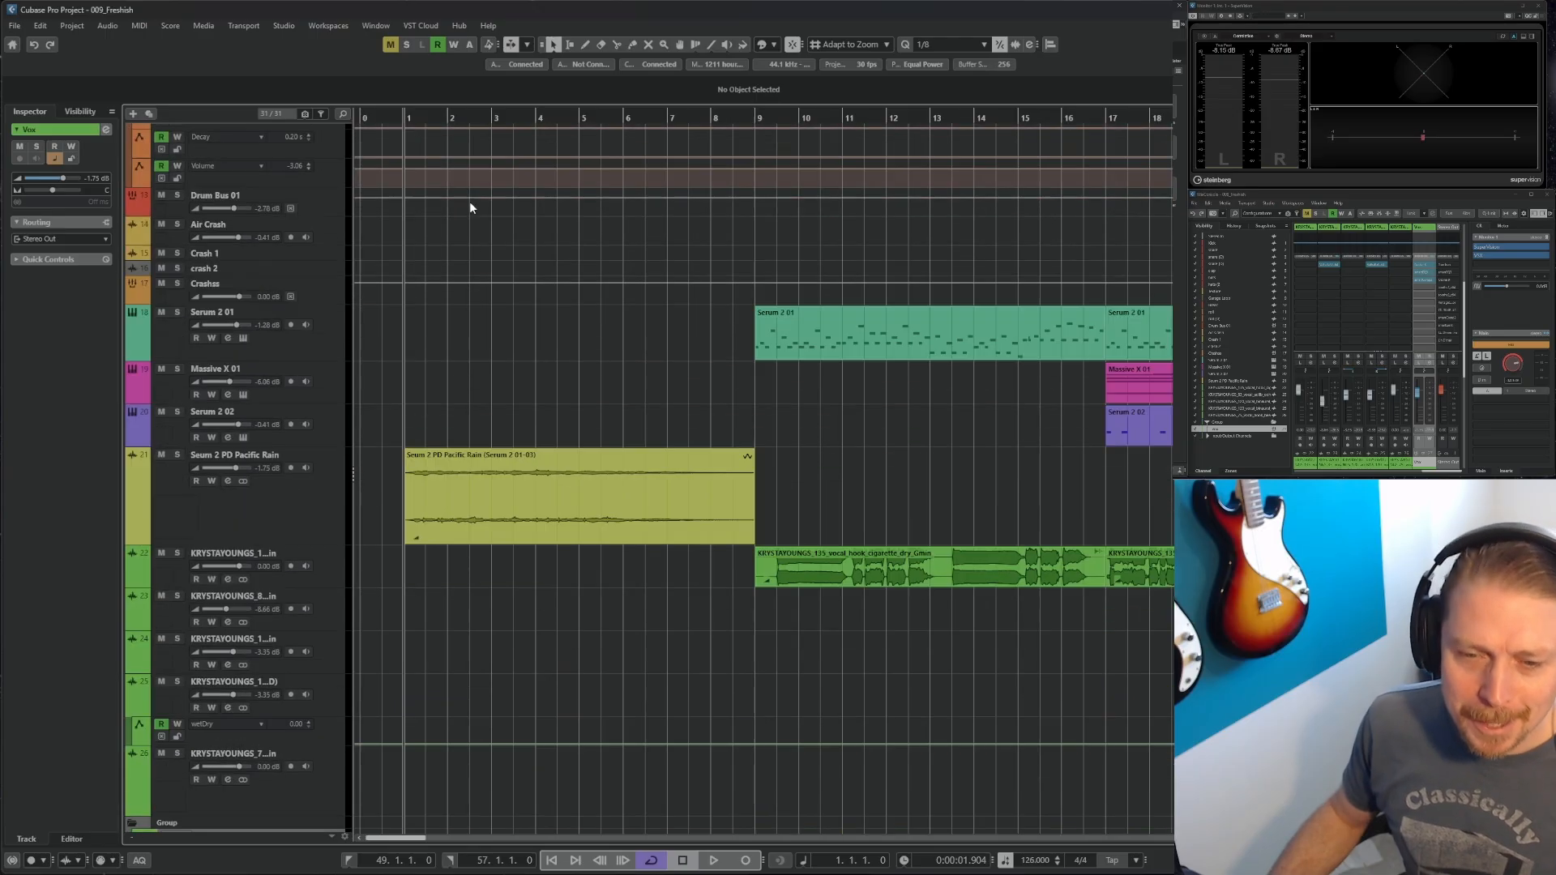
Look over the whole arrangement, from the drum tracks down to the synth and vocal tracks
scroll(465, 216, up, 3)
scroll(458, 231, down, 2)
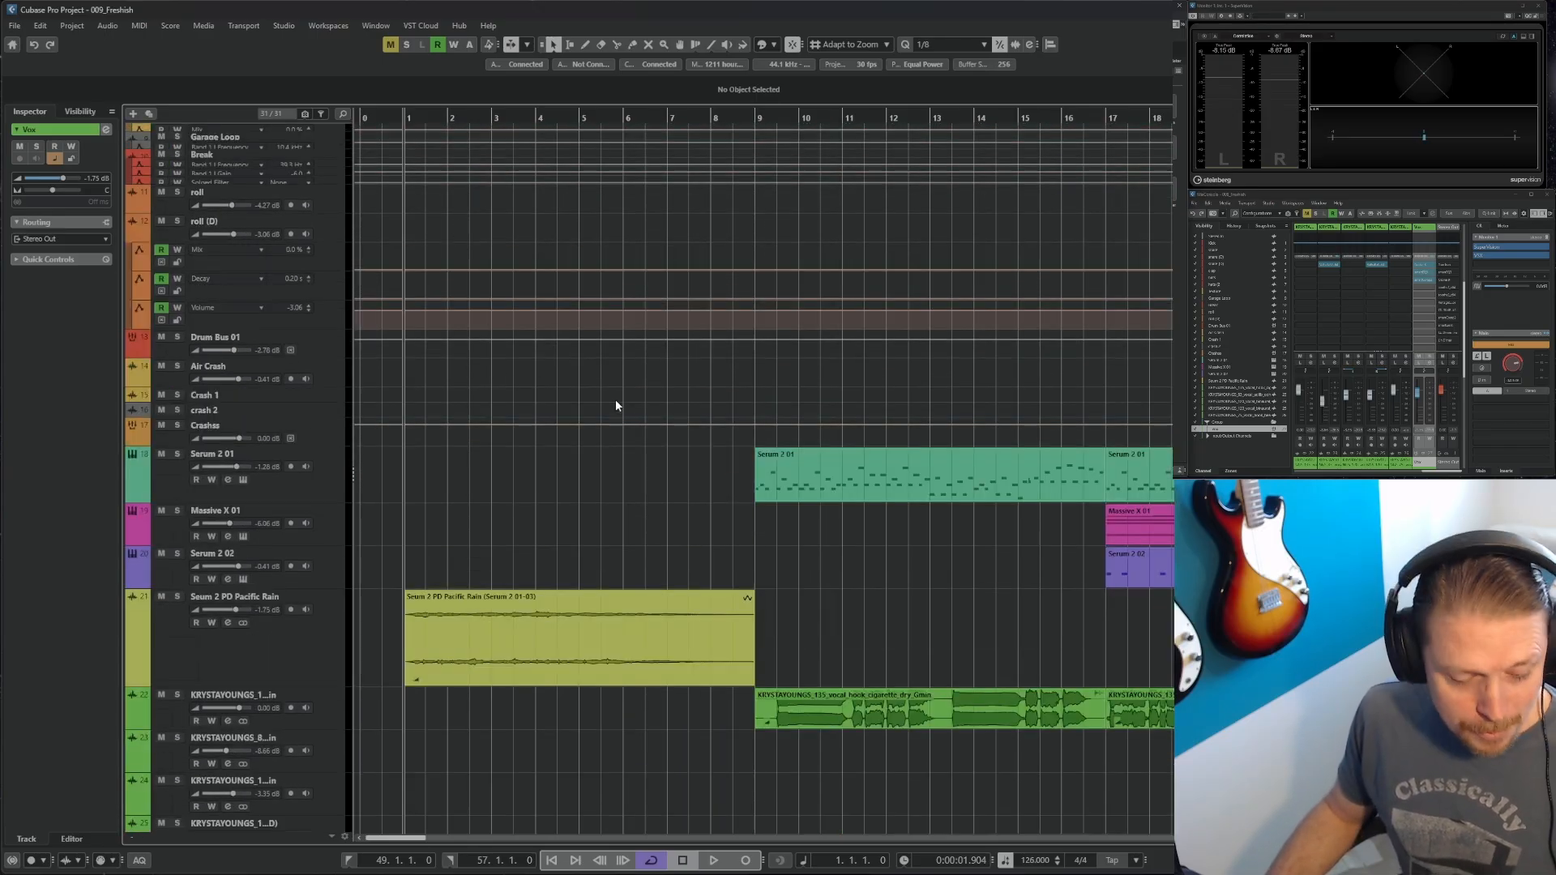
ctrl+scroll(615, 399, down, 5)
scroll(707, 379, down, 3)
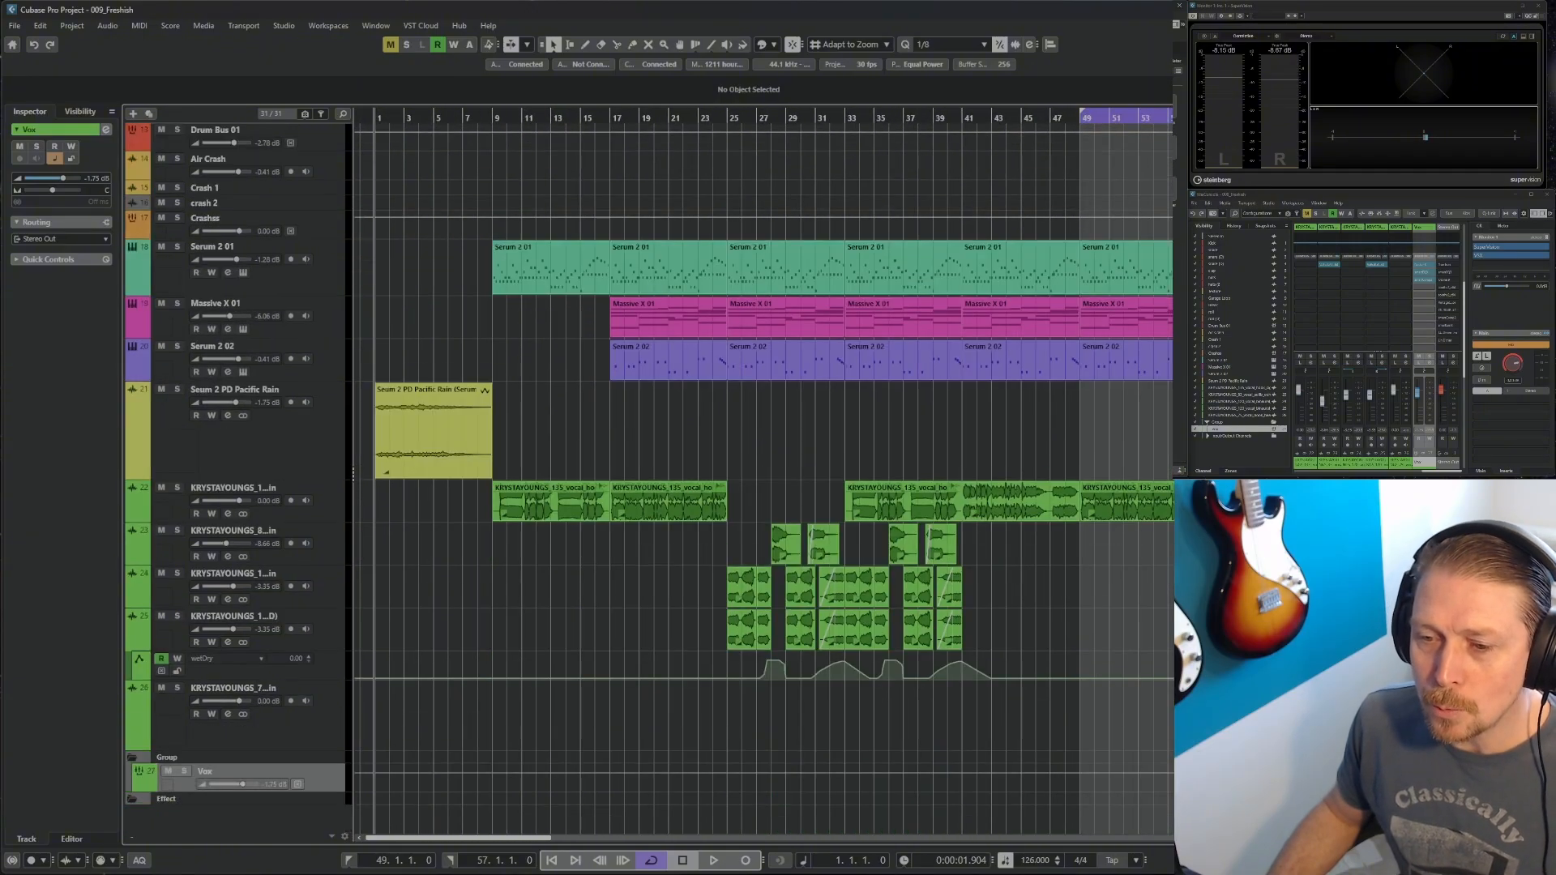
ctrl+scroll(1093, 496, down, 3)
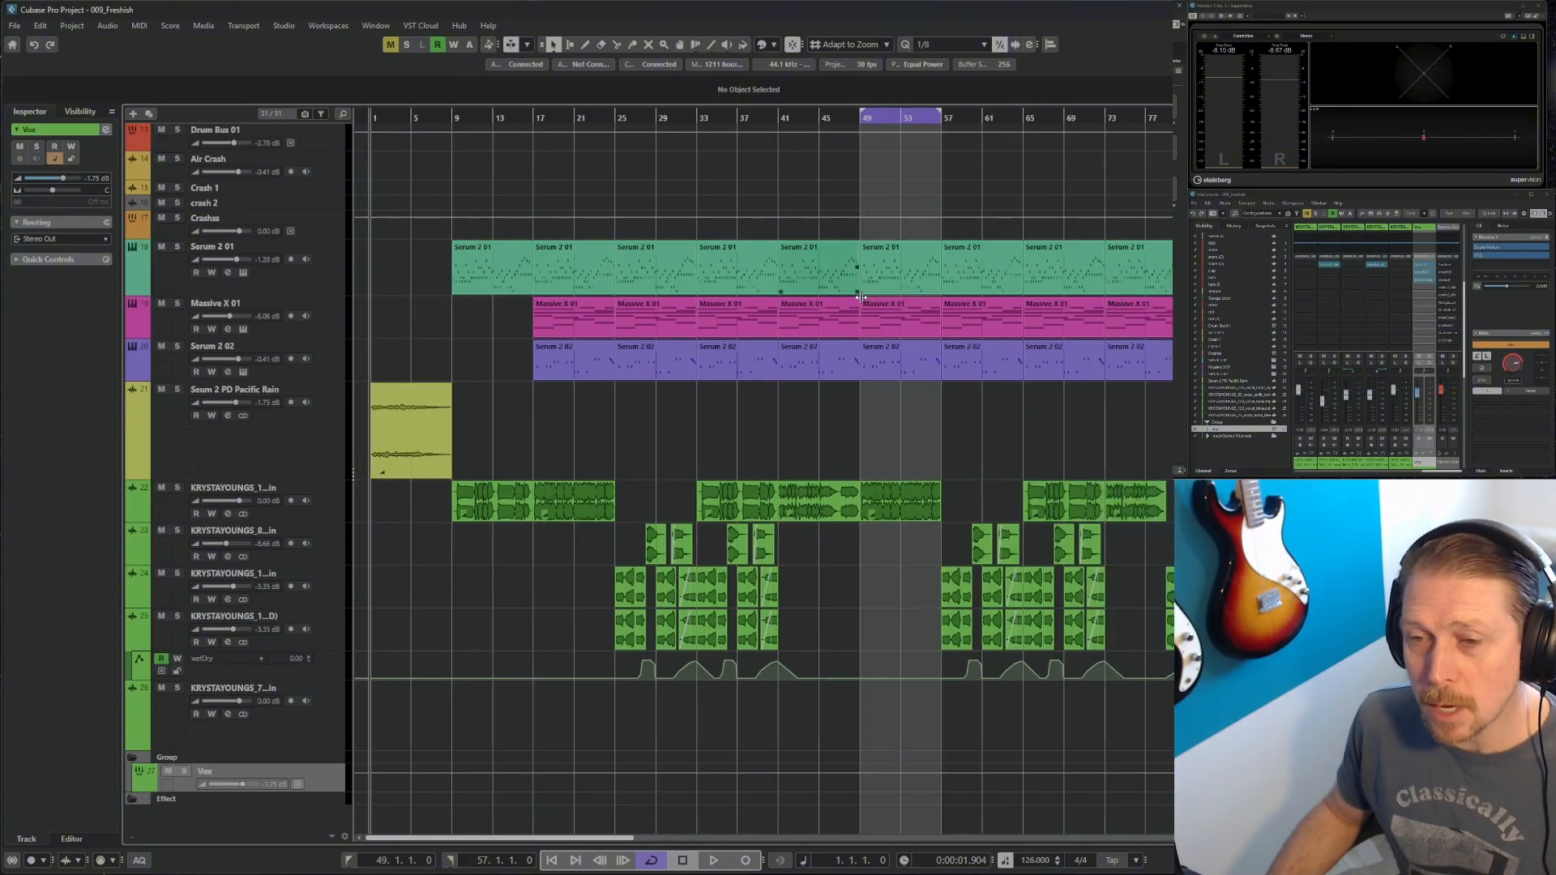
scroll(864, 431, up, 6)
scroll(863, 431, down, 6)
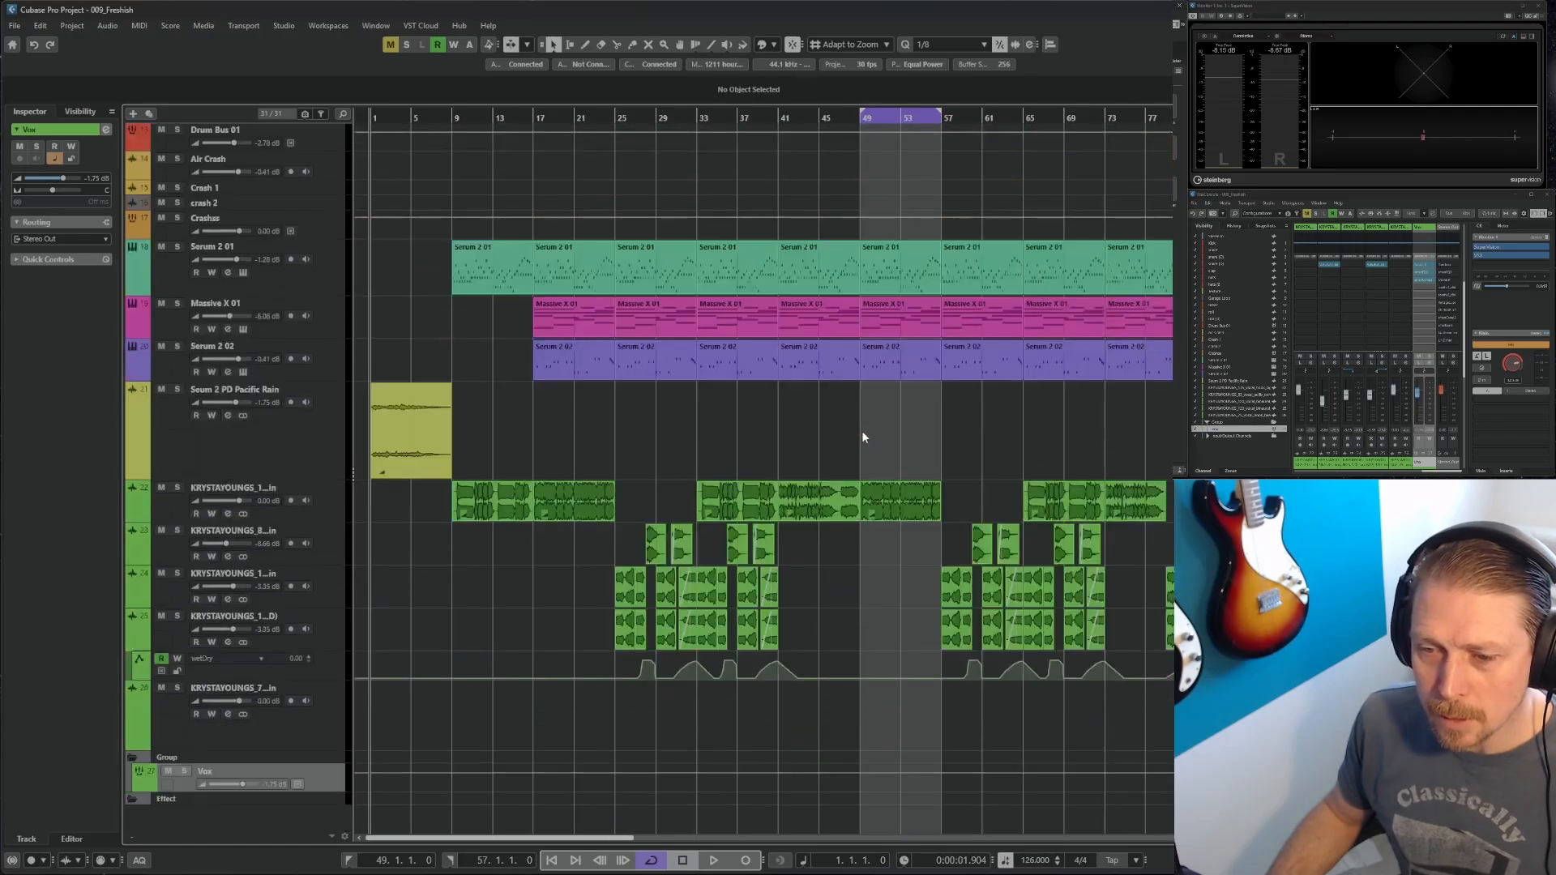
ctrl+scroll(963, 555, down, 4)
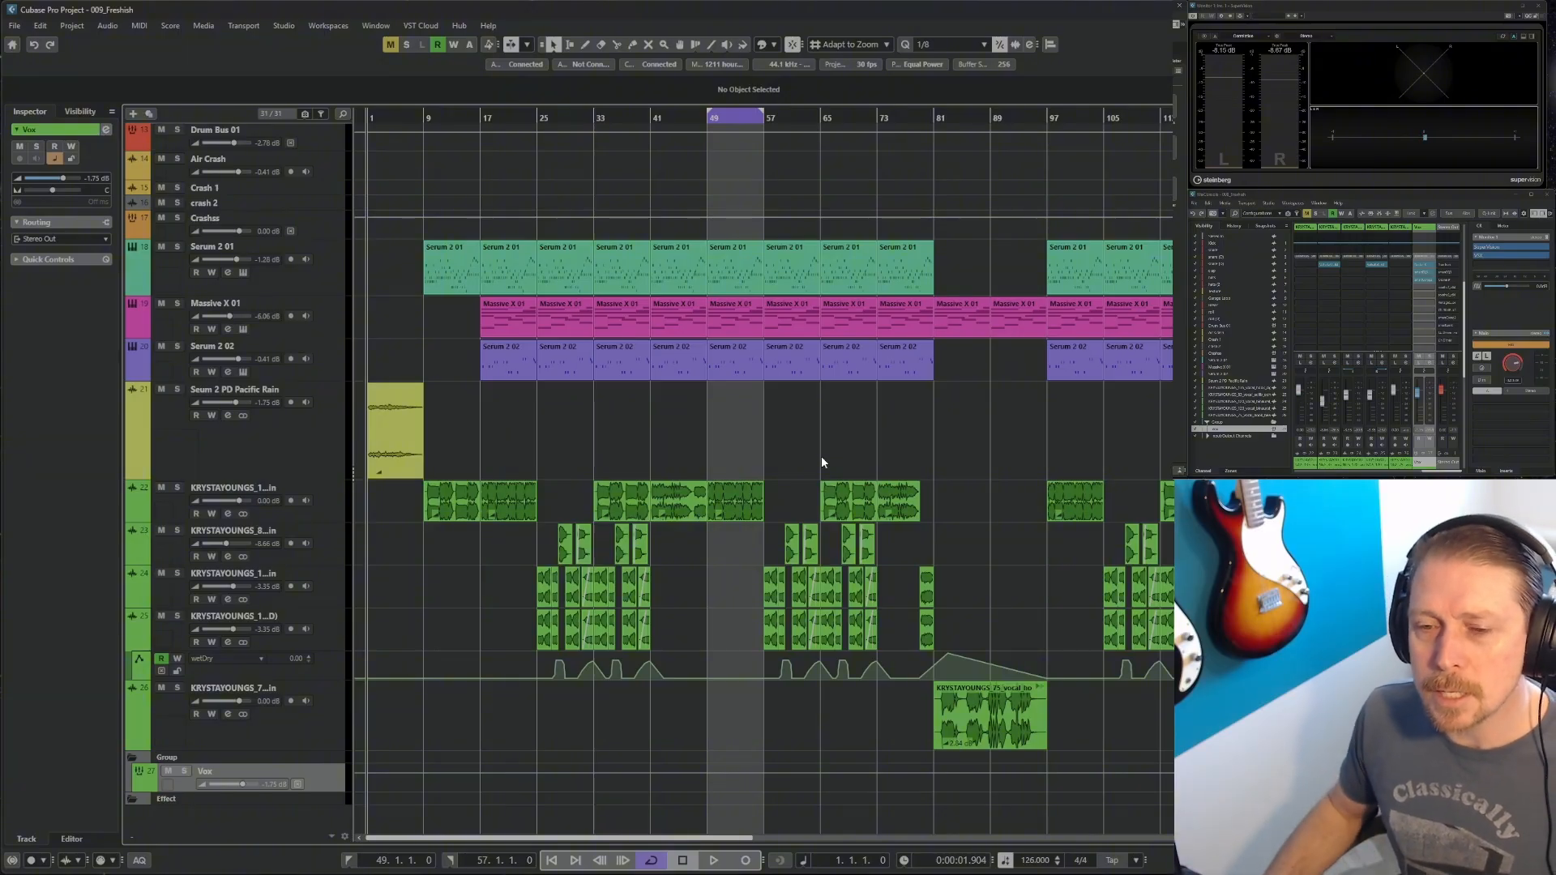
scroll(824, 458, up, 5)
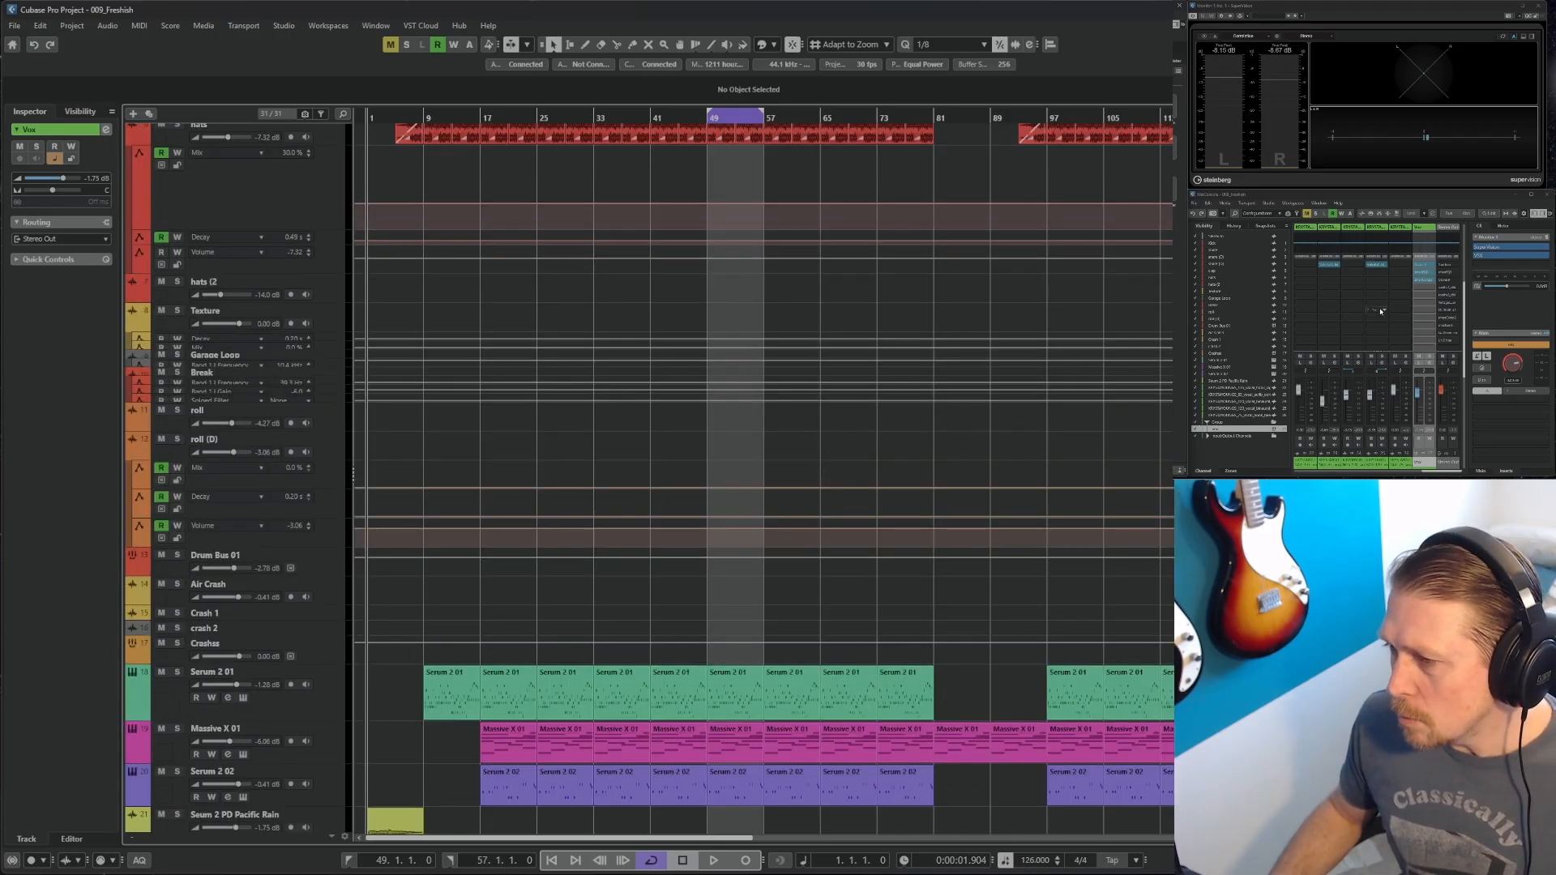
scroll(1388, 309, up, 2)
scroll(433, 389, down, 5)
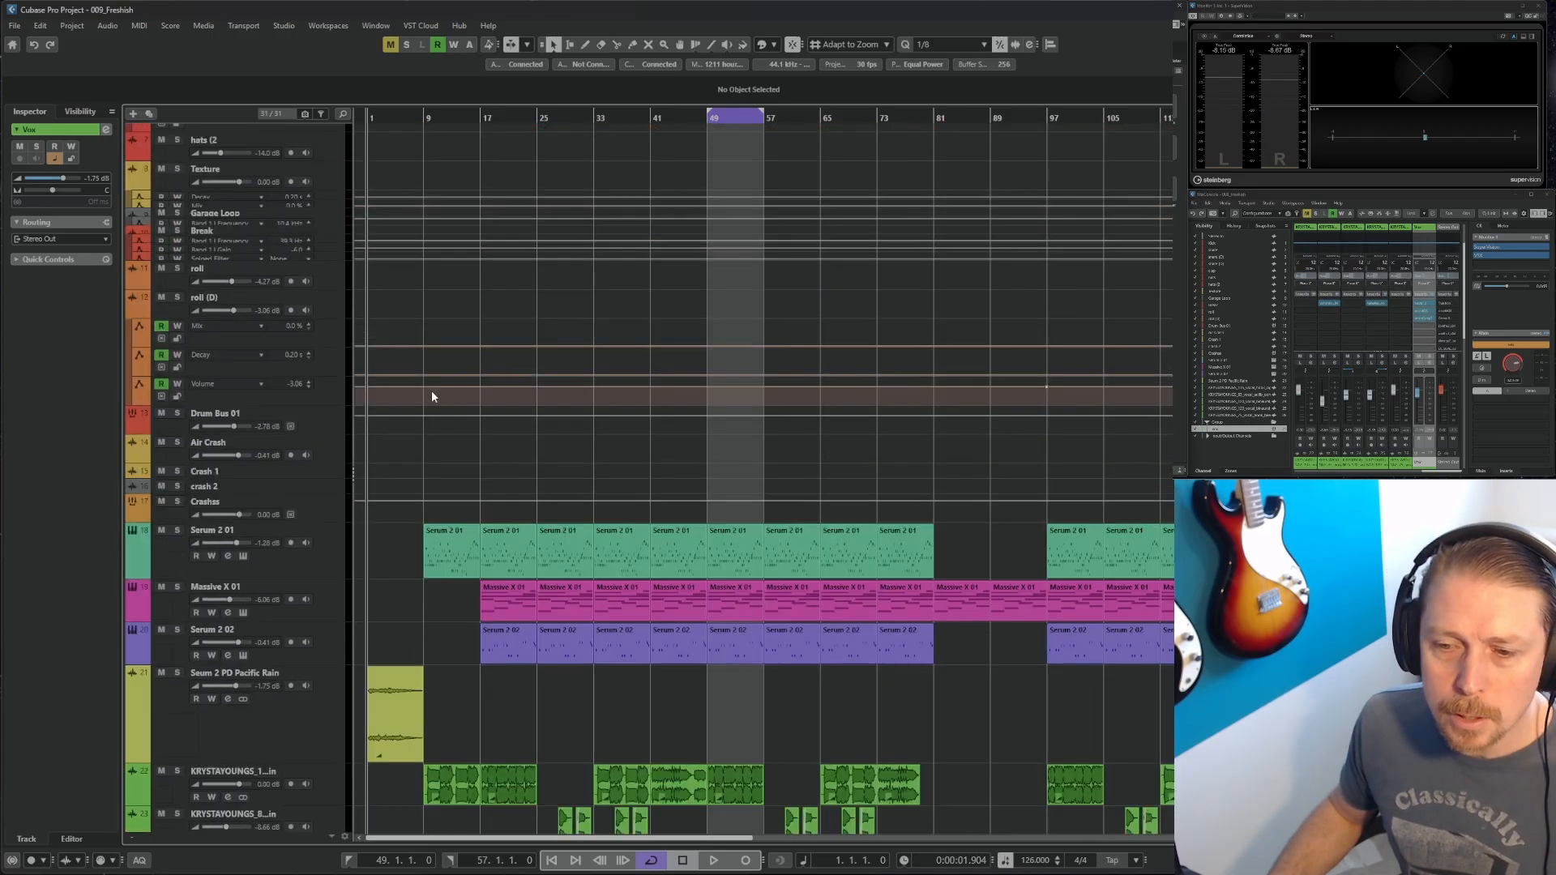
scroll(431, 391, down, 3)
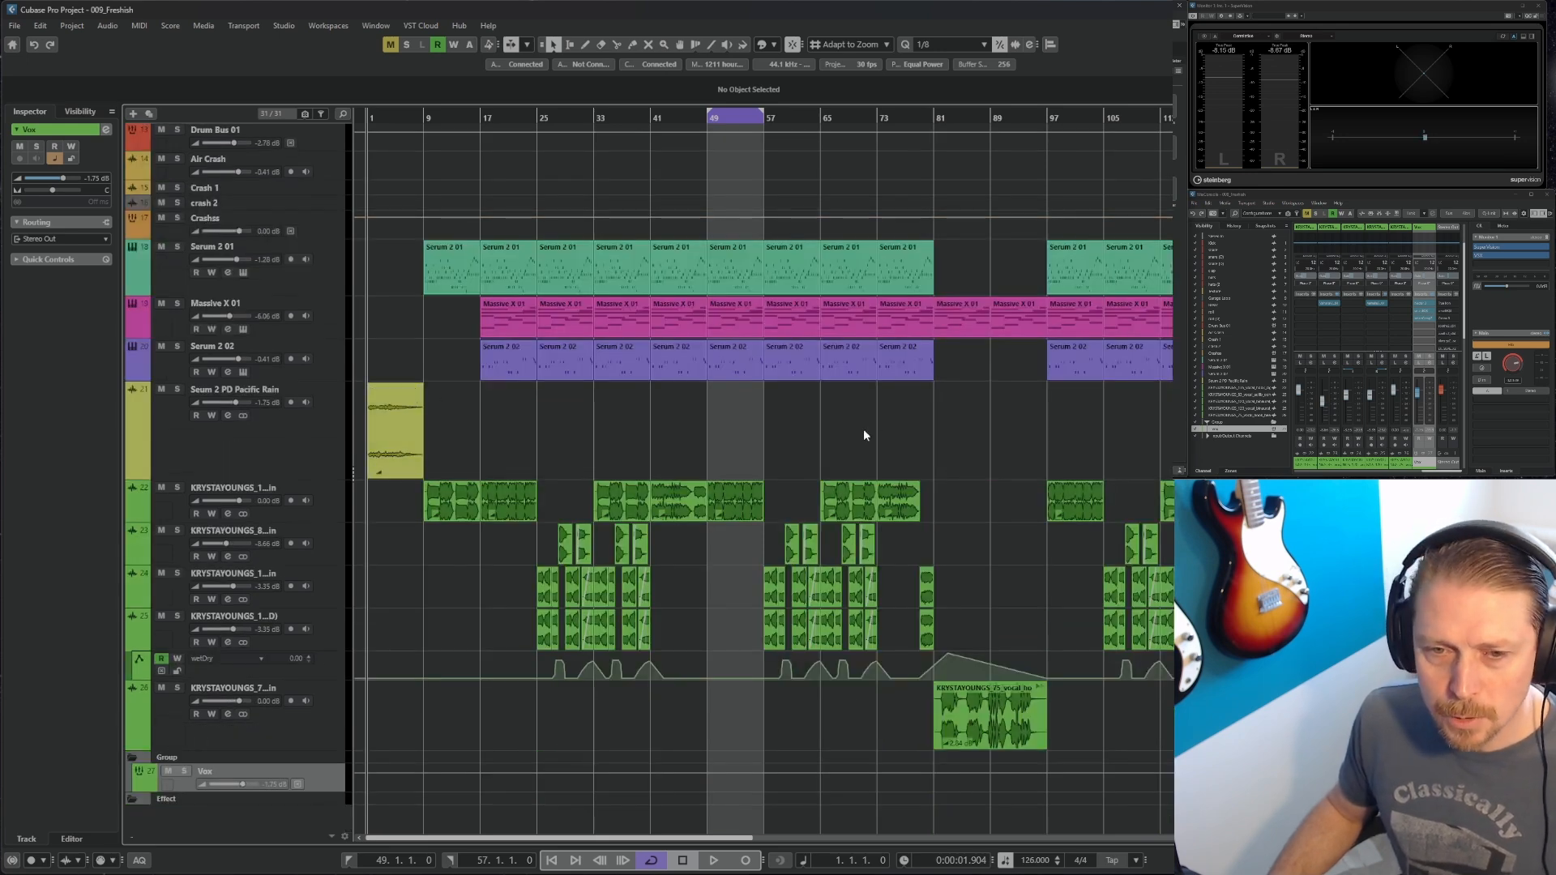
key(h)
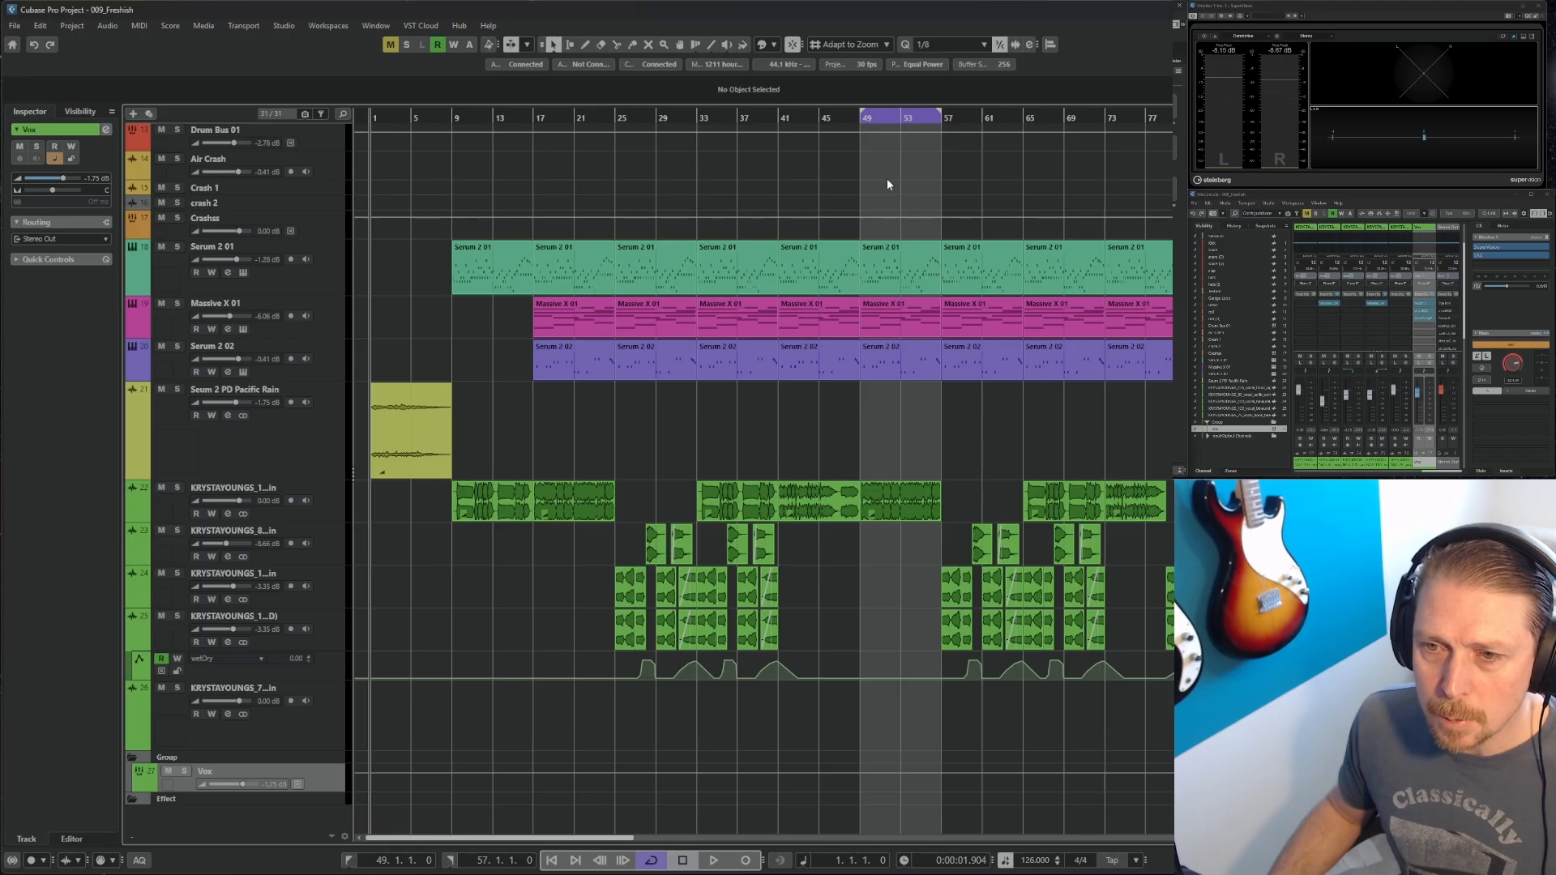
Solo the Kick track and bring the drum channels into view in the mixer
drag(886, 184, 932, 571)
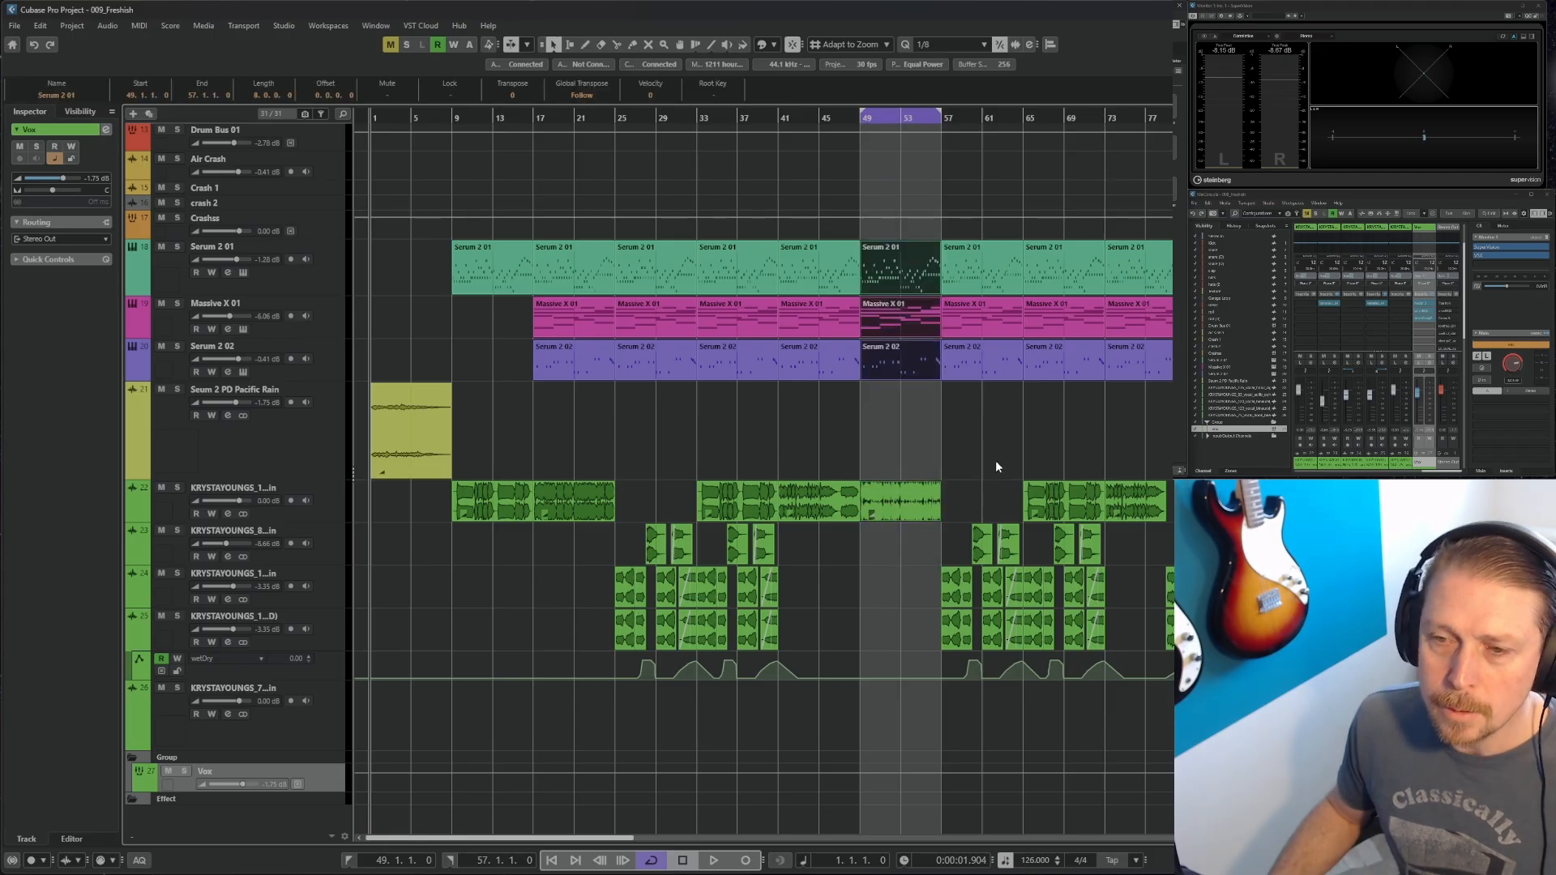
key(h)
key(h)
key(h)
key(h)
scroll(916, 445, up, 10)
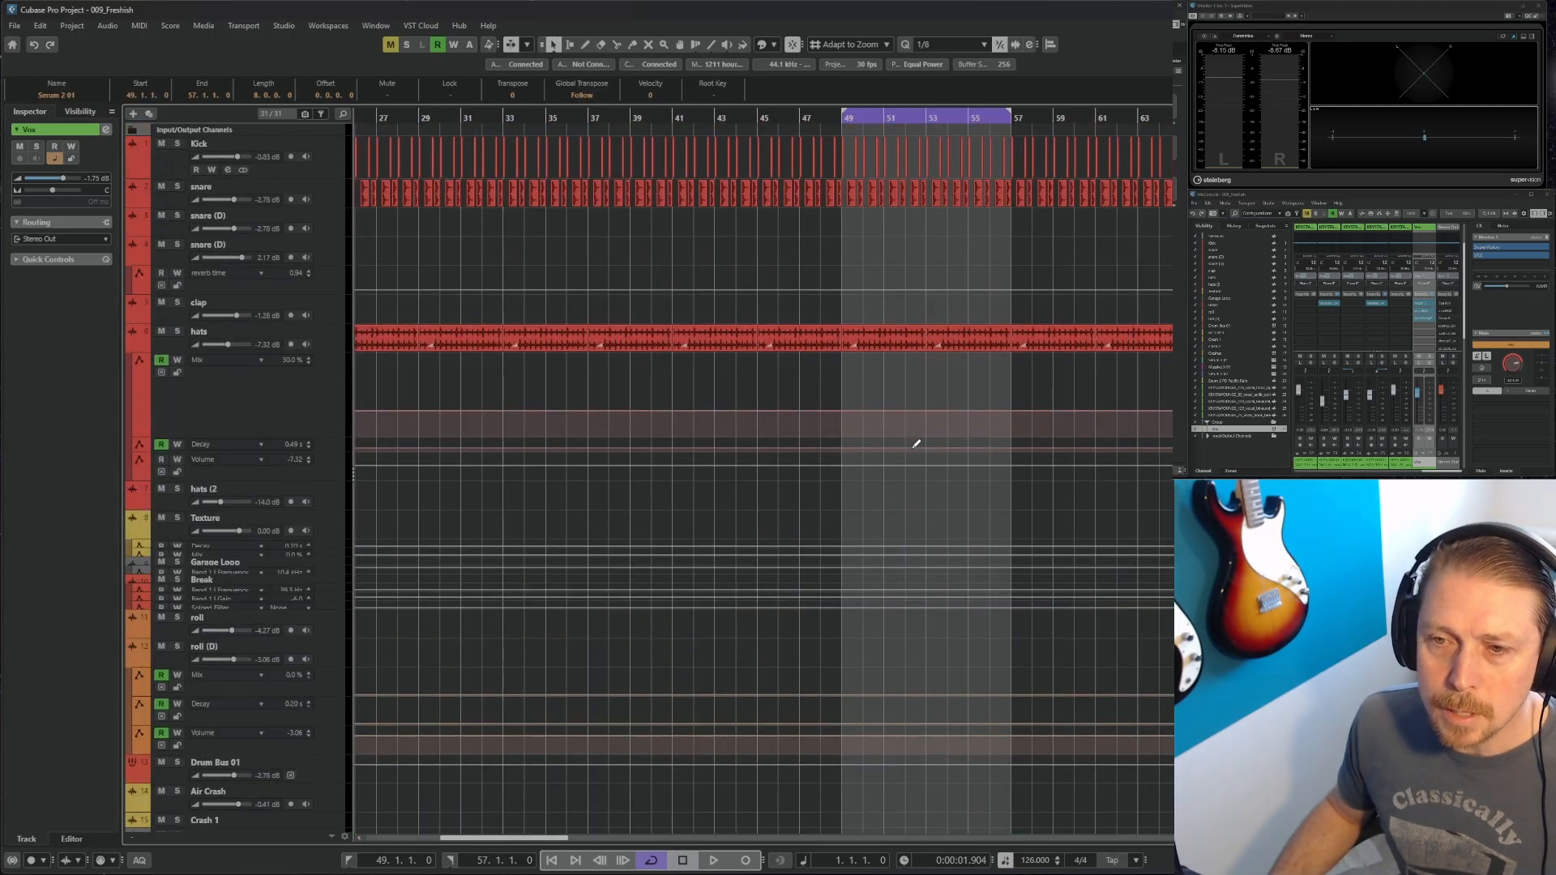
click(178, 145)
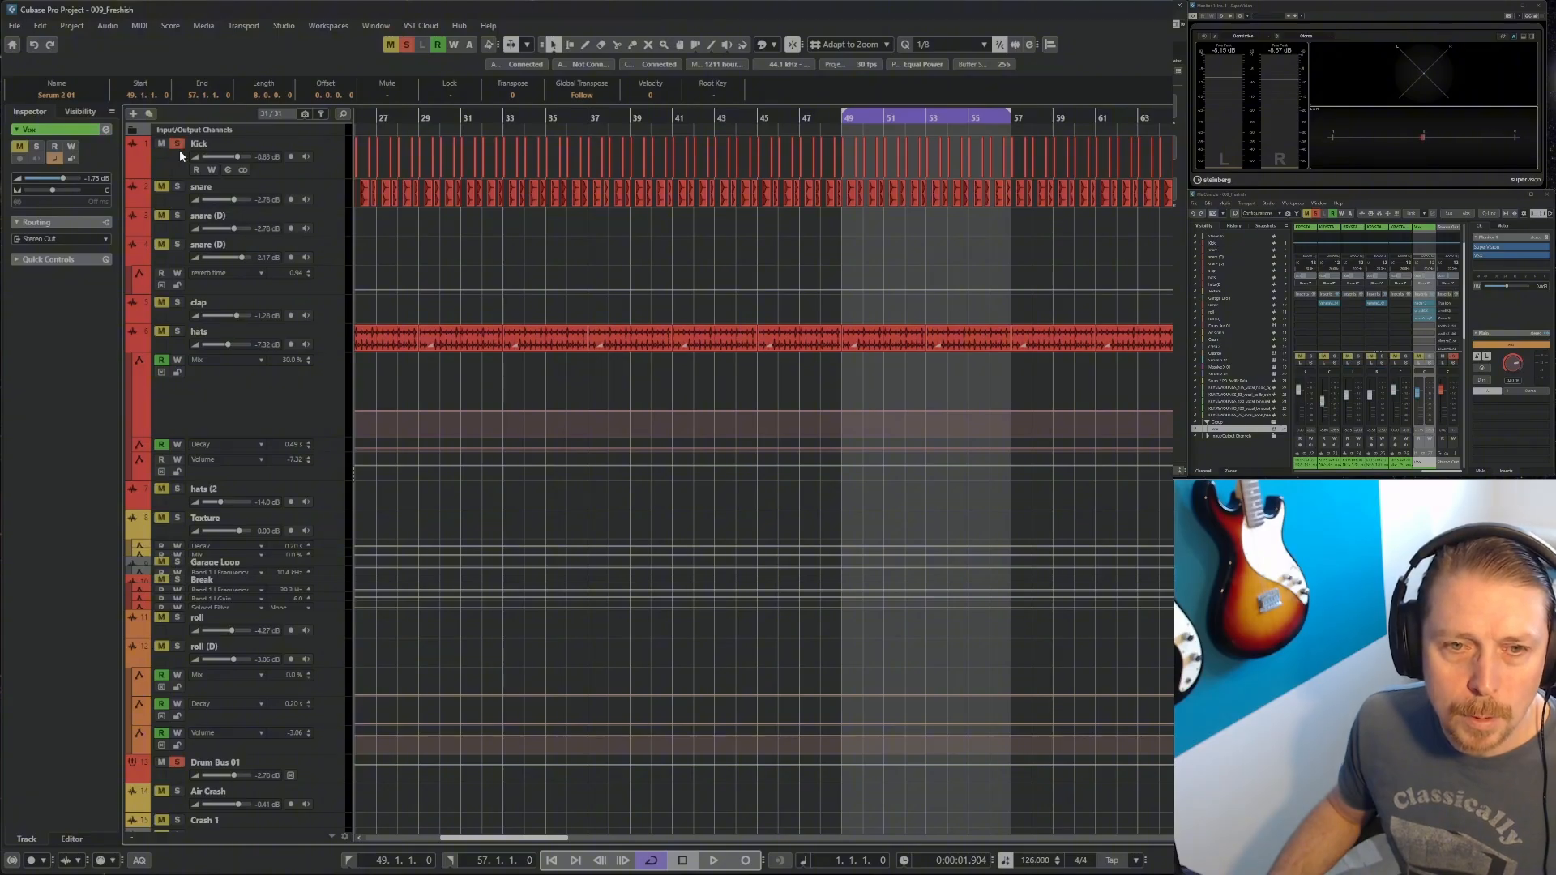
drag(1434, 472, 1307, 460)
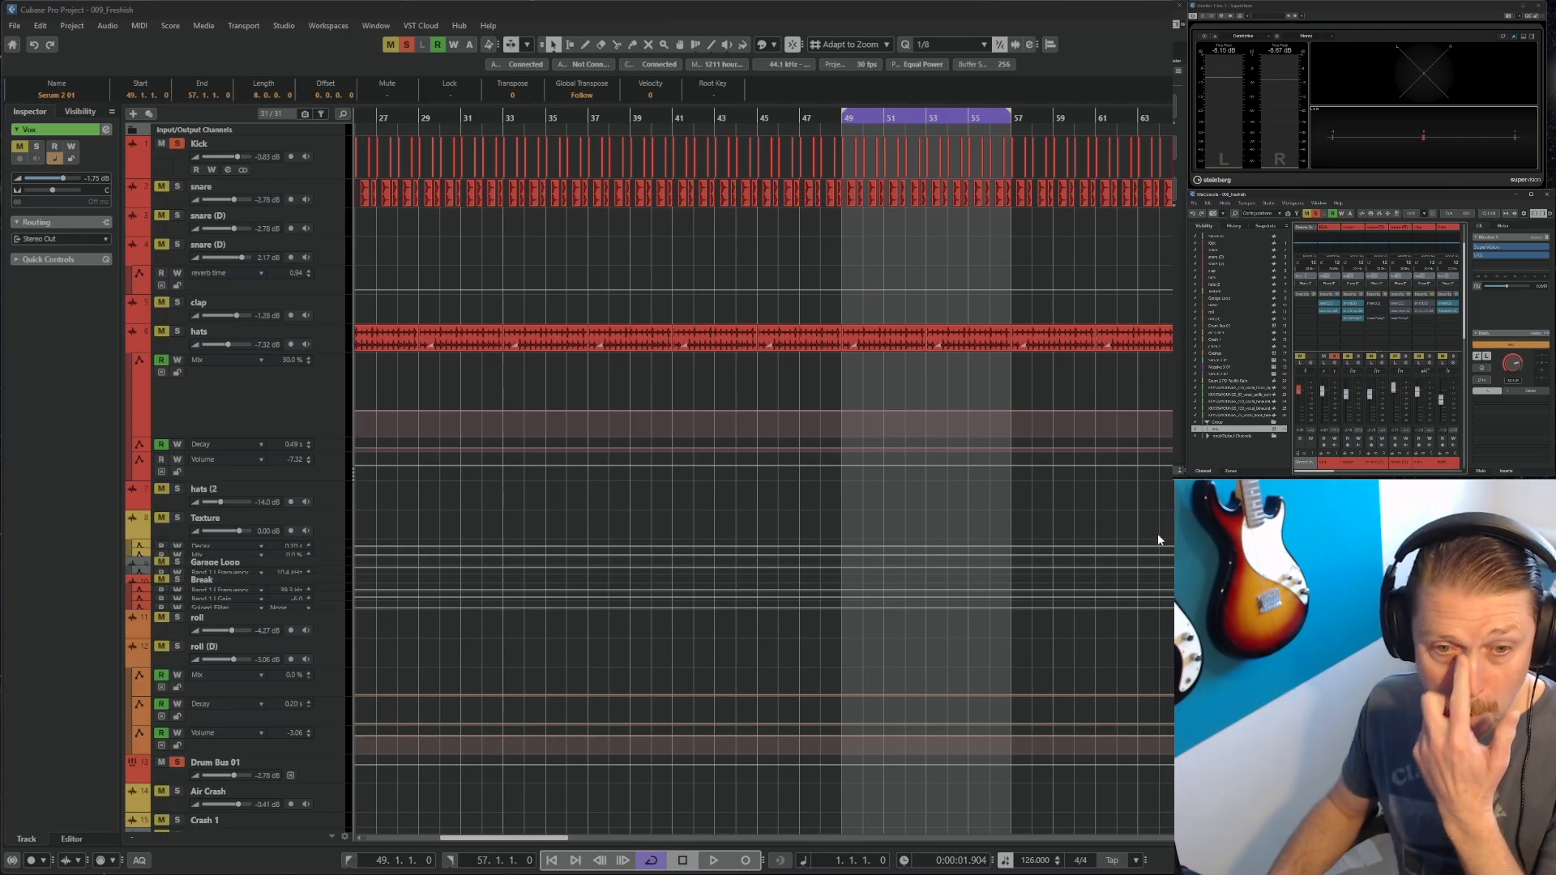
Play the soloed kick from bar 49 with the drum channels showing in the mixer
key(space)
key(space)
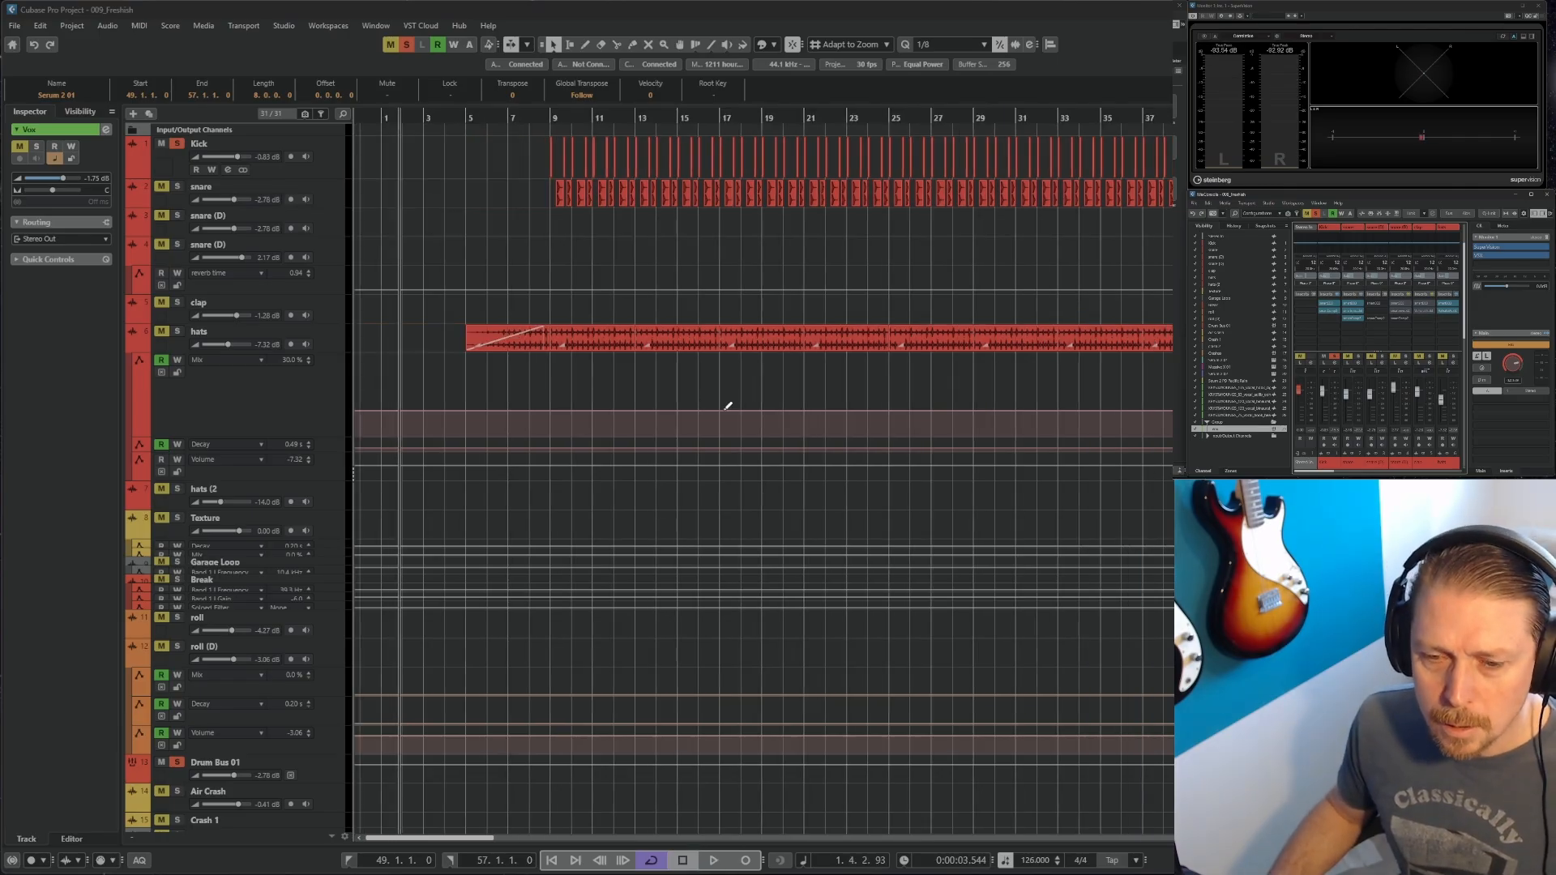
click(967, 267)
scroll(968, 267, down, 4)
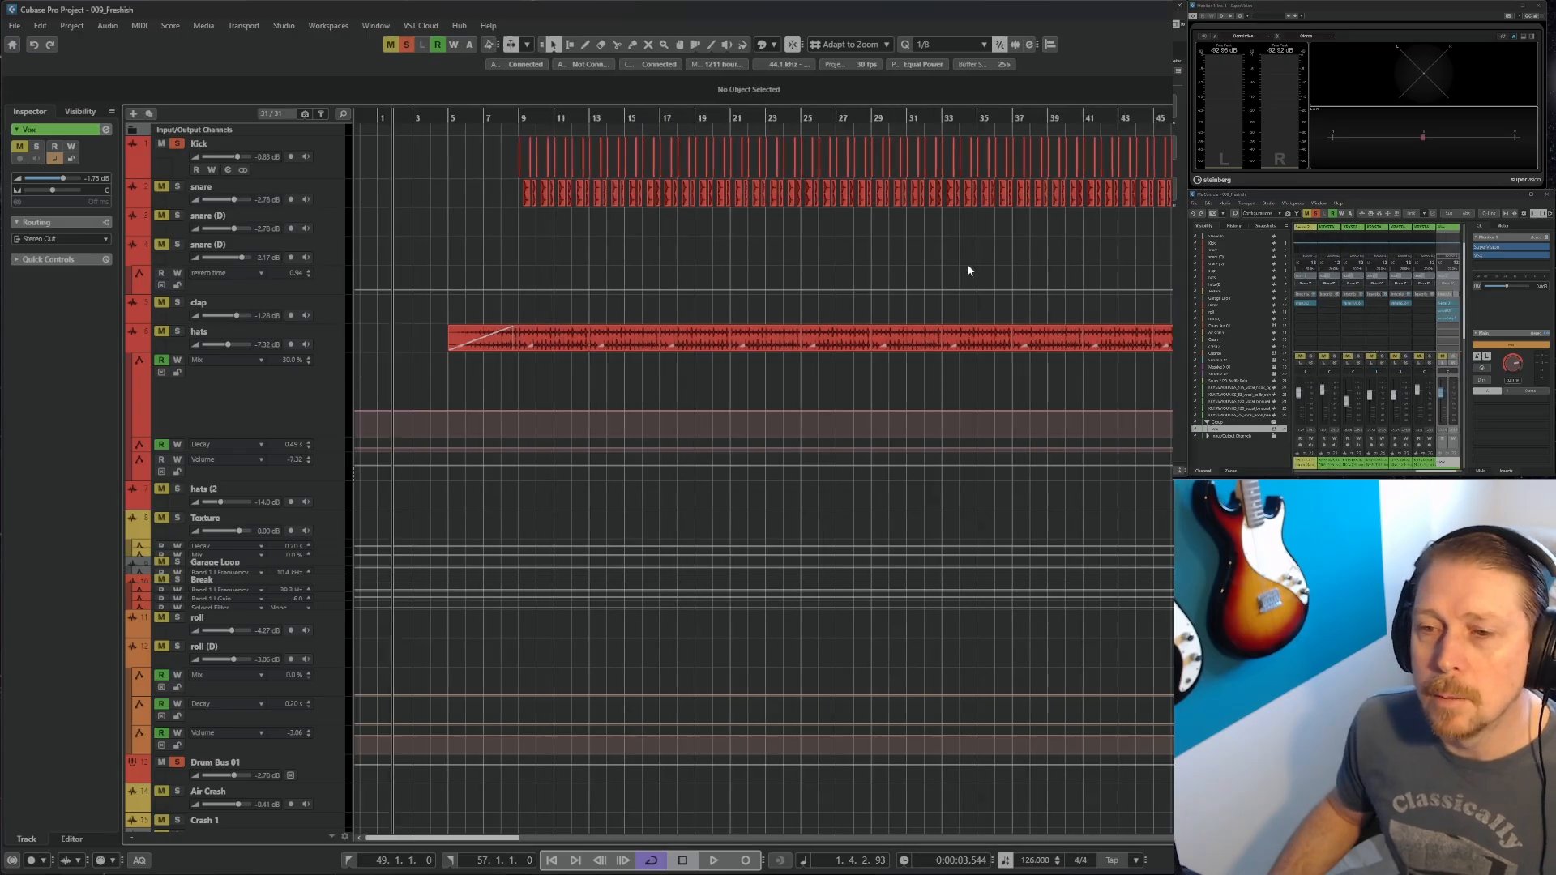
drag(971, 122, 865, 602)
key(space)
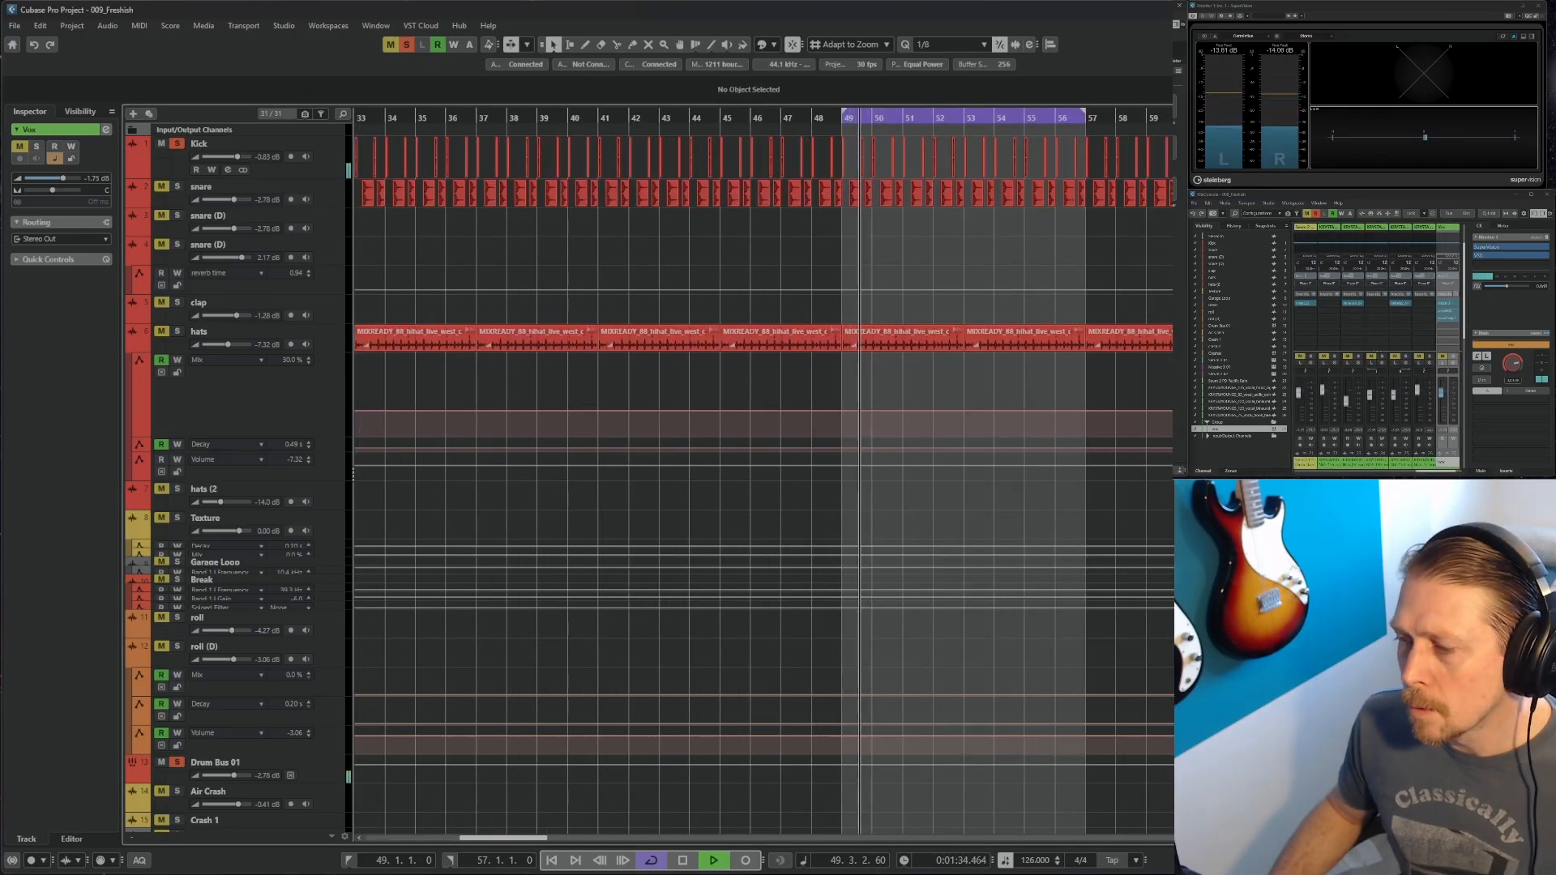
drag(1431, 472, 1317, 470)
drag(1316, 470, 1303, 470)
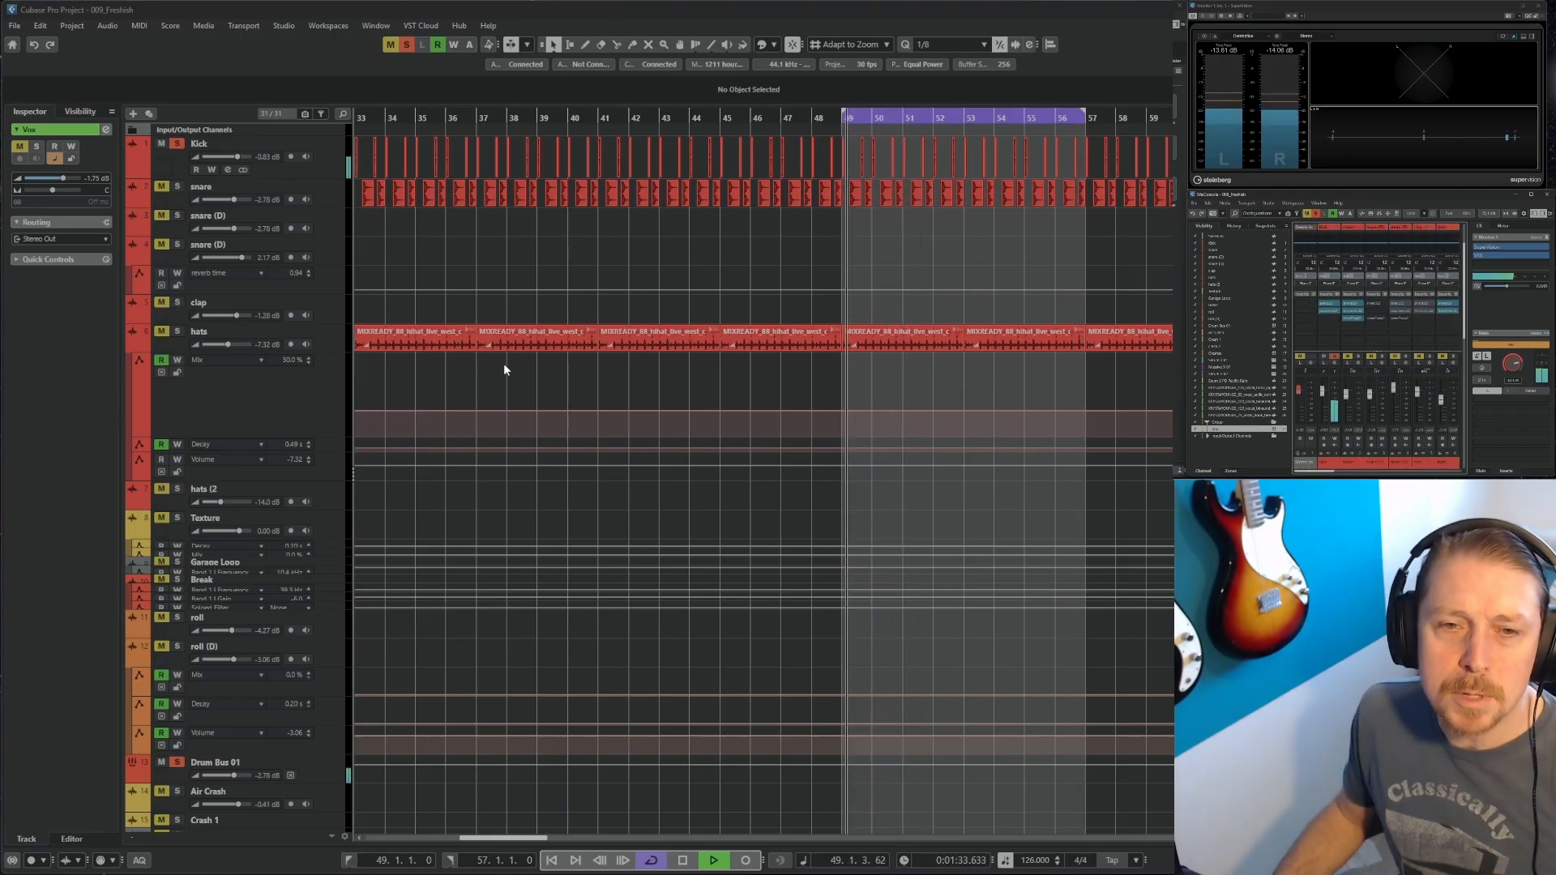
Add the hats and snare tracks to the soloed kick and return the stopped playback to bar 49
click(160, 333)
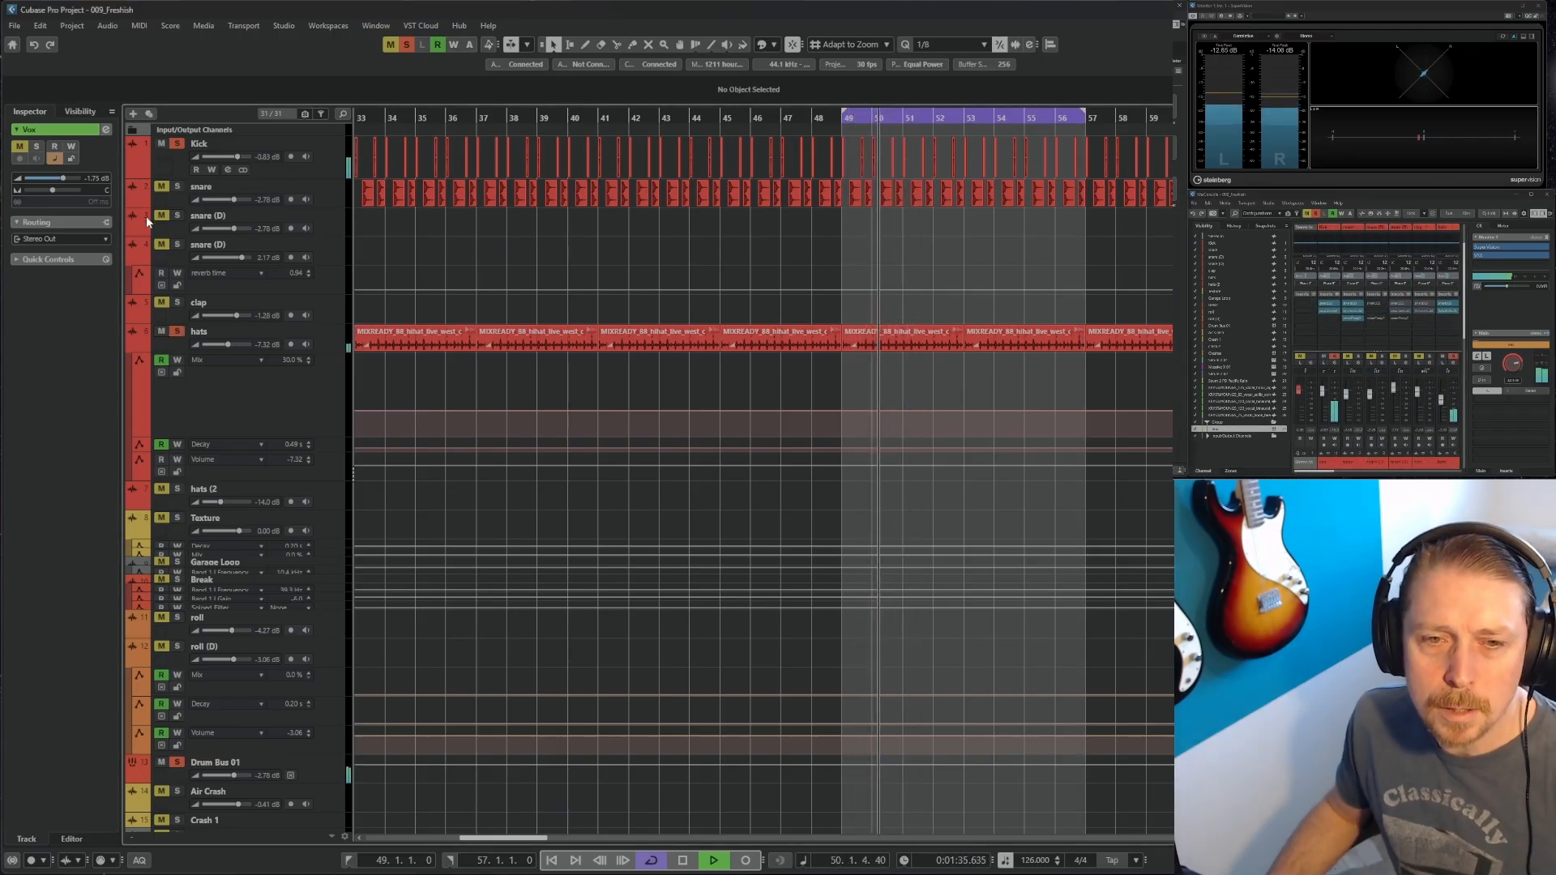
key(space)
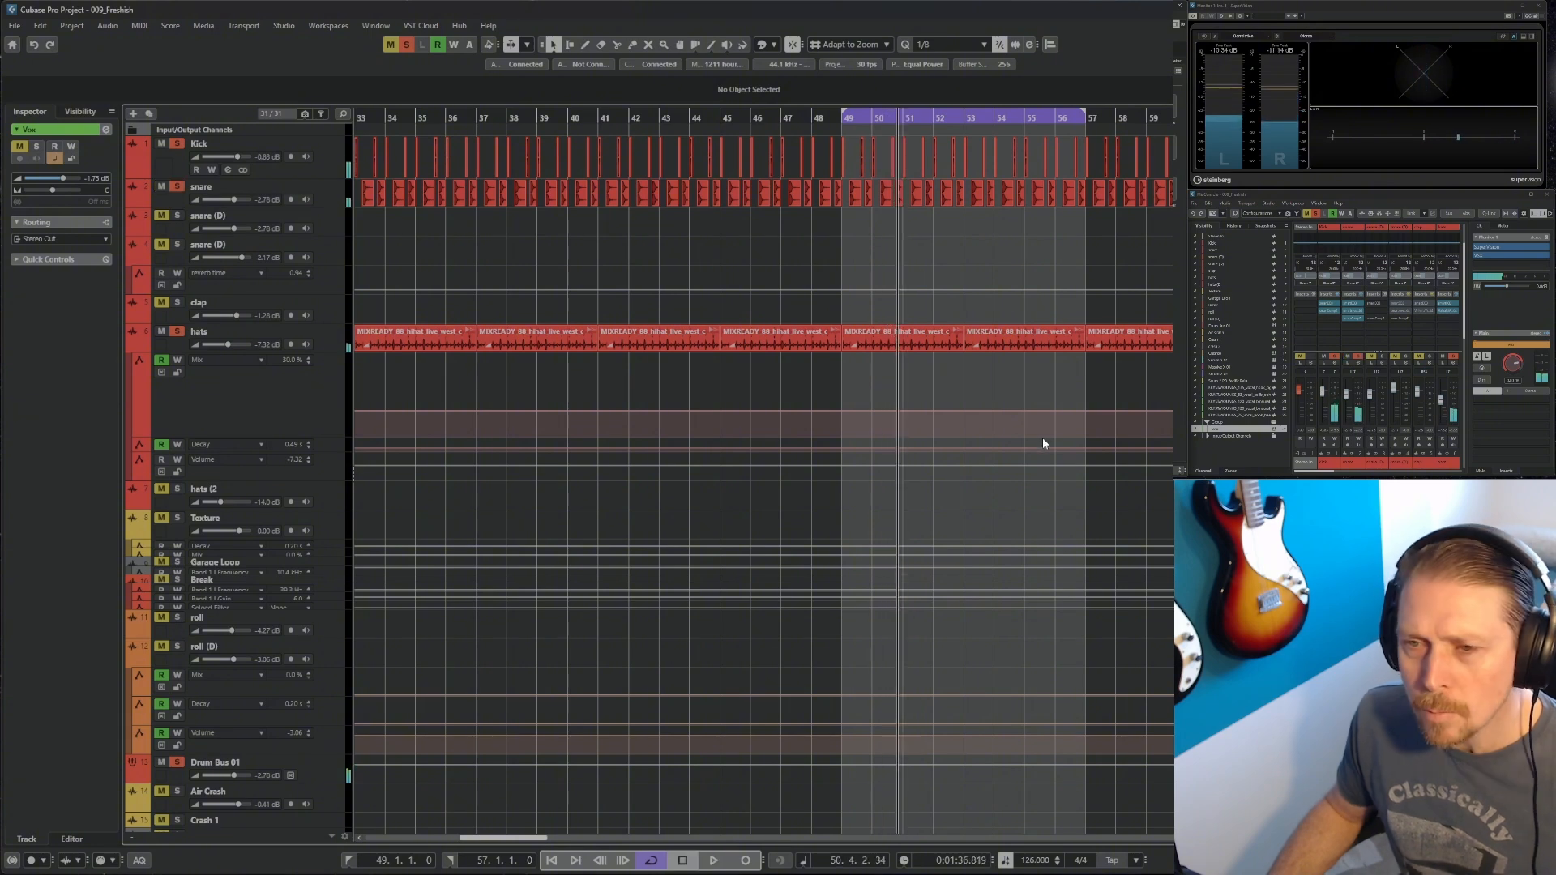
click(846, 120)
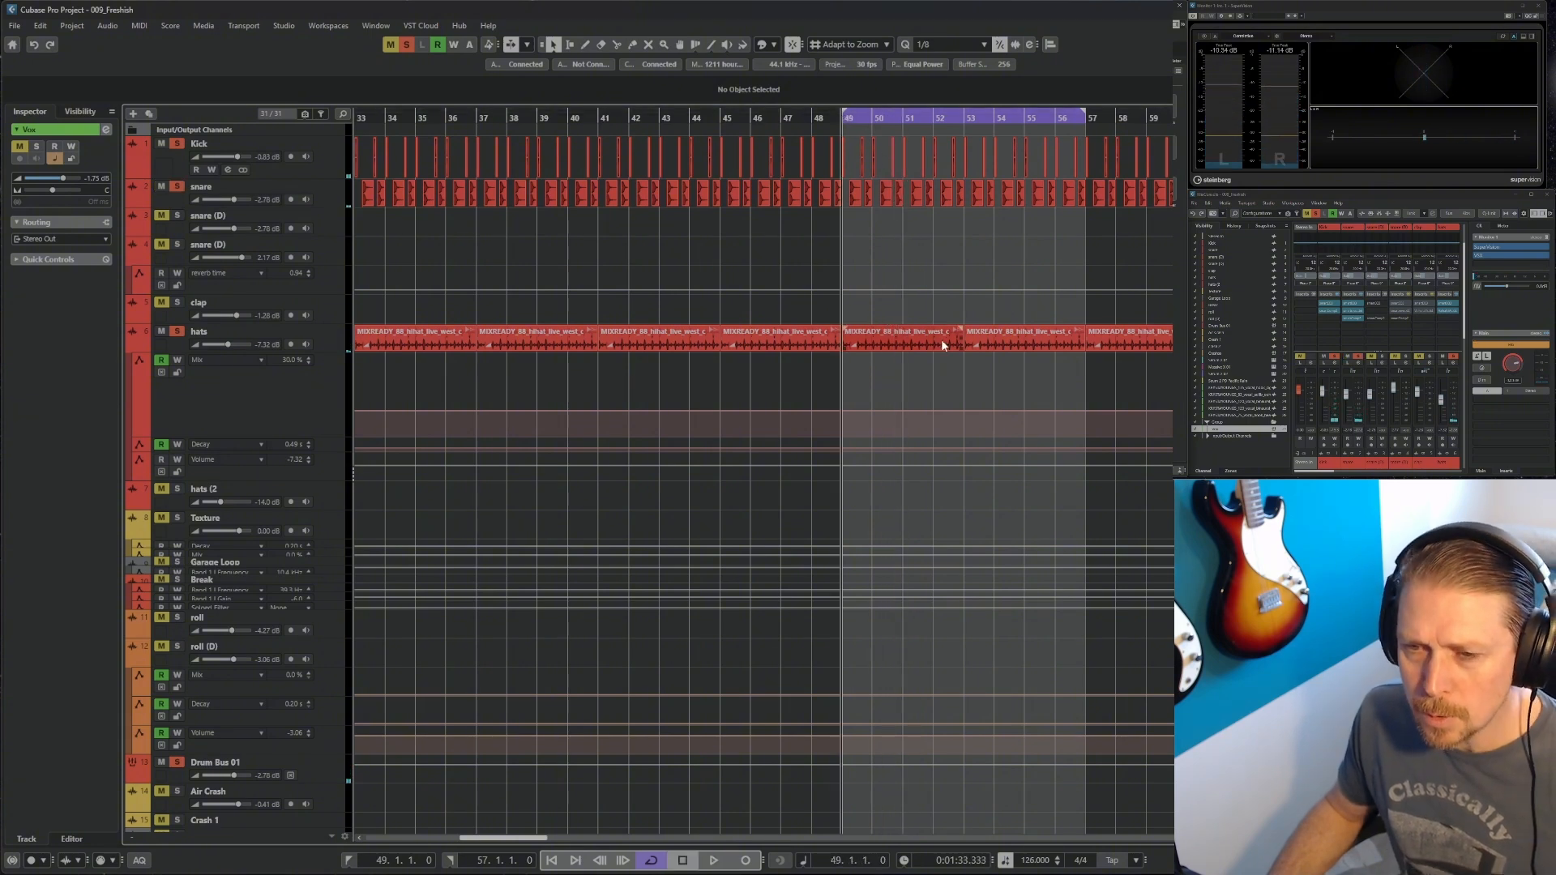
Audition the soloed kick, snare and hats from bar 53 within the looped section
scroll(940, 342, down, 3)
scroll(937, 354, up, 3)
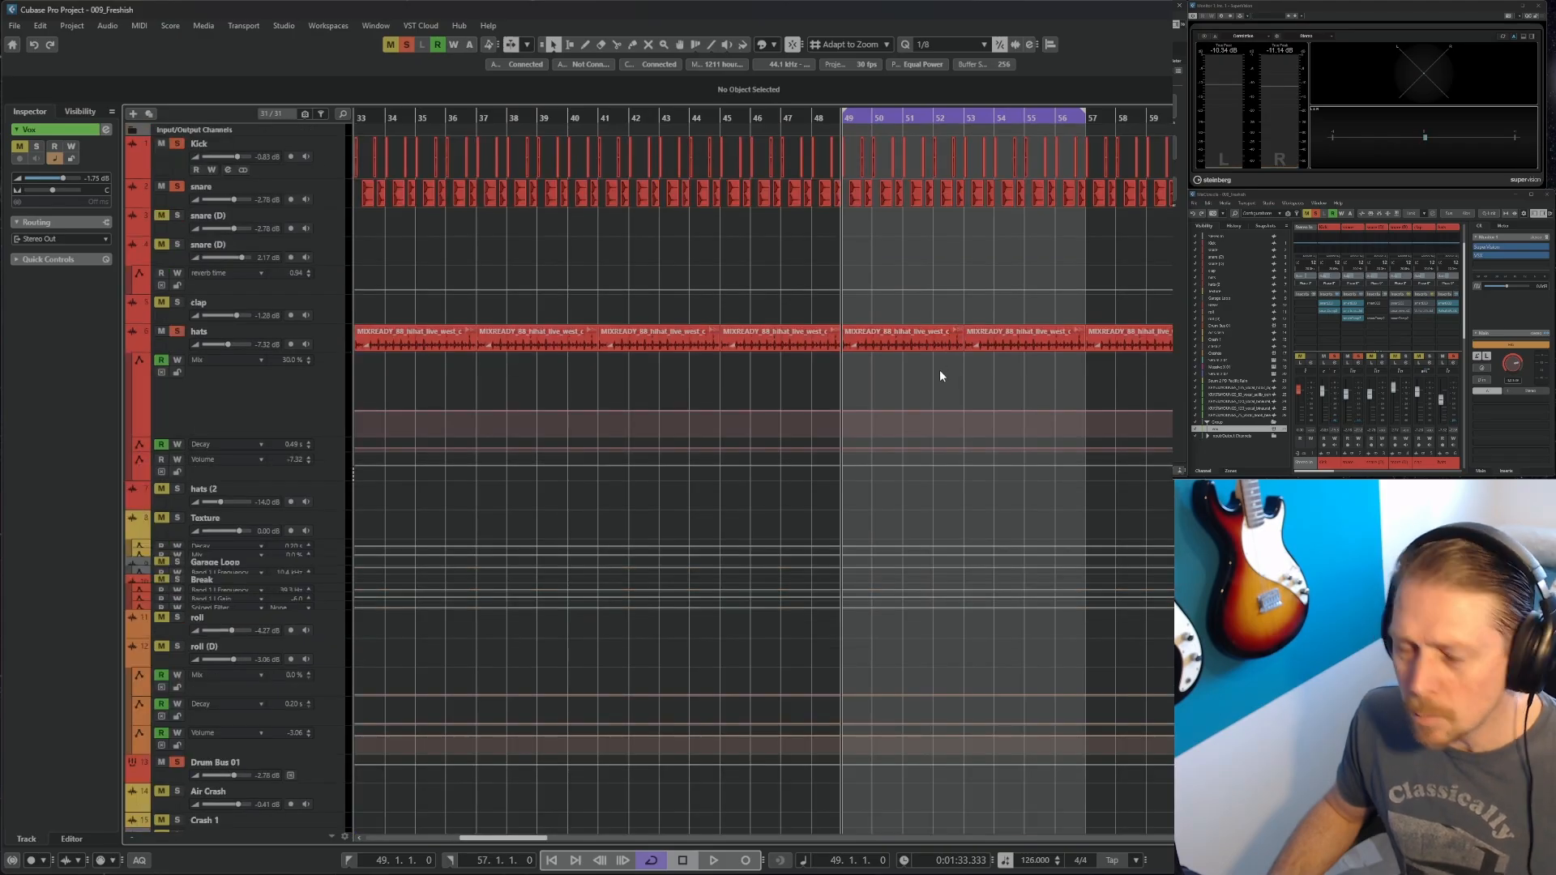
key(h)
key(h)
key(h)
click(1052, 119)
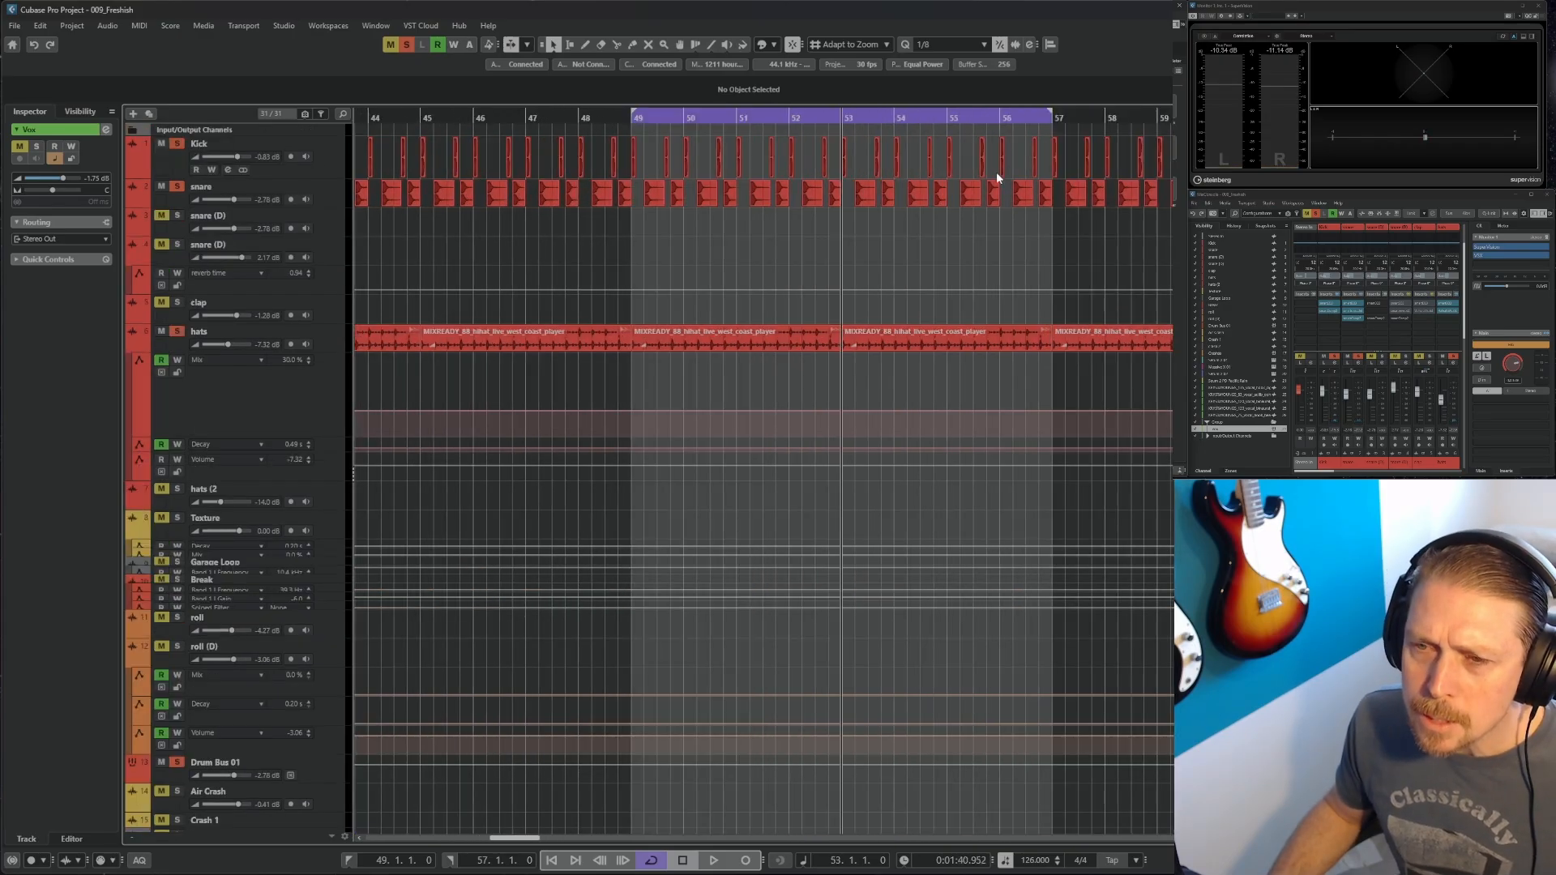
key(h)
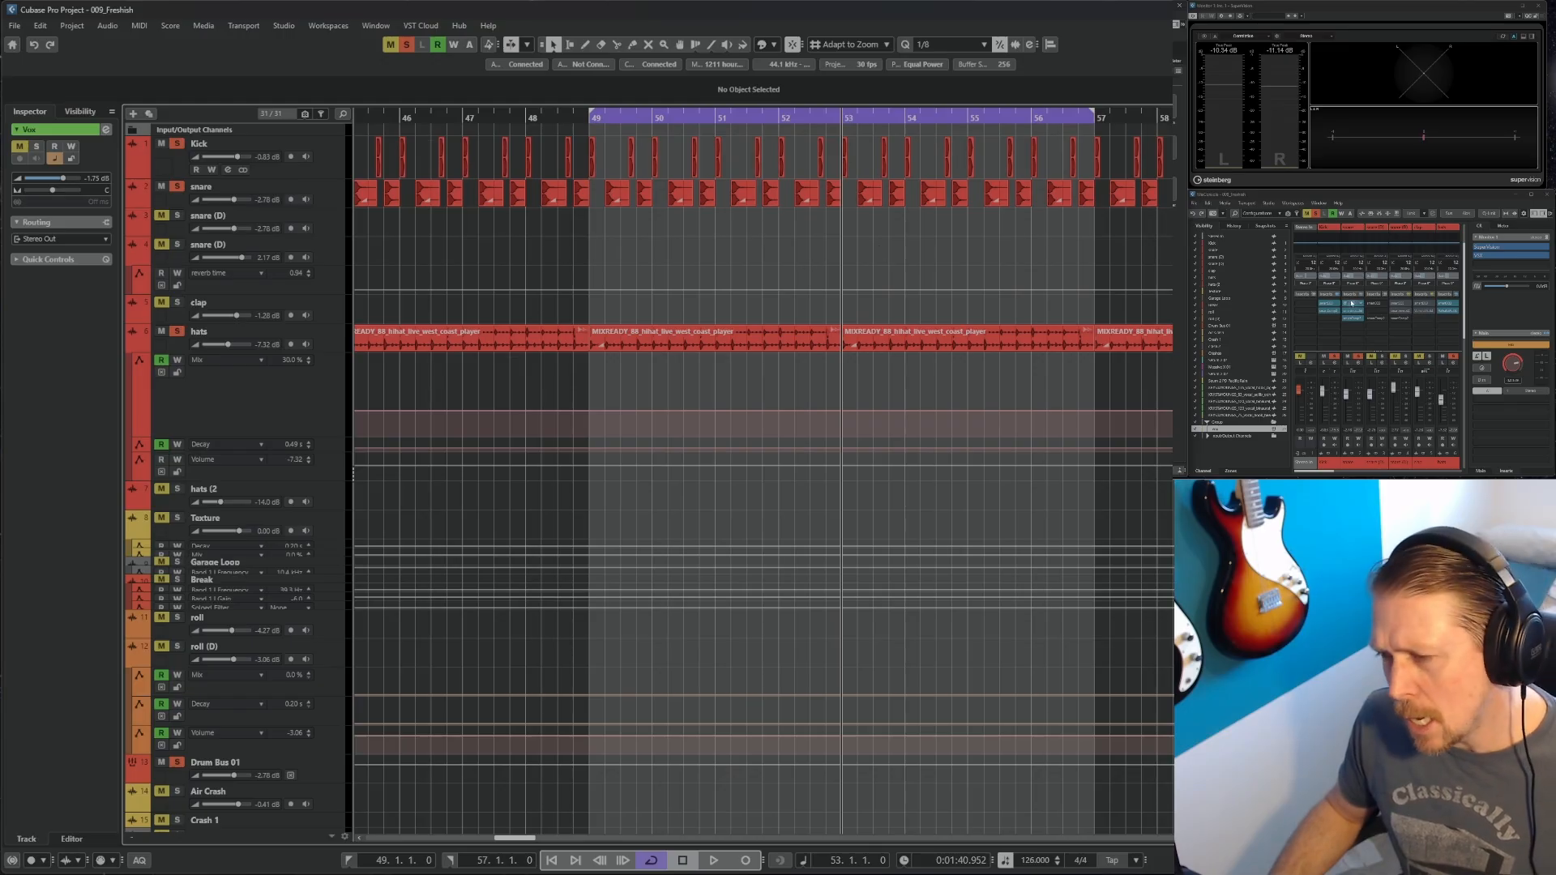
key(space)
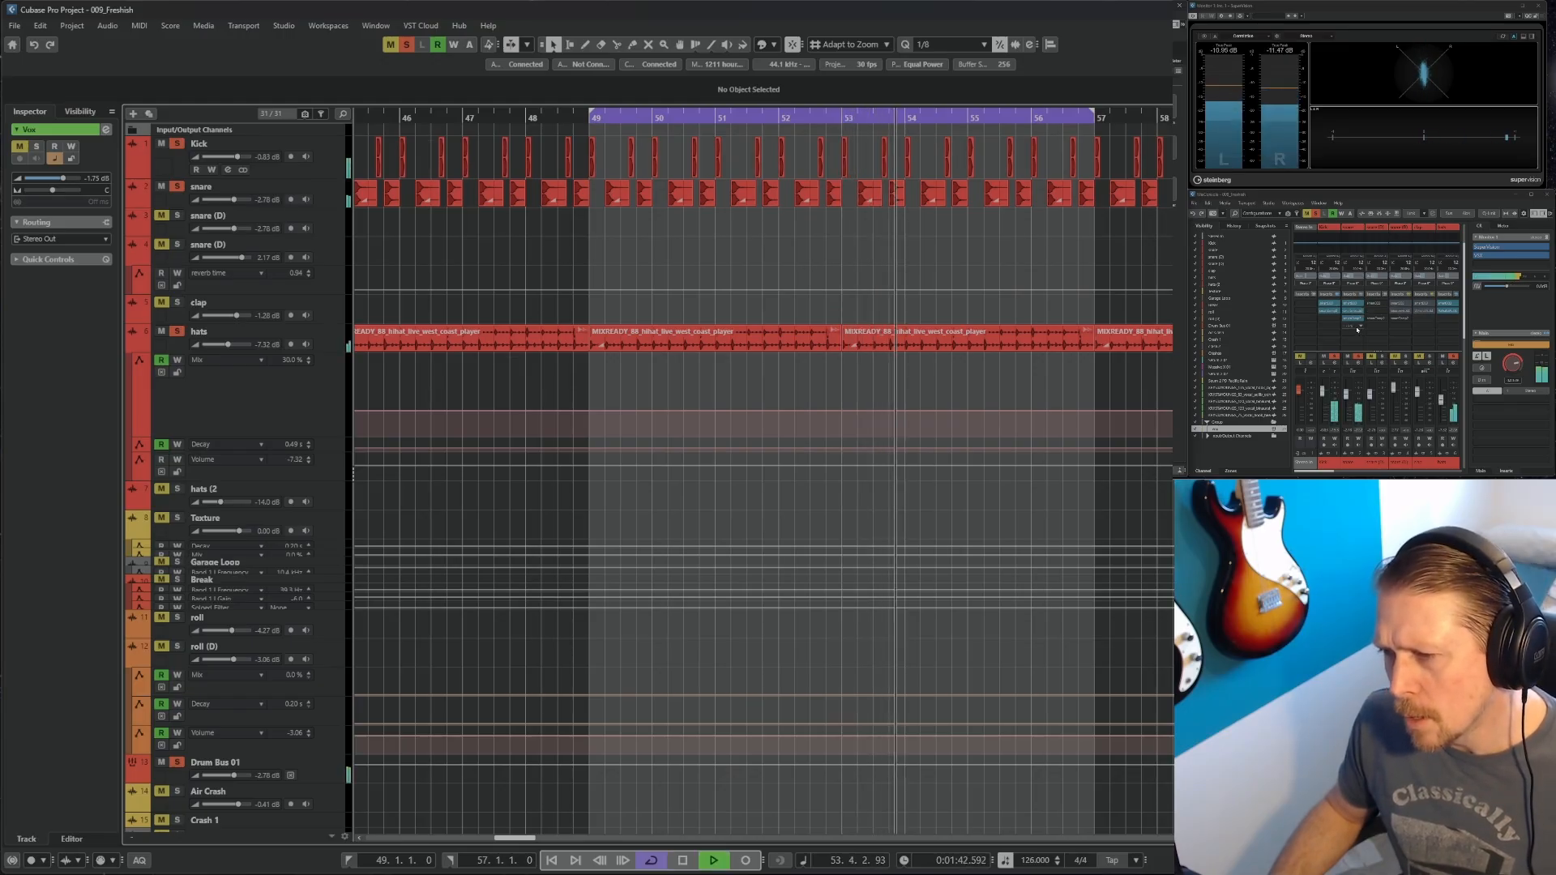
Set the Q of the 550 Hz cut in the snare's smart:EQ 3 to 1.24 and close the plug-in
click(1351, 303)
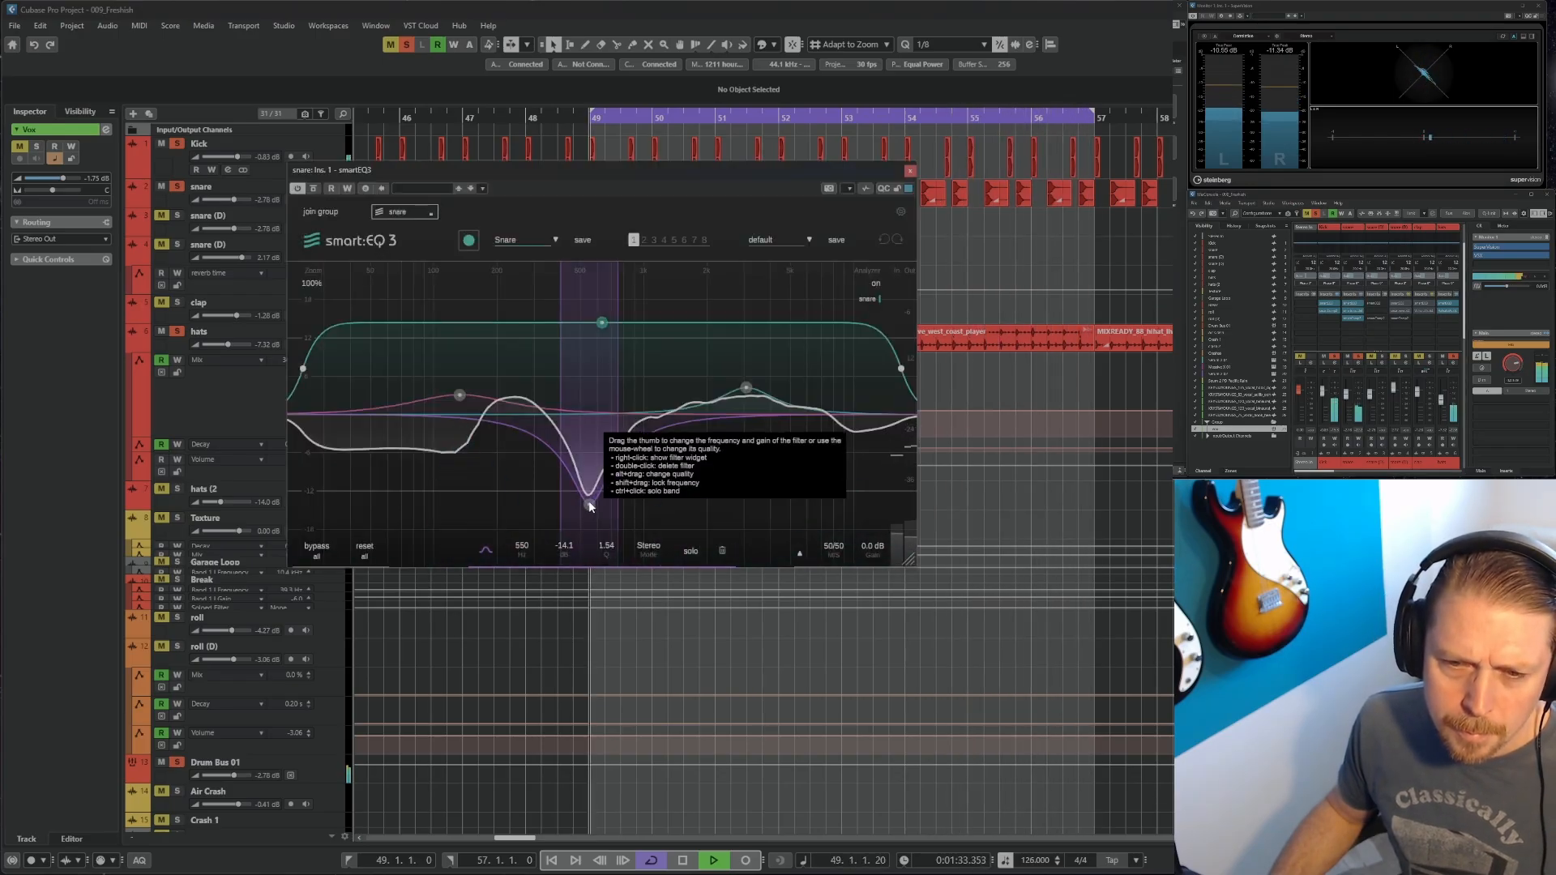
scroll(589, 505, down, 3)
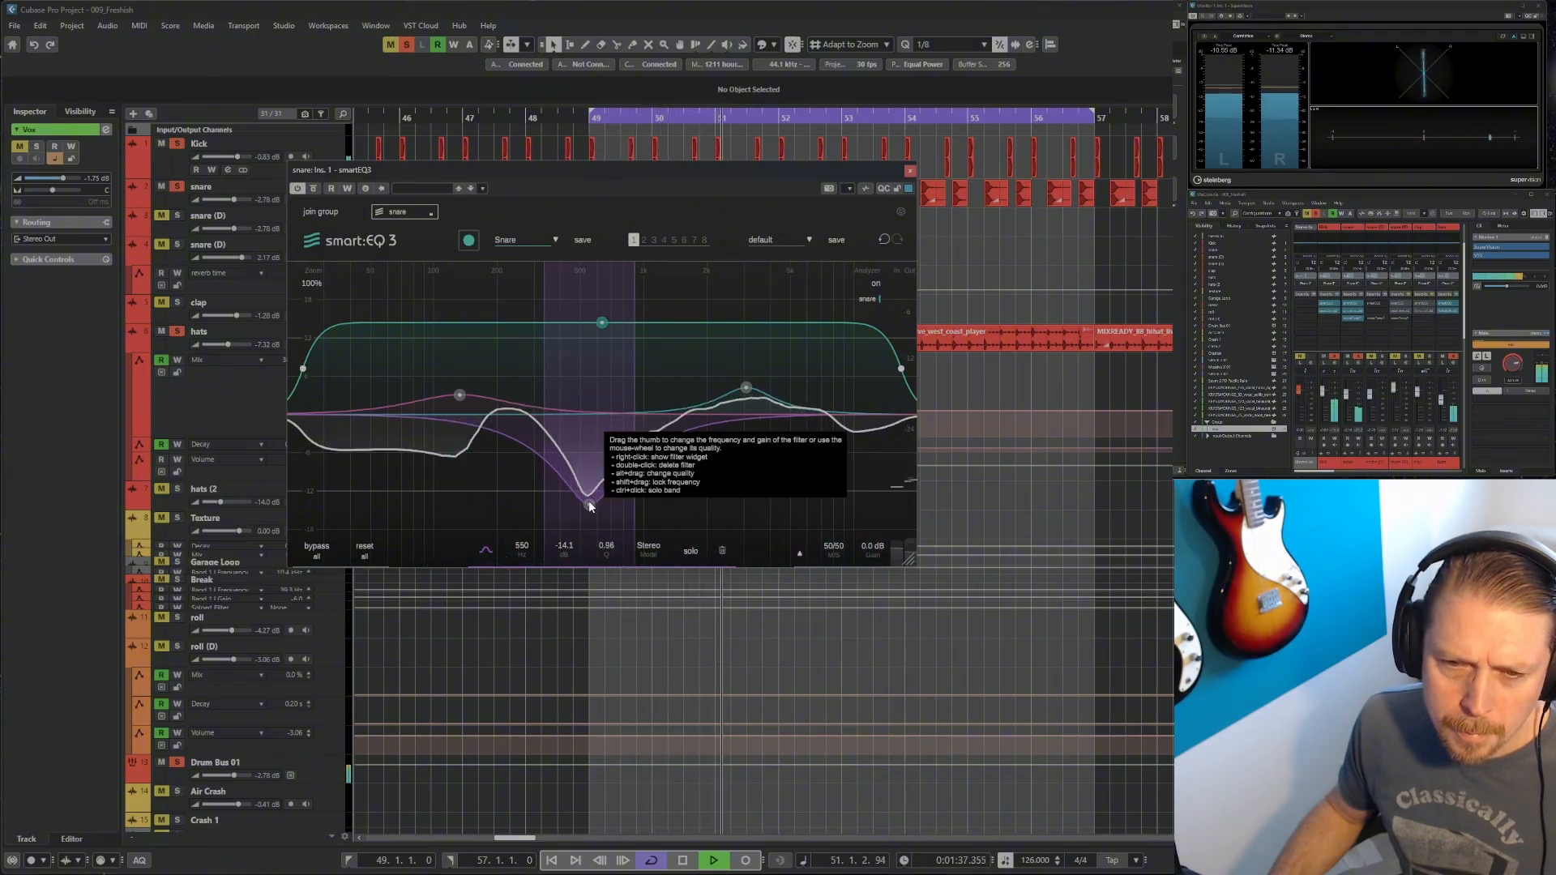
scroll(589, 506, up, 2)
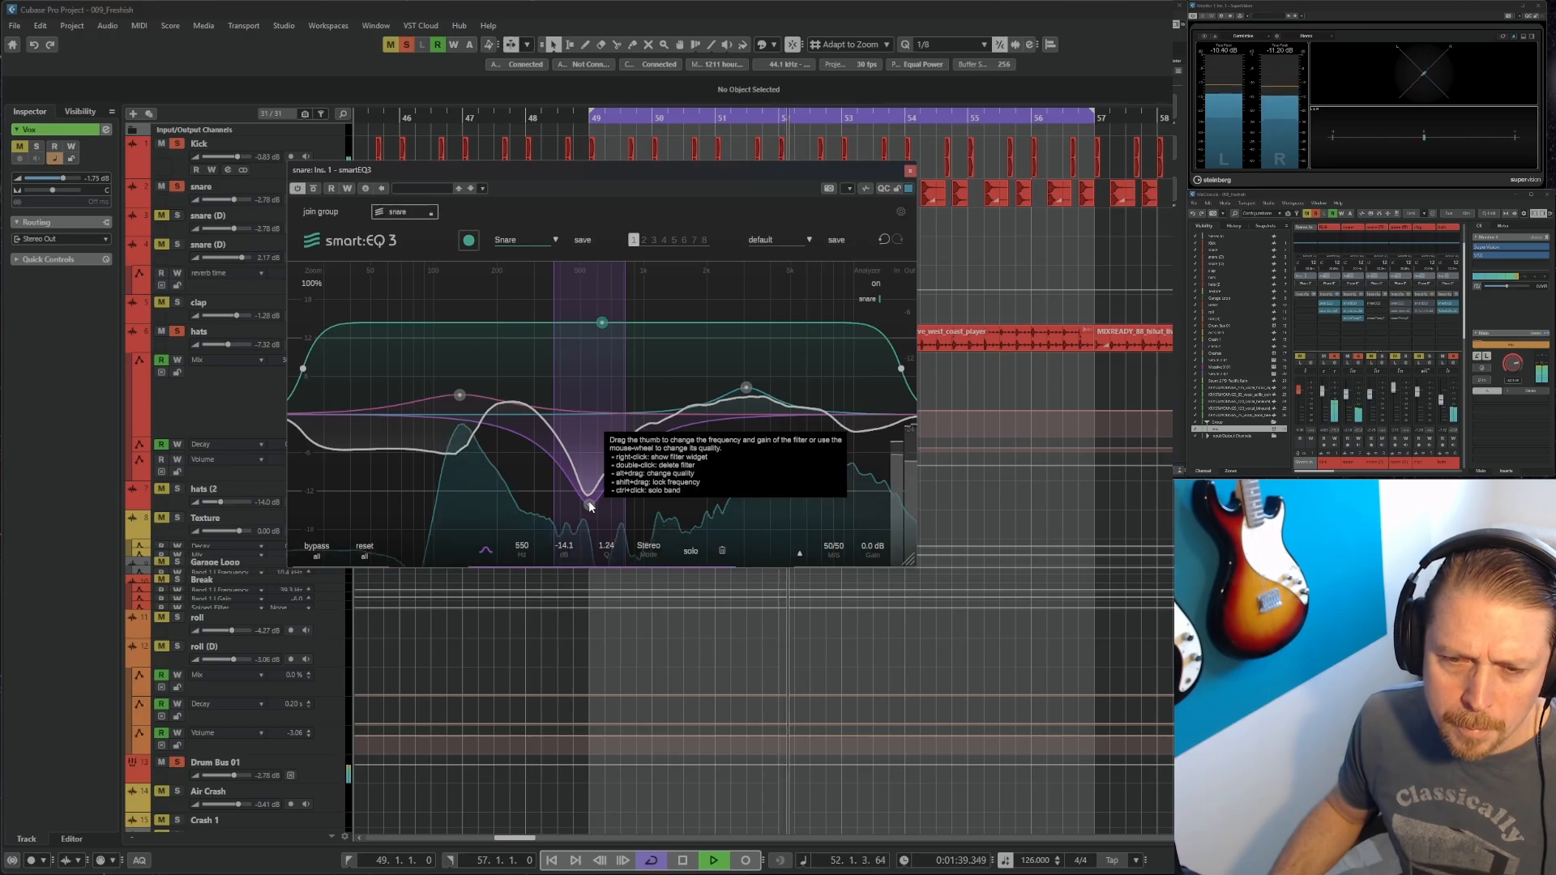
key(space)
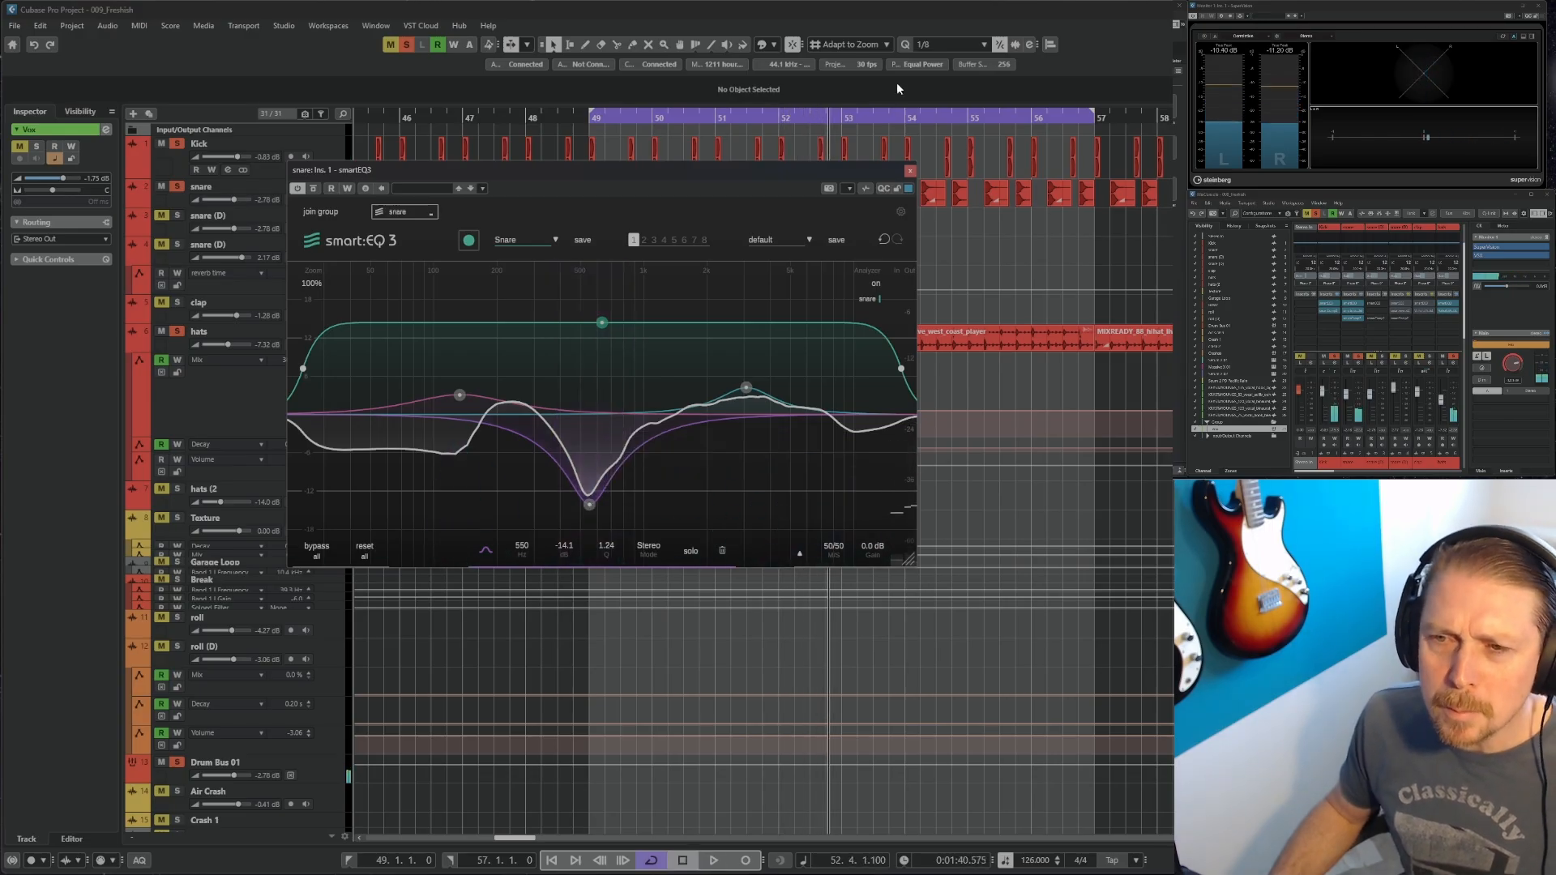
click(910, 172)
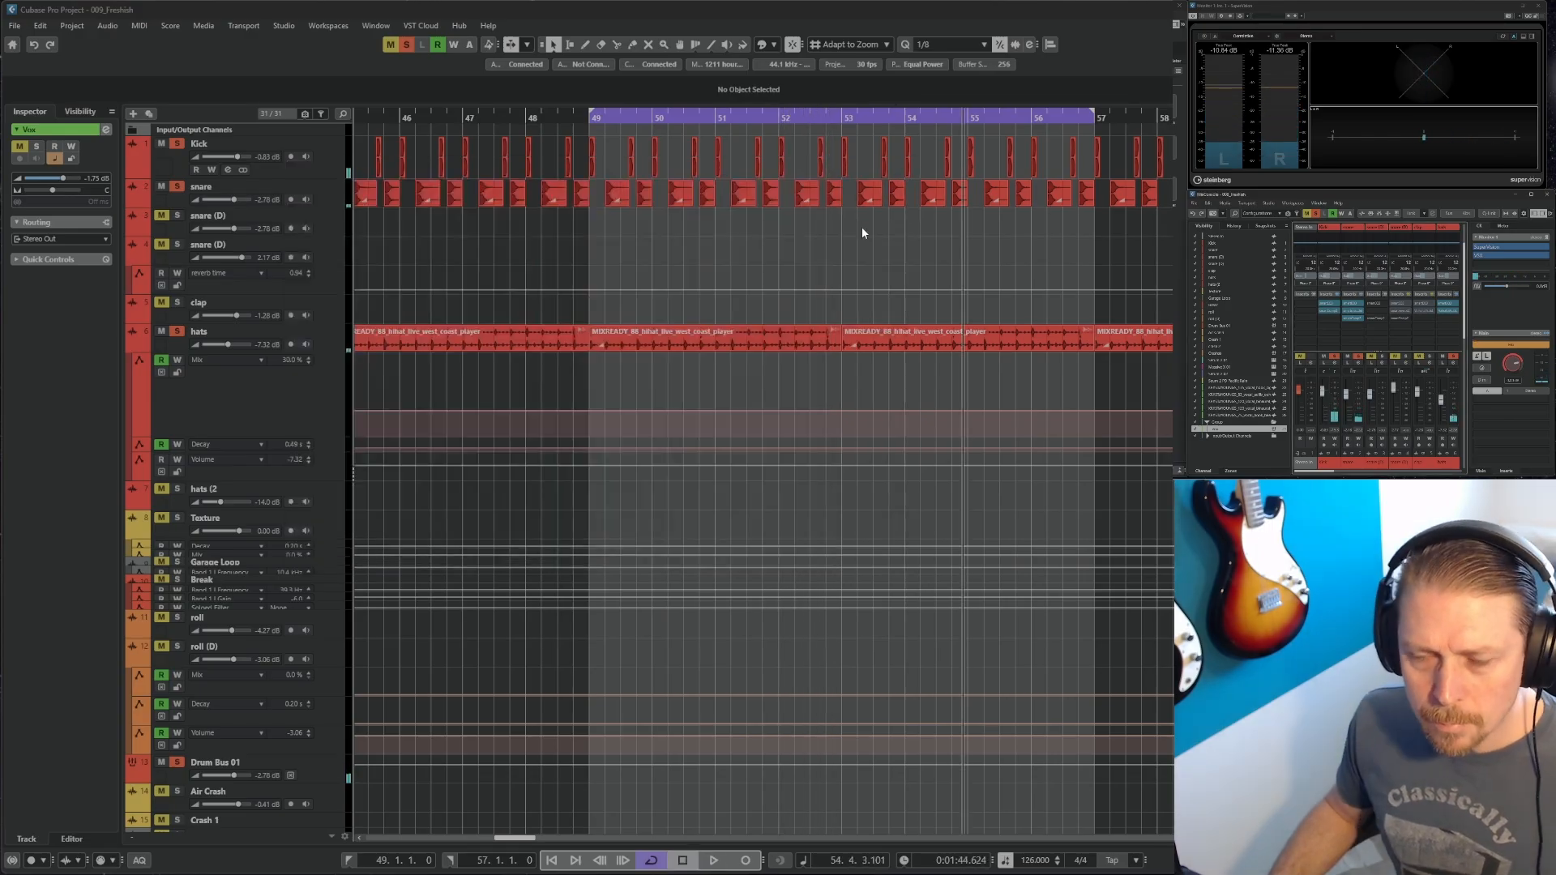
Solo the Serum 2 01 track along with the drums and open its smart:EQ 3 clear of the MIDI parts
scroll(862, 227, down, 8)
scroll(289, 574, up, 4)
click(290, 574)
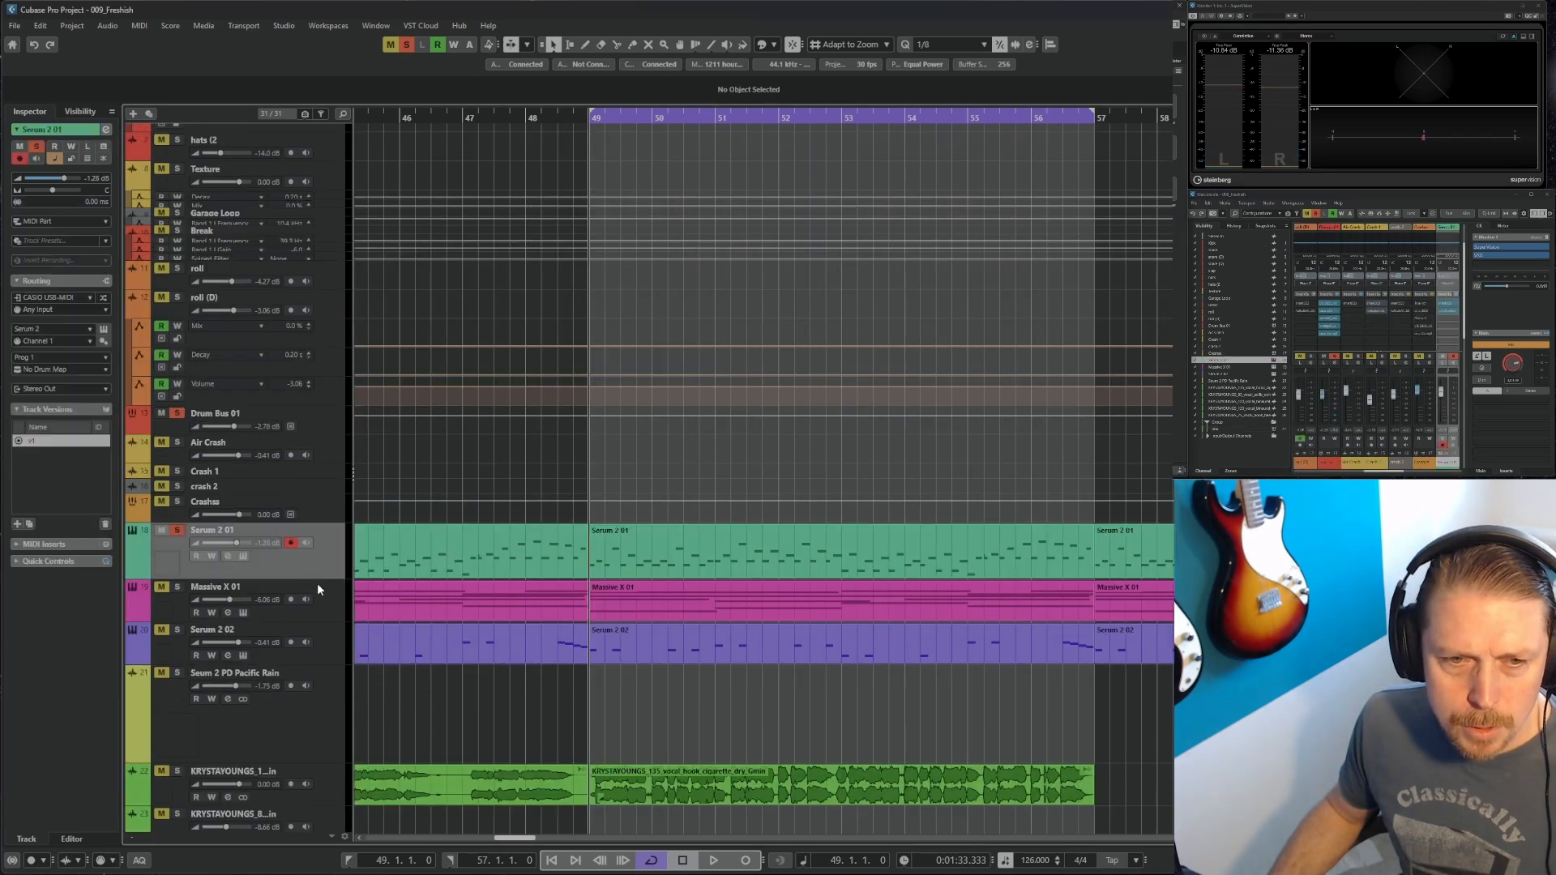
key(space)
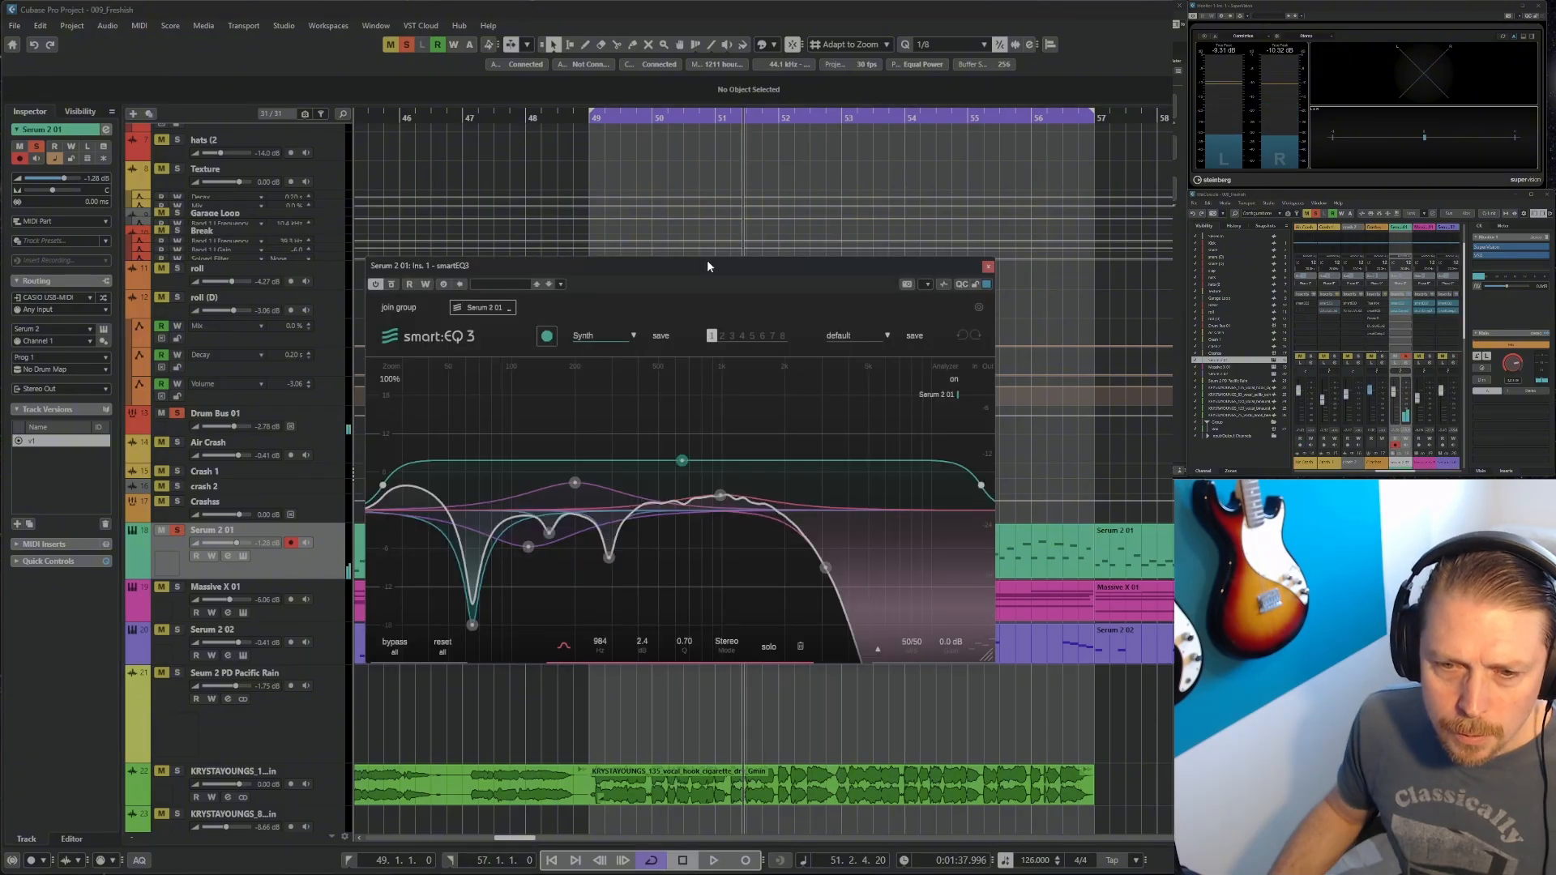
drag(706, 262, 504, 137)
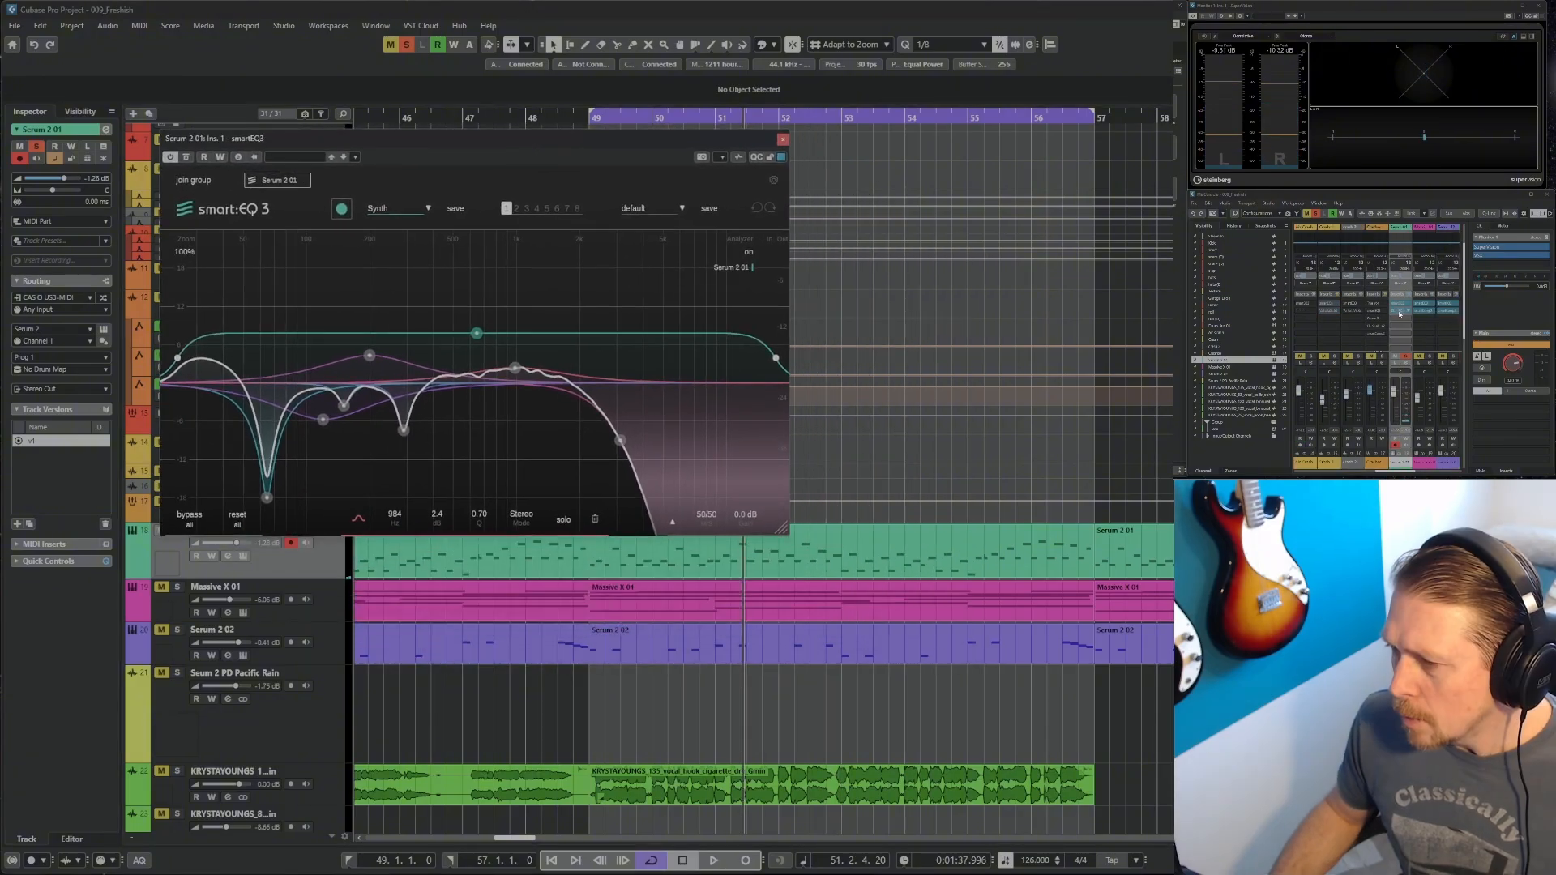
Check the smart:comp 2 settings on Serum 2 01 and audition the synth with its smart:EQ 3 in view
click(1401, 311)
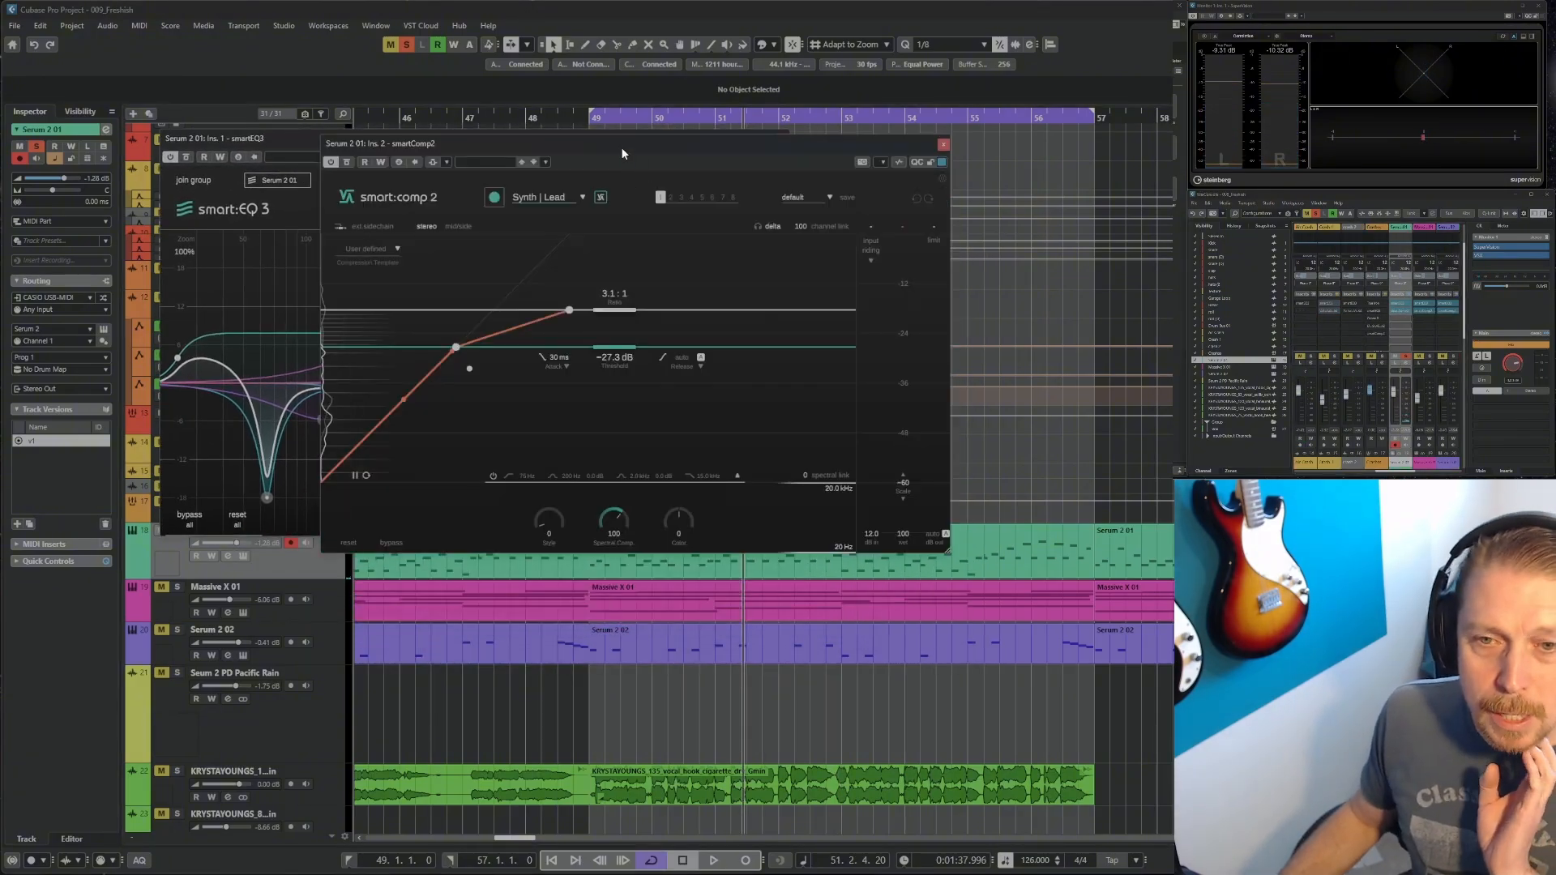
click(944, 144)
drag(458, 144, 601, 168)
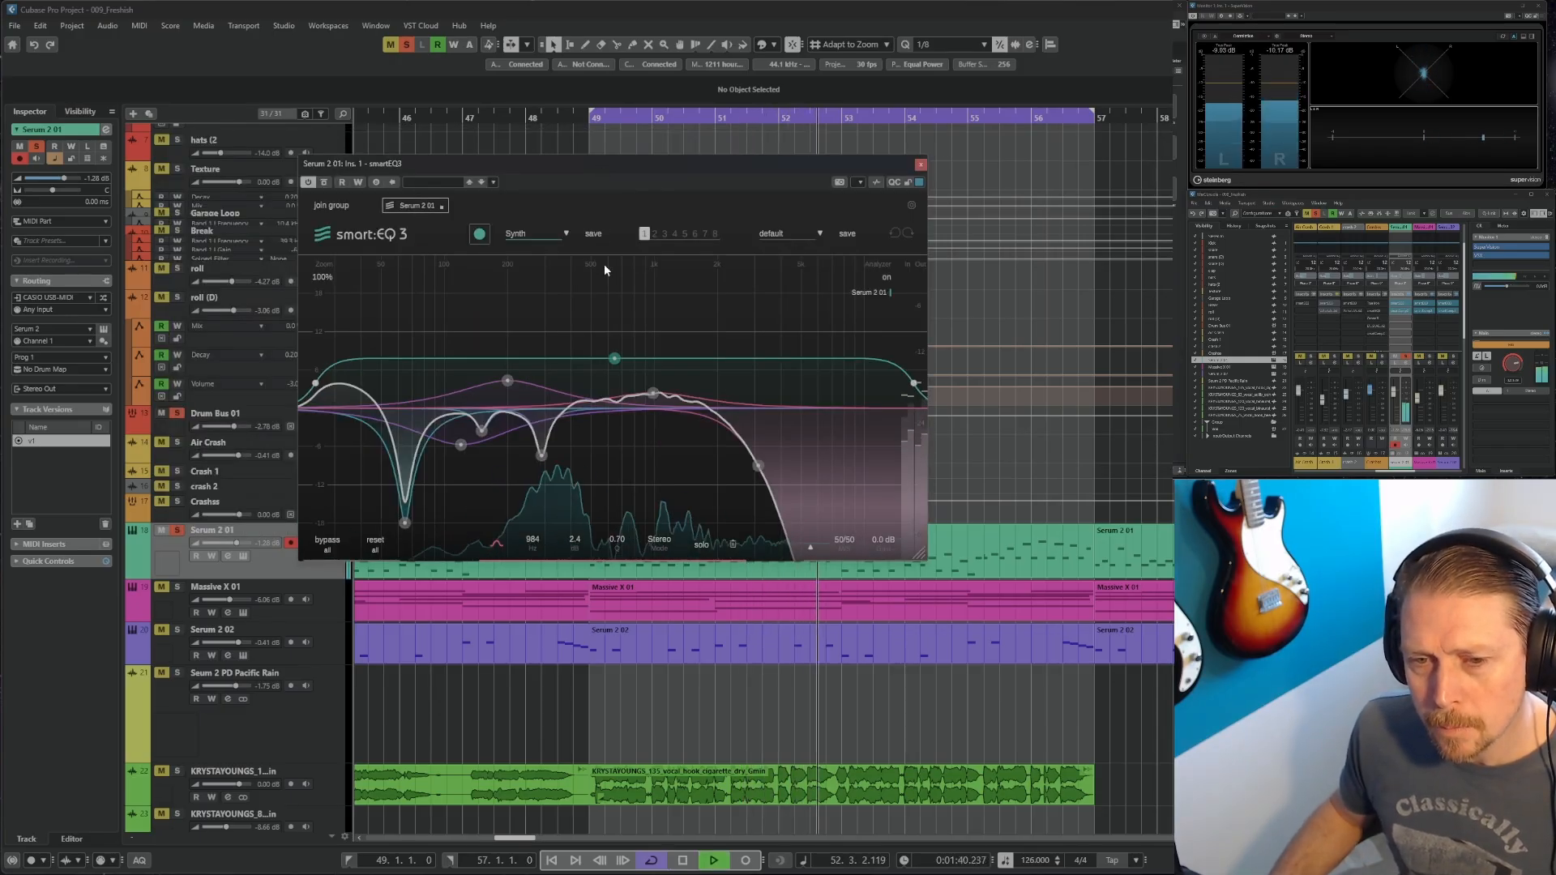
key(space)
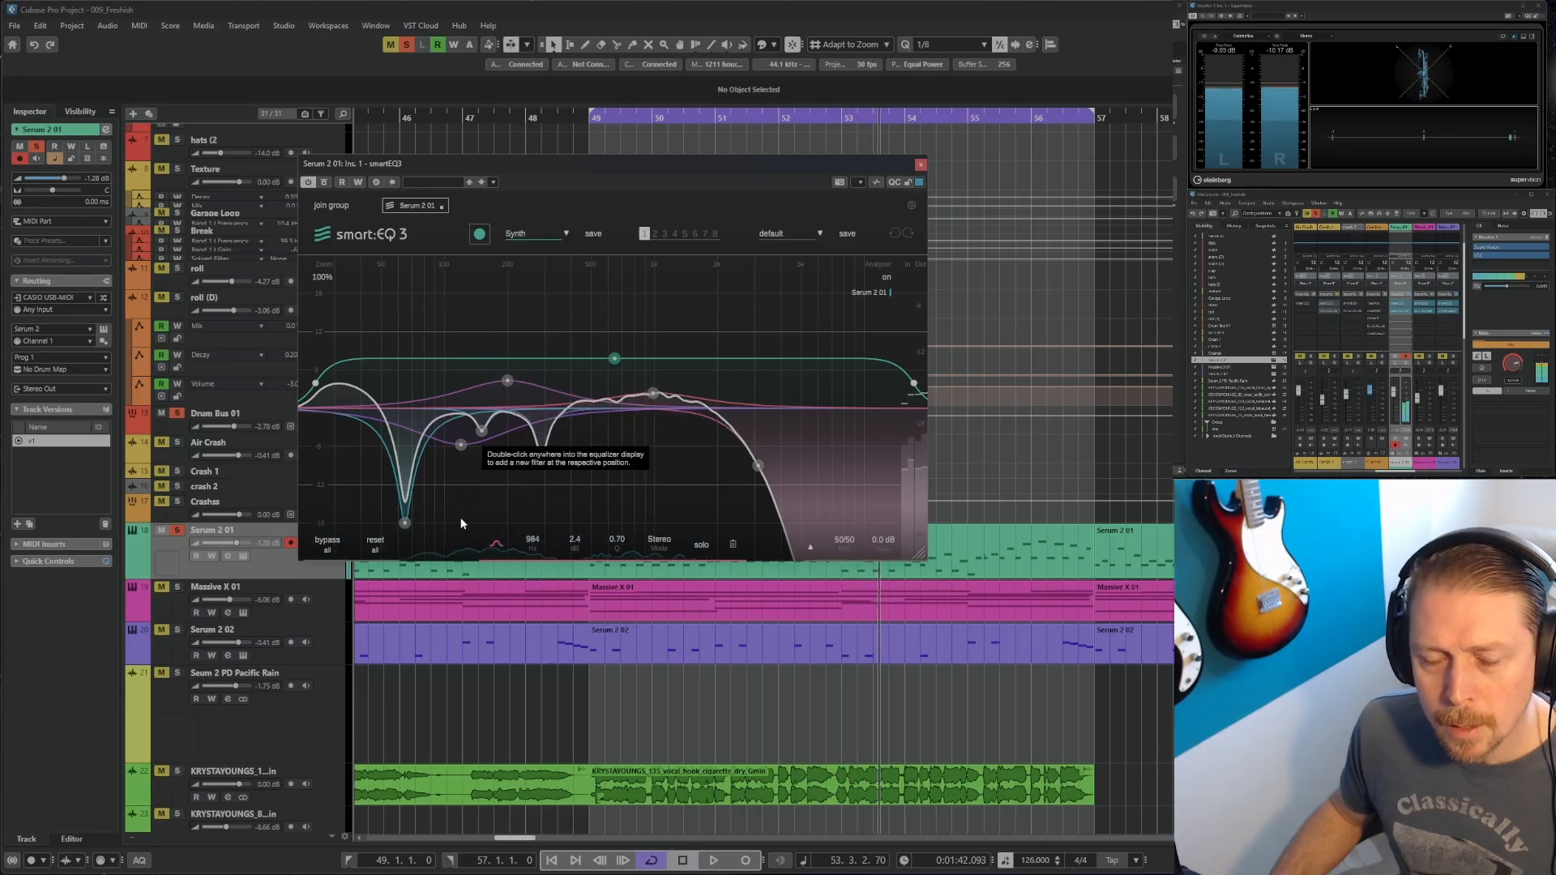
Try the low notch at 63.8 Hz and -18.2 dB in Serum 2 01's smart:EQ 3, undo it and audition the synth
drag(406, 524, 403, 525)
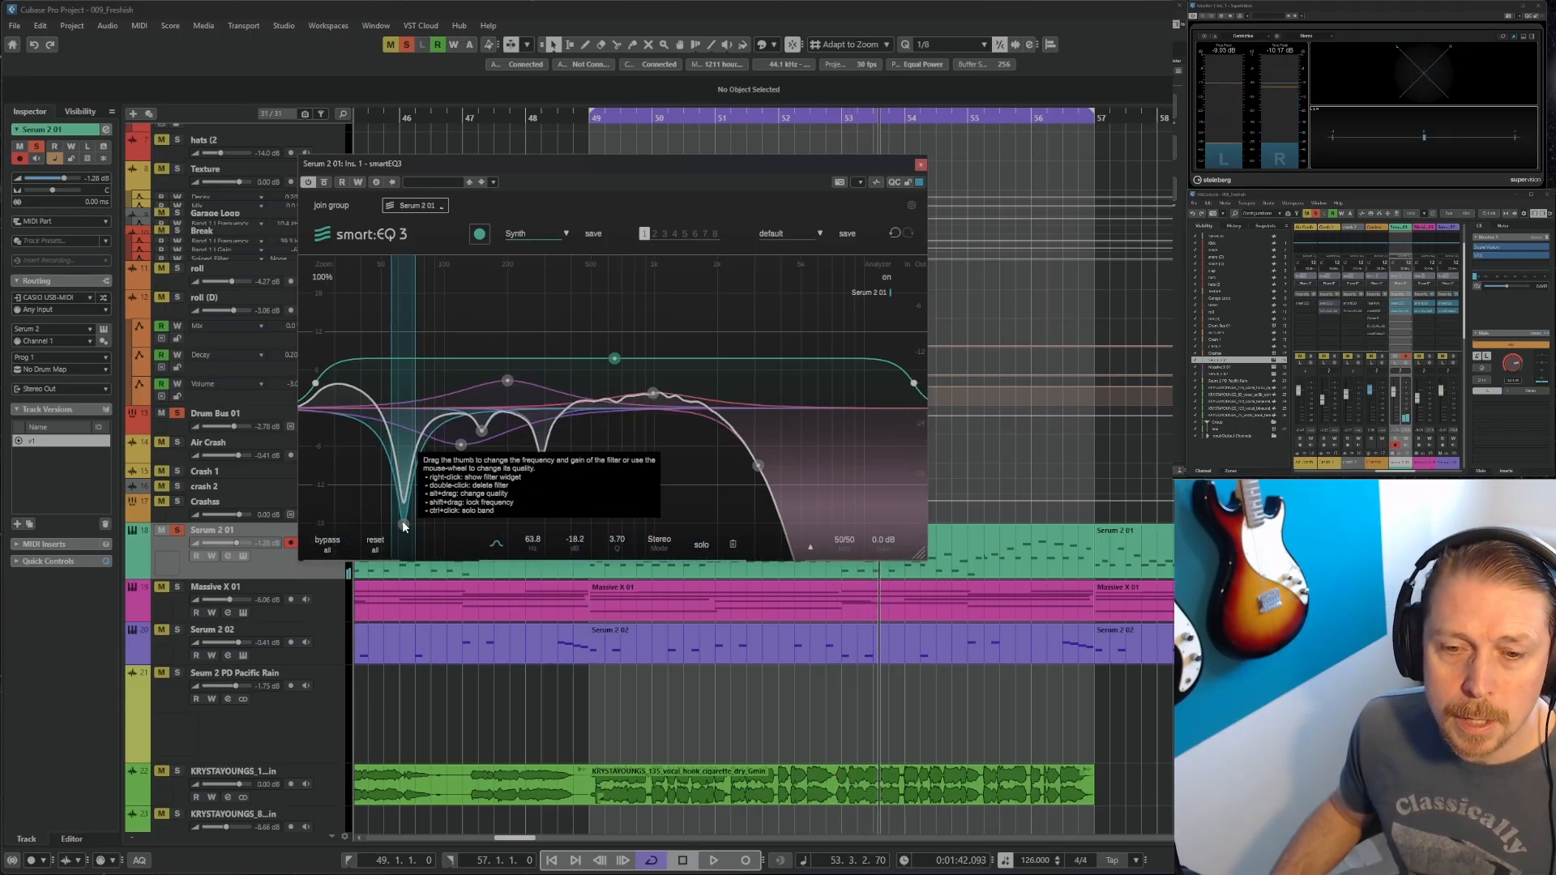
click(896, 235)
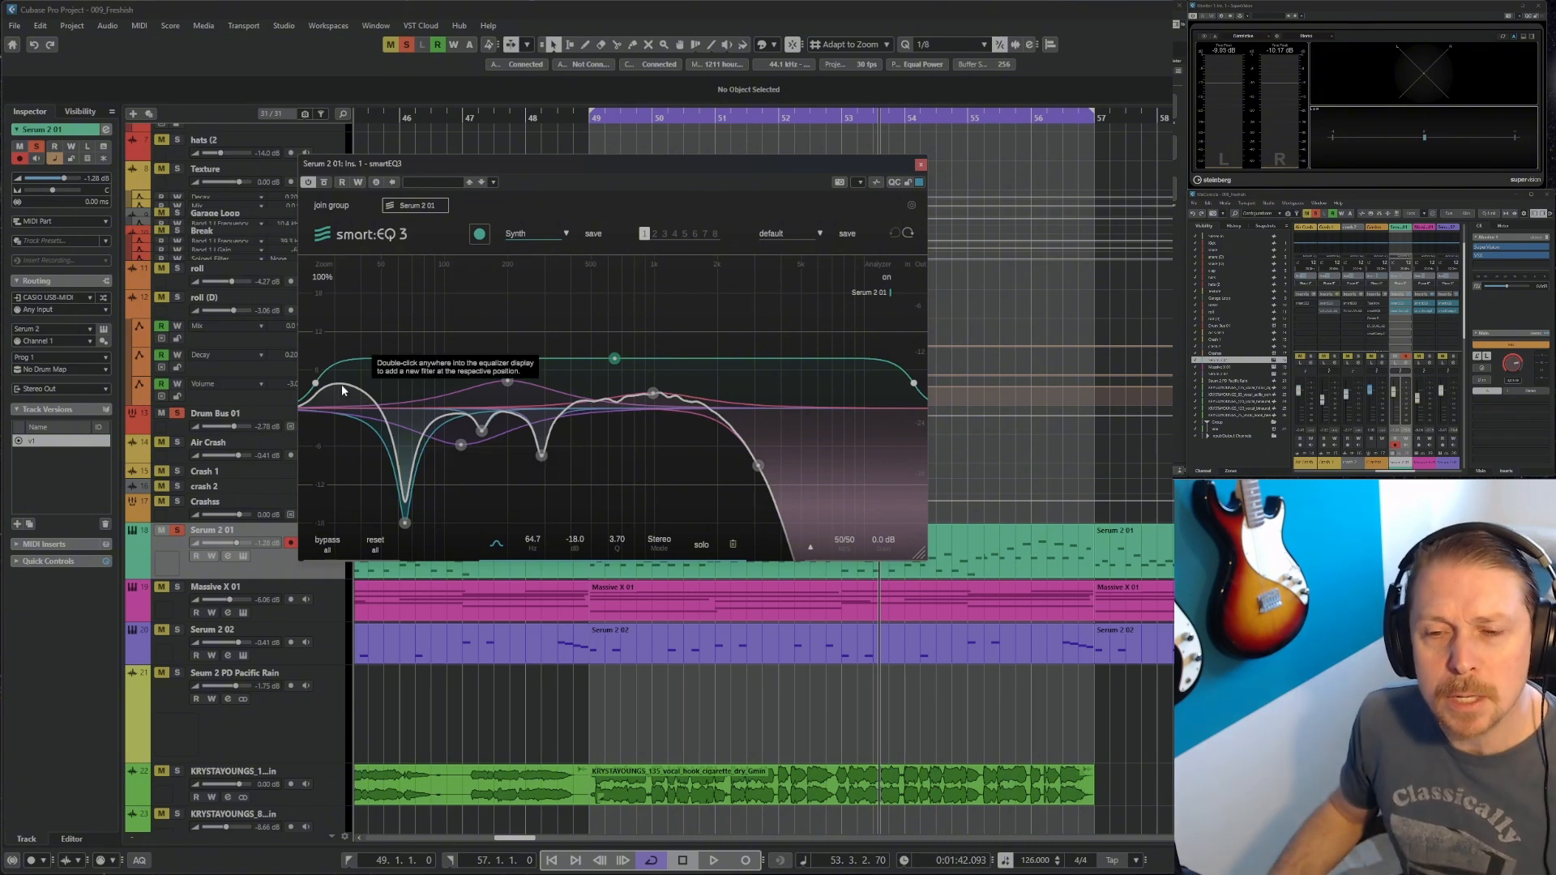
key(space)
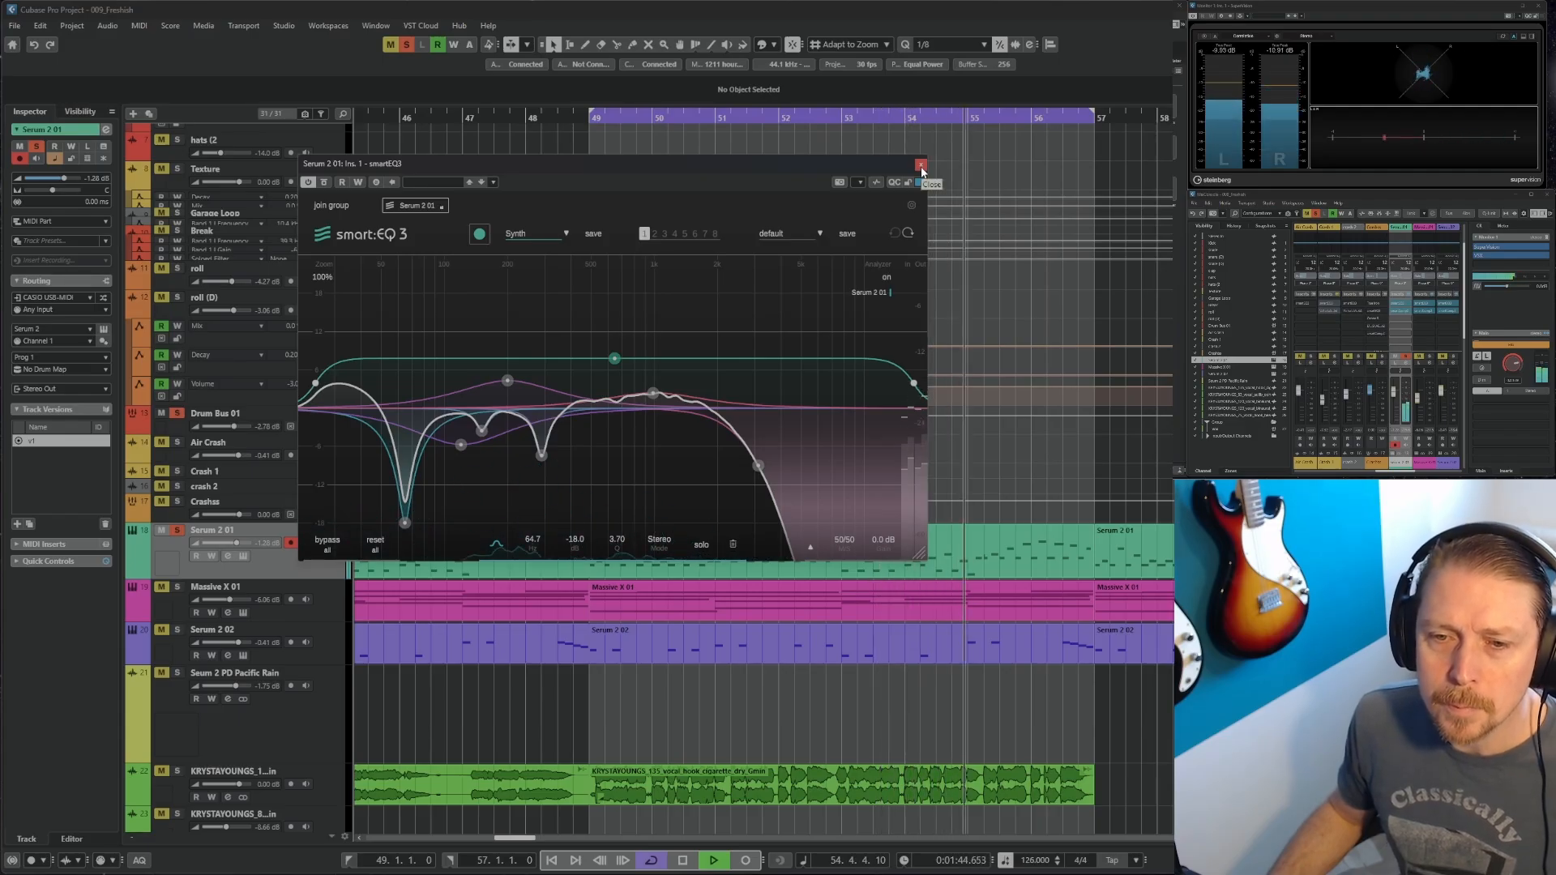
key(space)
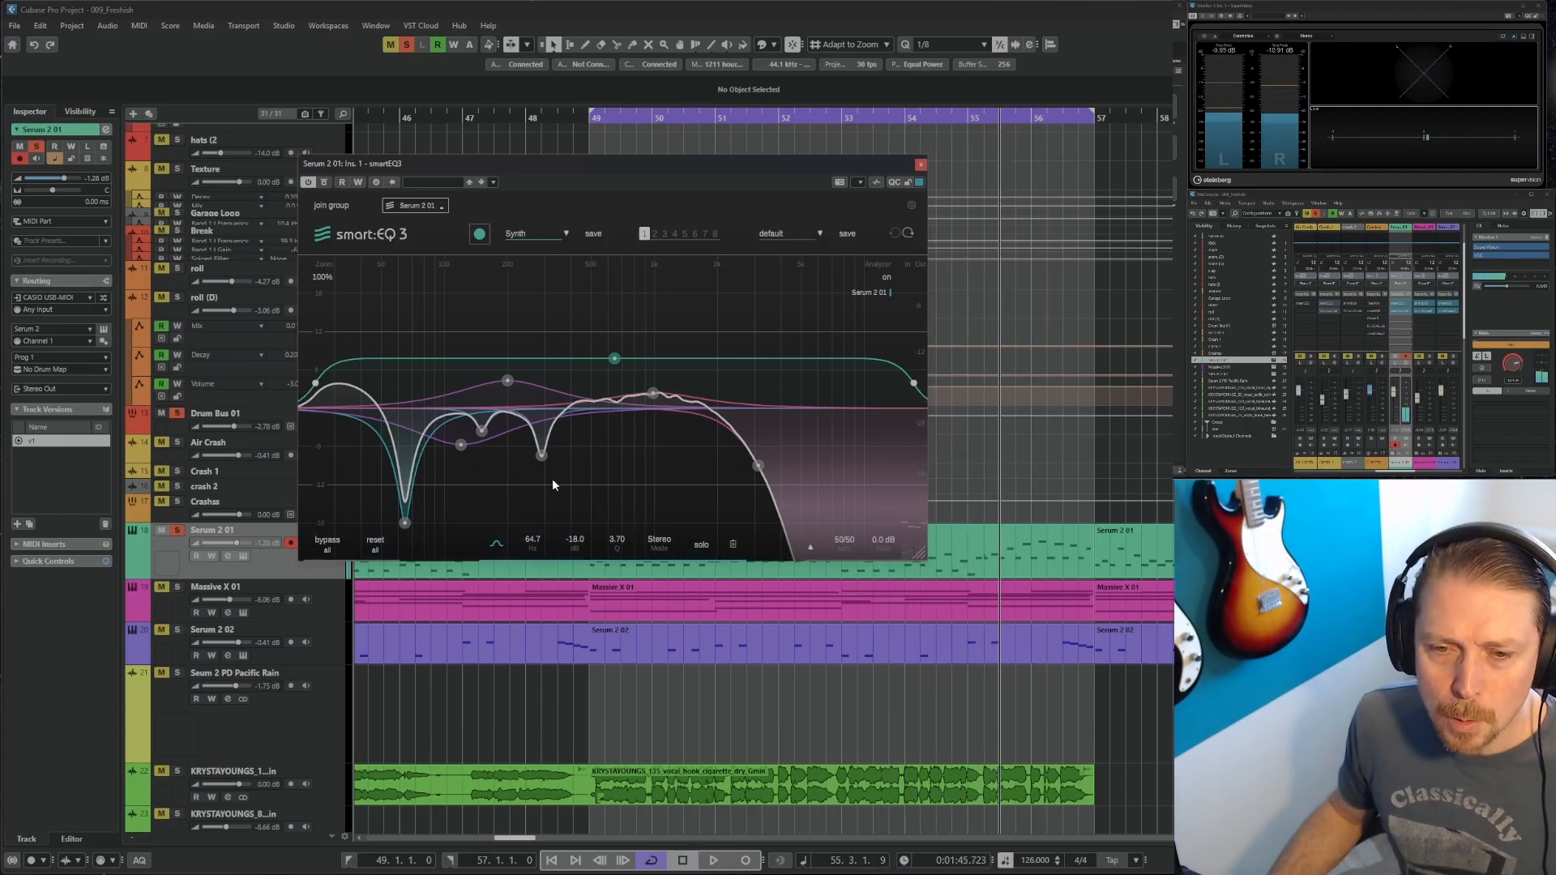
Inspect and audition the 289 Hz cut in Serum 2 01's smart:EQ 3, and close the plug-in
click(541, 456)
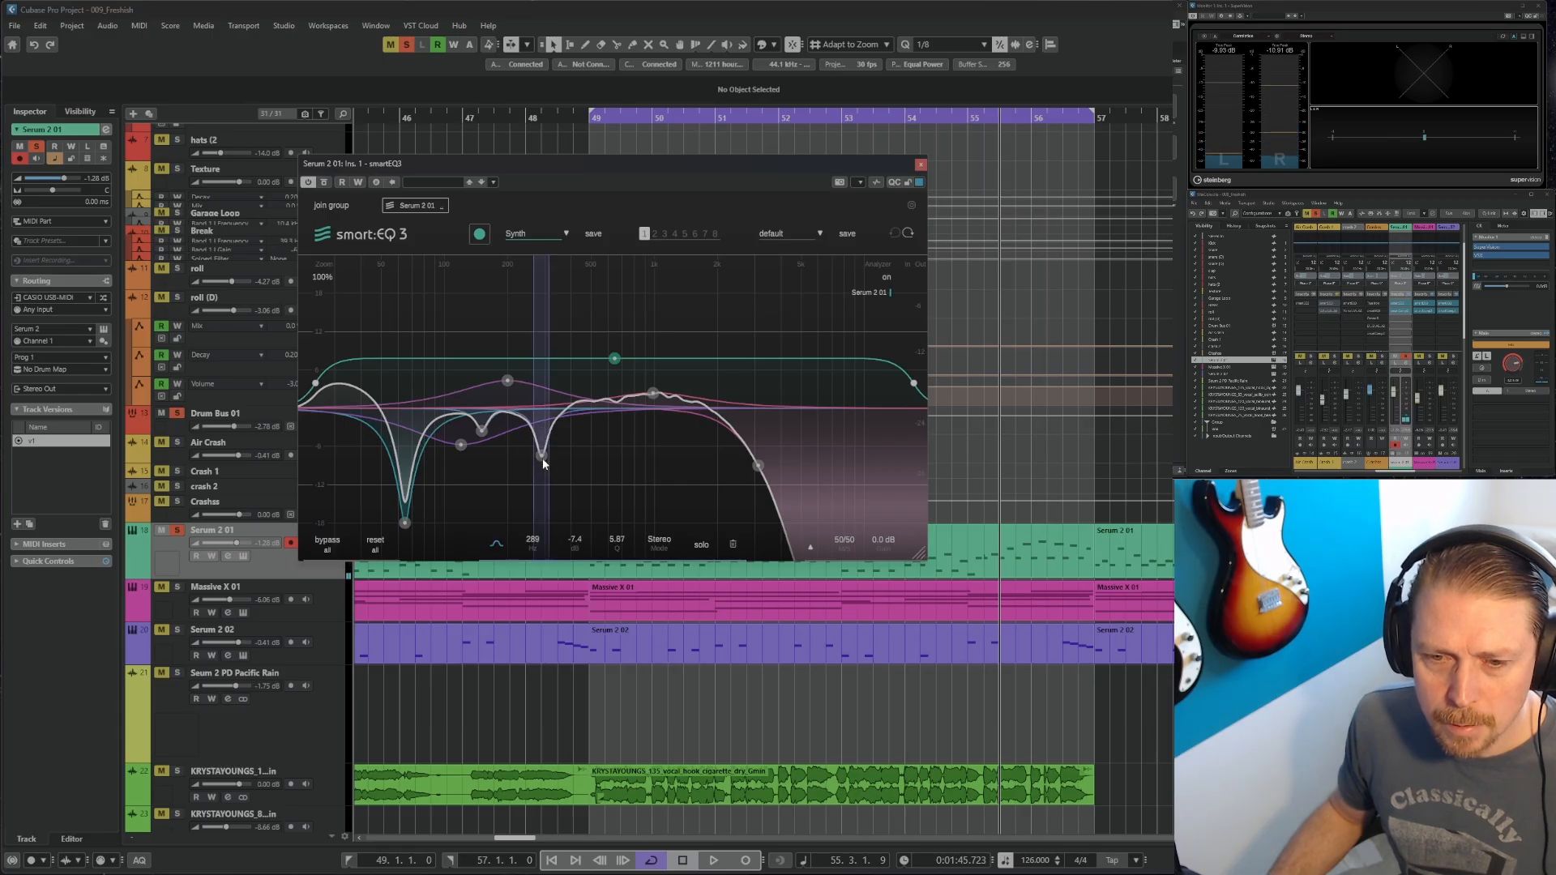
key(space)
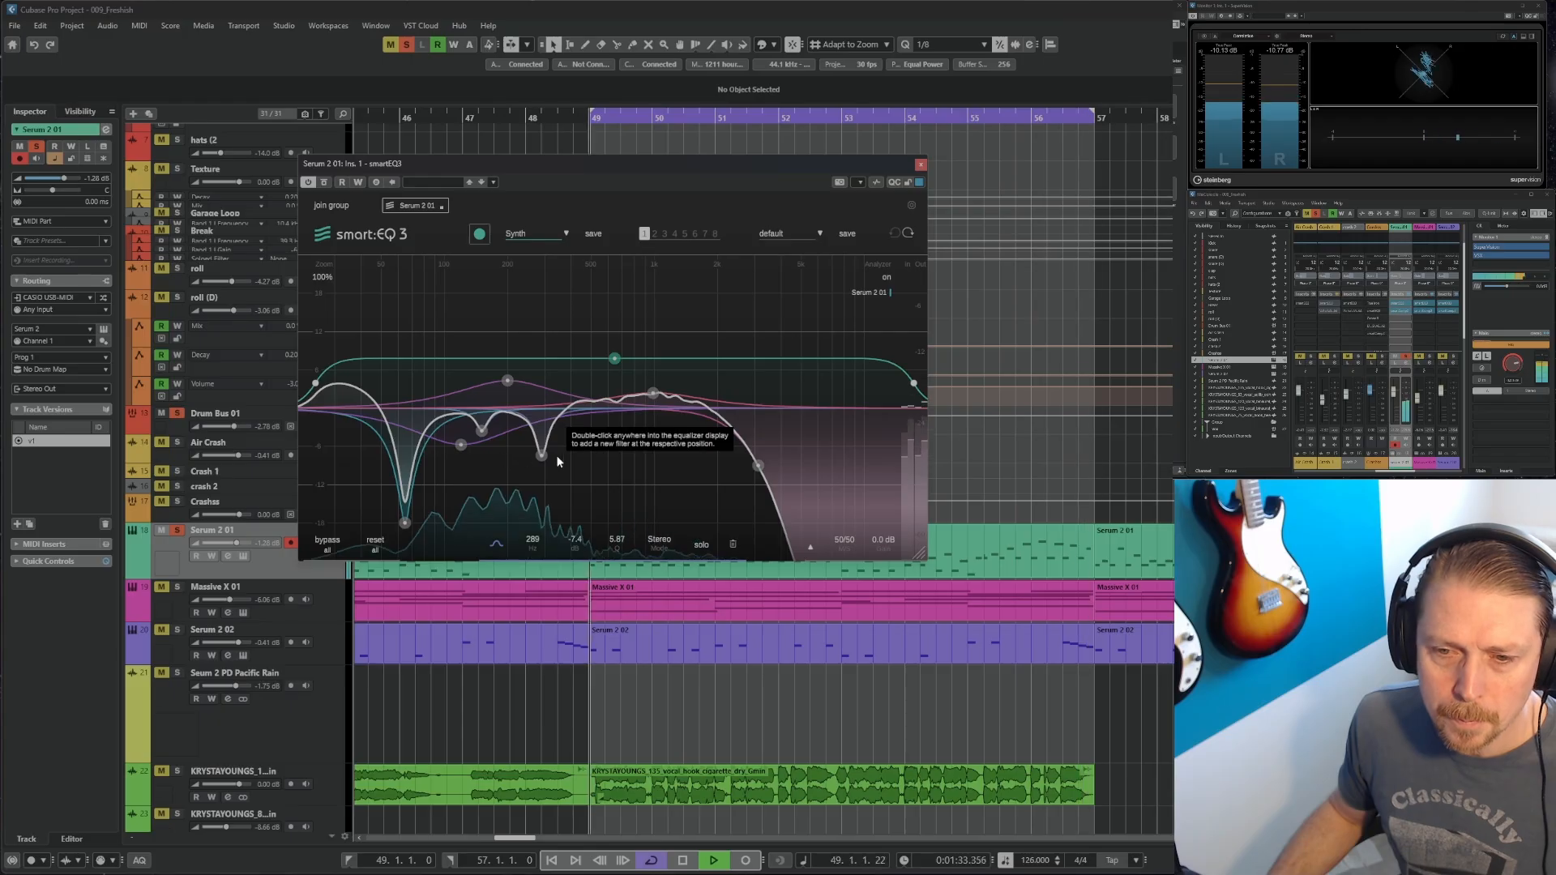
key(space)
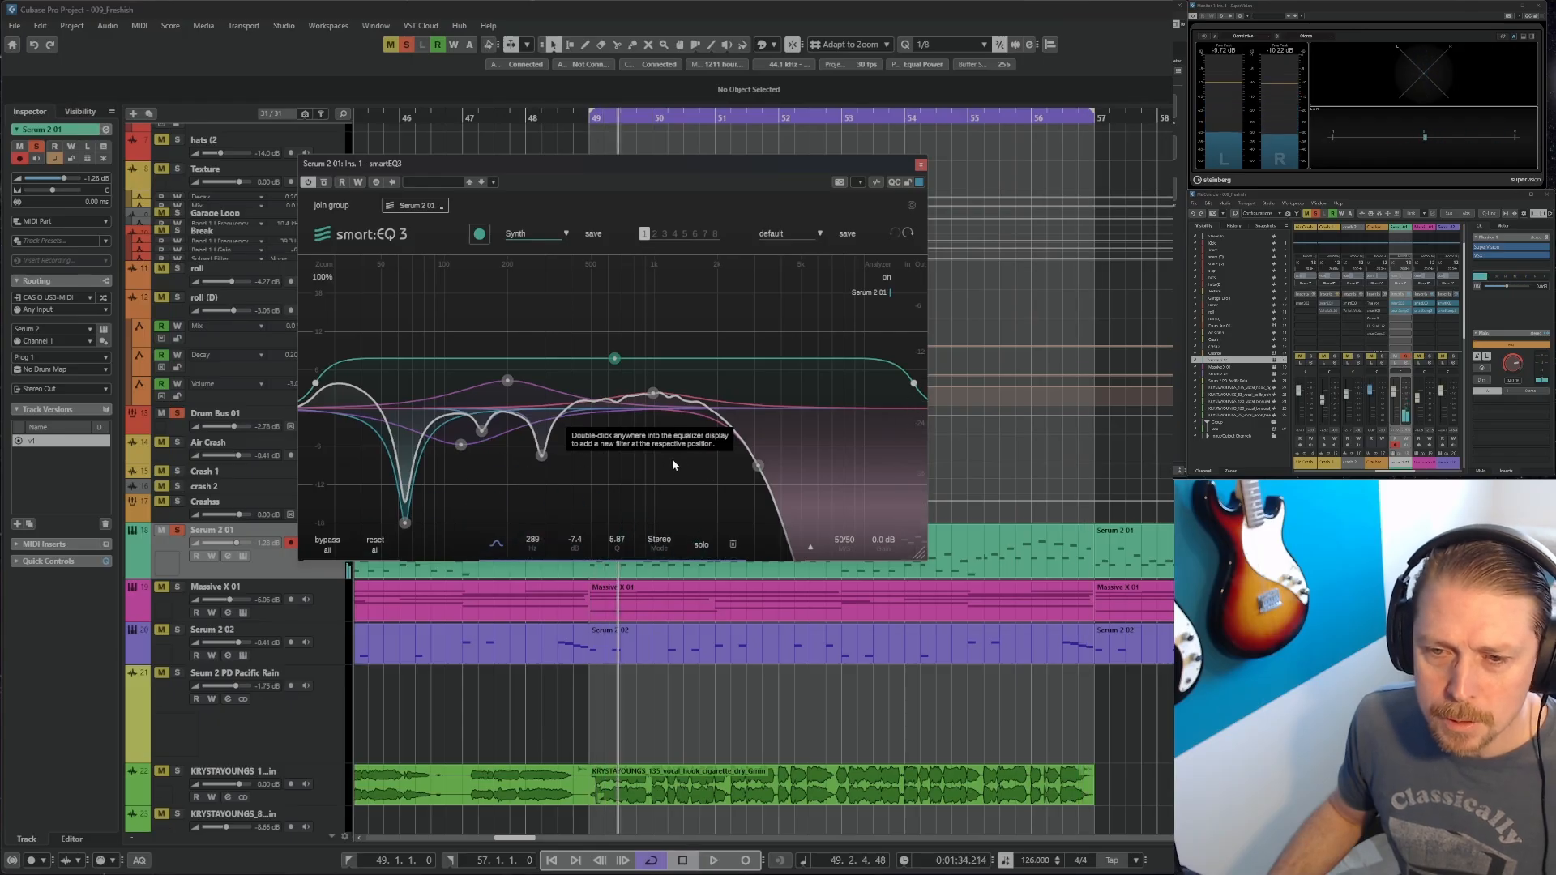
click(921, 164)
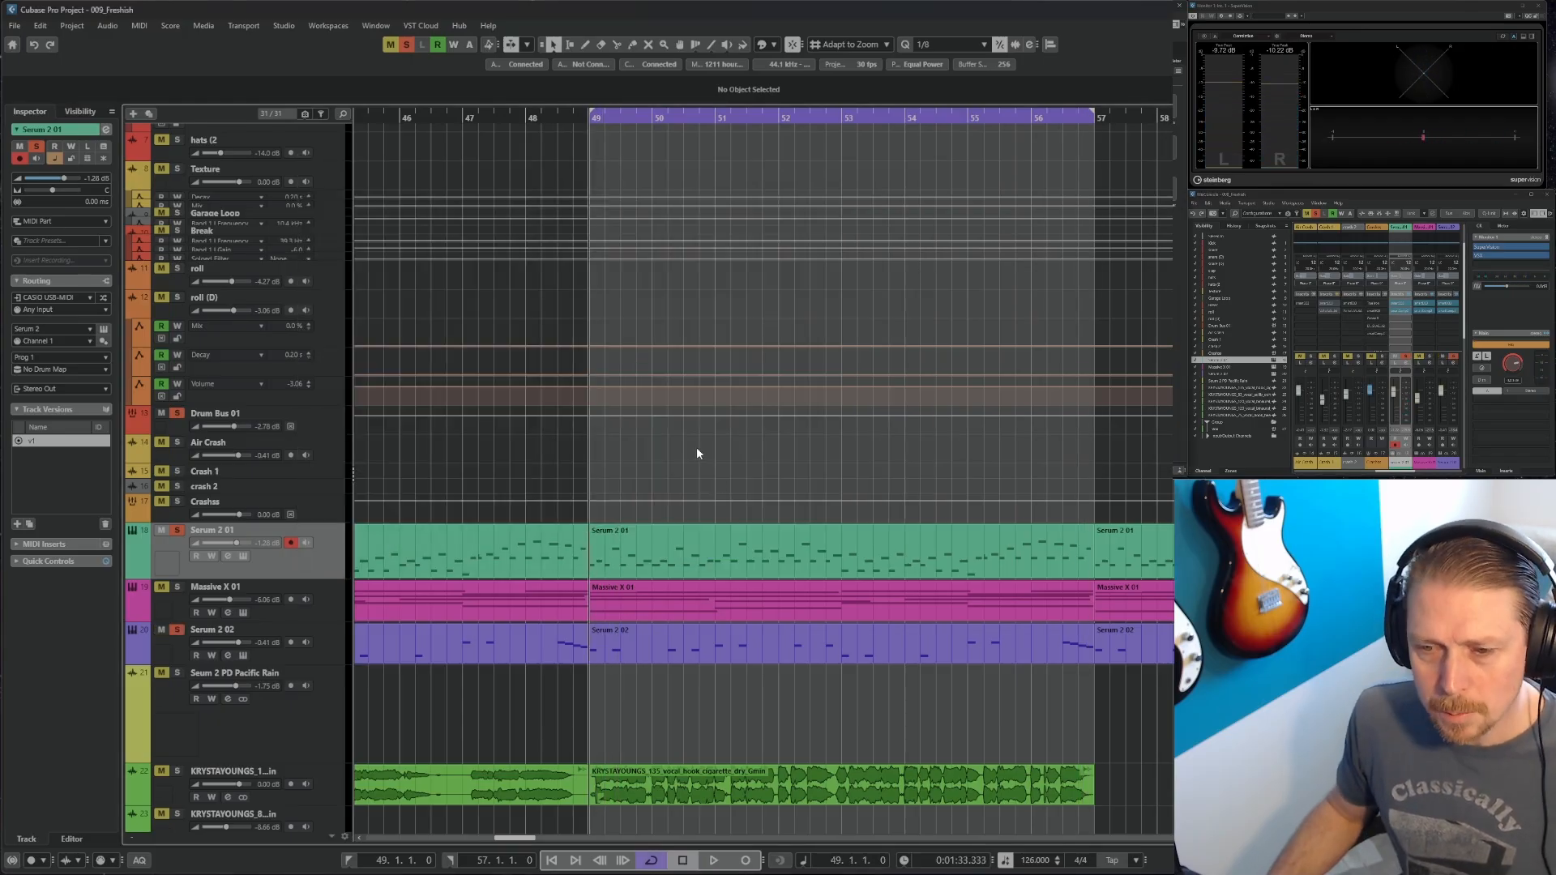
Audition Serum 2 02 with the drums and Serum 2 01, and open its smart:EQ 3 clear of the MIDI parts
key(space)
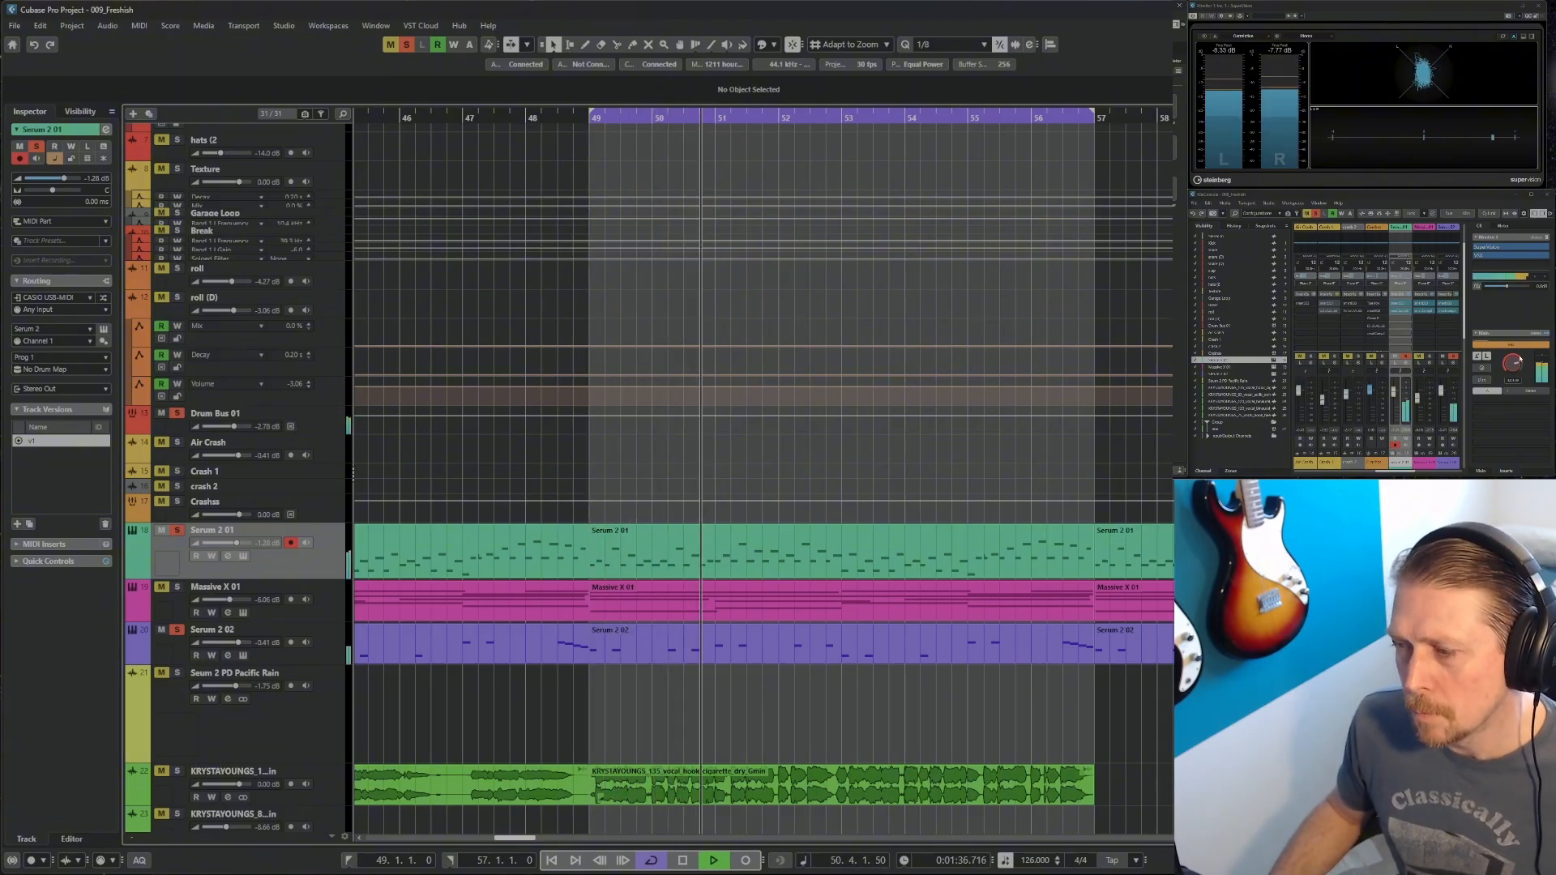
drag(1407, 471, 1418, 475)
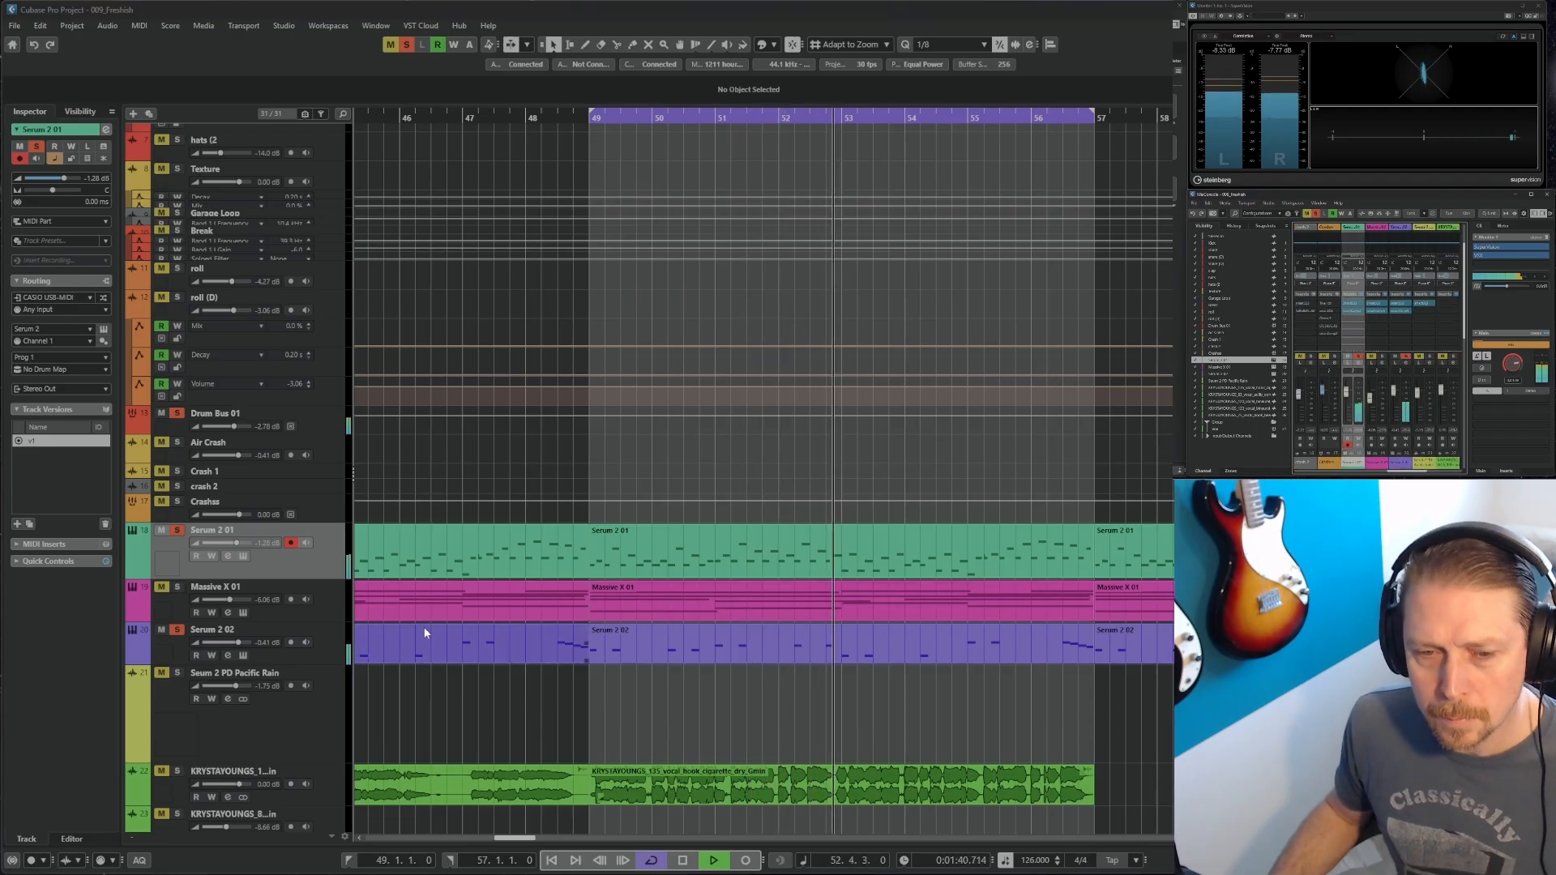
key(space)
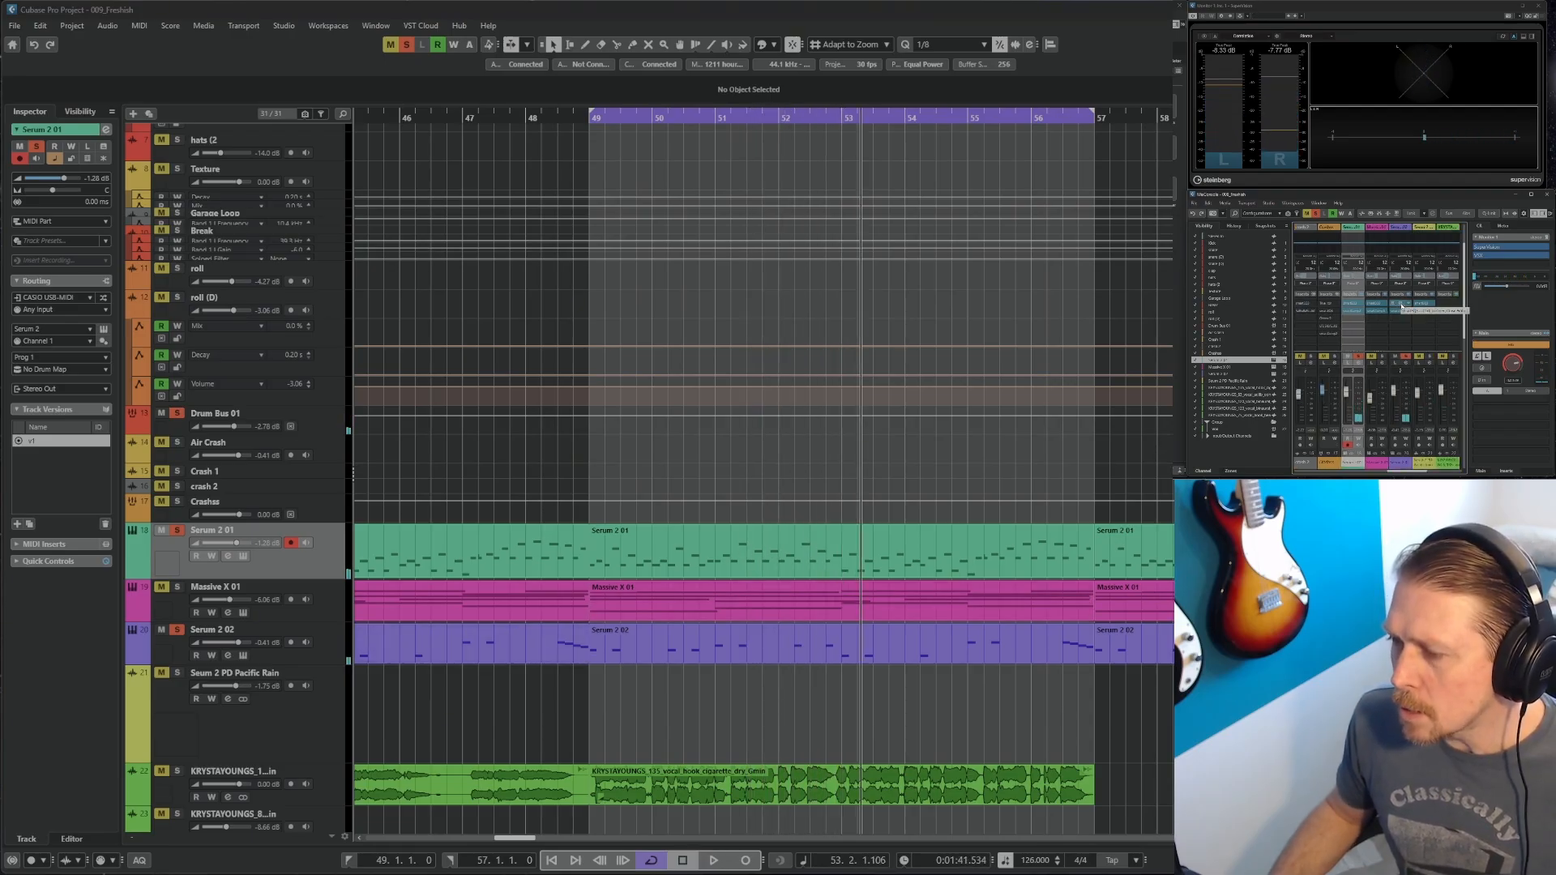
click(1402, 306)
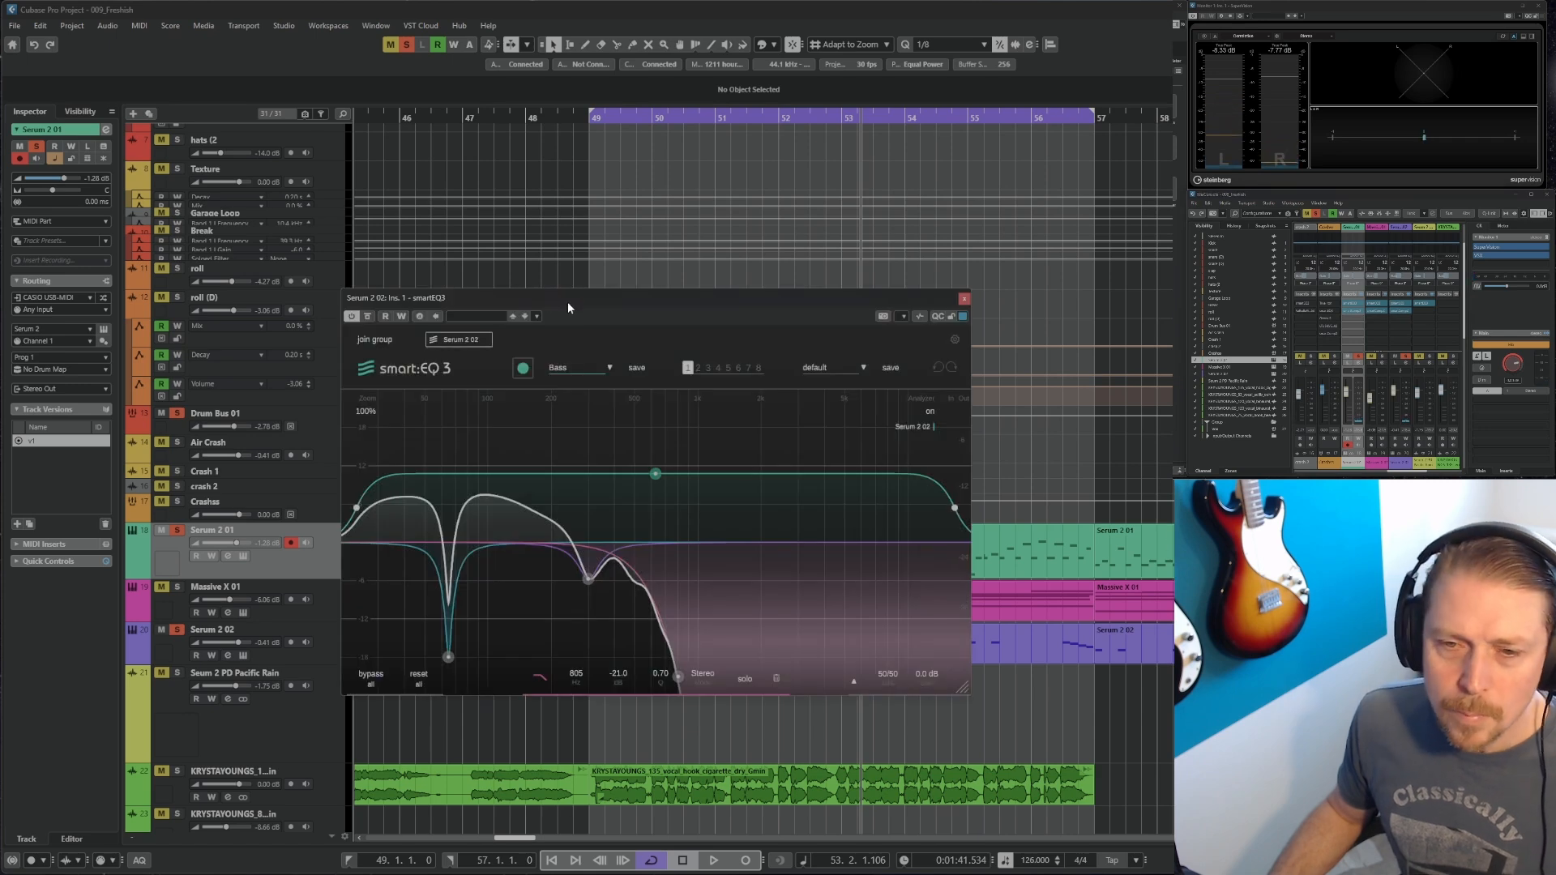
drag(567, 302, 435, 124)
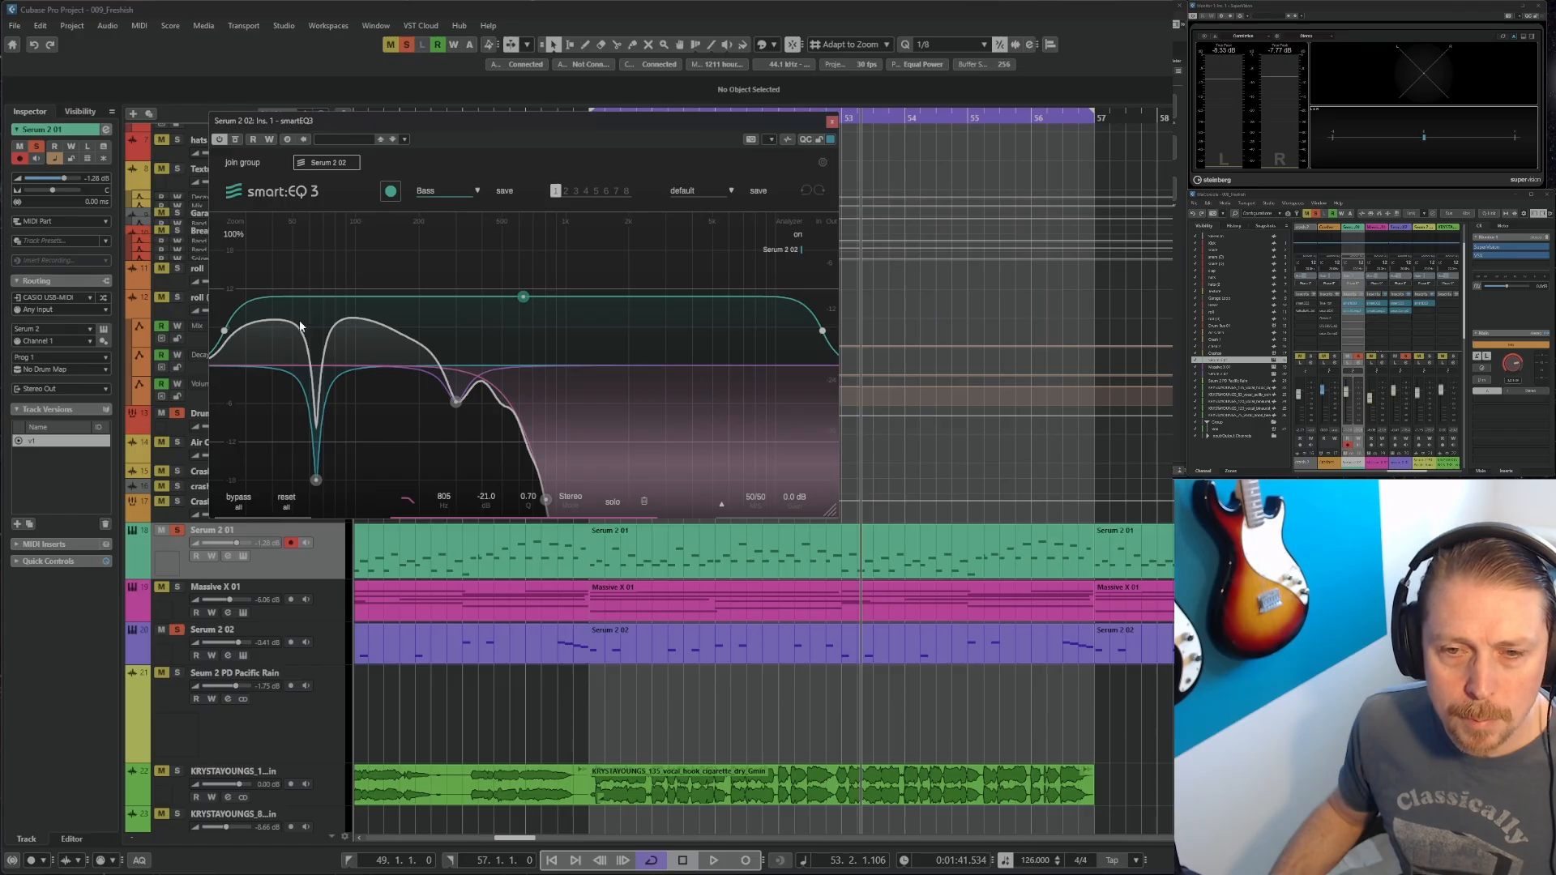
Raise the smart:comp 2 threshold on Serum 2 02 during playback, close its plug-ins and save the project
key(space)
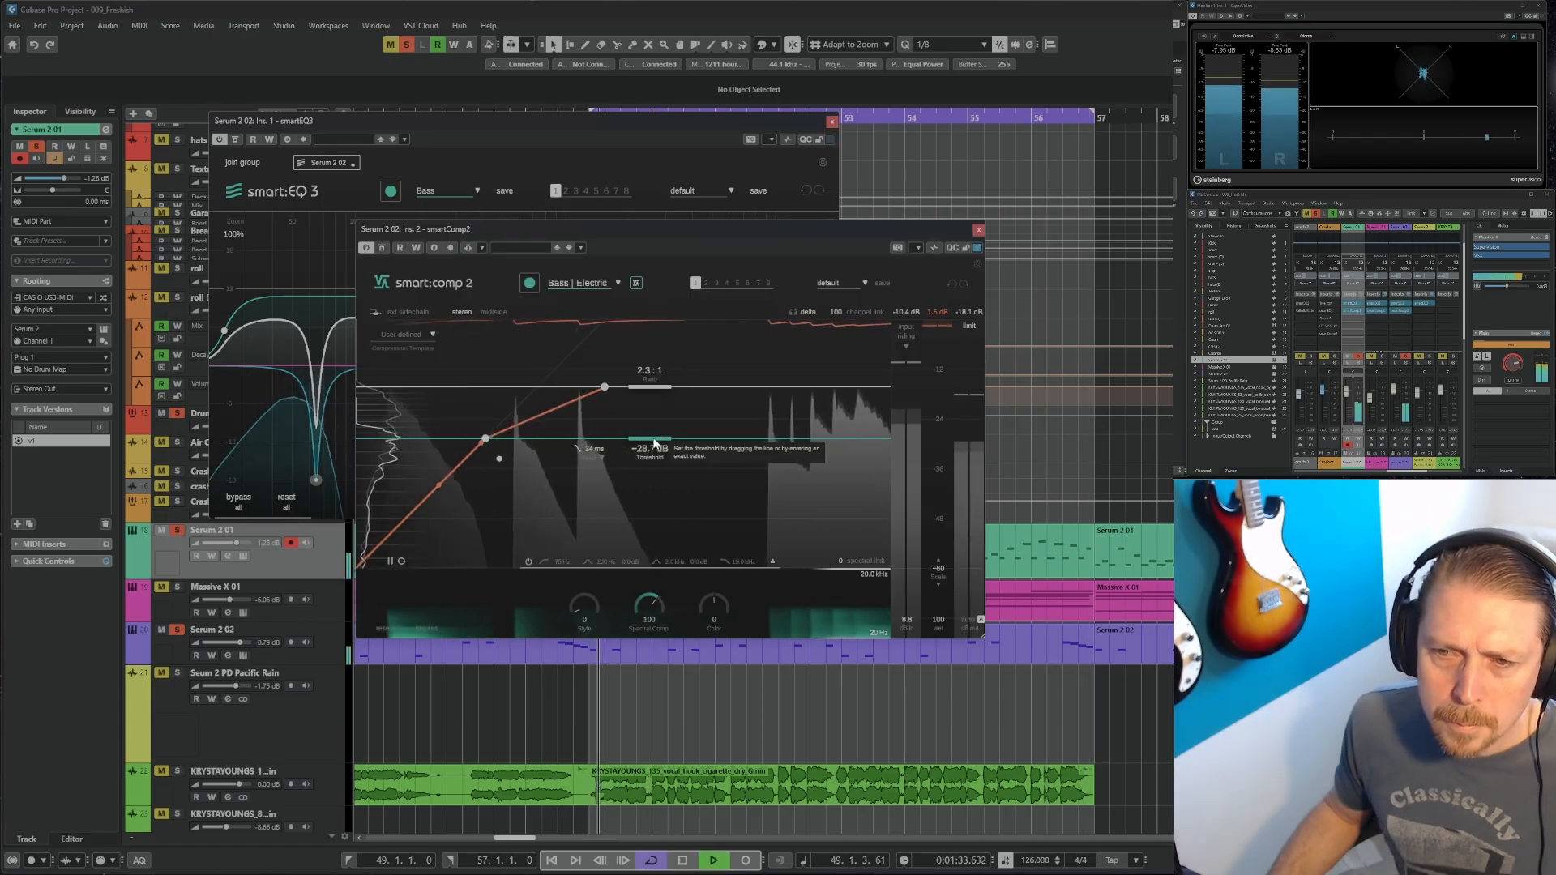
drag(654, 443, 654, 430)
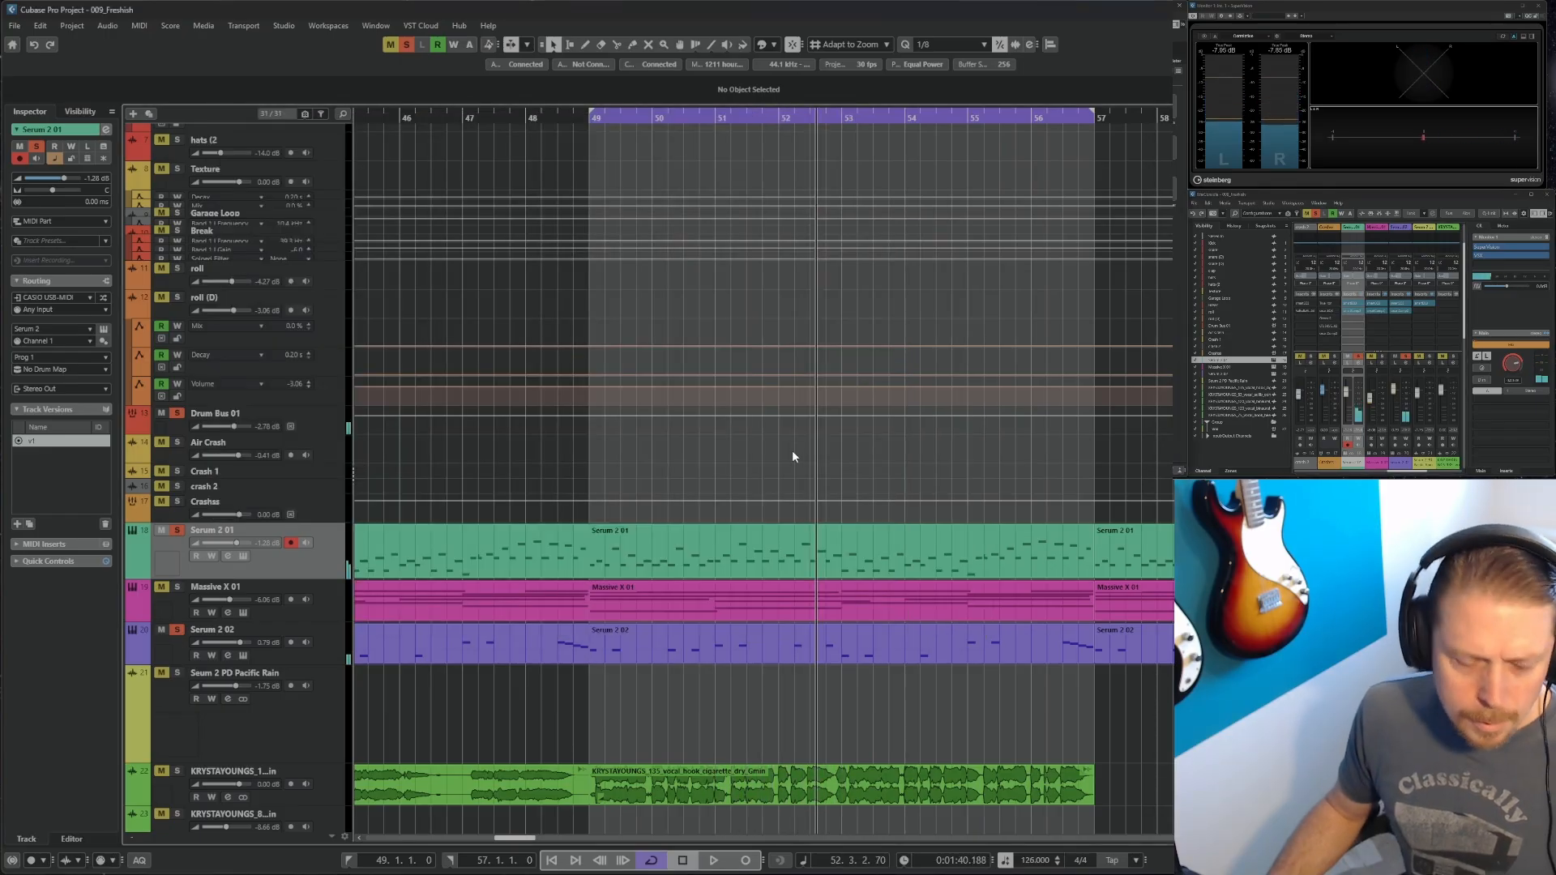
key(ctrl+s)
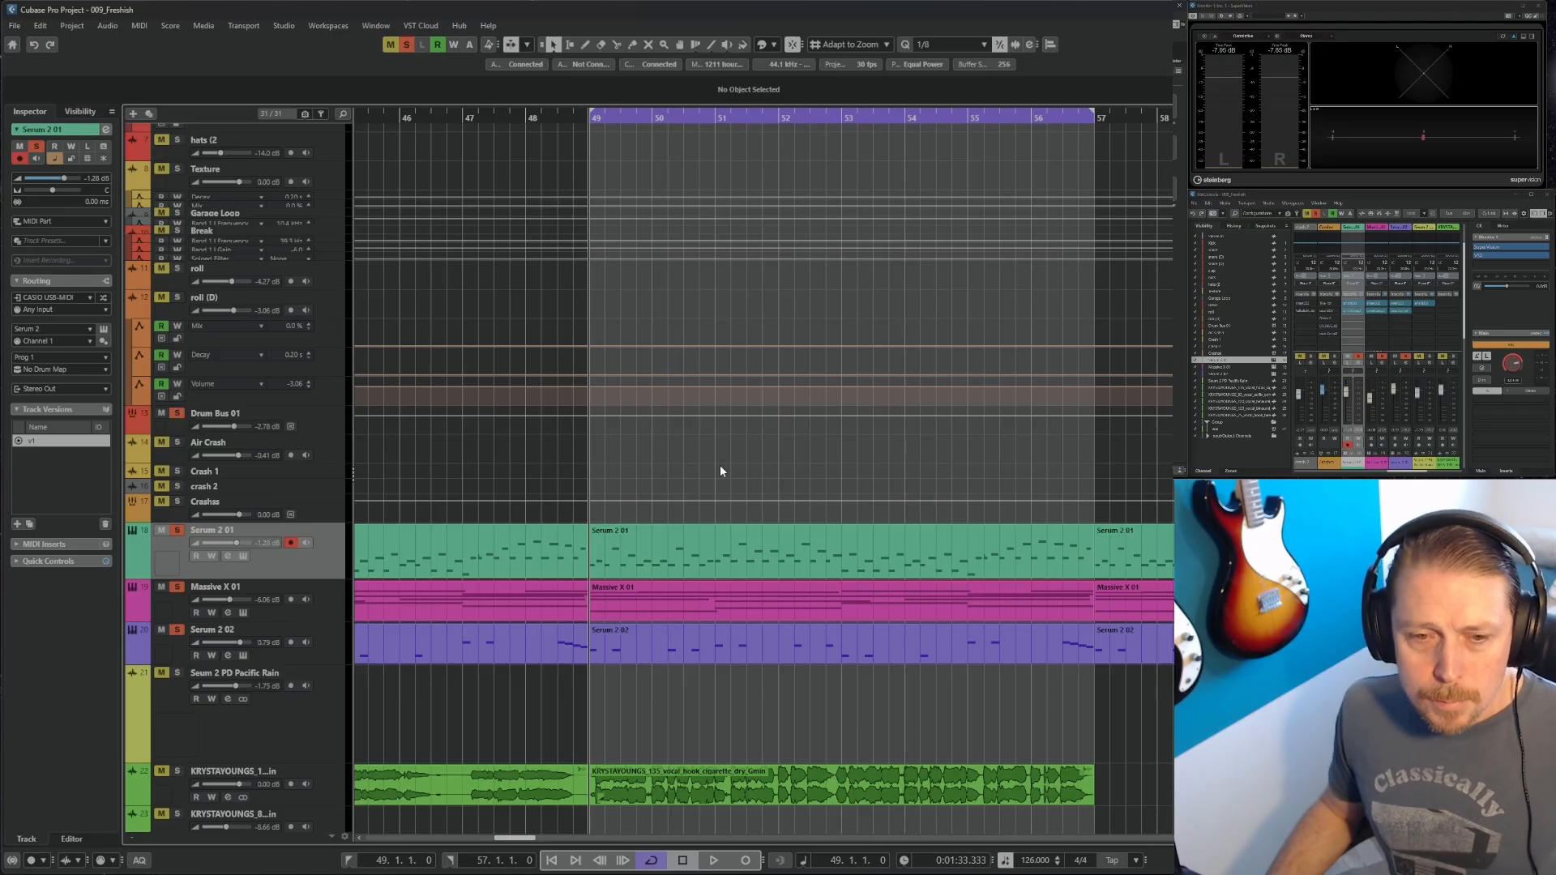
Audition Massive X 01 soloed along with the drums and both Serum tracks, and select its track
key(space)
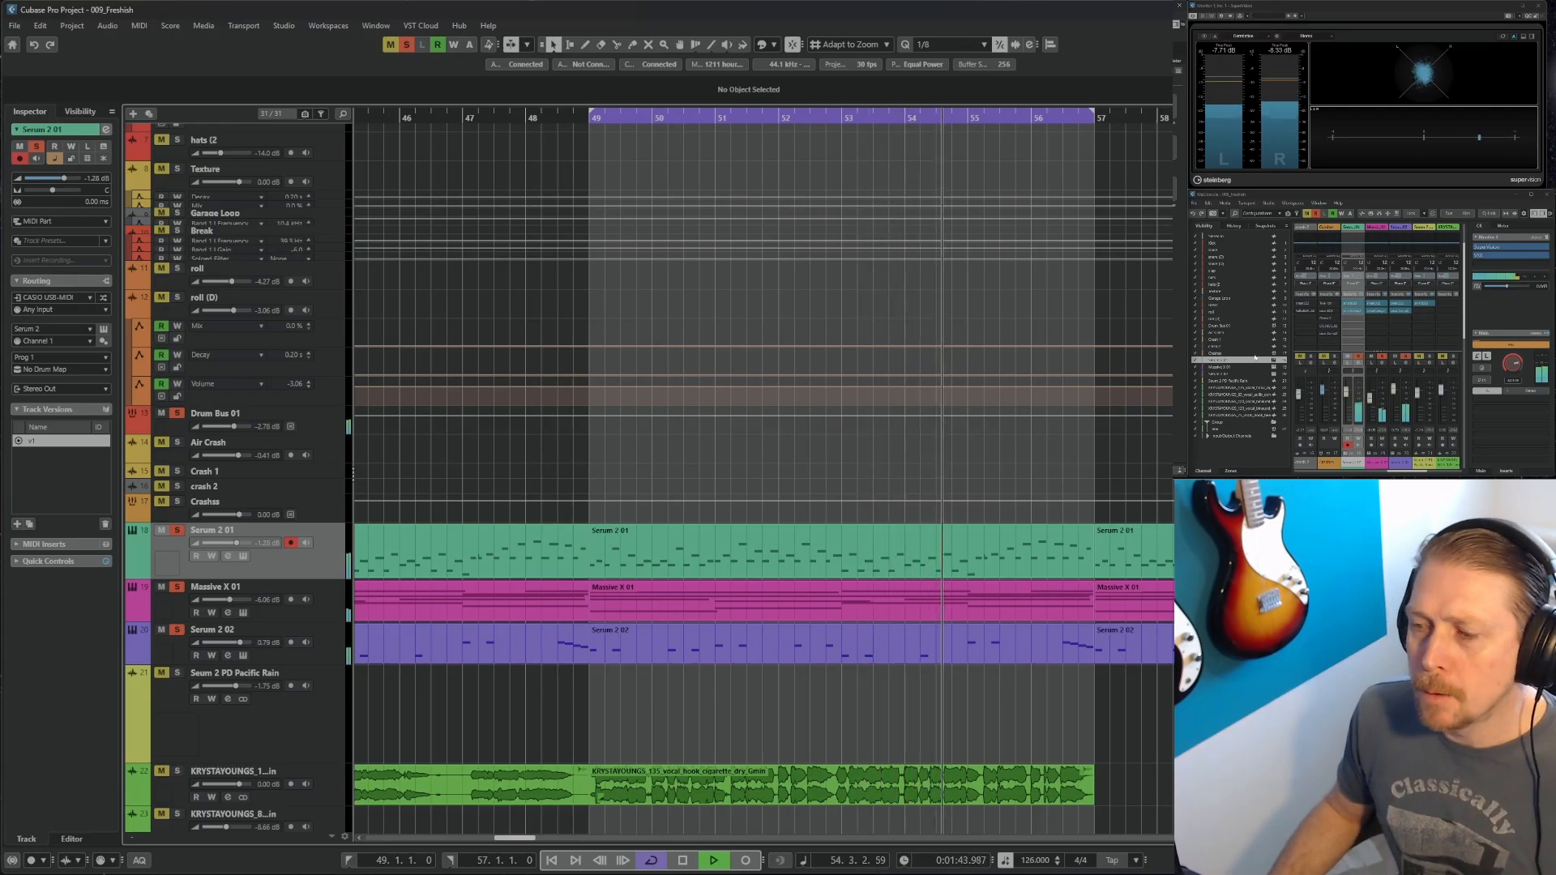
click(324, 608)
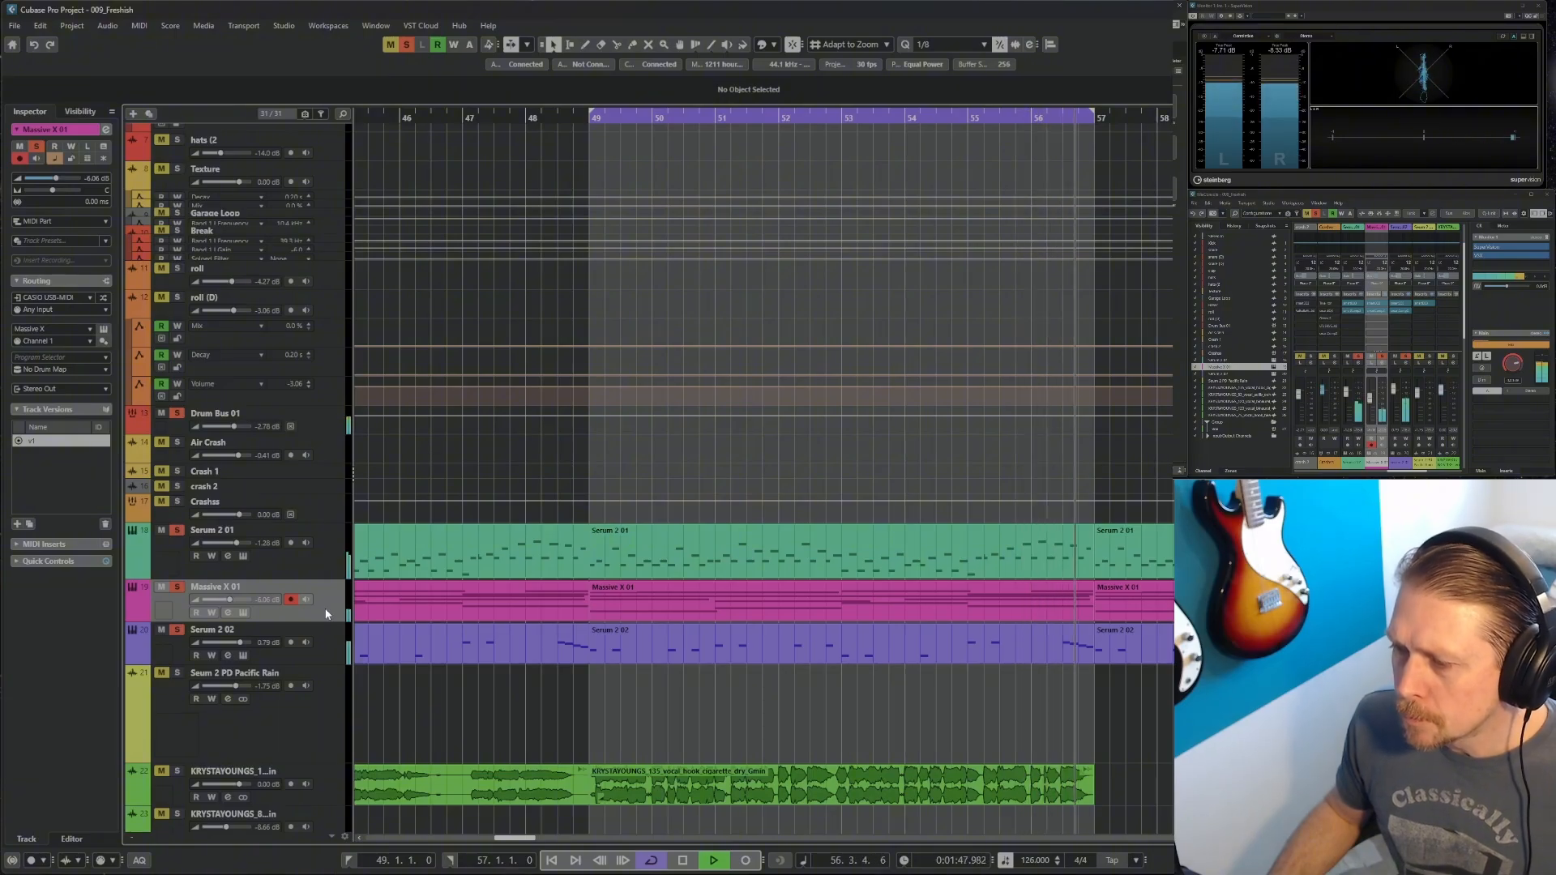
key(space)
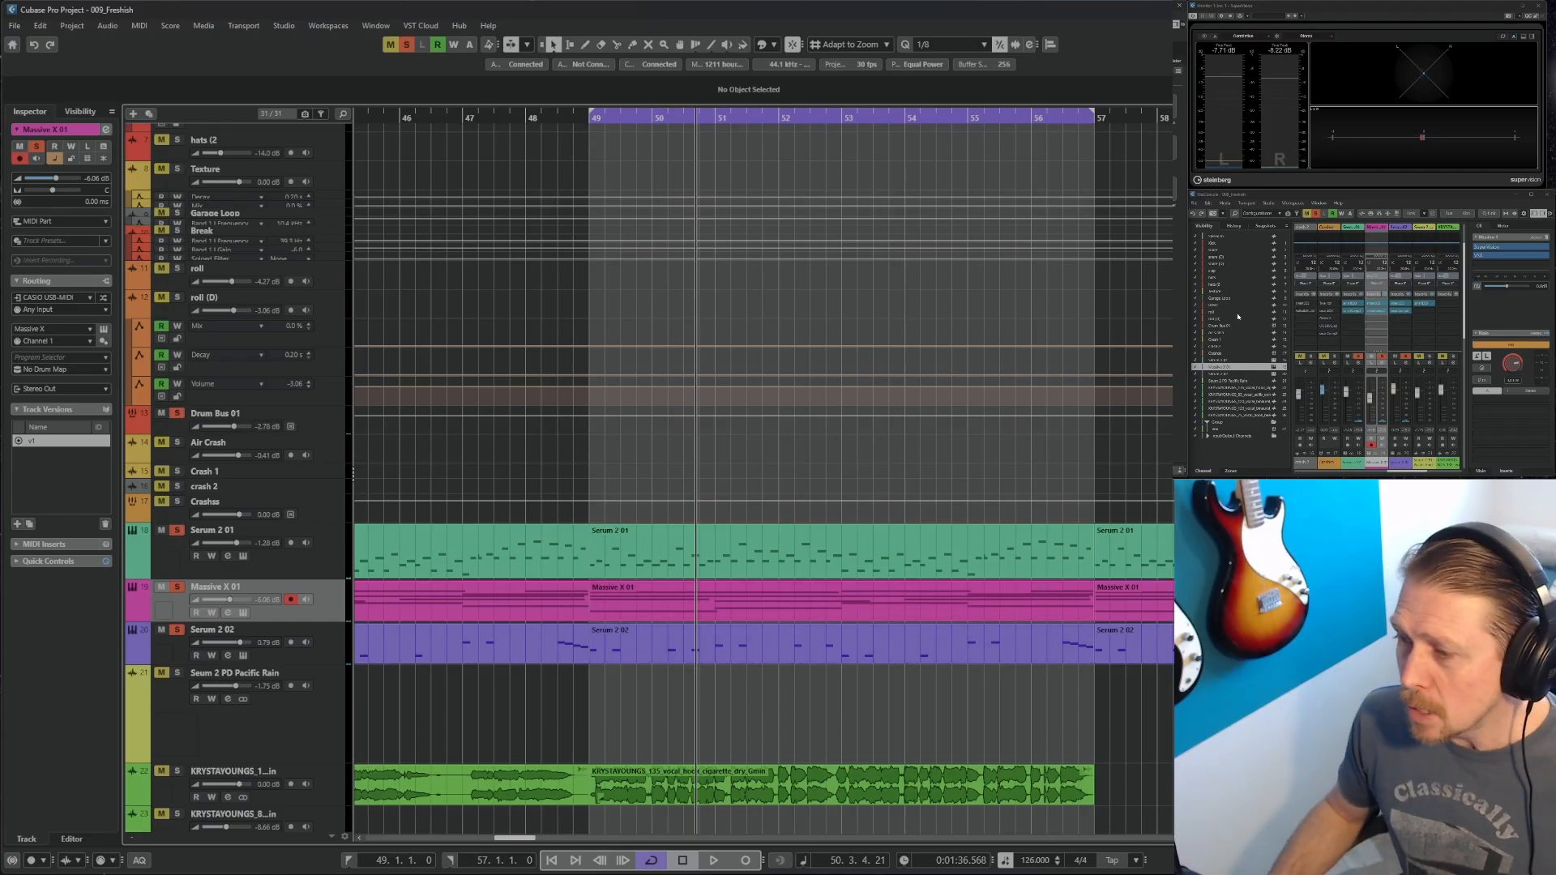
Bring the vocal tracks across the whole arrangement into view and select the Vox group track
scroll(875, 396, down, 5)
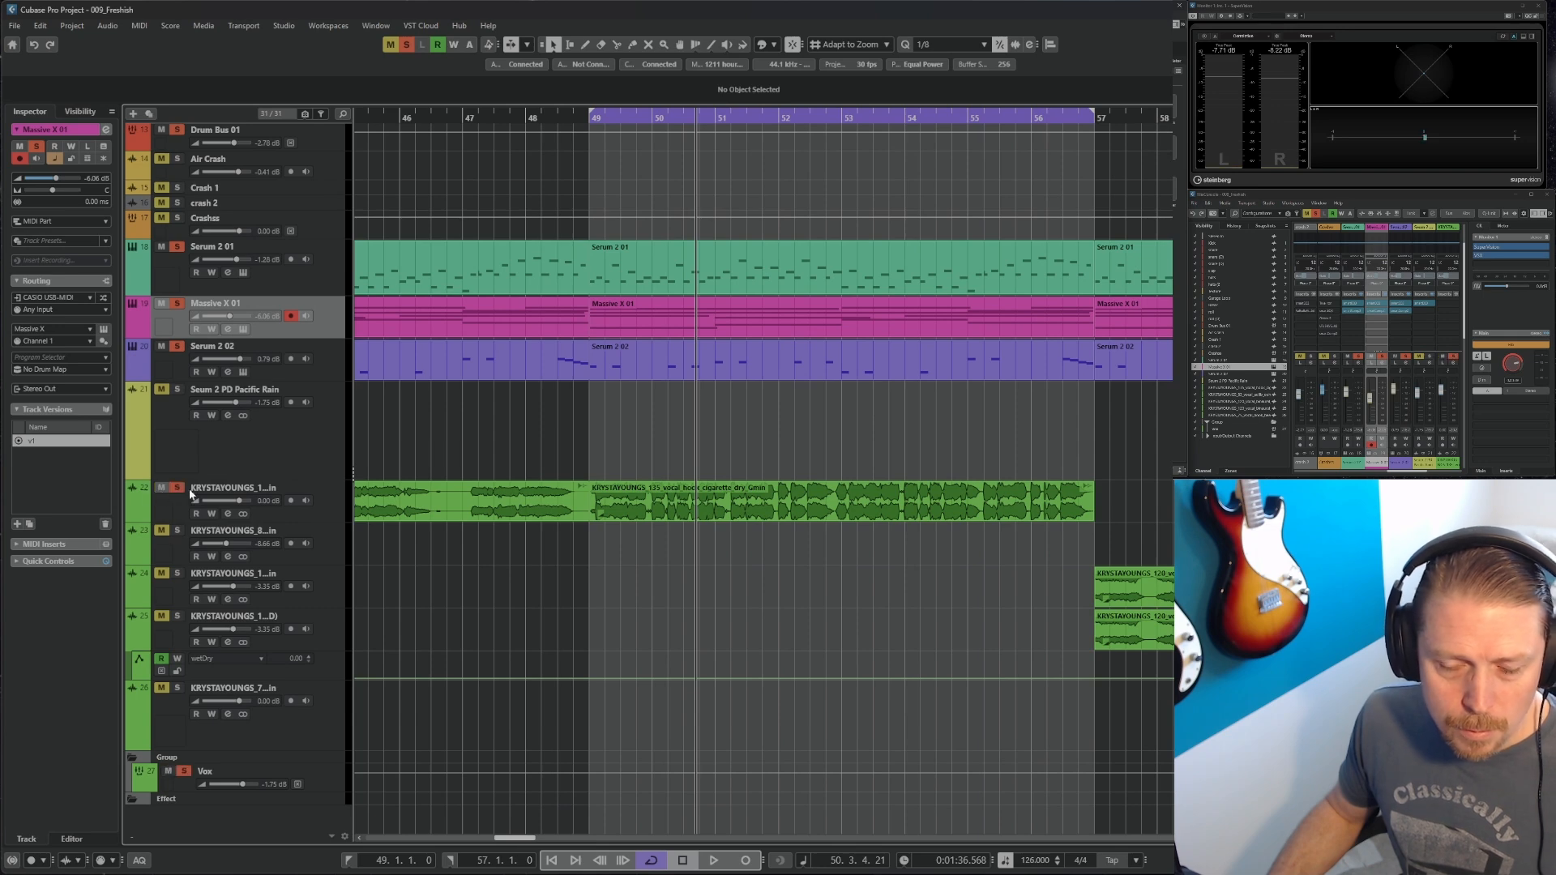
click(590, 119)
key(g)
key(g)
key(g)
key(g)
key(g)
key(g)
key(g)
key(g)
key(g)
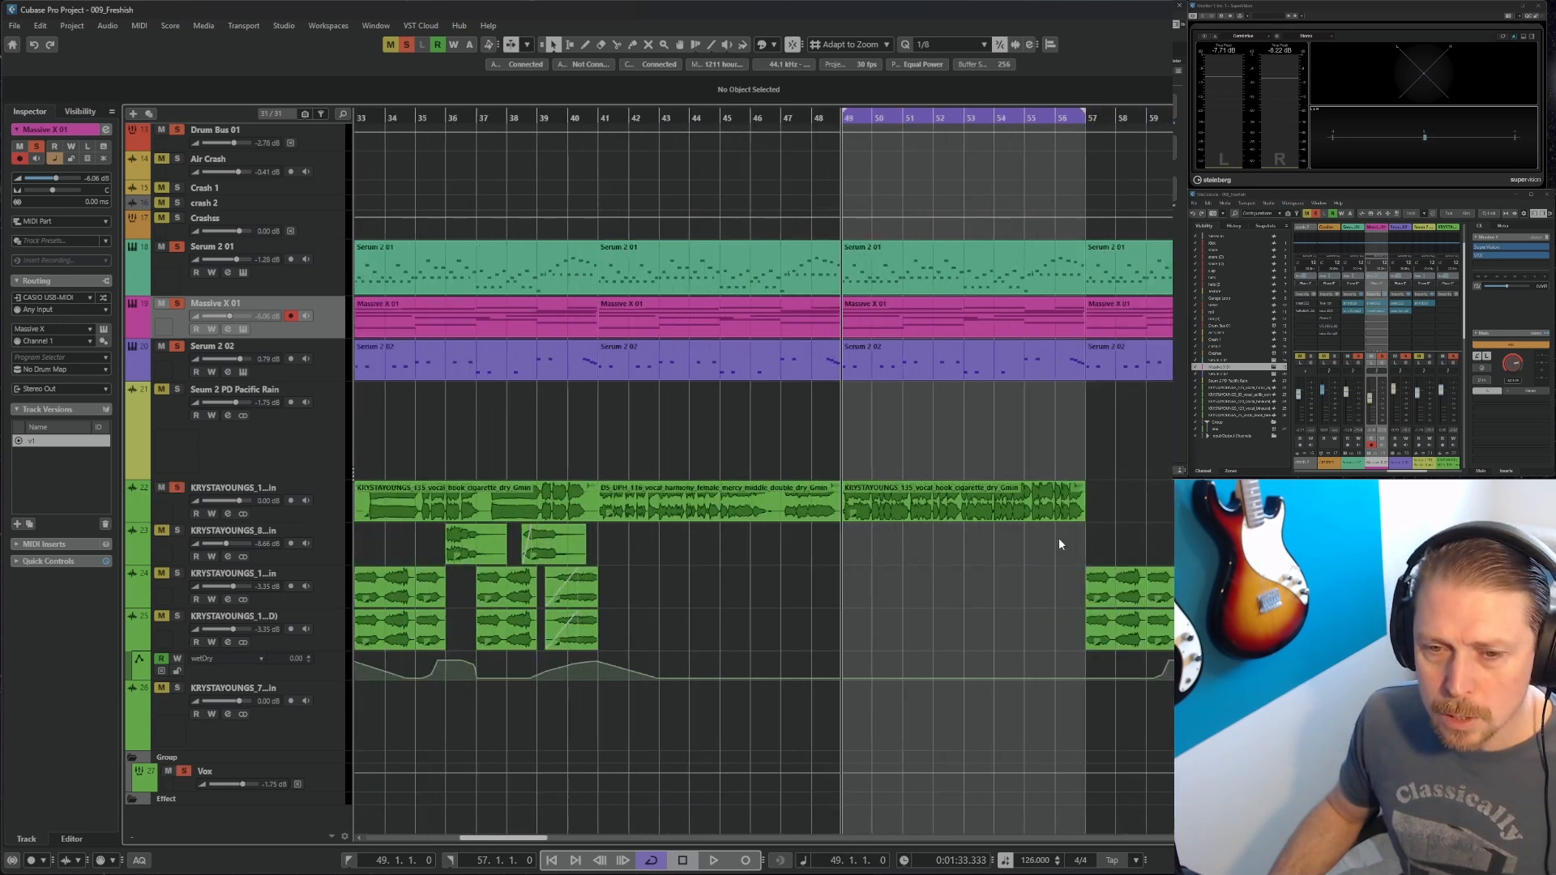
key(g)
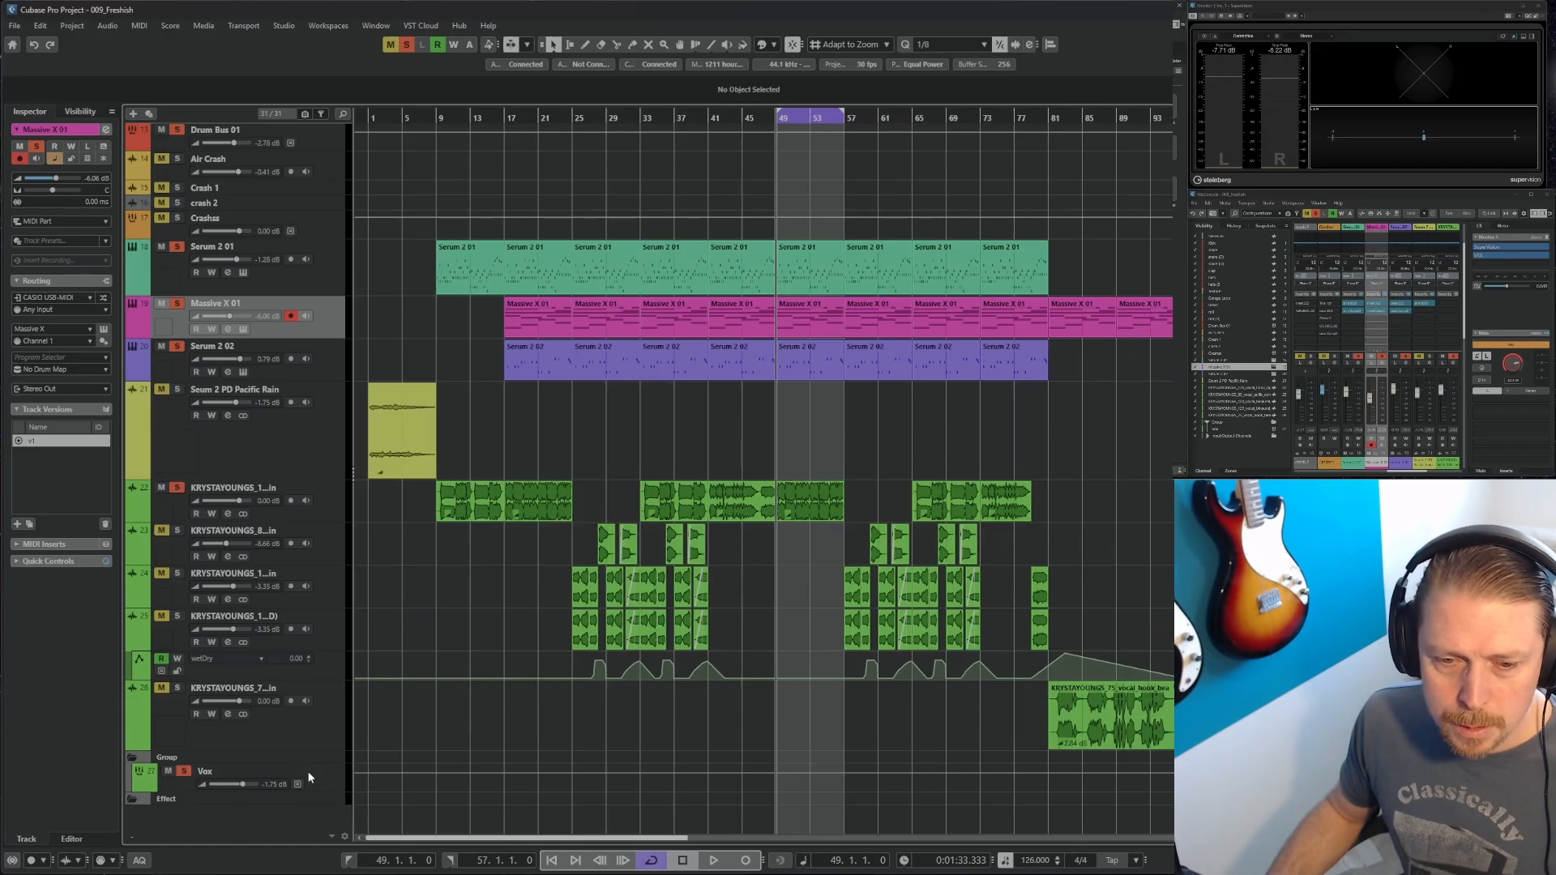
click(337, 784)
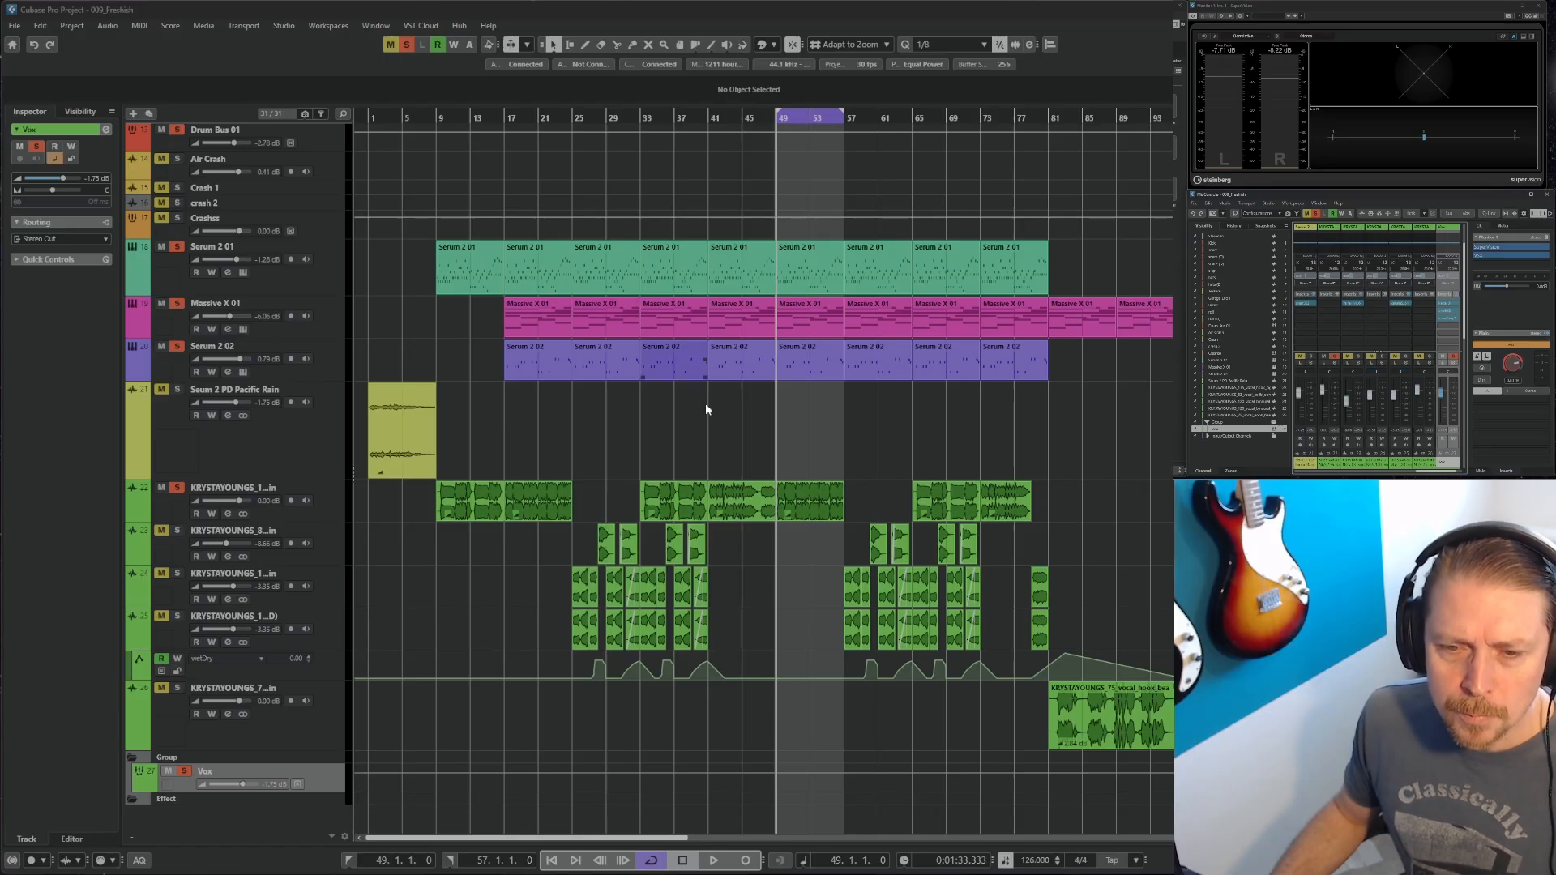
Audition the soloed first vocal track with the instruments from bar 9 and select that track
click(436, 118)
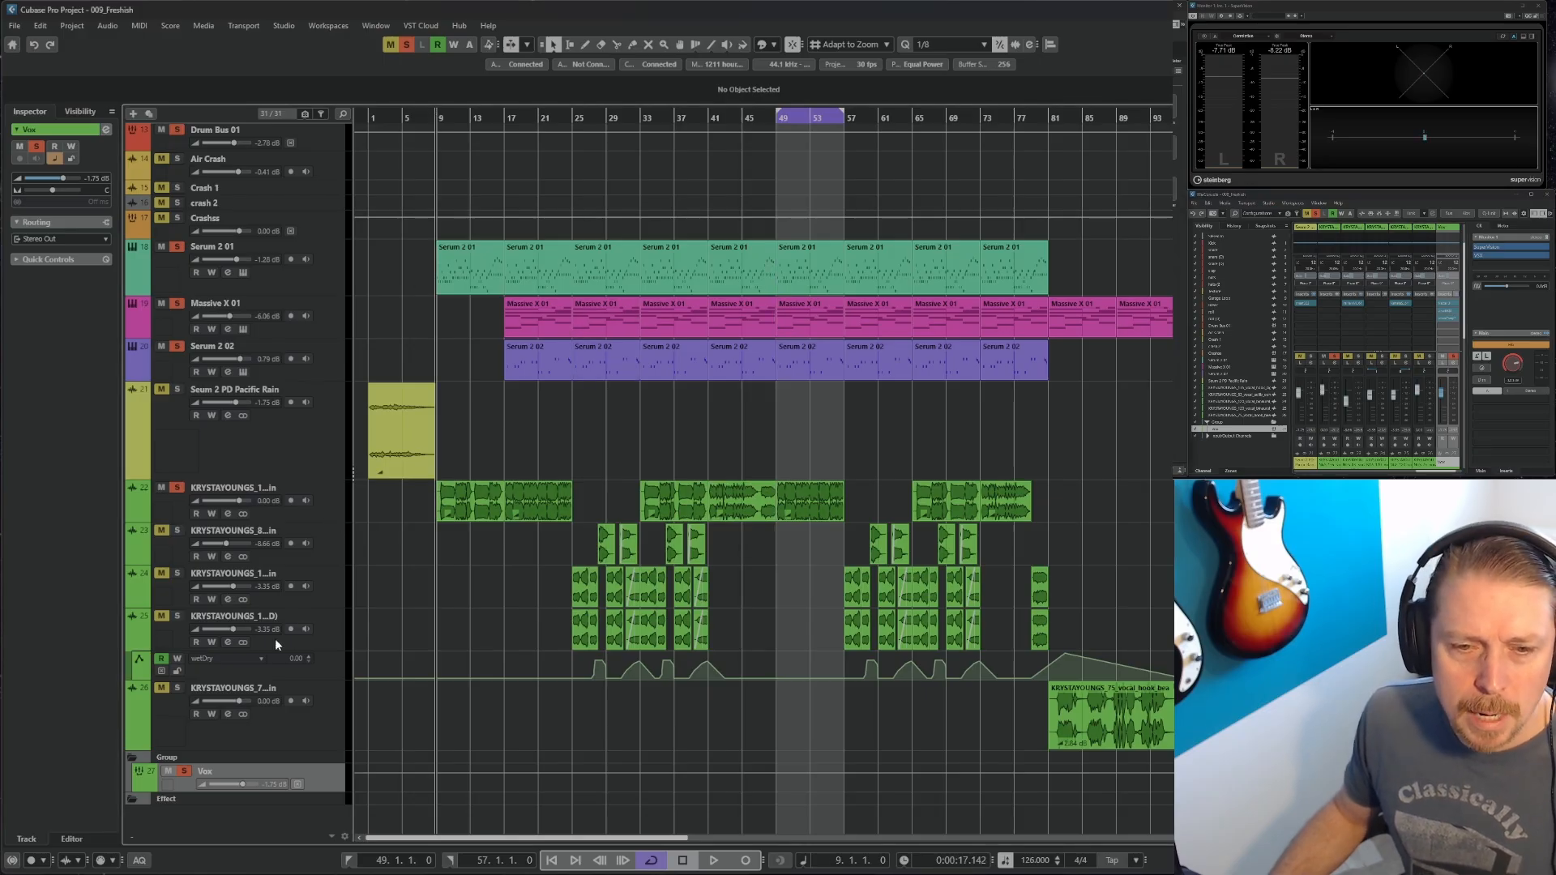
key(space)
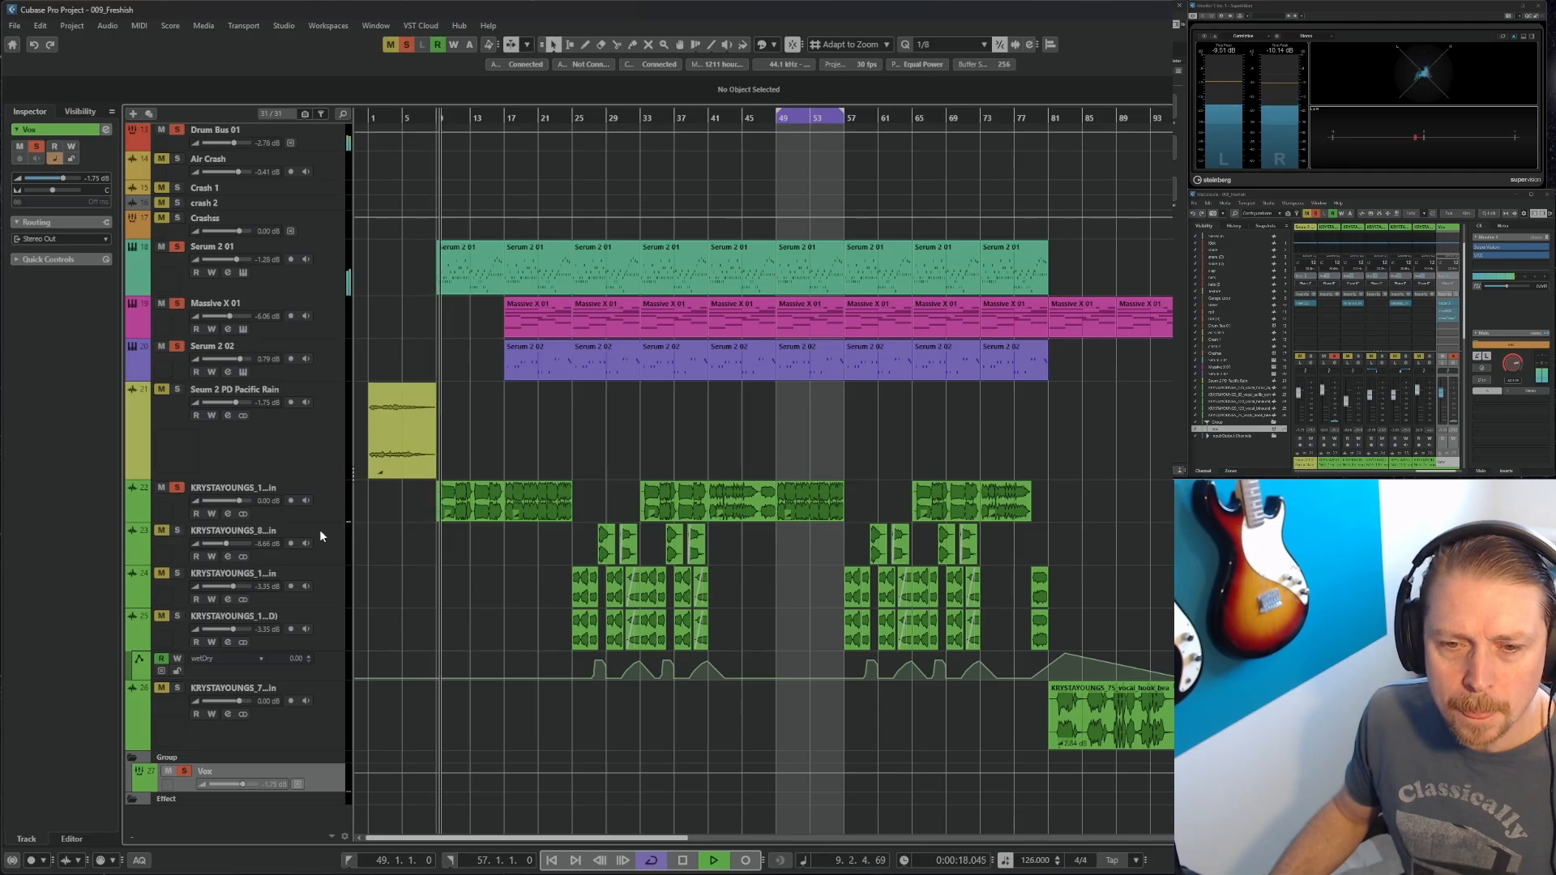
click(329, 502)
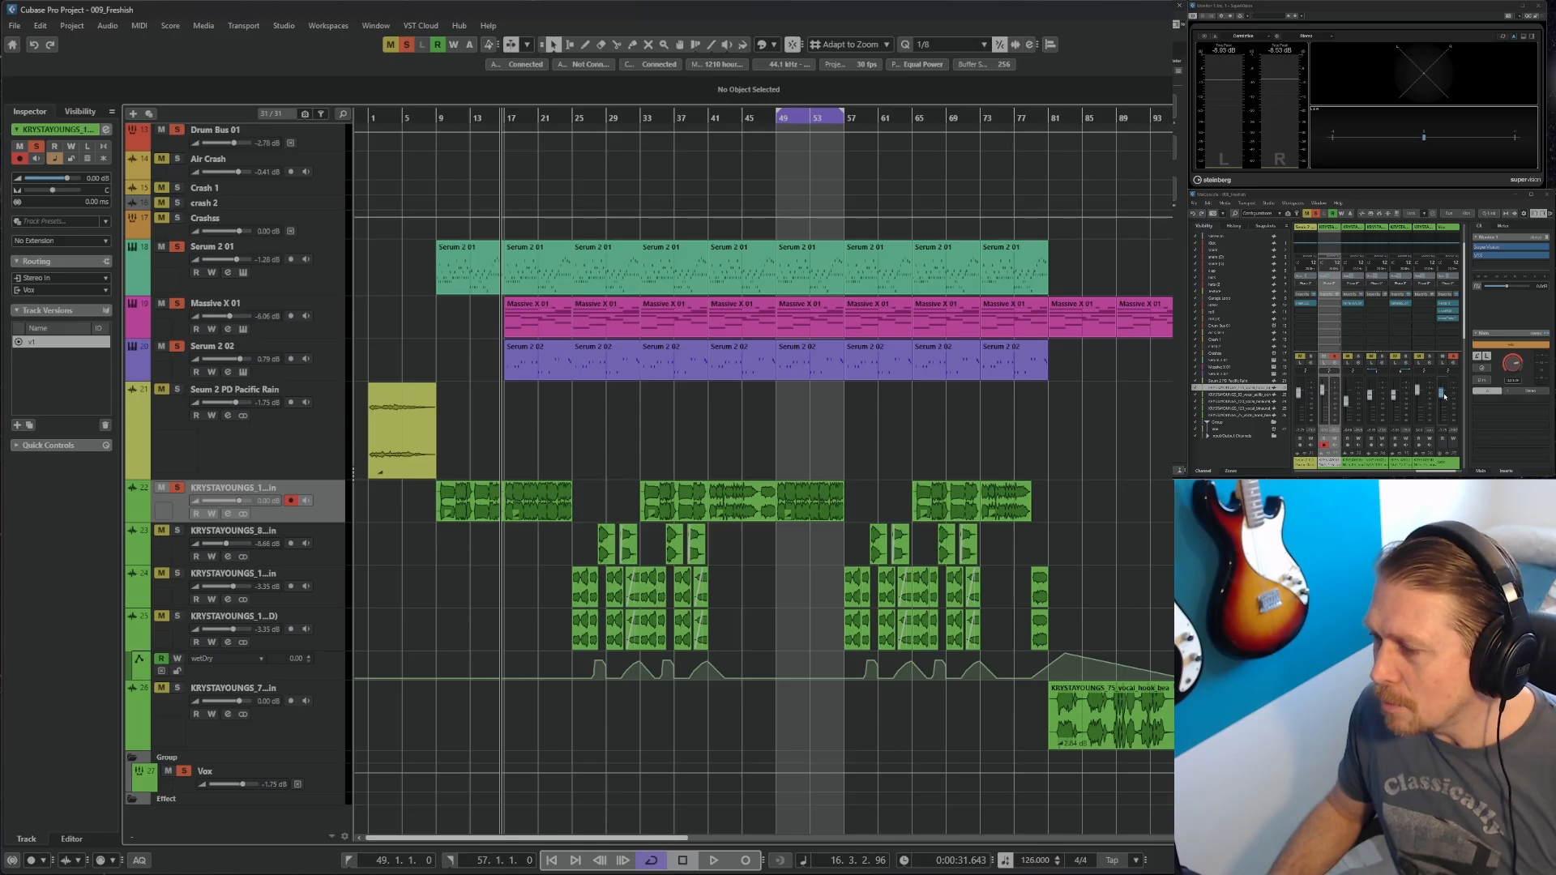
Open the Vox group's smart:EQ 3, audition the vocals with it in view and reposition its window
click(1449, 312)
drag(641, 187, 407, 89)
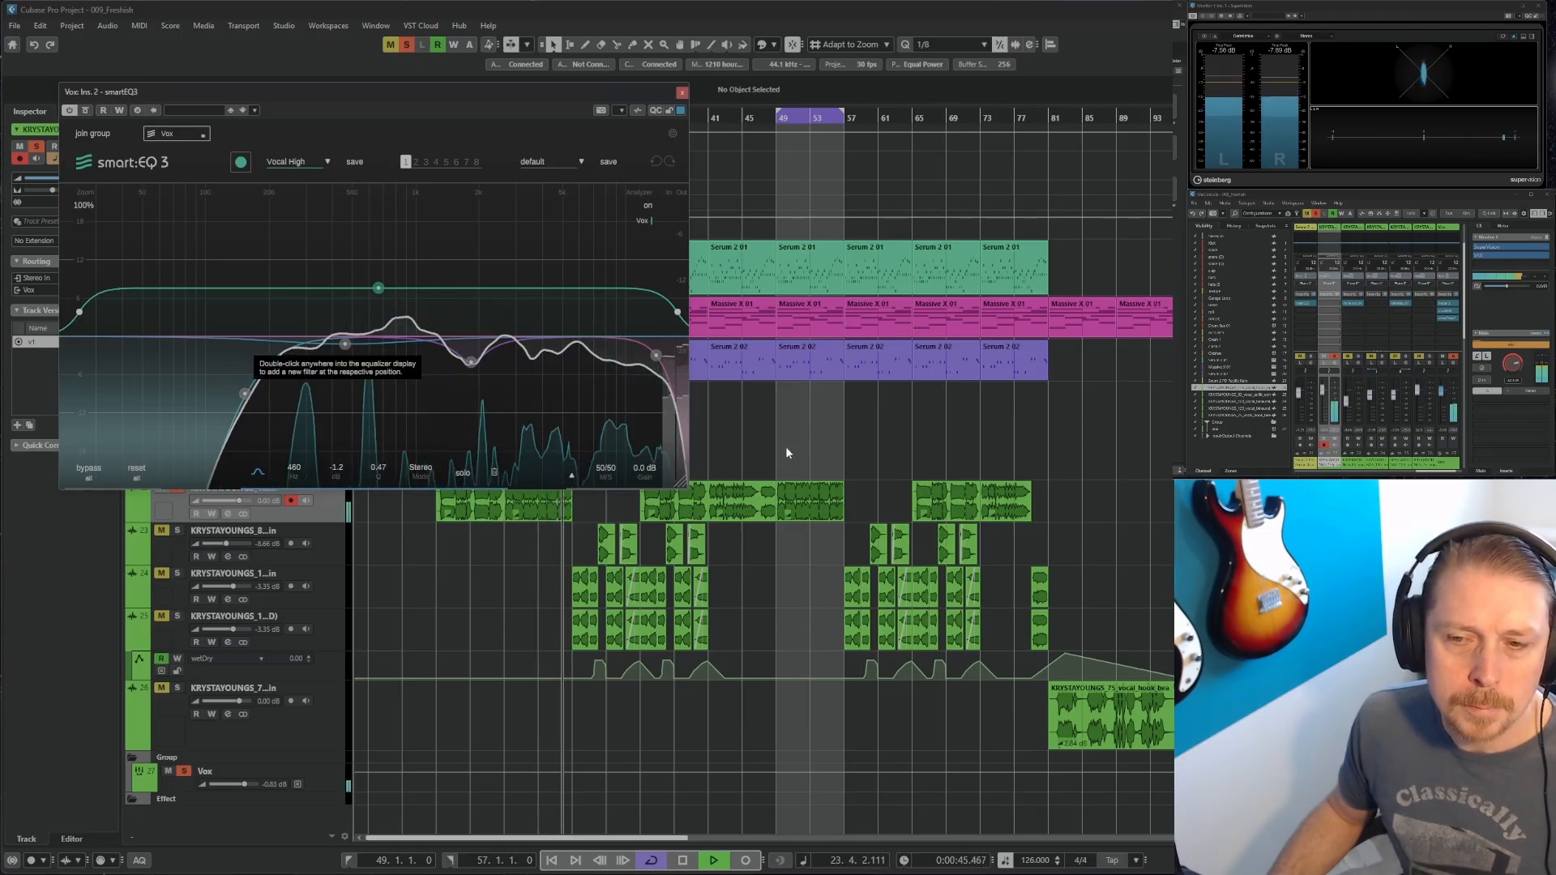
key(space)
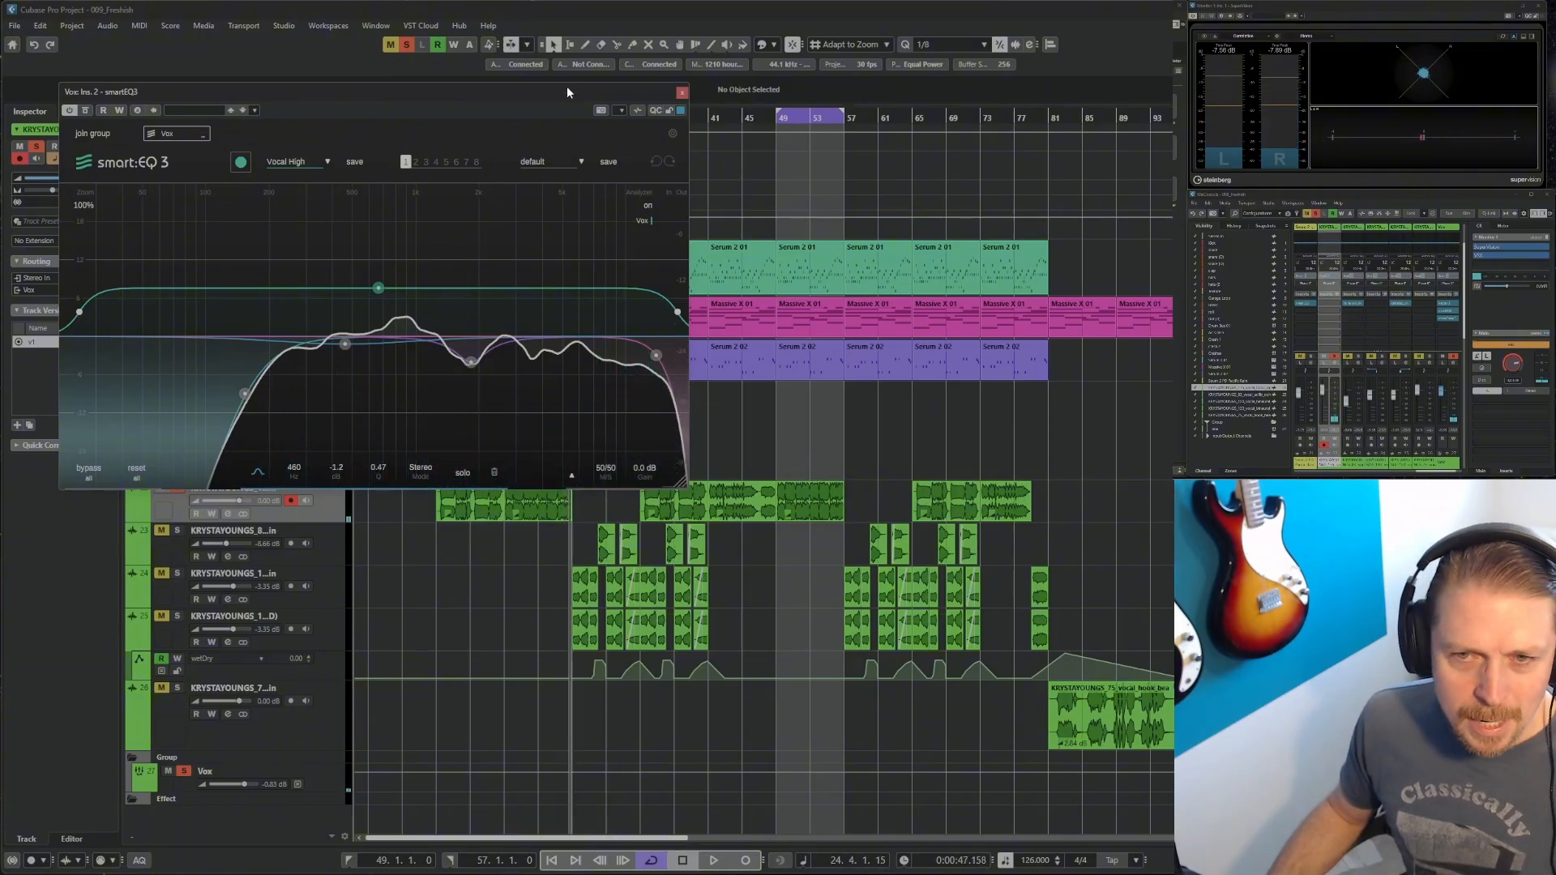
drag(567, 92, 1096, 133)
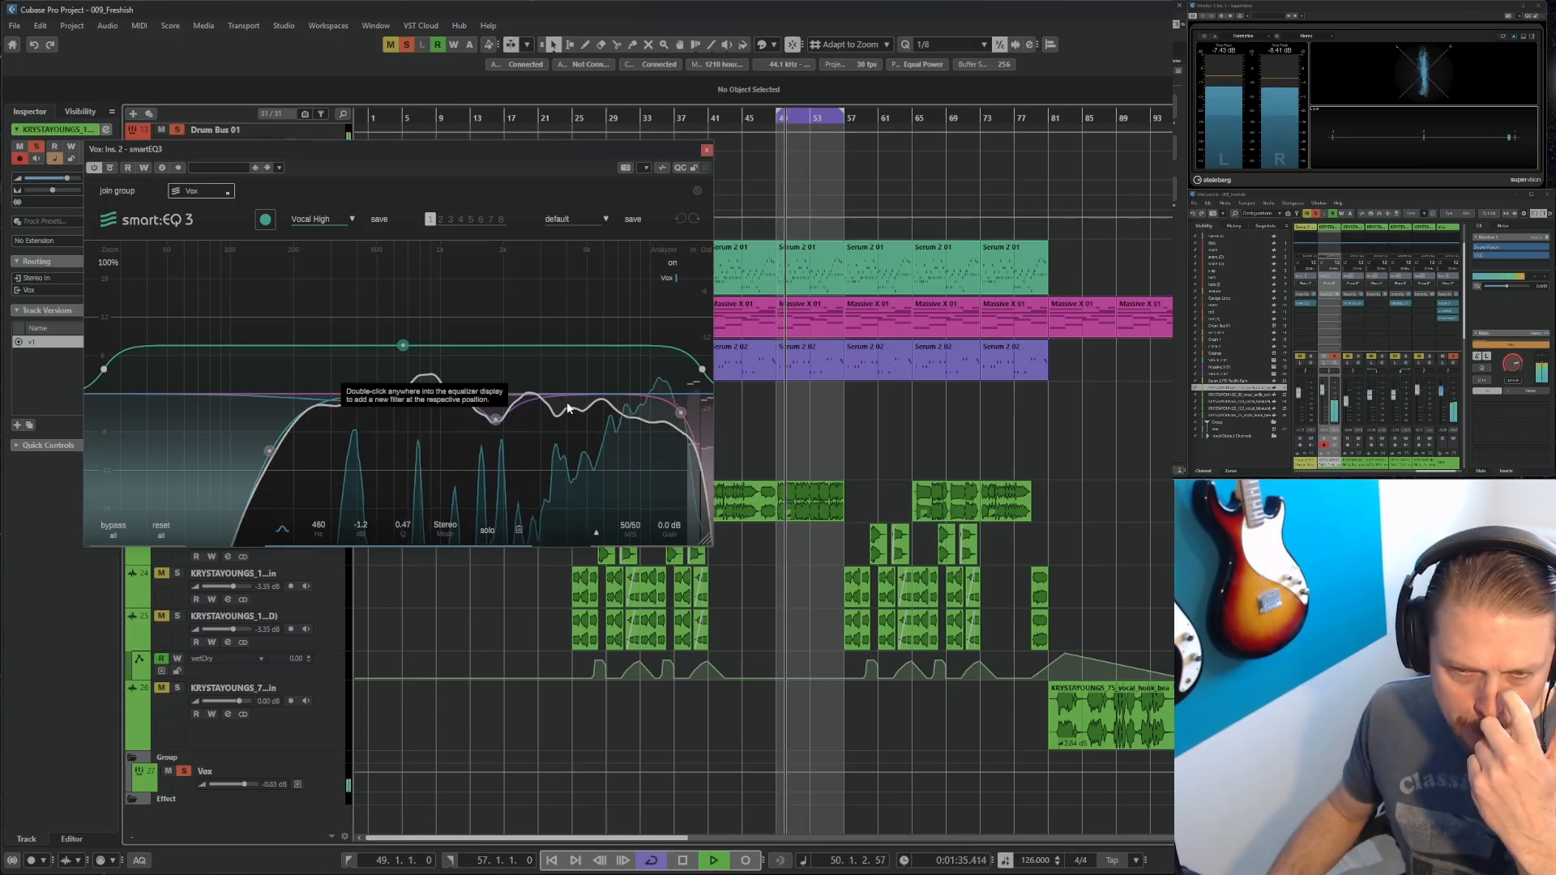
Try an extra boost in the Vox smart:EQ 3 at 4.5 kHz and 6.3 dB, move it to 2.0 kHz and delete it
double_click(577, 368)
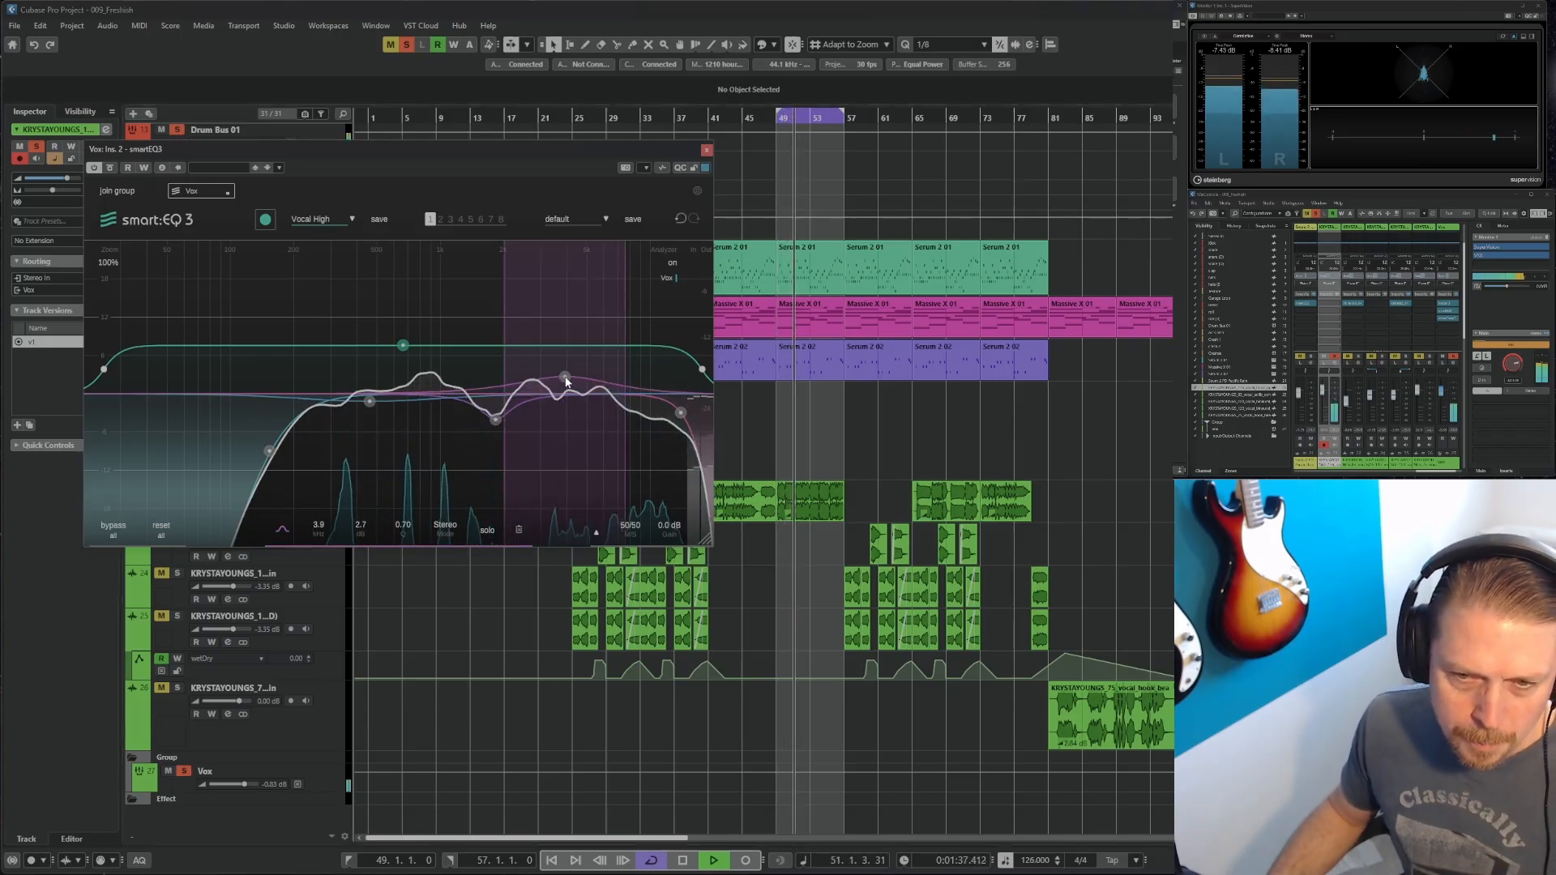
drag(579, 370, 578, 358)
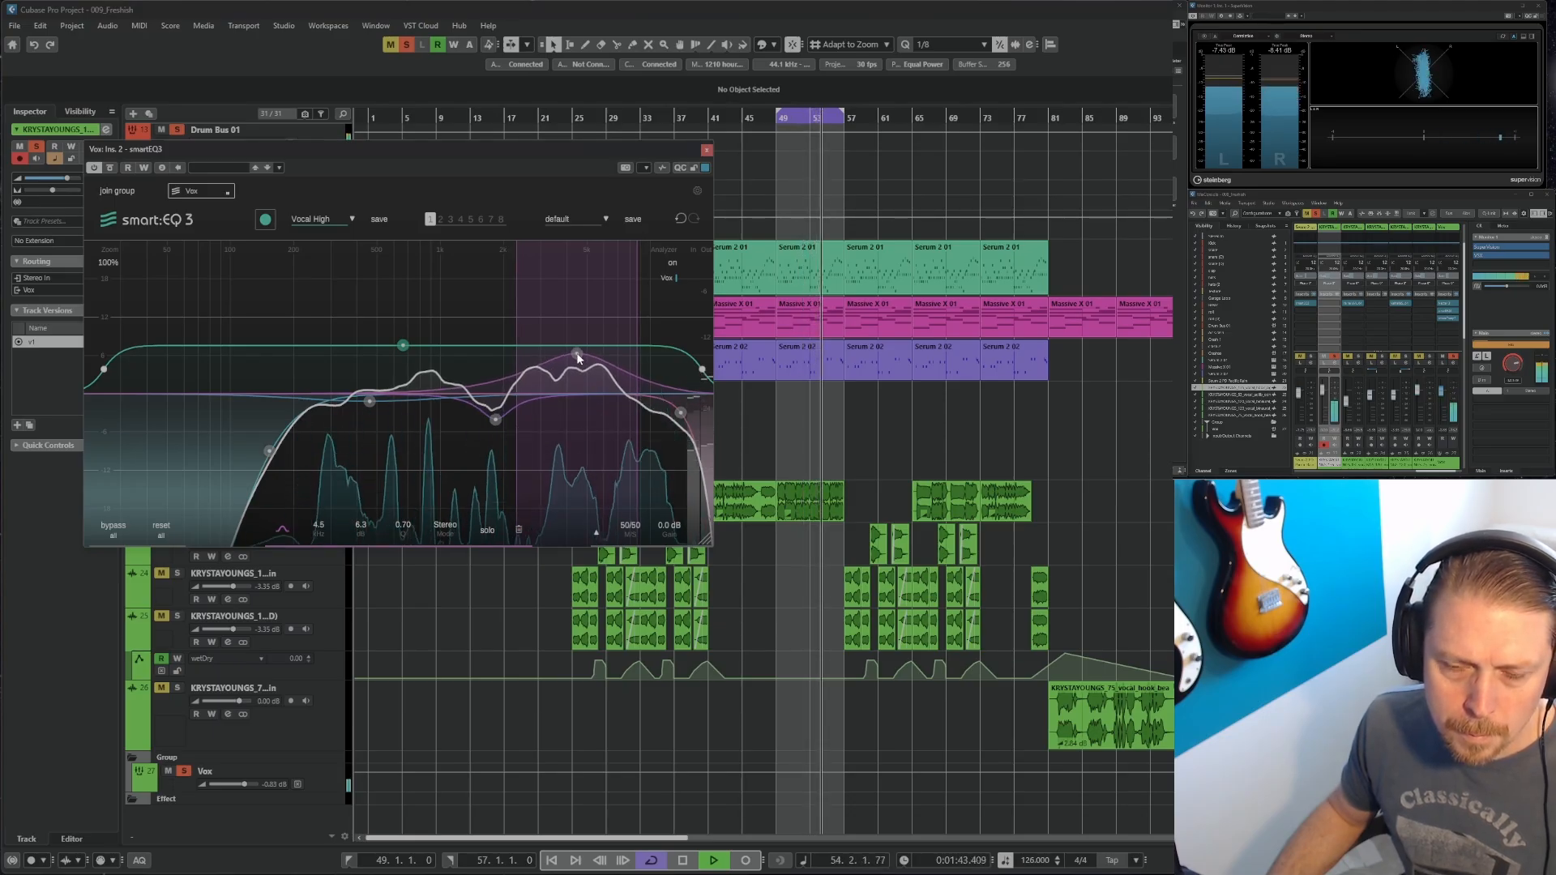
key(space)
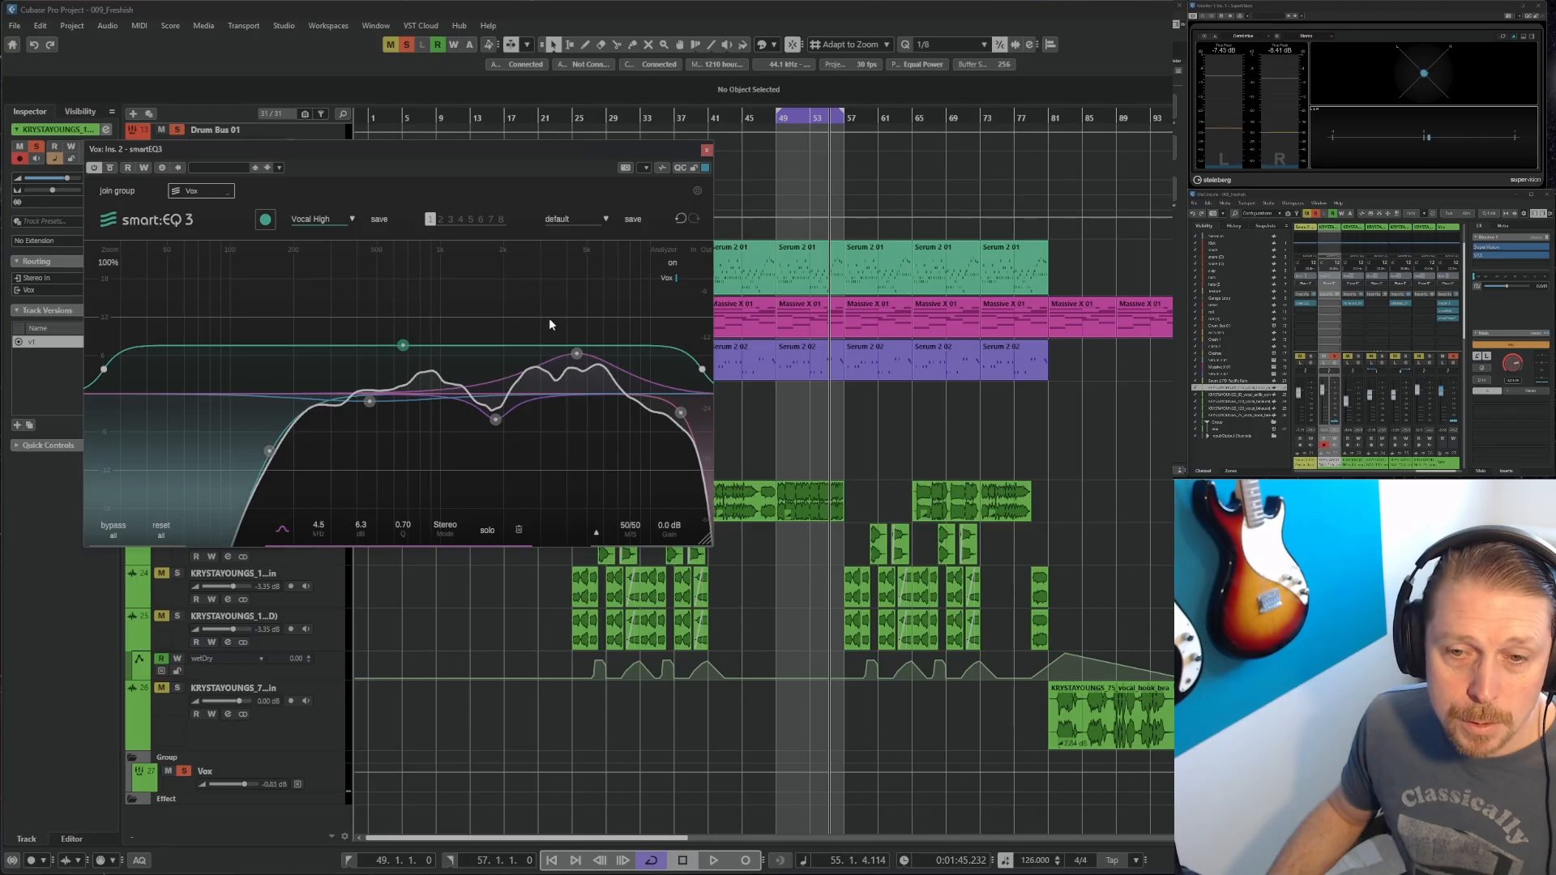
drag(584, 358, 498, 355)
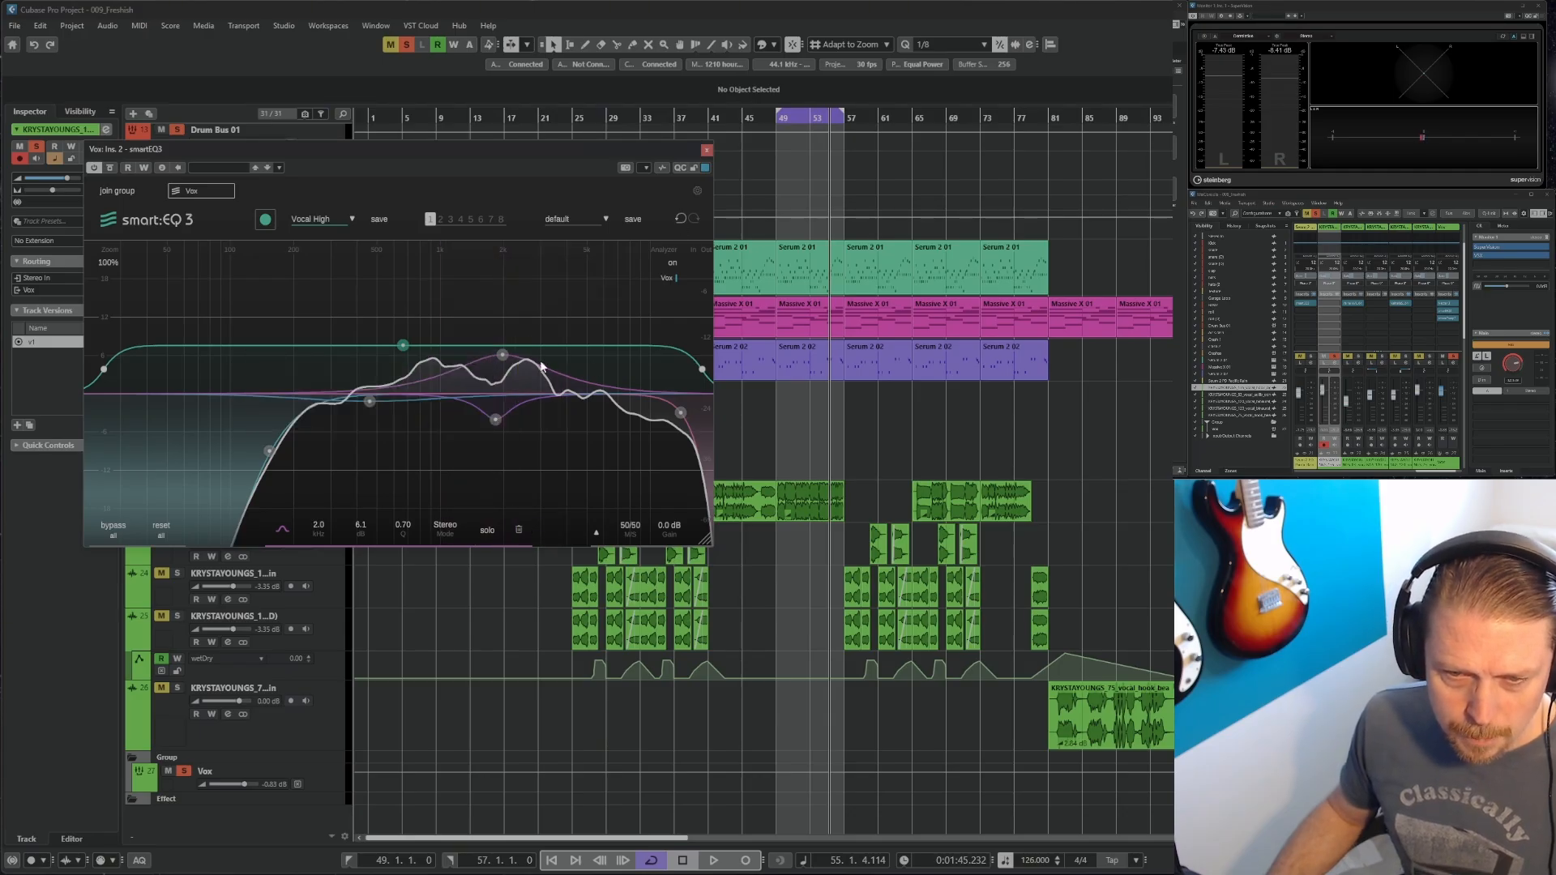
double_click(503, 355)
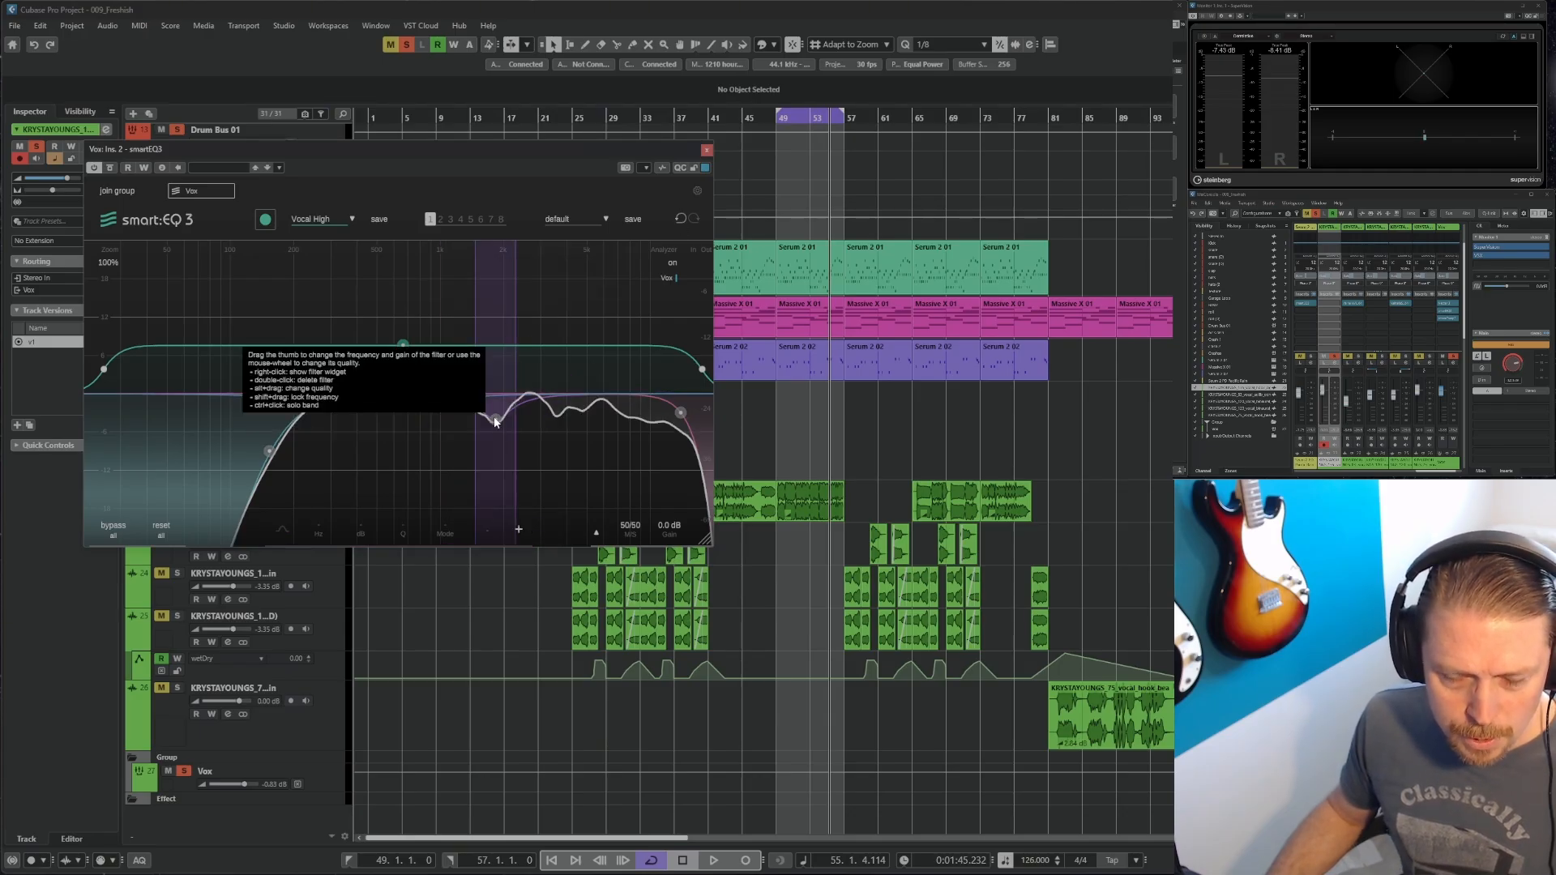
Inspect the 1.8 kHz cut in the Vox smart:EQ 3 and resume playback to audition the vocals with it
click(496, 420)
key(space)
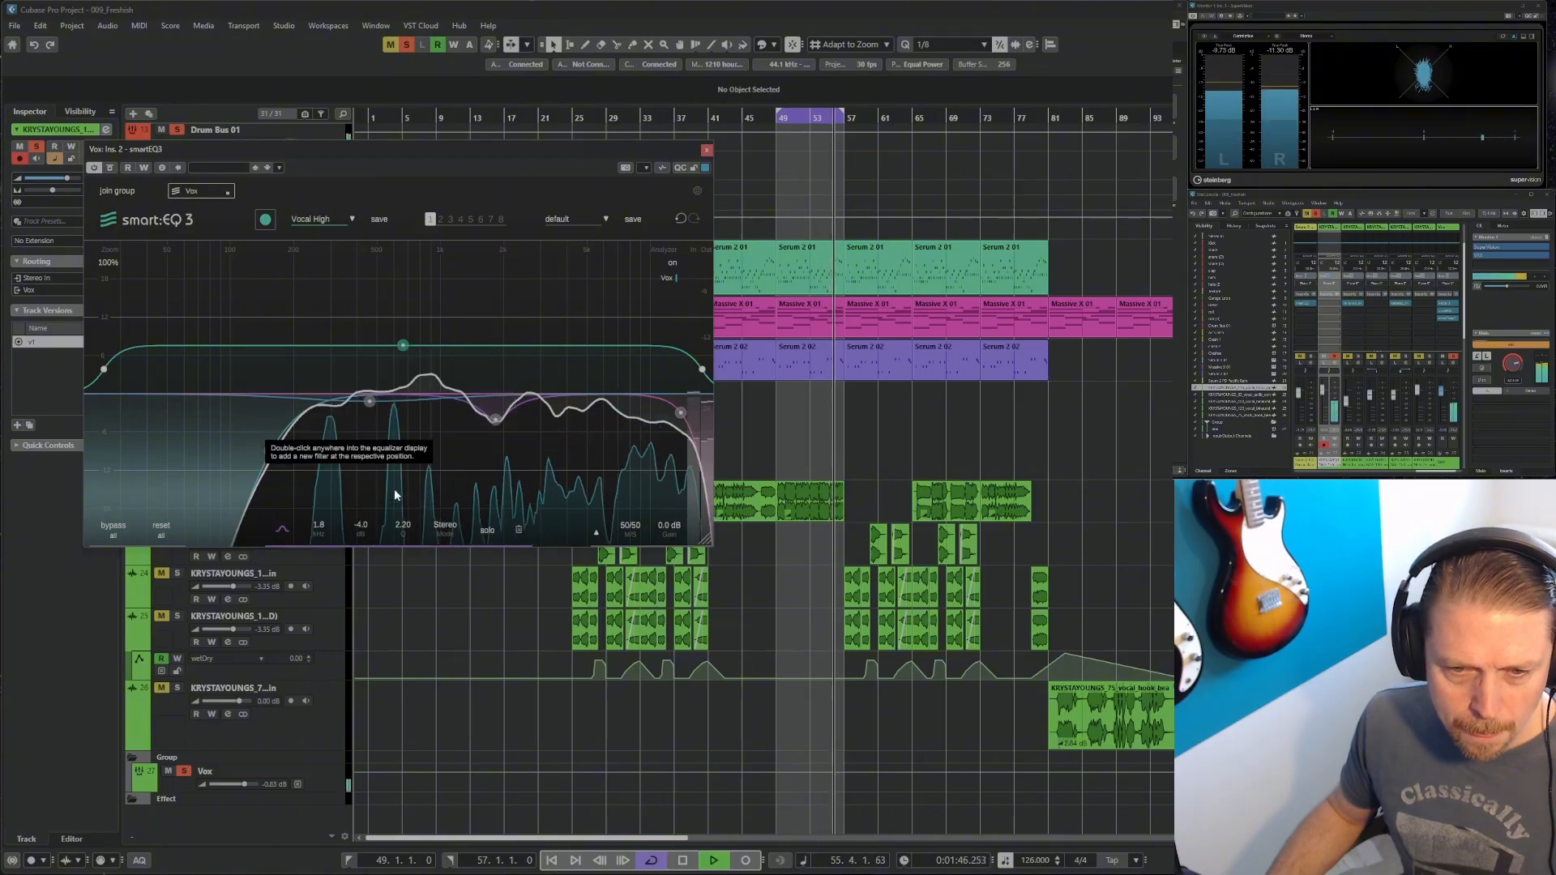
Set the 1.8 kHz band in the Vox smart:EQ 3 to 2000 Hz and raise its gain to about 2.9 dB
double_click(317, 527)
text(2000)
key(Return)
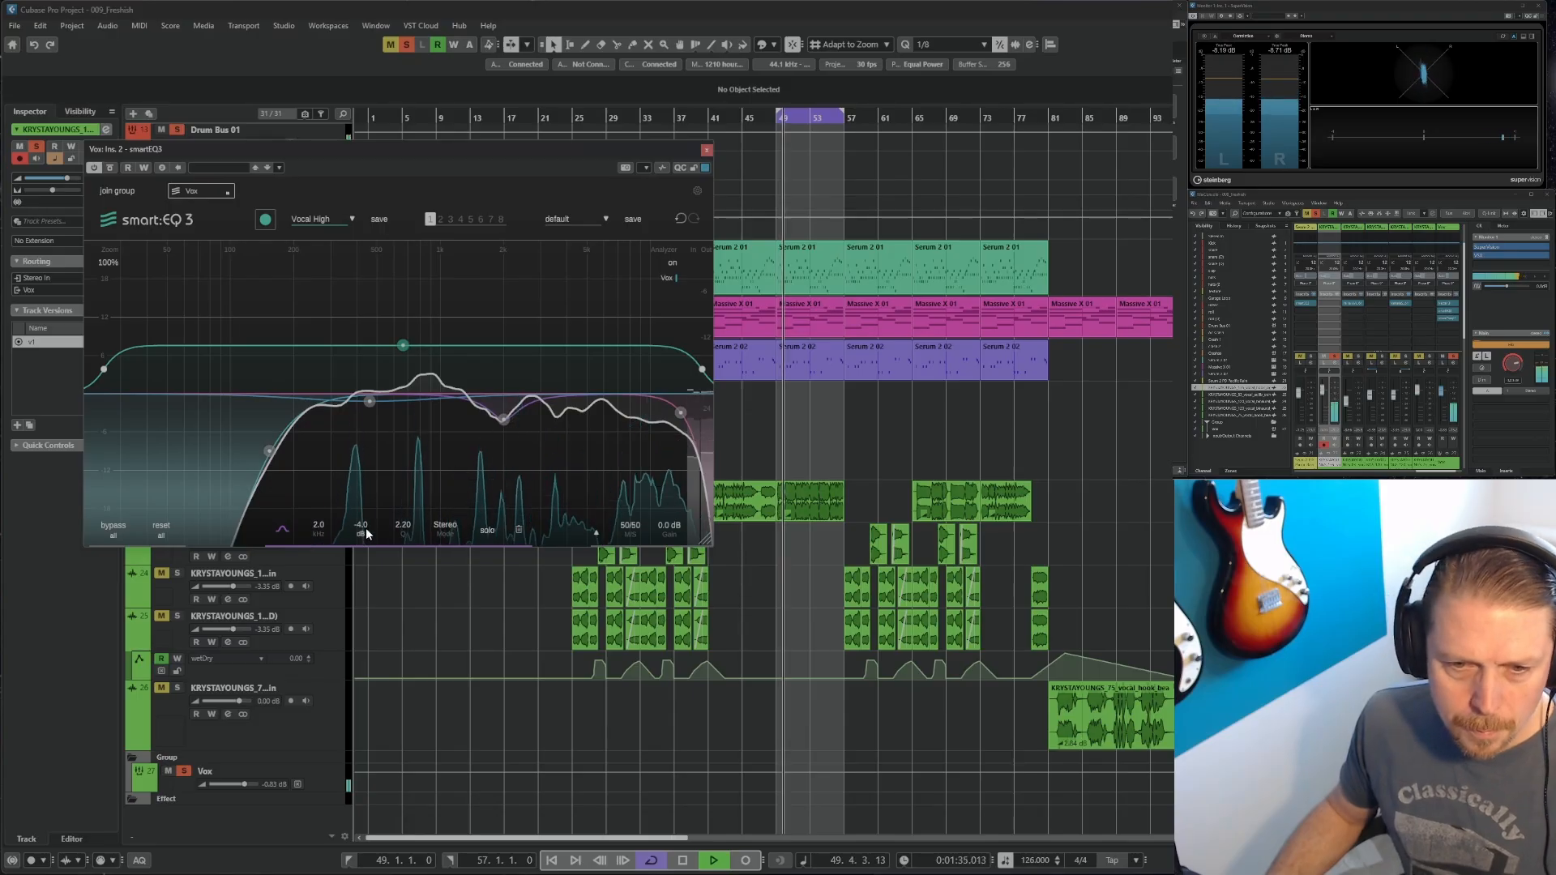
scroll(367, 531, up, 5)
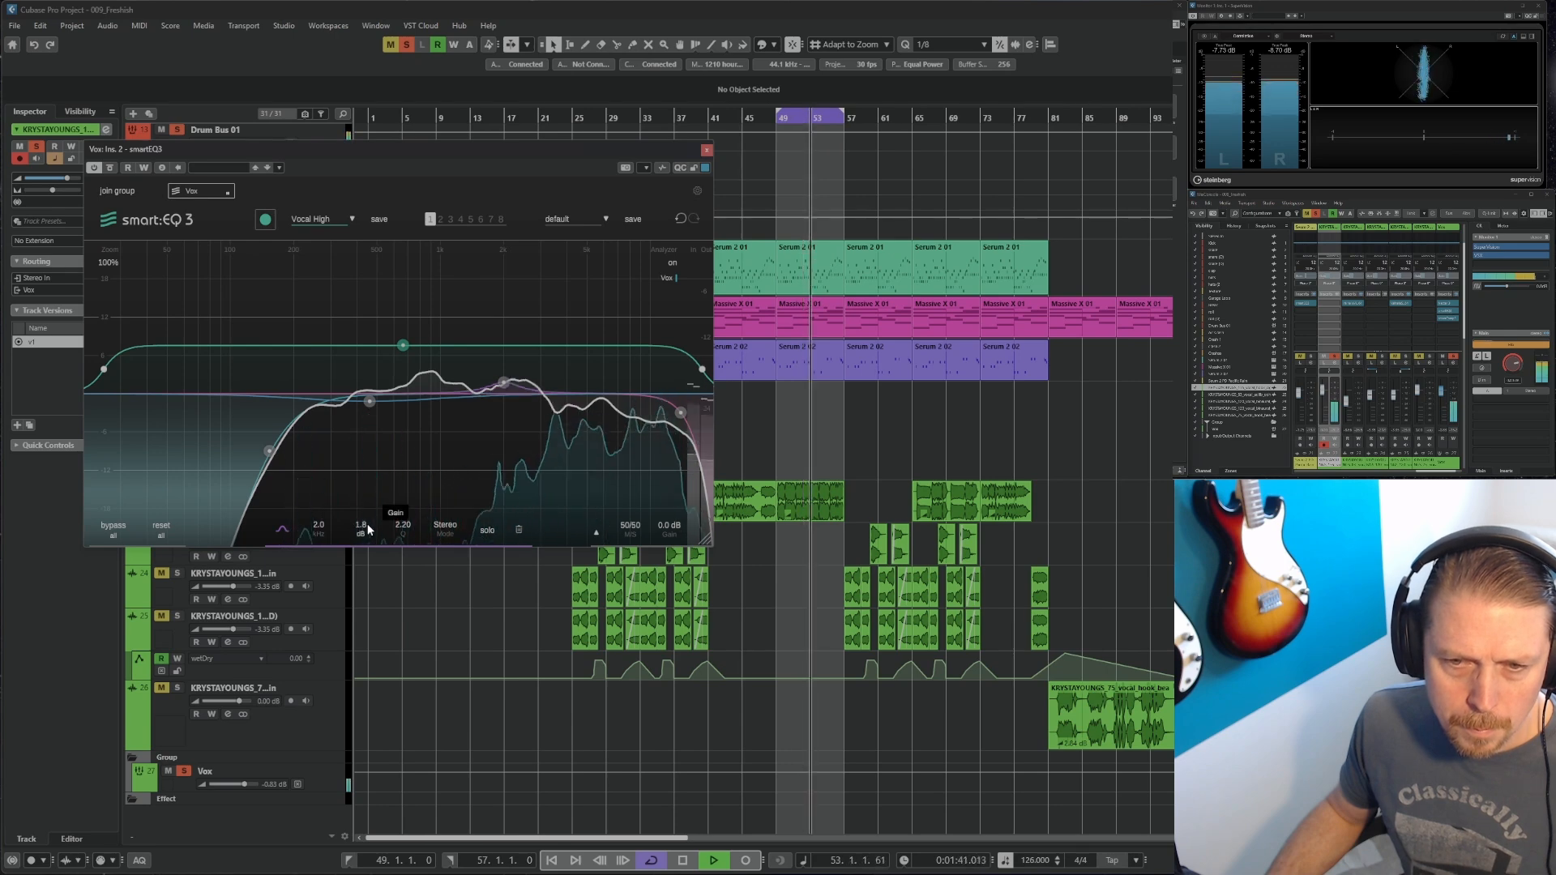
scroll(366, 531, up, 2)
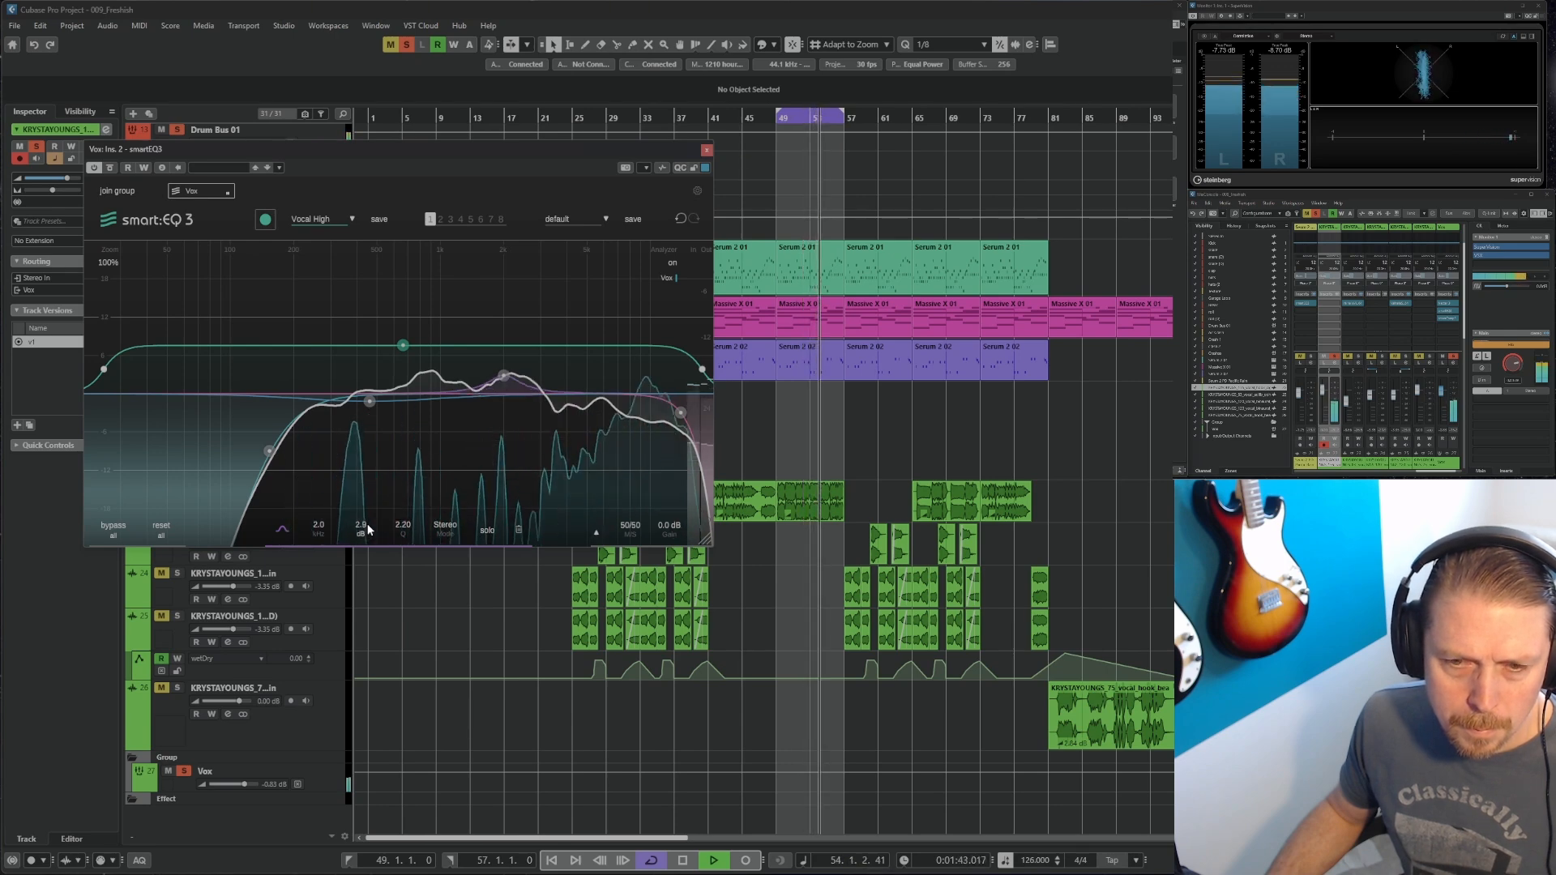
Add a second boost in the Vox smart:EQ 3 at about 3.9 kHz, 4.9 dB and Q 1.24, and close the plug-in
double_click(555, 379)
scroll(556, 381, up, 3)
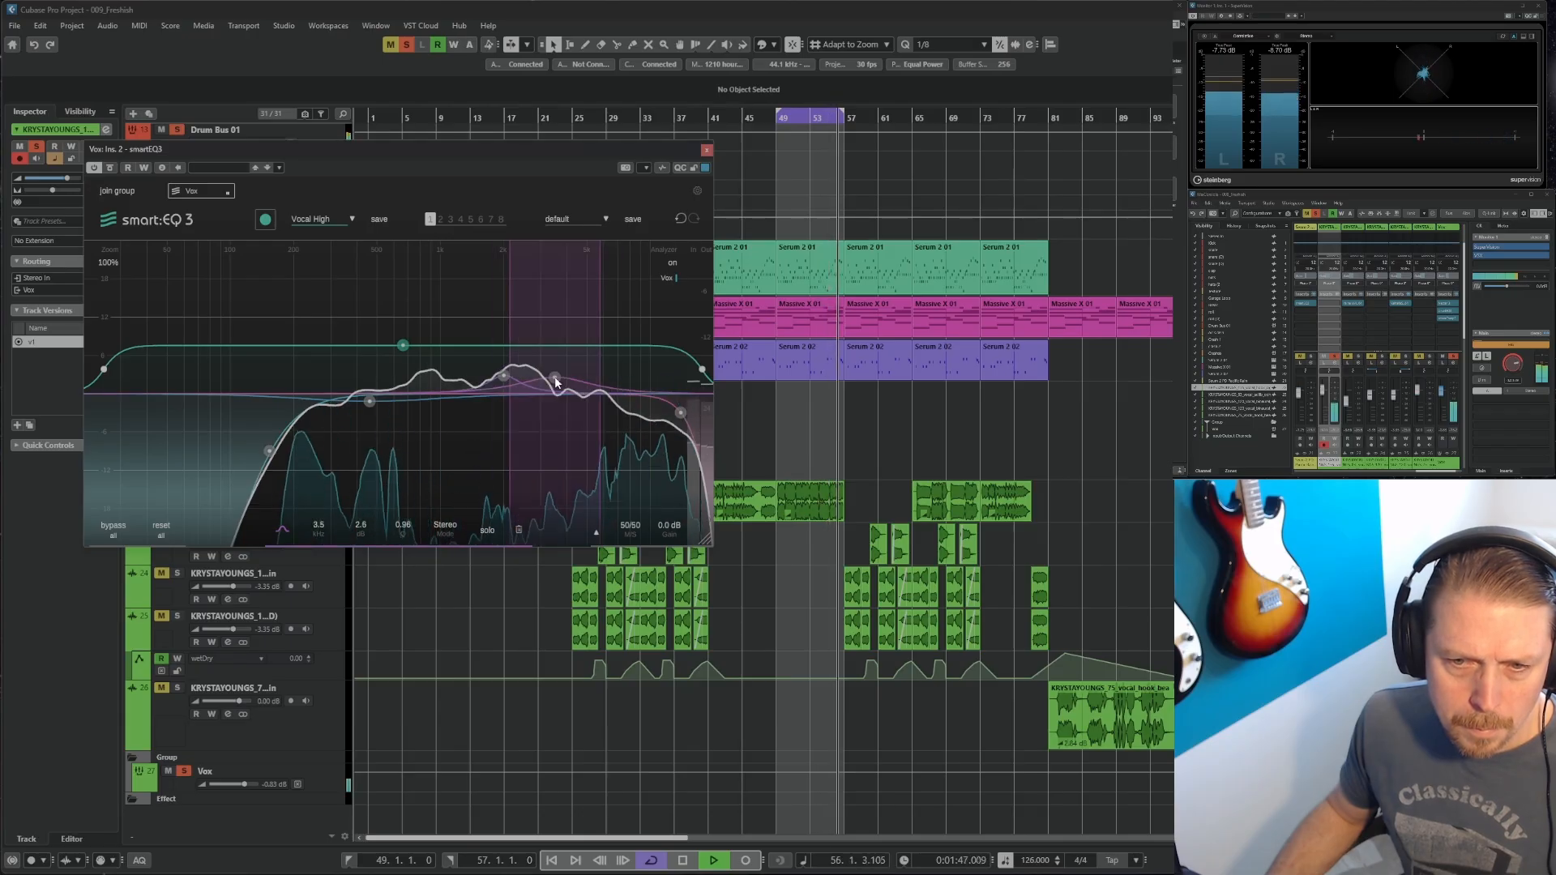
drag(558, 380, 563, 365)
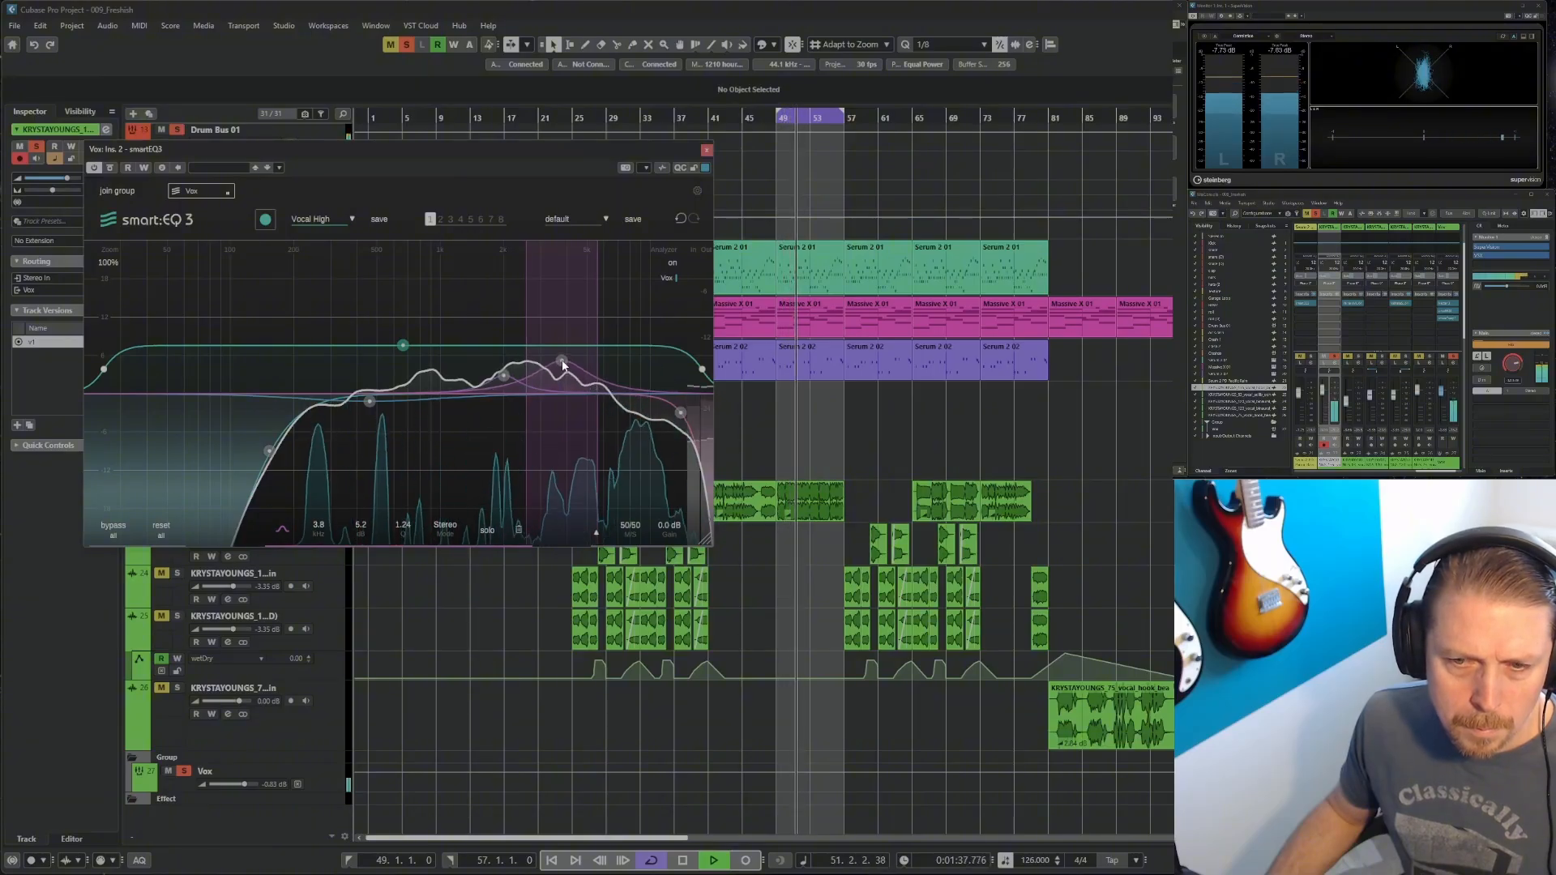
drag(564, 365, 565, 367)
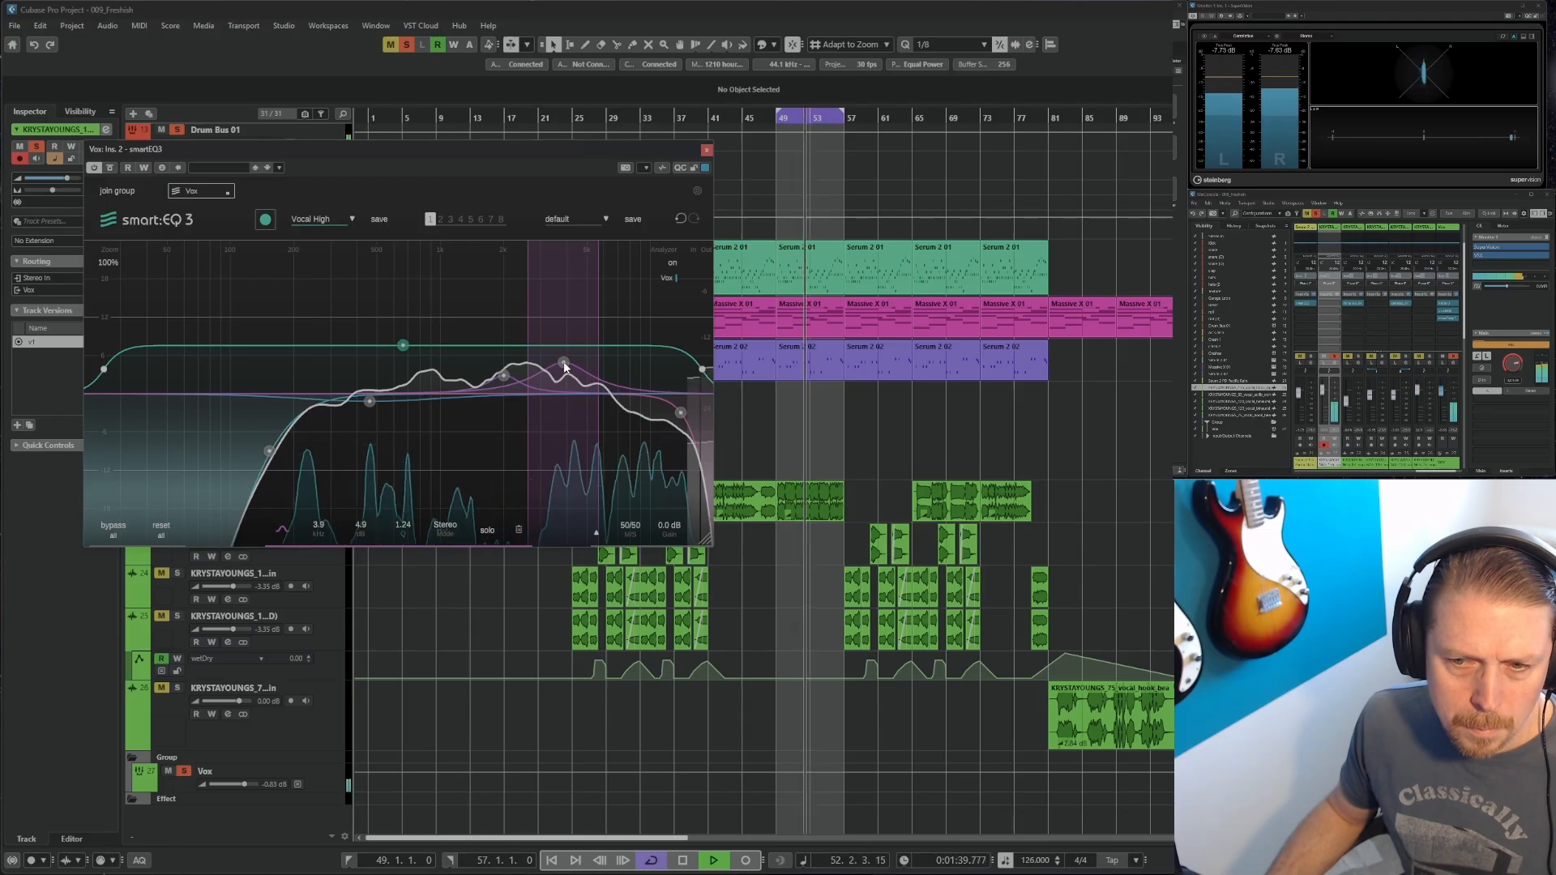
click(707, 150)
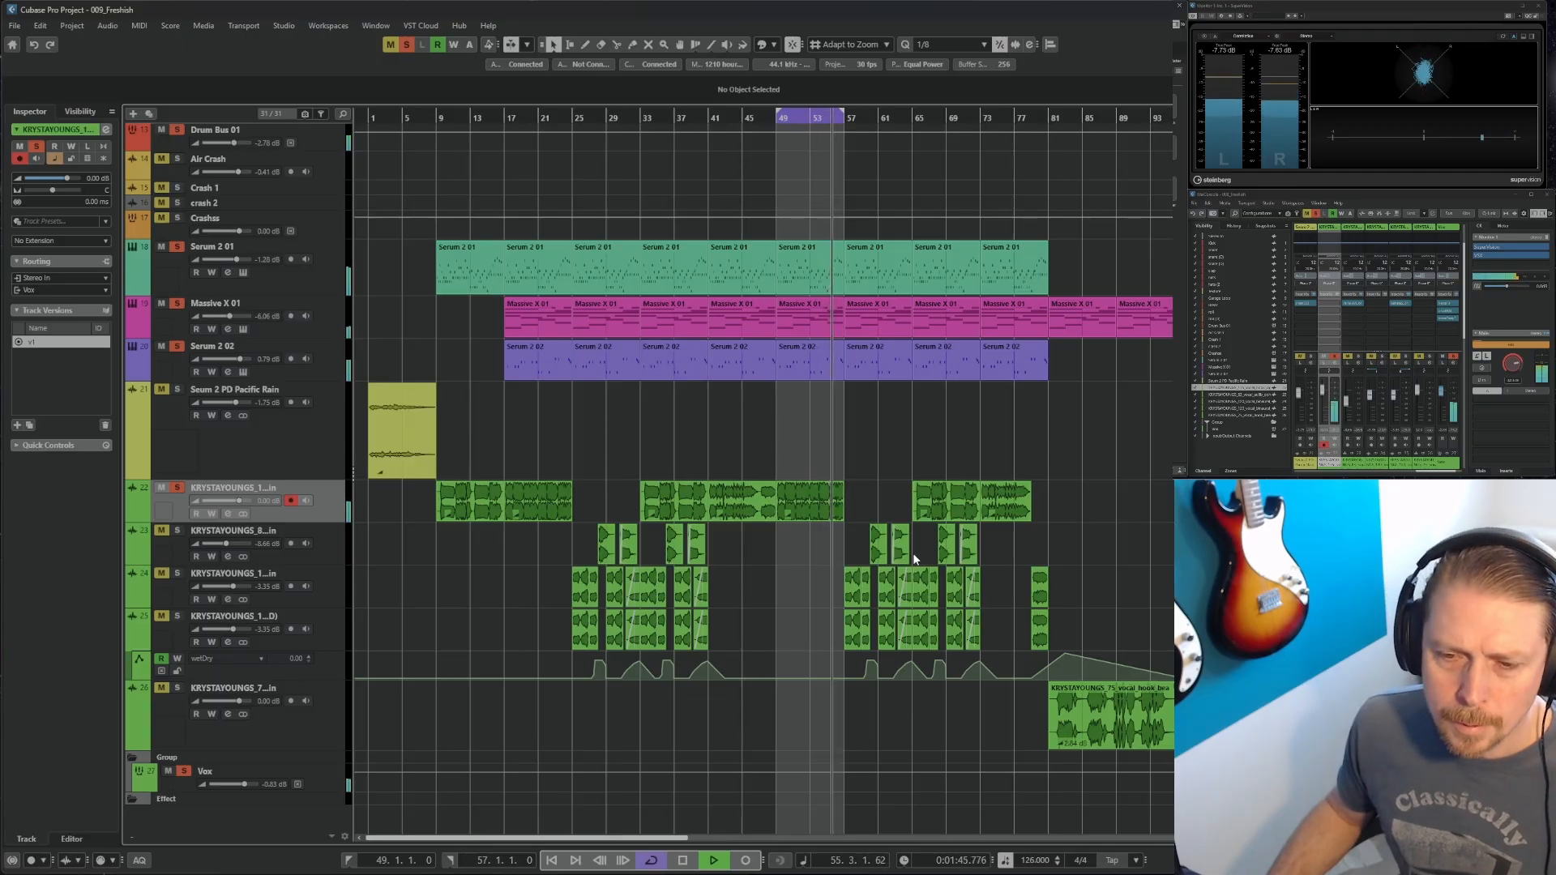
Set the cycle range to bars 57–65, clear the solos and audition the vocals in the full mix
drag(844, 115, 914, 116)
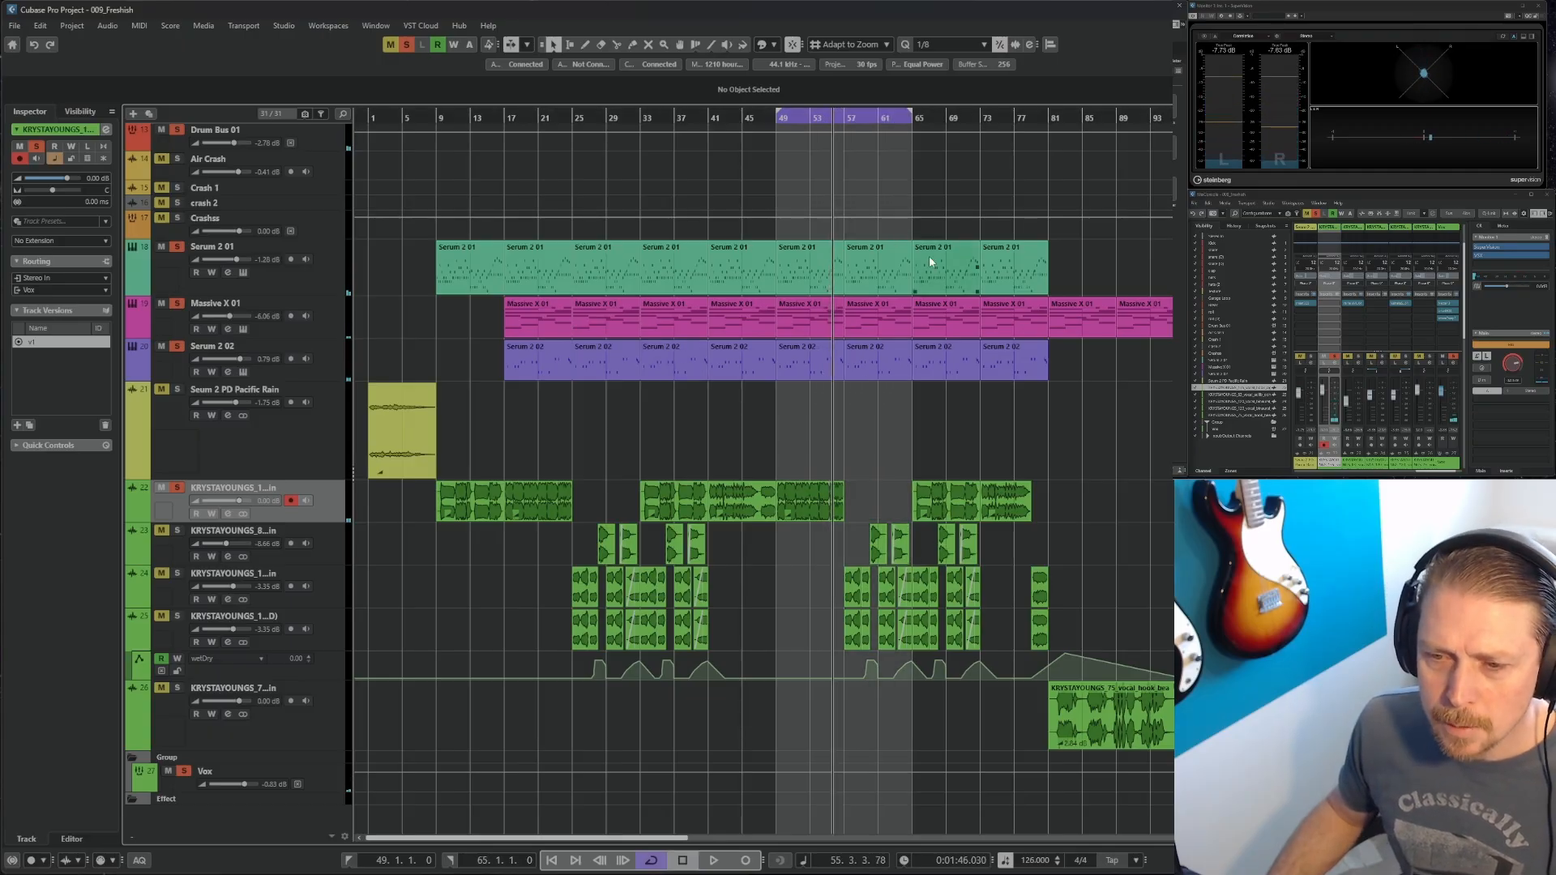
key(space)
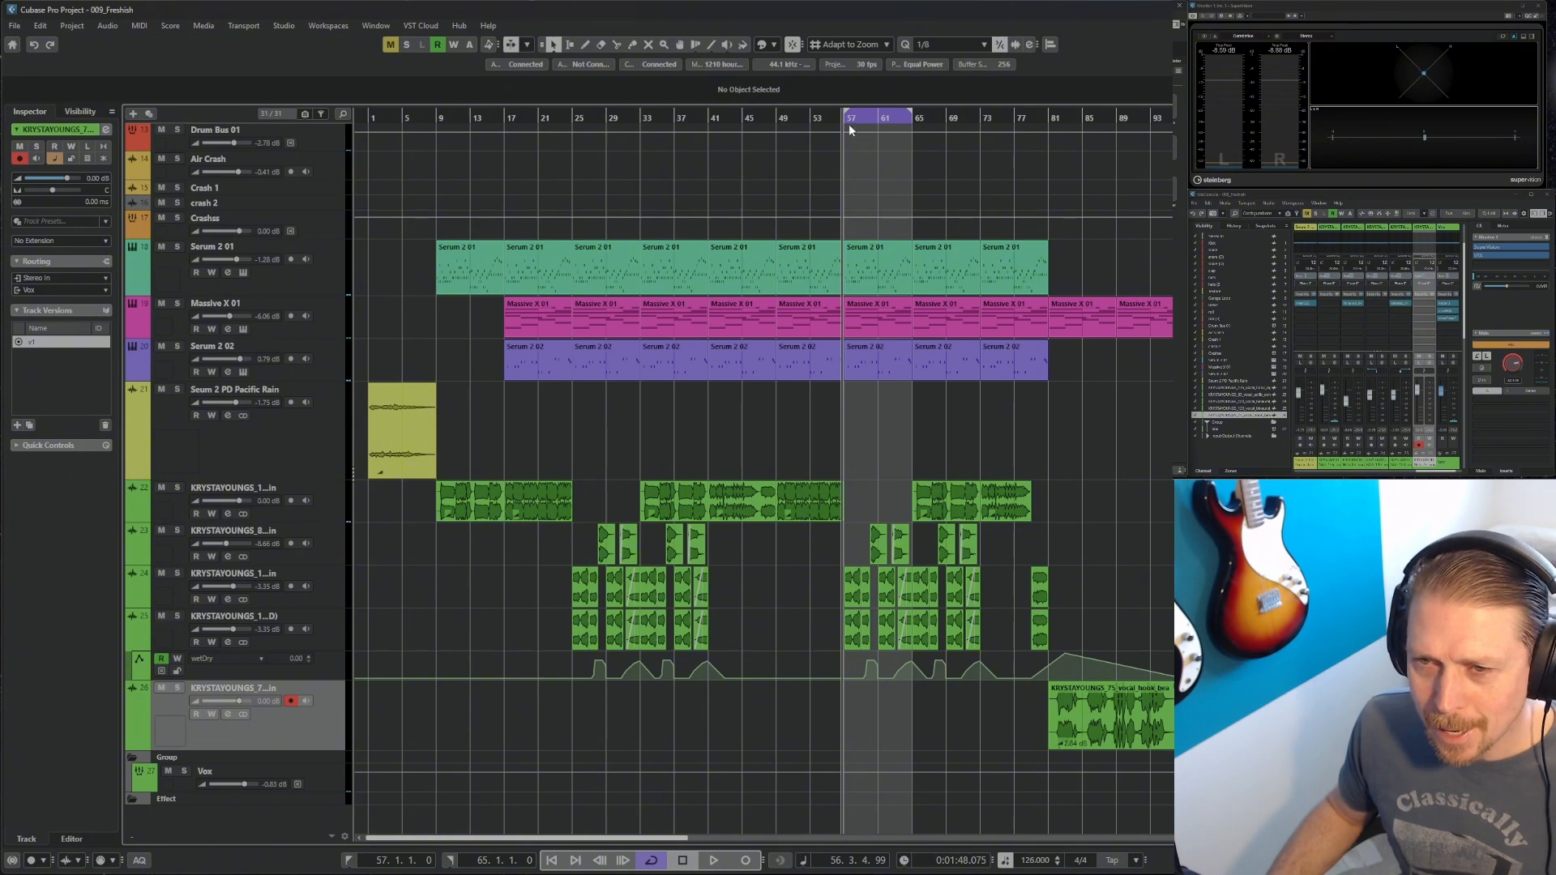
key(space)
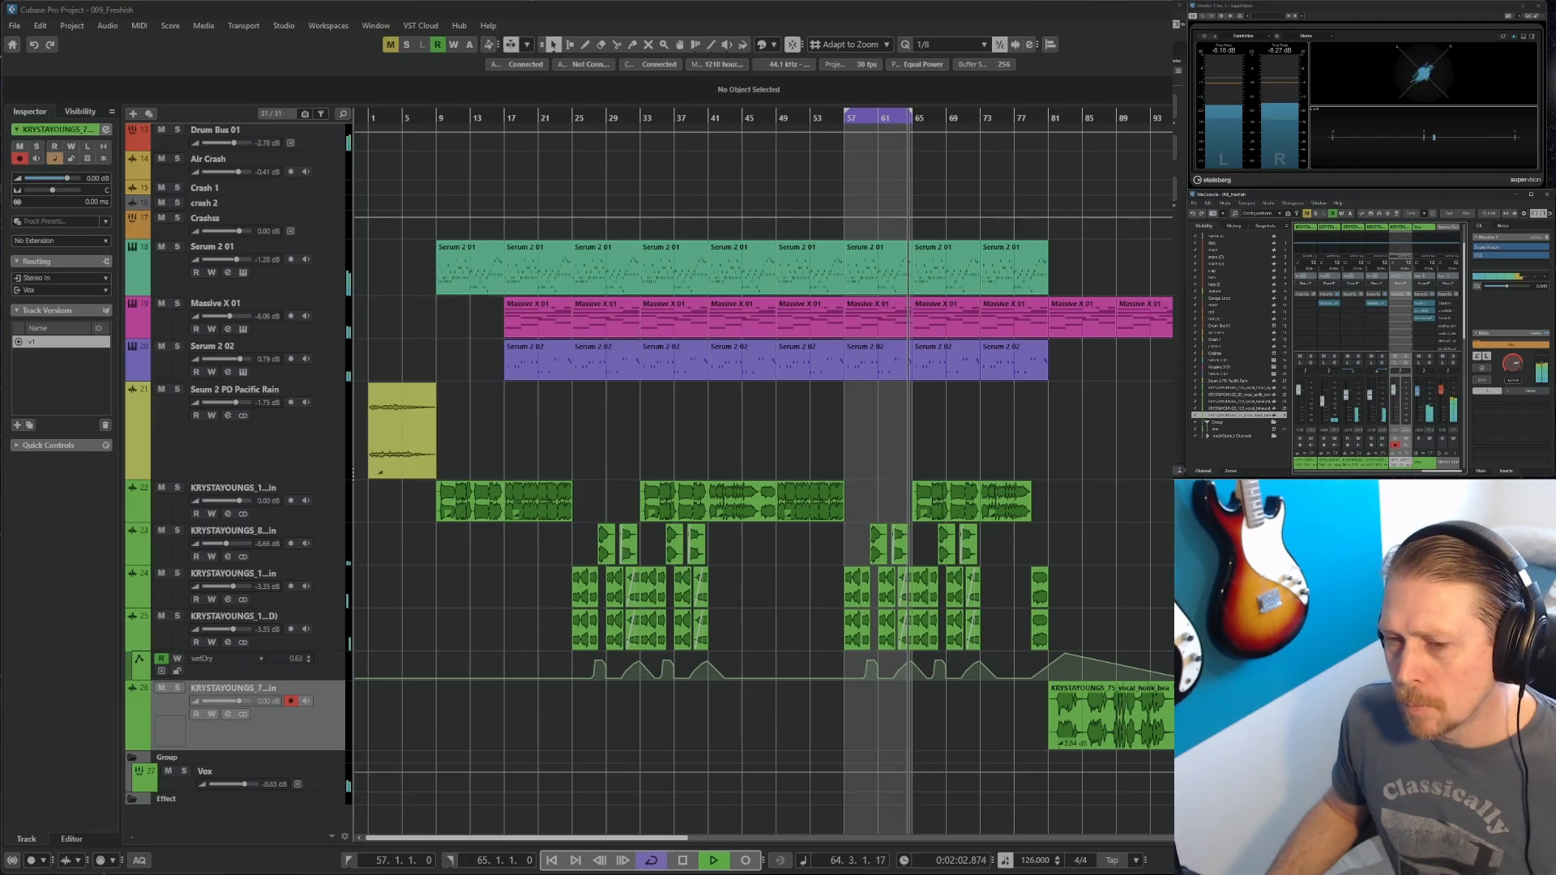
key(space)
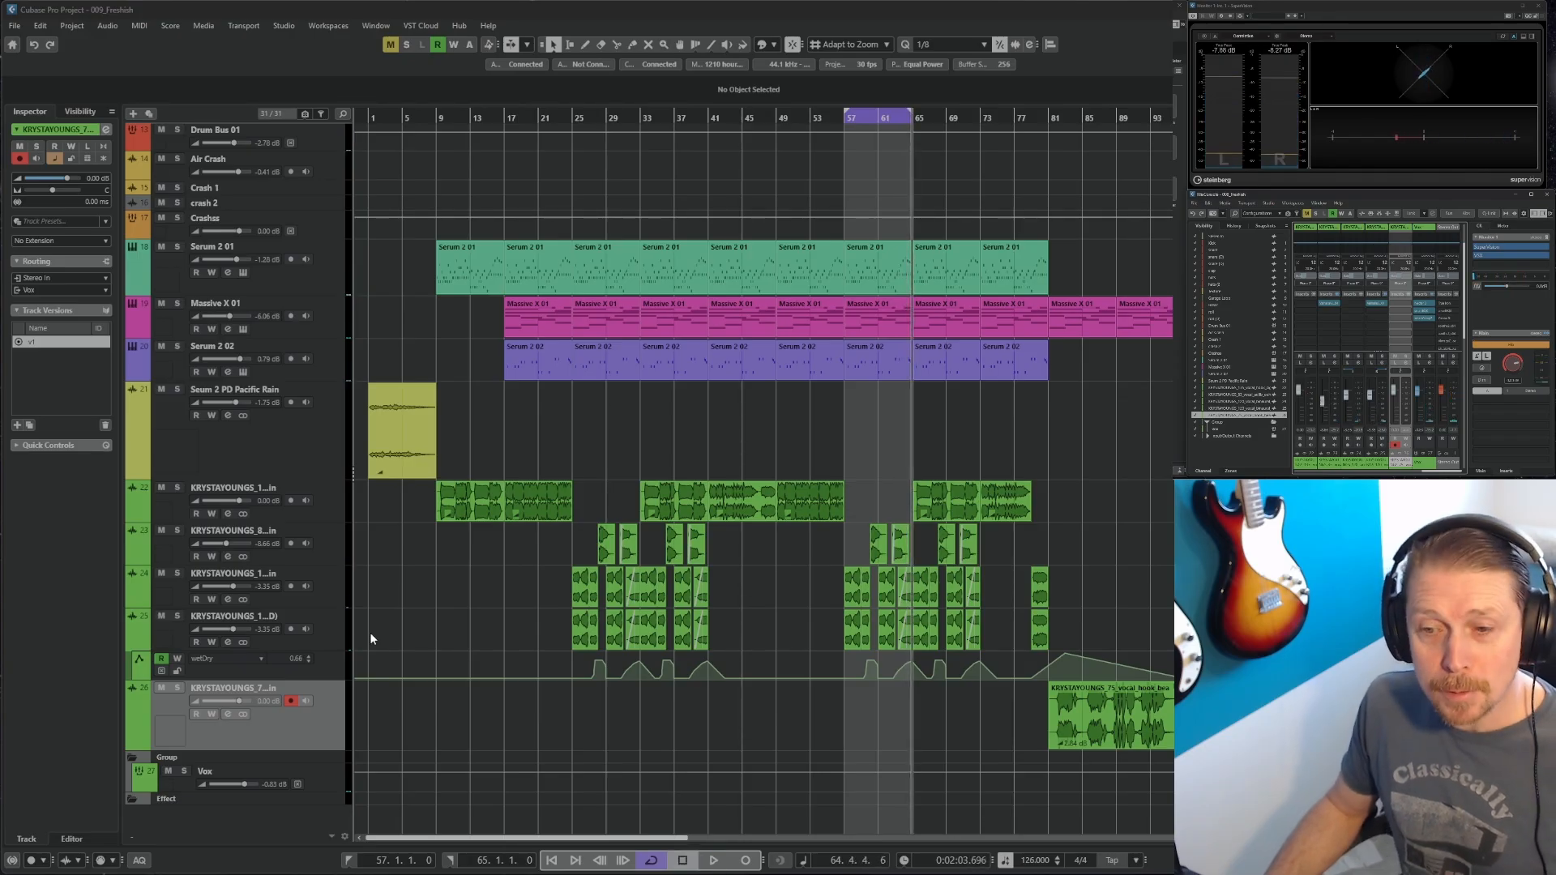
Select the two doubled vocal tracks in turn and enlarge the wetDry automation lane beneath them
click(316, 577)
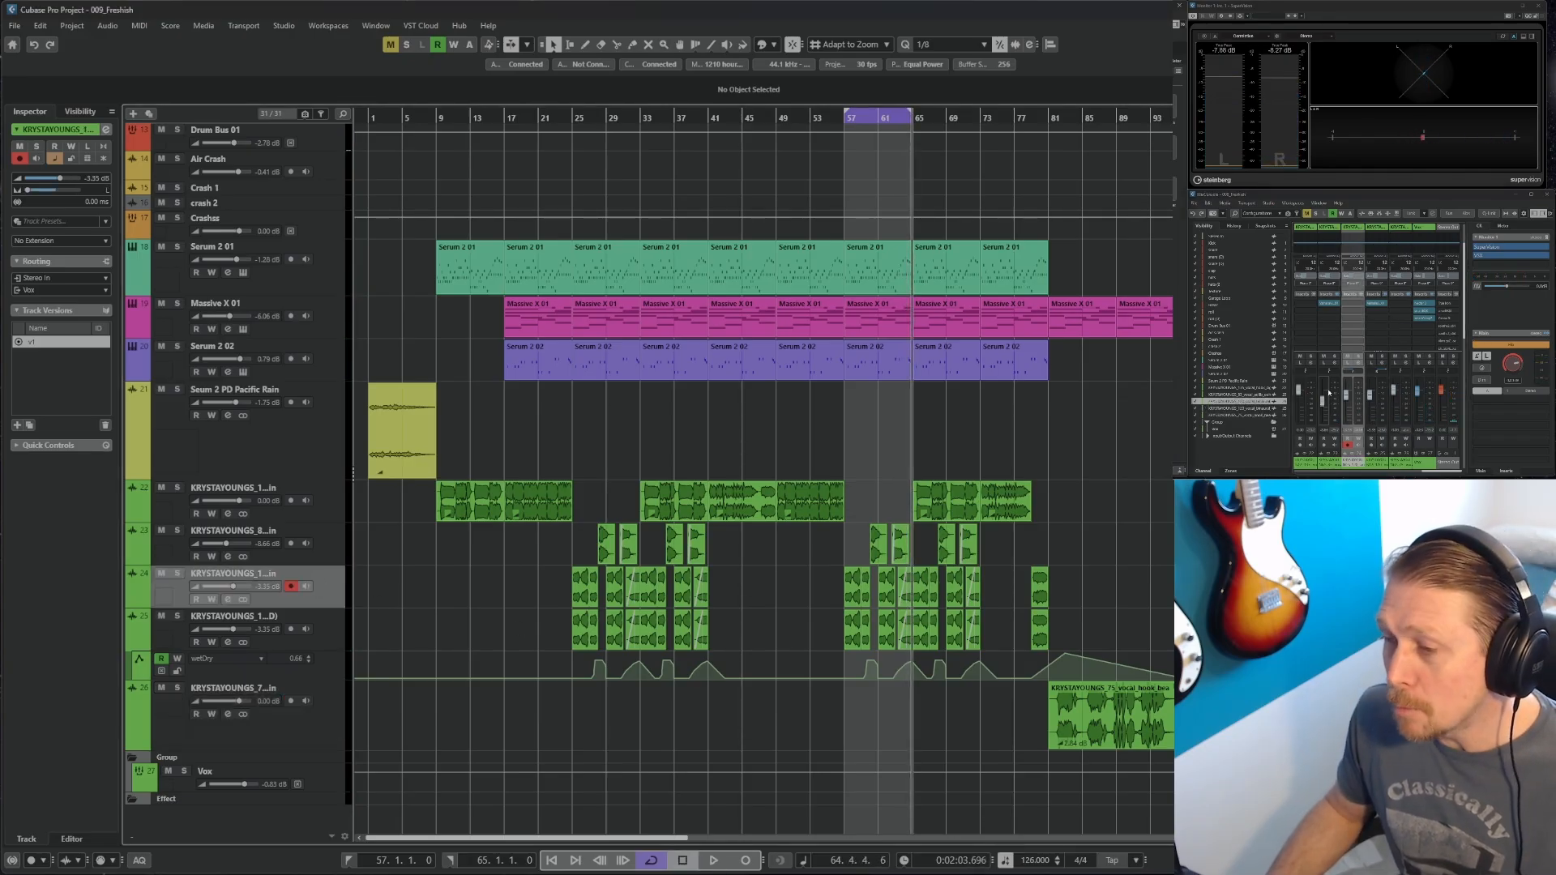
click(340, 618)
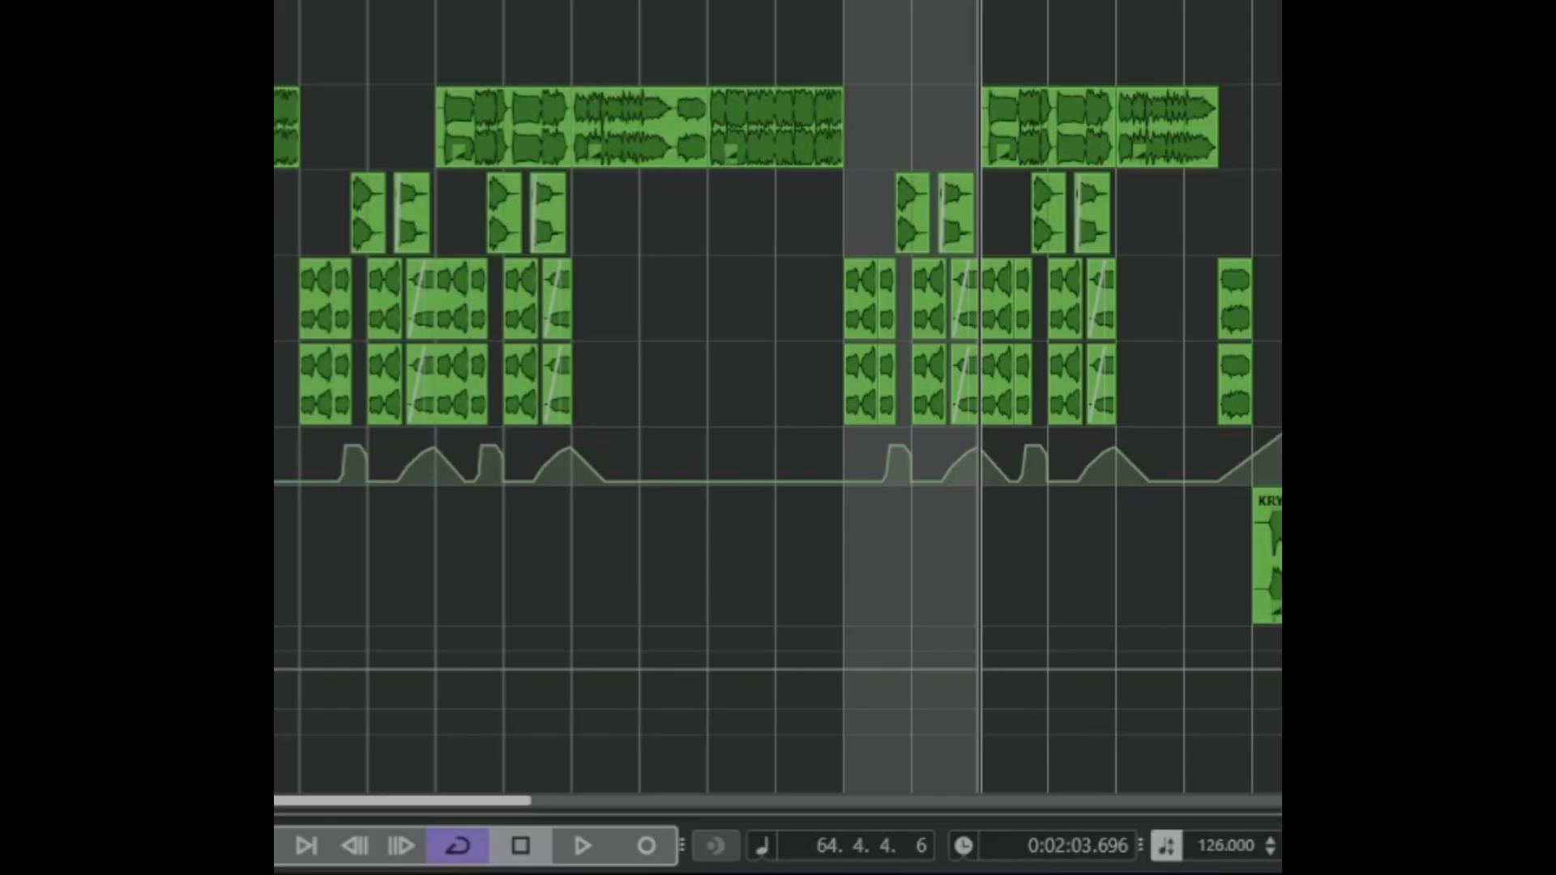
drag(275, 487, 275, 570)
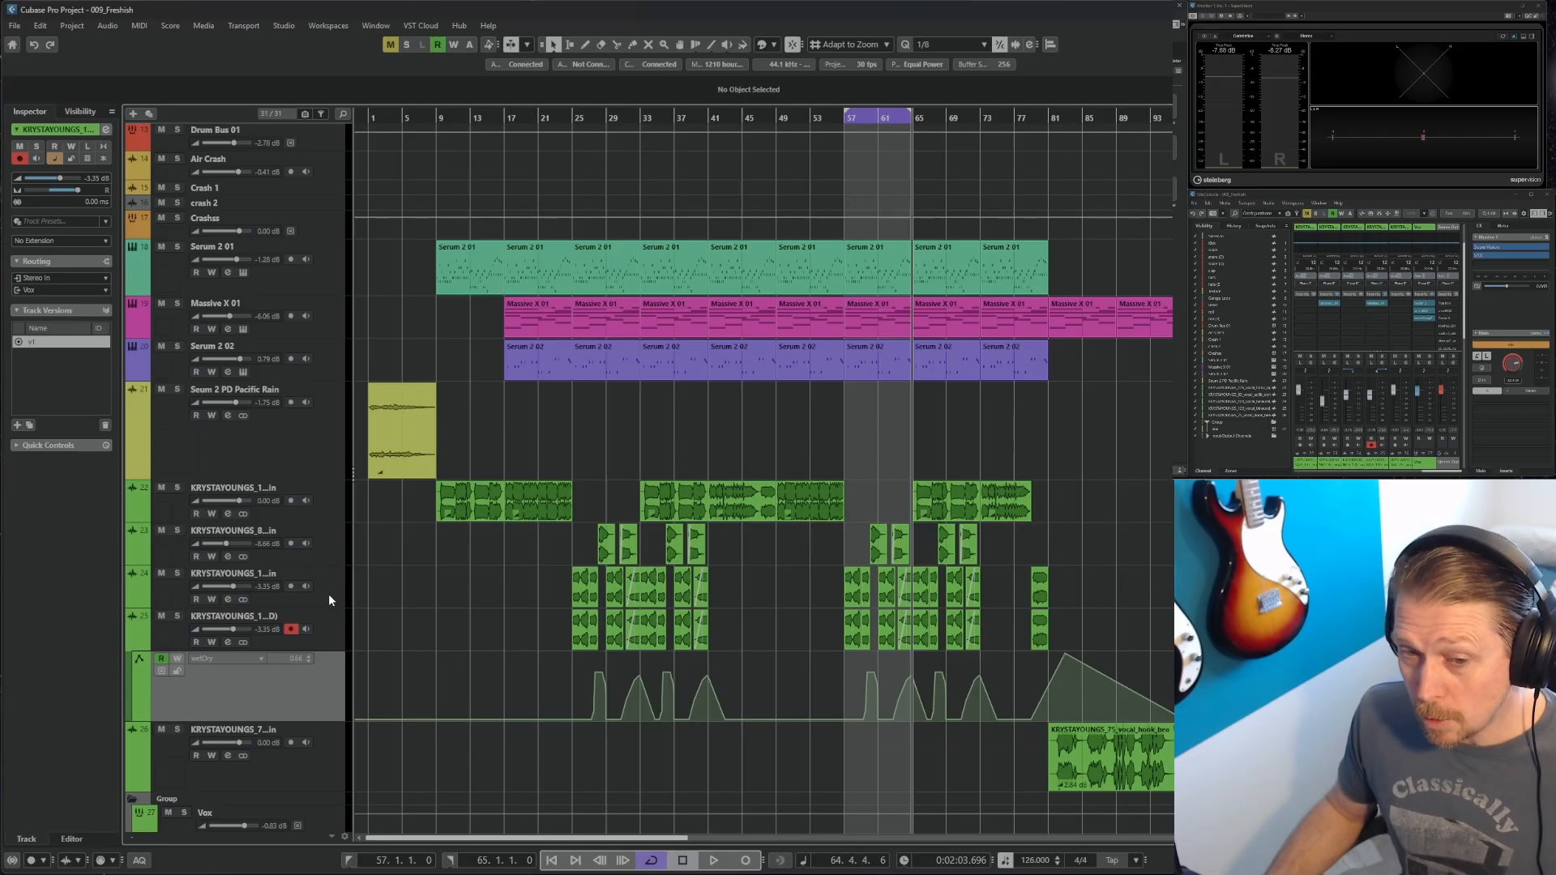
Link the two doubled vocal channels, tracks 24 and 25, by volume and raise both to -2.25 dB
click(328, 593)
shift+click(338, 632)
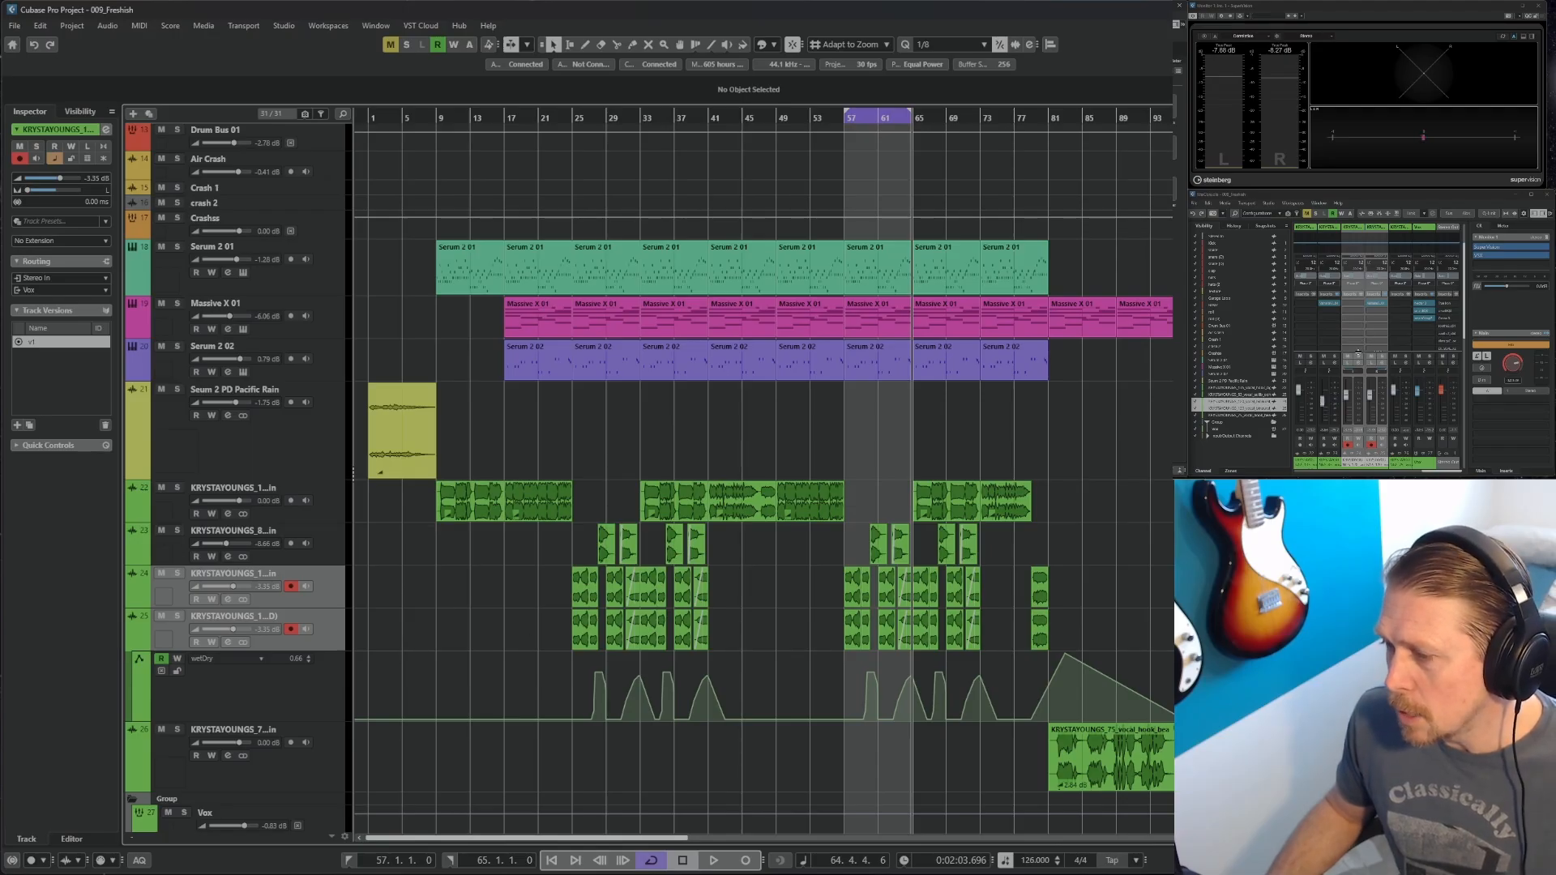
right_click(1357, 268)
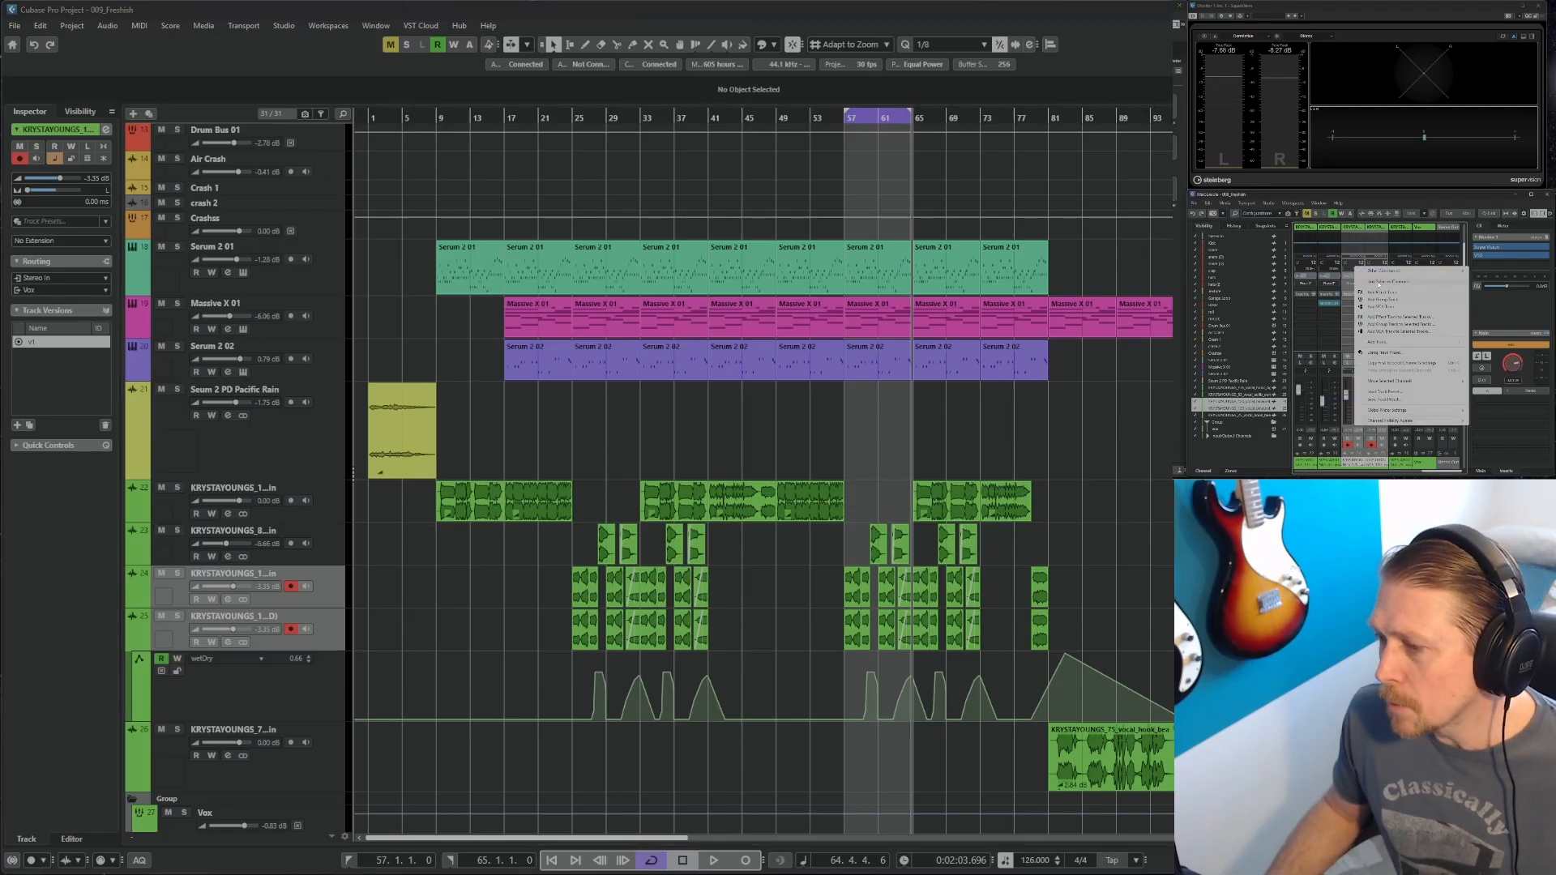
click(1378, 282)
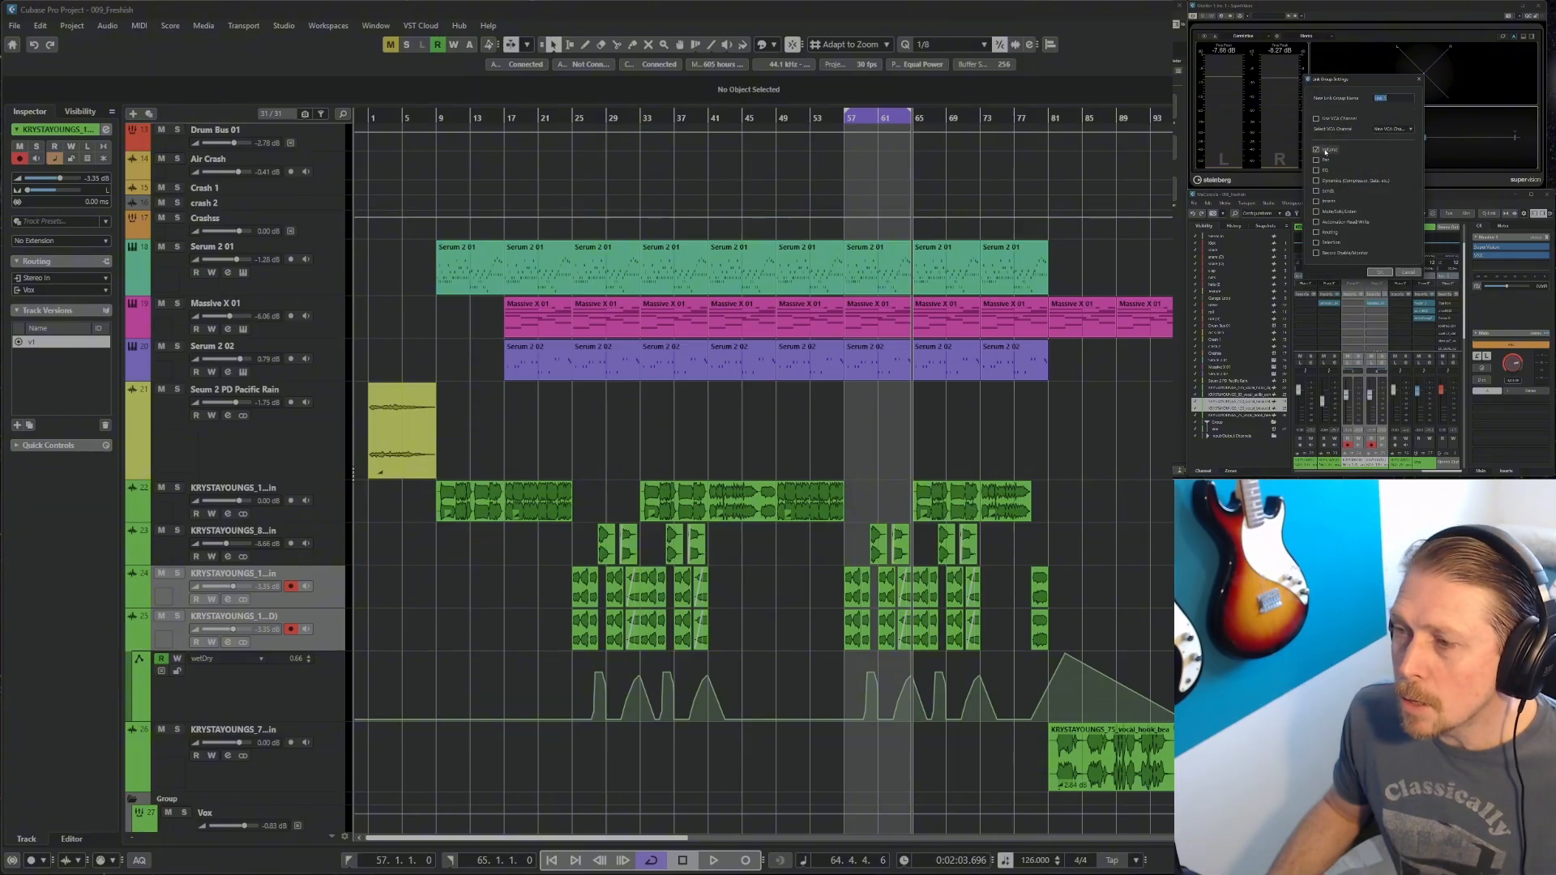
click(1385, 273)
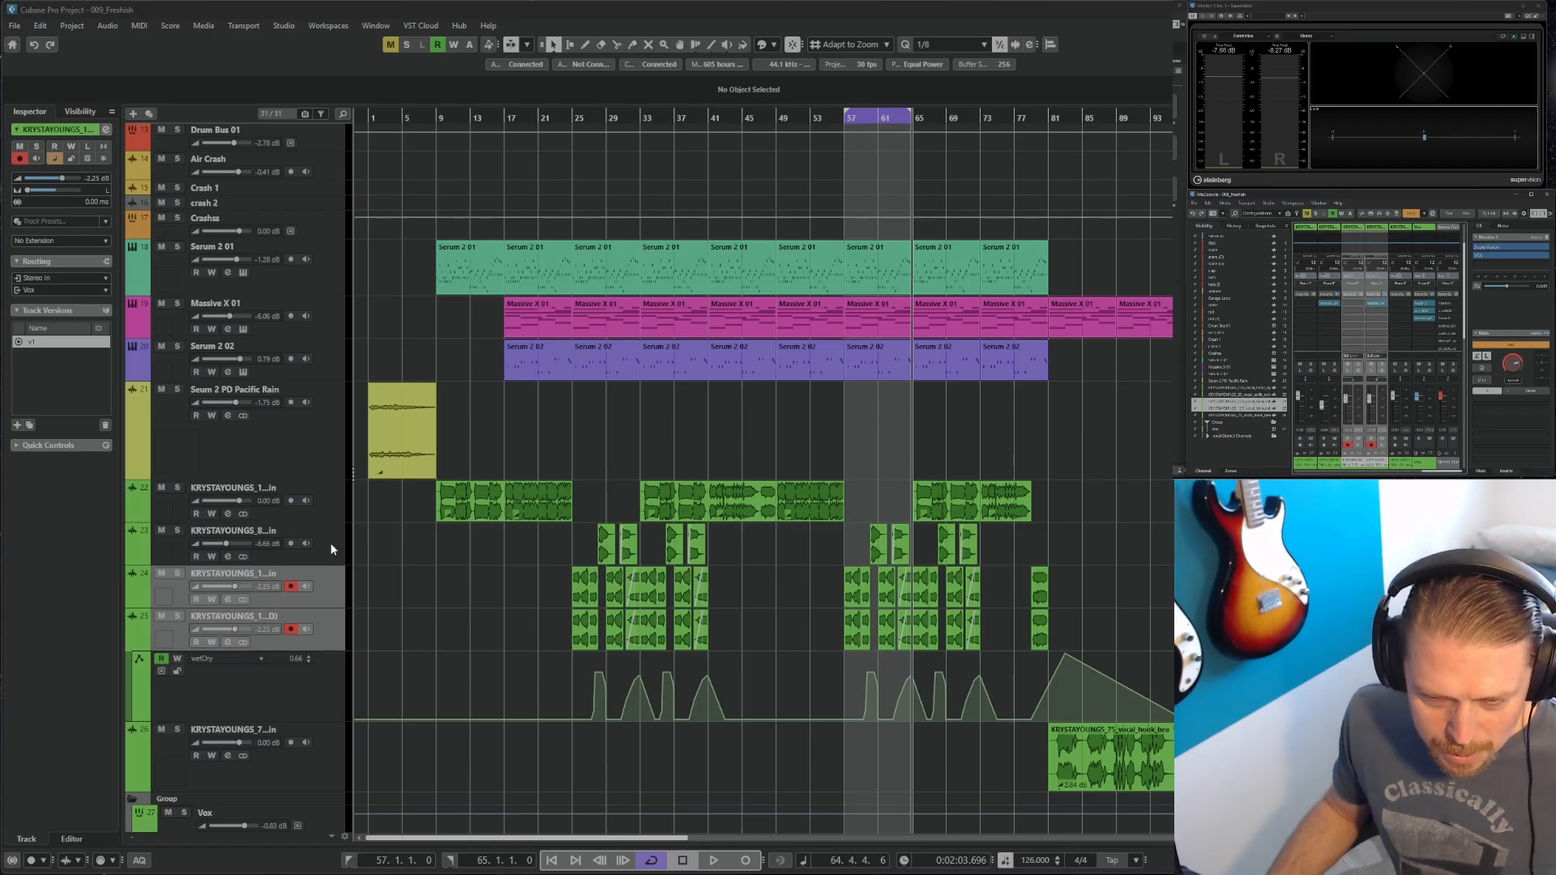
Audition the doubled vocals within the cycle range and unlink their two mixer channels
key(space)
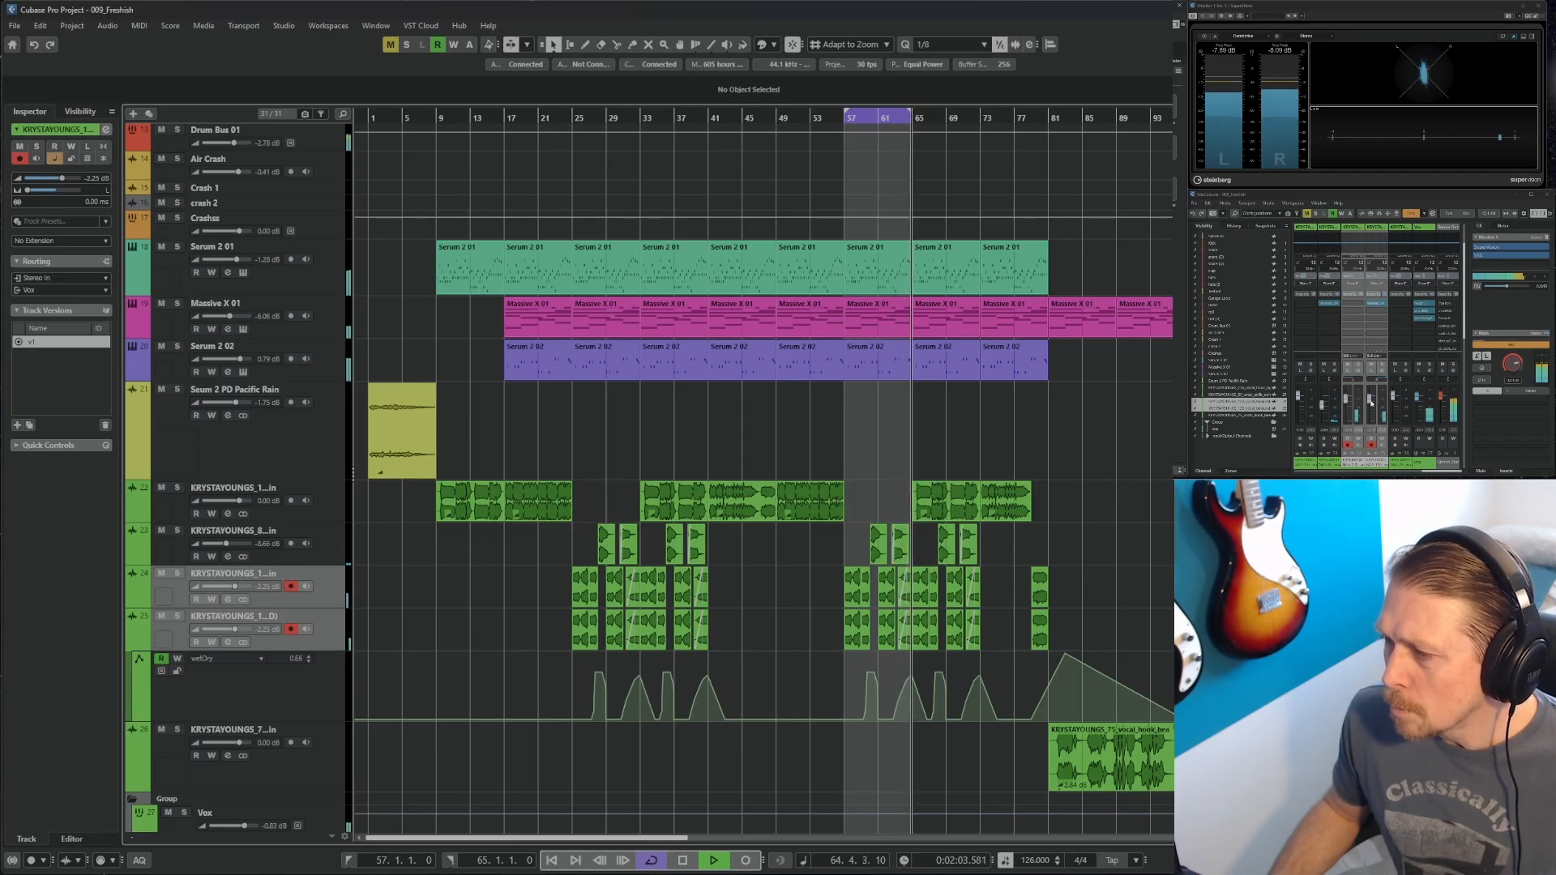
key(space)
right_click(1364, 387)
click(1392, 232)
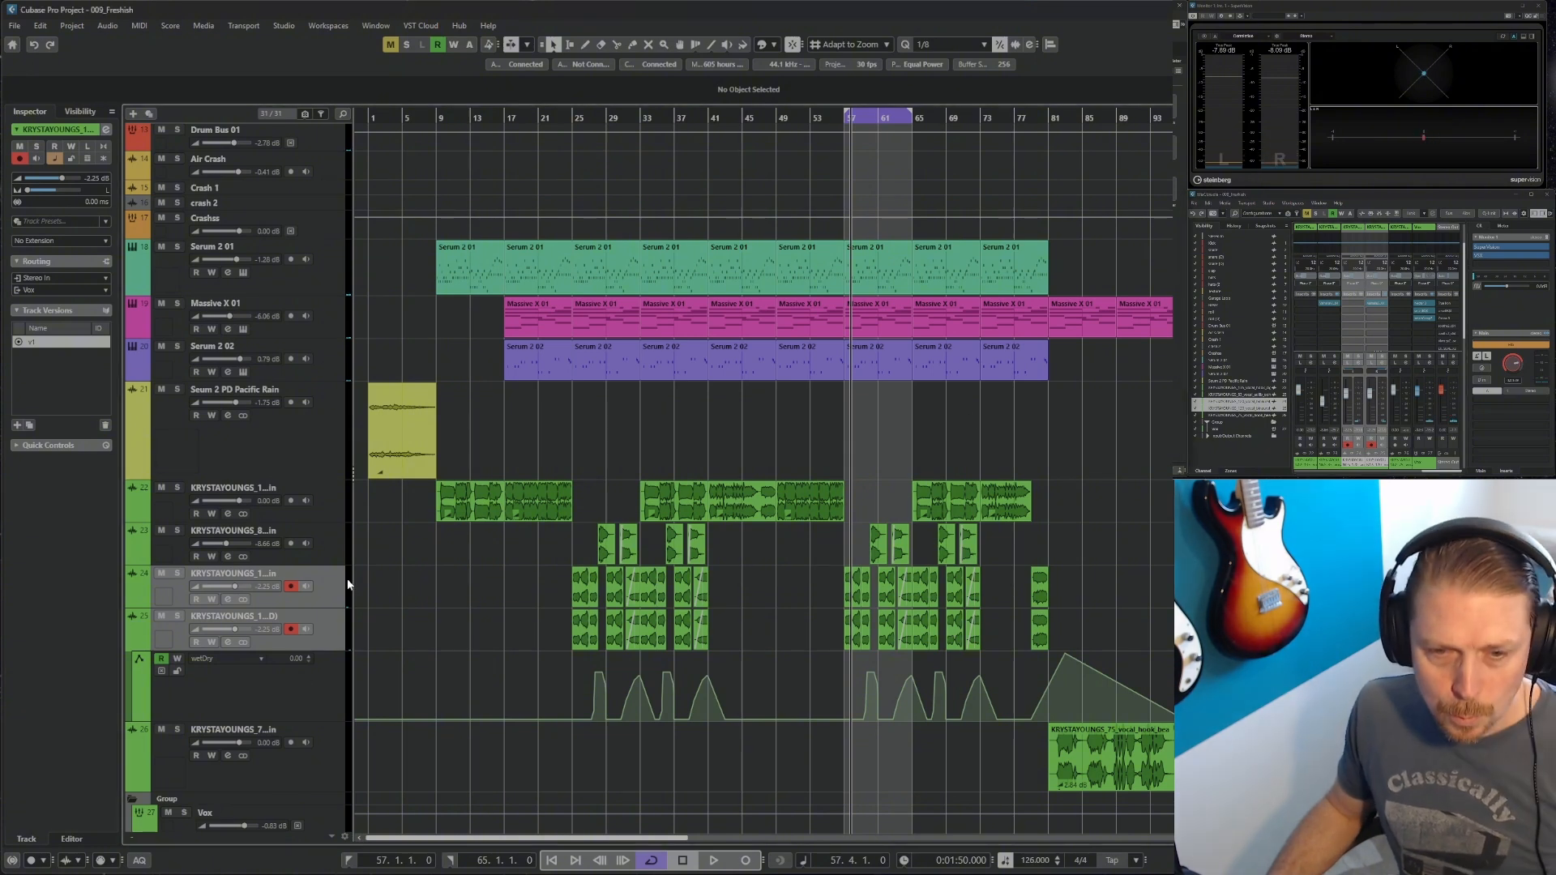
Audition the vocal on track 23 within the cycled section and set its level to -7.29 dB
click(327, 549)
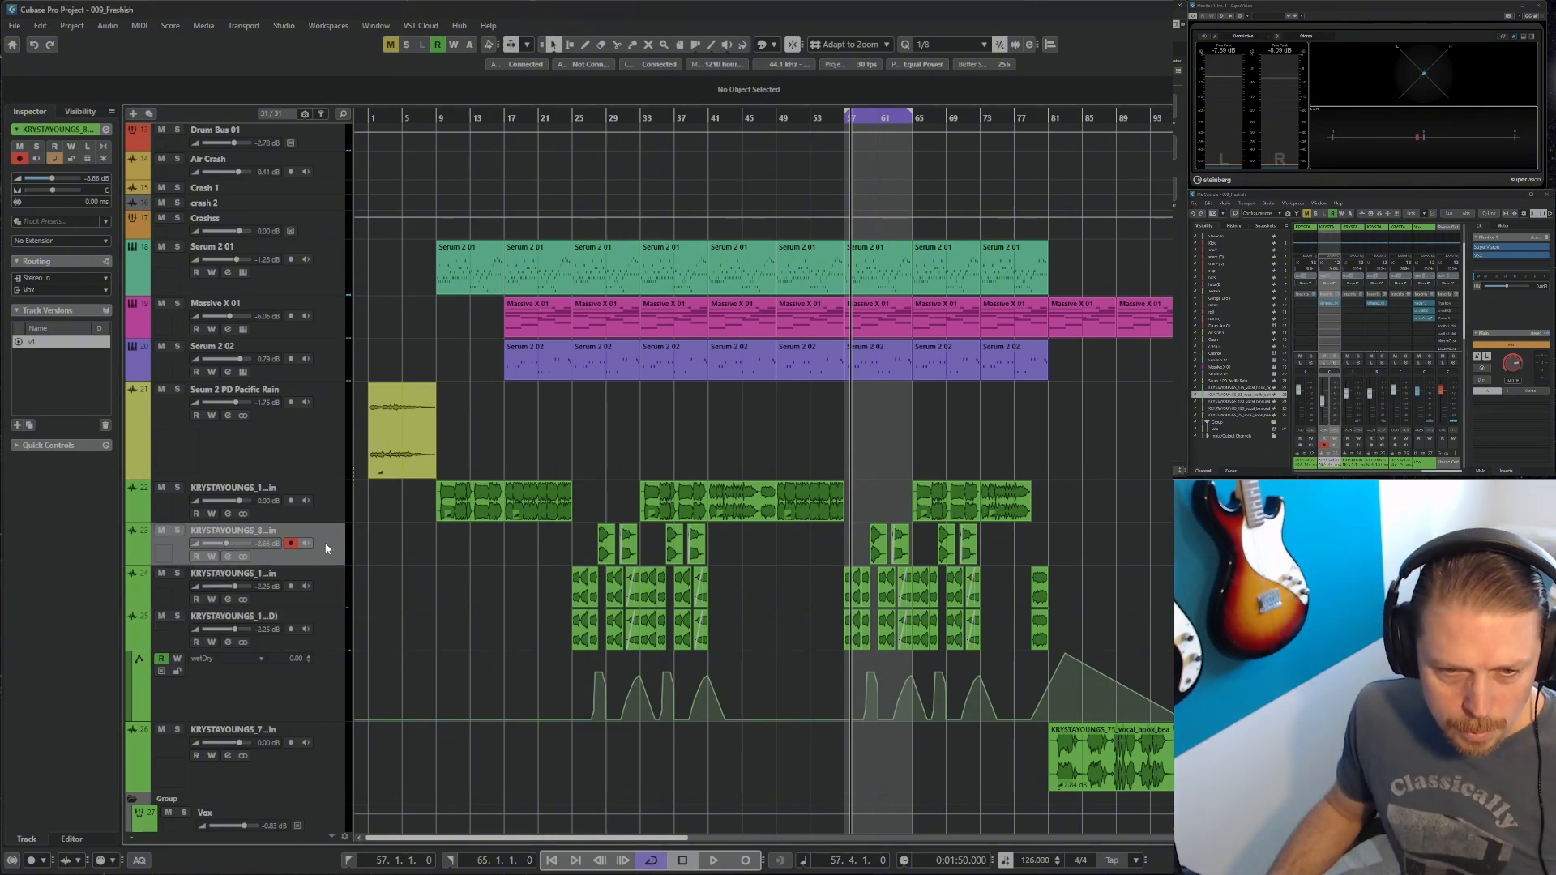
click(869, 119)
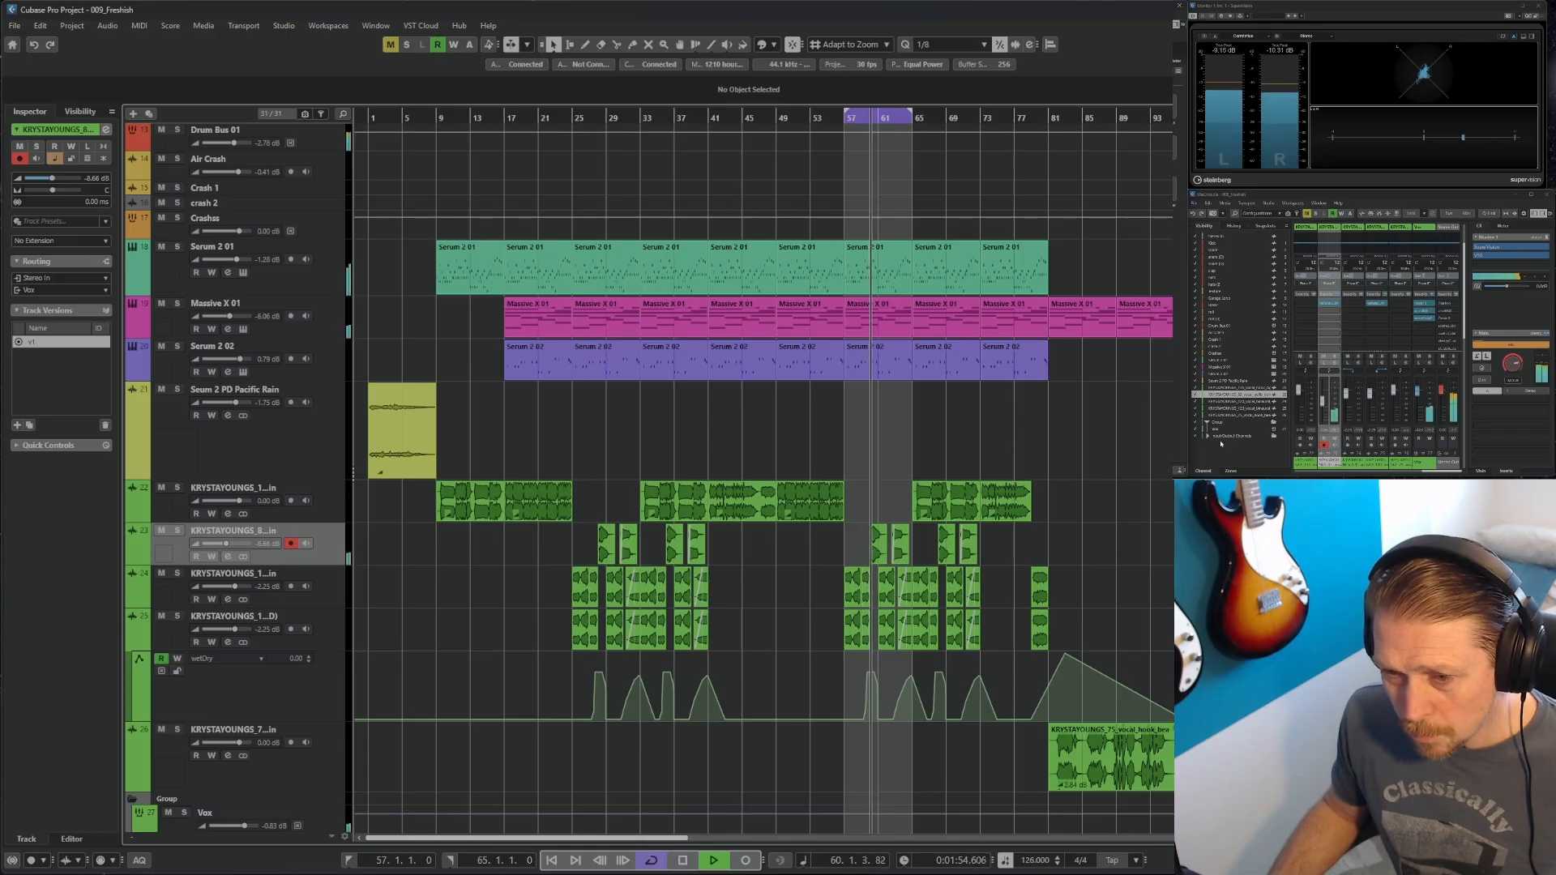
key(space)
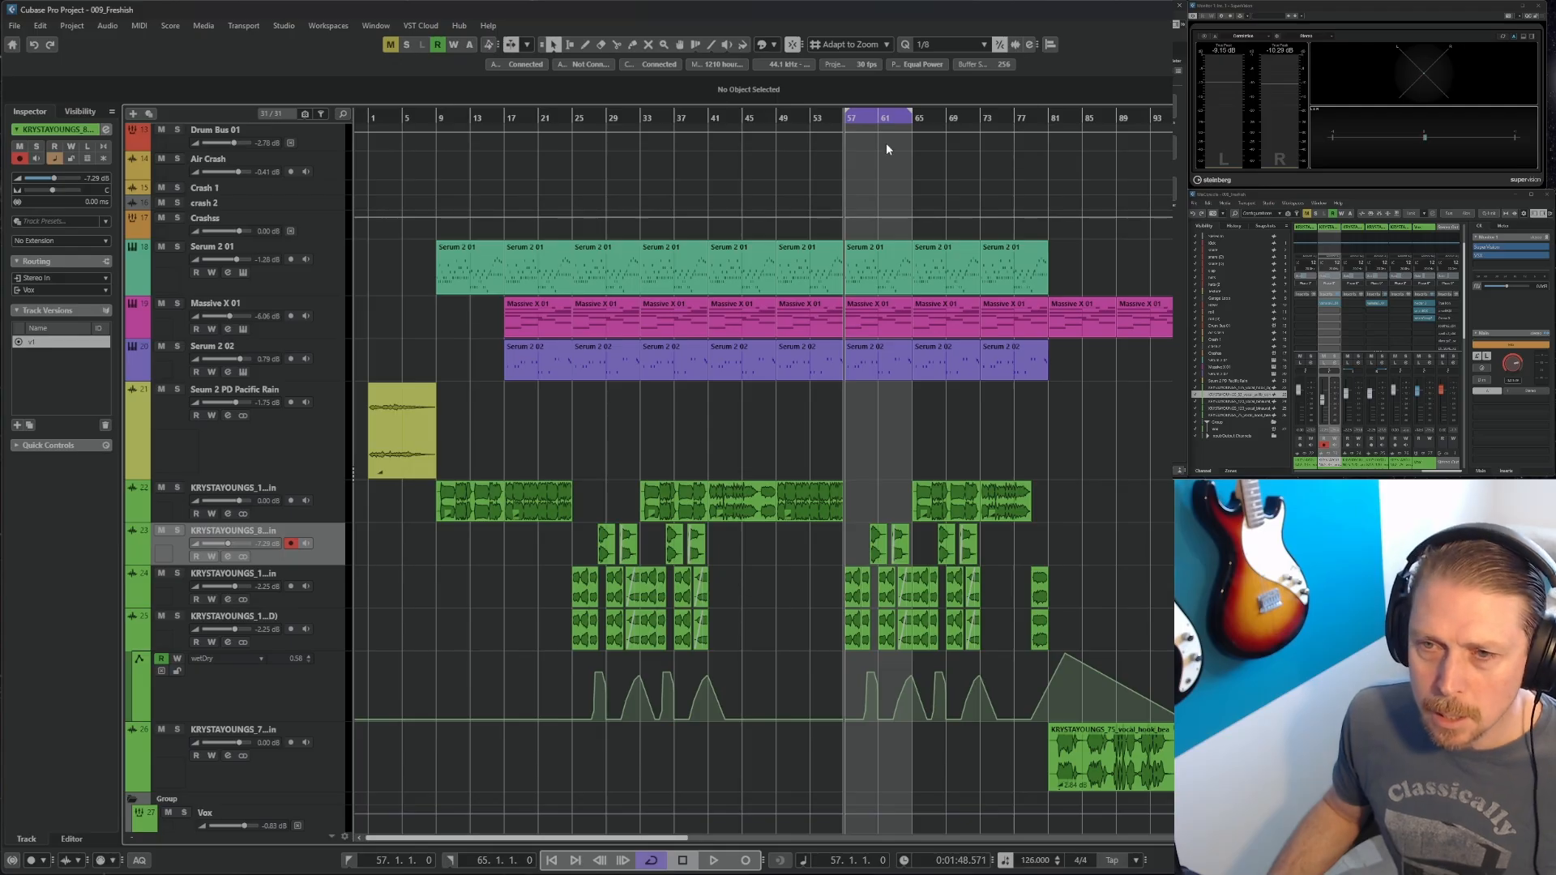
key(space)
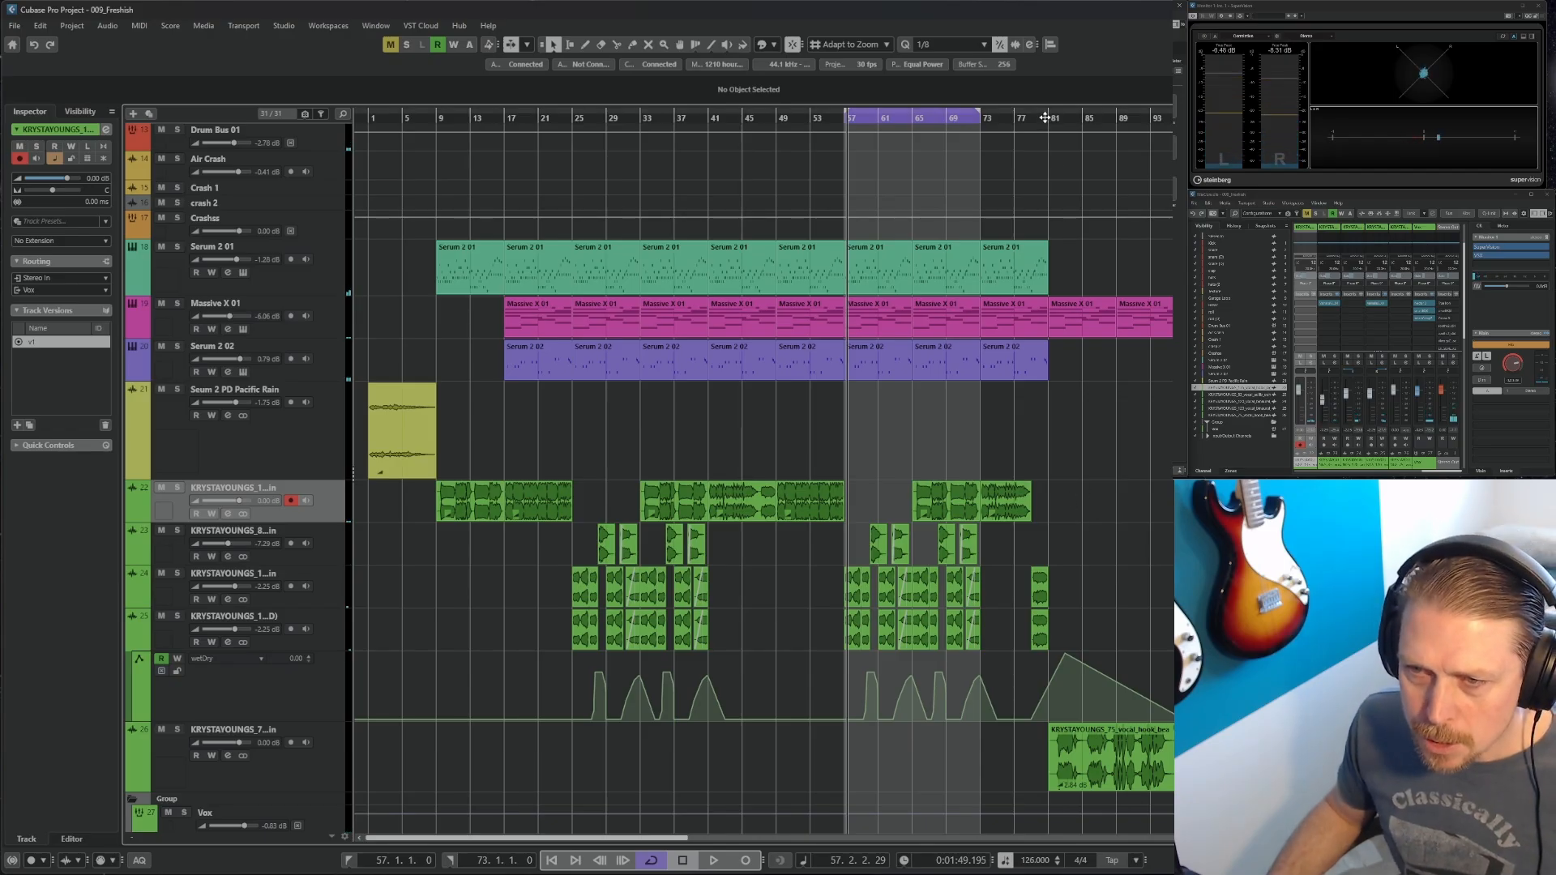
Play the song from bar 1, open the smart:EQ 3 on the Seum 2 PD Pacific Rain track and reposition its window
click(1050, 118)
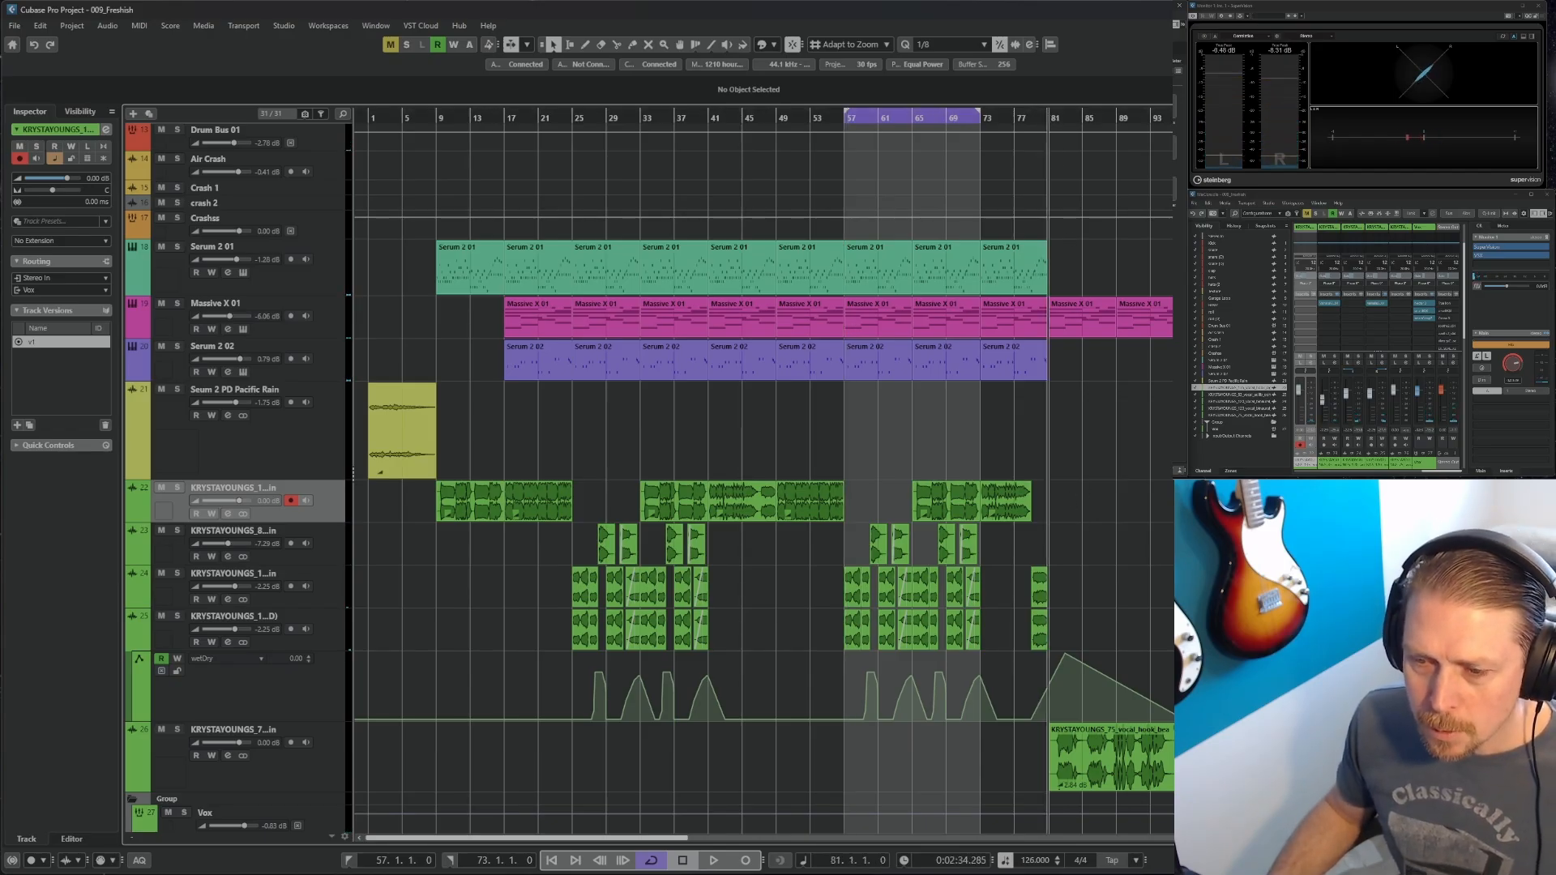
scroll(1092, 547, up, 5)
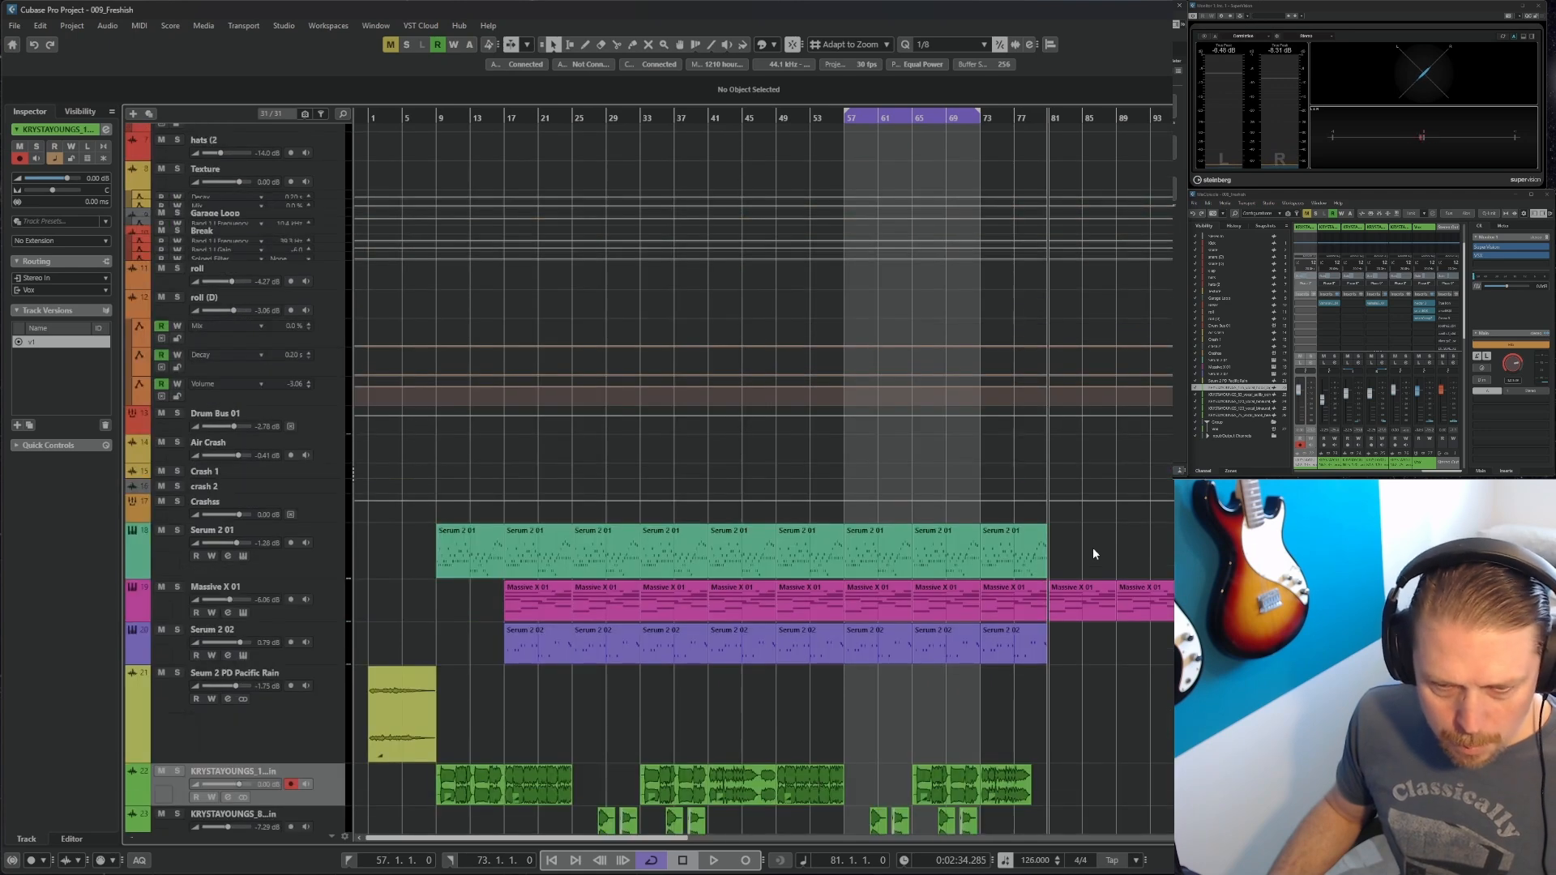
click(368, 117)
scroll(503, 502, down, 3)
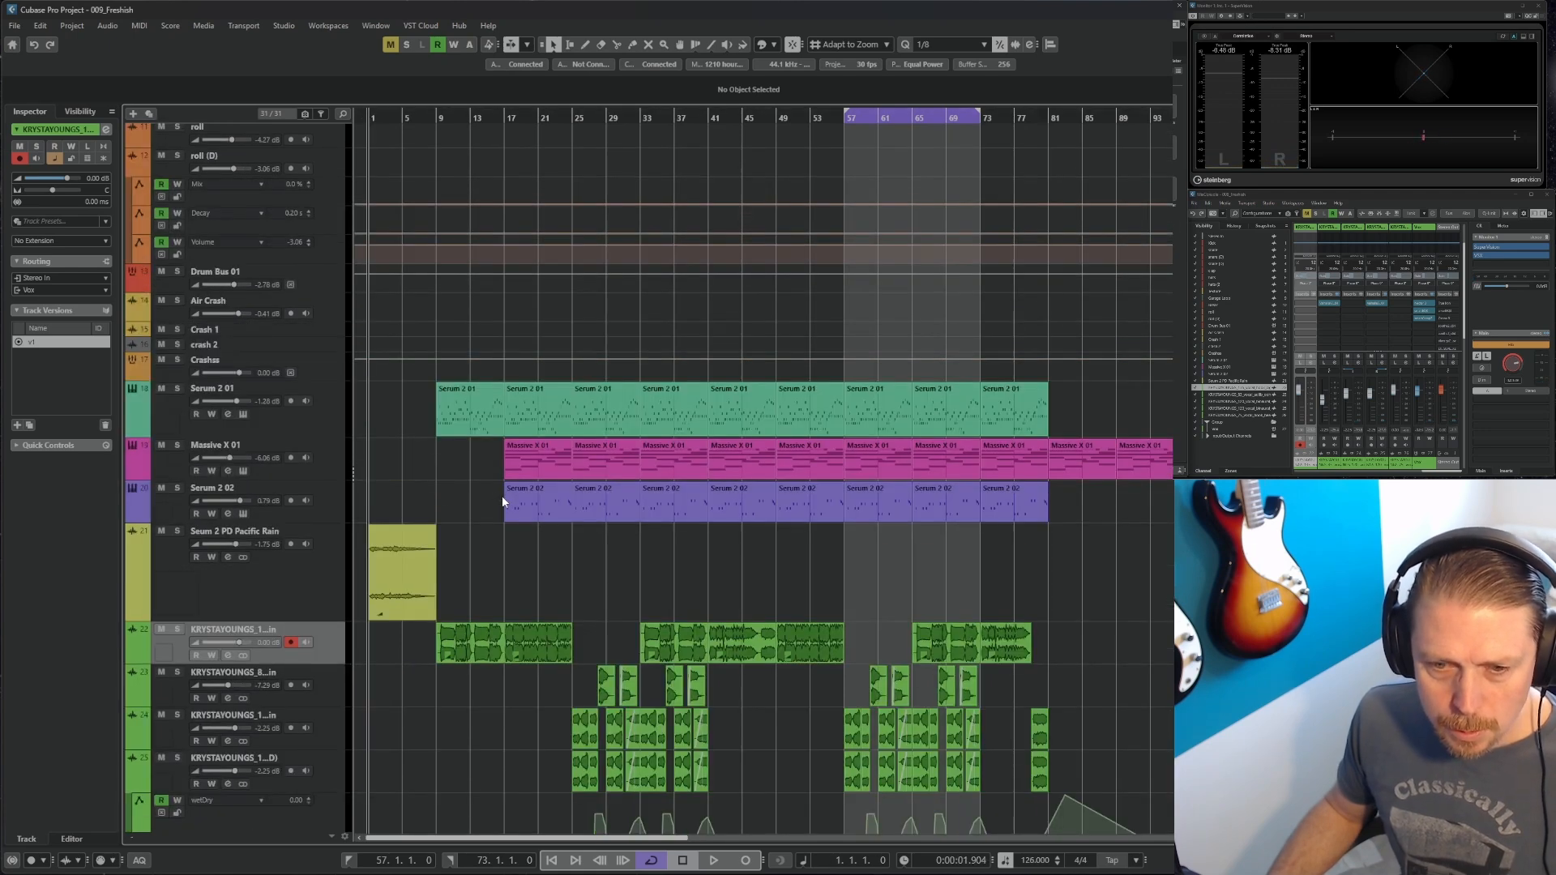
key(space)
click(501, 606)
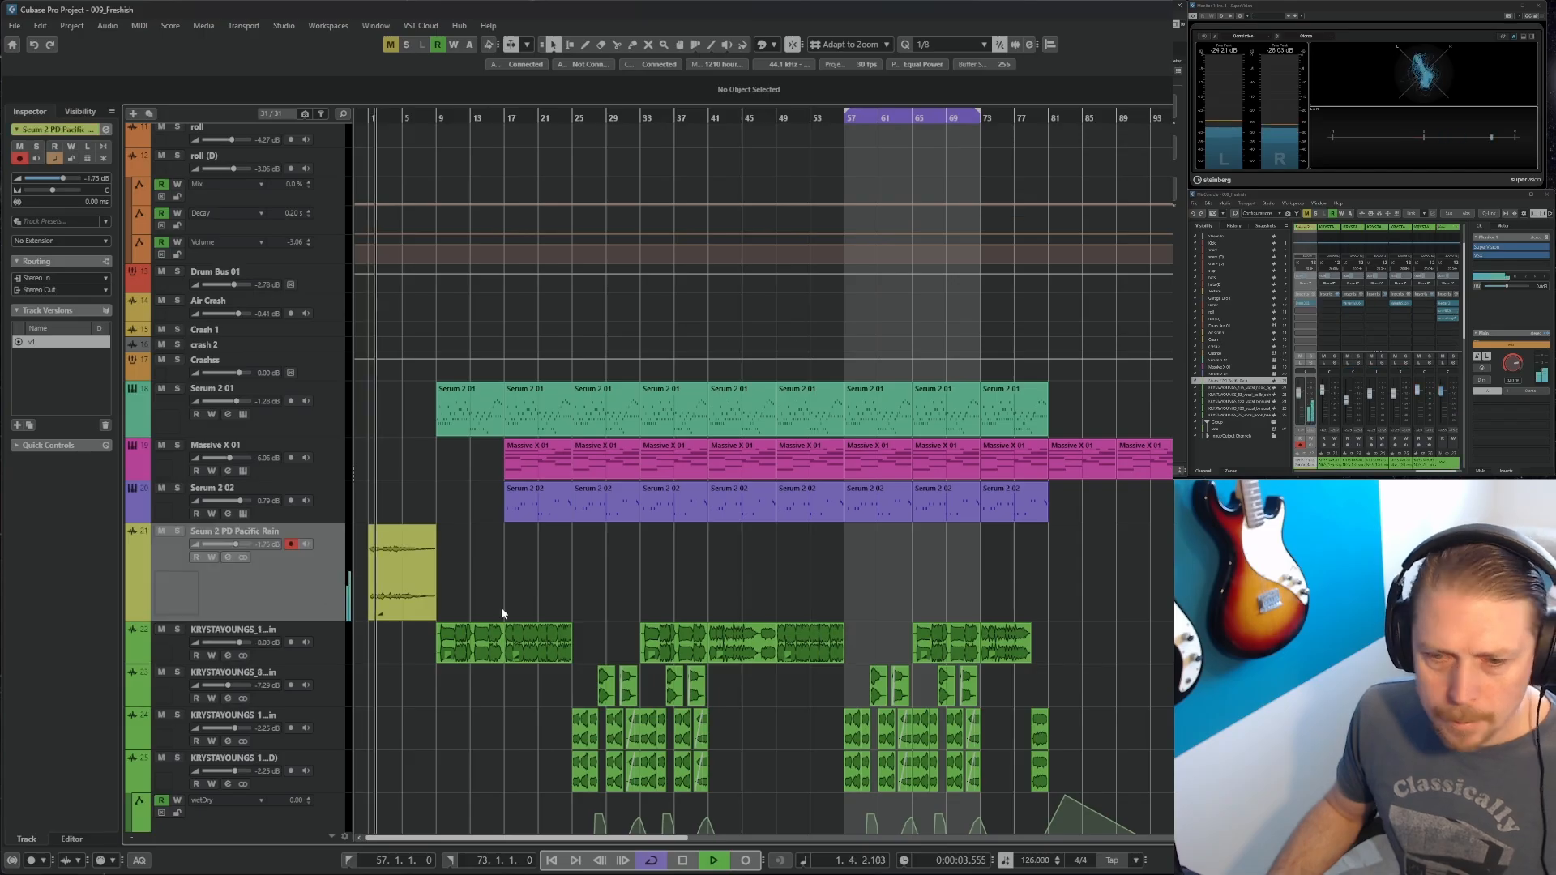
click(1306, 305)
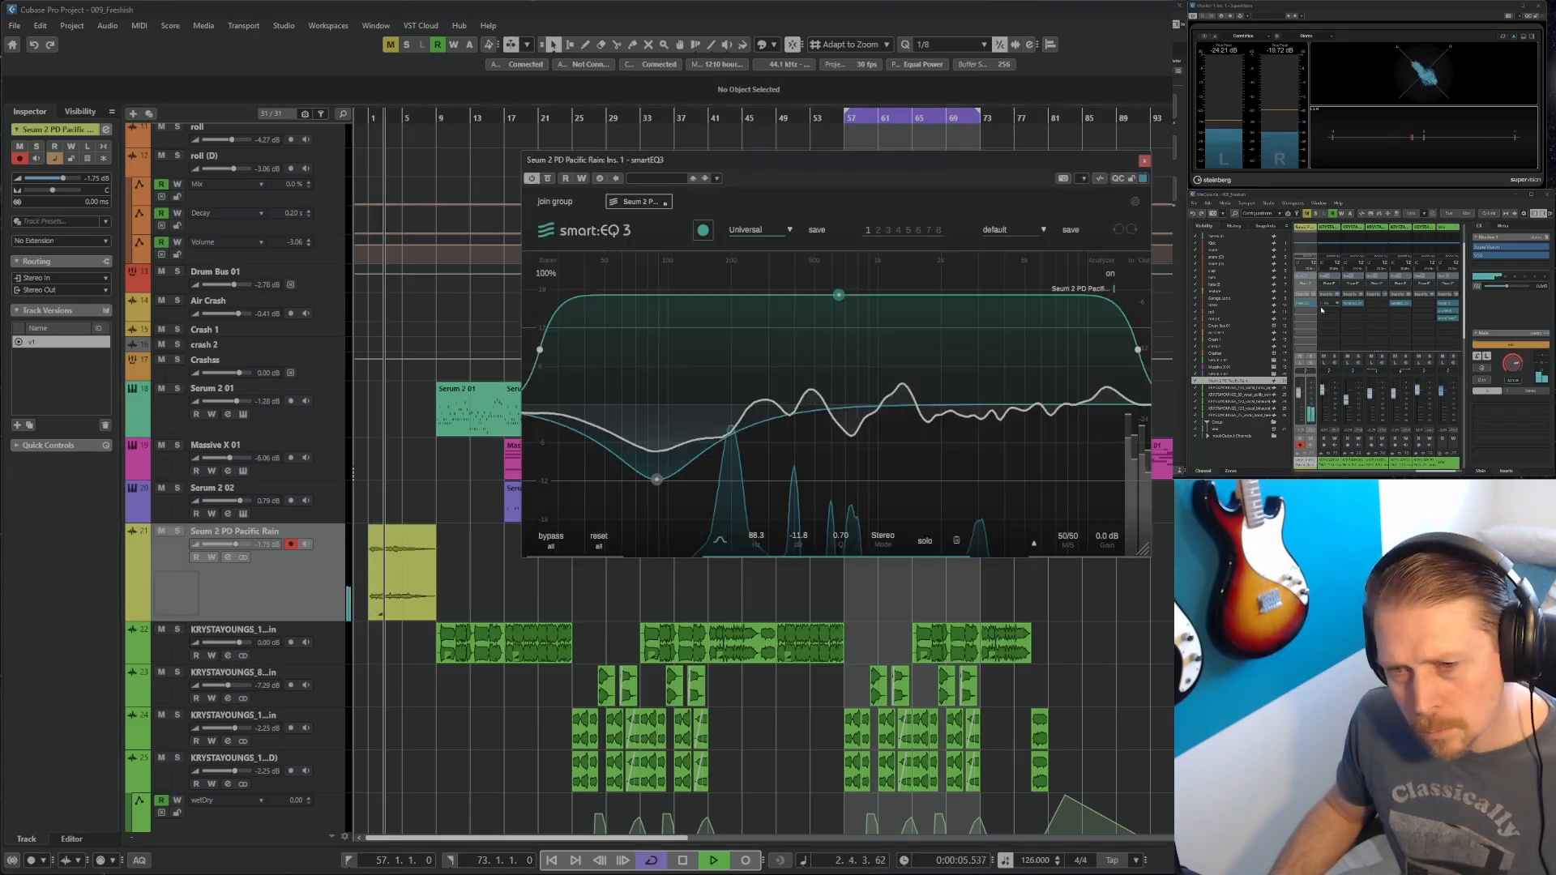
drag(736, 135, 707, 128)
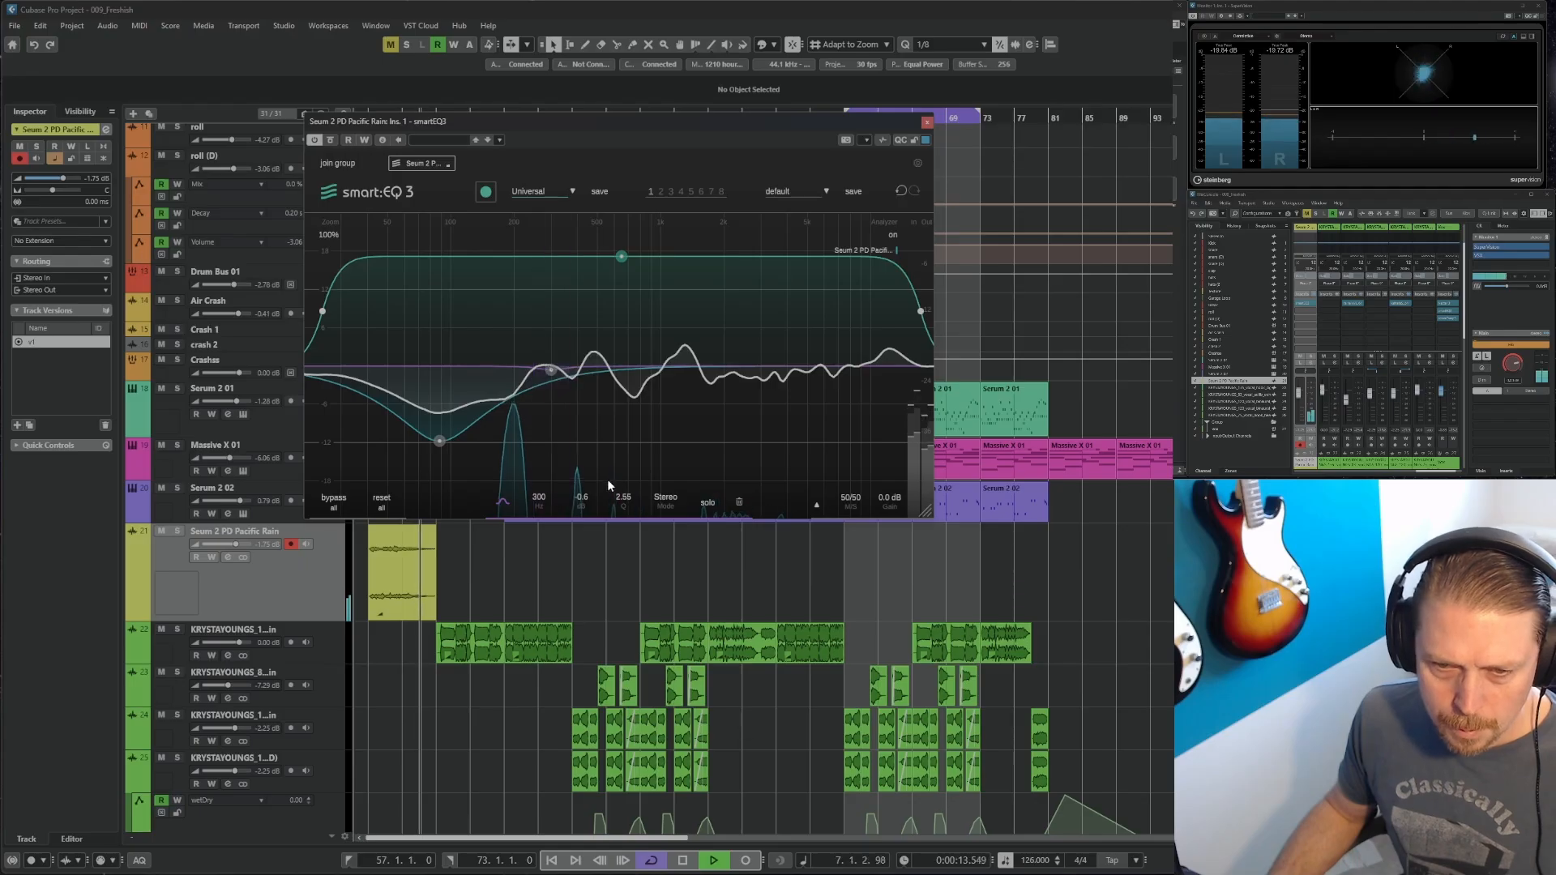
Cut the 300 Hz band of the Pacific Rain smart:EQ 3 to -5.0 dB with Q 2.55 and move its window aside
scroll(586, 499, down, 5)
scroll(587, 499, down, 2)
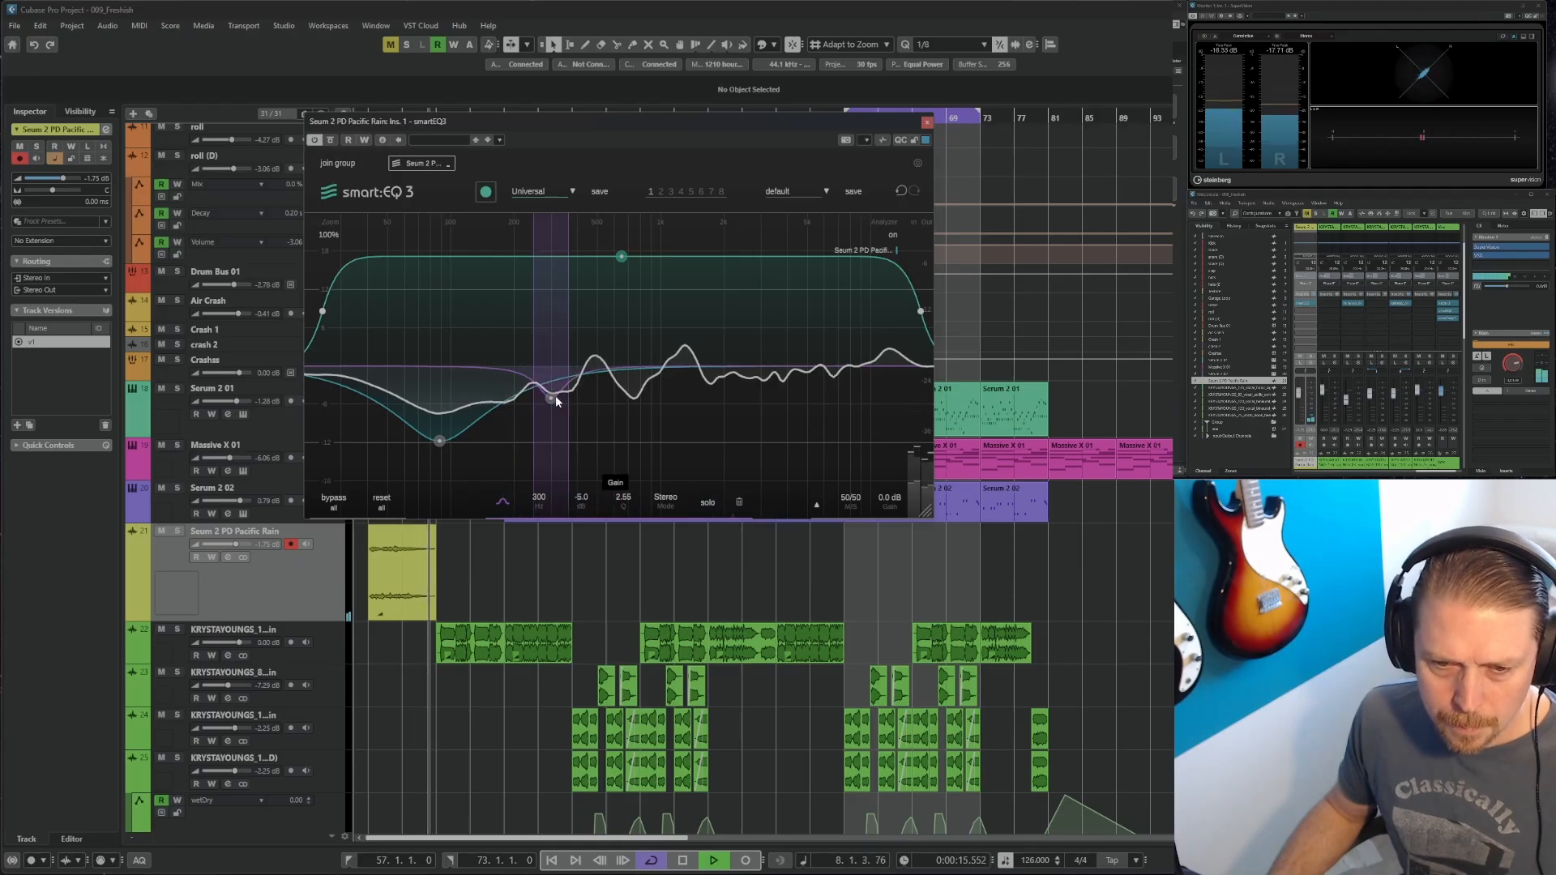
drag(586, 122, 824, 158)
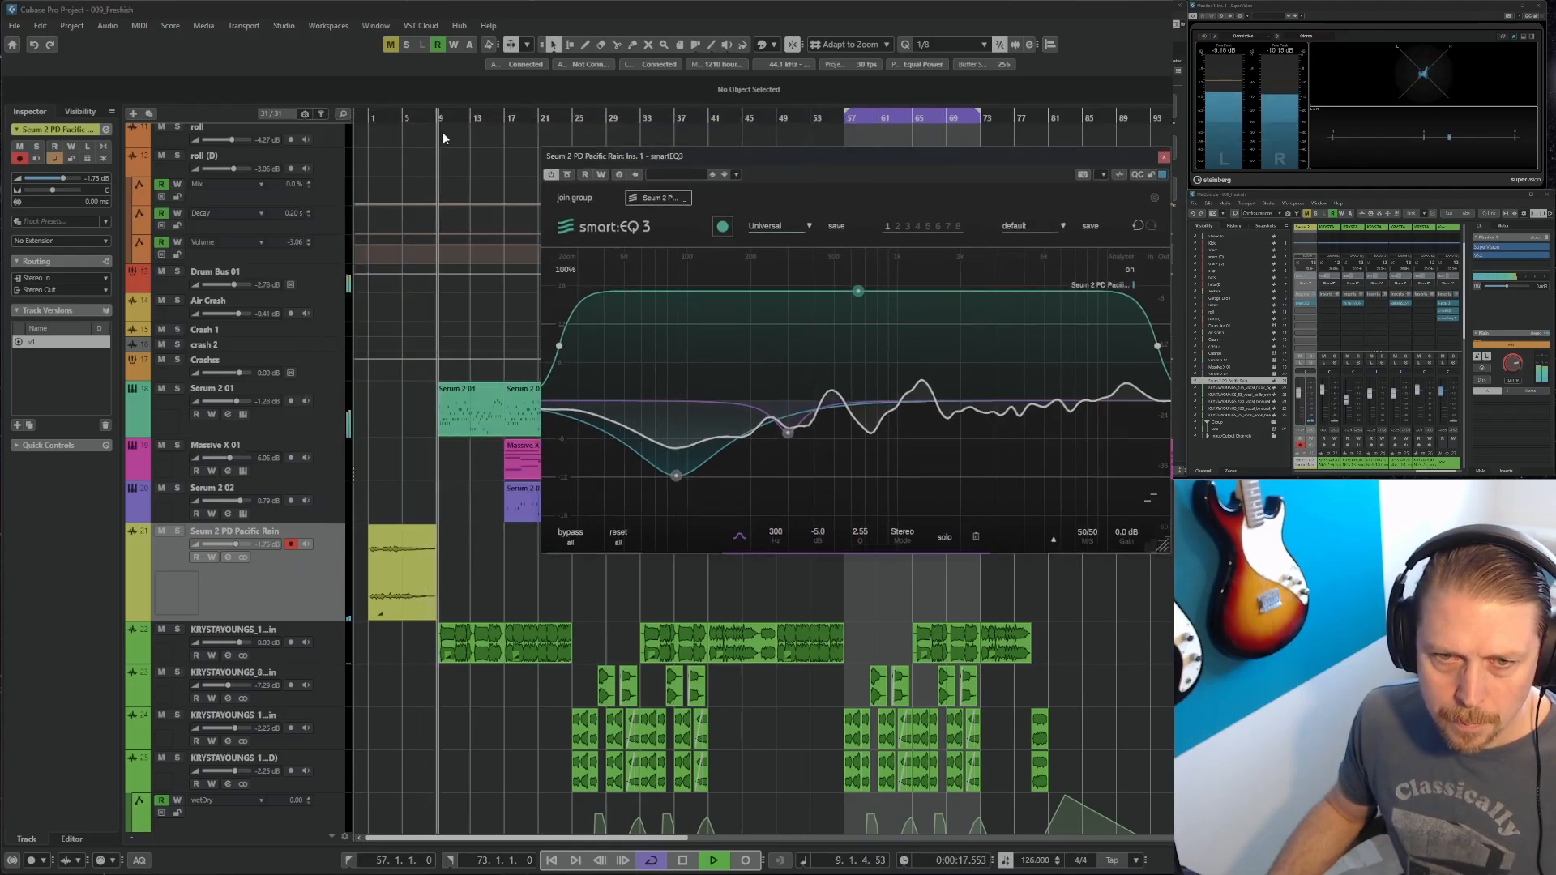
Replay from bar 1, deepen the Pacific Rain 300 Hz cut to -12.4 dB and close the smart:EQ 3
click(367, 118)
key(space)
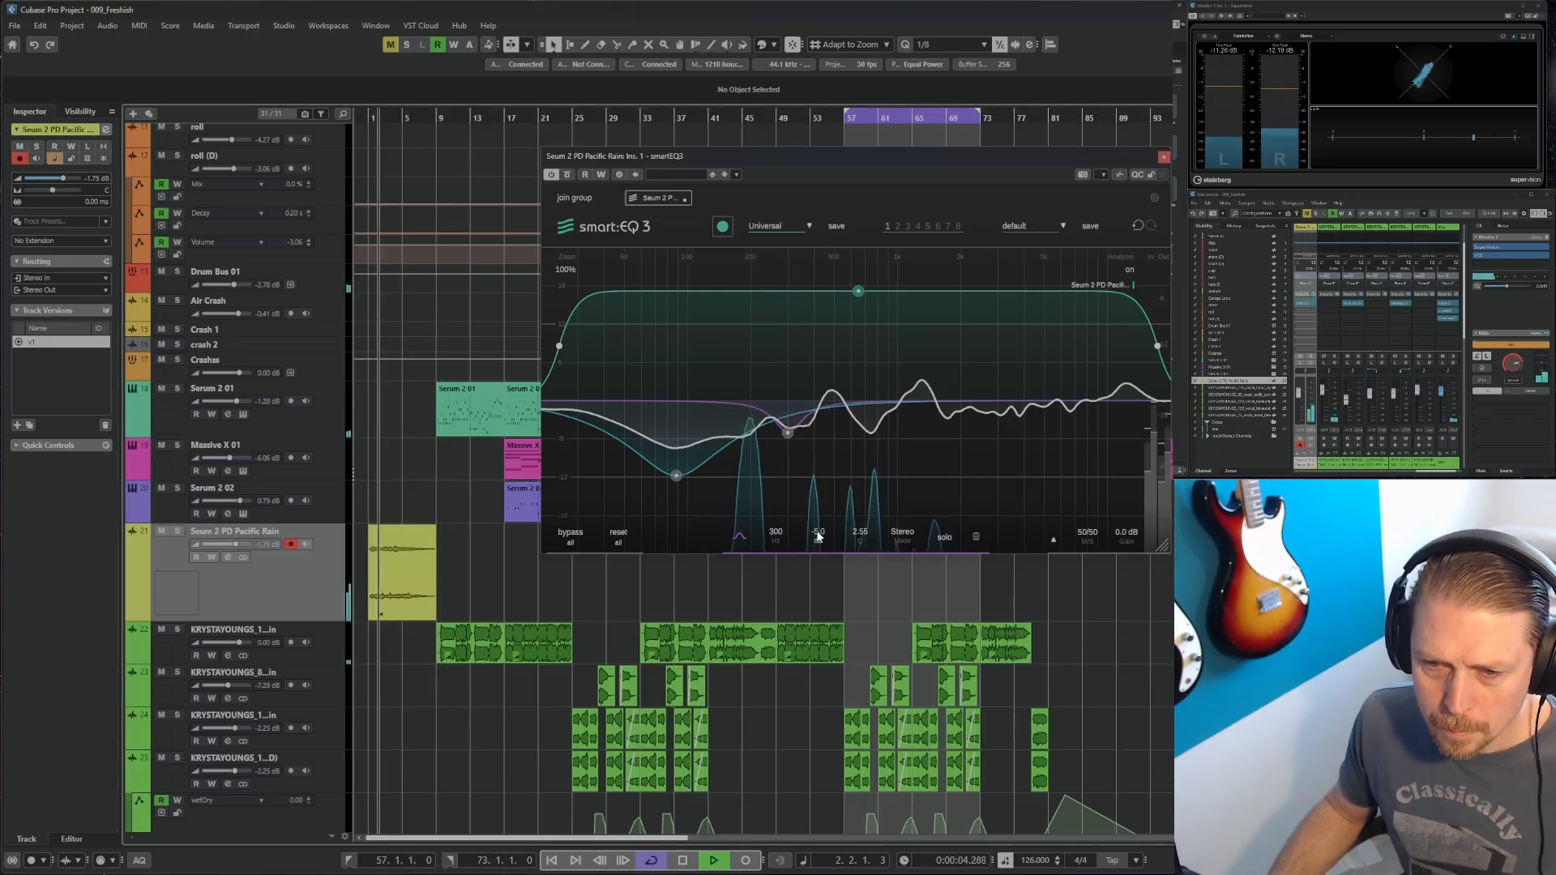
scroll(818, 534, down, 5)
scroll(818, 533, down, 2)
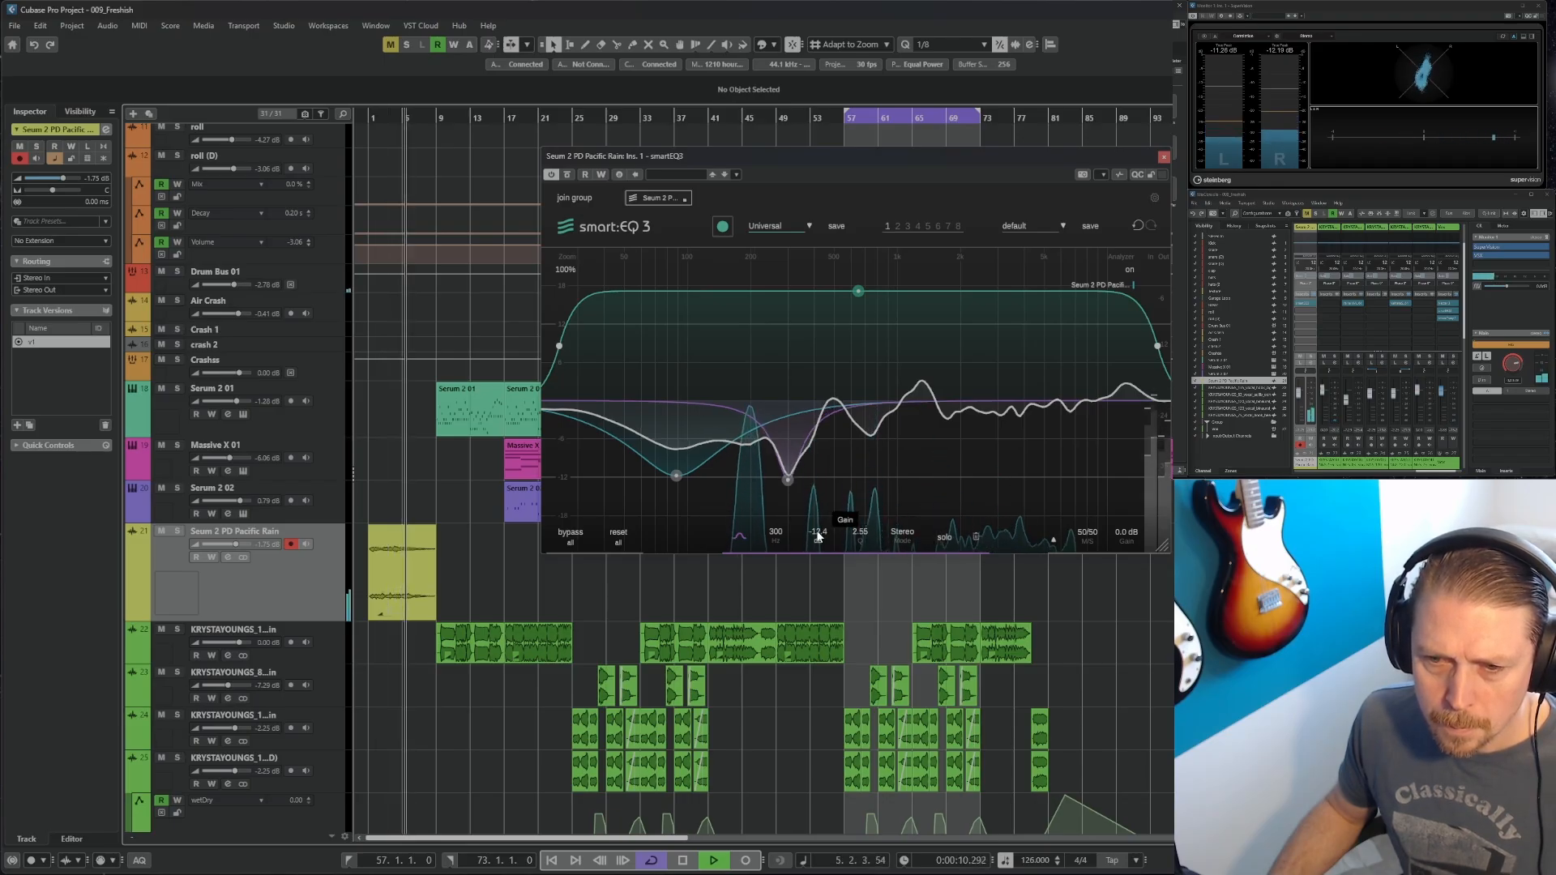
click(1164, 160)
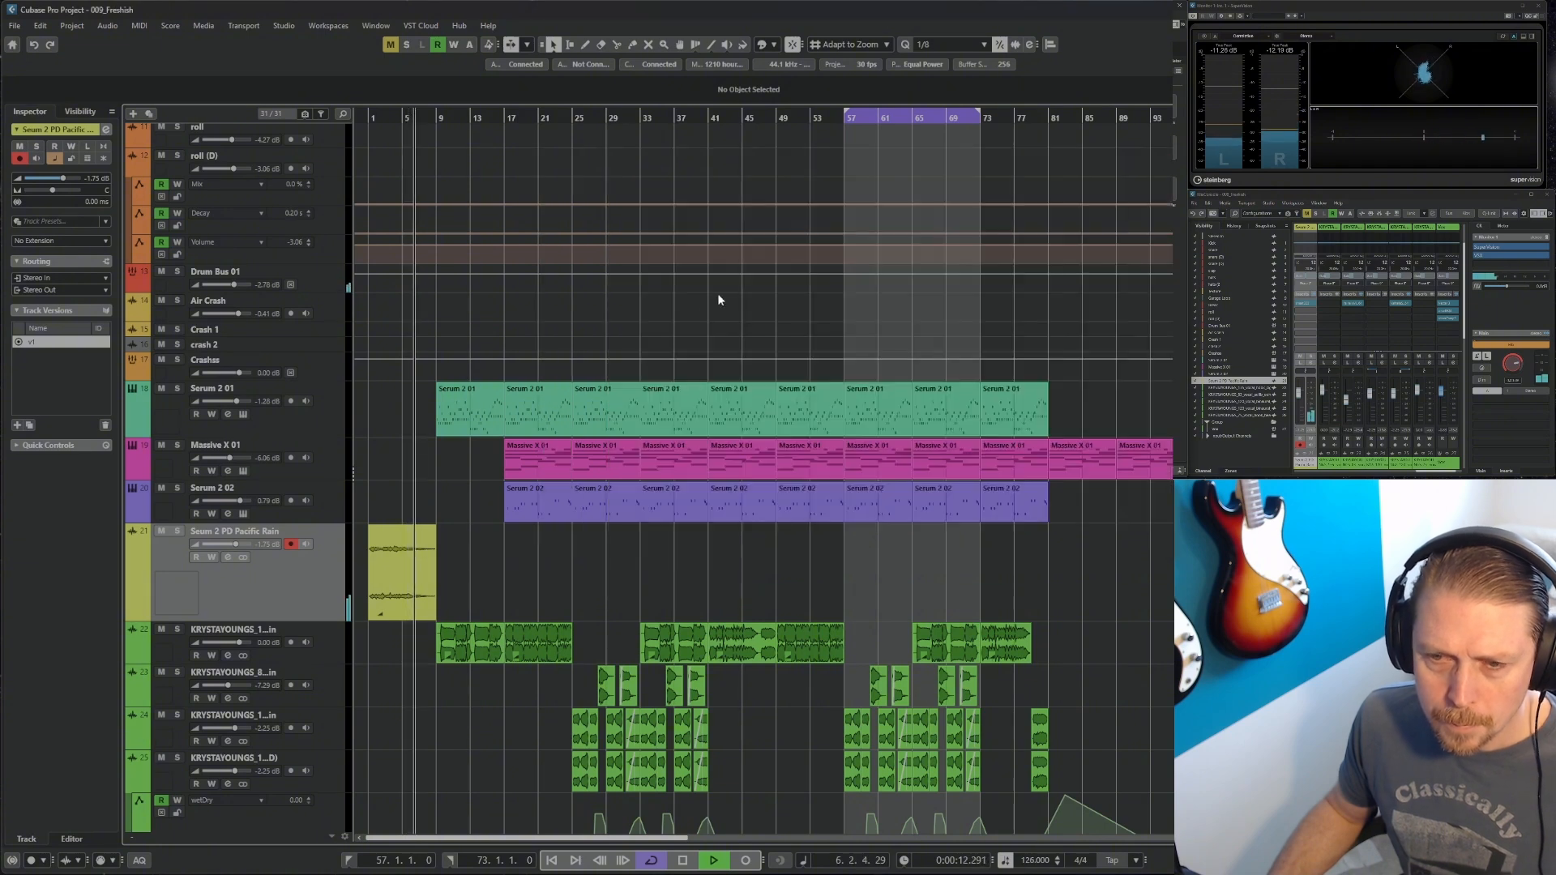
Play from bar 81, select the vocal hook on track 26 and set the cycle range to its clip, bars 81 to 97
key(space)
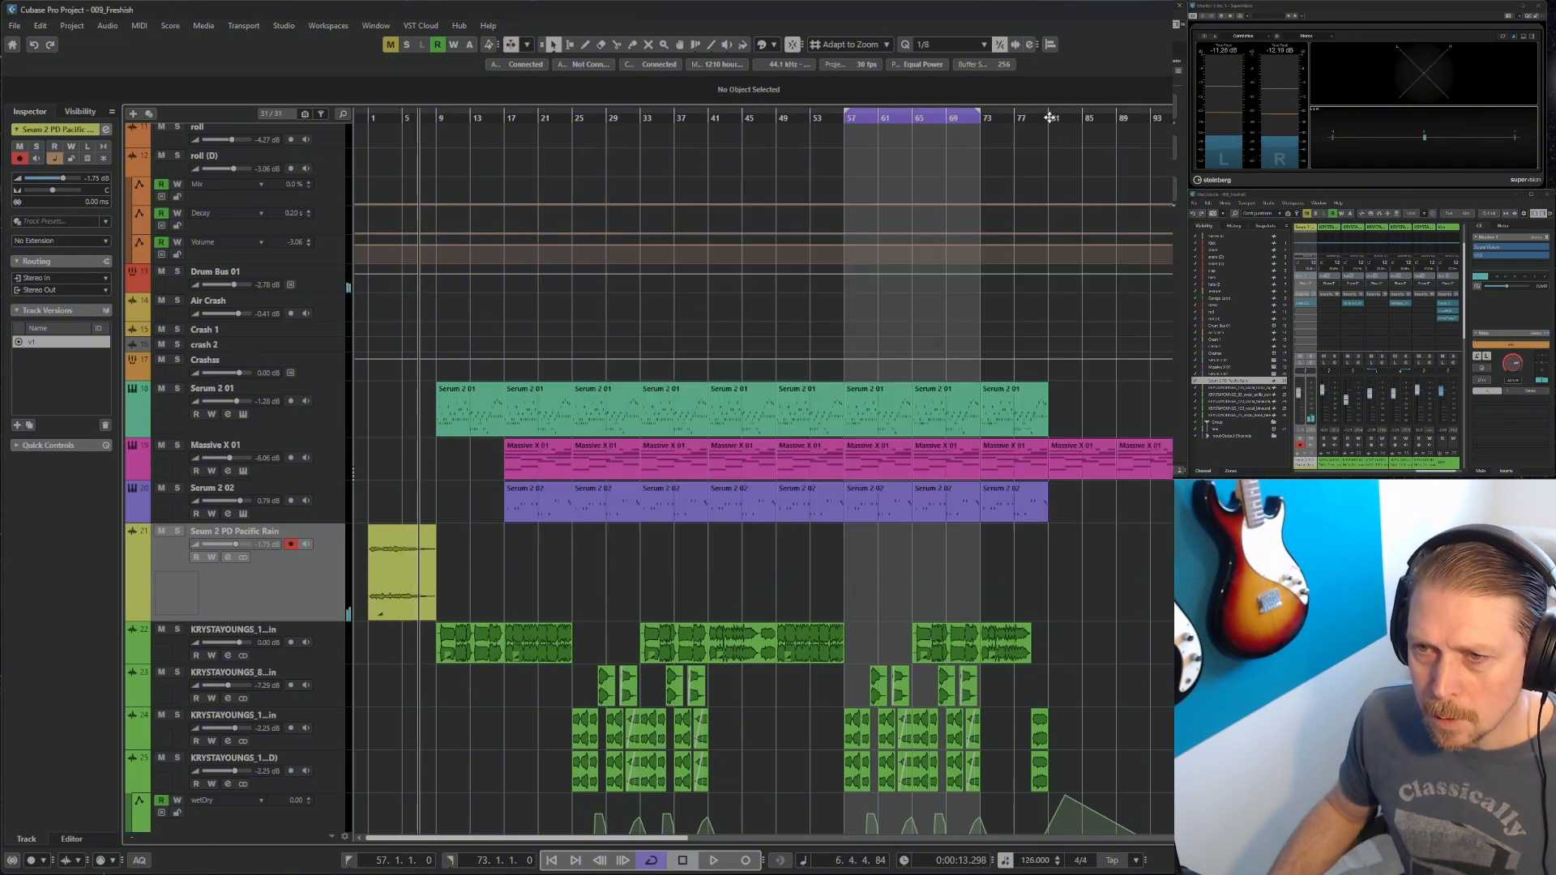
click(1050, 119)
key(space)
scroll(1135, 523, down, 3)
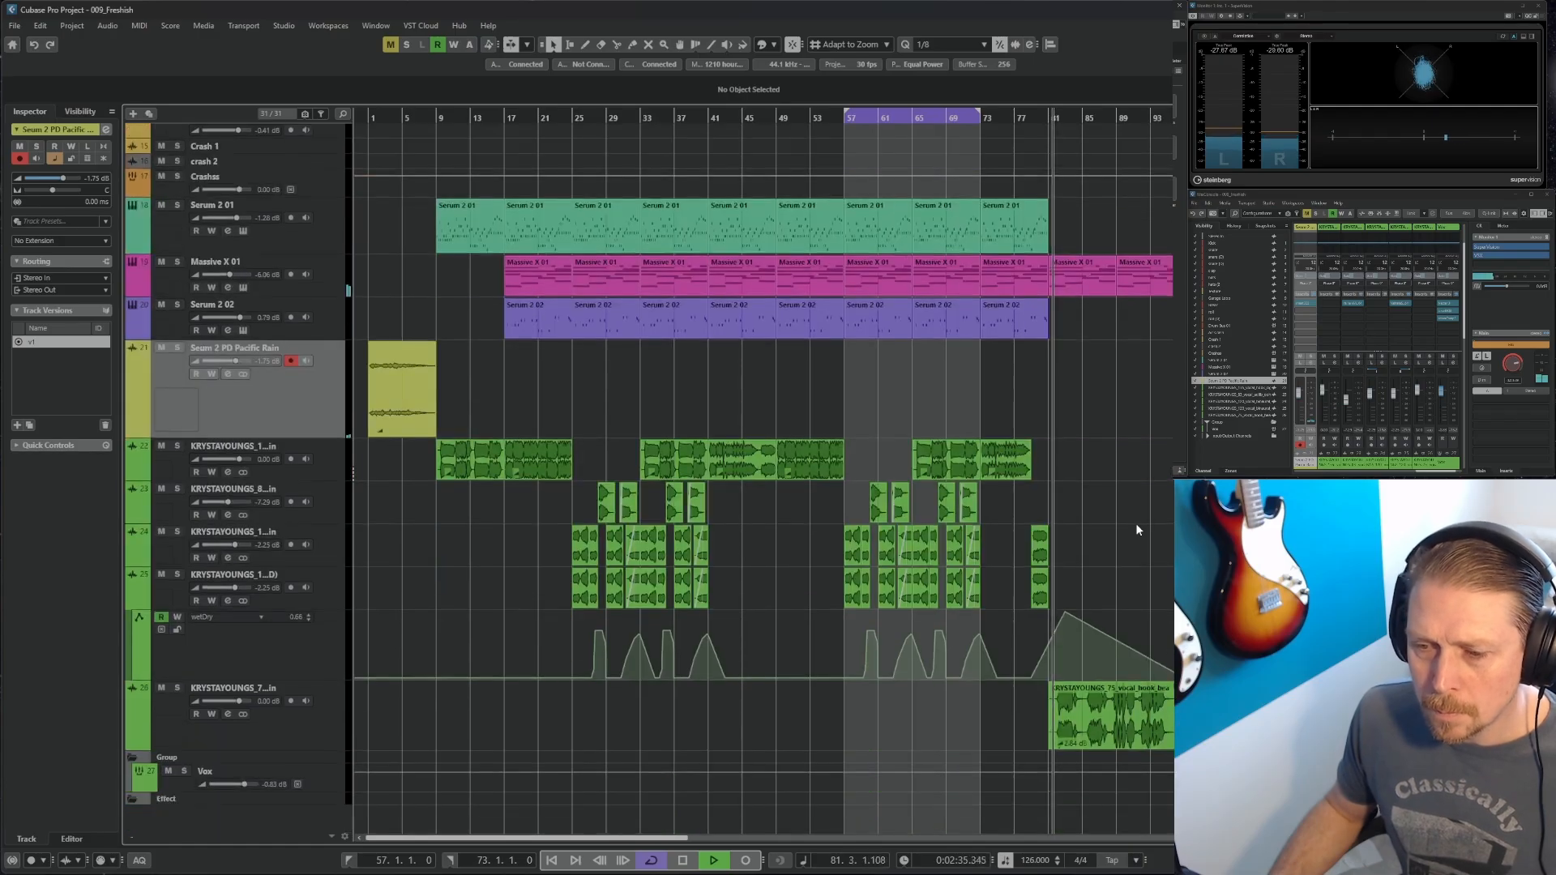
click(297, 740)
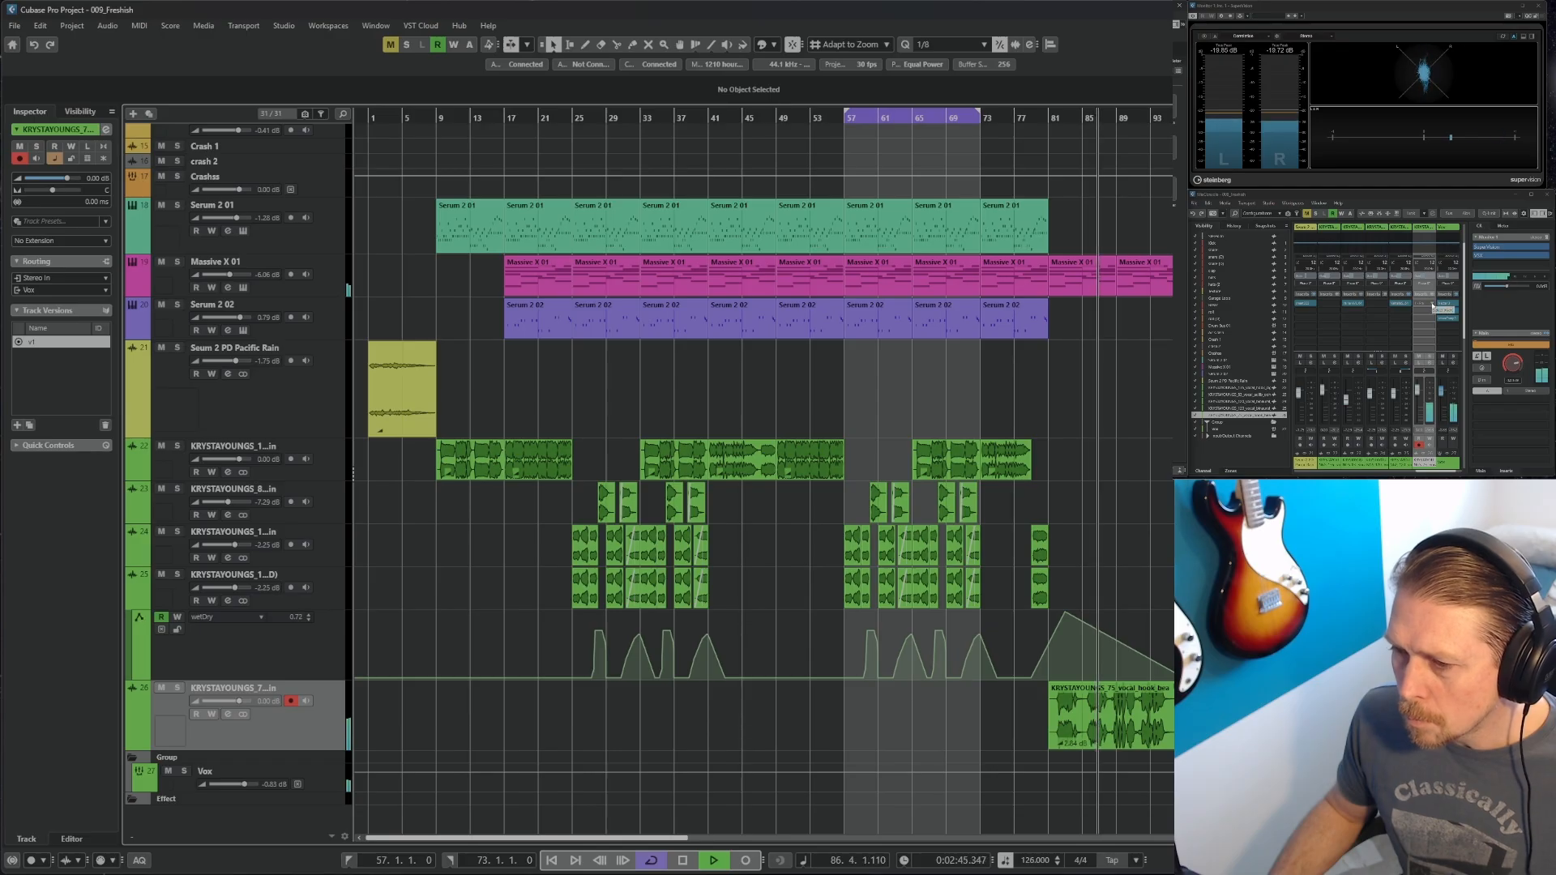
click(1140, 727)
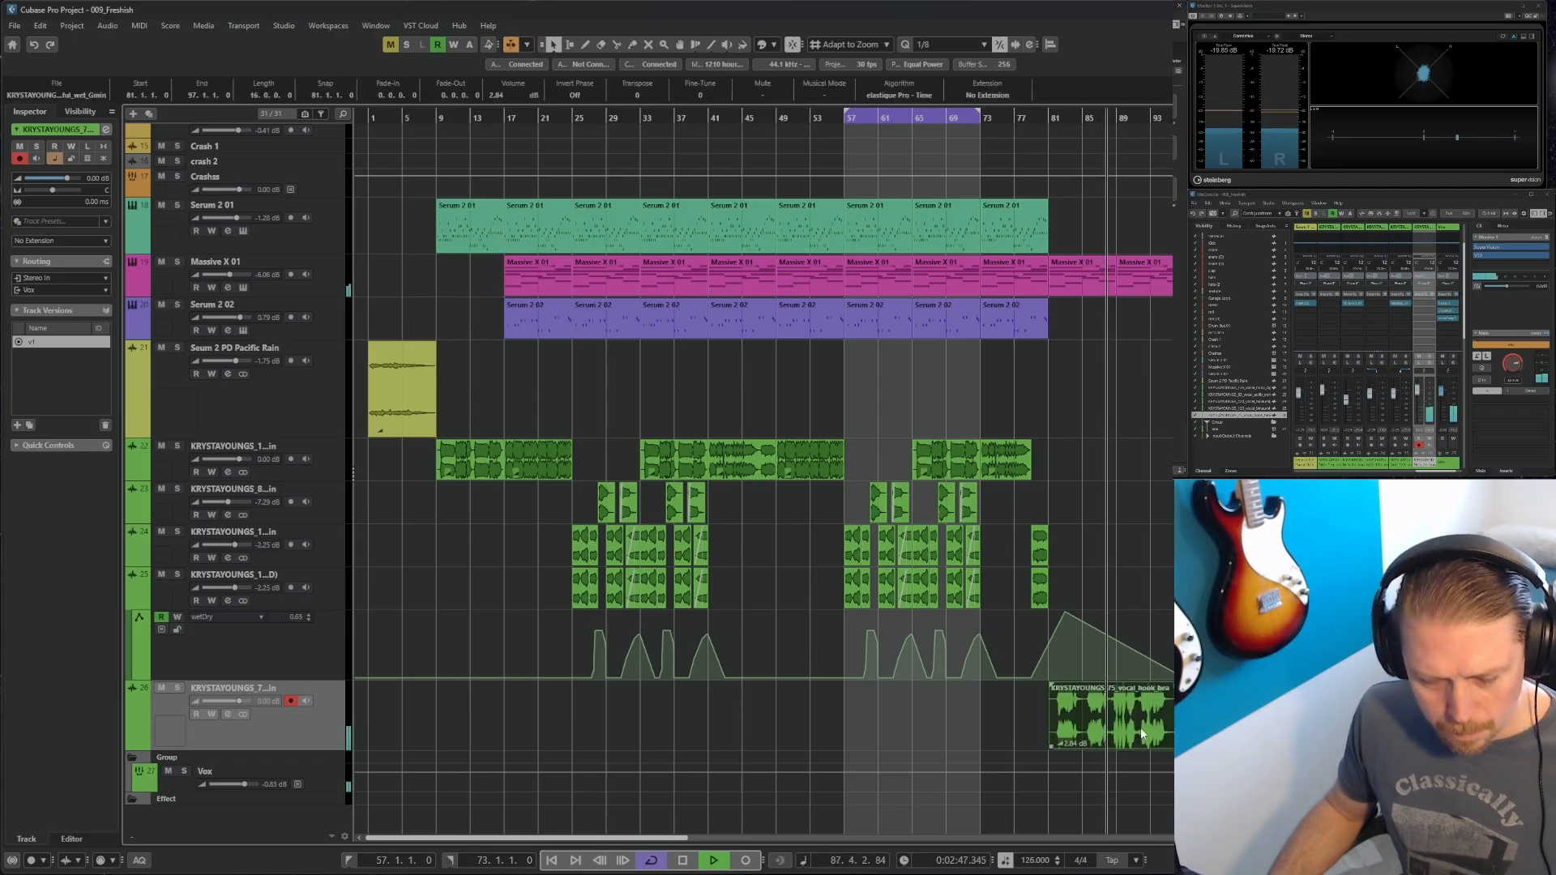
key(p)
key(space)
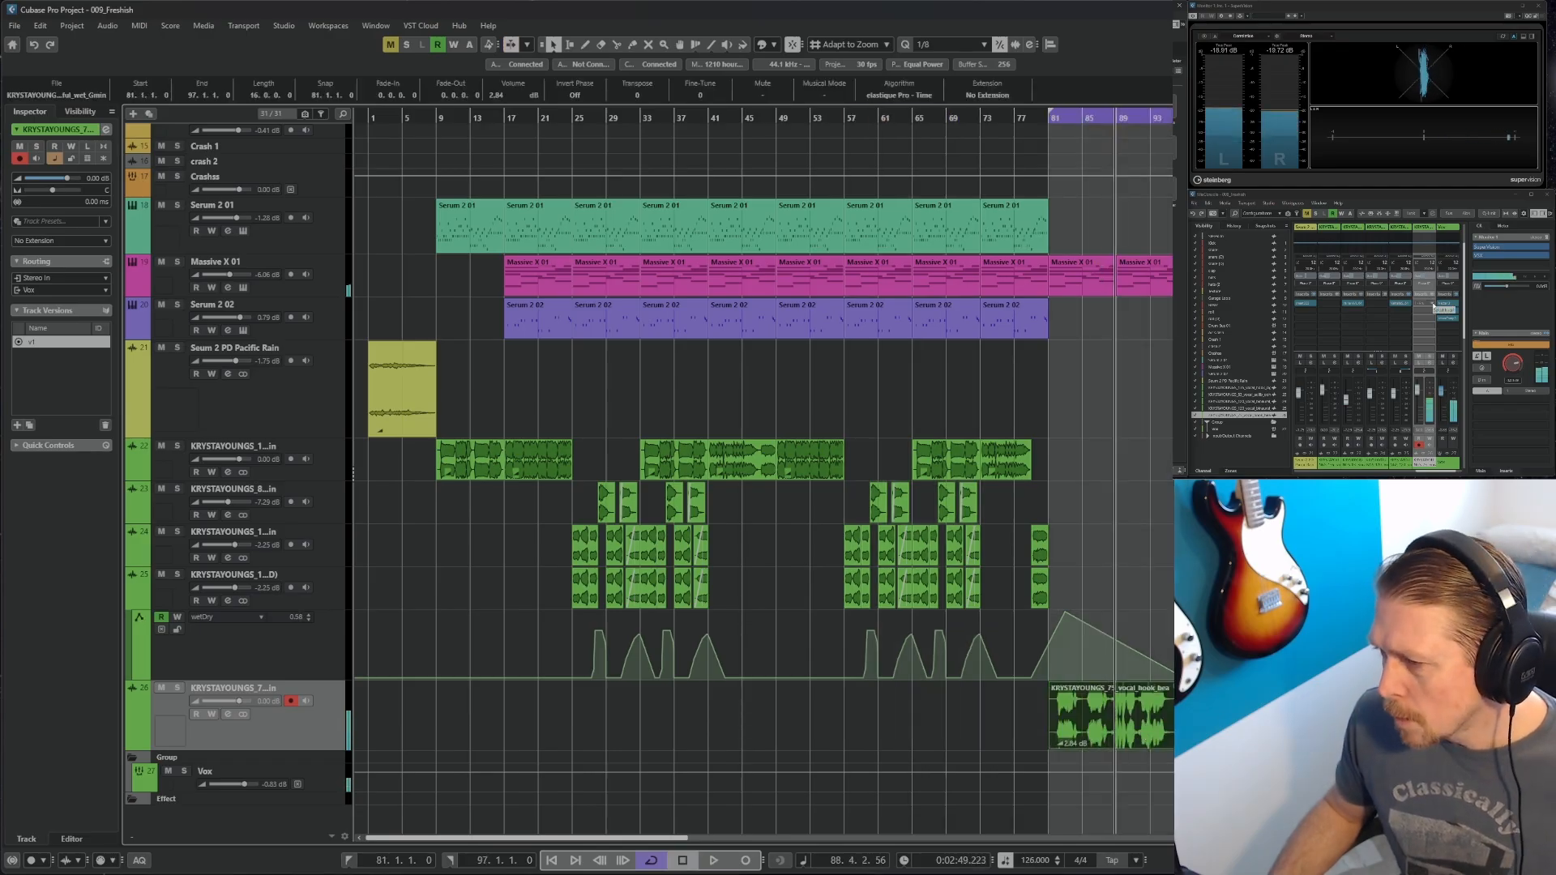
Insert smart:EQ 3 with the Vocal High profile on the vocal hook track 26 and turn on its analyzer
click(1433, 306)
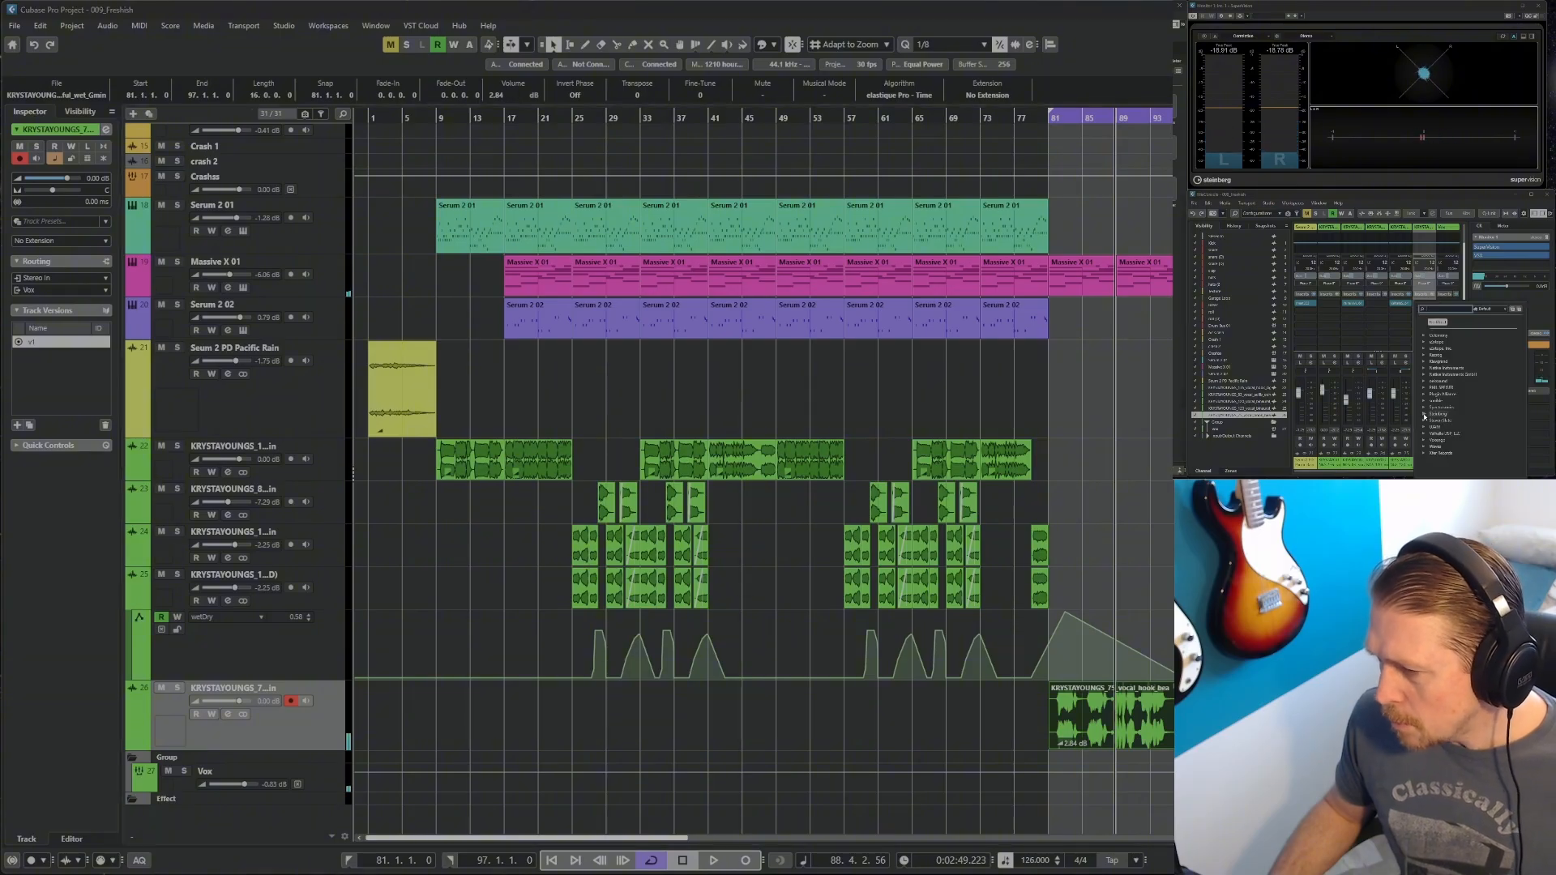
click(1424, 401)
click(1435, 418)
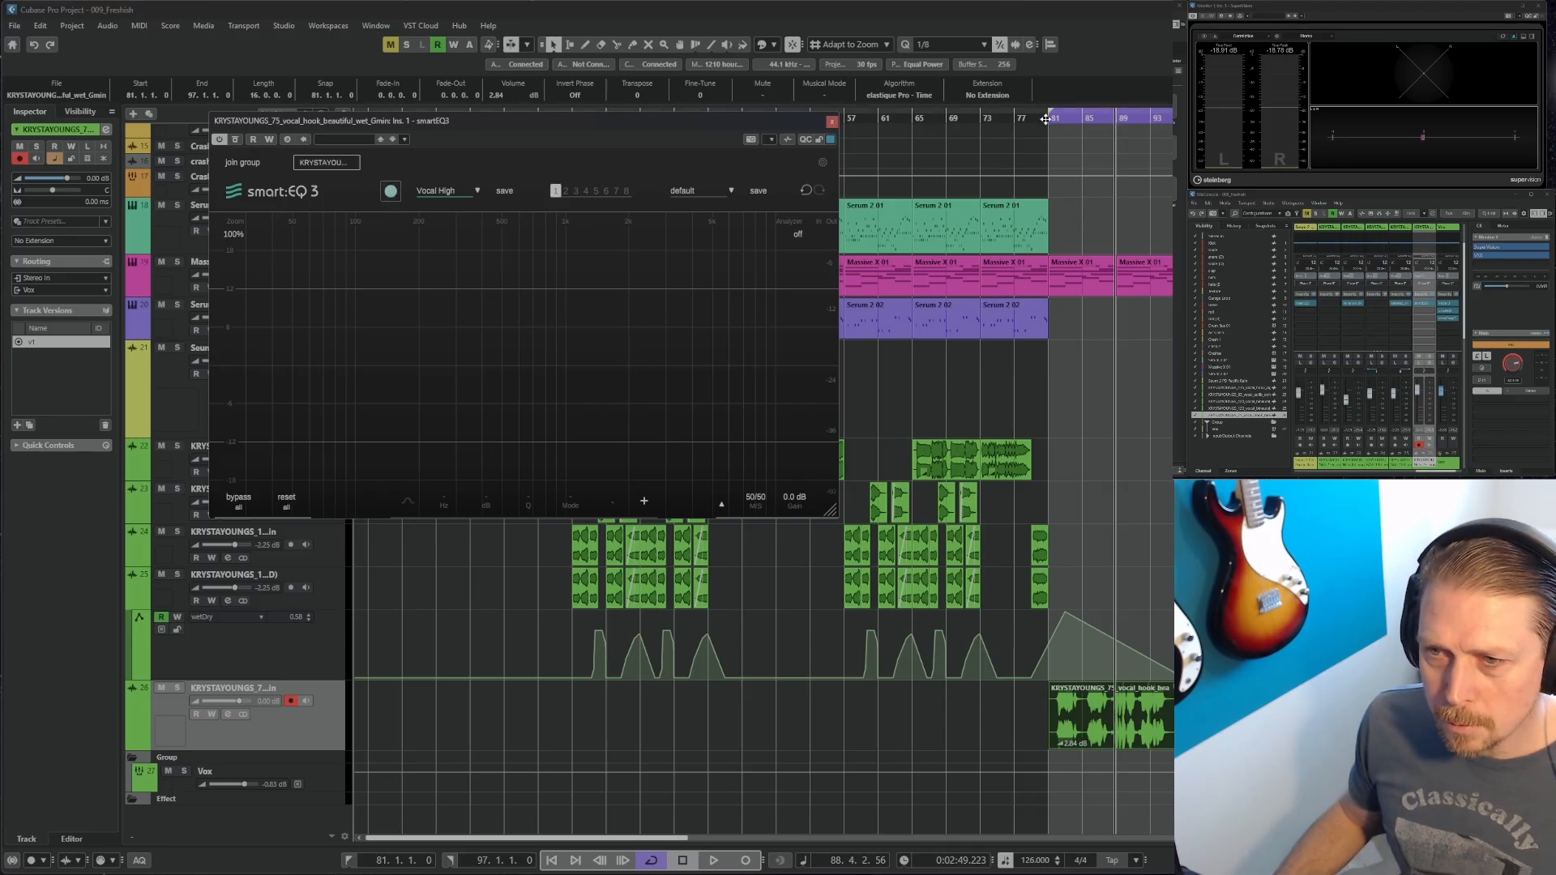
click(1101, 118)
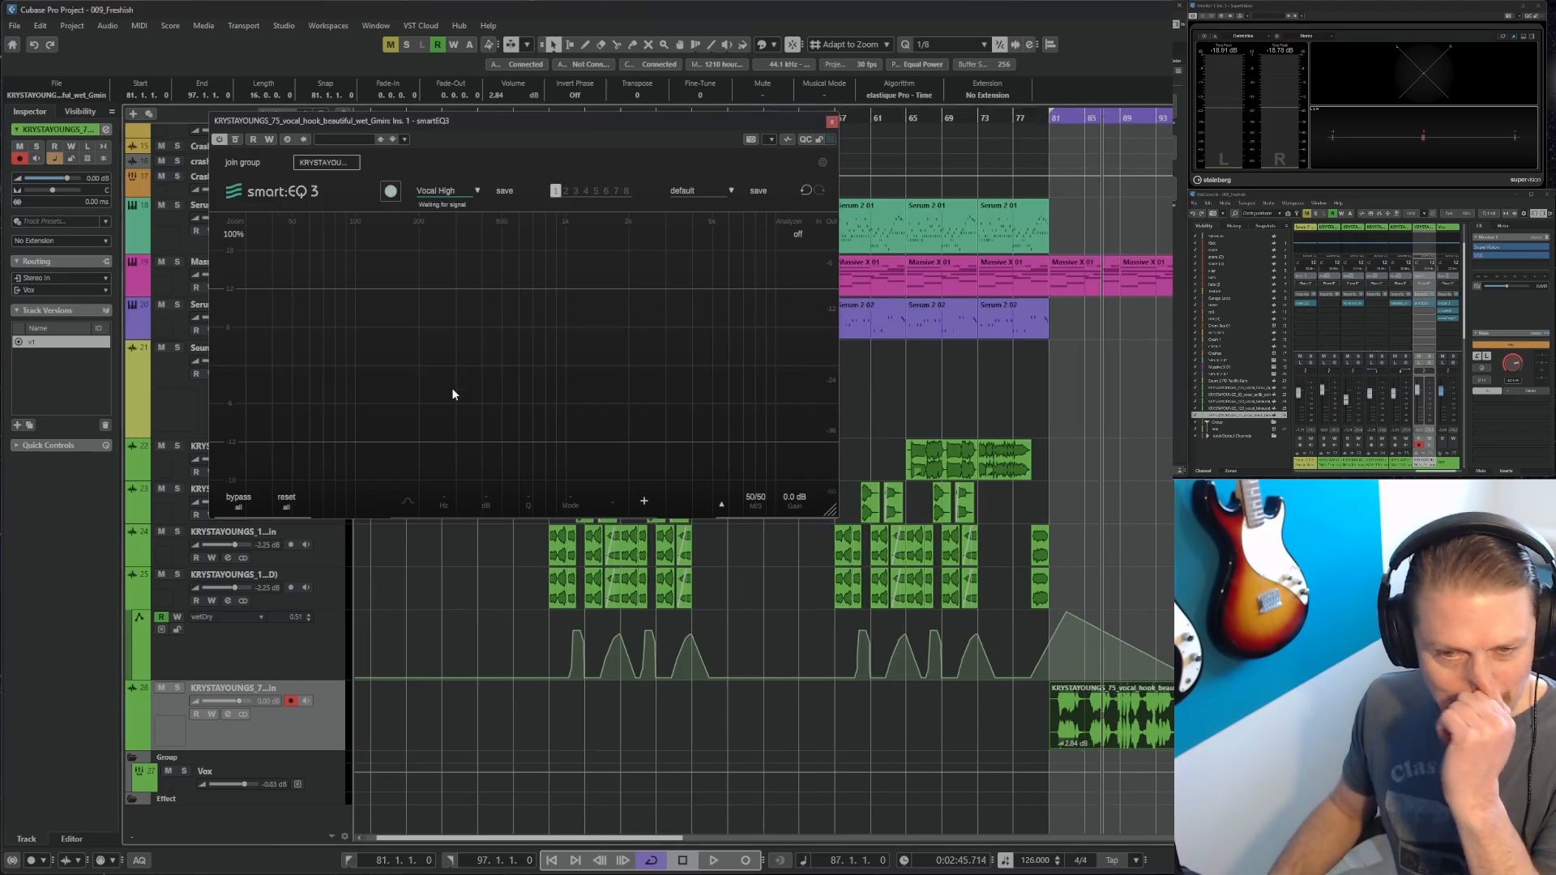
click(798, 236)
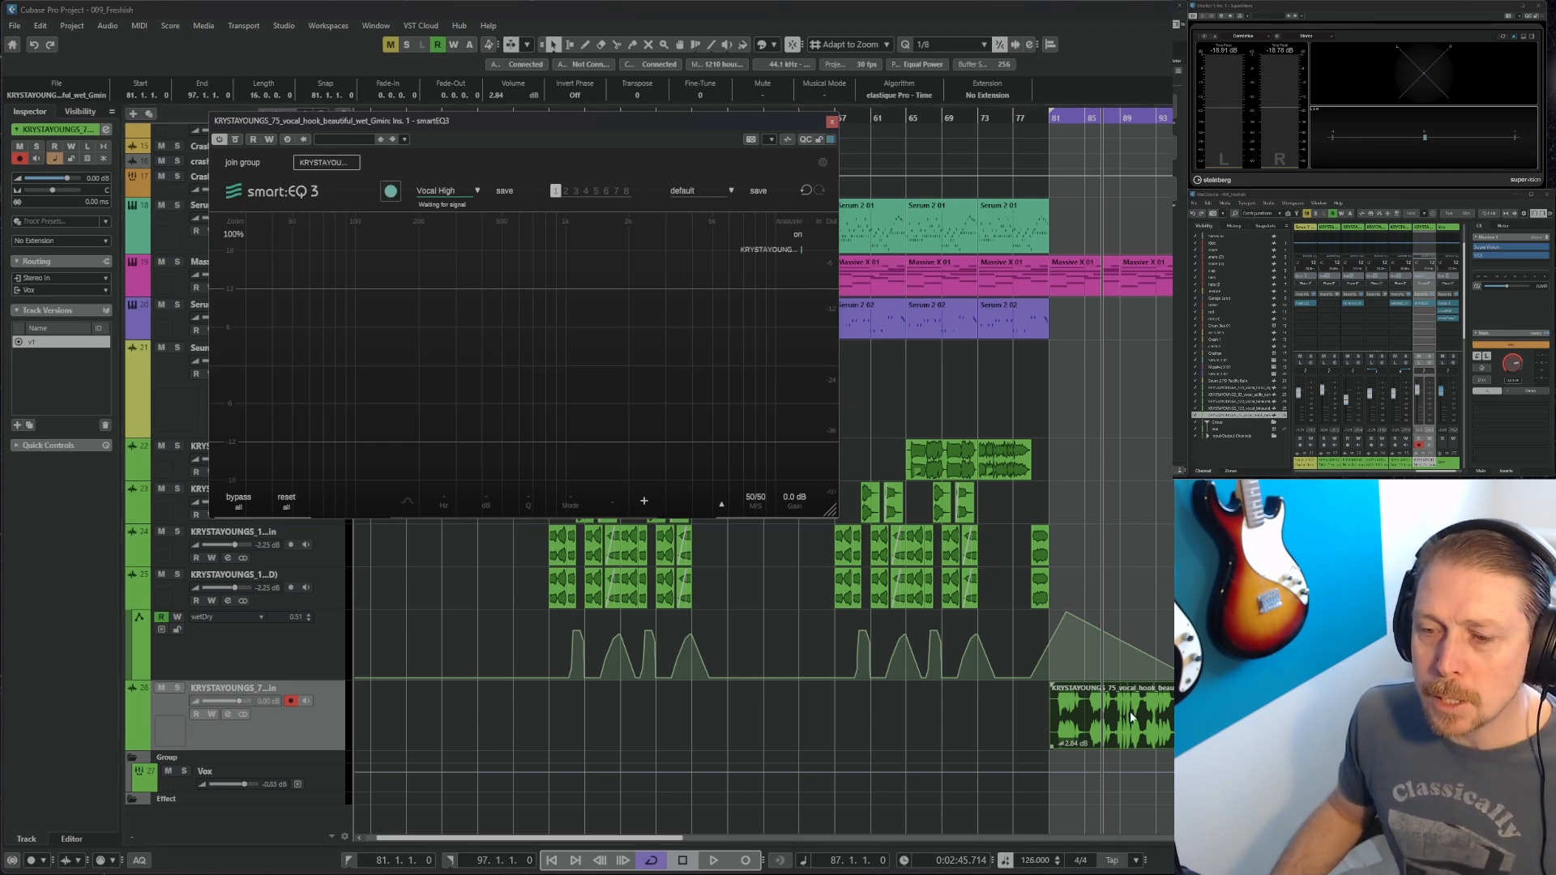
Play the vocal hook from bar 86 so smart:EQ 3 learns its smart filter
click(1093, 120)
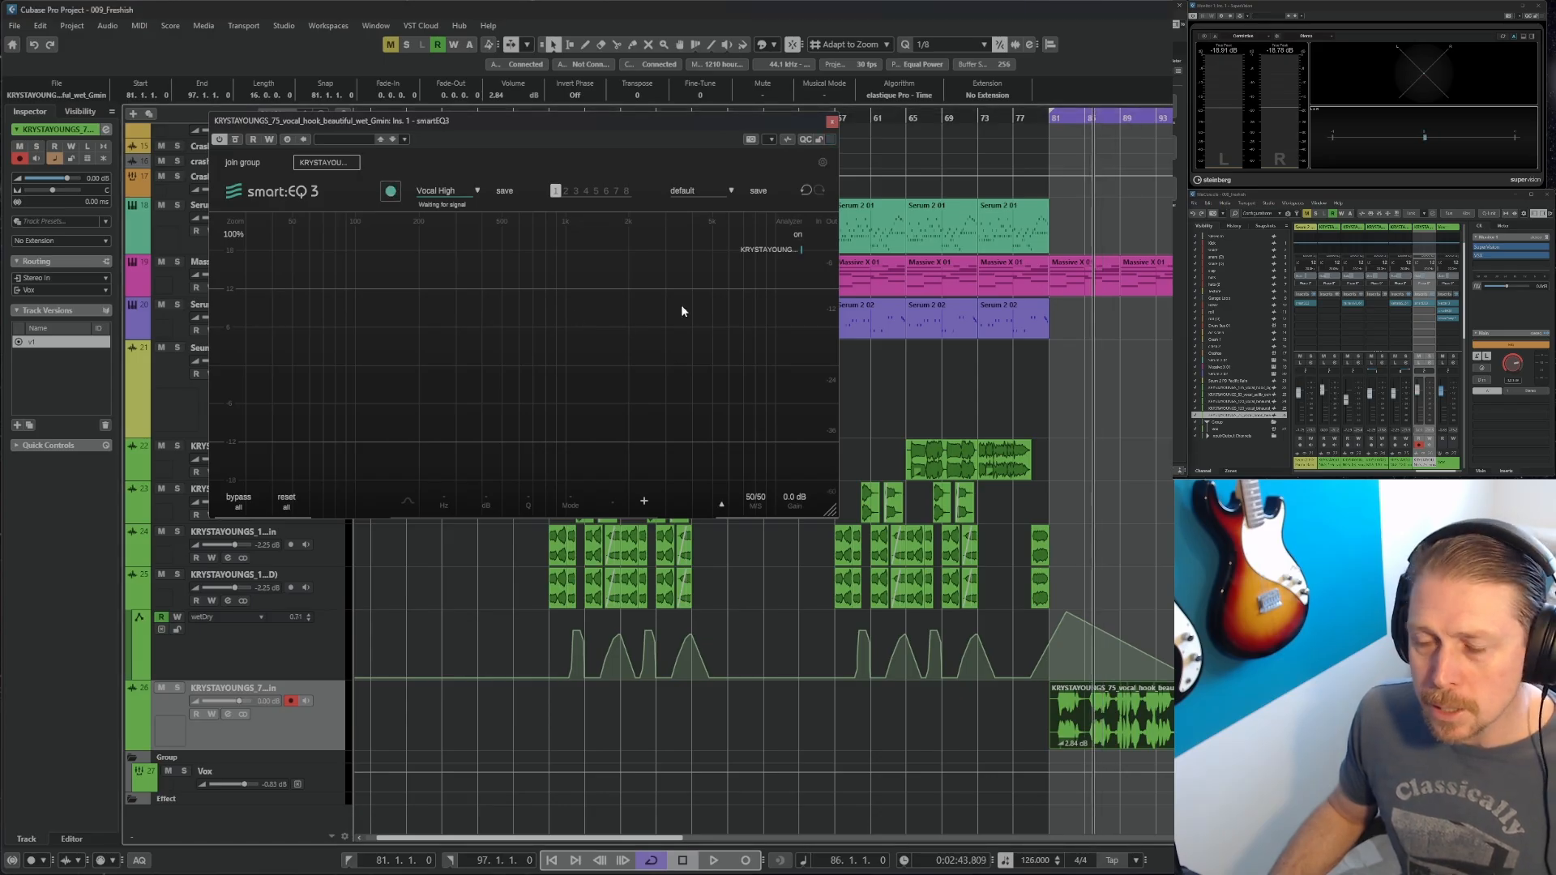
key(space)
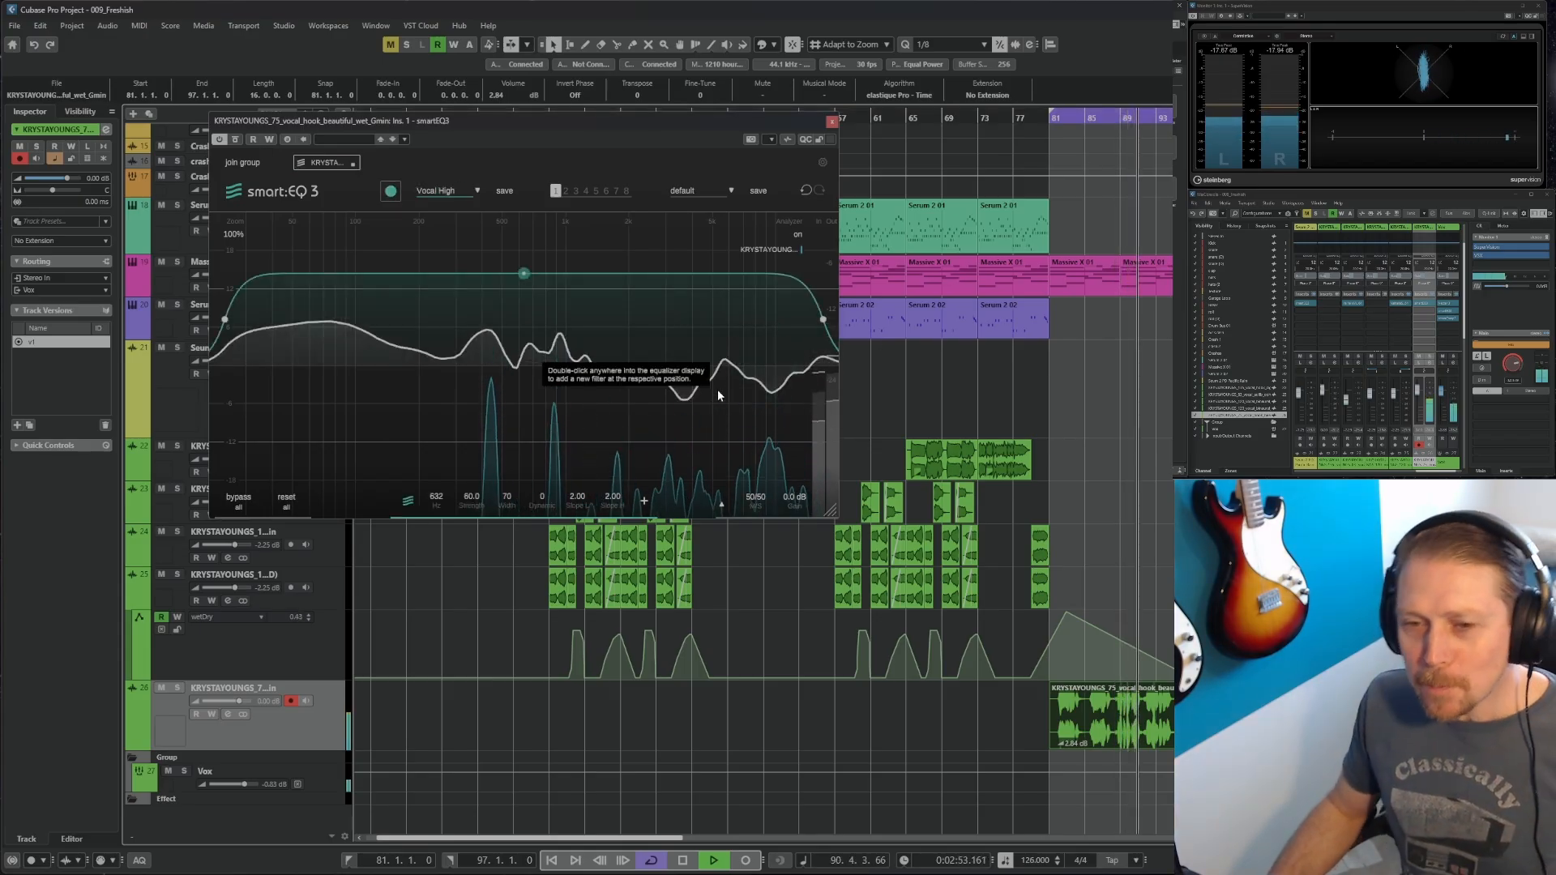
key(space)
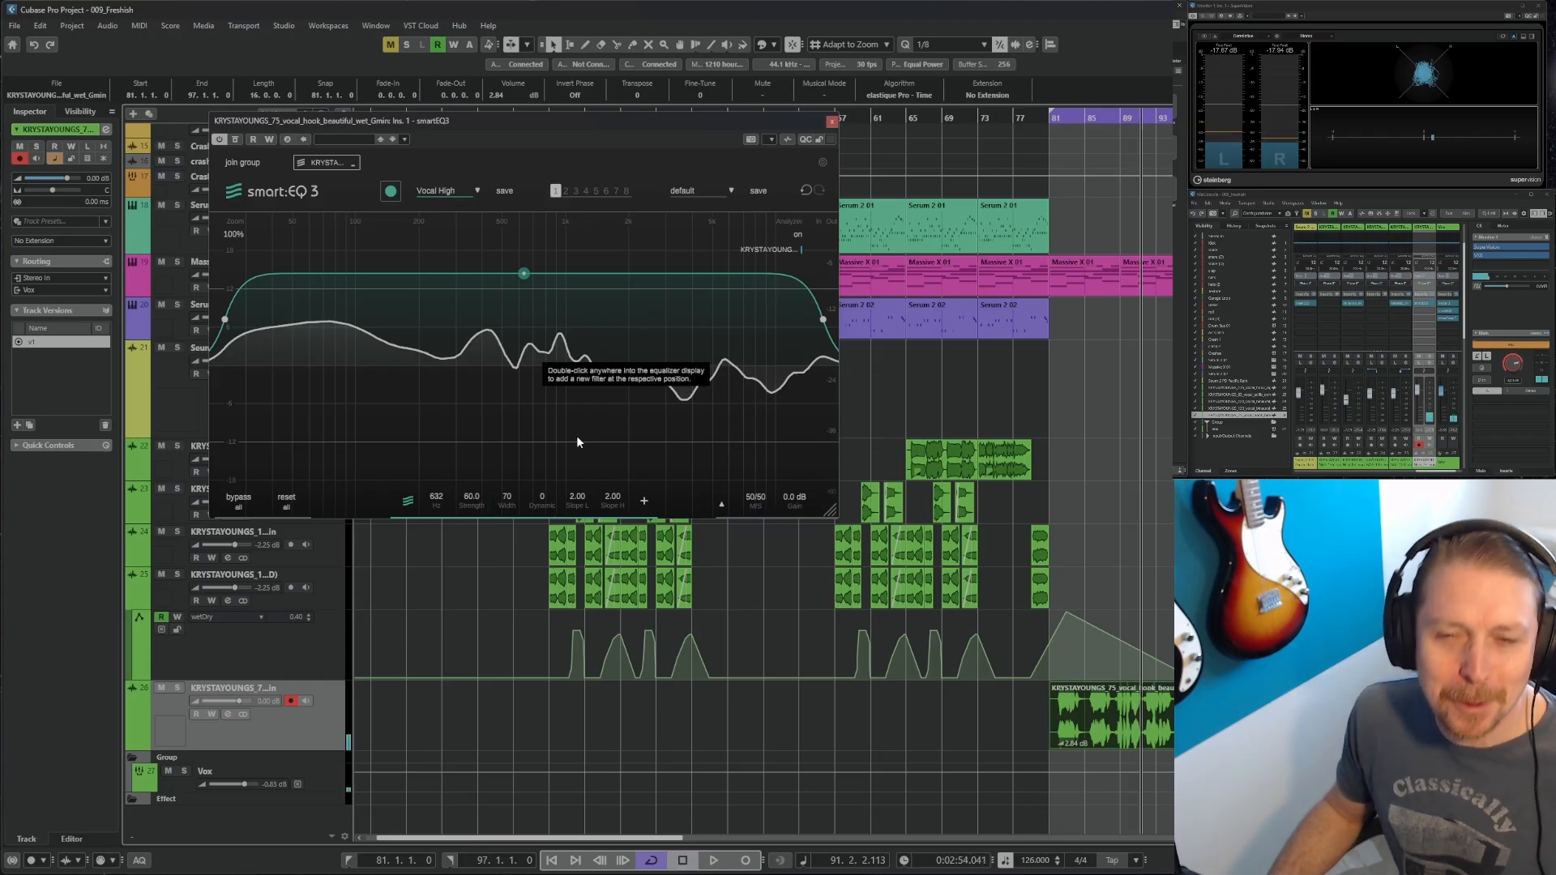
Add a low-cut filter to the vocal hook's smart:EQ 3 at 115 Hz with -9.0 dB and Q 0.70
double_click(356, 329)
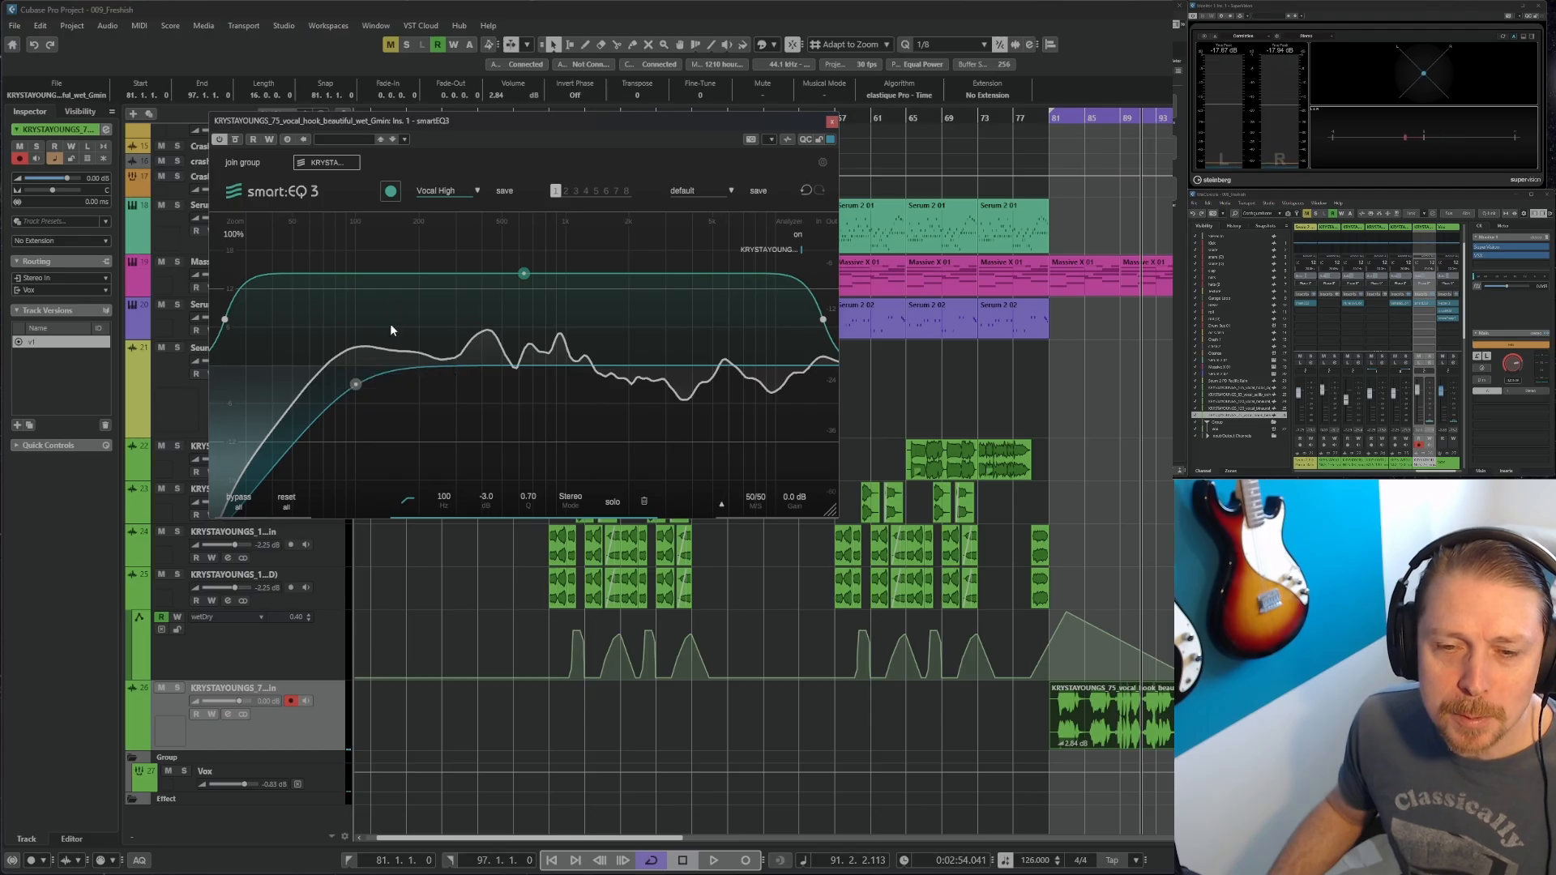
drag(355, 384, 388, 426)
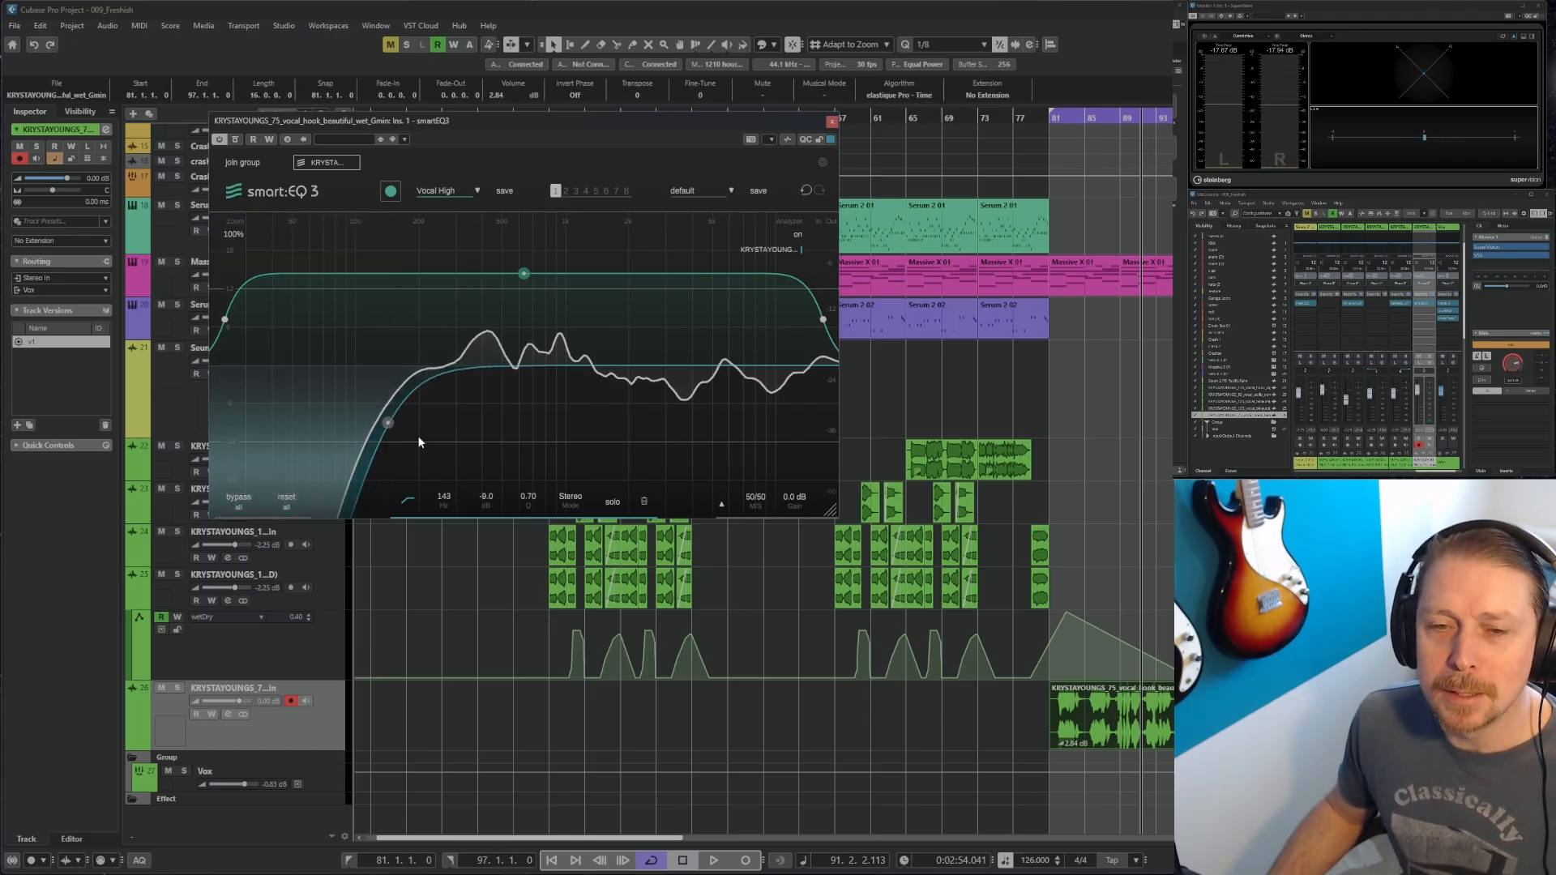
drag(387, 425, 368, 425)
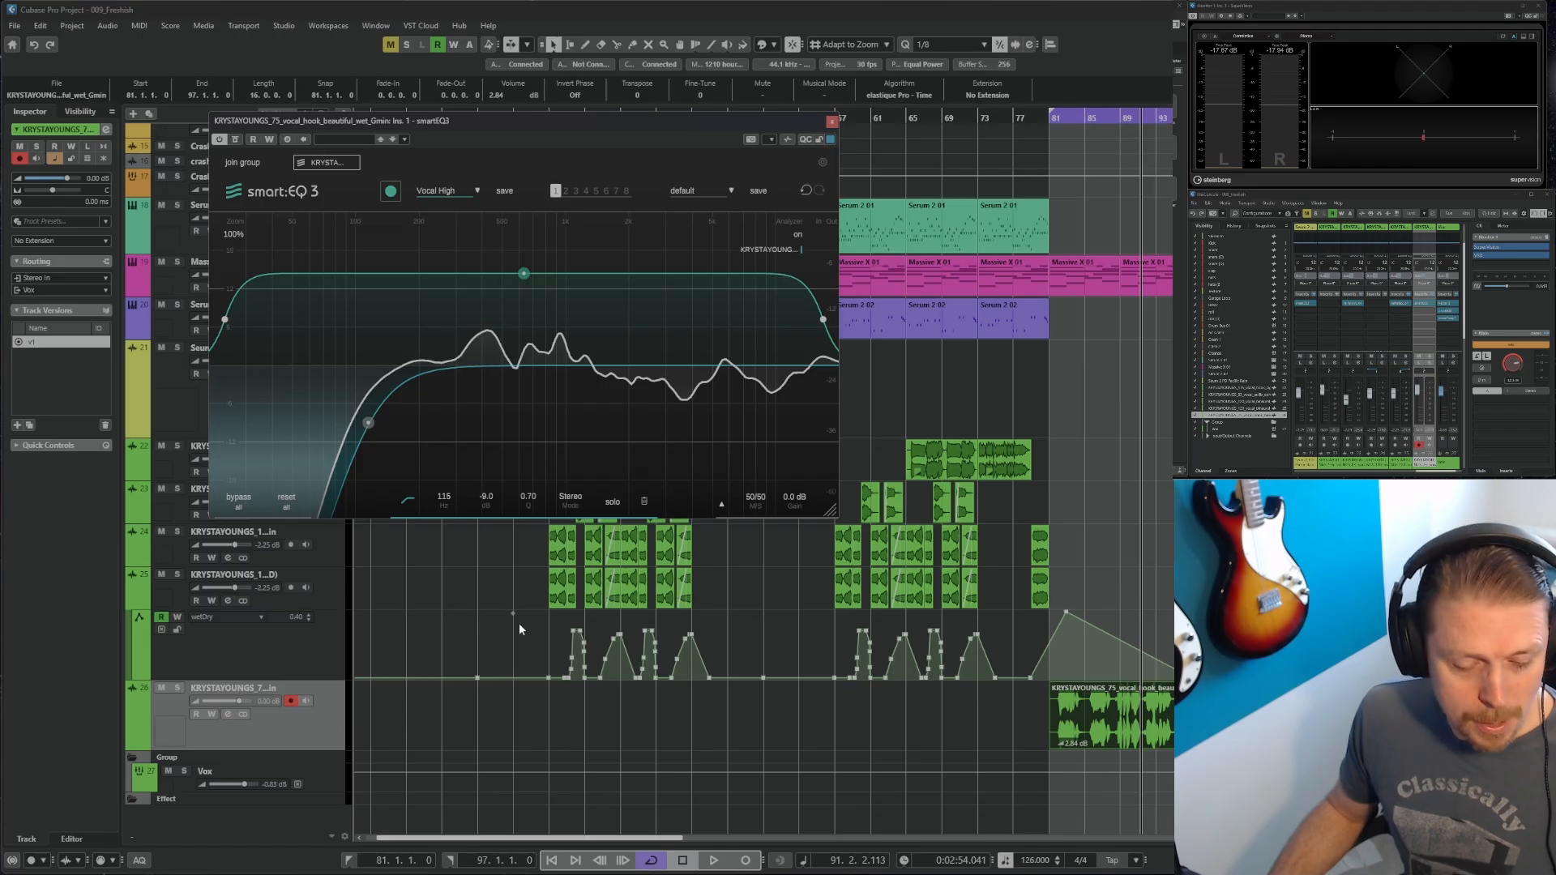
Replay the vocal hook and lower its low-cut frequency to 94.6 Hz
key(g)
key(g)
key(h)
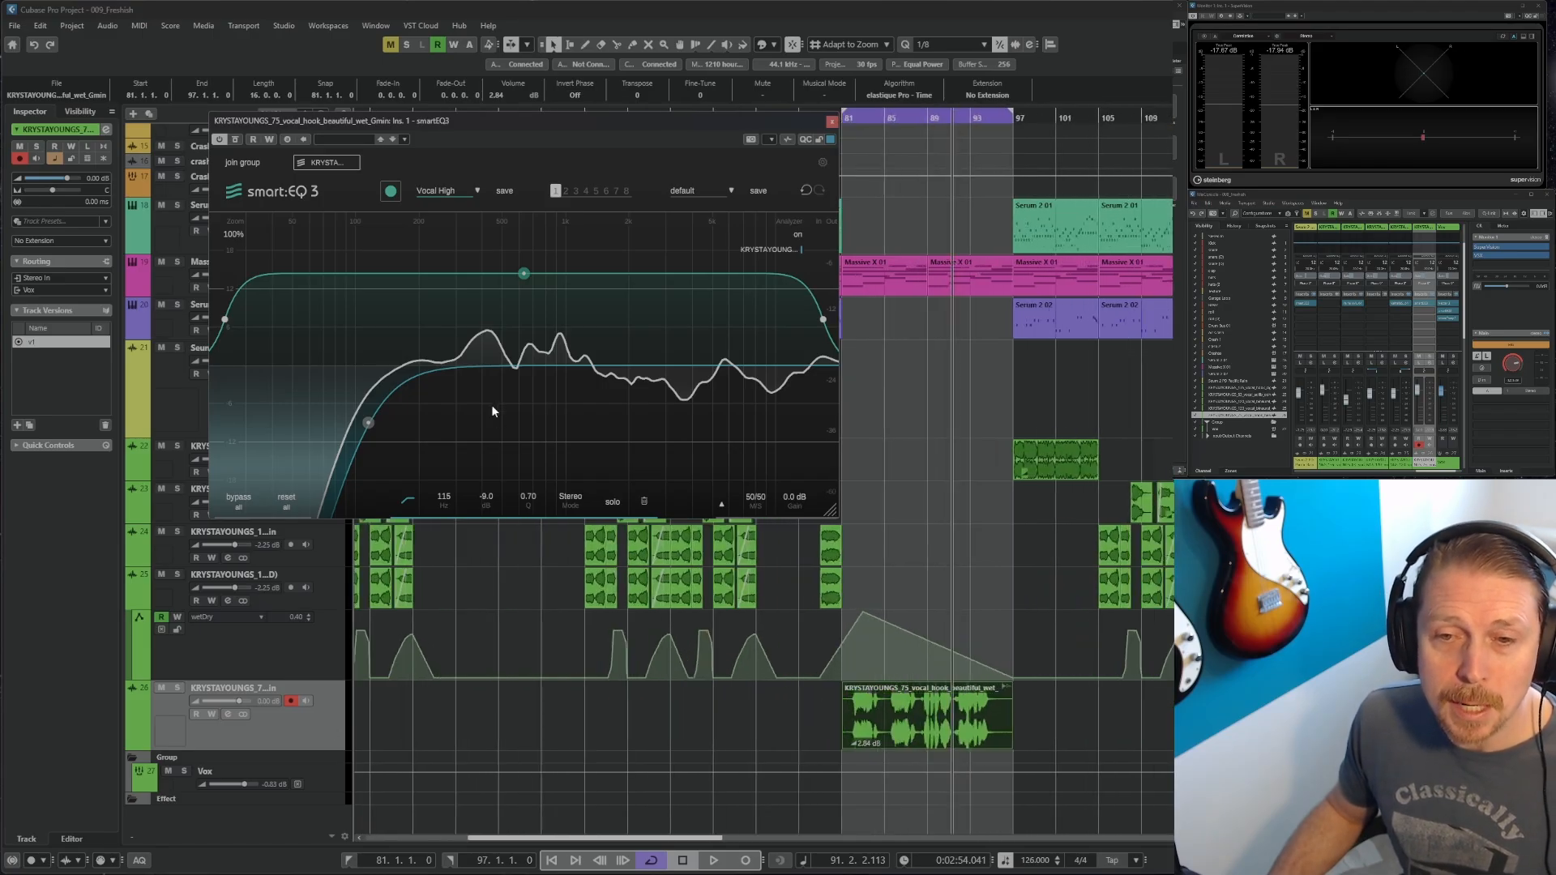
key(space)
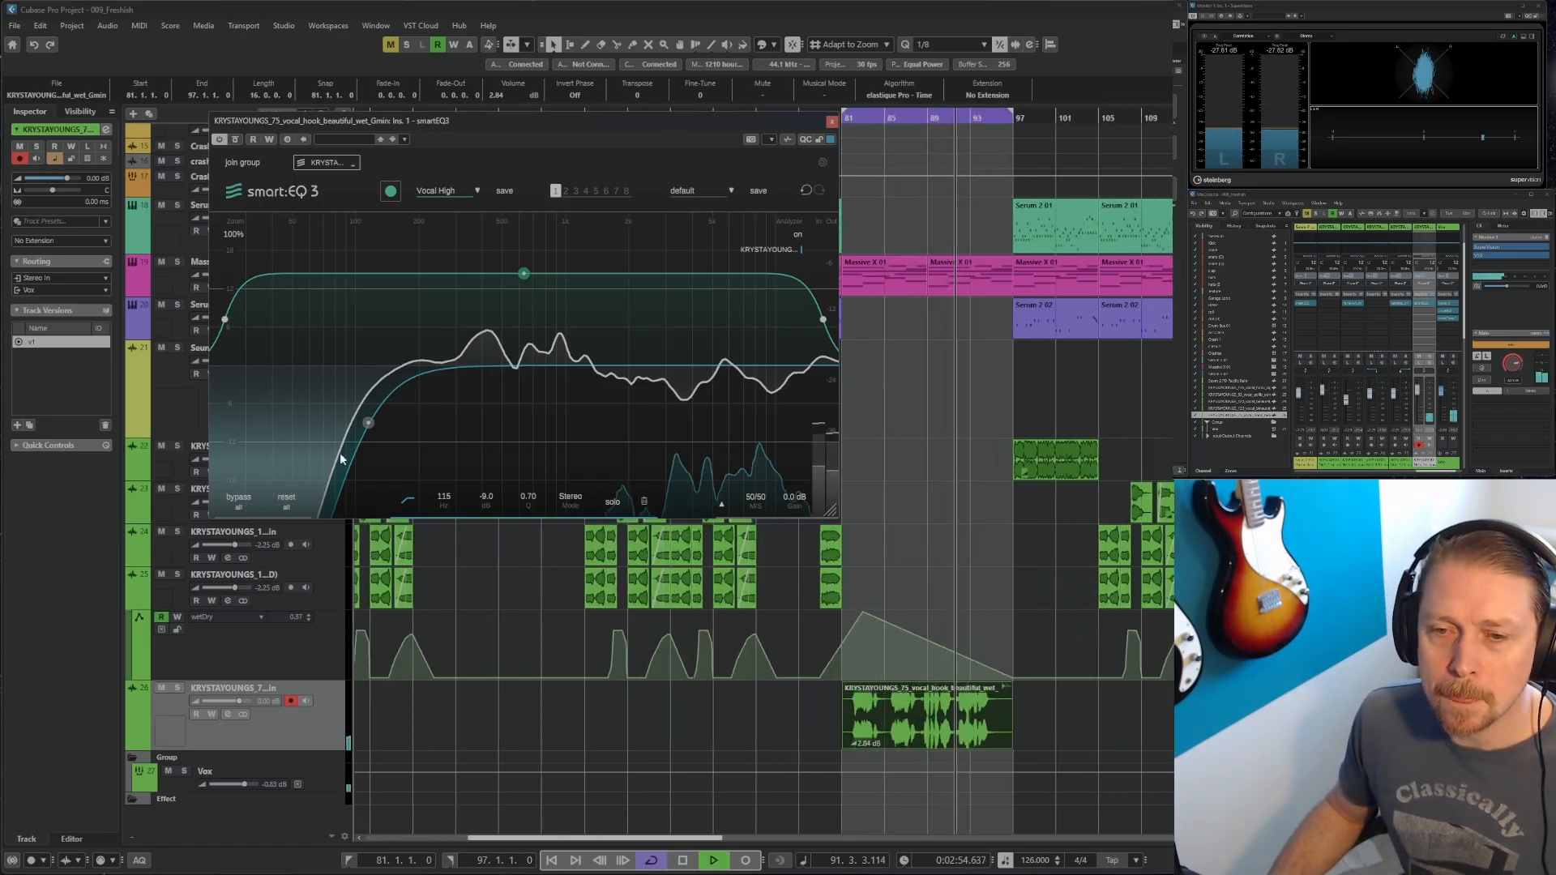
drag(372, 426, 350, 426)
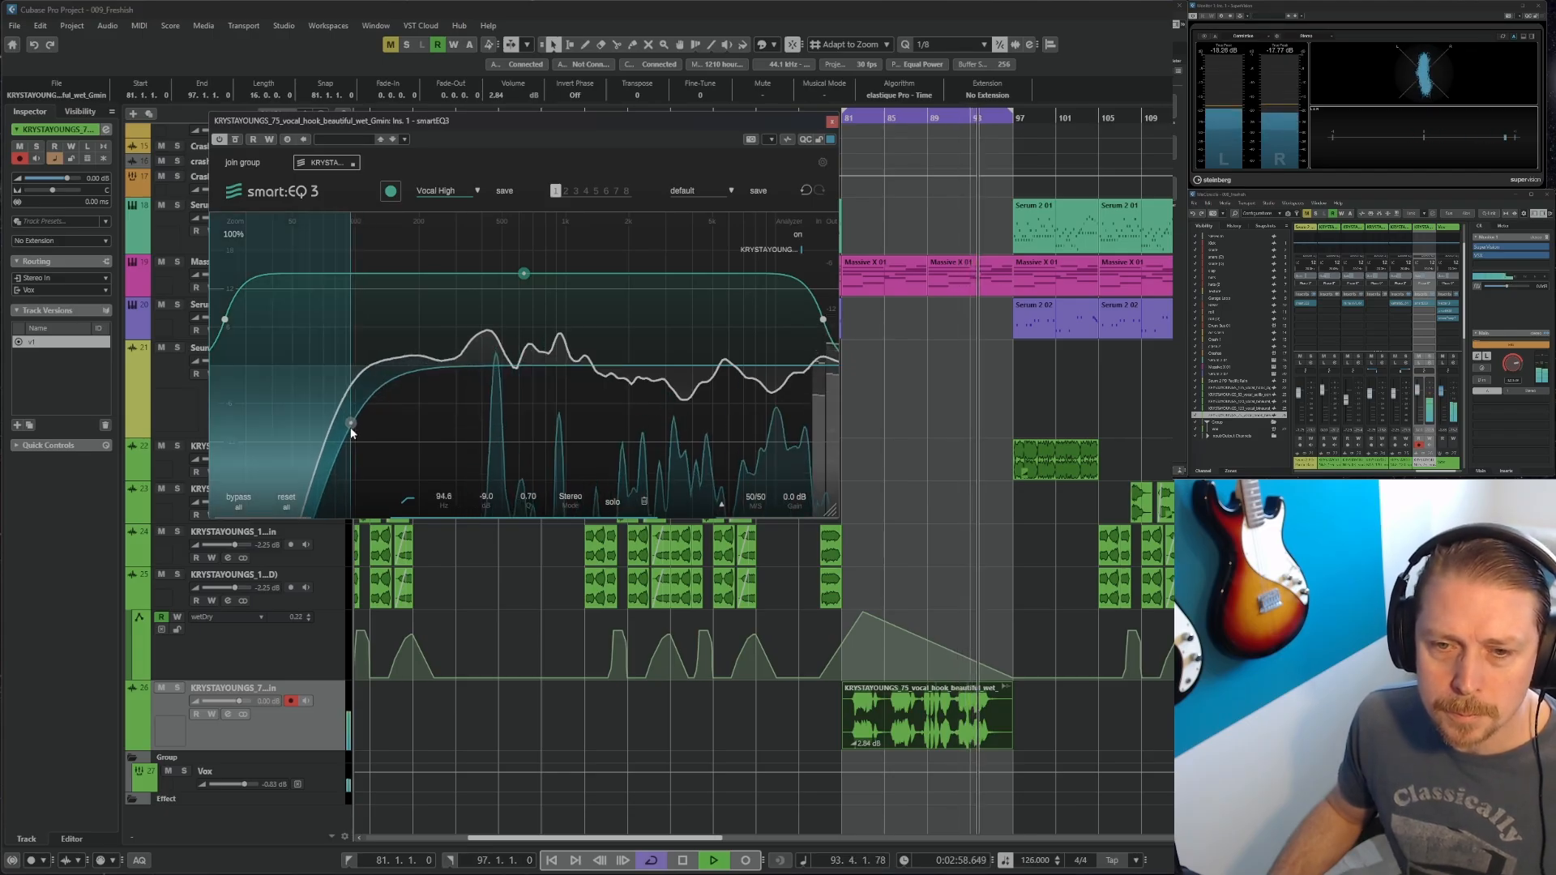
Add a bell band with Q 2.20 to the vocal hook's smart:EQ 3 and set its frequency to 1000 Hz
double_click(598, 380)
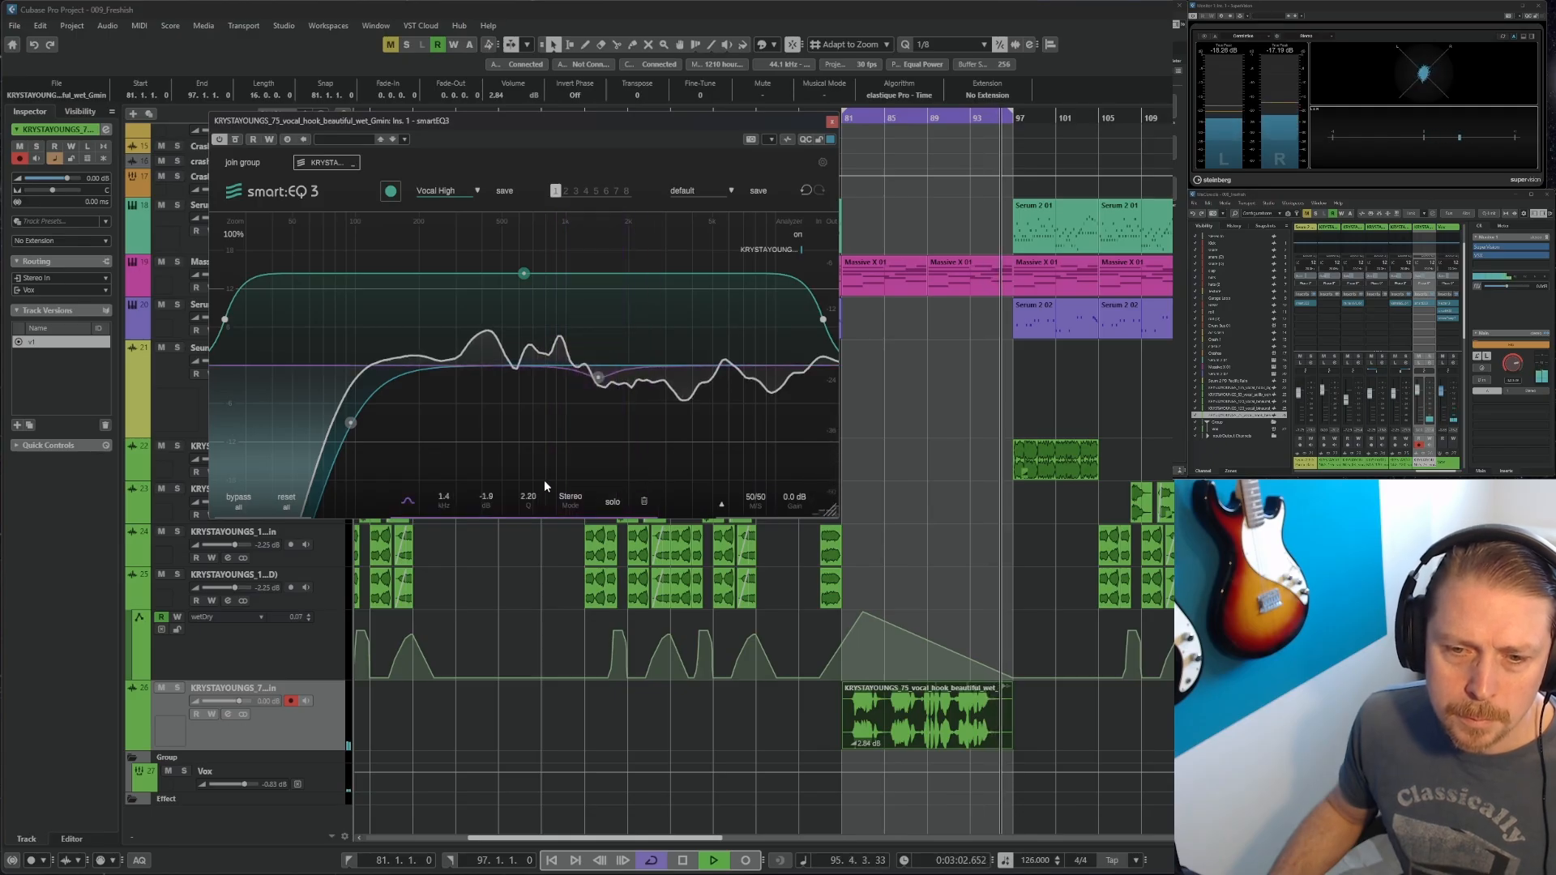
double_click(444, 499)
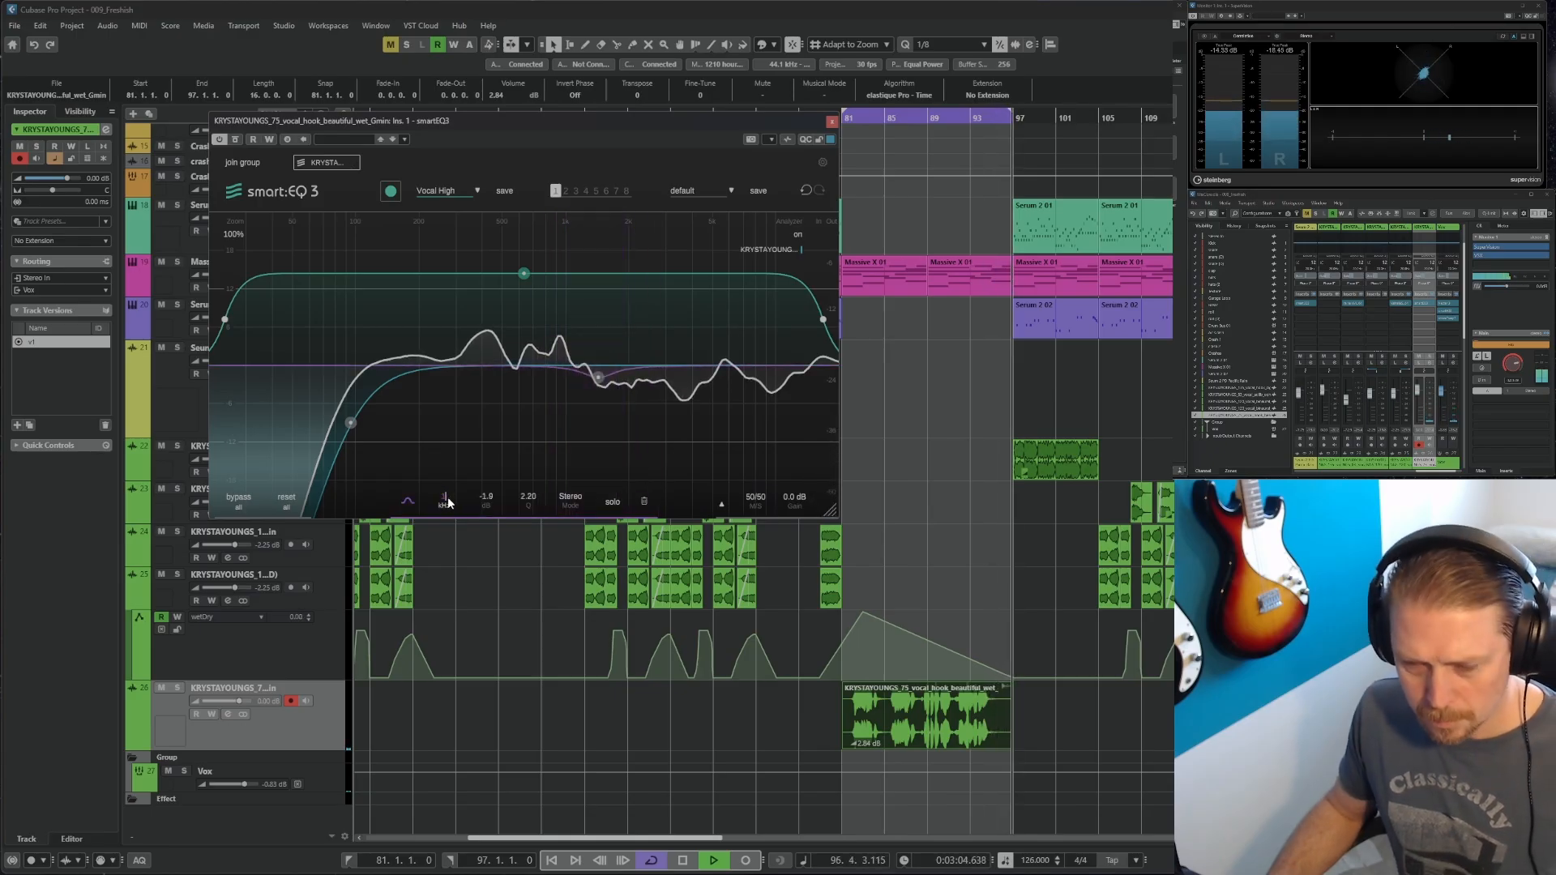
text(1000)
key(Return)
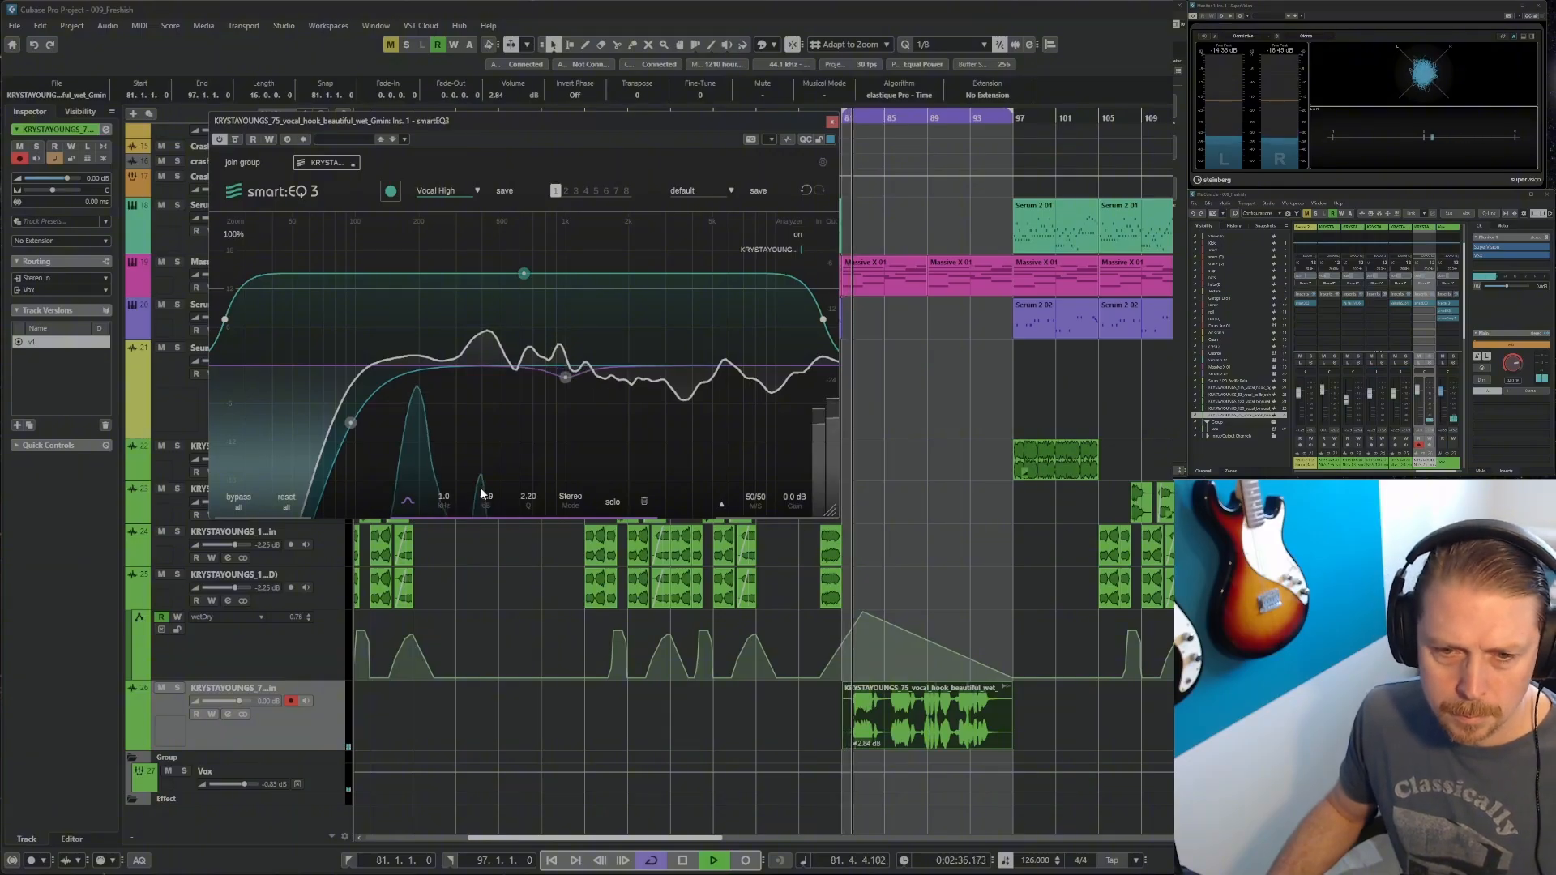
Cut the vocal hook's 1 kHz band to -7.5 dB, set track 26's level to 0.79 dB and close the EQ
scroll(486, 497, down, 4)
scroll(486, 497, down, 3)
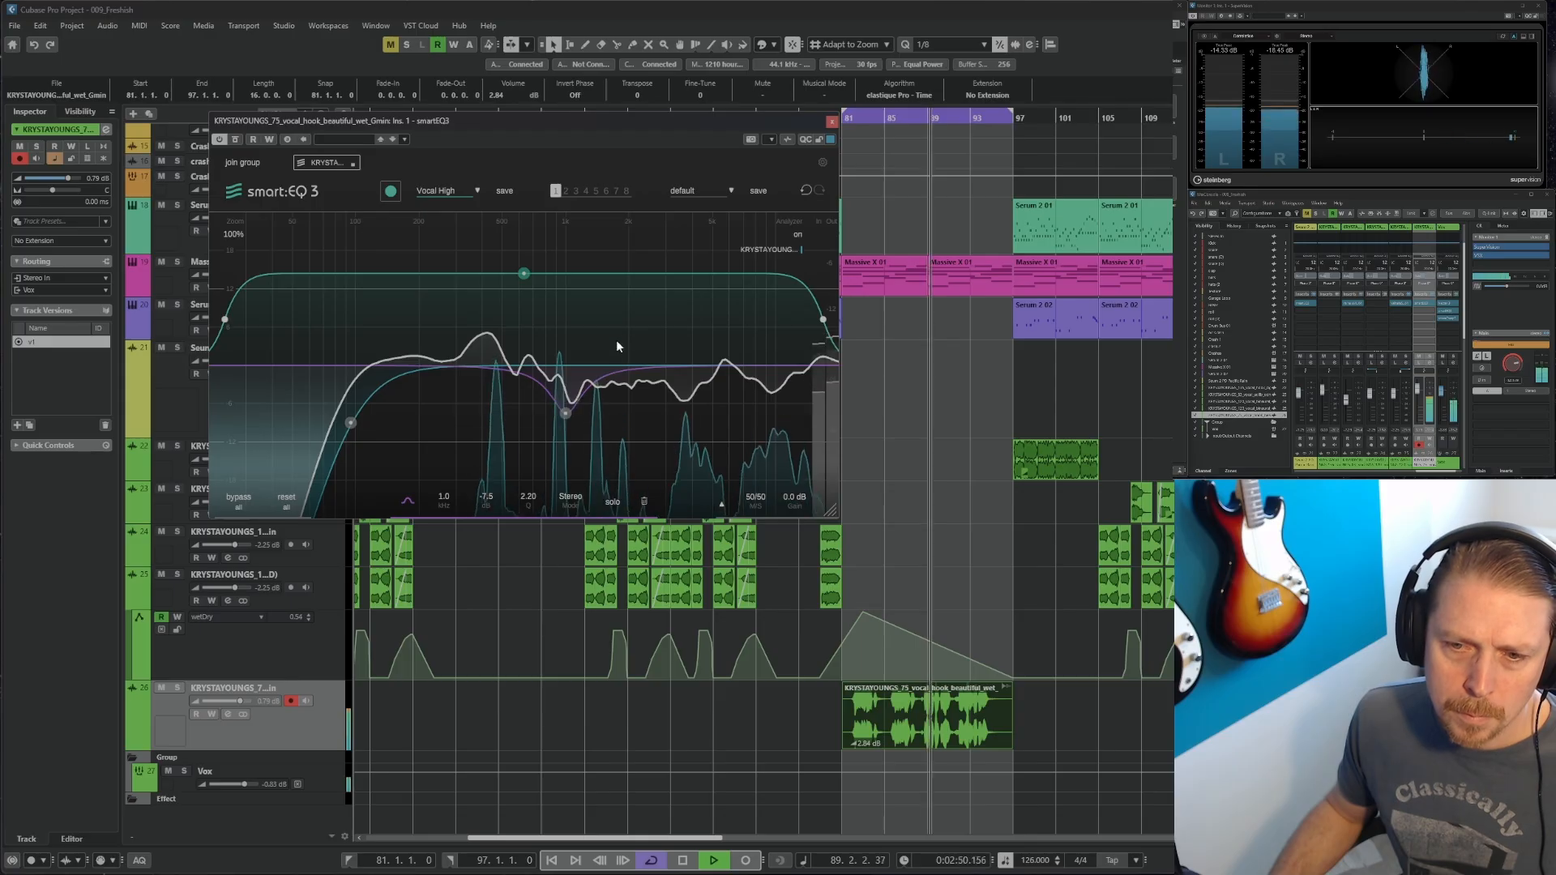
double_click(670, 347)
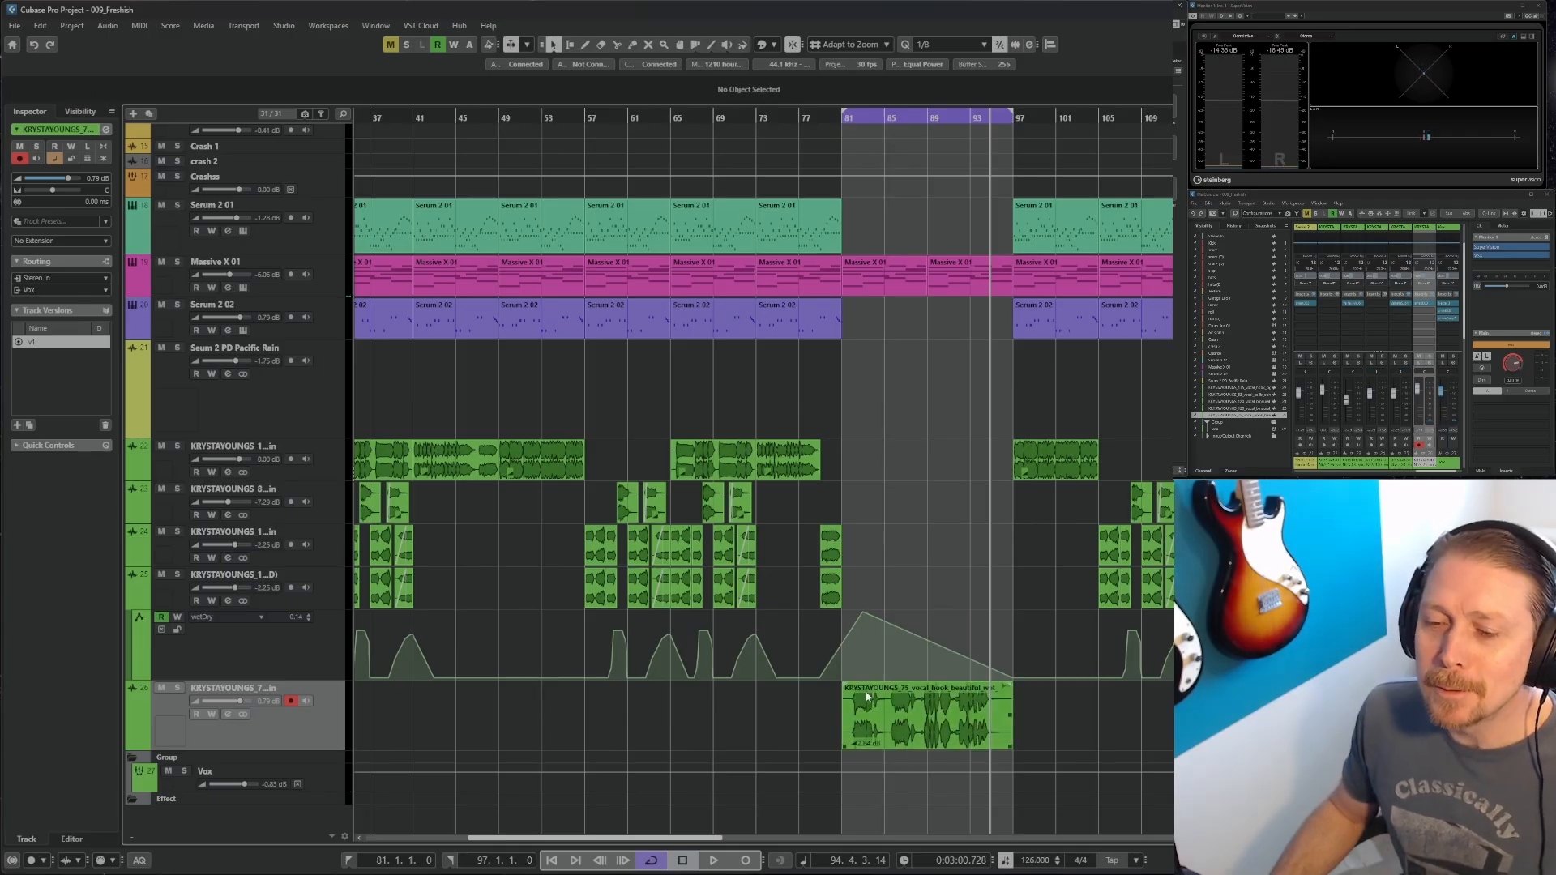
key(space)
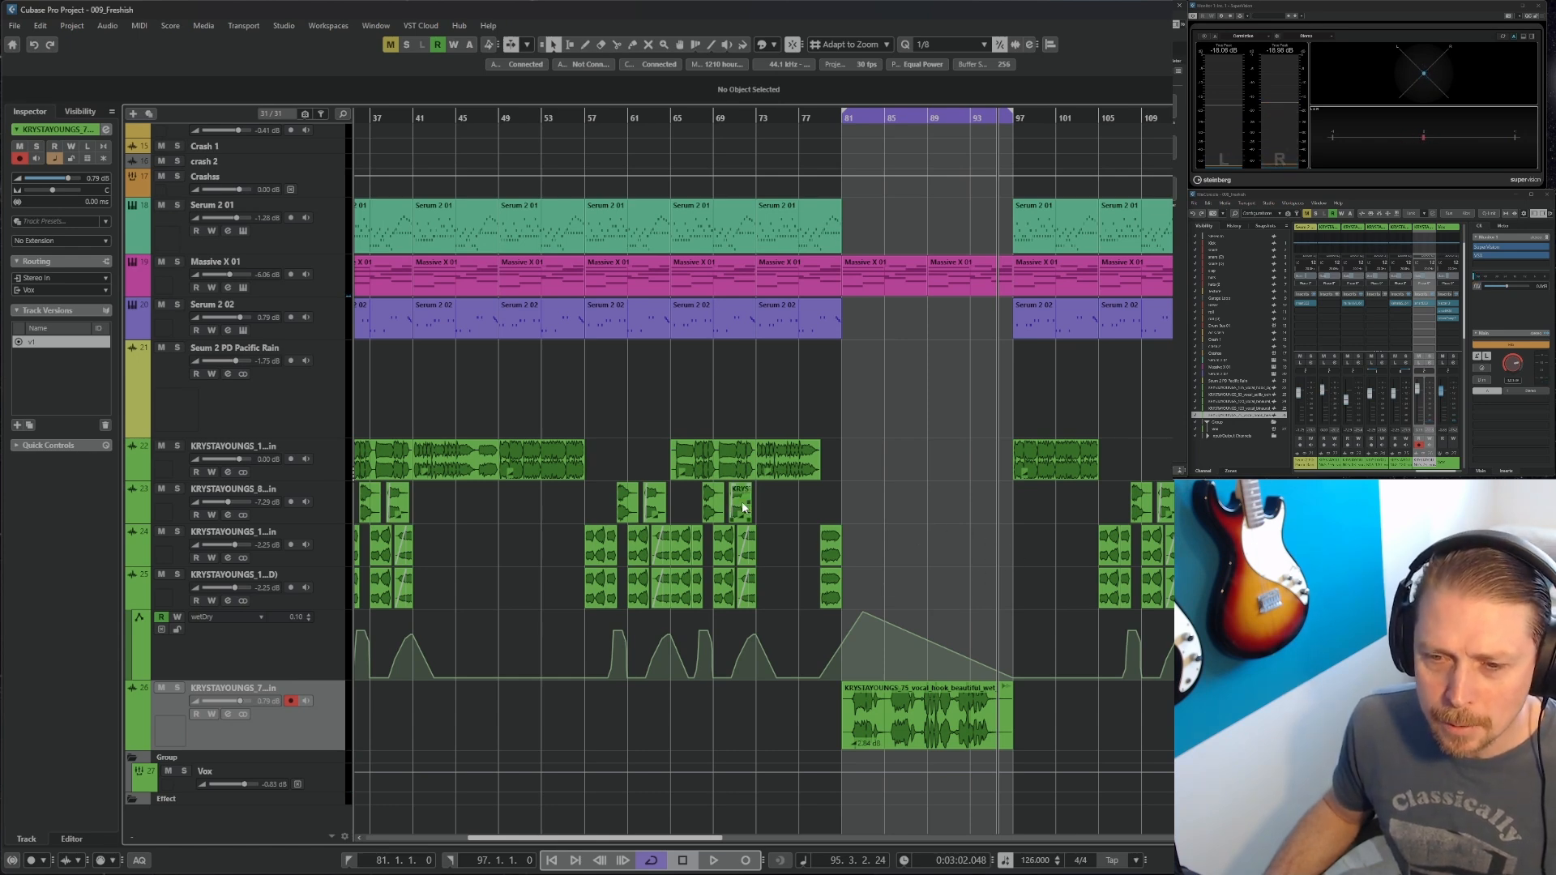
Copy track 23's clip from bar 71 to bar 95 and audition the transition with the cycle range extended to bar 105
drag(743, 508, 1002, 523)
key(space)
right_click(889, 552)
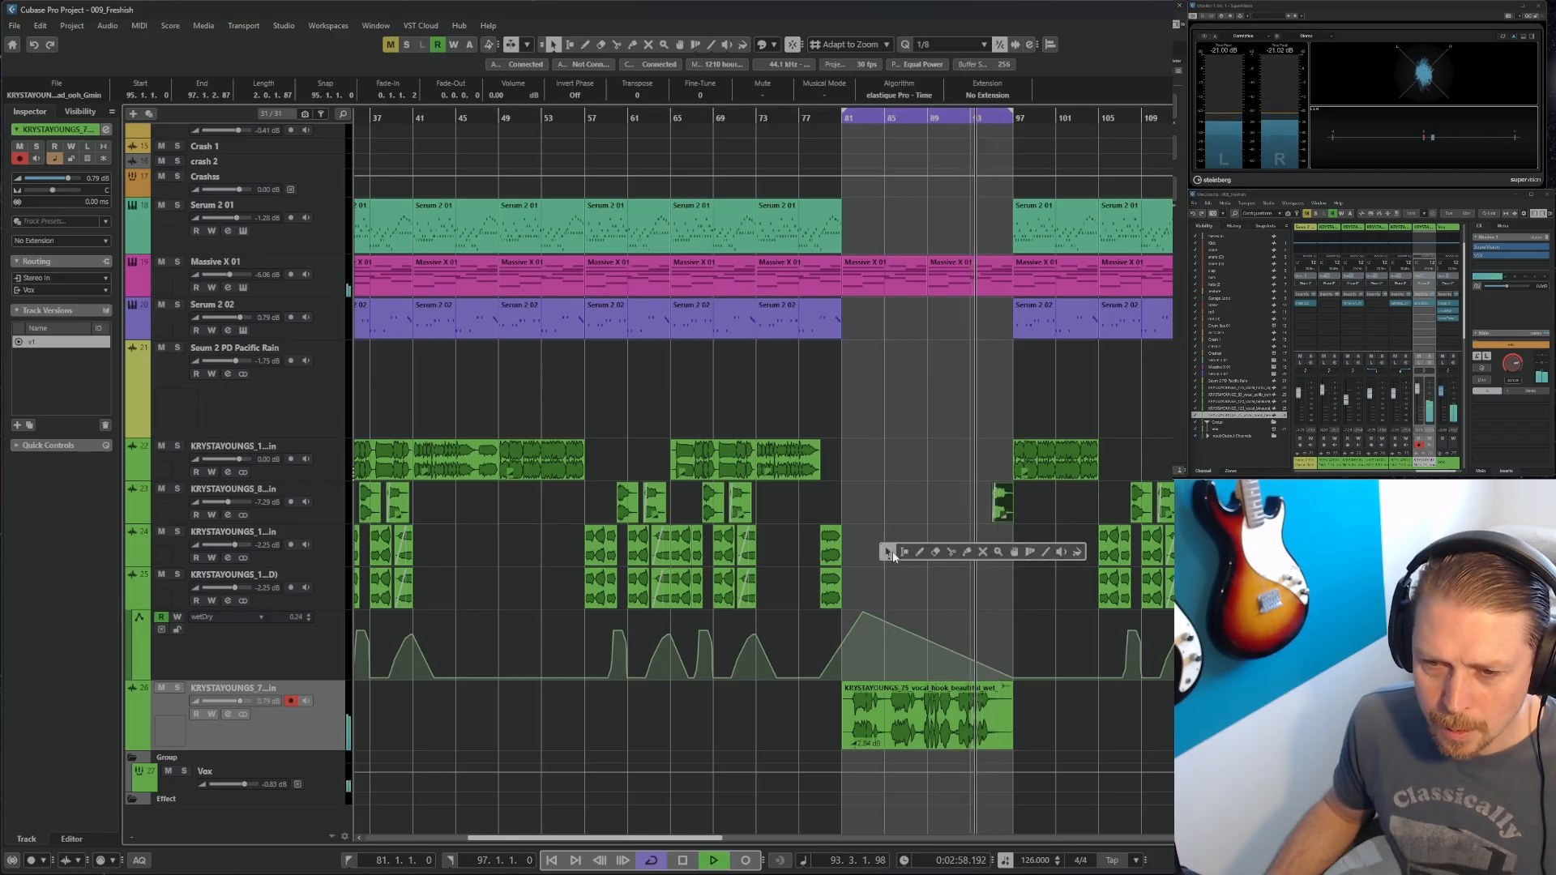
click(904, 552)
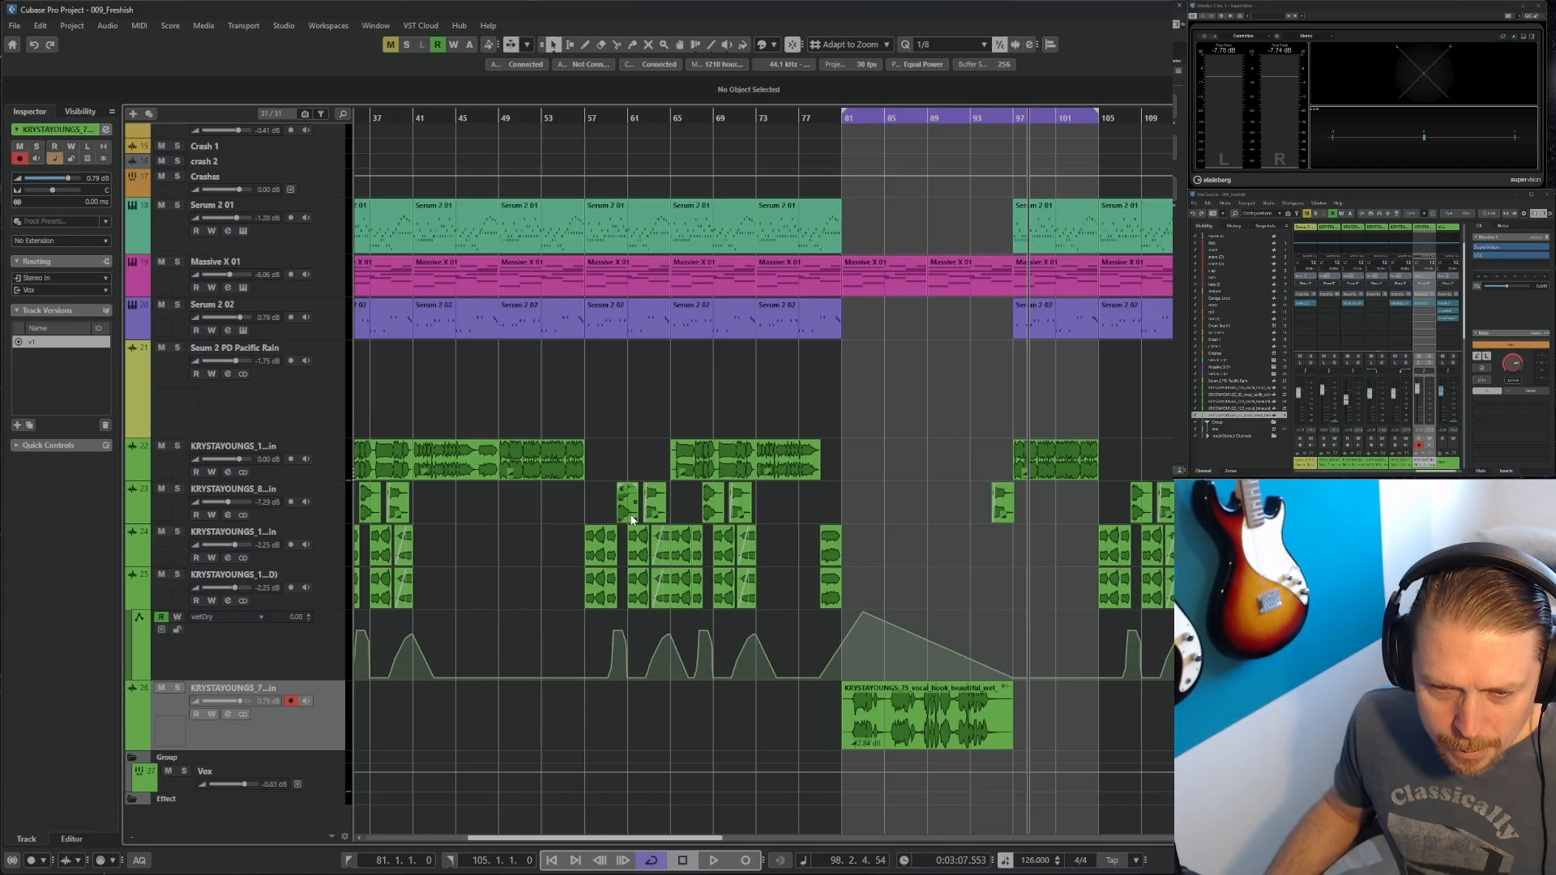
Copy track 23's clip from bar 60 to bar 96 on tracks 24 and 25
click(628, 517)
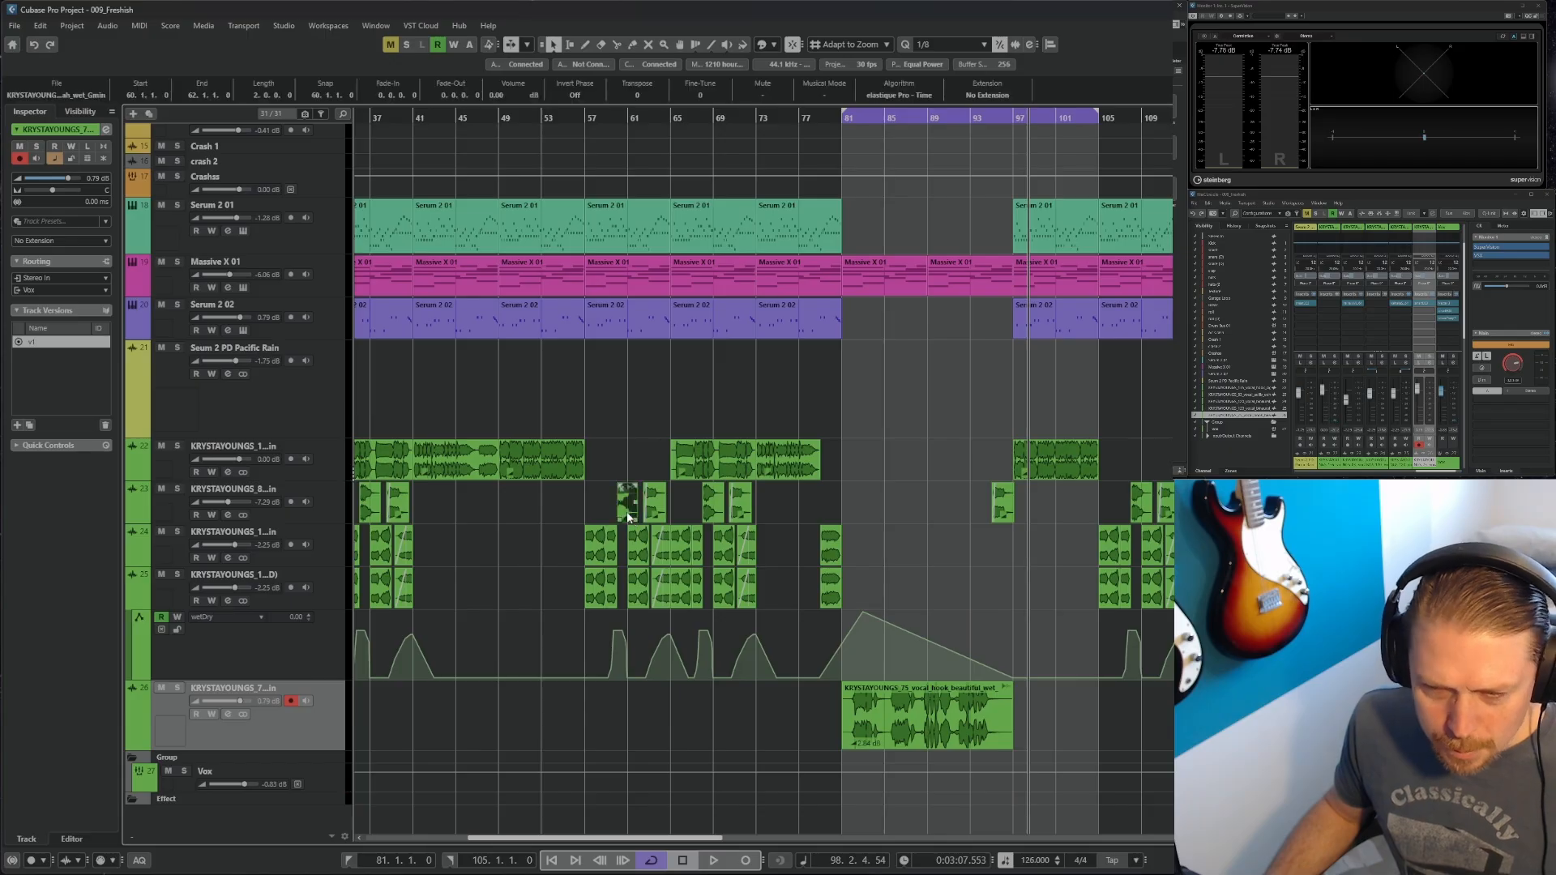
drag(627, 517, 1018, 577)
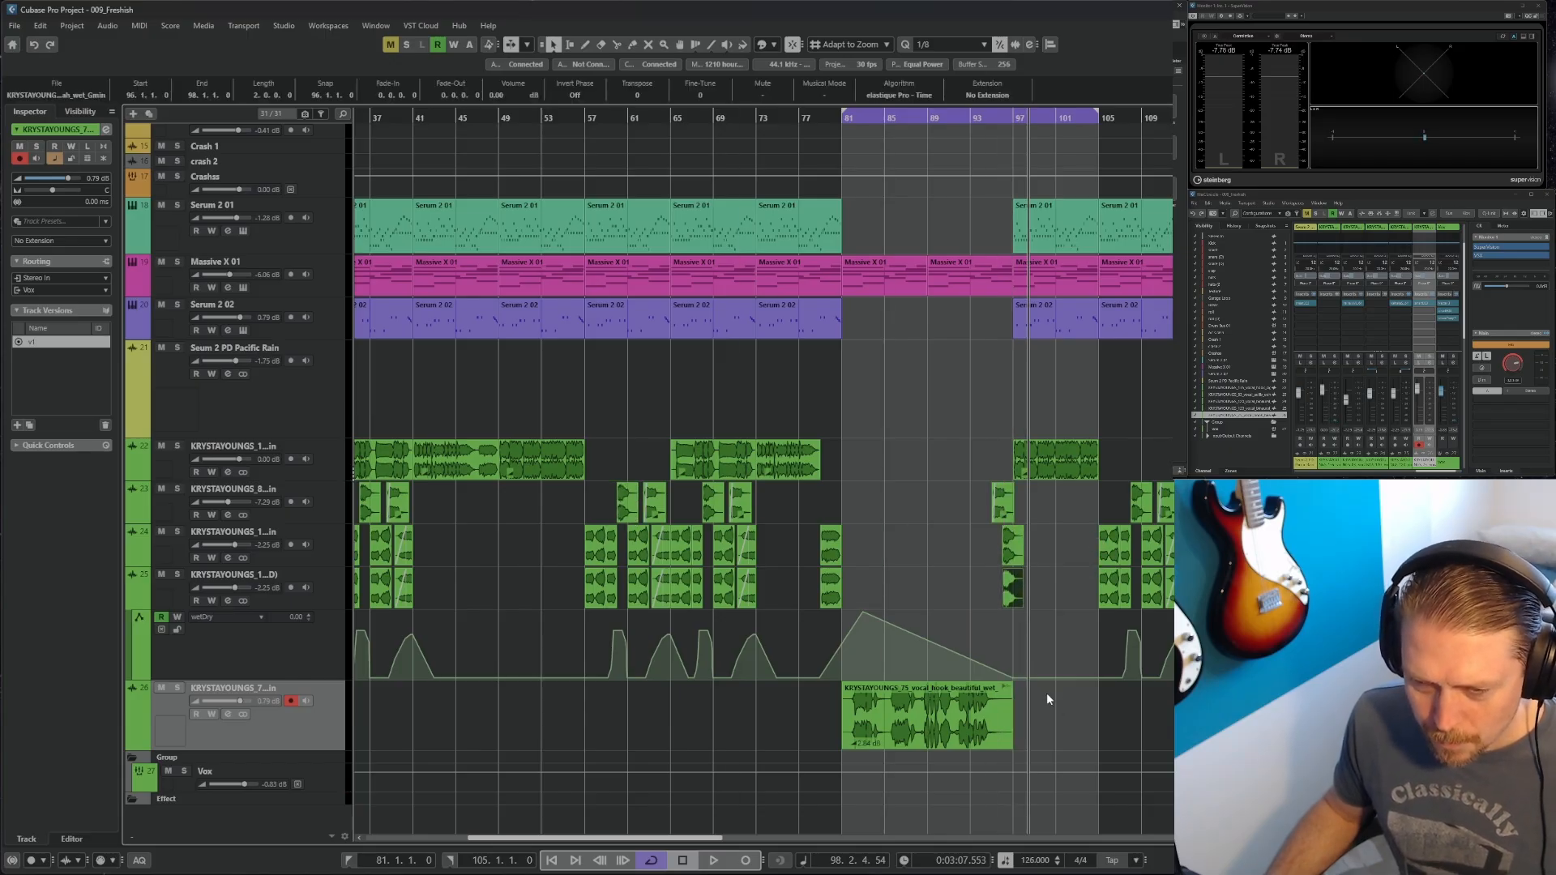
Add wetDry automation points near bars 95 and 97 and raise the bar 97 point to form a peak
click(996, 669)
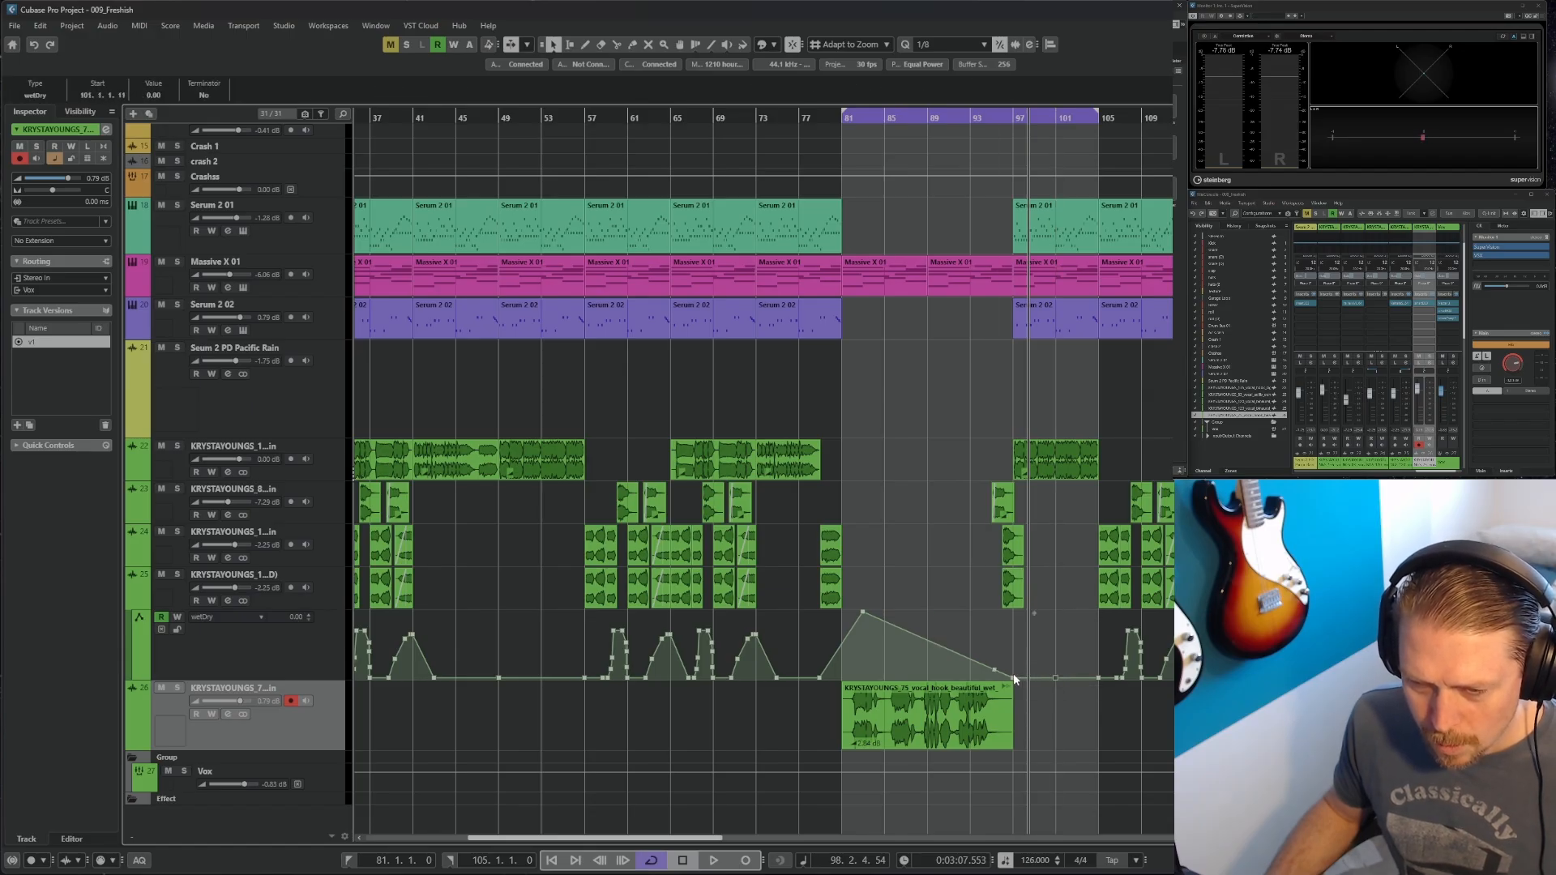
click(1013, 673)
drag(1013, 678, 1013, 628)
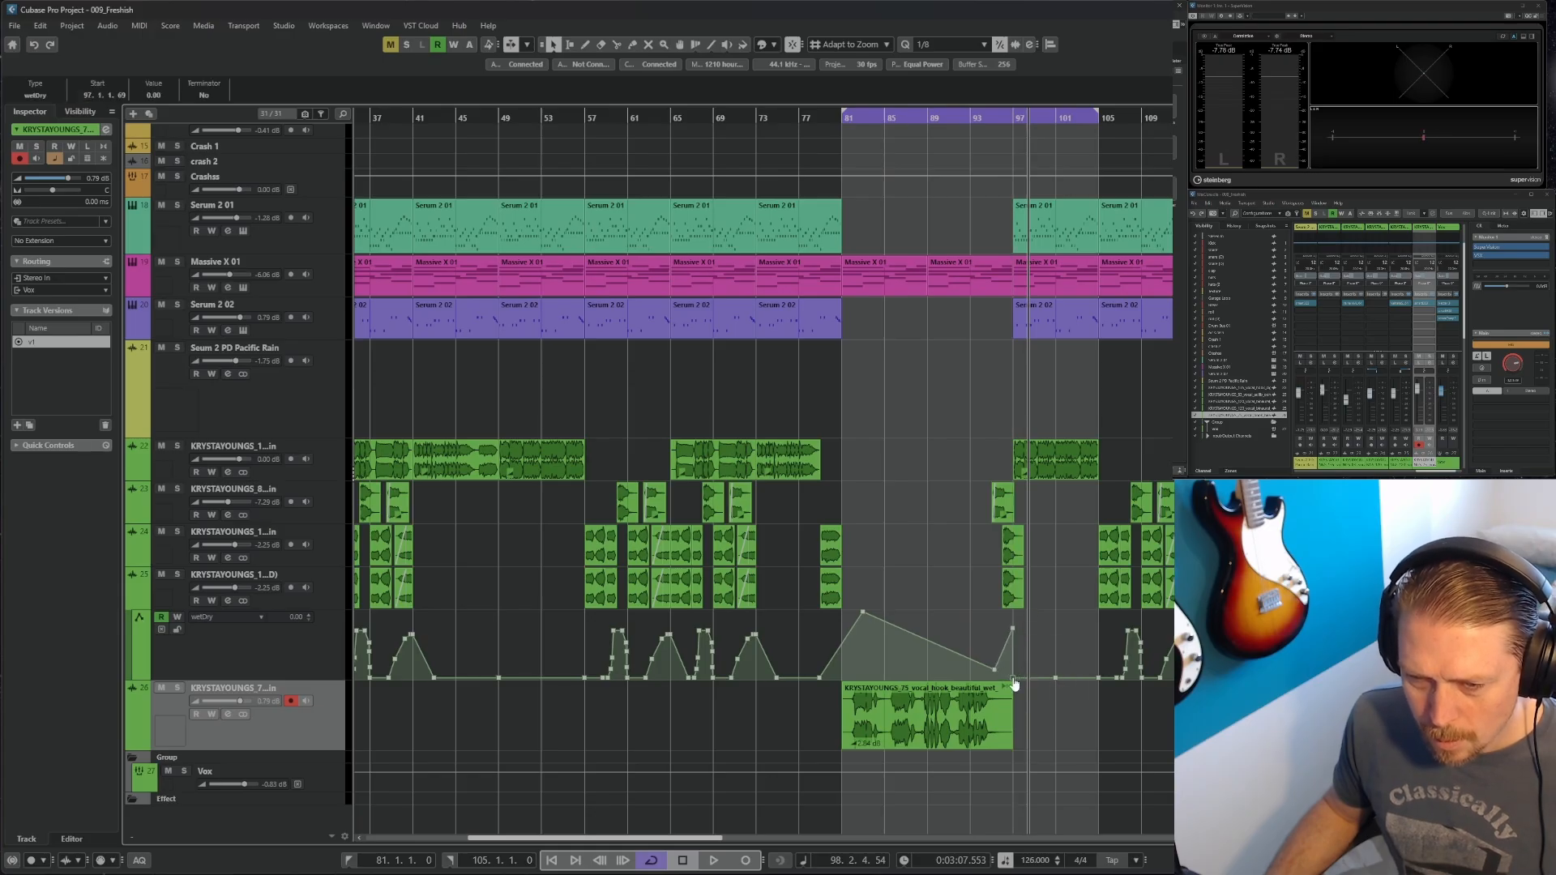
Play the transition from bar 93 and set the Vox group's level to 0.00 dB
click(972, 116)
key(space)
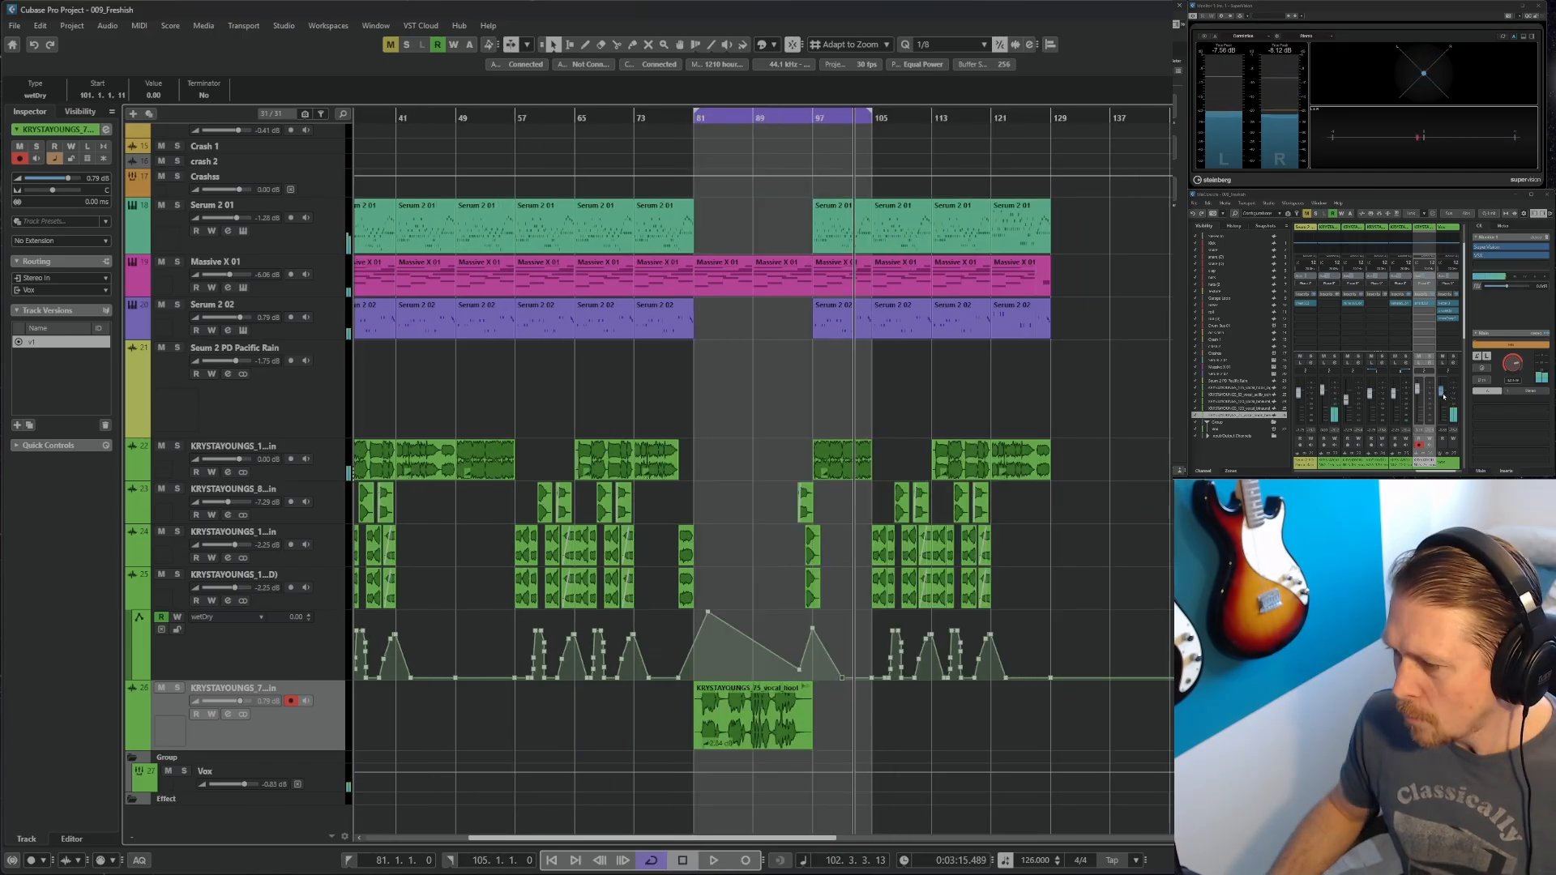
scroll(1442, 396, up, 1)
scroll(1442, 396, up, 1)
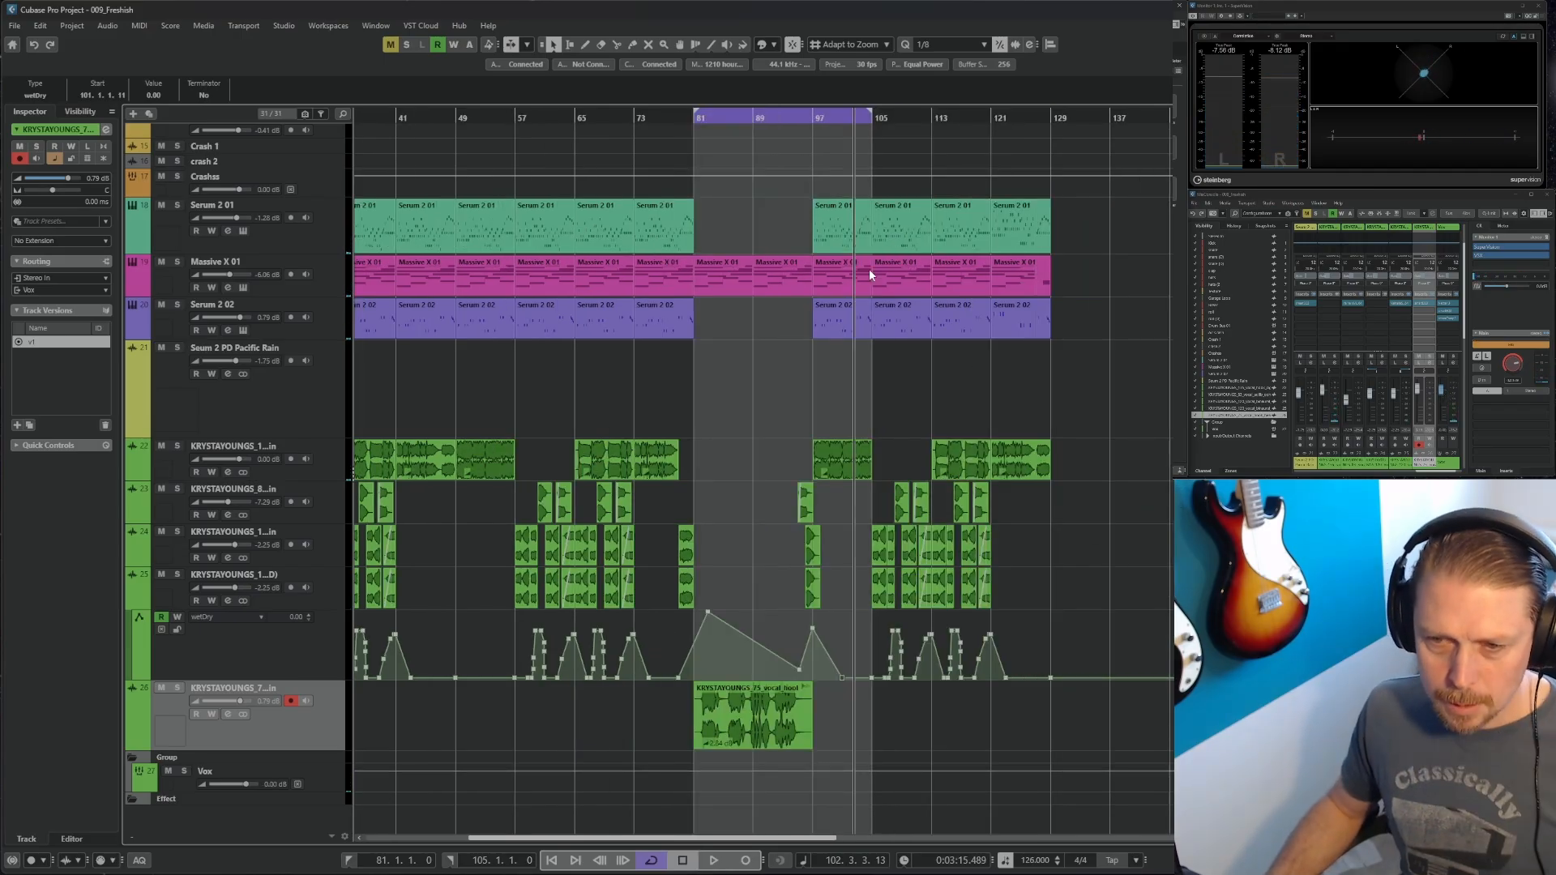
Set the cycle range to the whole song, from bar 1 to bar 129
alt+click(1050, 118)
scroll(735, 241, down, 4)
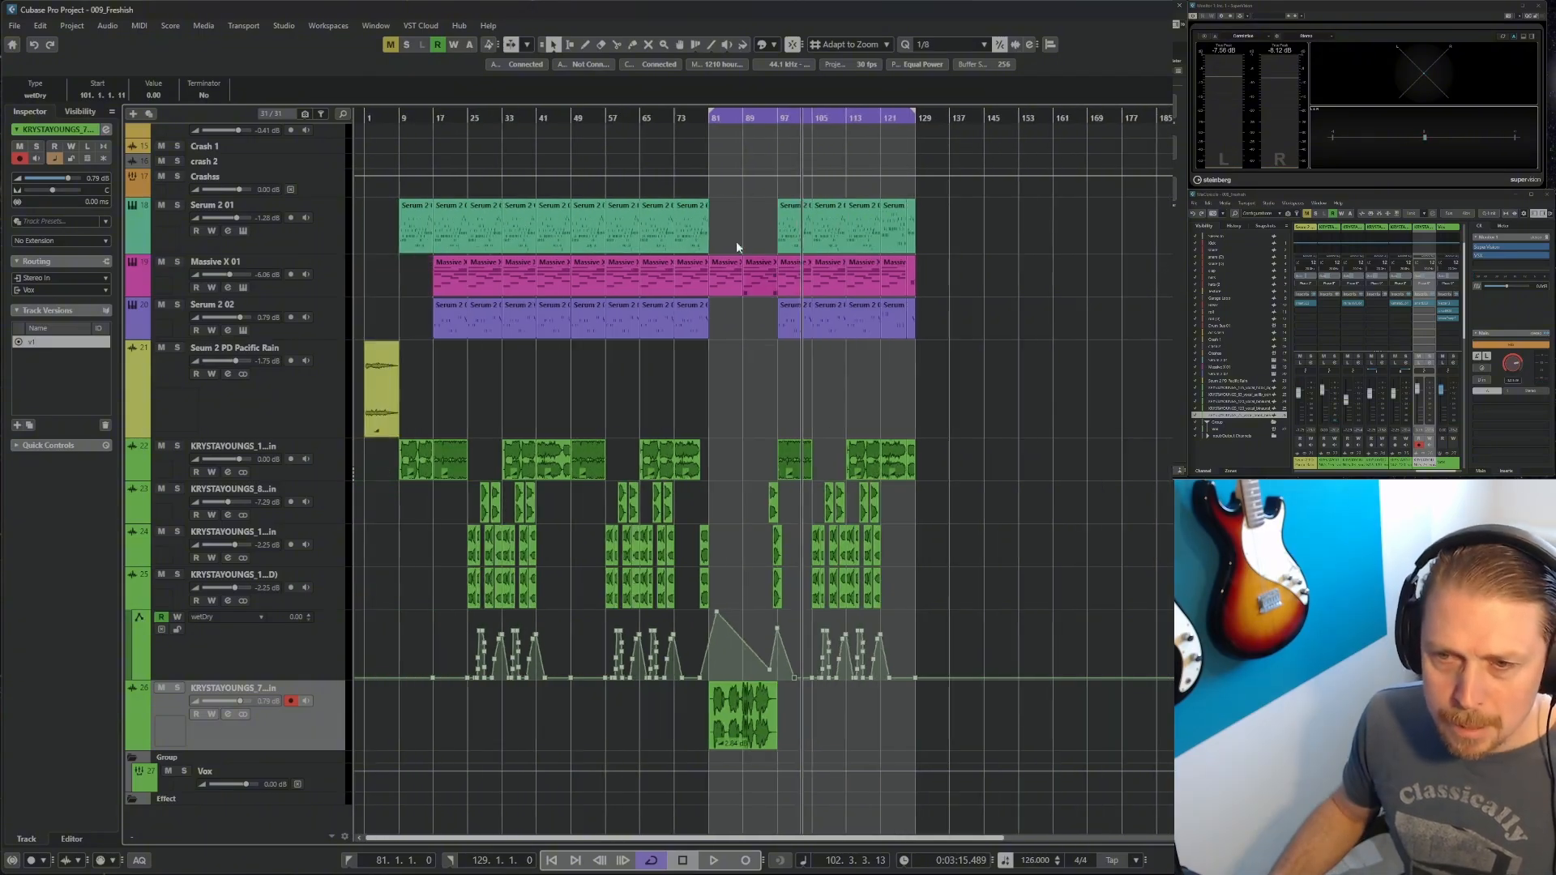
ctrl+click(373, 123)
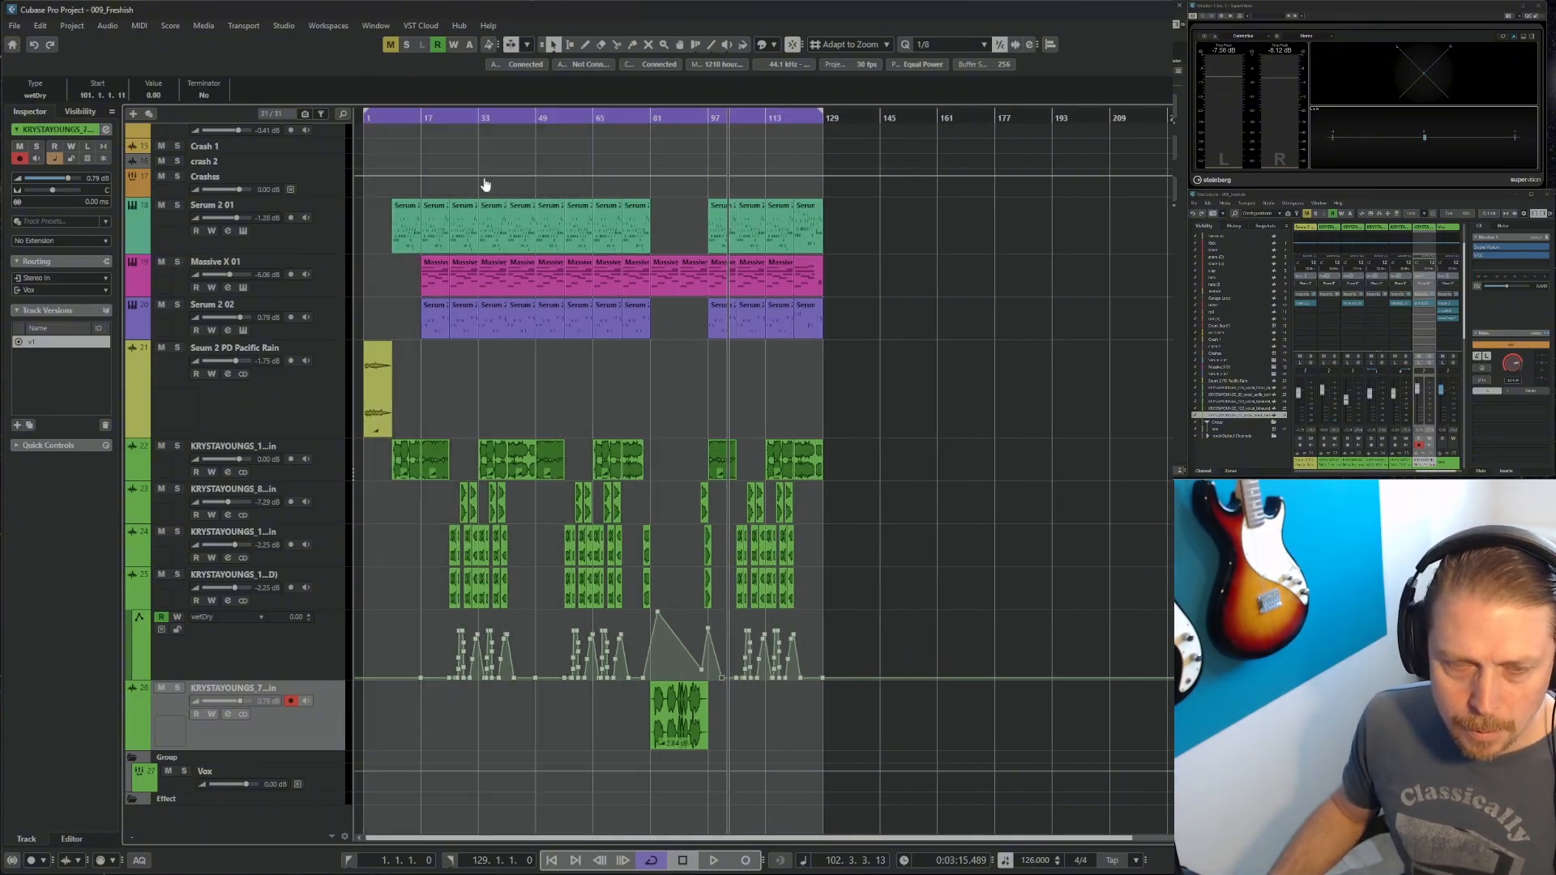
scroll(548, 209, up, 3)
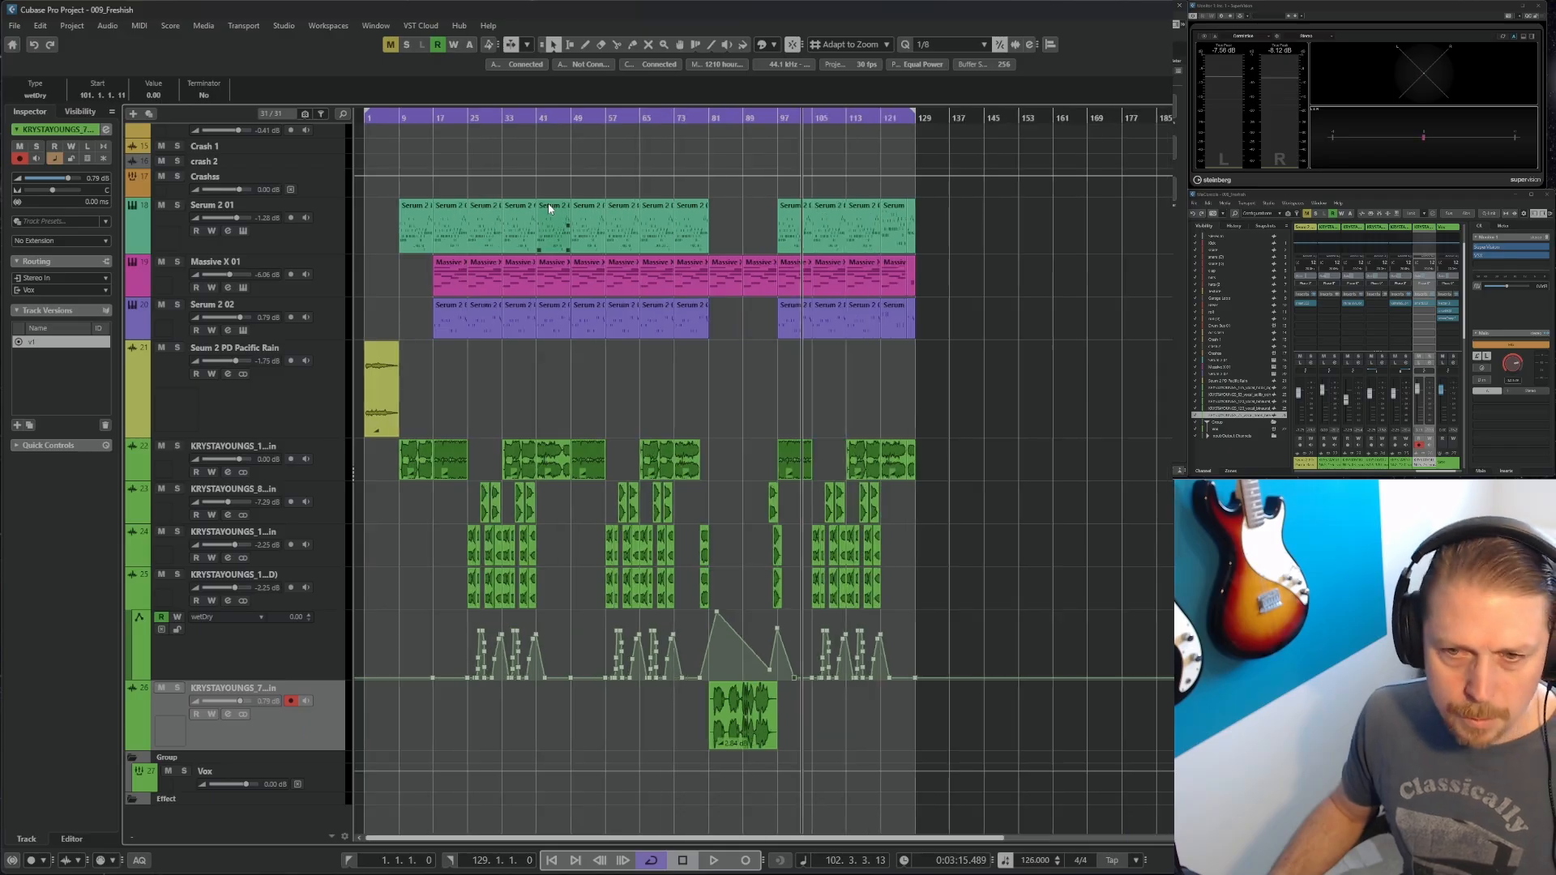
Return the playhead to the song start and examine the arrangement of the drum tracks
scroll(688, 438, up, 10)
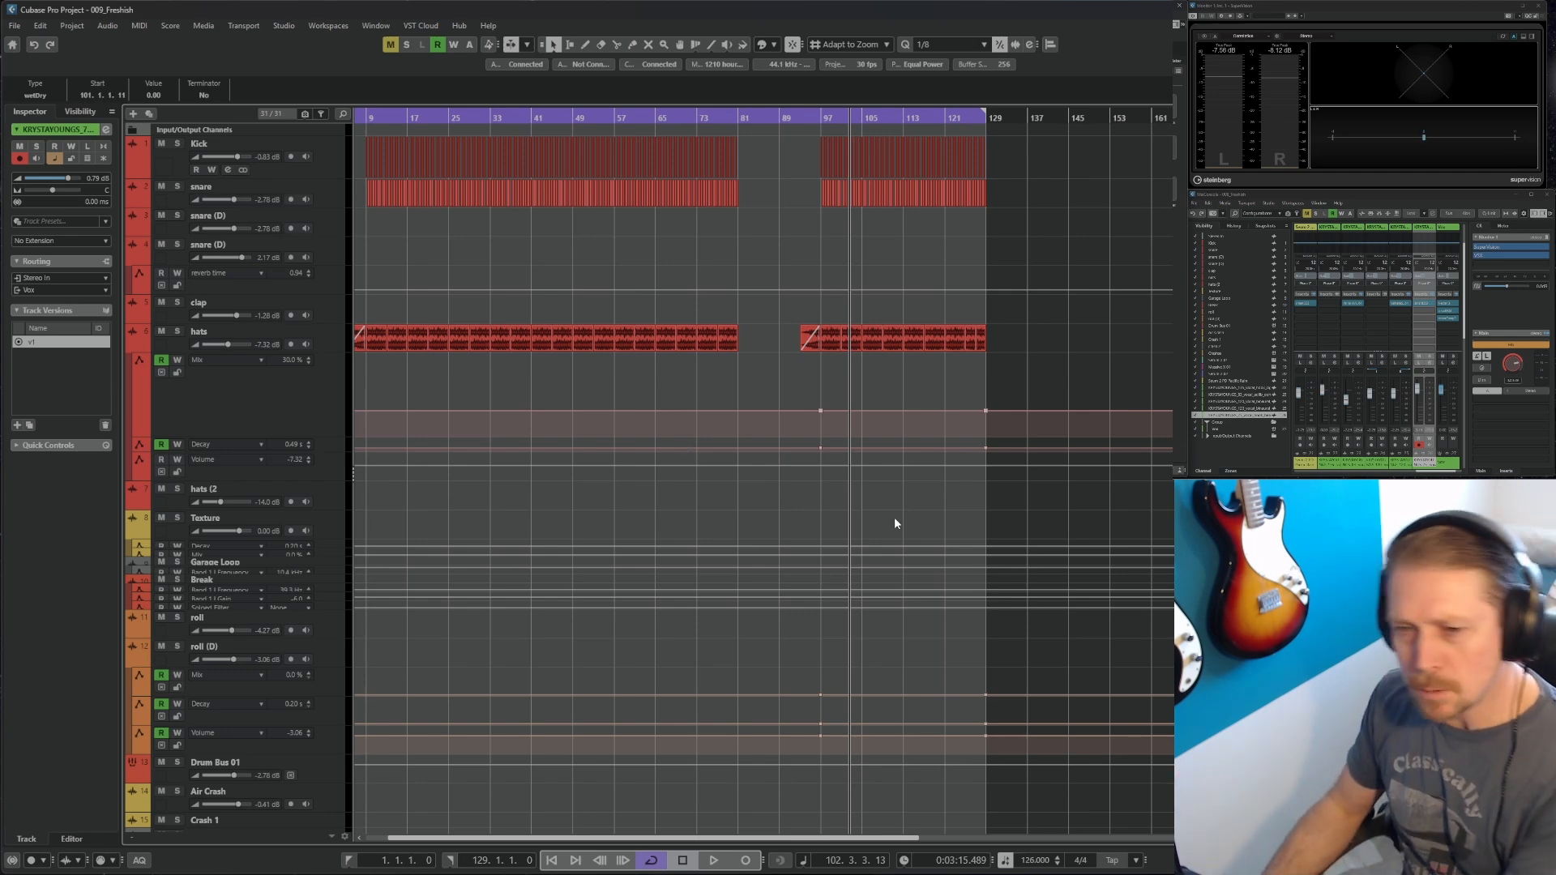
click(626, 529)
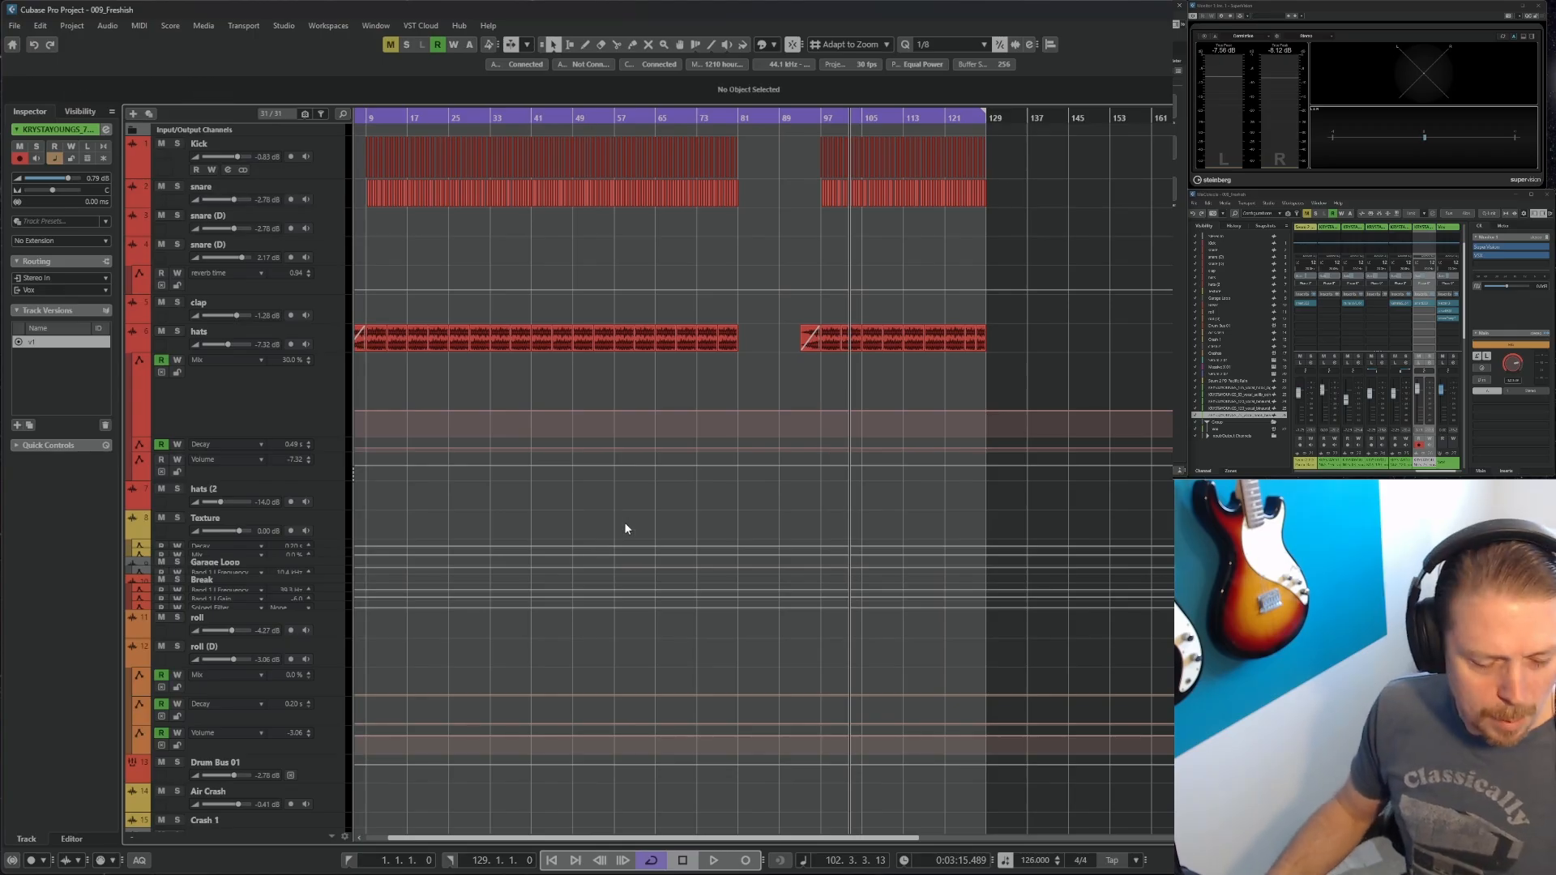
key(h)
key(h)
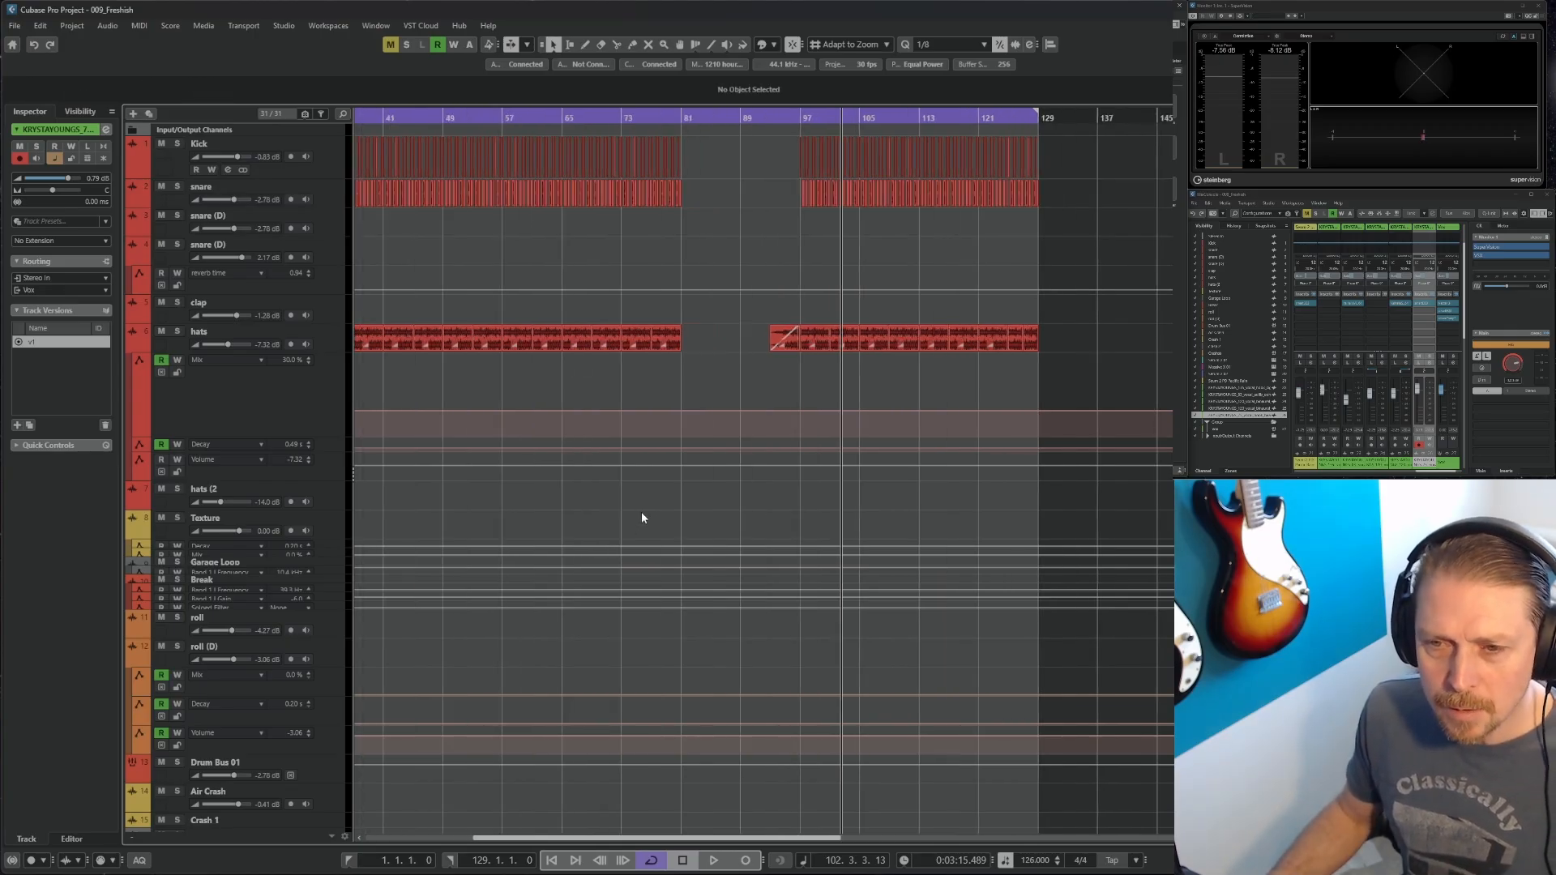
click(552, 859)
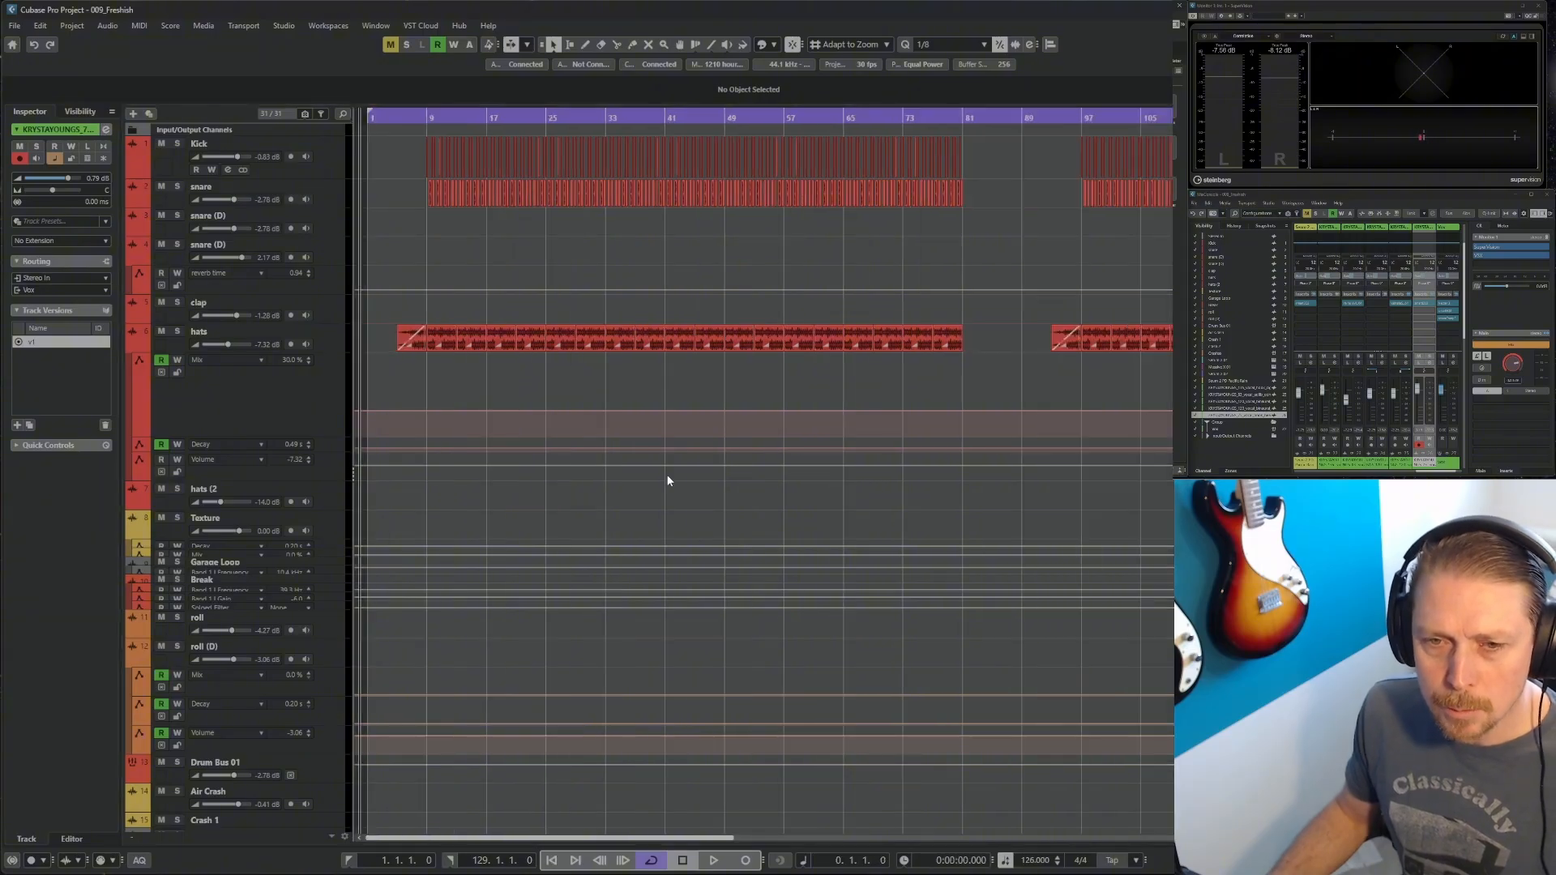
key(g)
key(h)
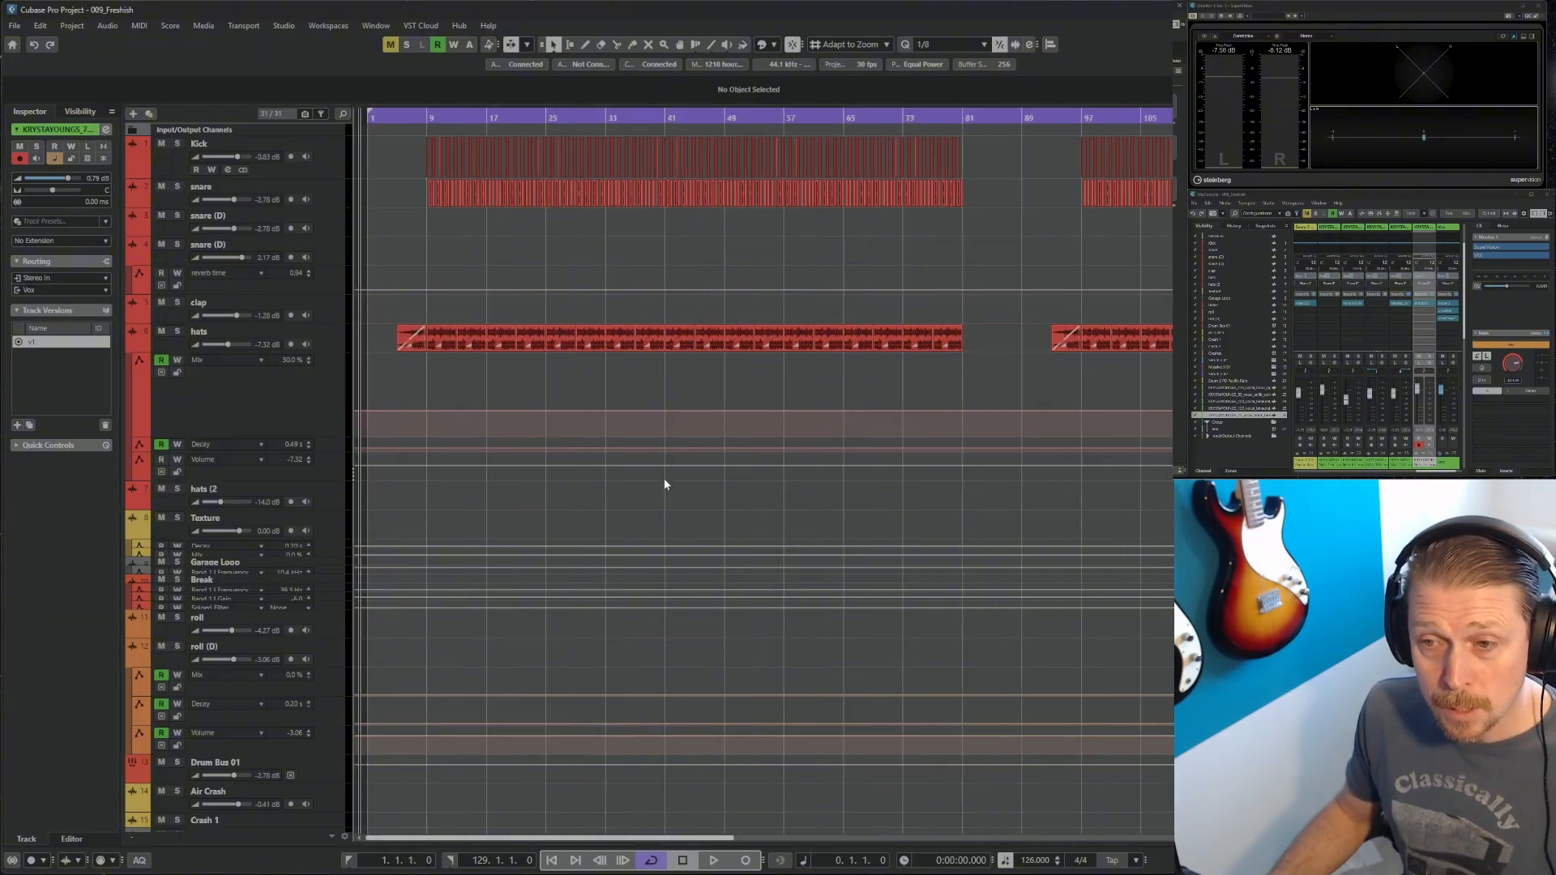
key(g)
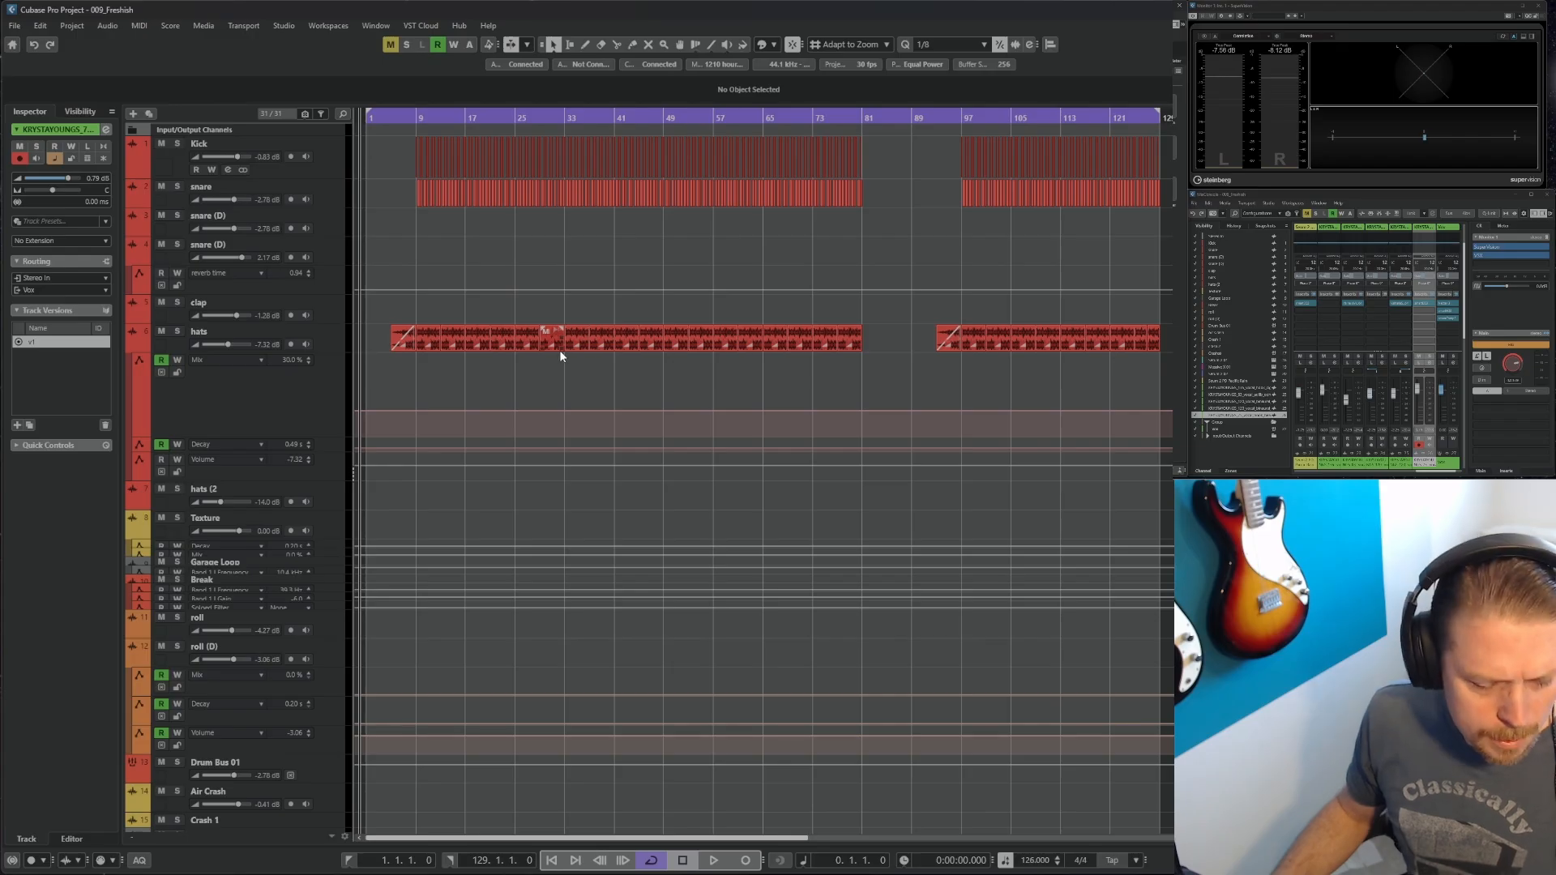
key(h)
key(h)
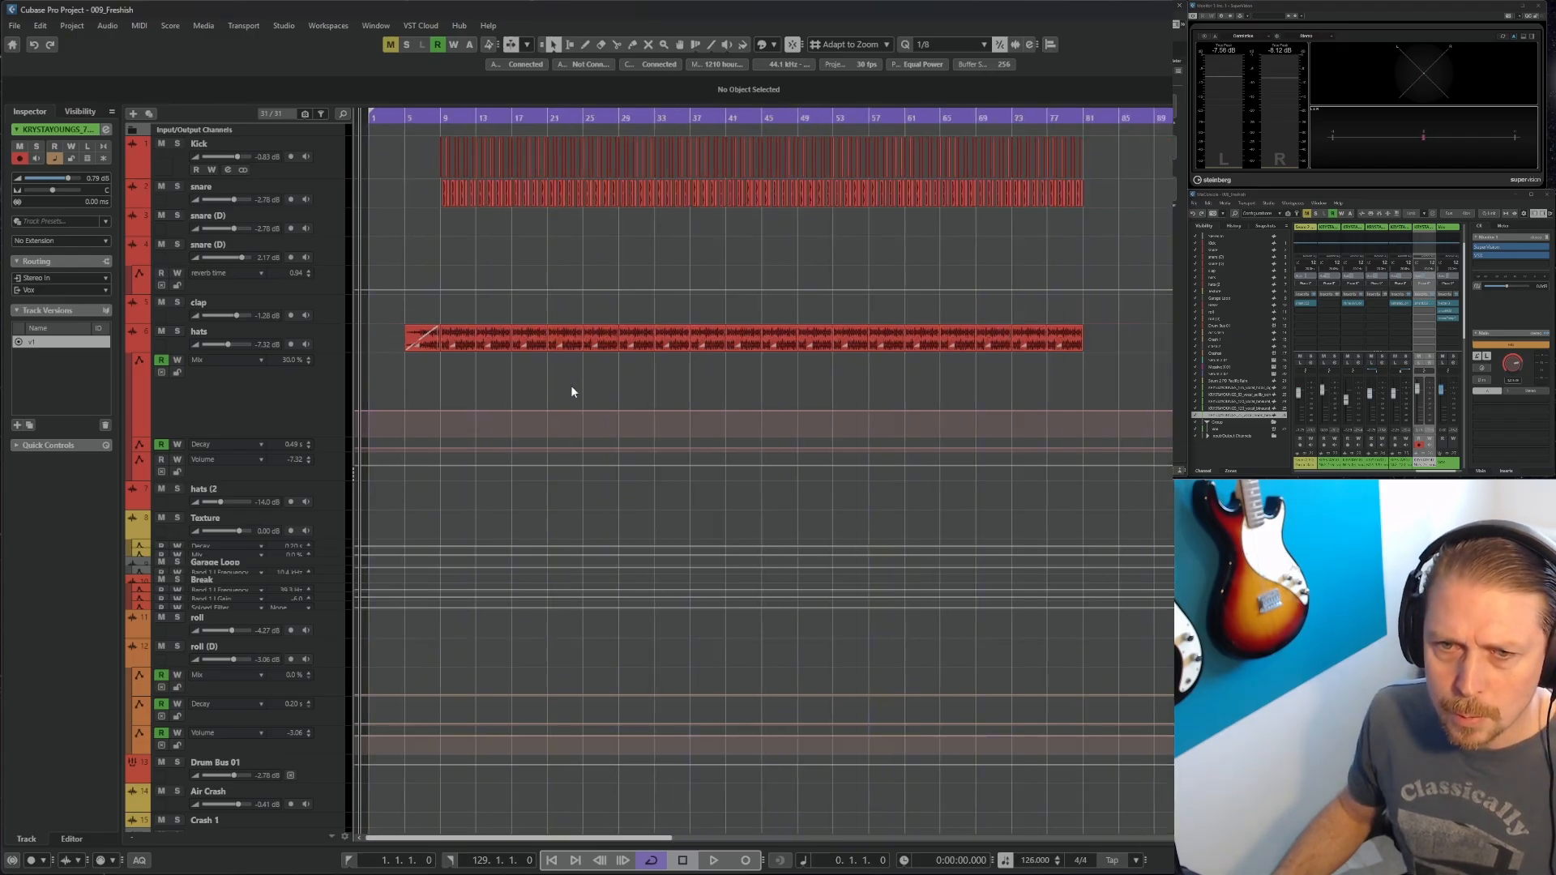
key(h)
key(h)
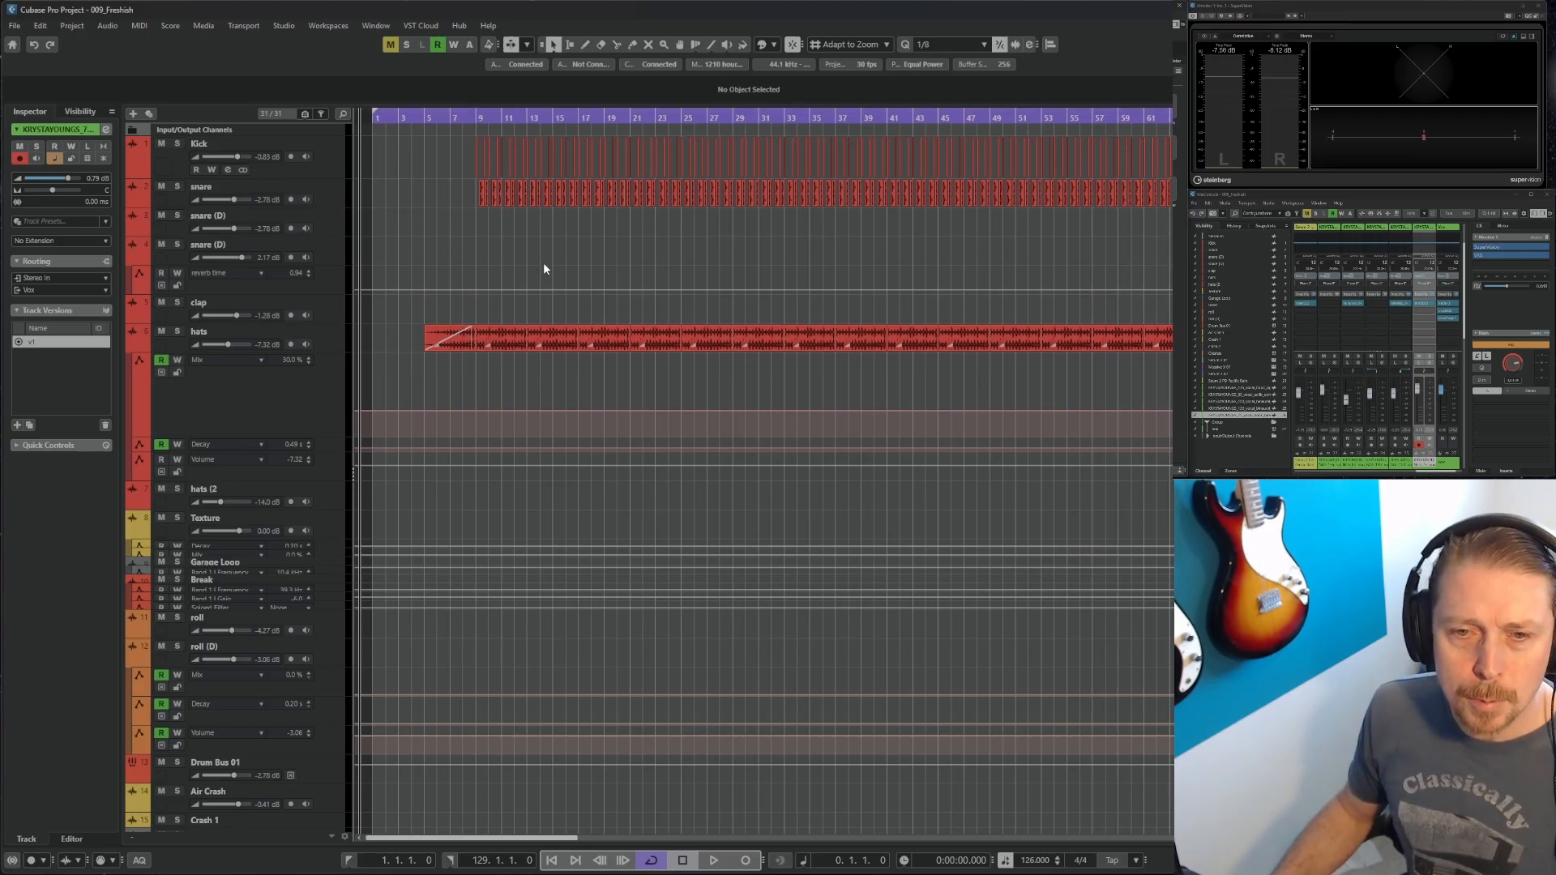
Play the intro up to bar 16 and shorten the hats clip before bar 17 to end at 16.3
key(space)
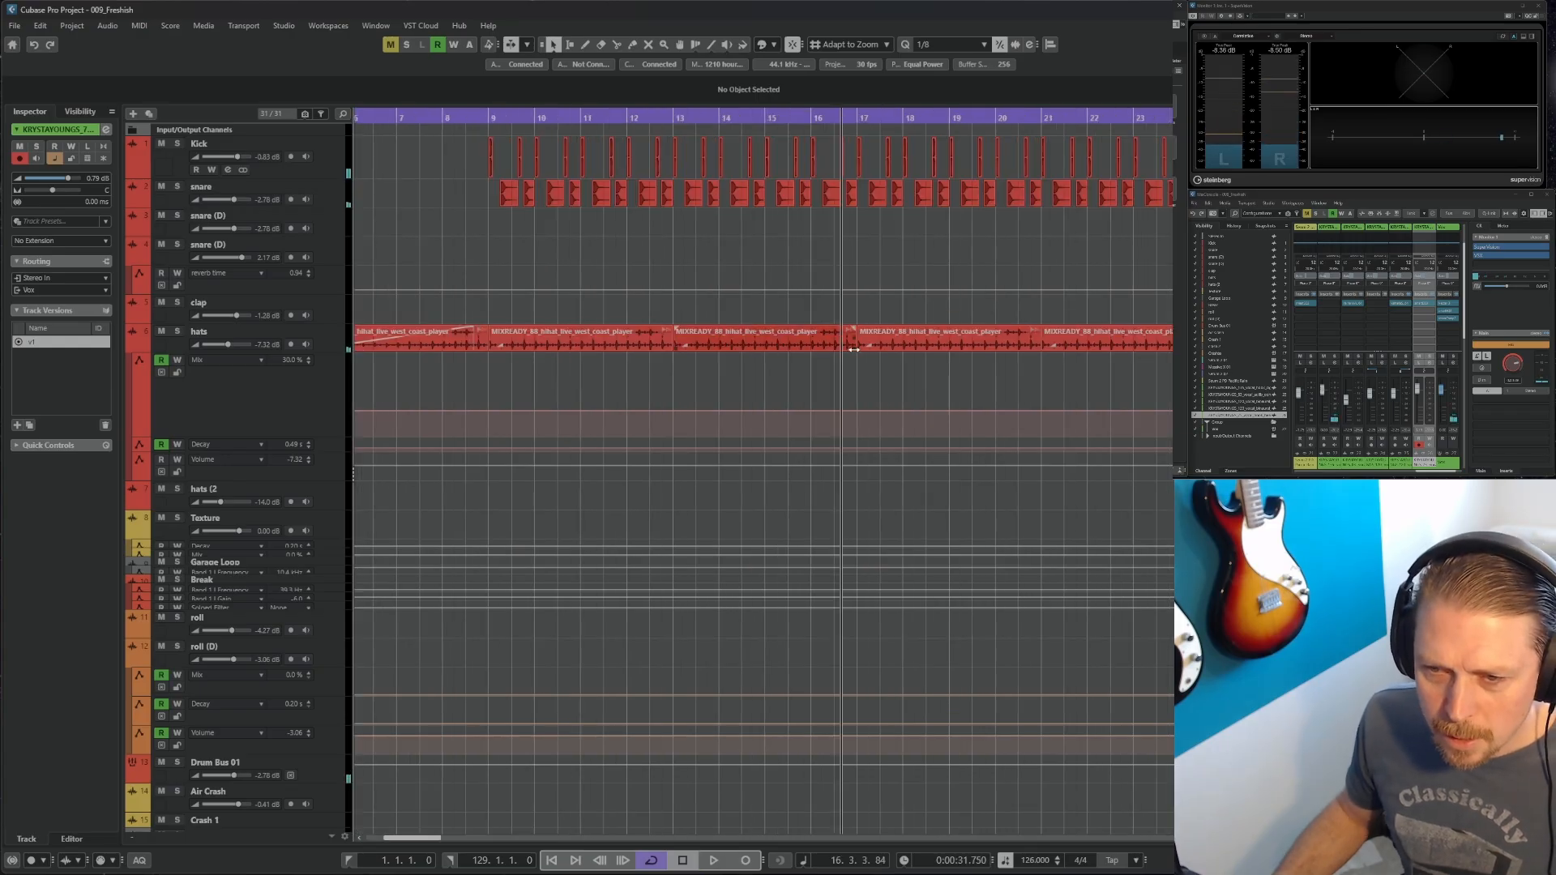
drag(856, 350, 838, 351)
click(847, 369)
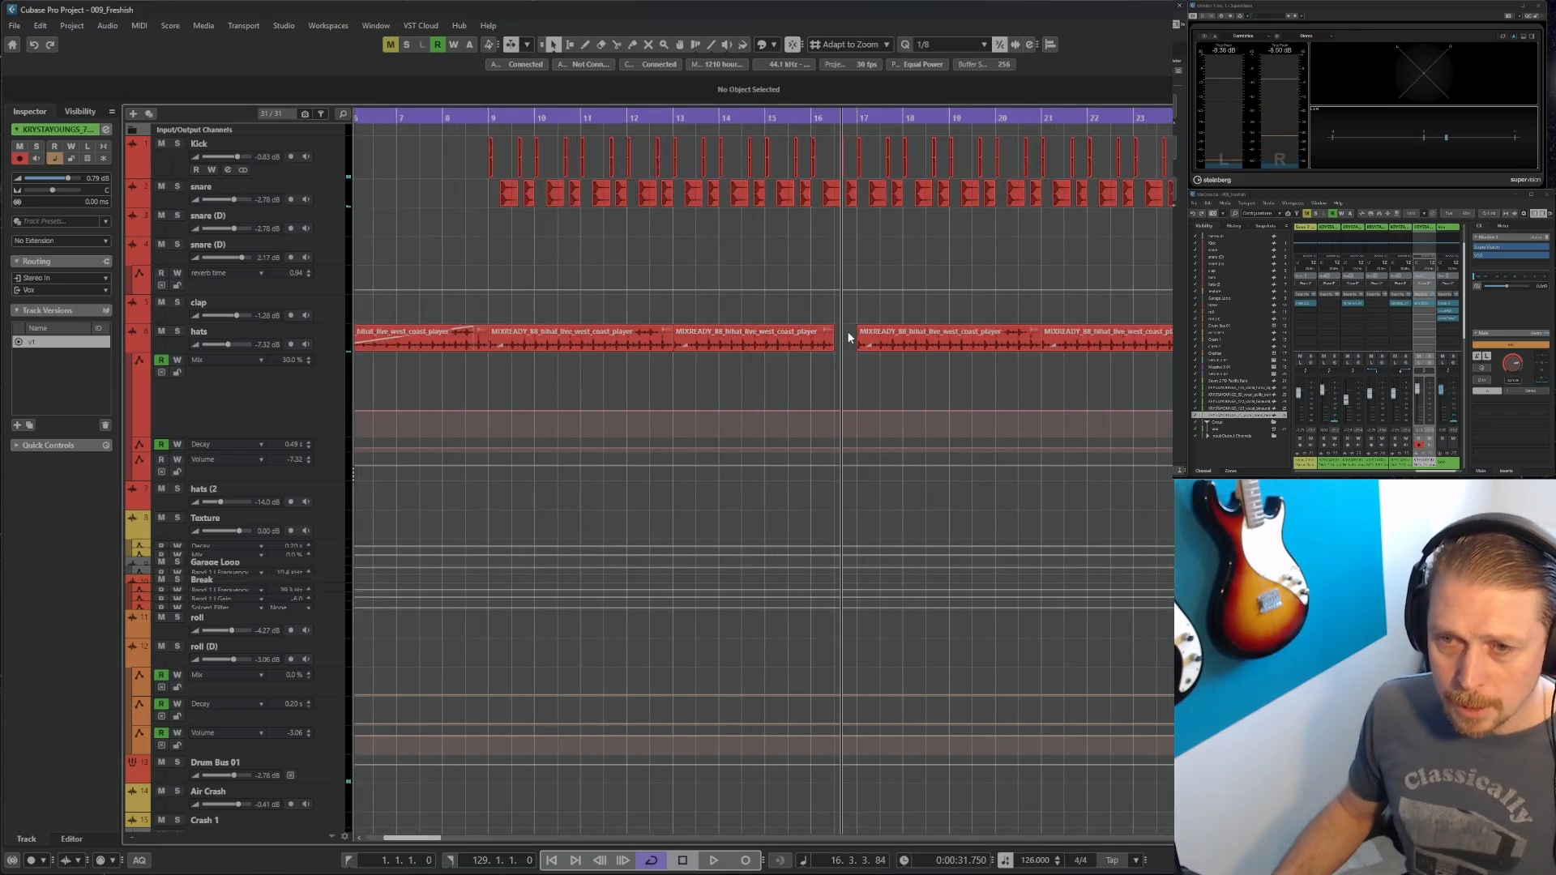
Copy the ghost kick to 16.4.2 and add a shortened snare hit with a fade-out at 16.3
key(h)
key(h)
key(h)
key(h)
key(h)
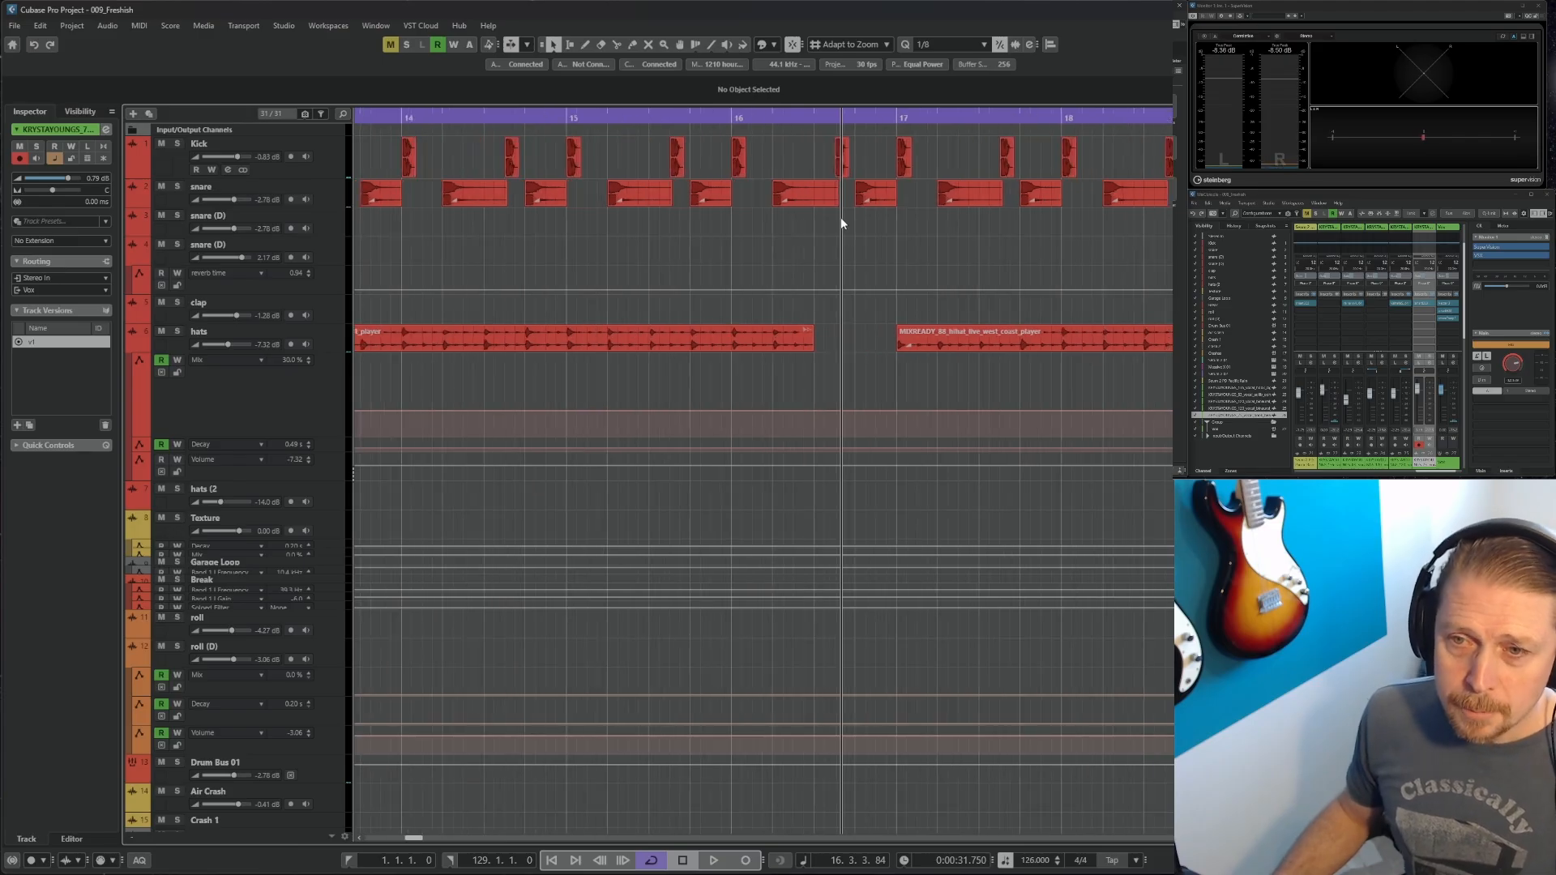
click(839, 159)
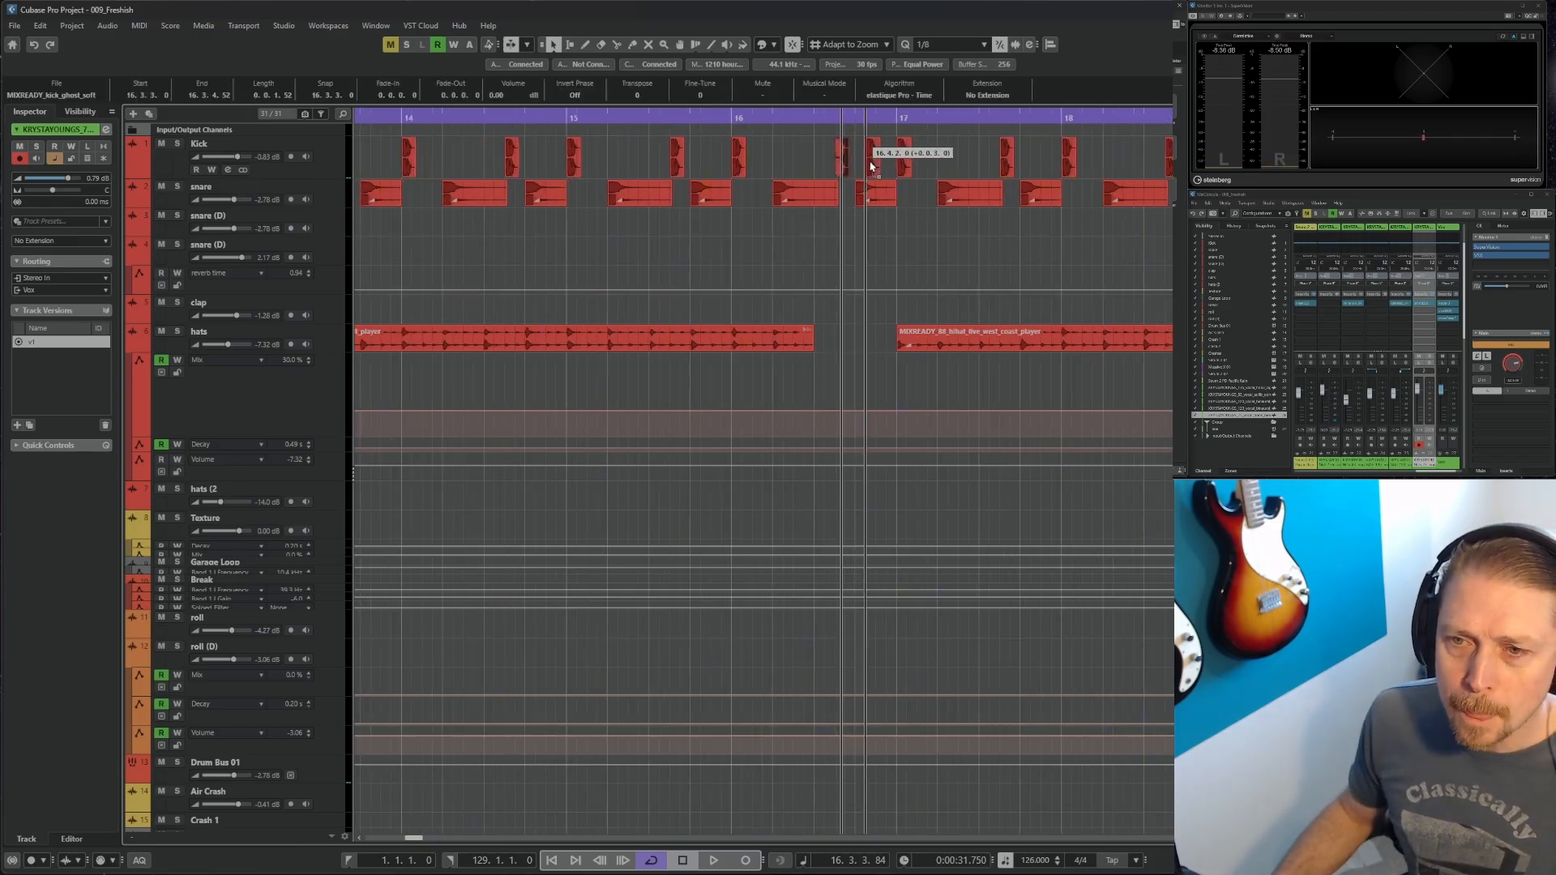
mouse_move(841, 161)
mouse_down()
mouse_move(872, 165)
mouse_move(835, 205)
mouse_move(790, 203)
mouse_move(822, 184)
mouse_up()
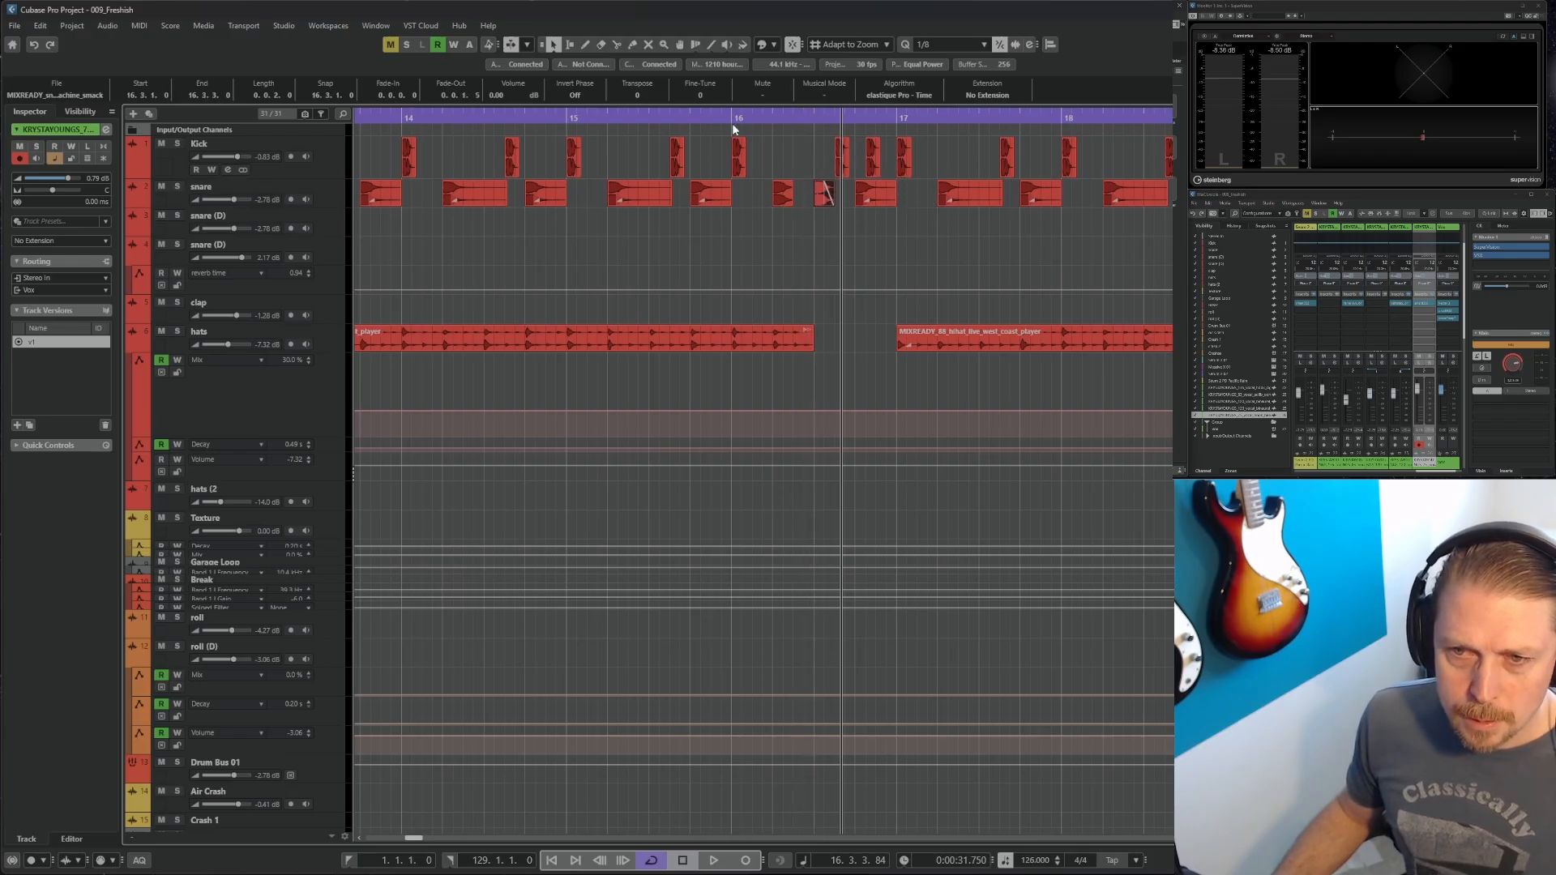
Set the cycle range from bar 15 to bar 19 and play the drum fill from its start
ctrl+click(566, 121)
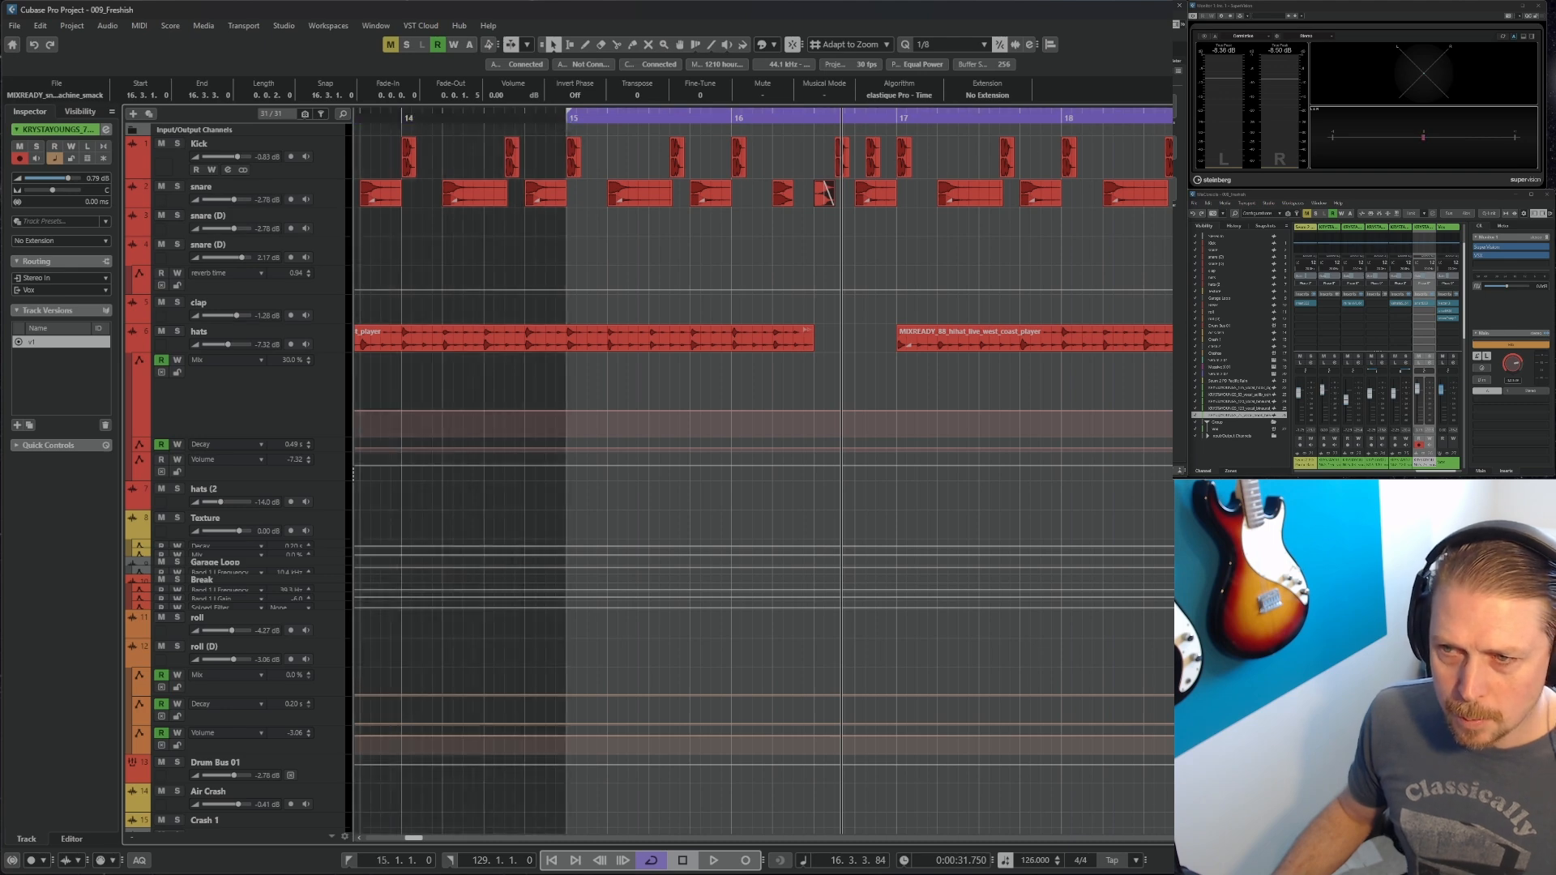
alt+click(1227, 119)
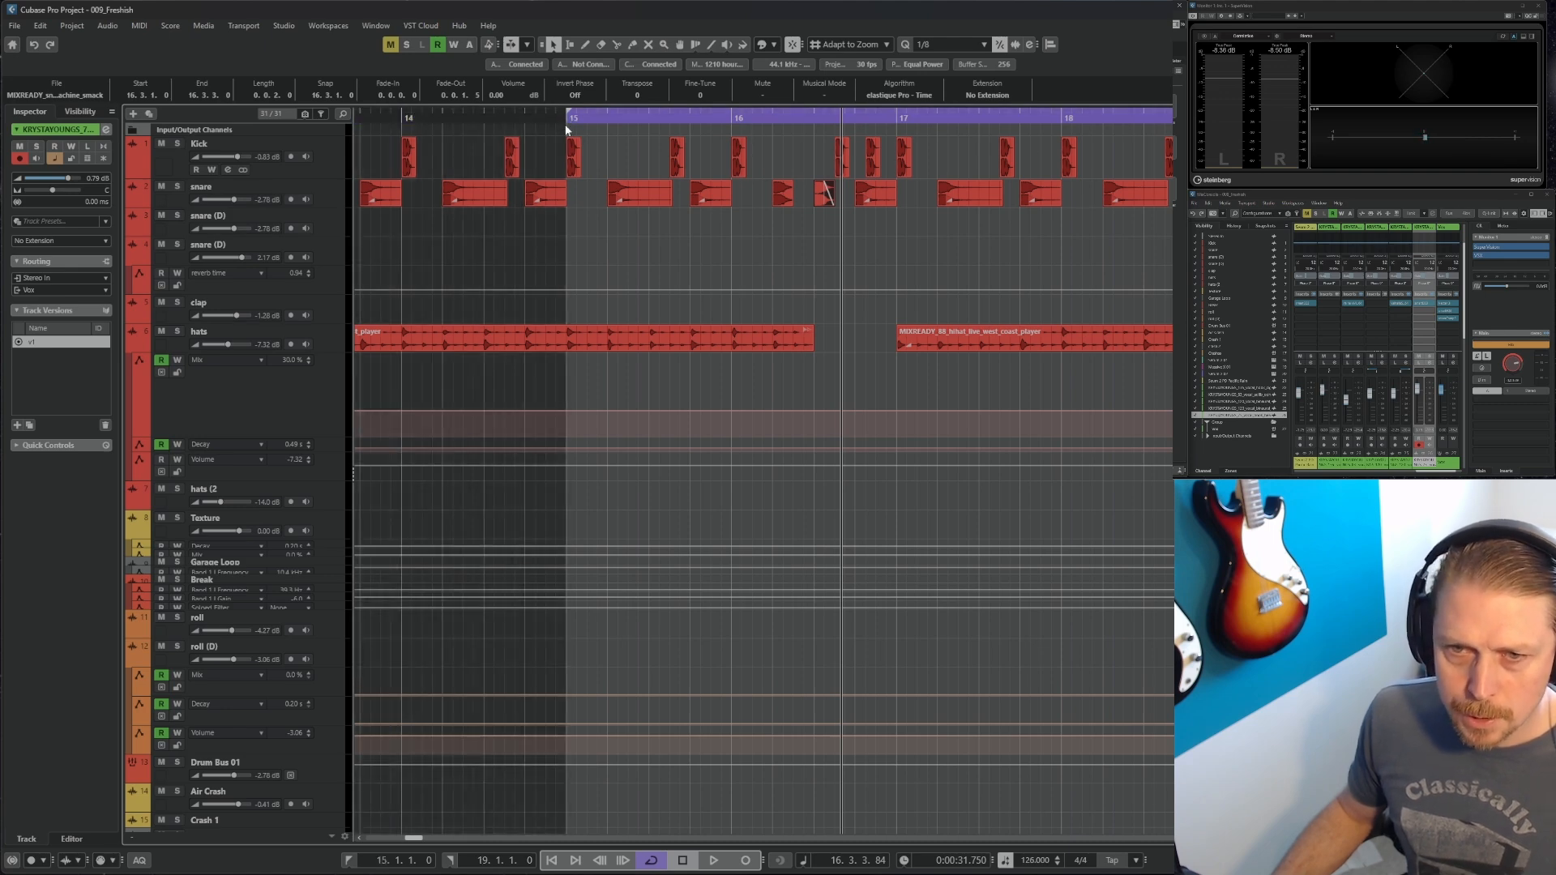
key(KP_1)
key(space)
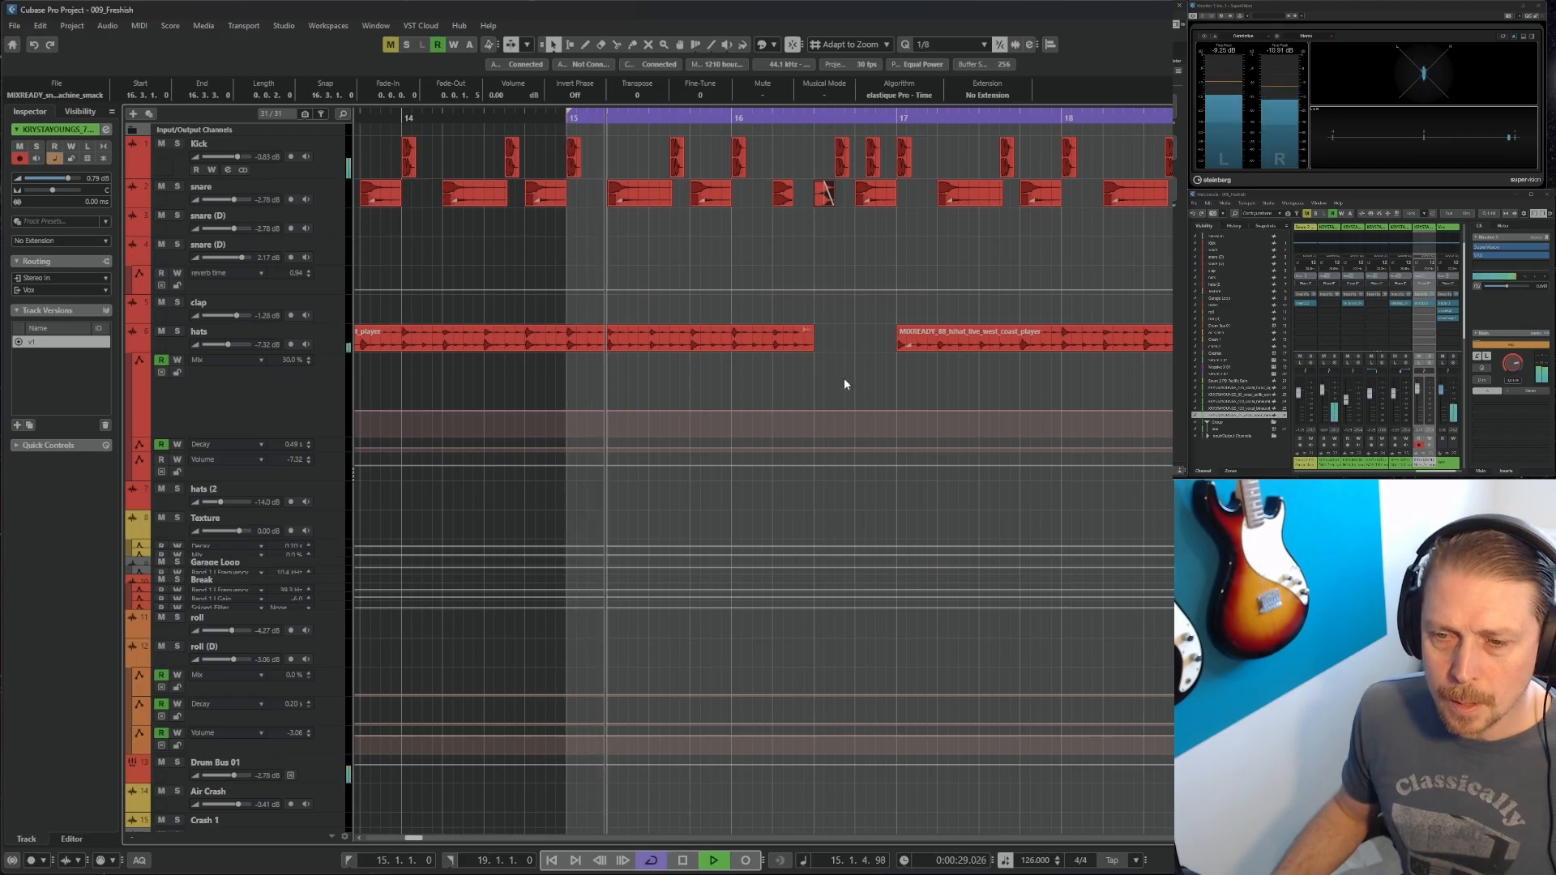
Add a short fade-out to the end of the hats clip just before the gap at bar 17
drag(812, 328, 799, 329)
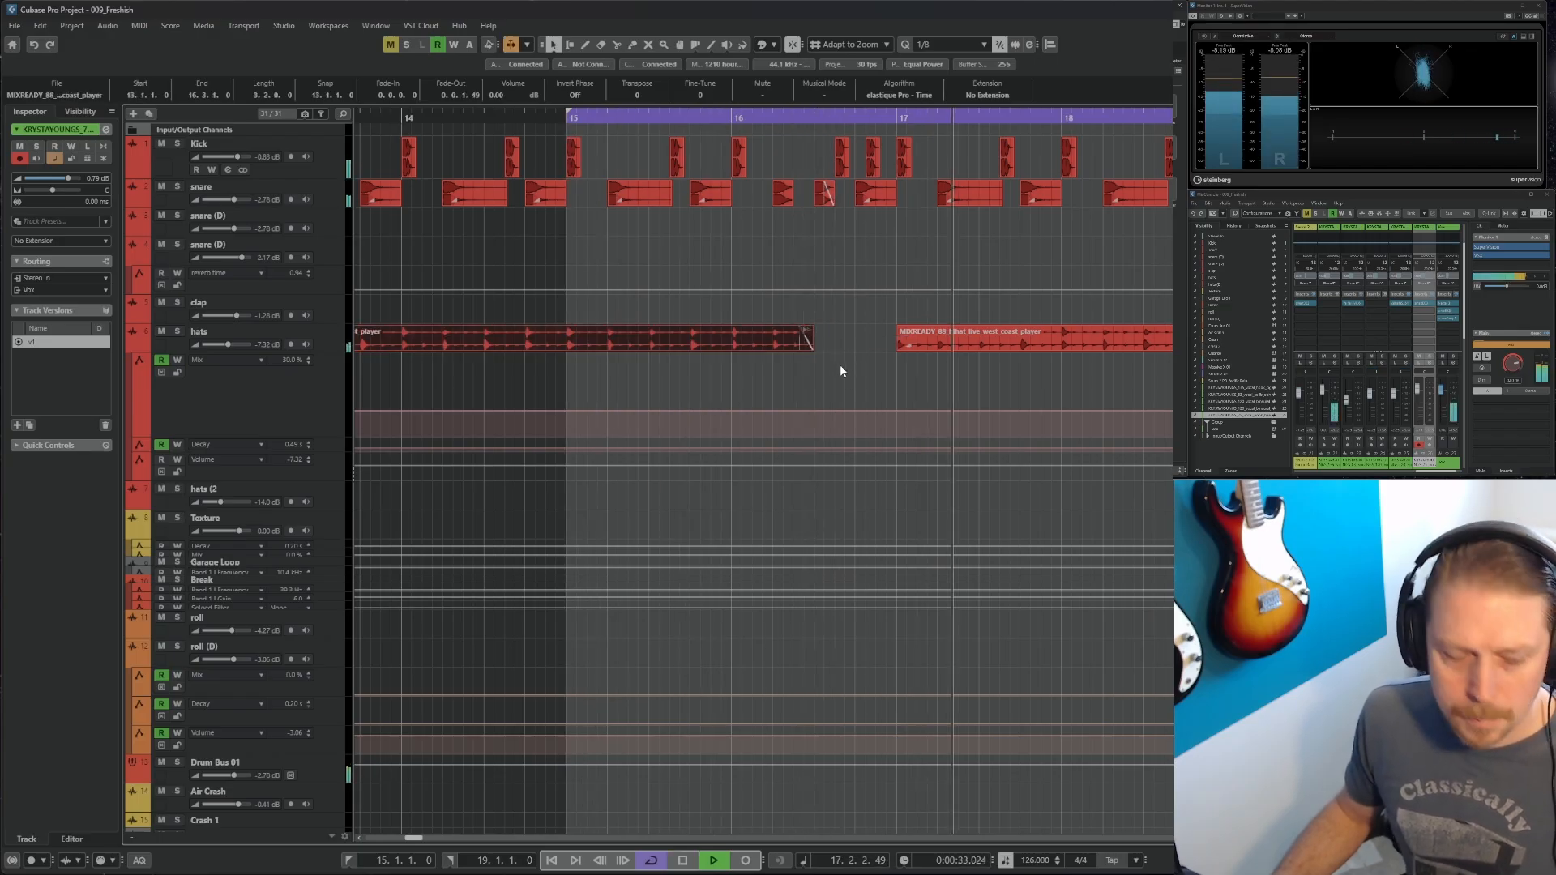
key(space)
key(g)
key(g)
key(g)
key(g)
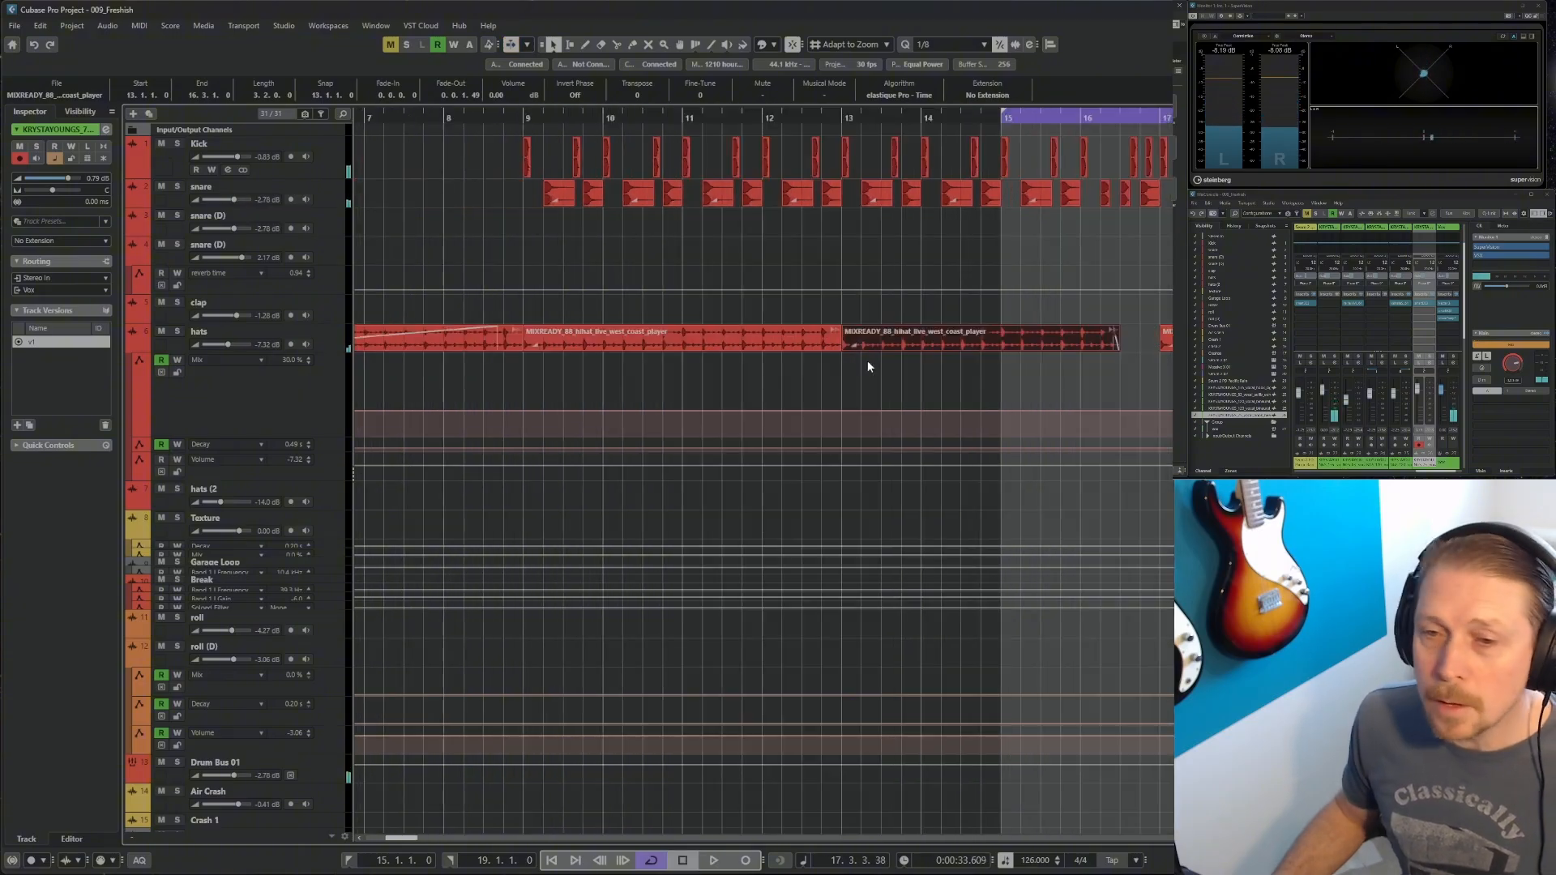
key(h)
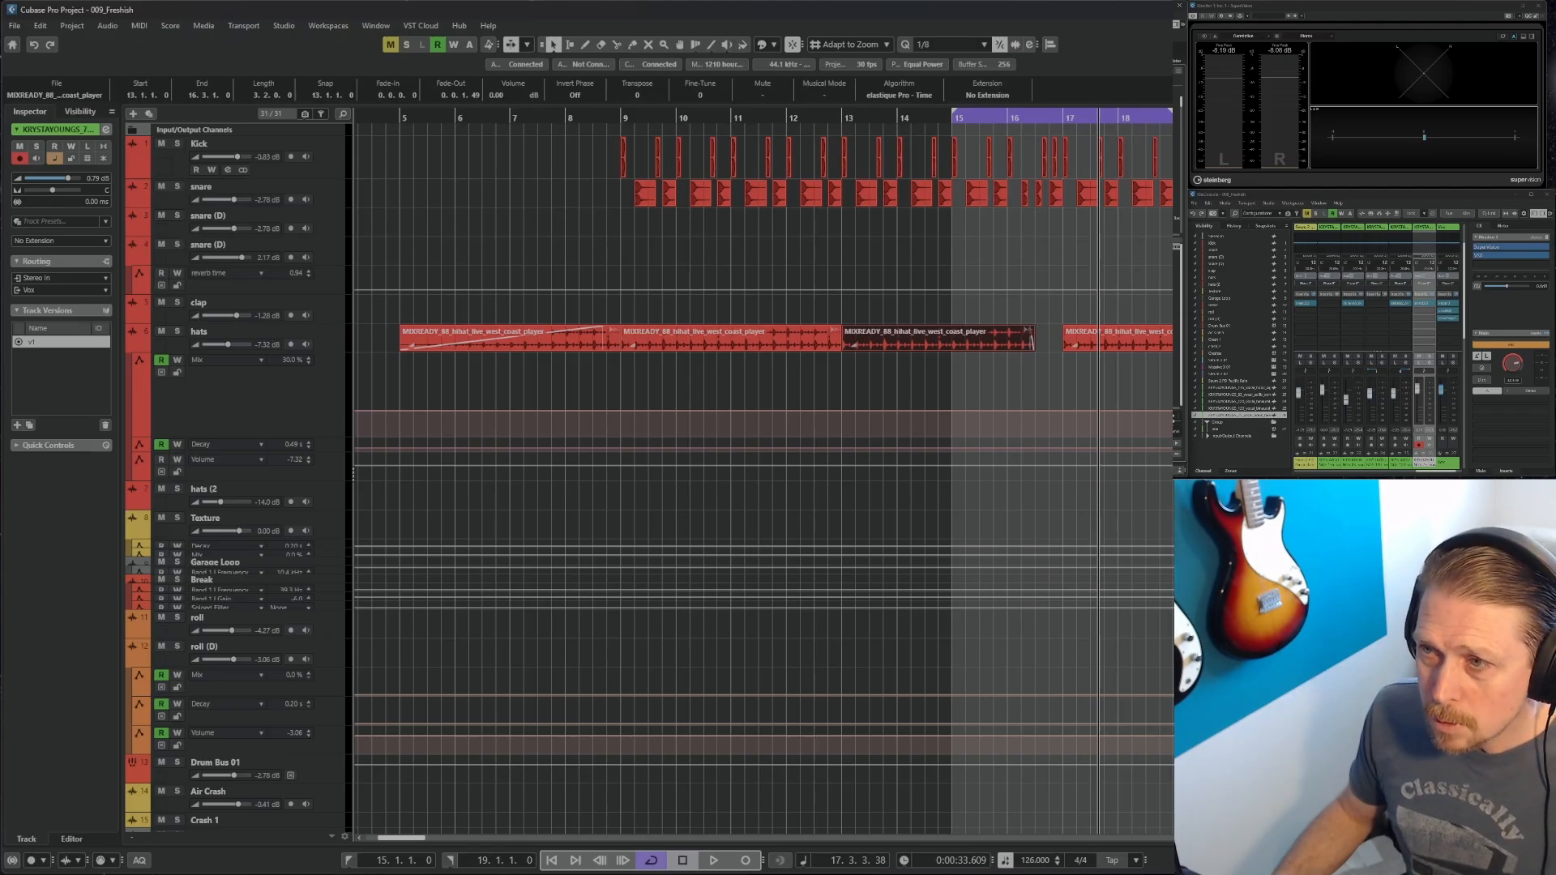
Bring the Media browser into view, look at its VST Effects section and open the File Browser
drag(1305, 13, 898, 14)
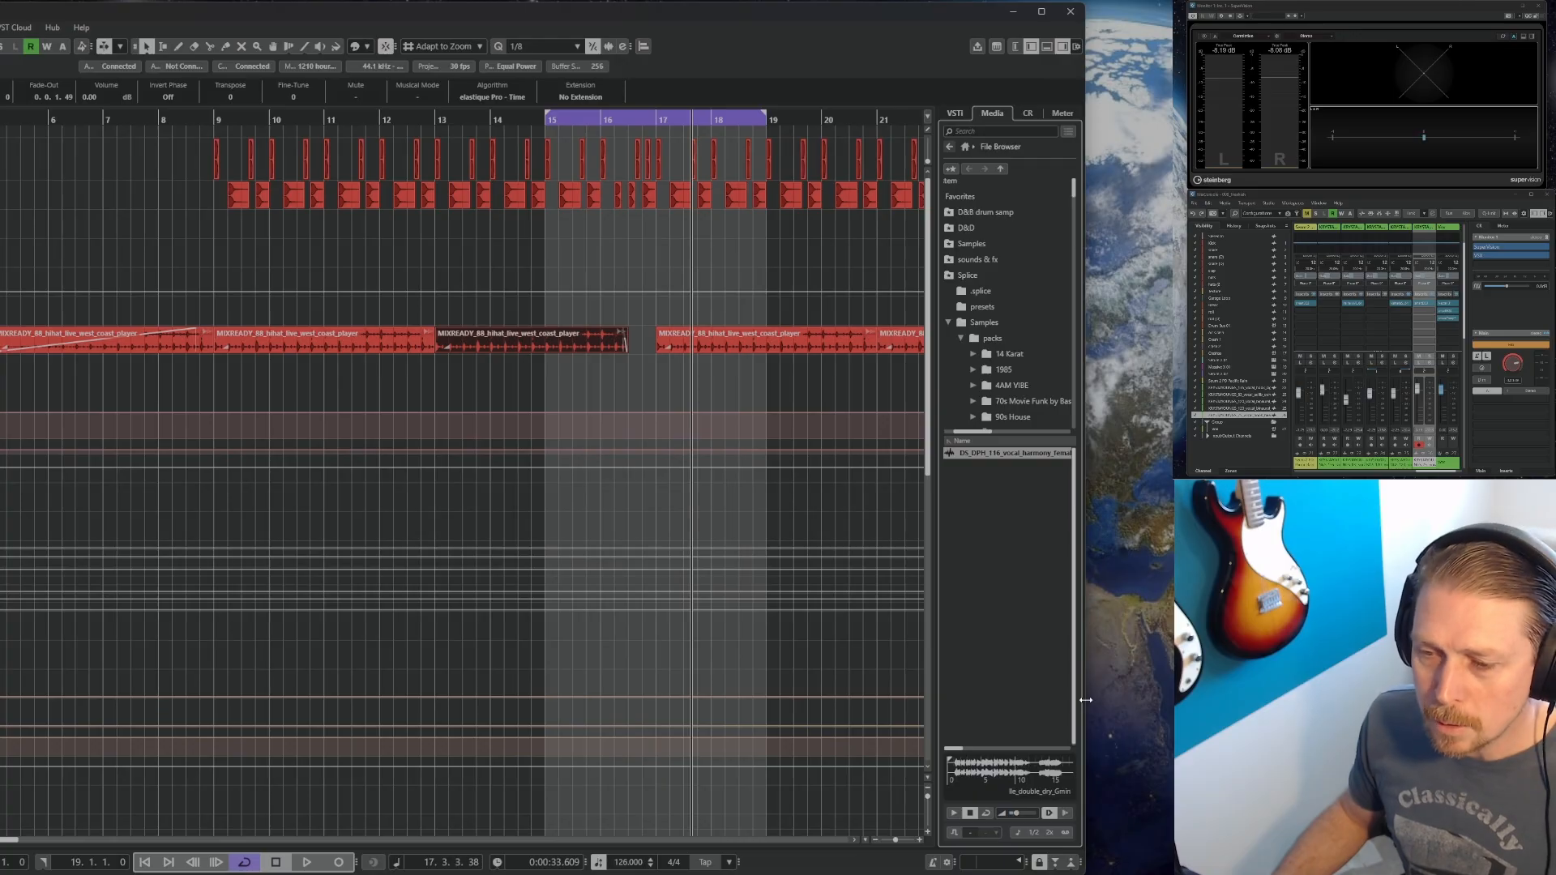
drag(1085, 700, 1174, 700)
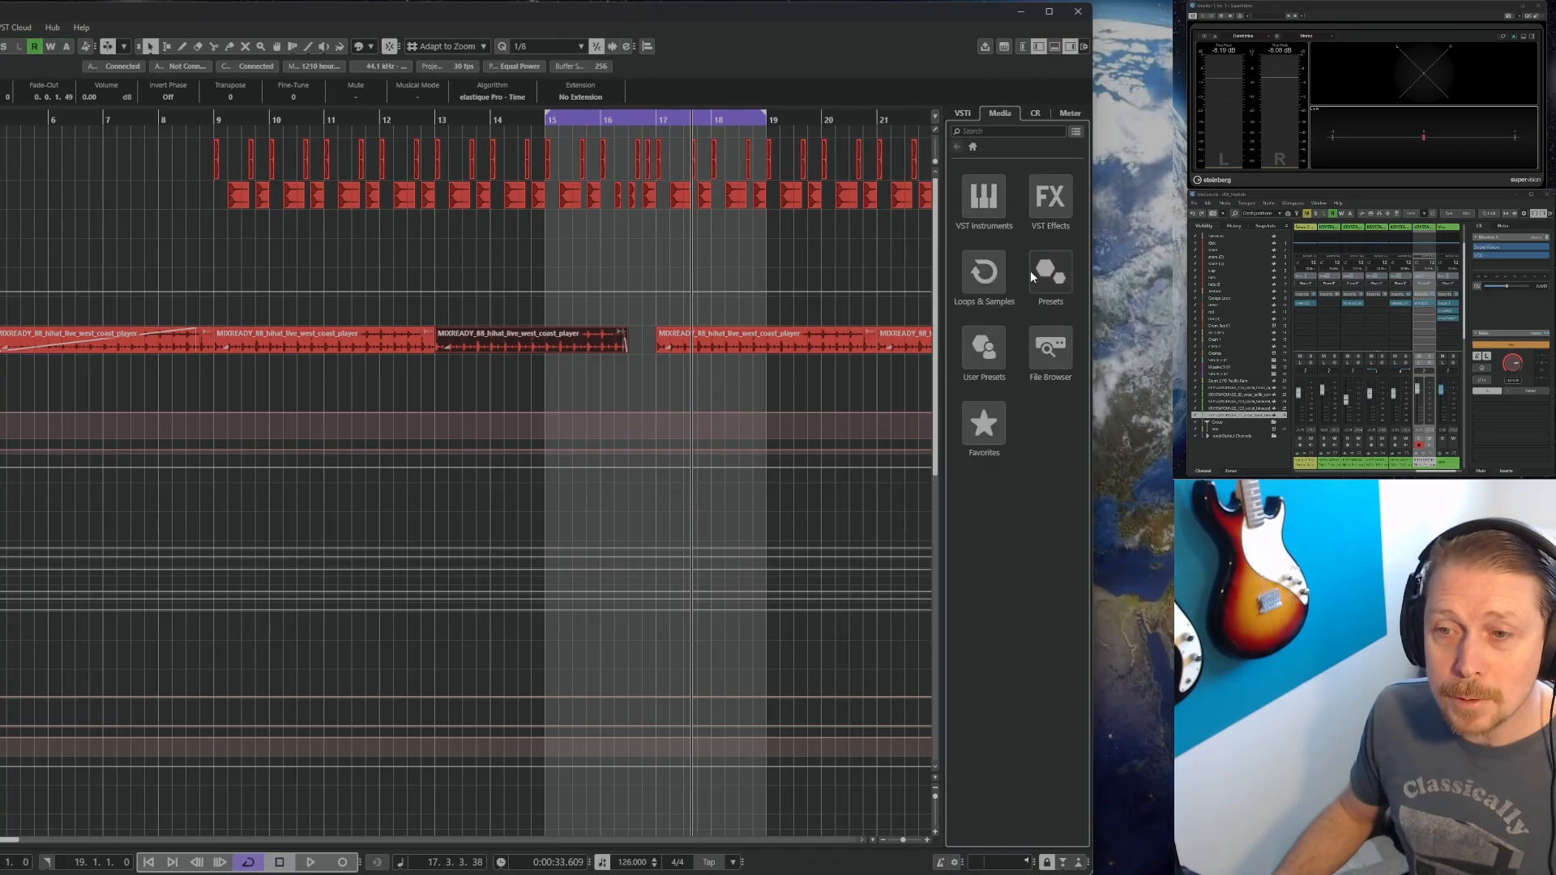
click(1053, 198)
click(972, 147)
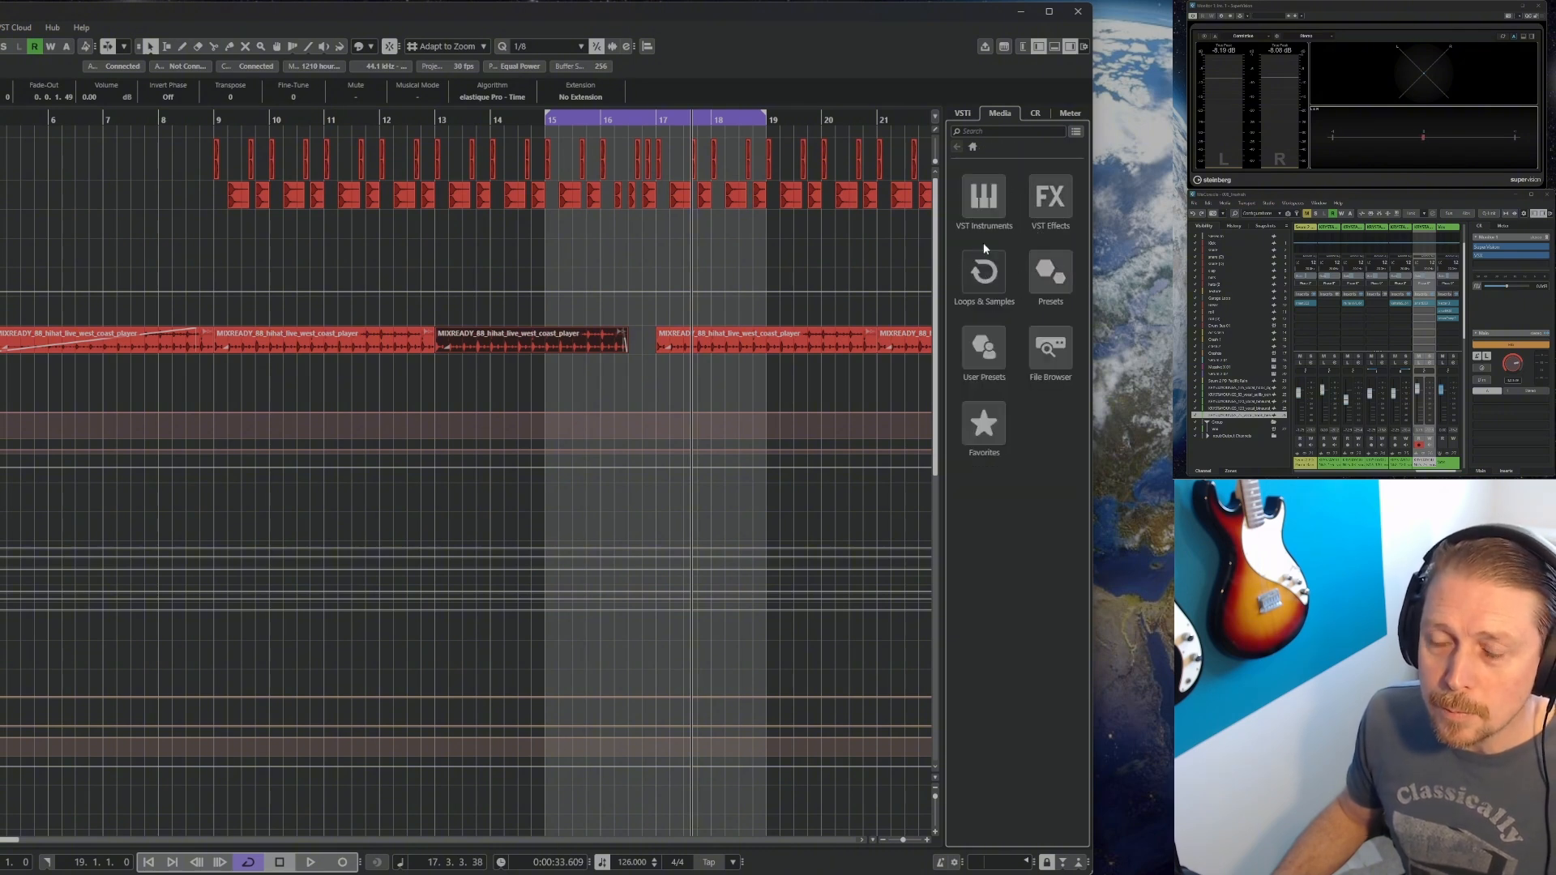
click(1052, 350)
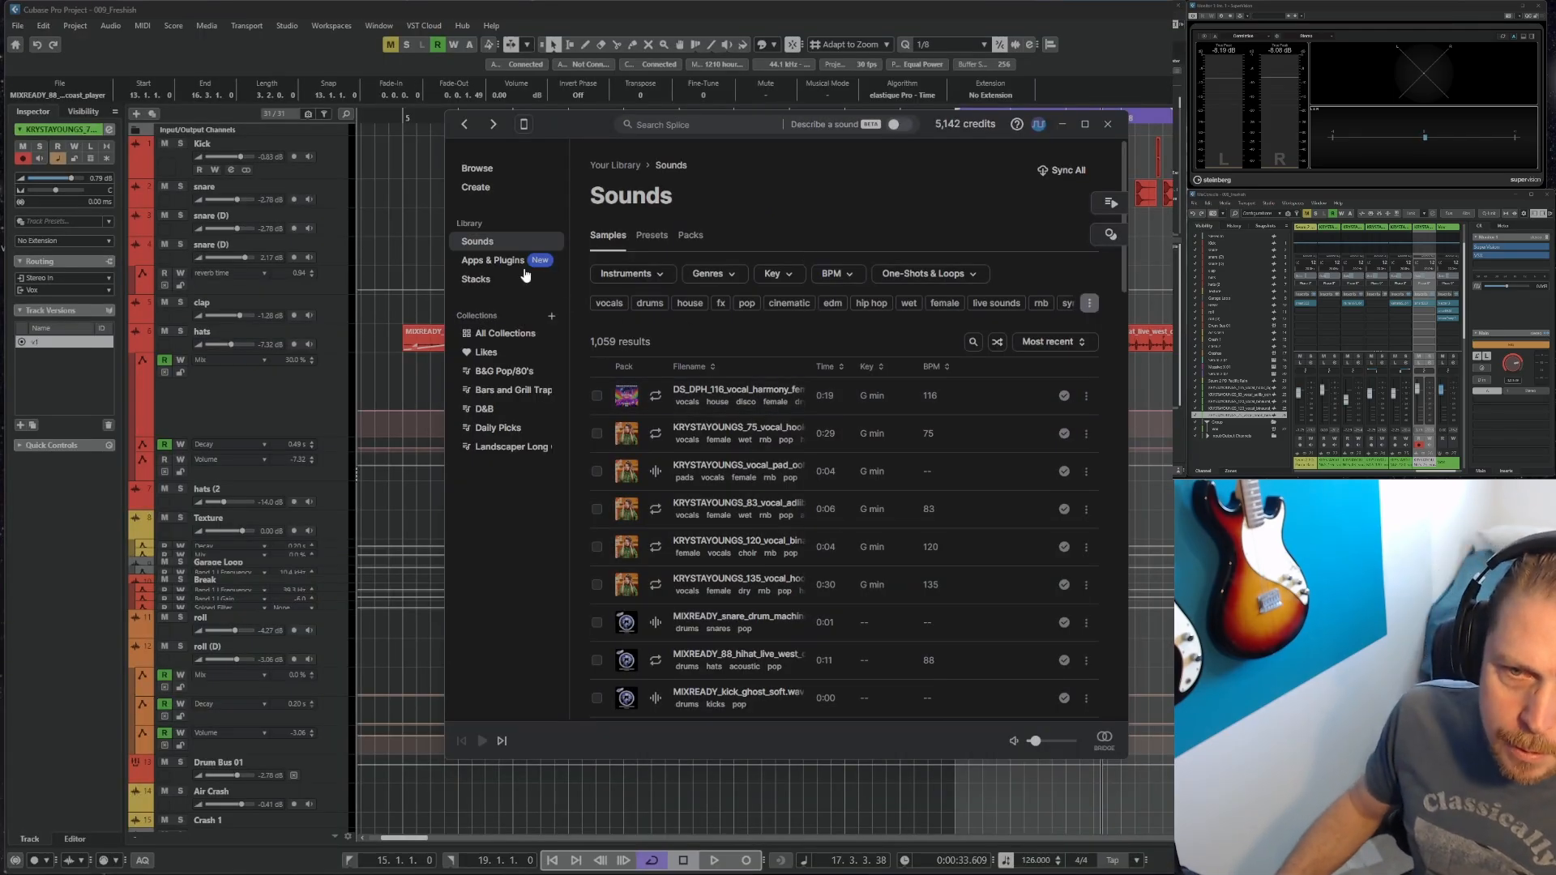
Switch to Splice, search the Sounds library for "risers" and audition the riser samples
click(475, 281)
click(477, 242)
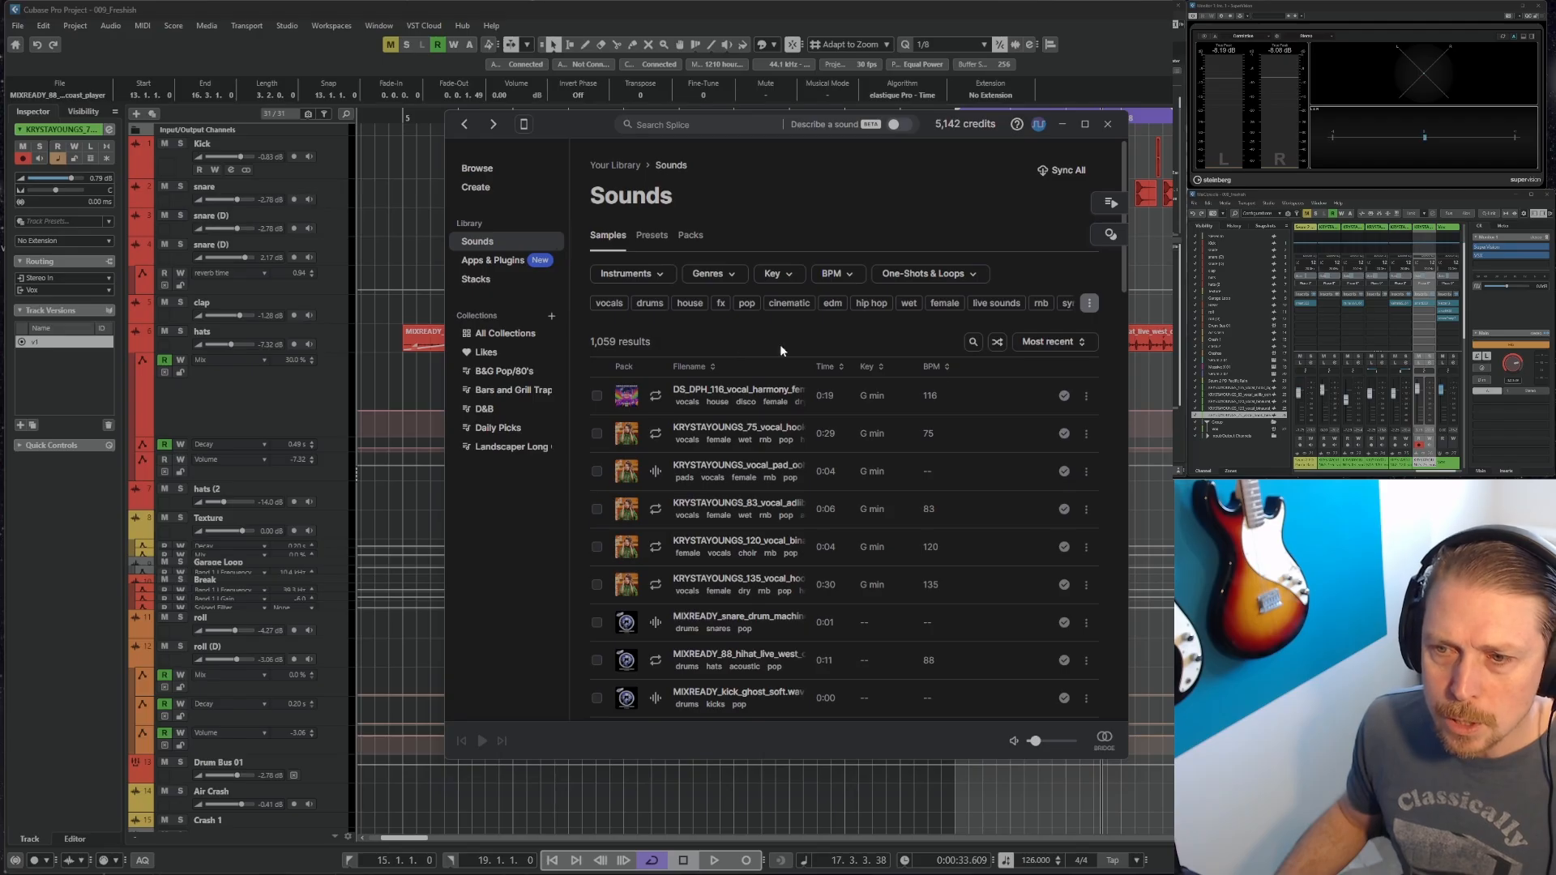
click(974, 341)
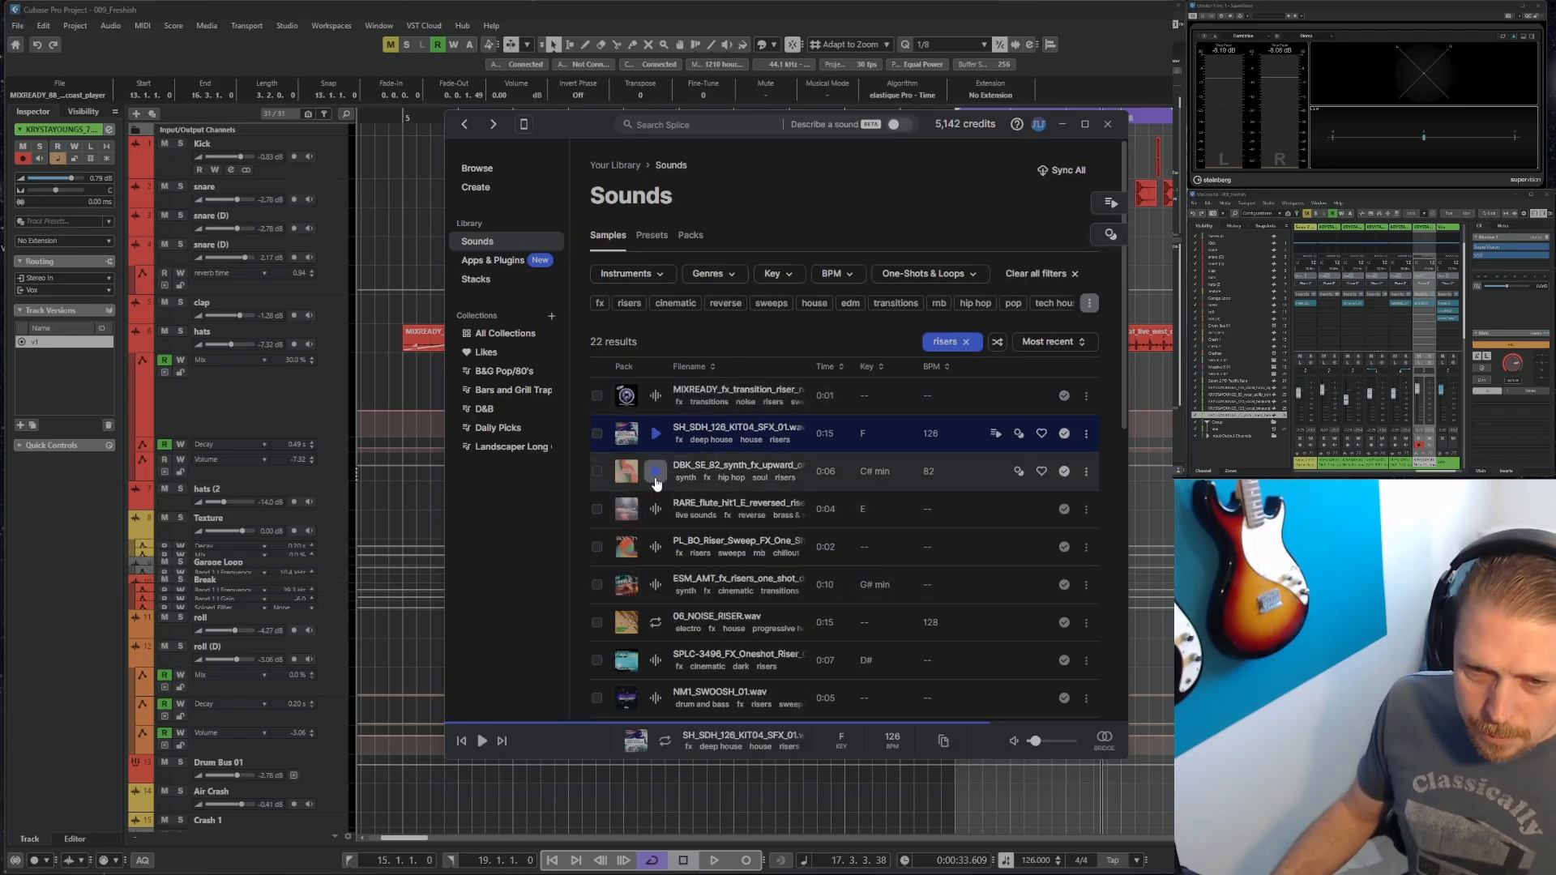
click(656, 472)
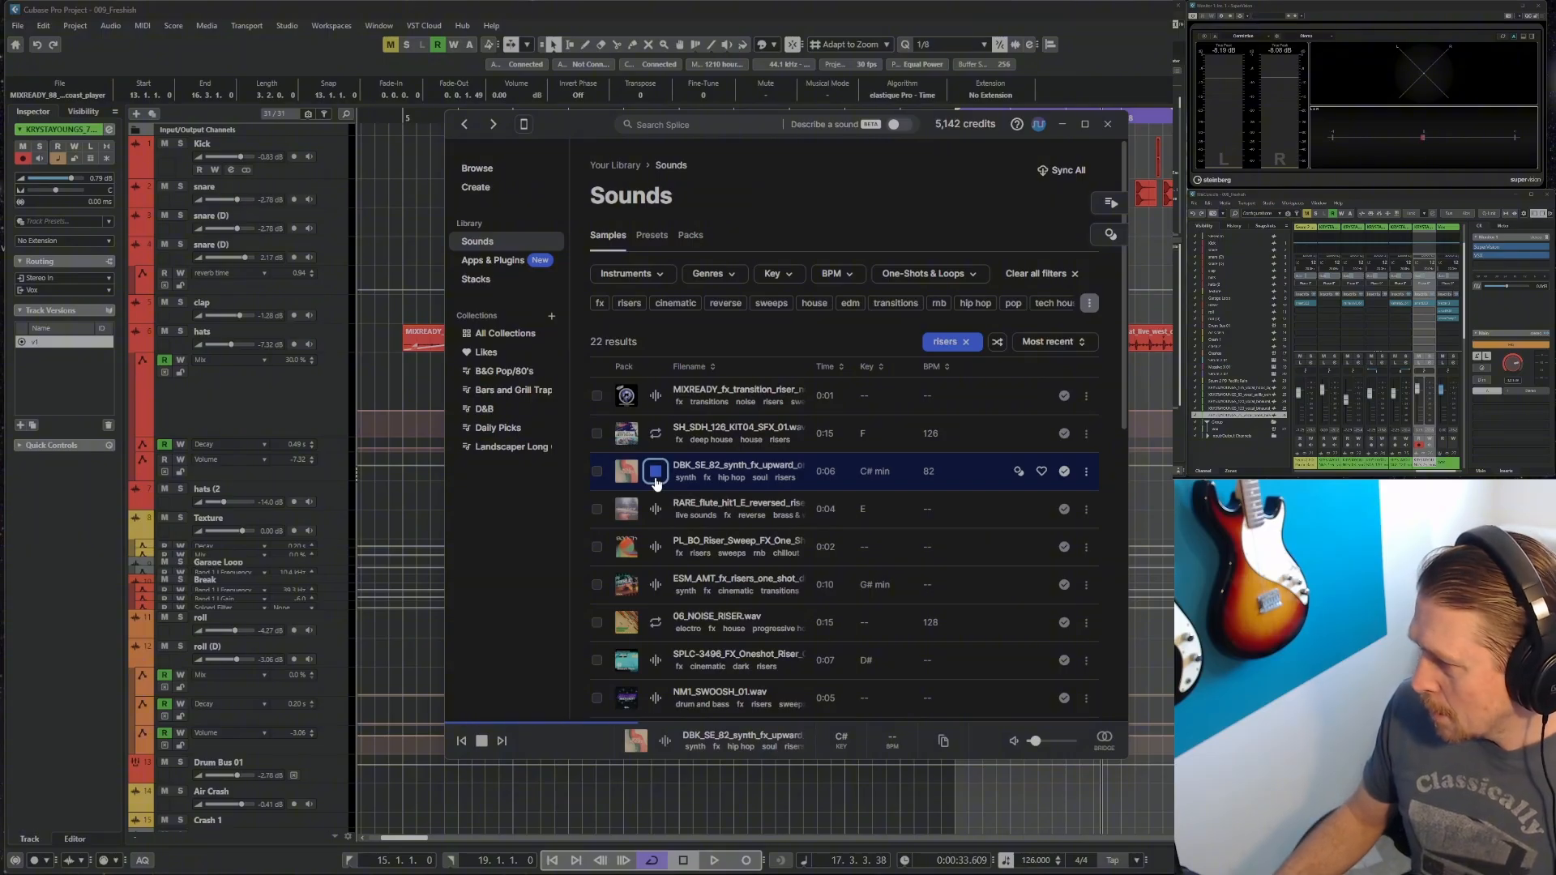
click(655, 510)
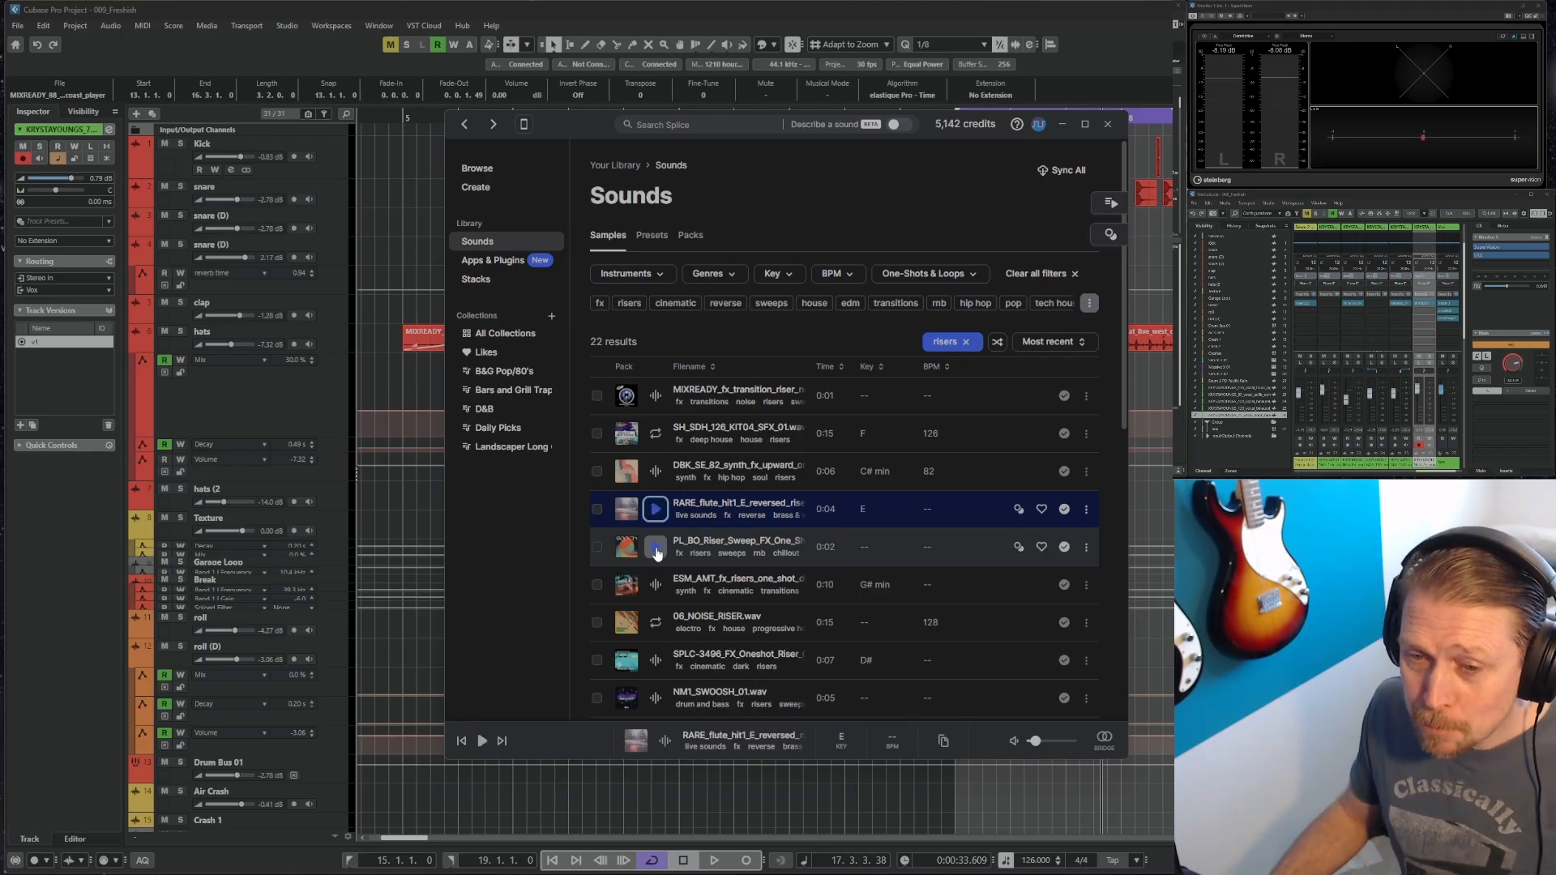
click(655, 548)
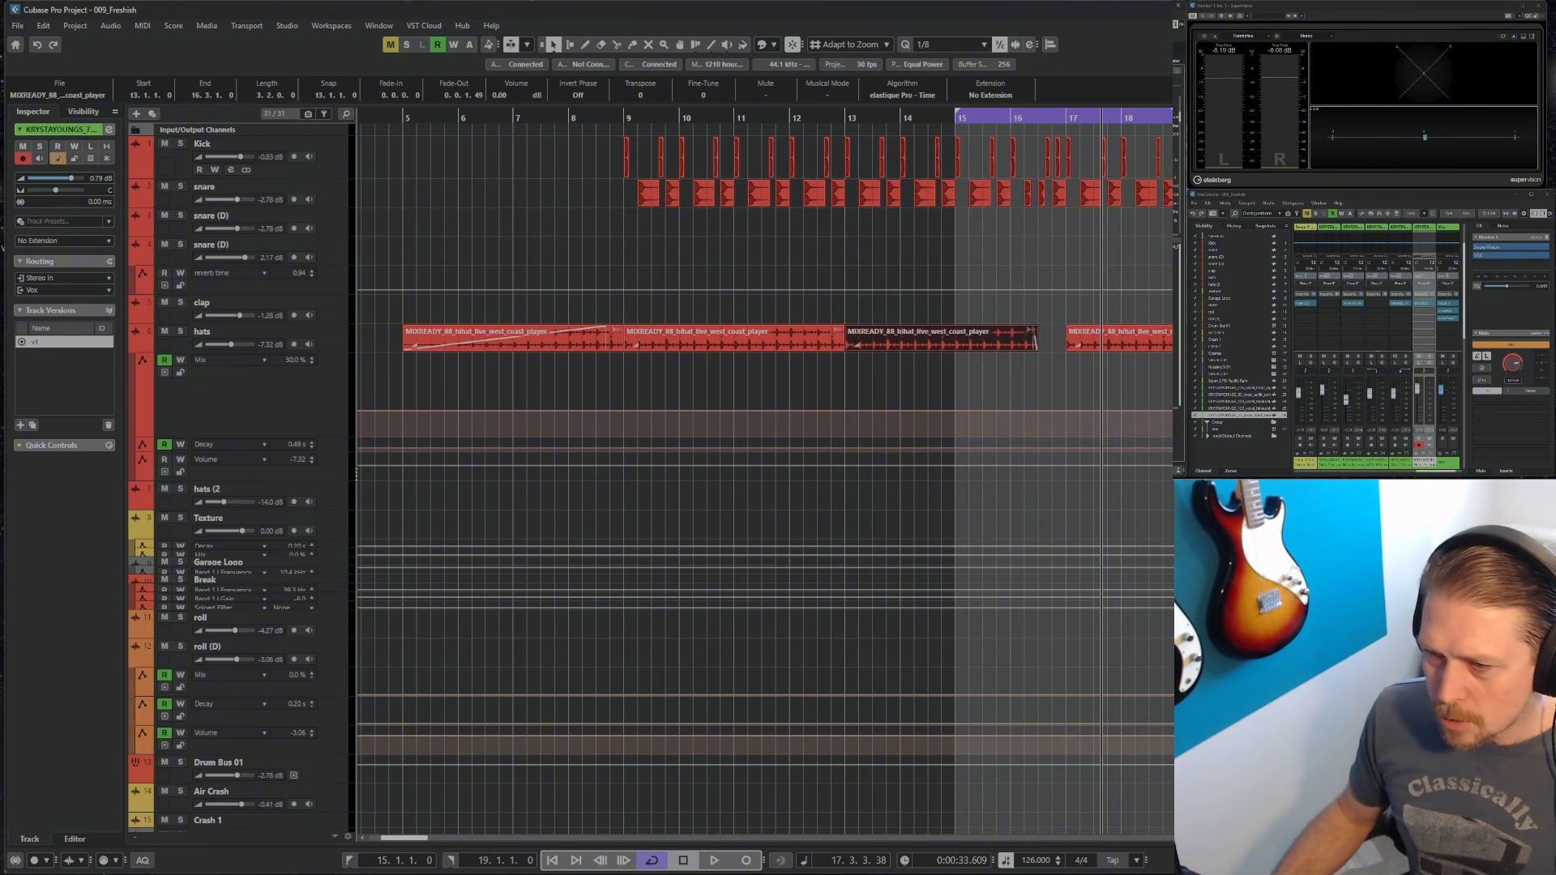
Add the PL_BO_Riser_Sweep sample at 16.2 on the first snare (D) track, renamed Risers, and time-stretch it to end at bar 17
click(552, 44)
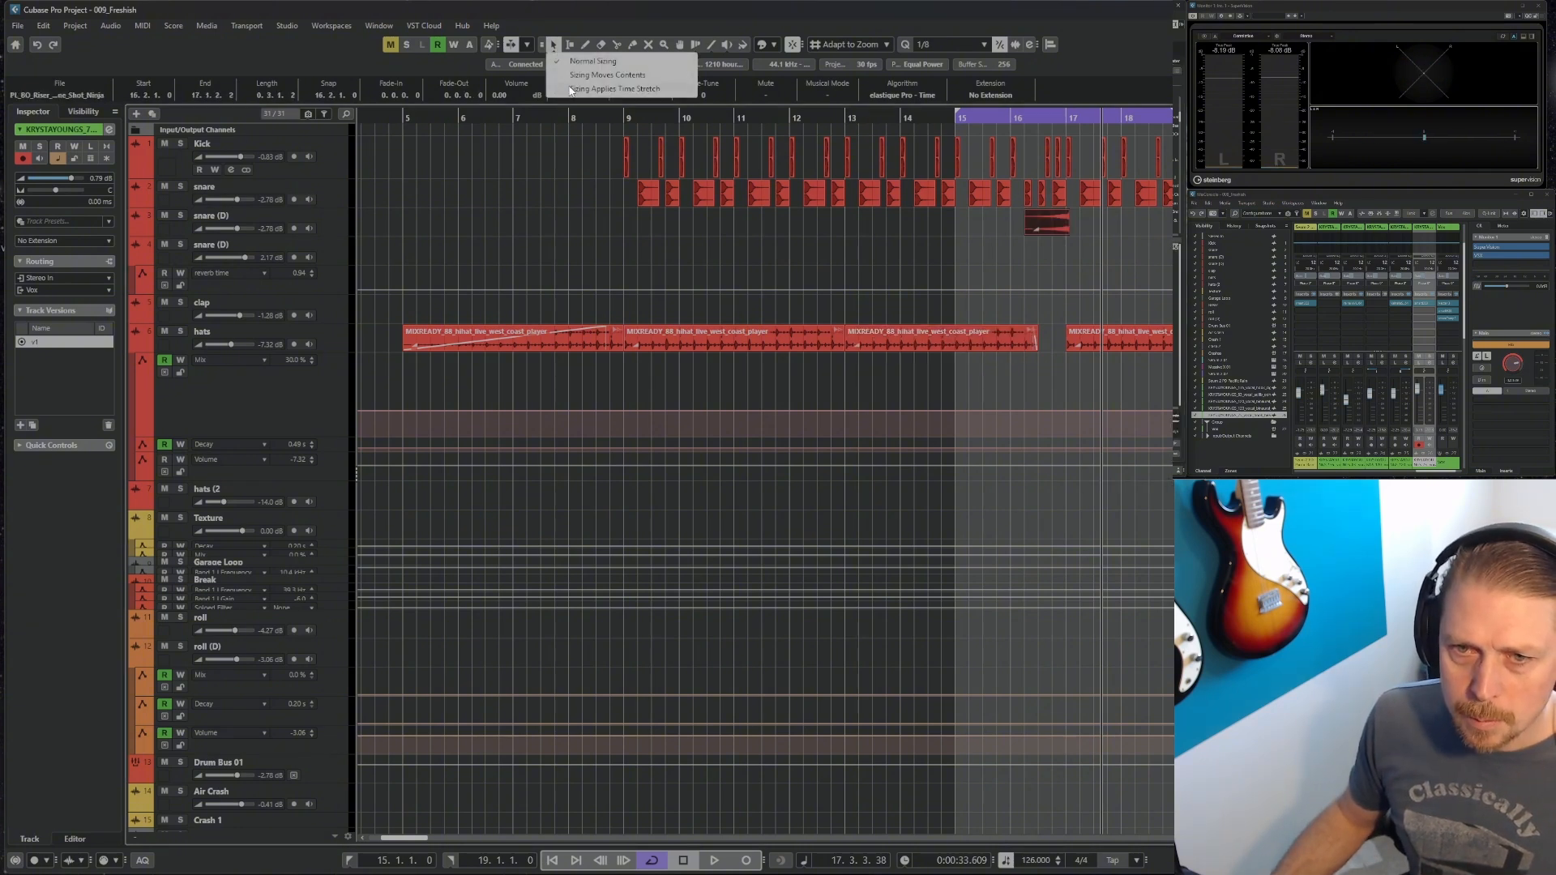
click(572, 90)
drag(1068, 233, 1066, 233)
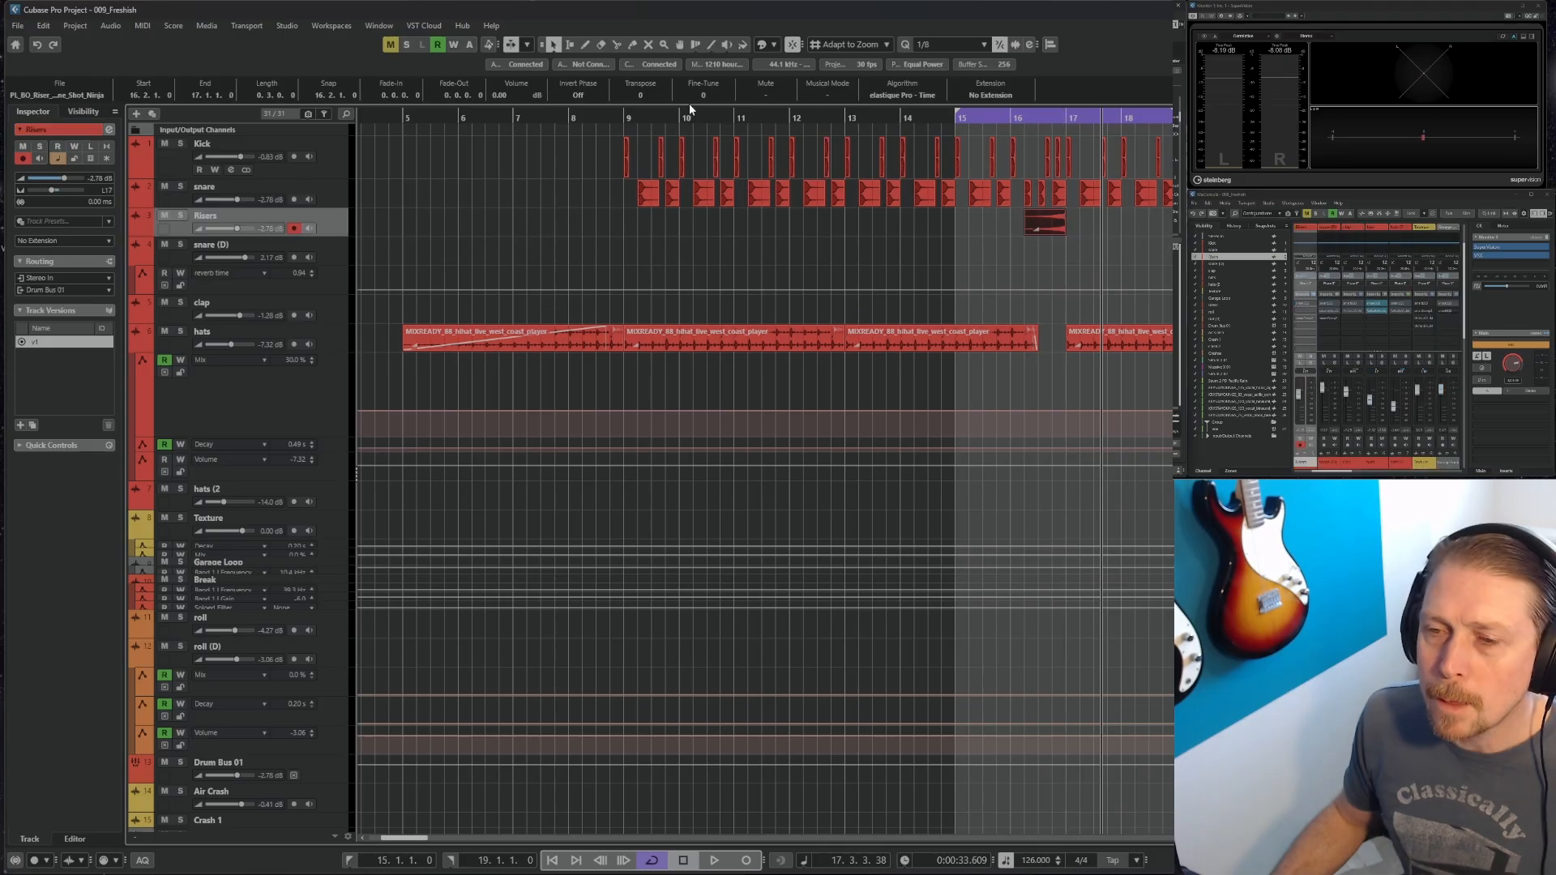
Play the riser transition from bar 15 and set the Risers track's level to 0.00 dB
click(961, 118)
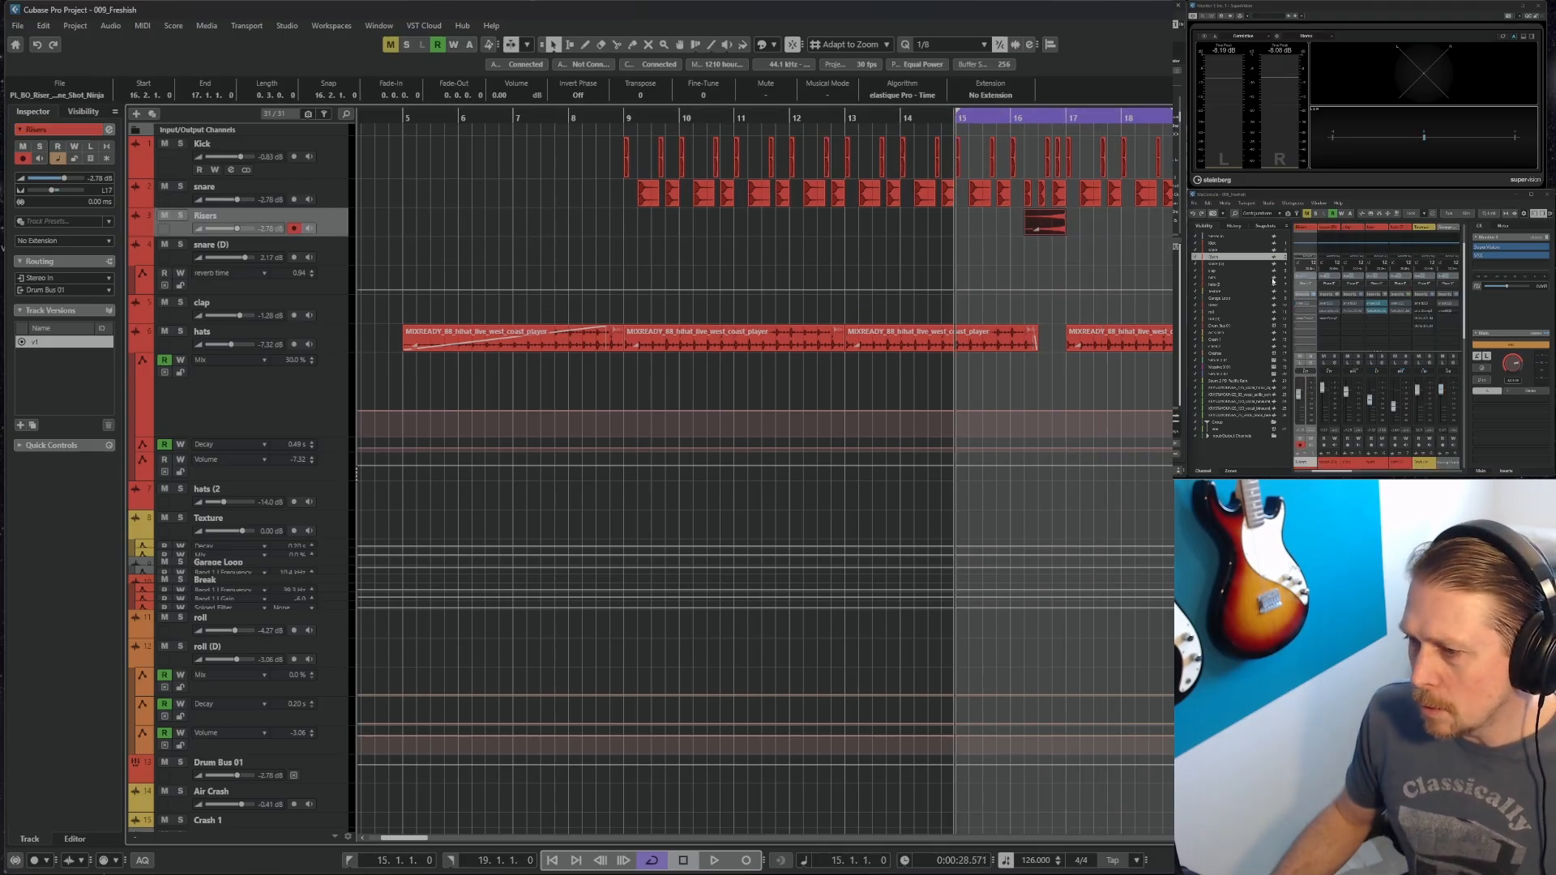
key(space)
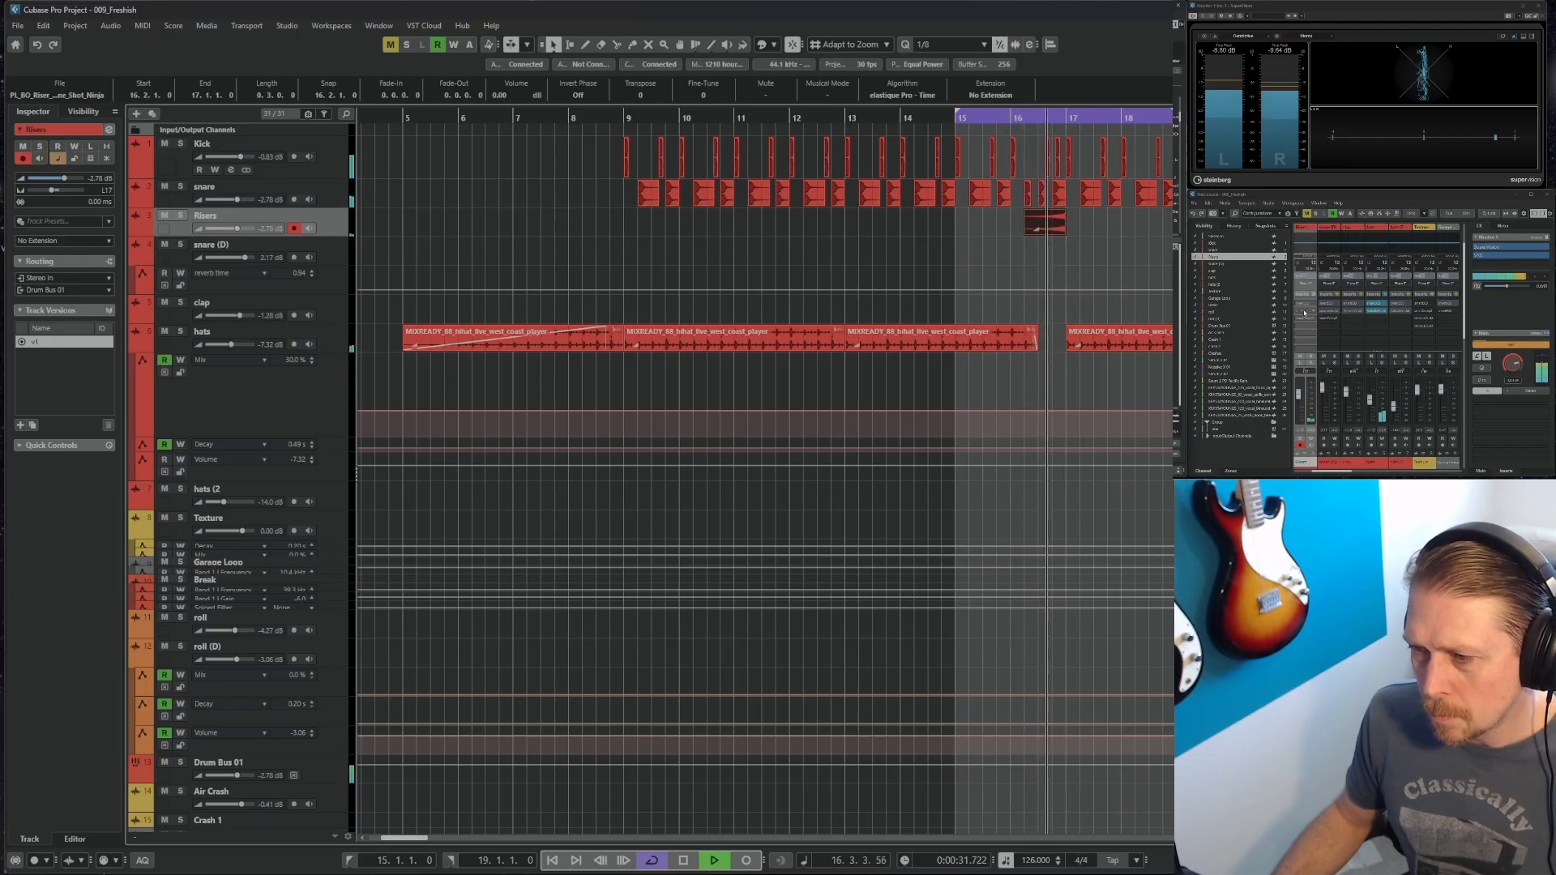
key(space)
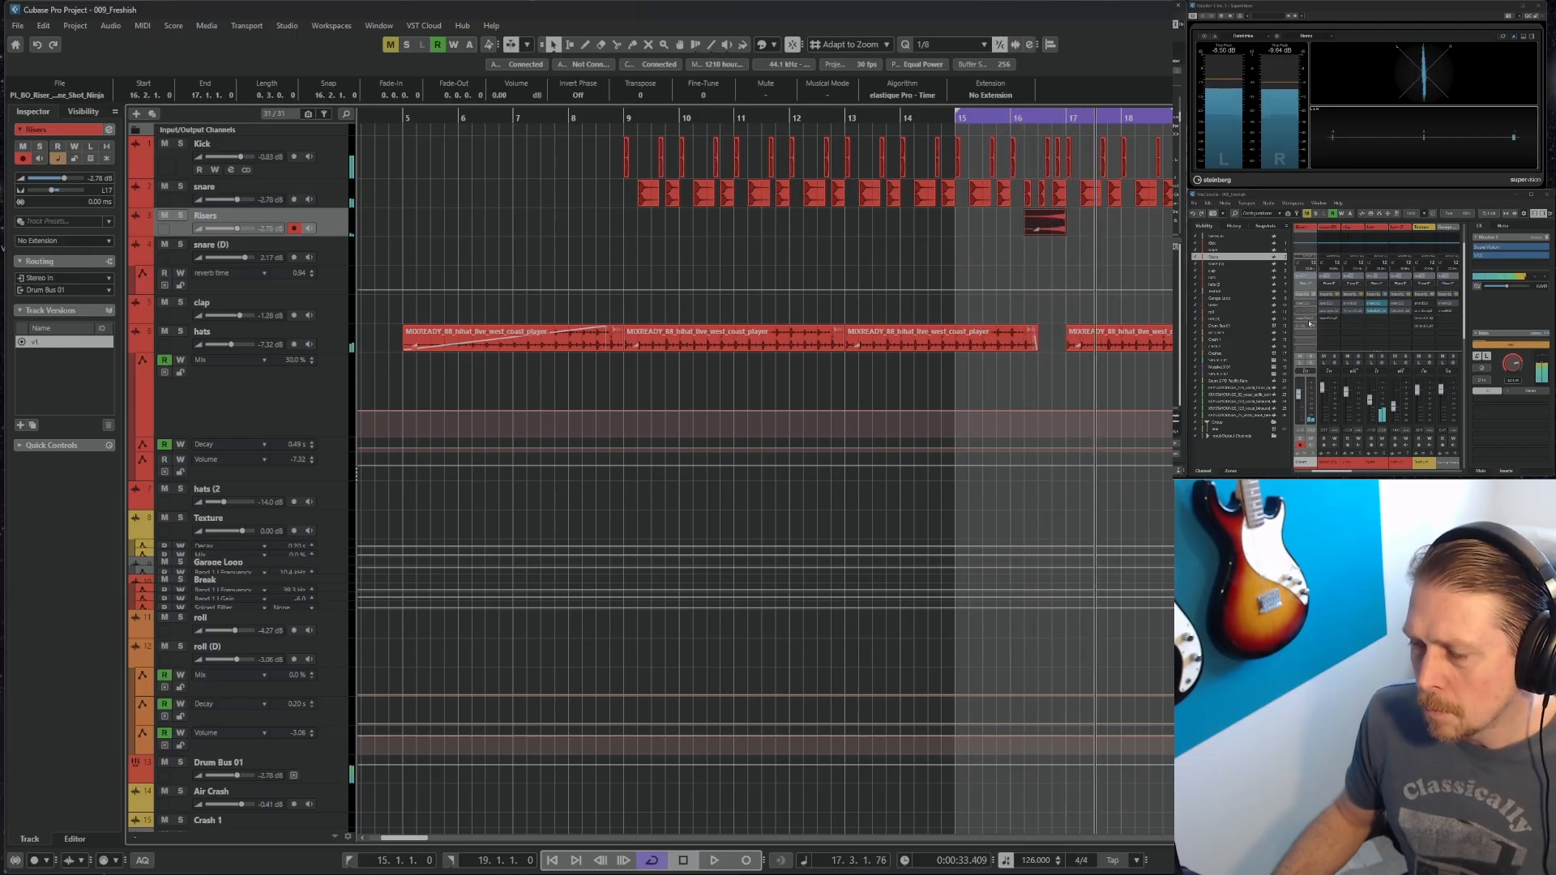
ctrl+click(1299, 394)
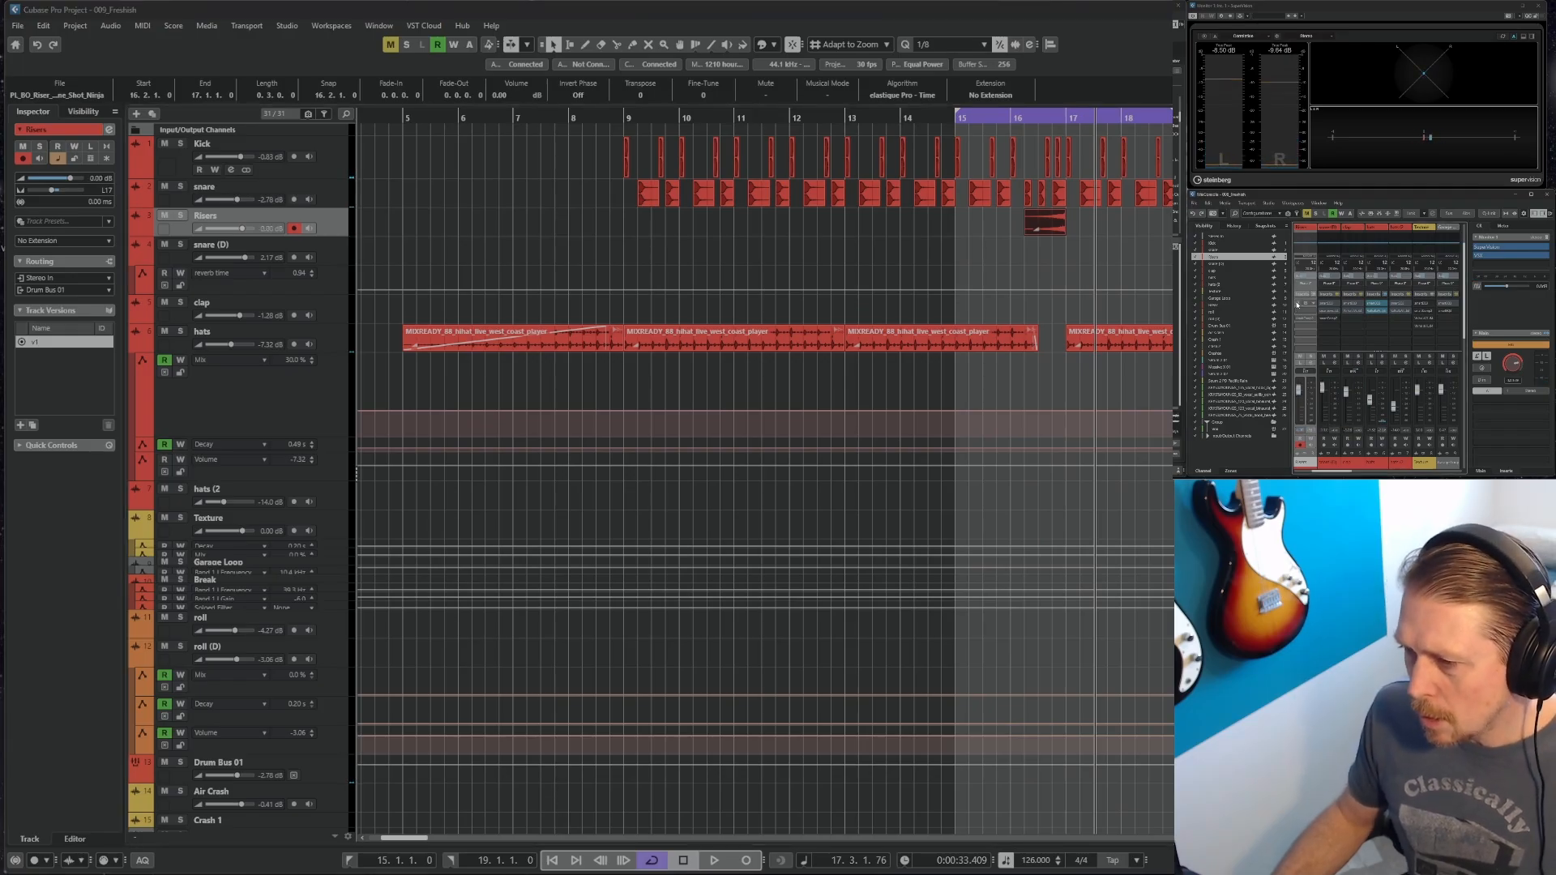
Insert ValhallaVintageVerb on the Risers track with the Ambience Tiled Room preset
click(1306, 304)
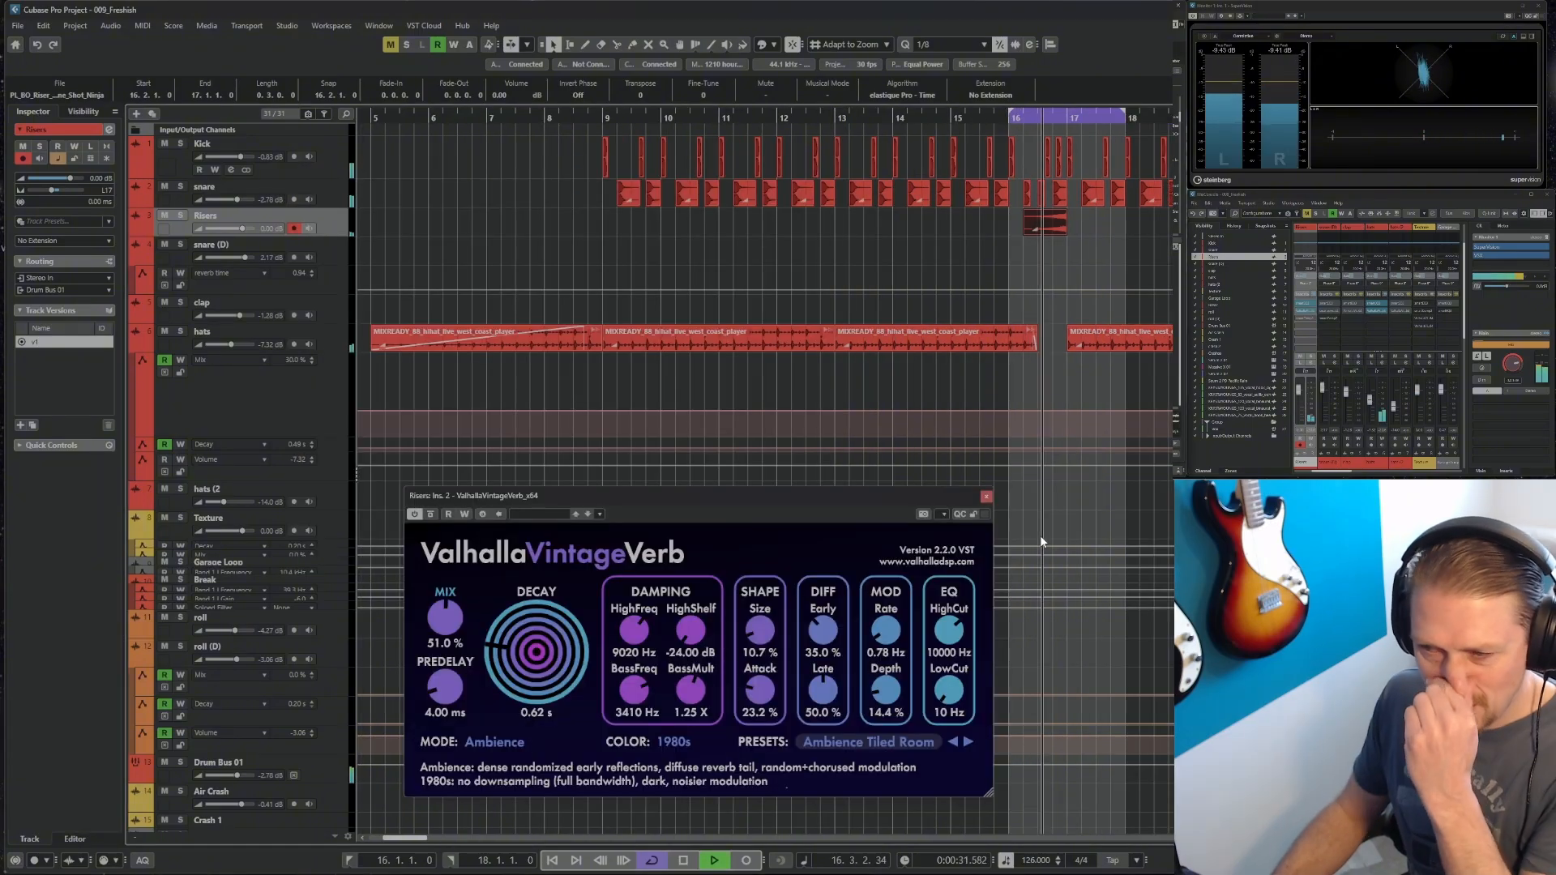
Close the Risers track's reverb window and stop playback
click(987, 496)
key(space)
click(874, 509)
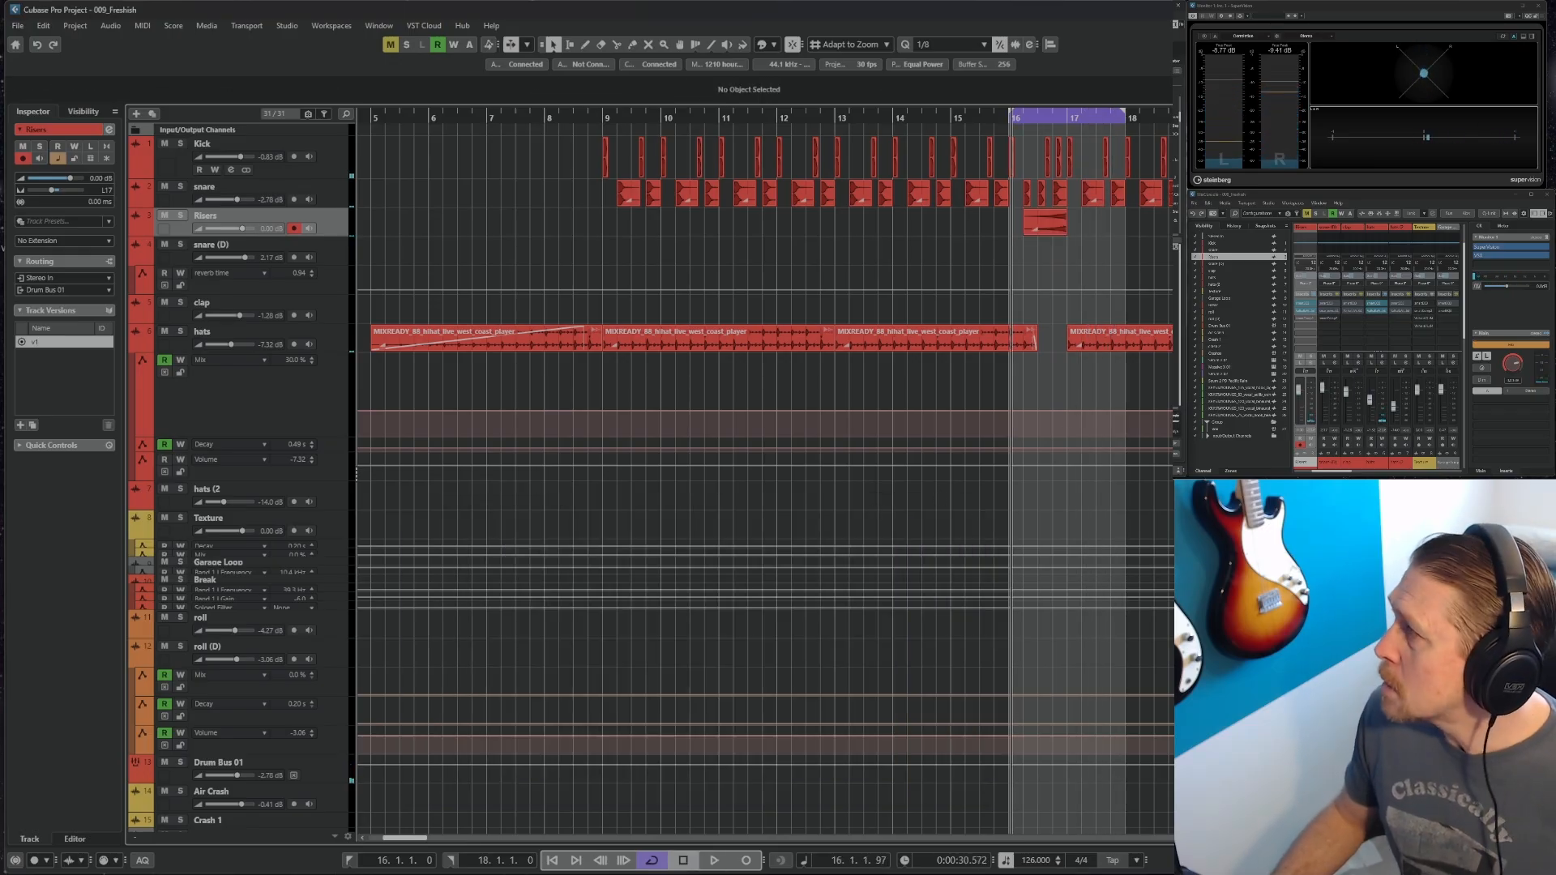
Switch to Splice, clear the "risers" search filter and search the Sounds library for "splash"
drag(1555, 64, 629, 163)
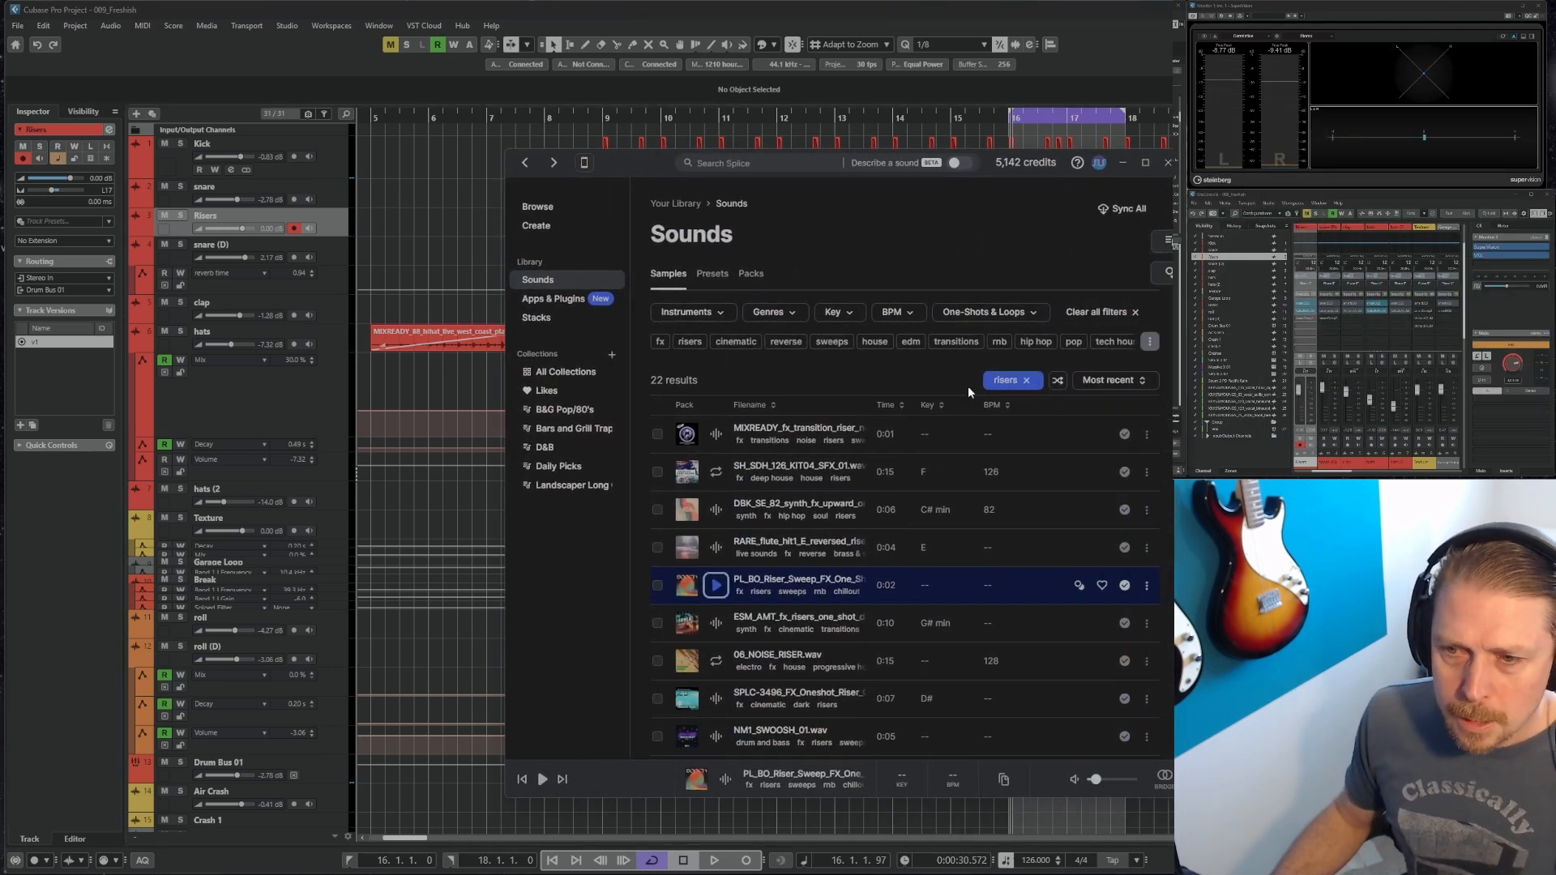
click(1021, 380)
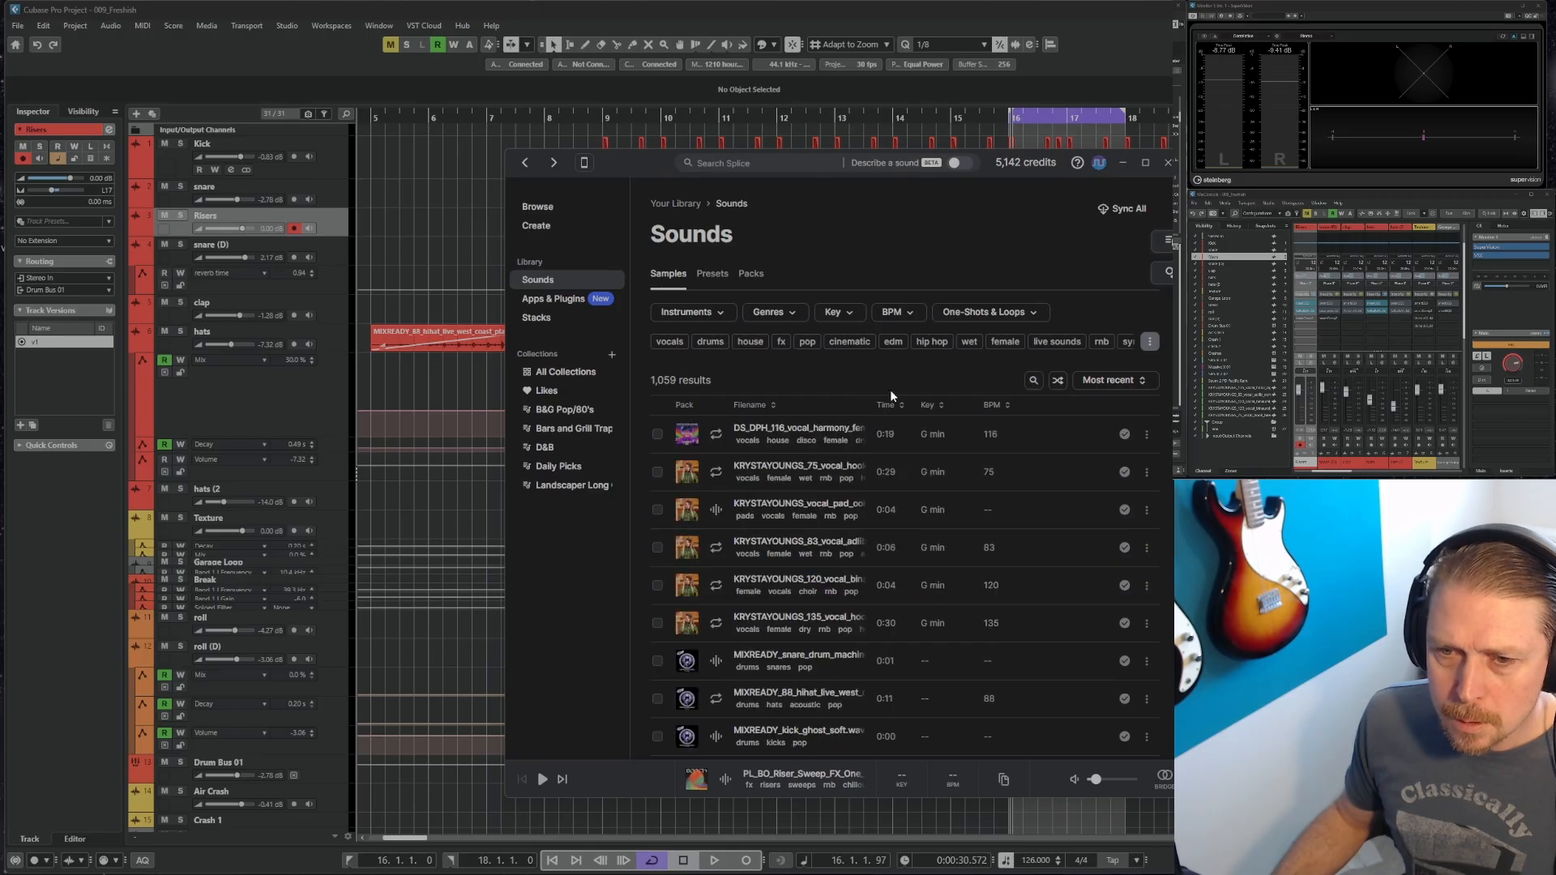
click(1033, 381)
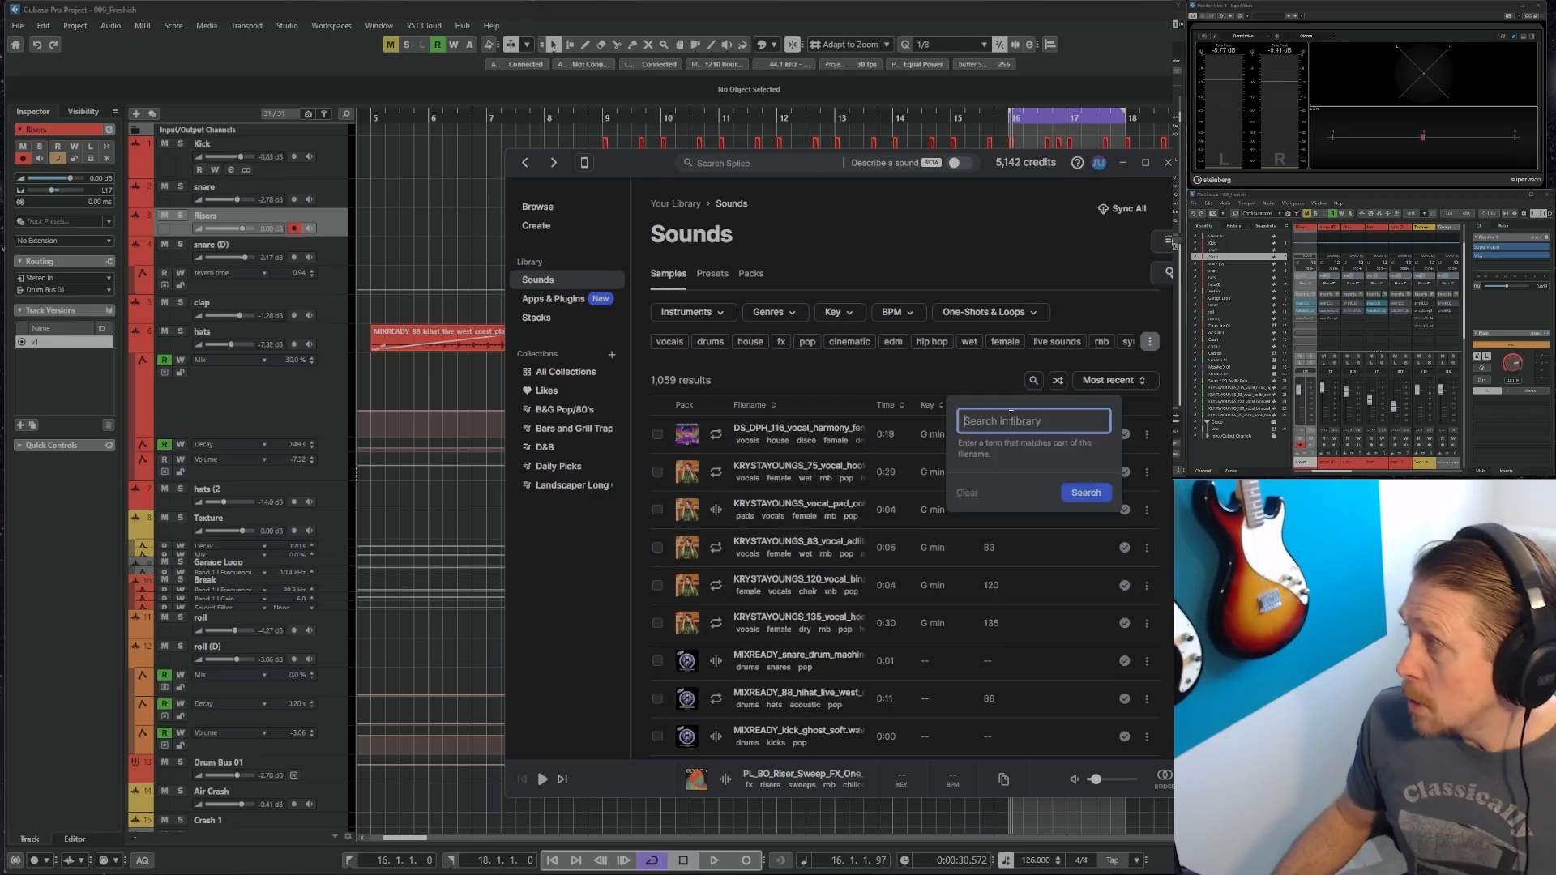
text(crash)
key(BackSpace)
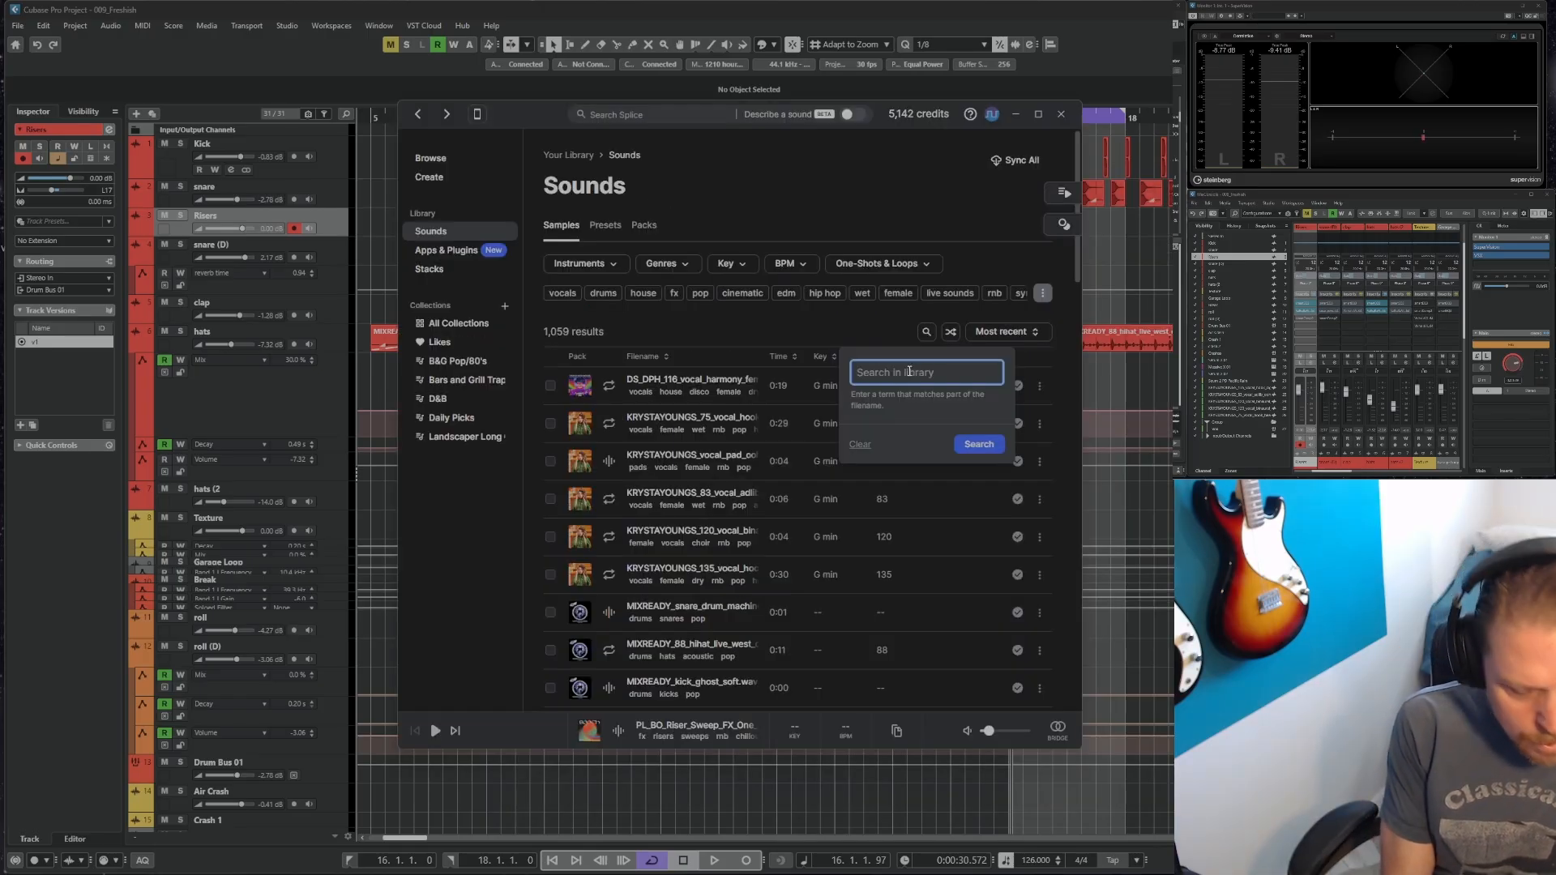
text(splash)
key(Return)
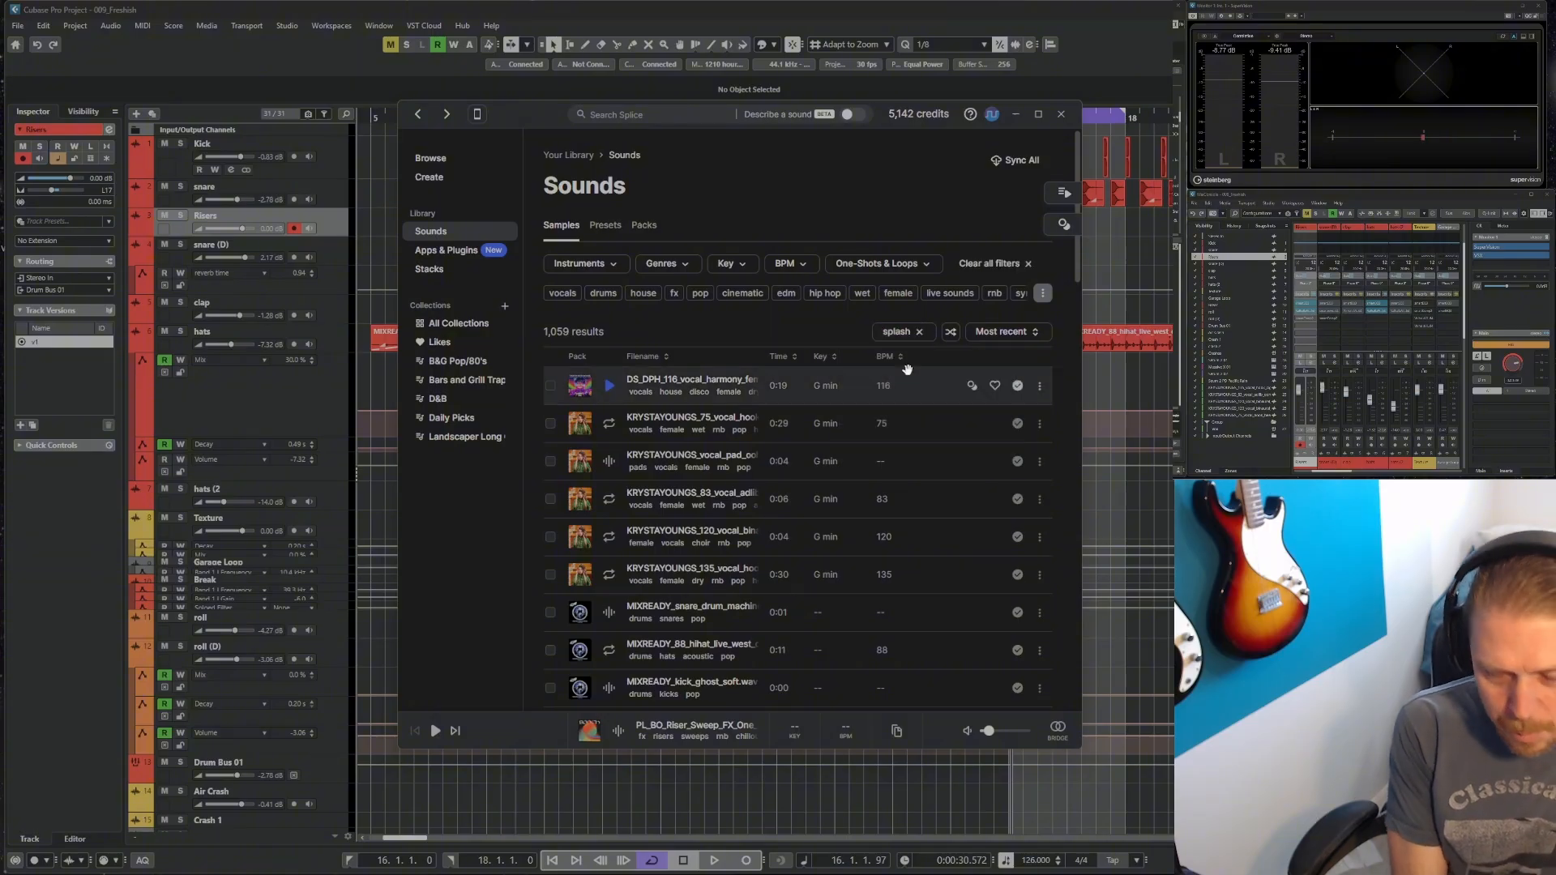
Audition the splash samples, place the VR_HBD3_150 splash one-shot at bar 17 on the Air Crash track and play it in context
click(608, 387)
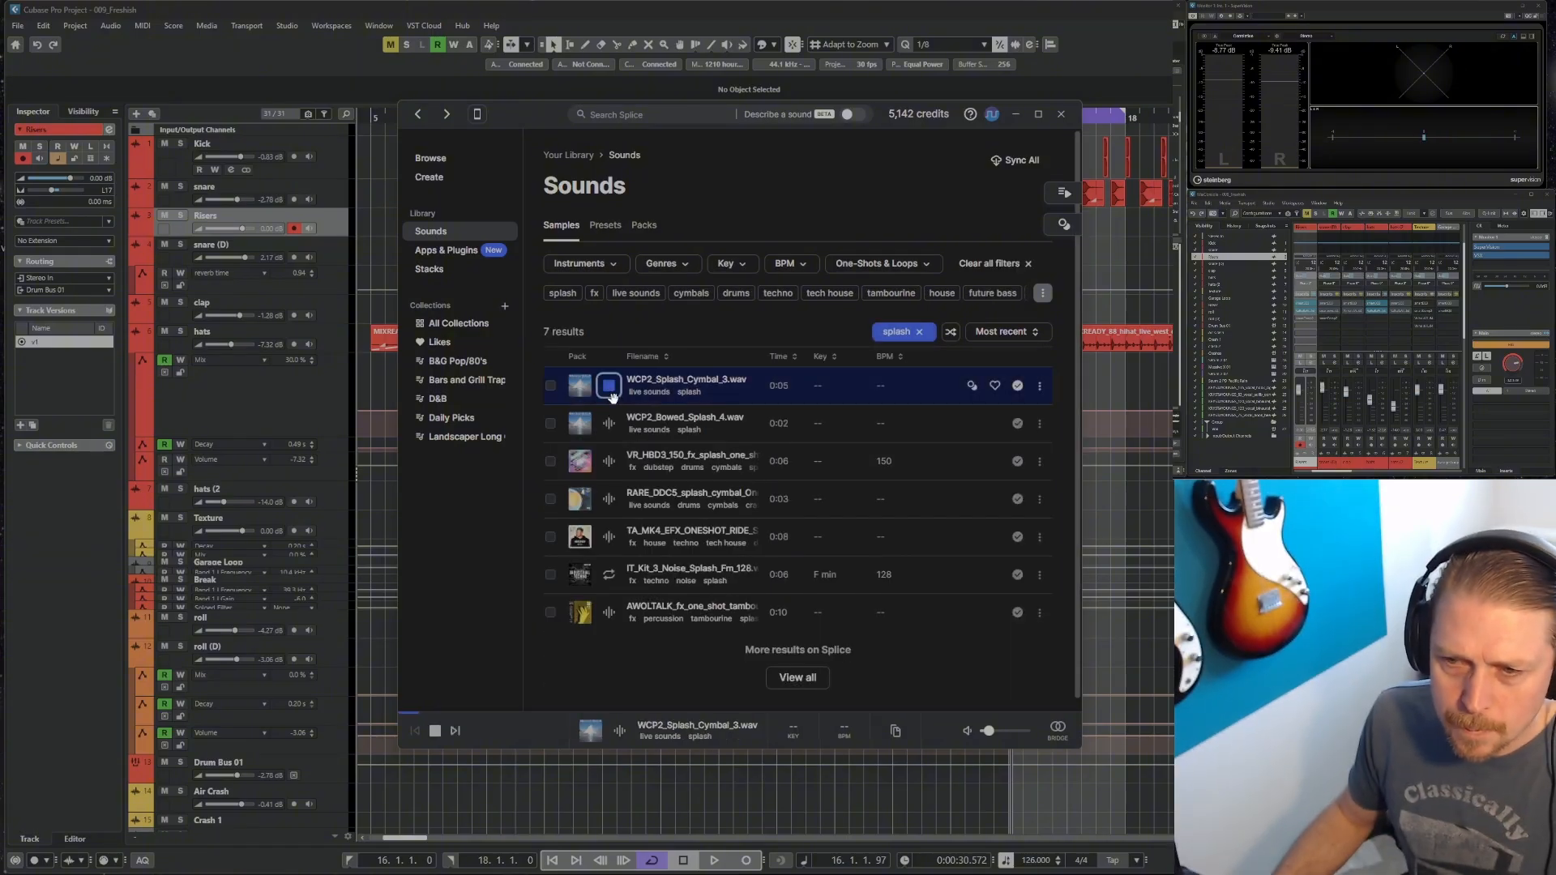
click(609, 423)
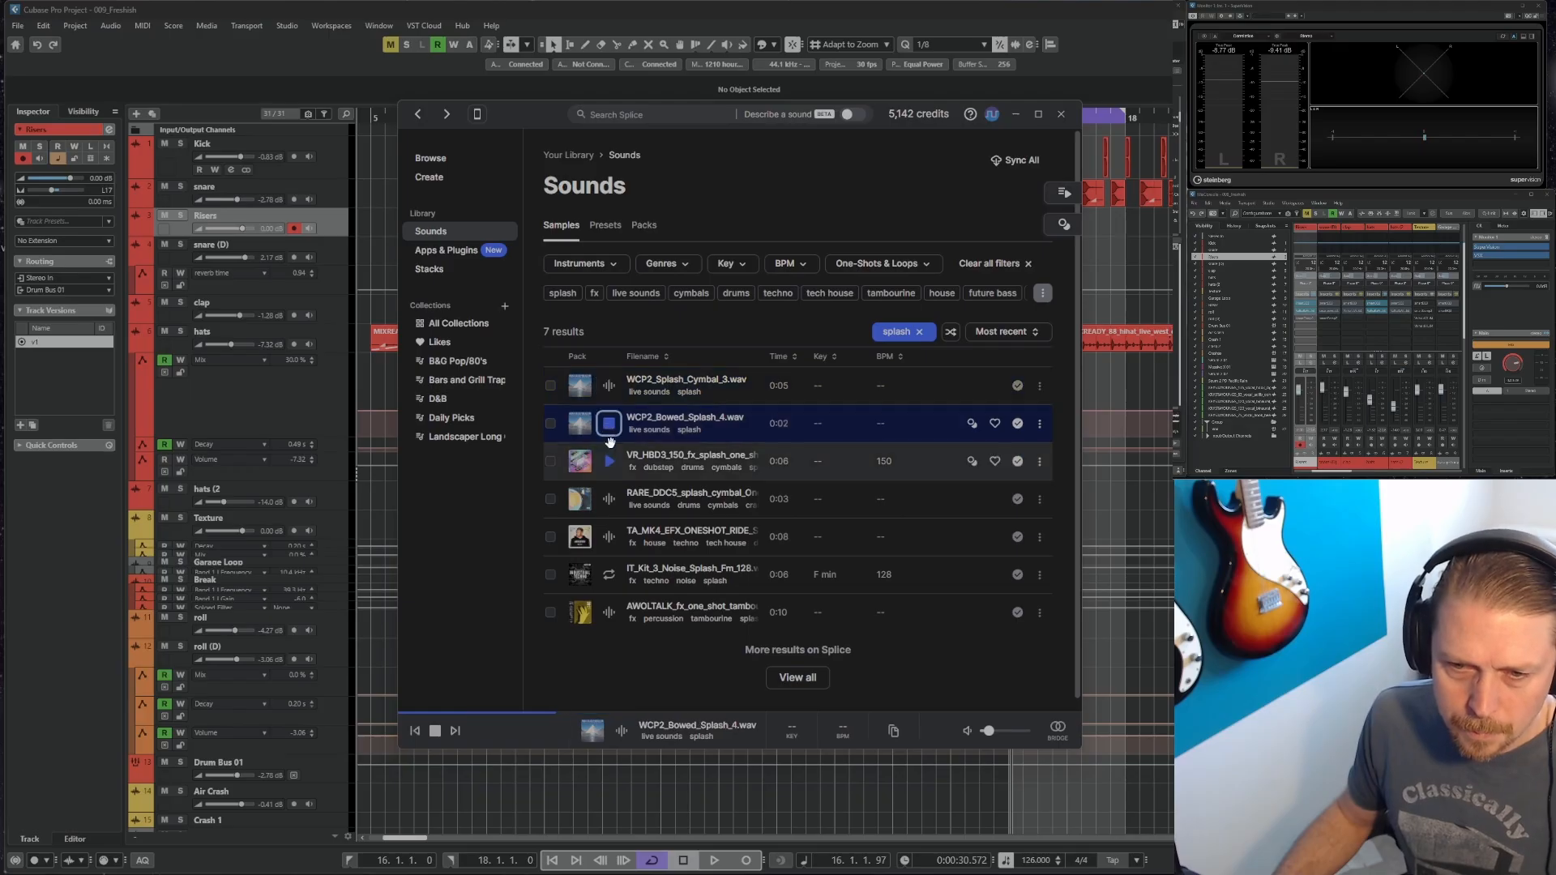
click(610, 462)
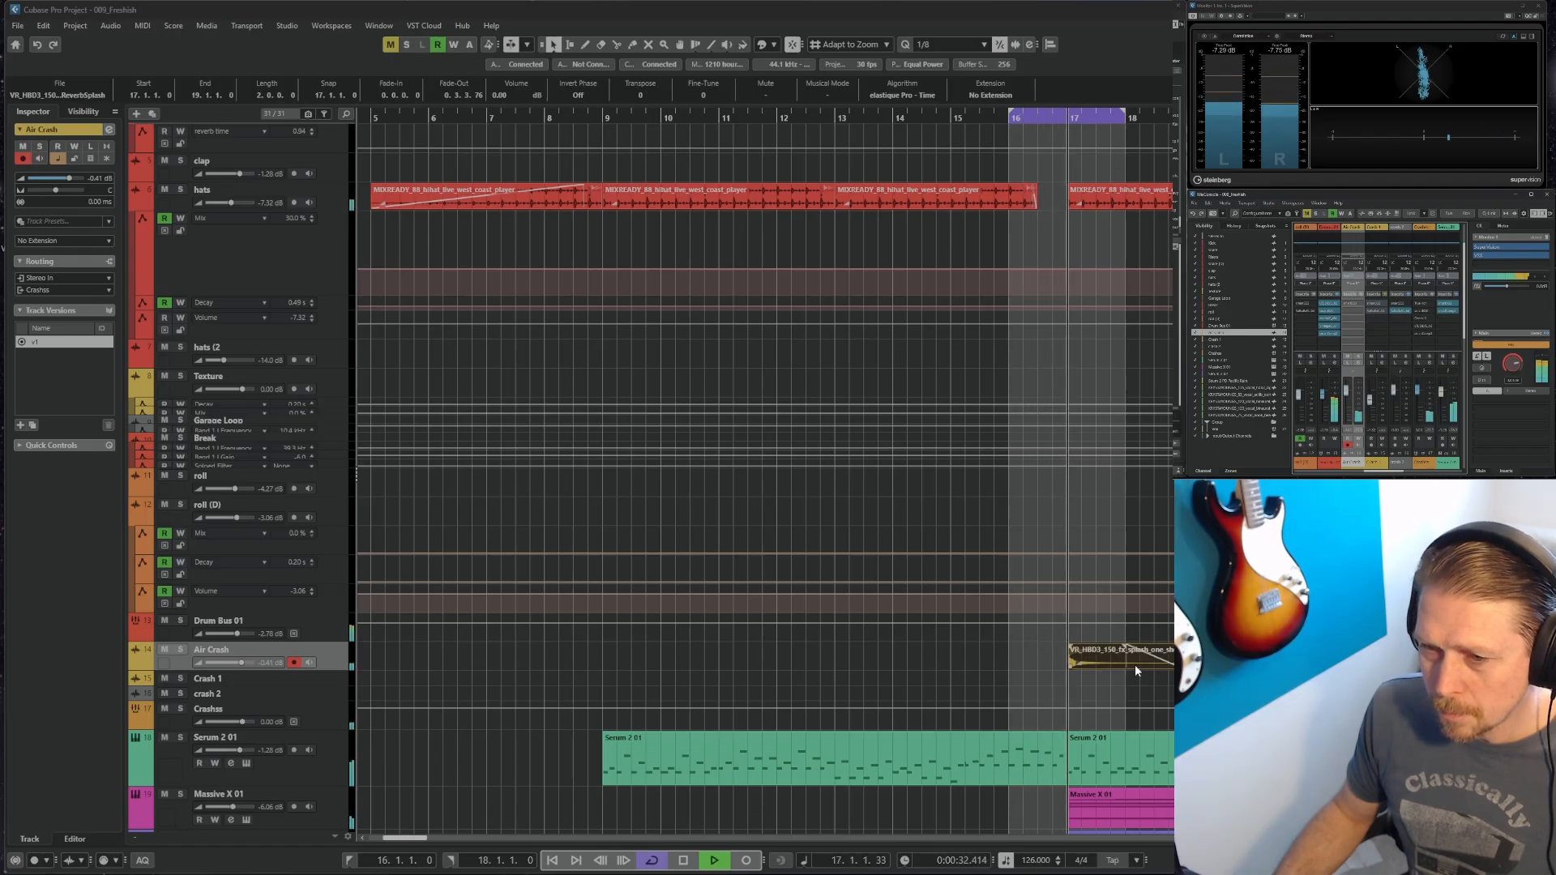
key(space)
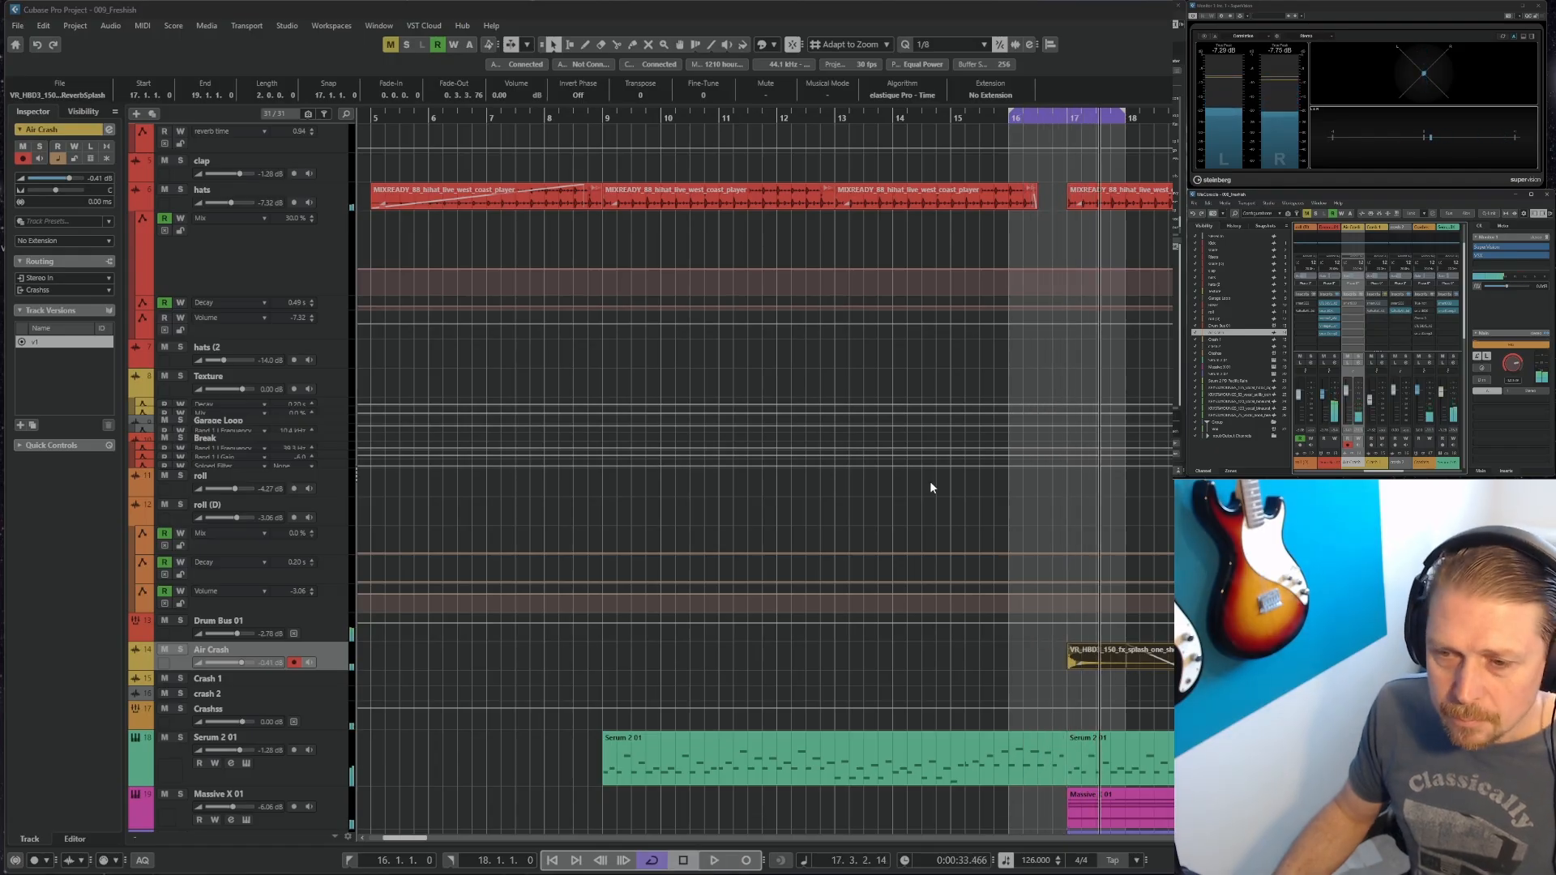
click(937, 498)
key(g)
key(g)
key(g)
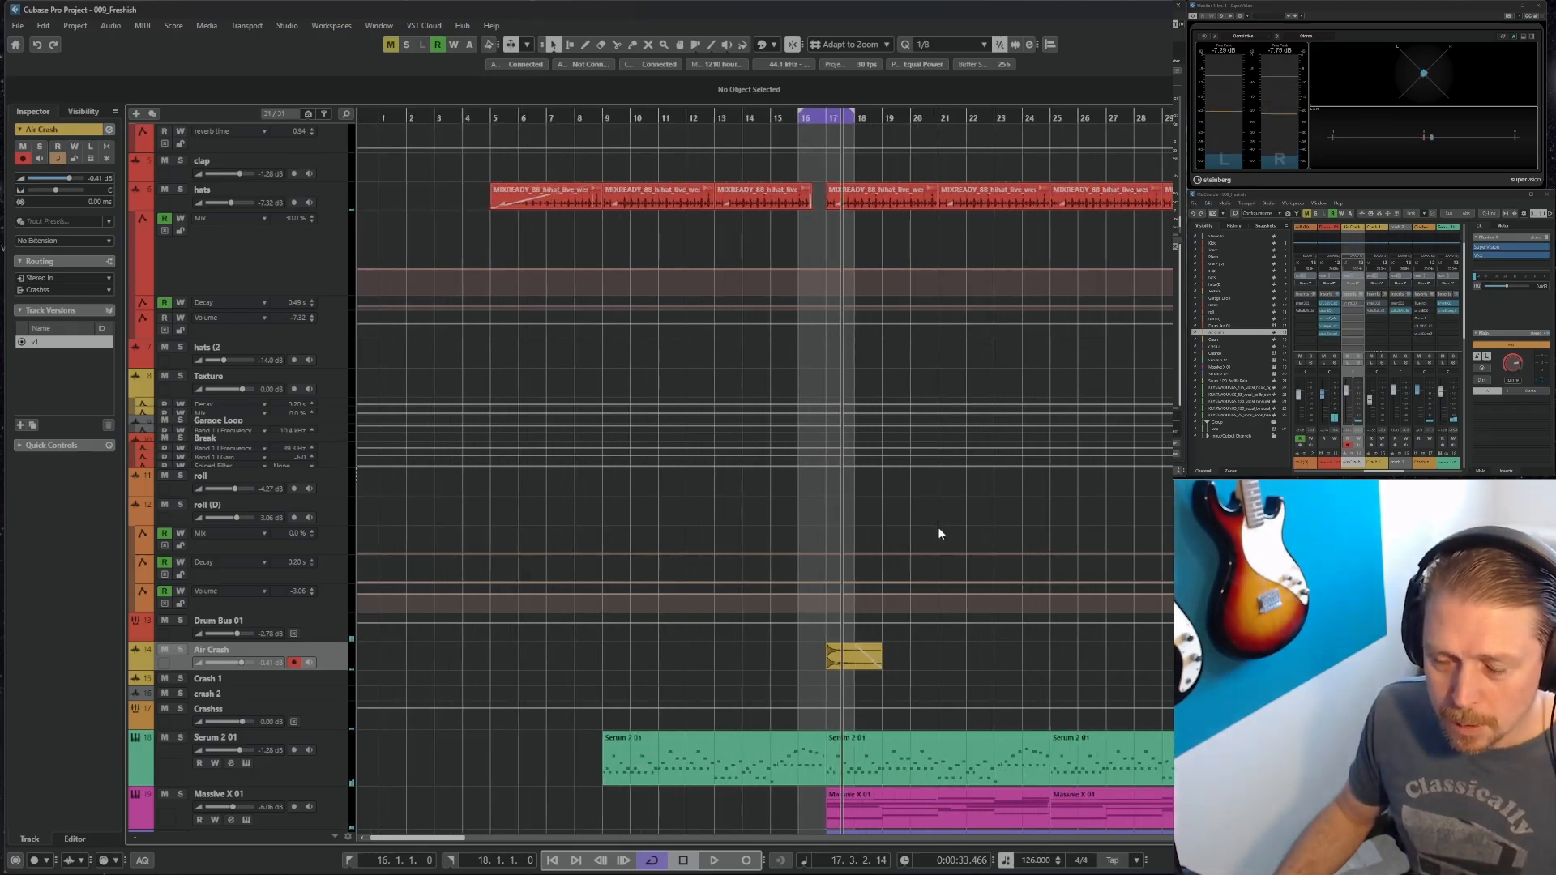
key(g)
key(g)
key(g)
key(g)
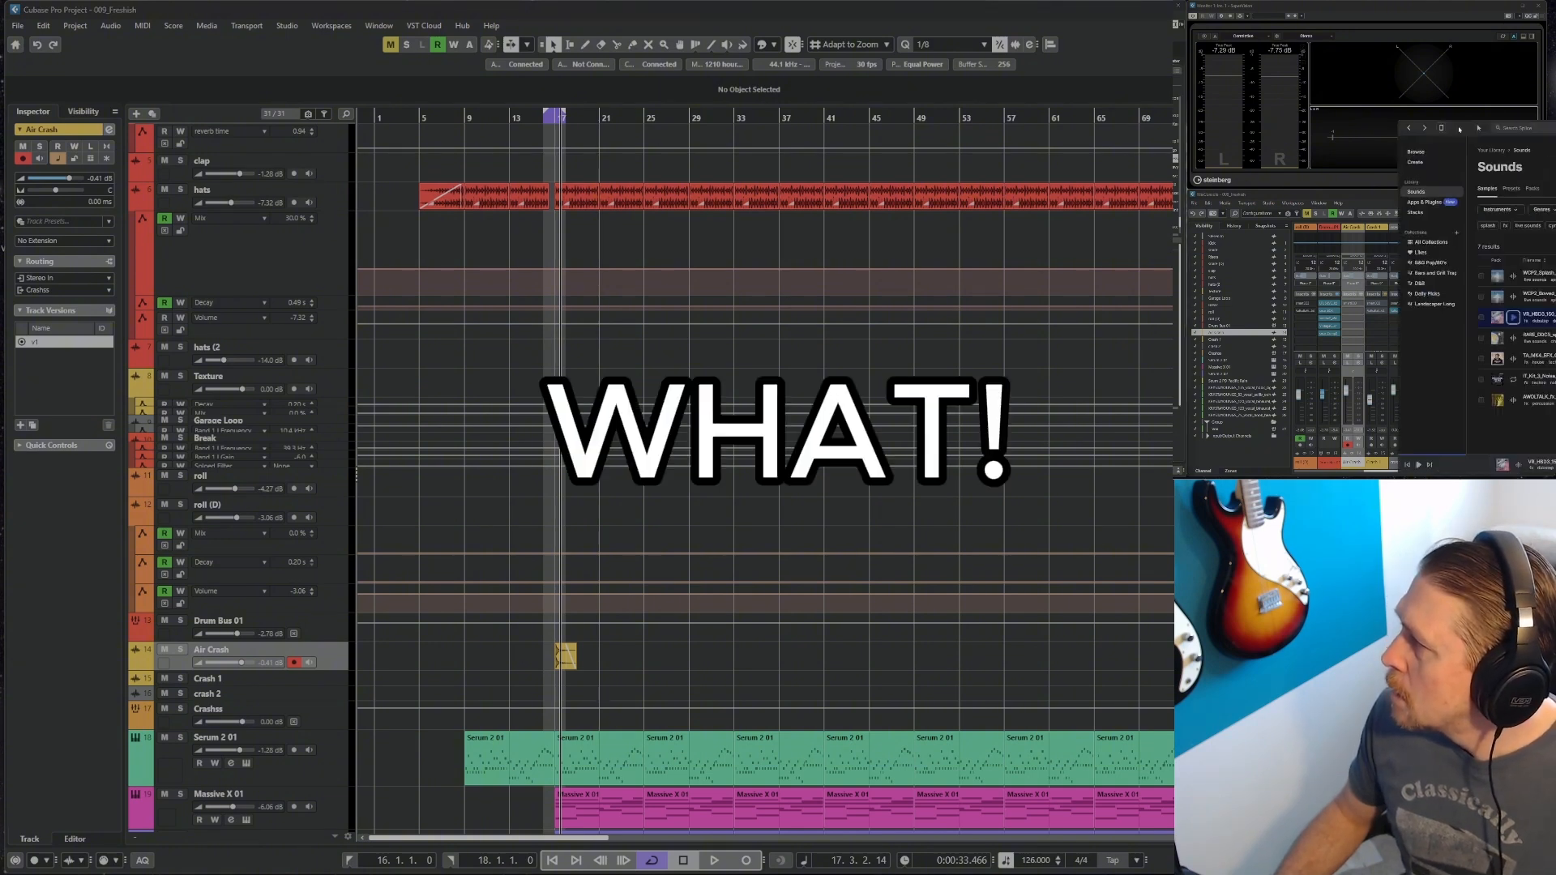
Clear the "splash" search filter in Splice and move the Splice window off the Cubase arrangement
drag(1487, 130, 561, 89)
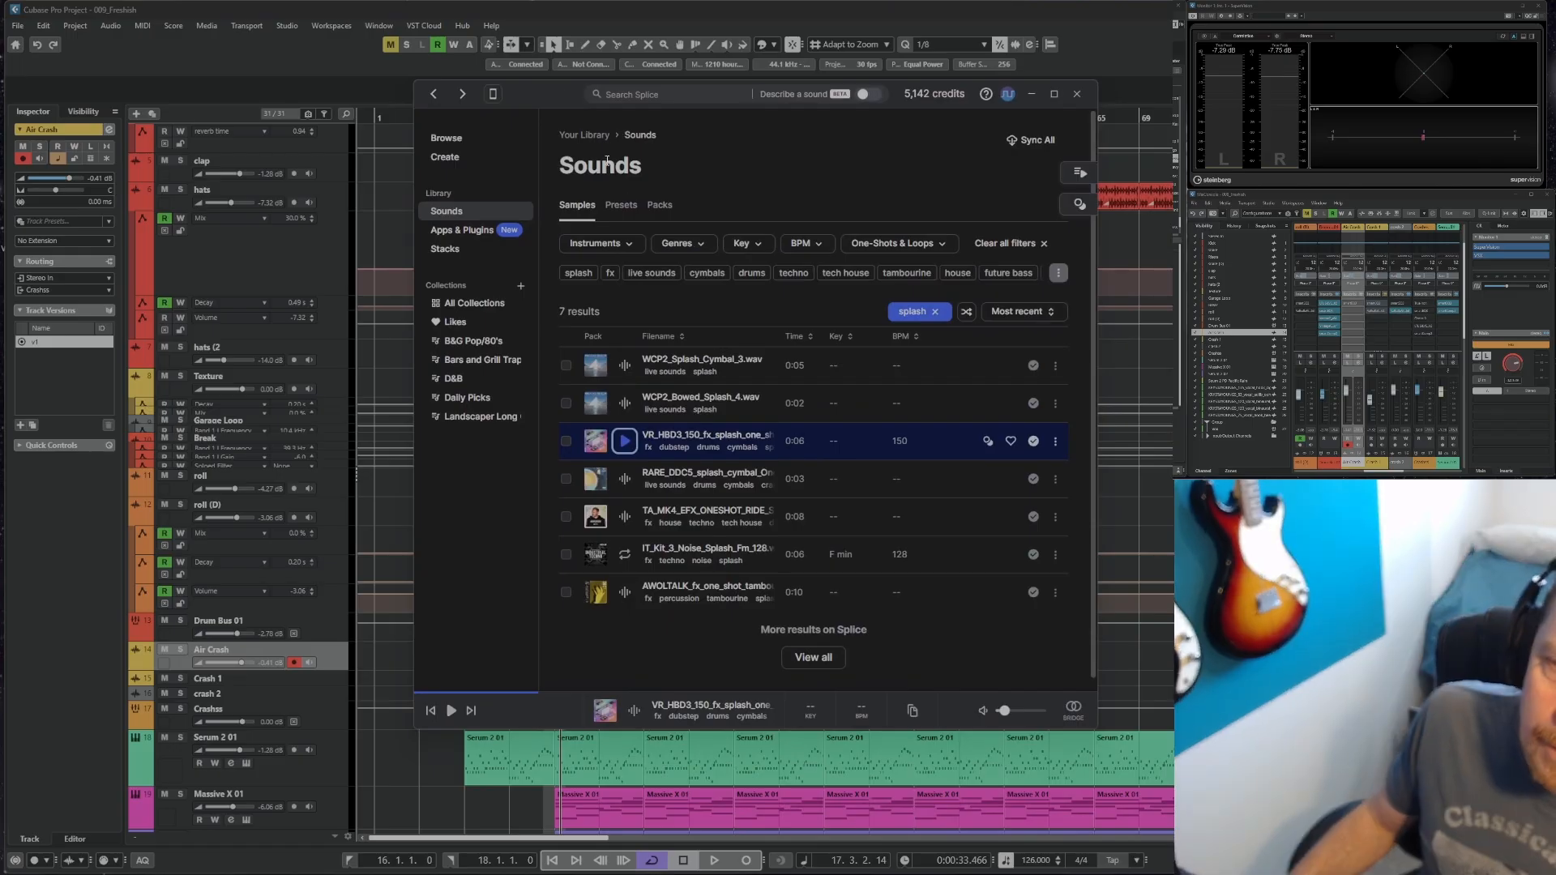
click(940, 313)
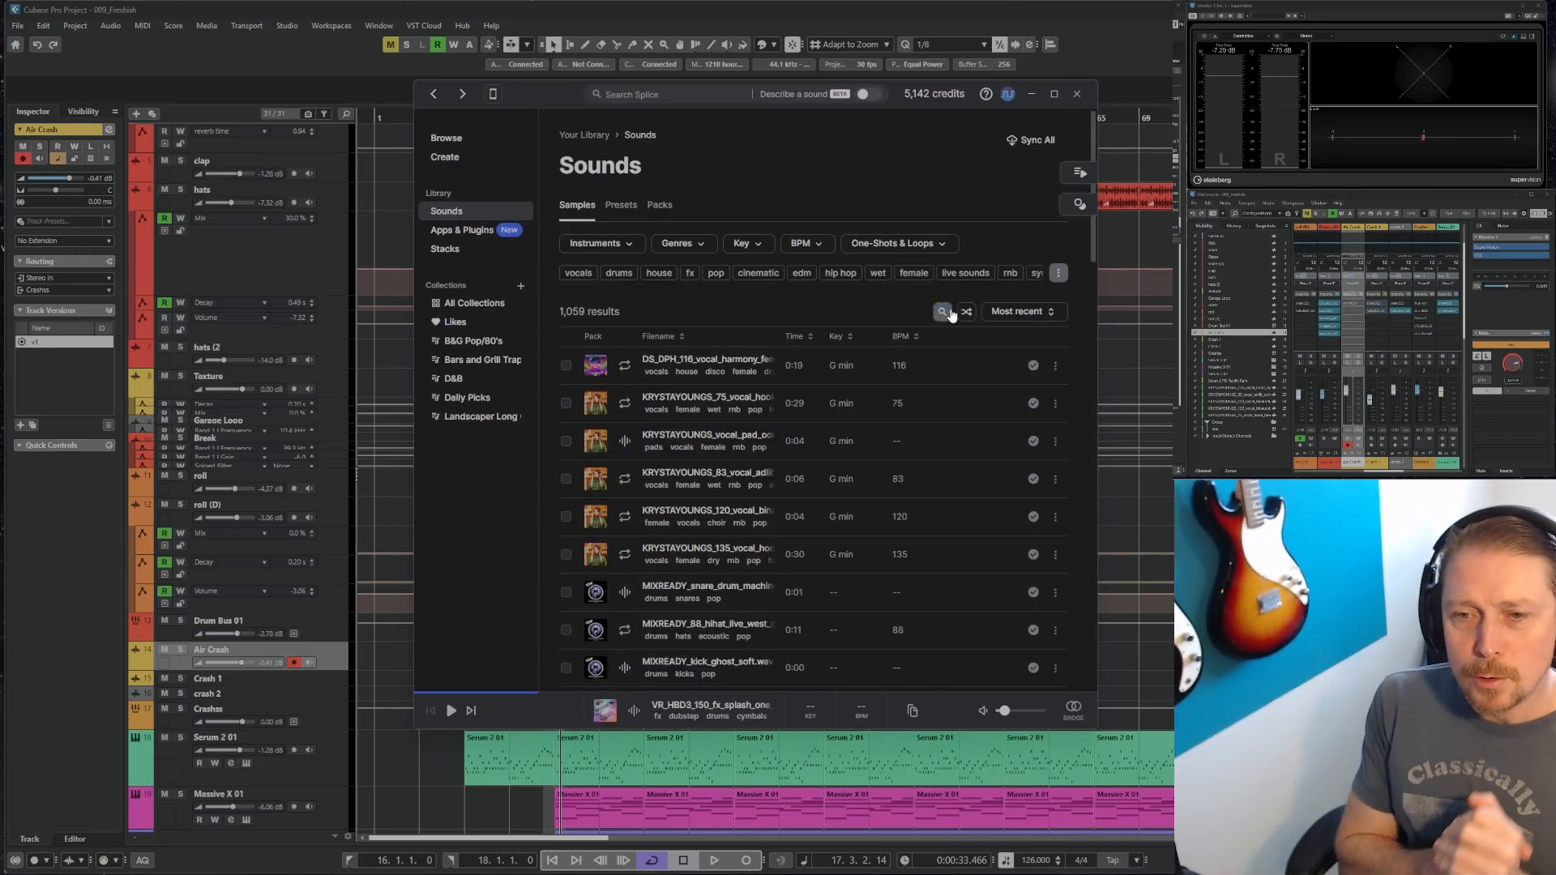
drag(547, 92, 1555, 45)
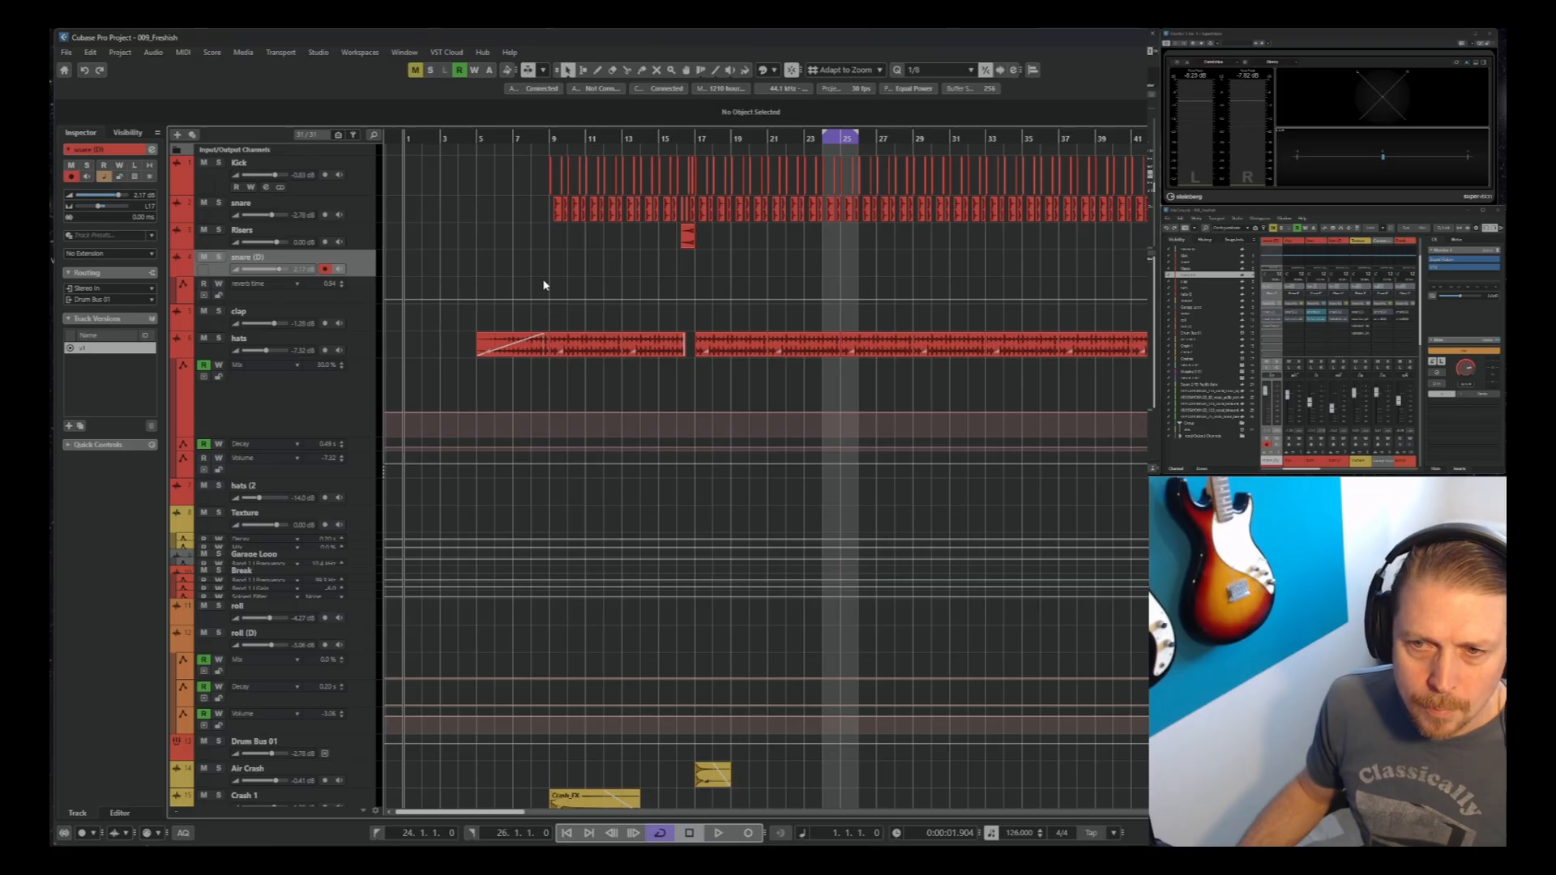
Play the crash 2 event at bar 1 and the Crash 1 event from bar 9
scroll(544, 285, down, 3)
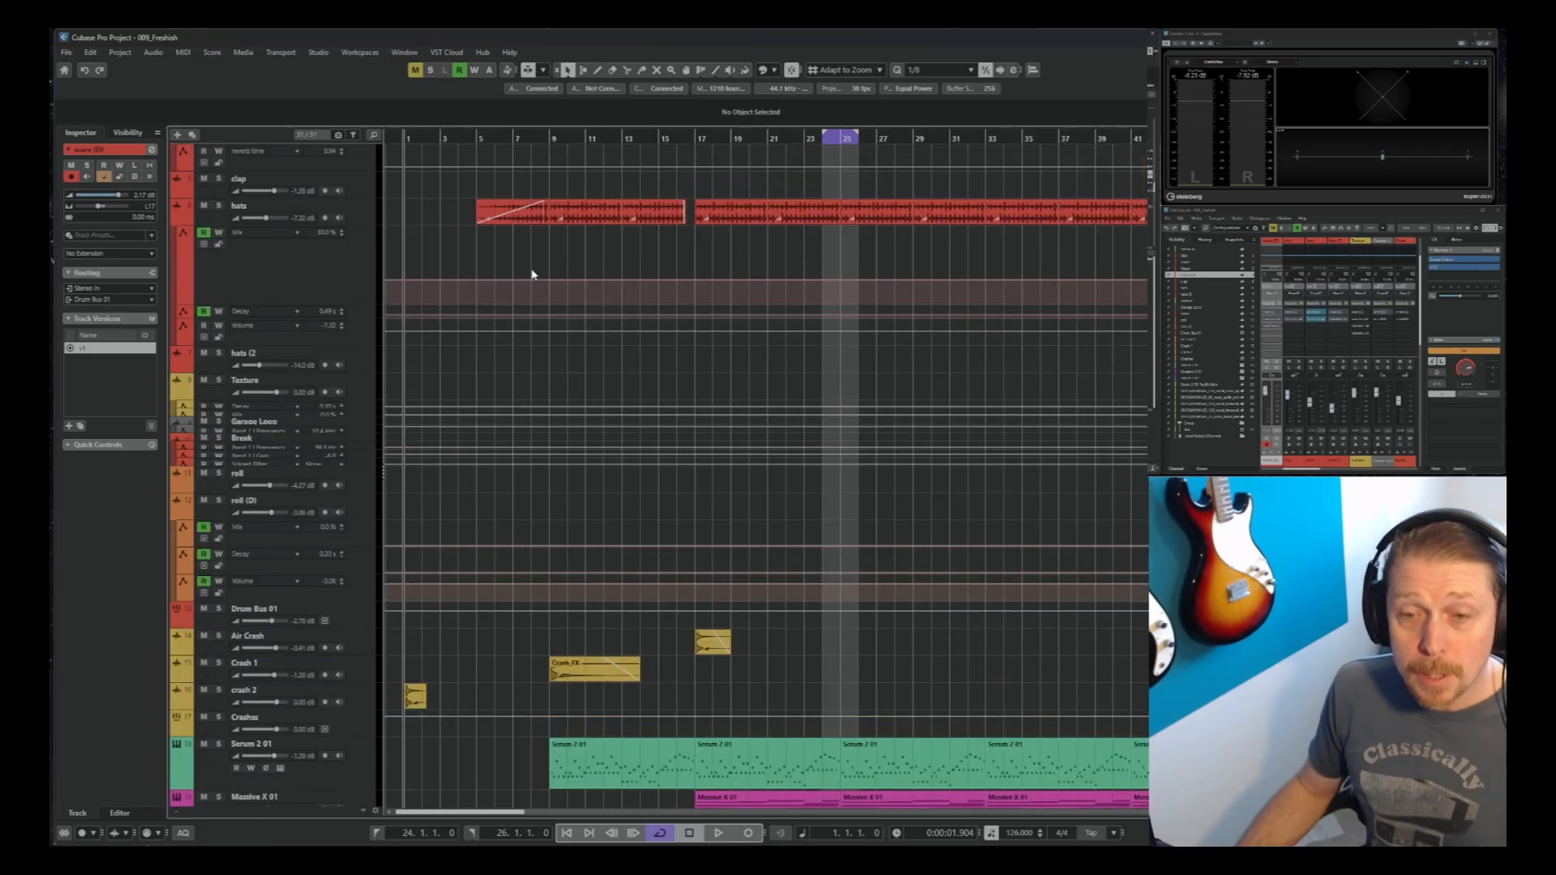
click(370, 702)
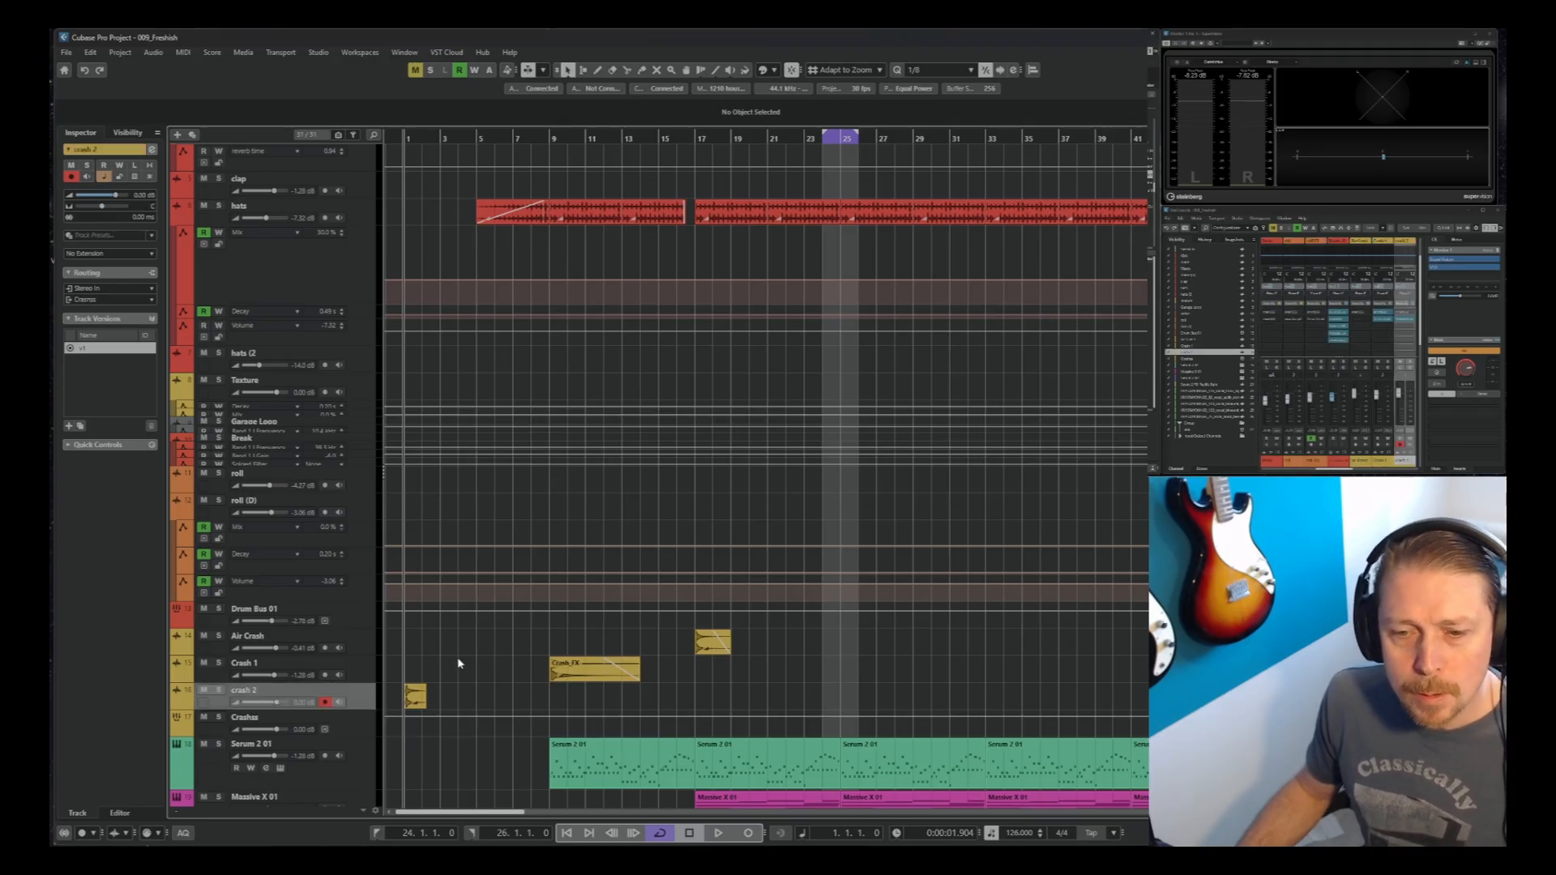
key(space)
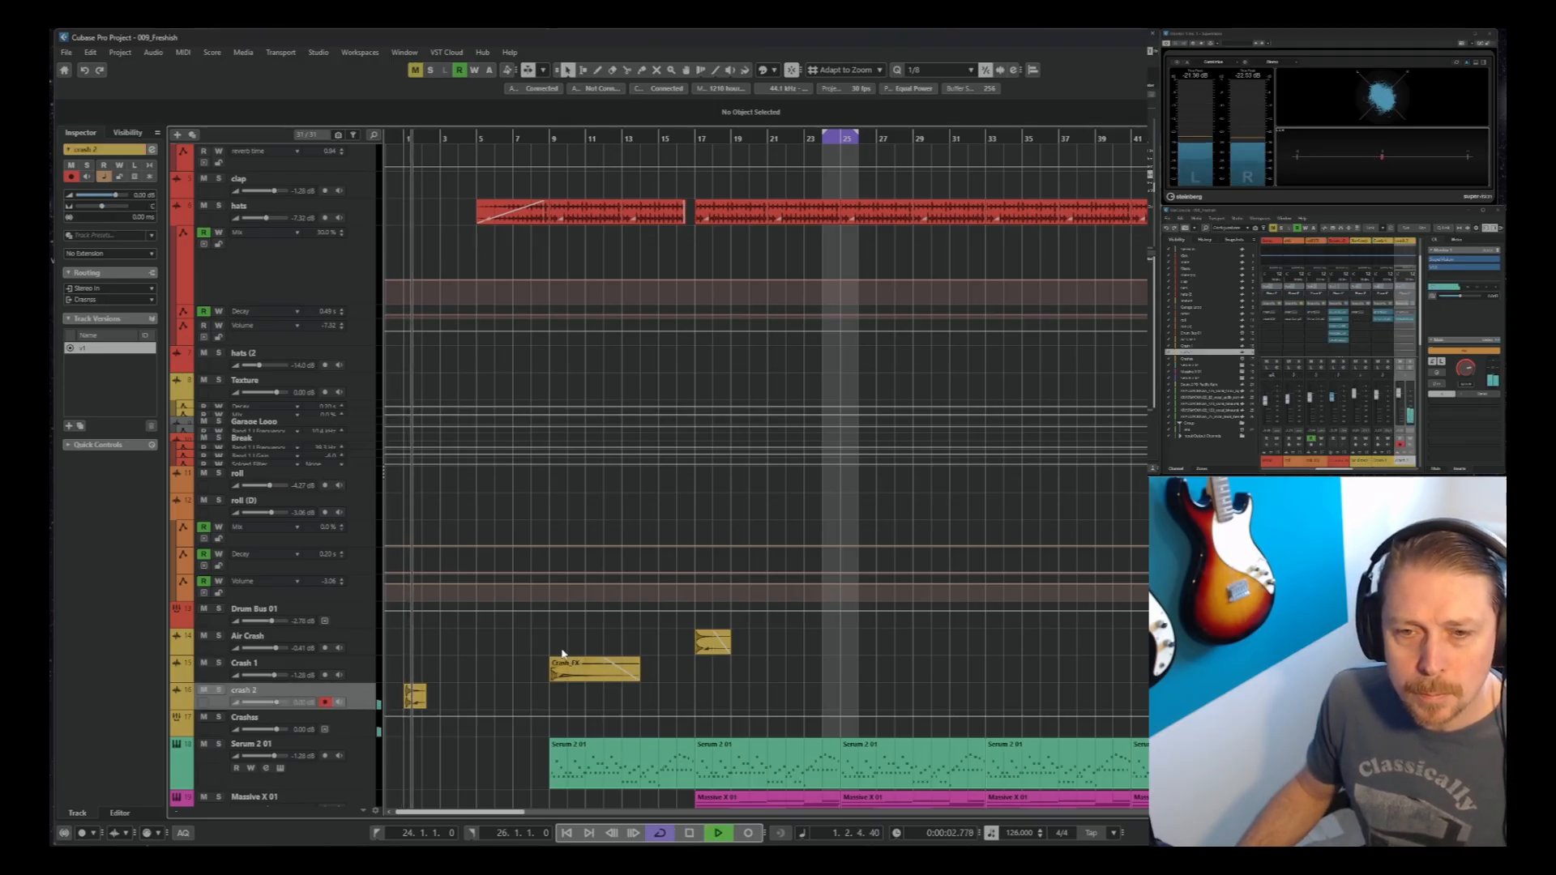
key(space)
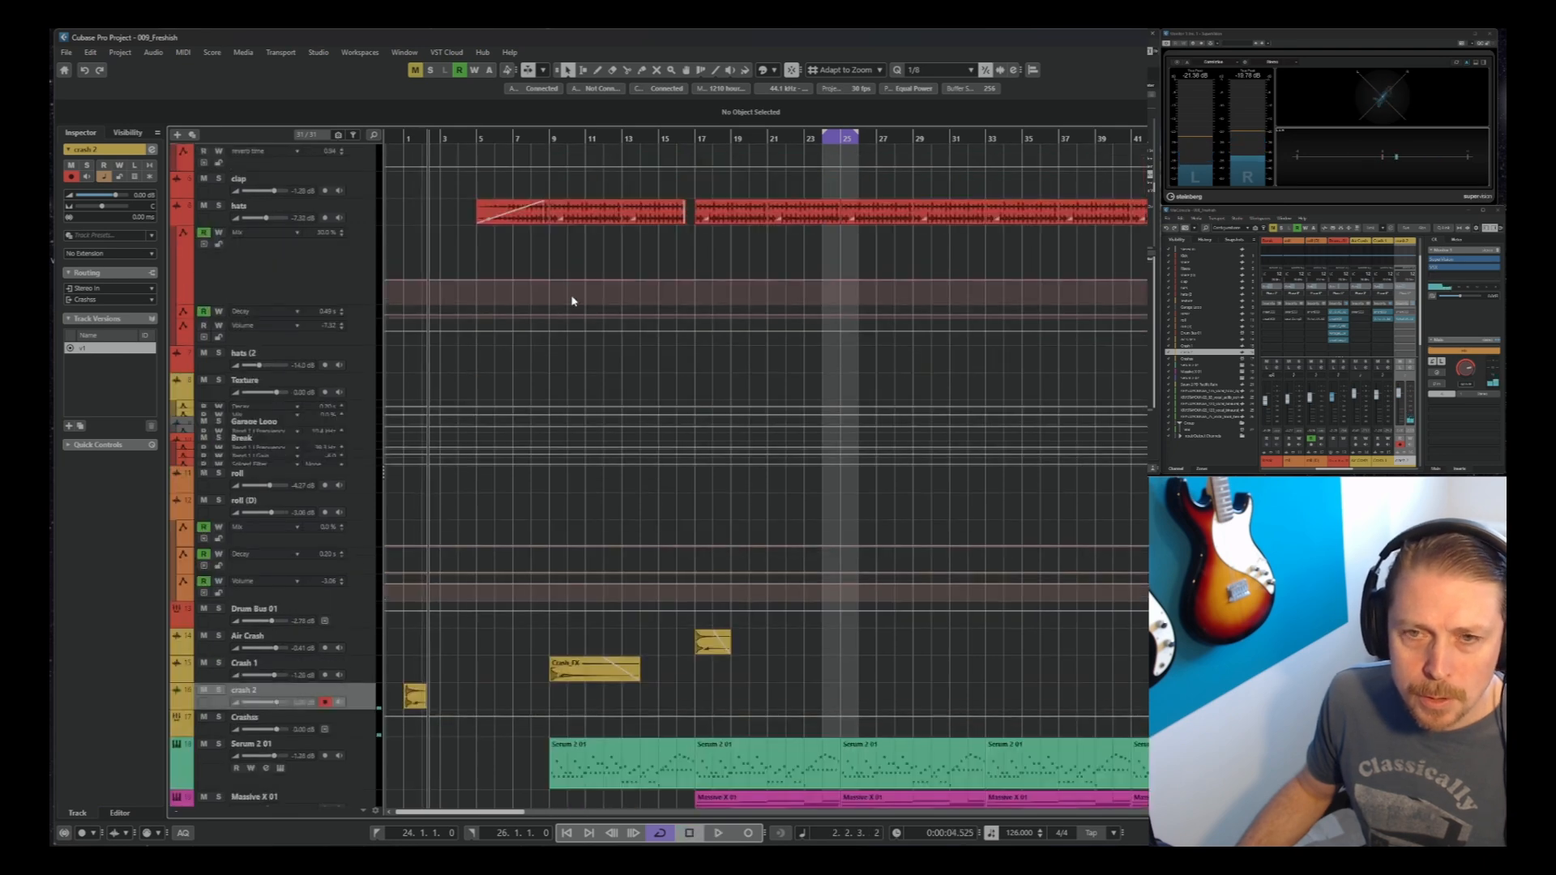
click(551, 140)
key(space)
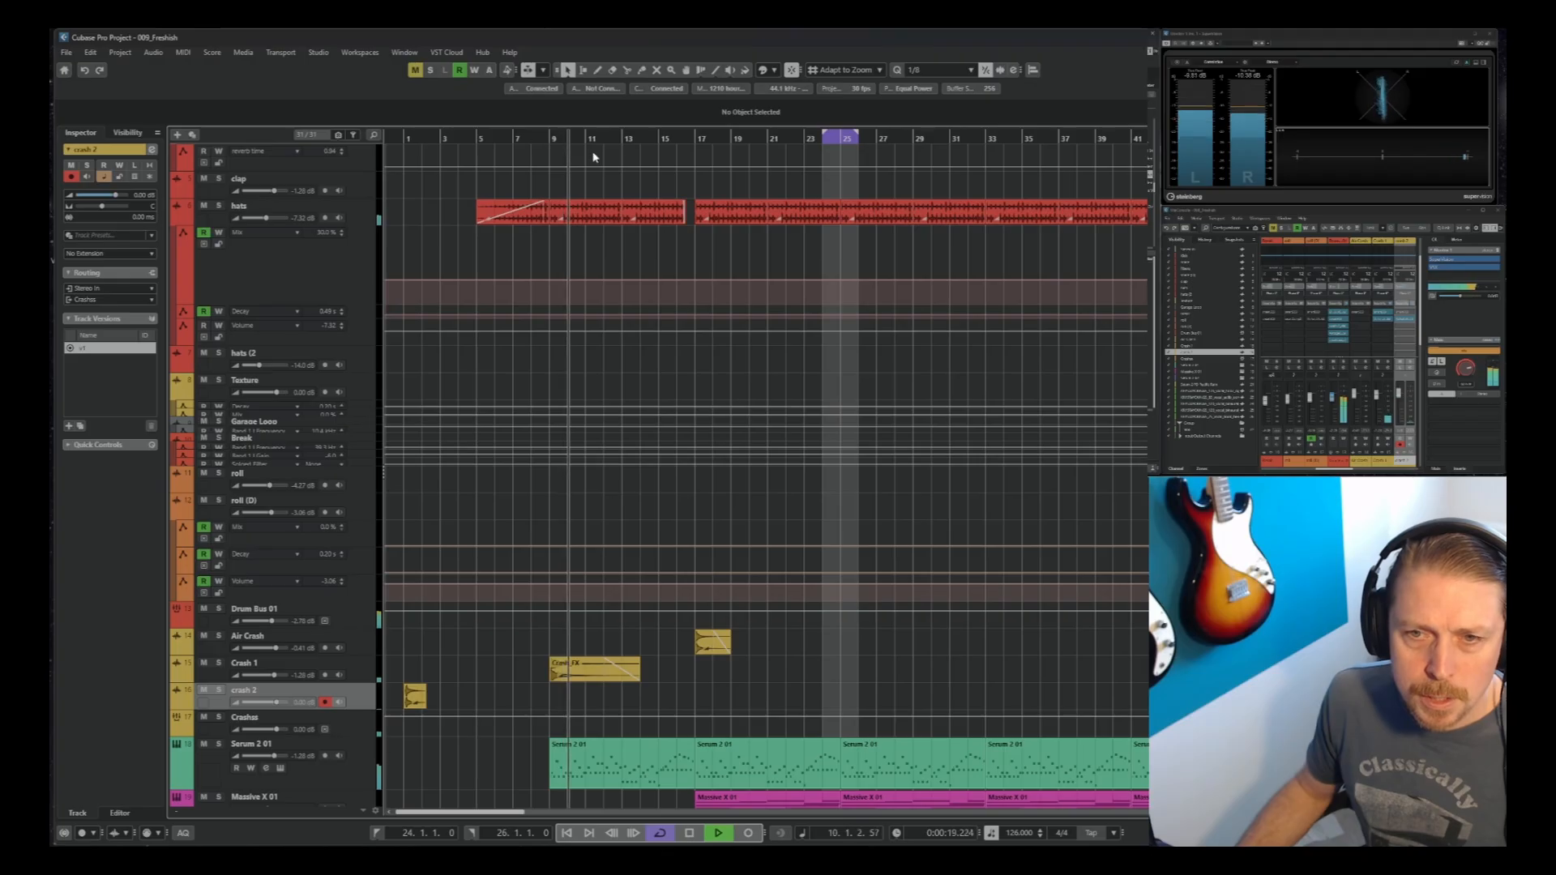
key(space)
Play the transition from bar 16 through the riser and the air crash at bar 17
click(677, 139)
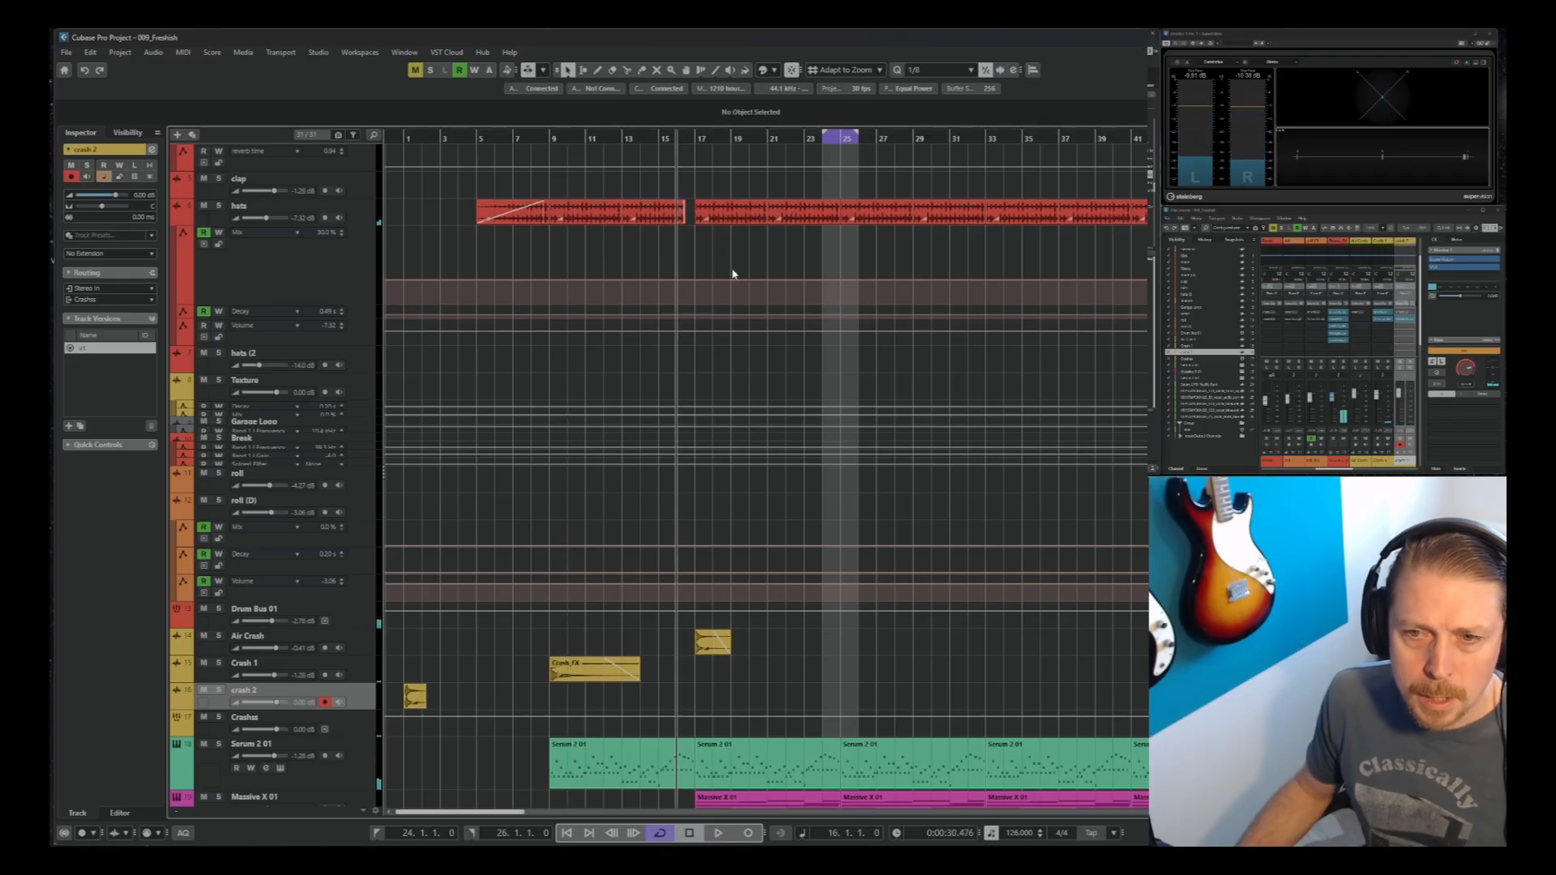
key(space)
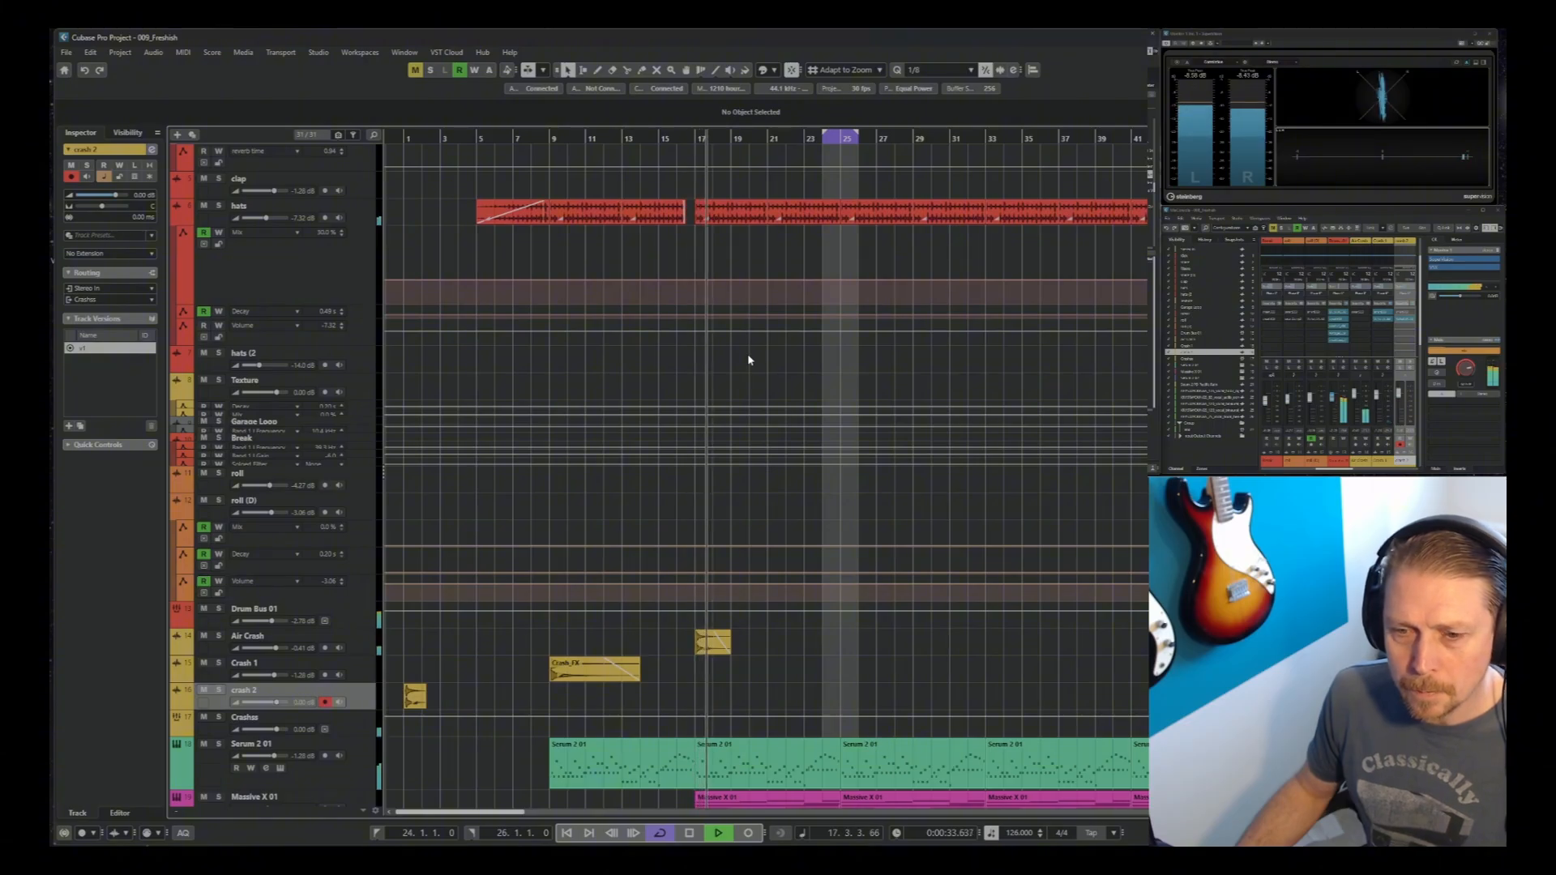
scroll(732, 370, up, 3)
key(h)
key(h)
key(h)
key(h)
key(h)
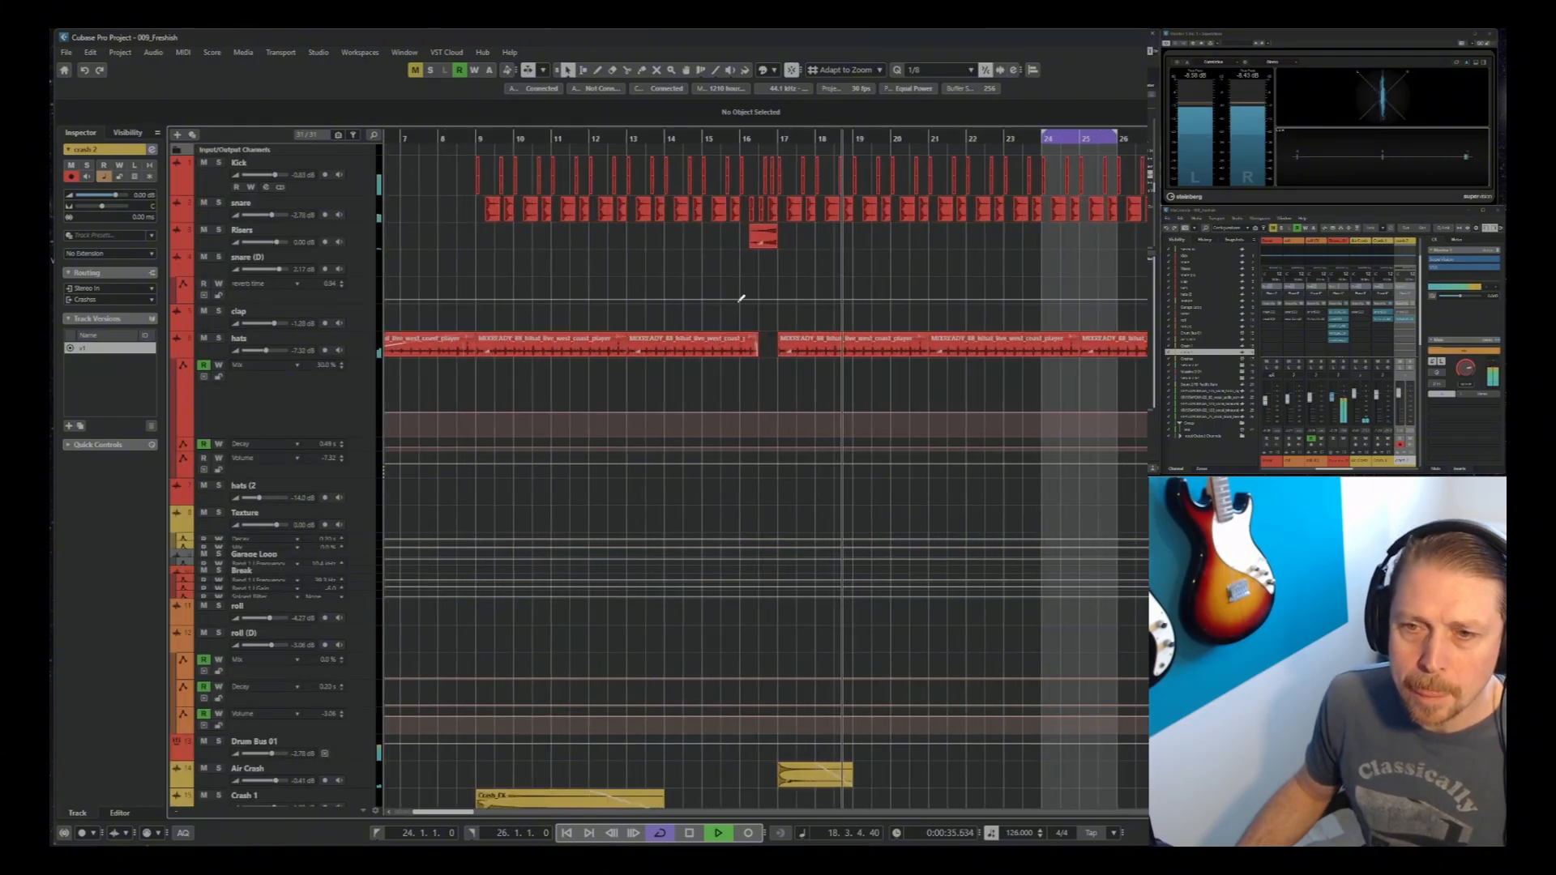
key(space)
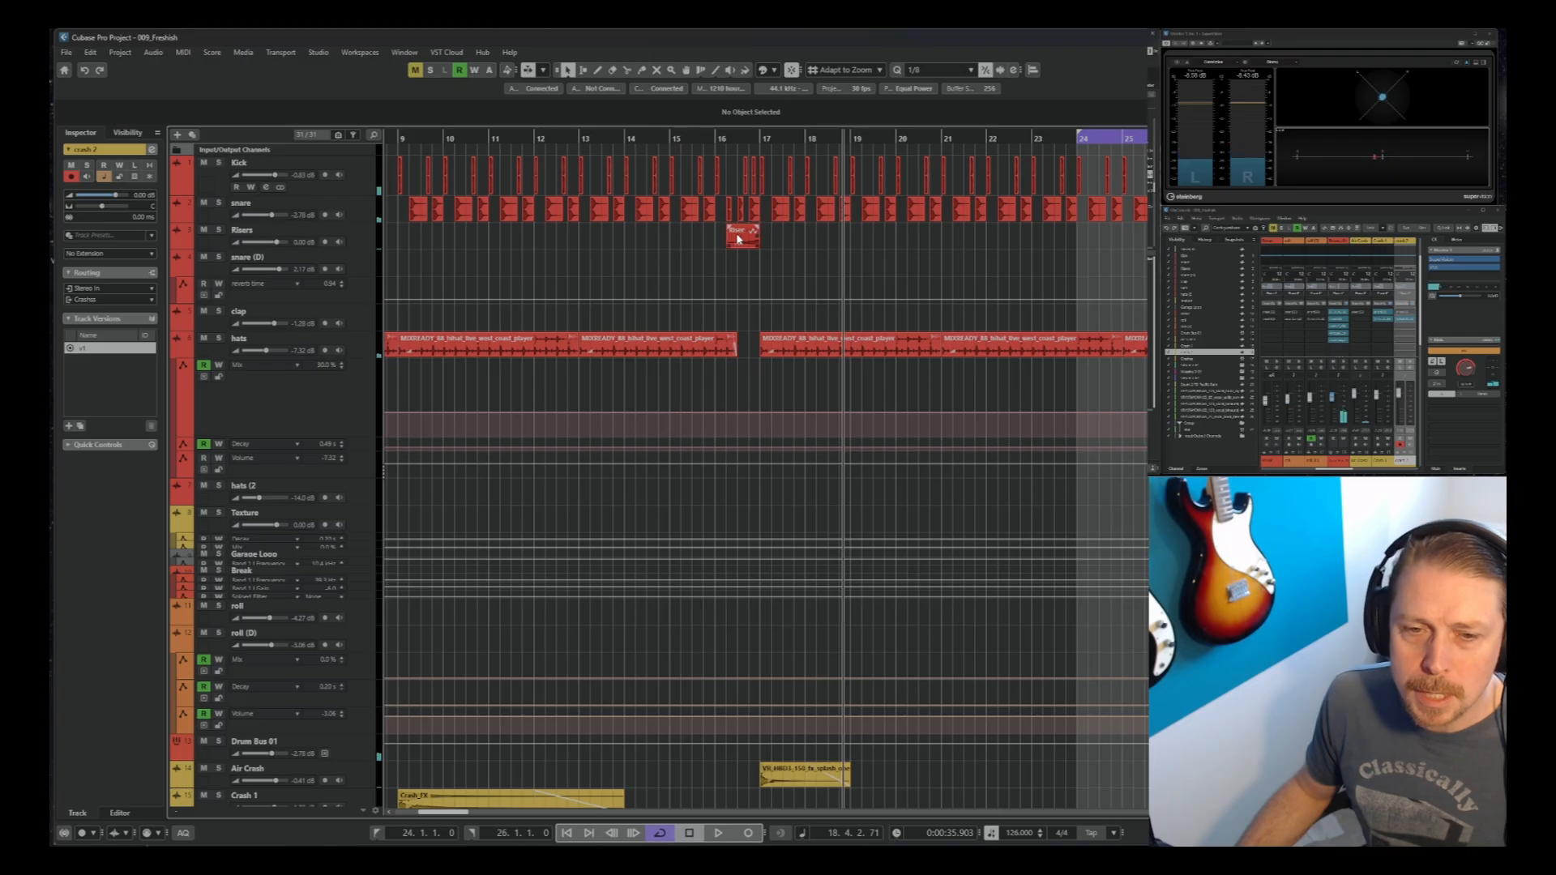
Extend the cycle range's start back to bar 1 and move the playhead there
key(g)
key(g)
key(g)
key(g)
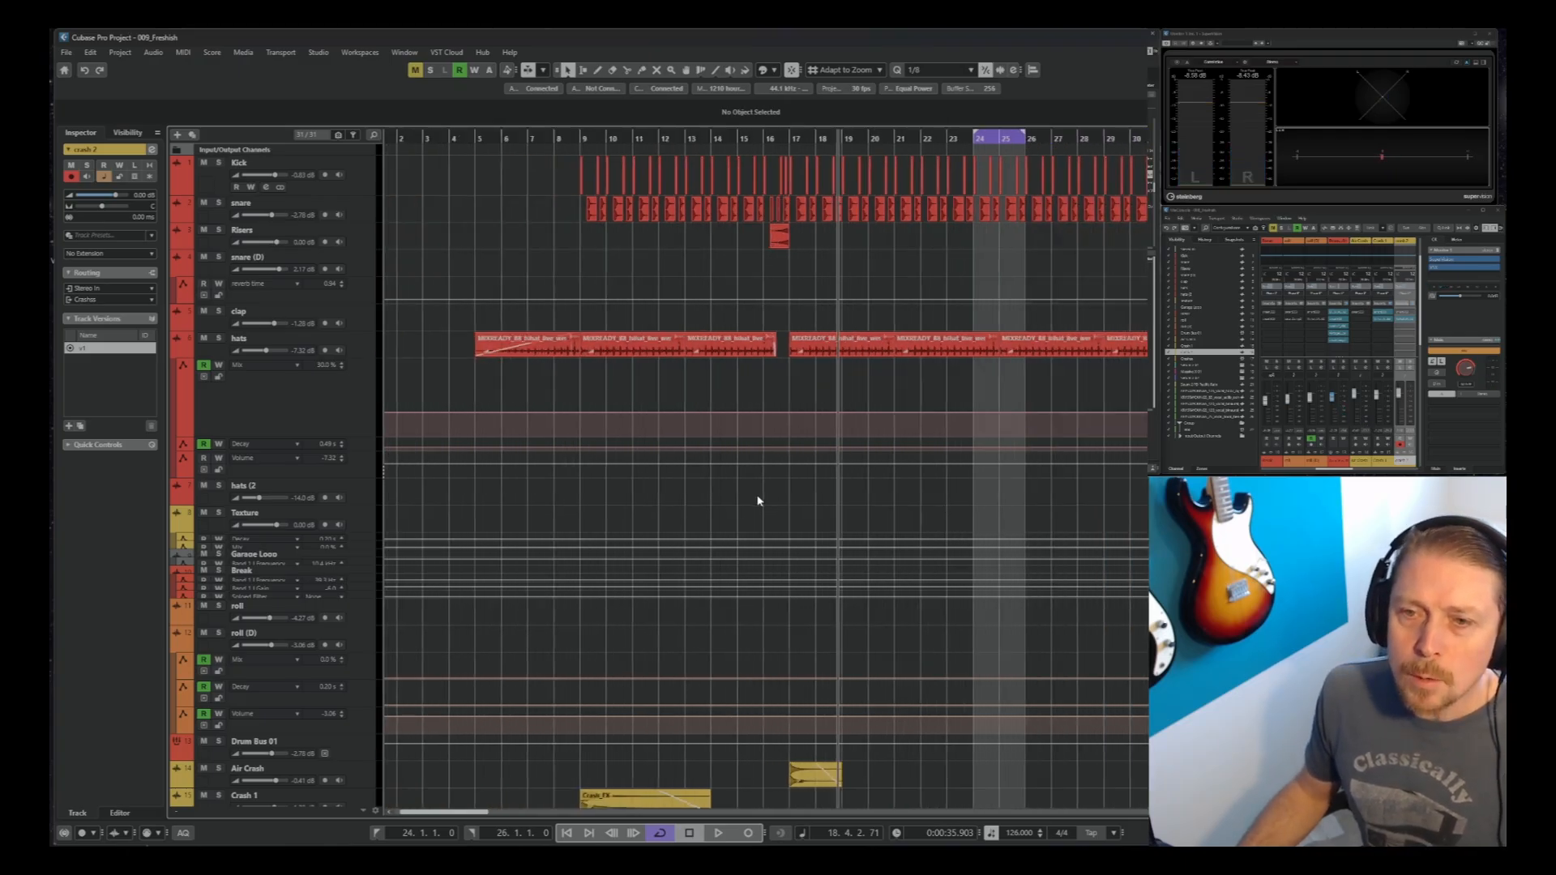
key(g)
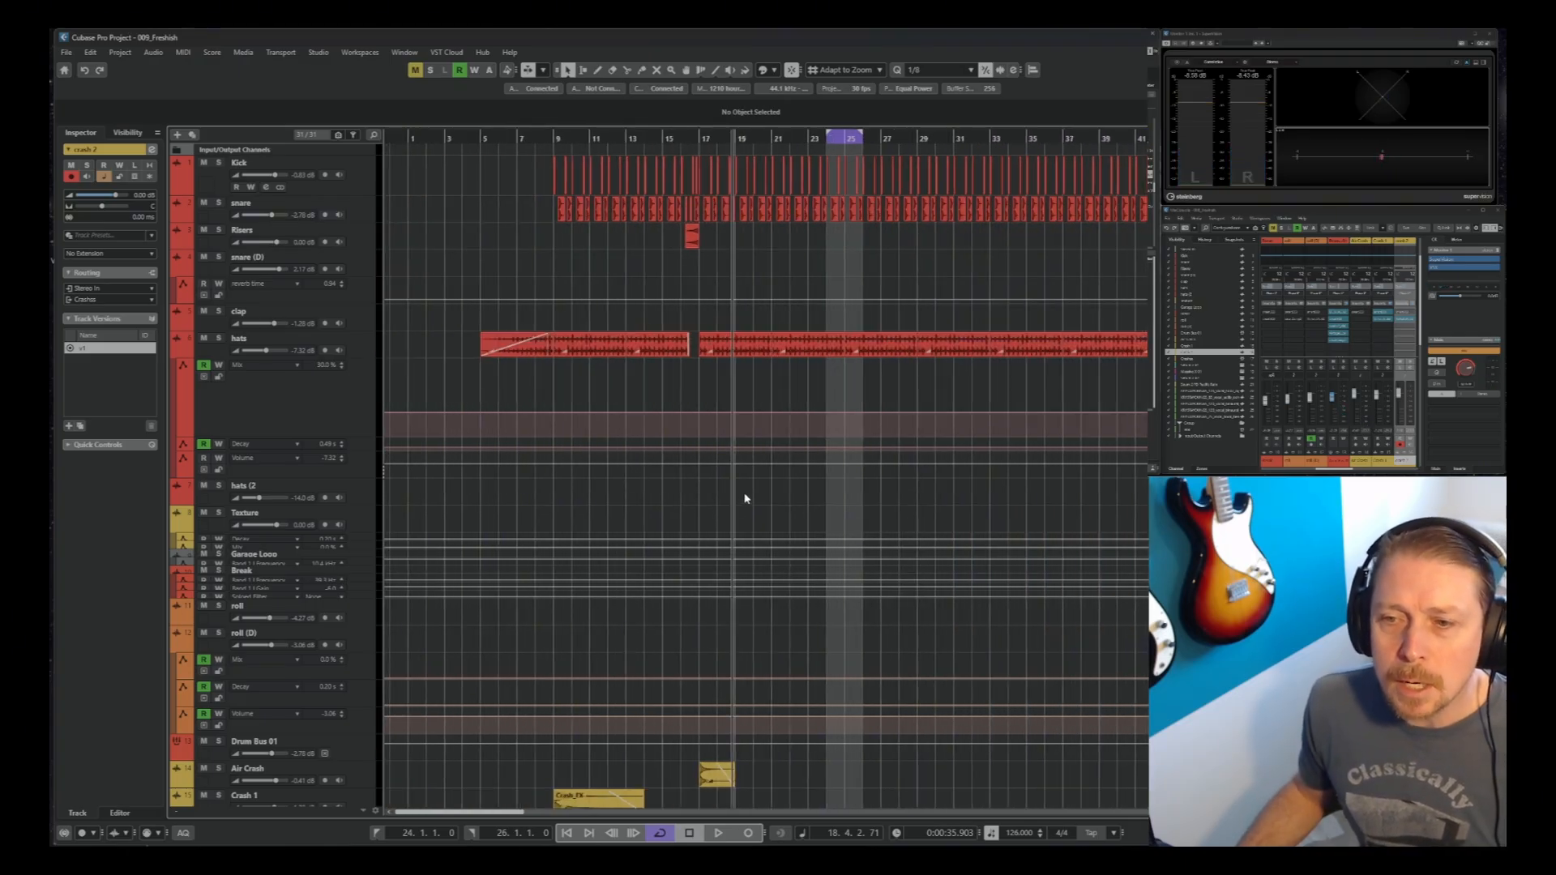
ctrl+click(408, 138)
click(409, 139)
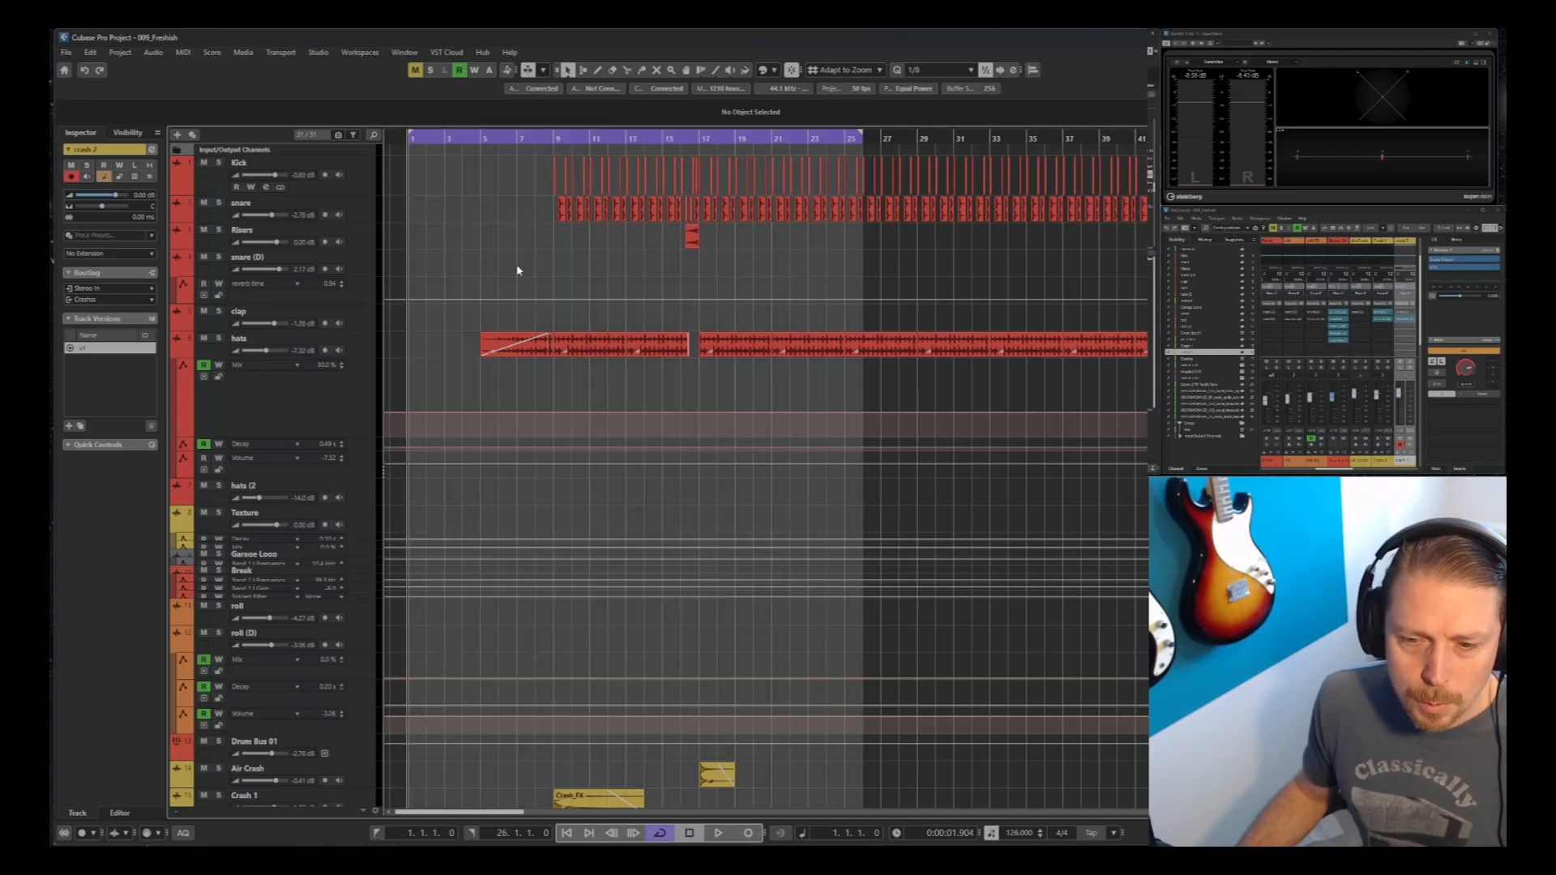
Place the playhead at bar 16 and insert ValhallaShimmer on the snare track with its mix at 0.00 and automation writing enabled
scroll(716, 477, down, 3)
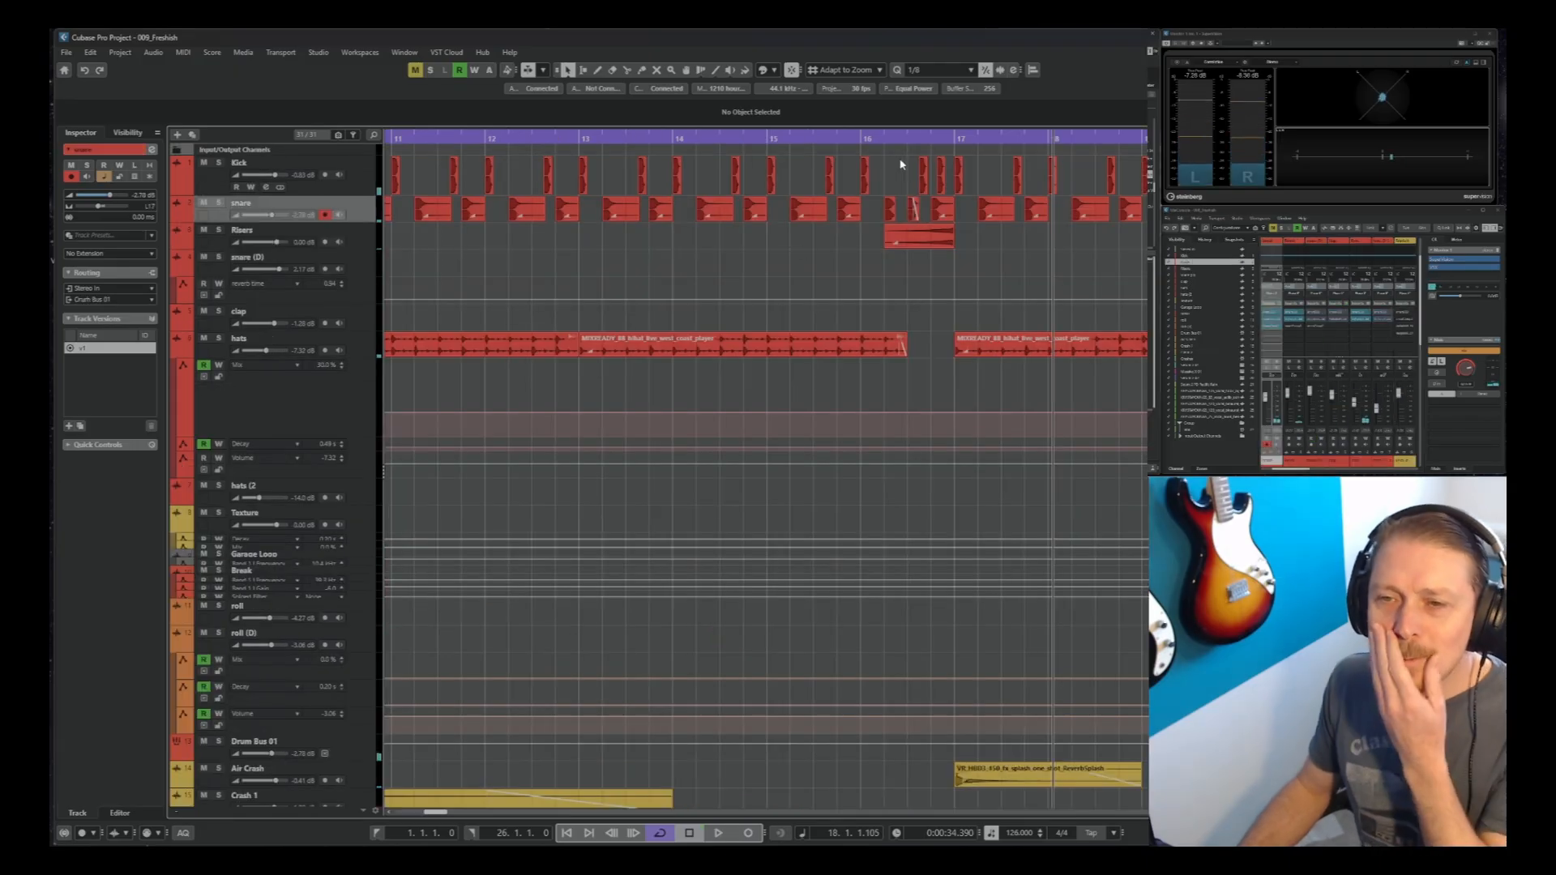
click(856, 141)
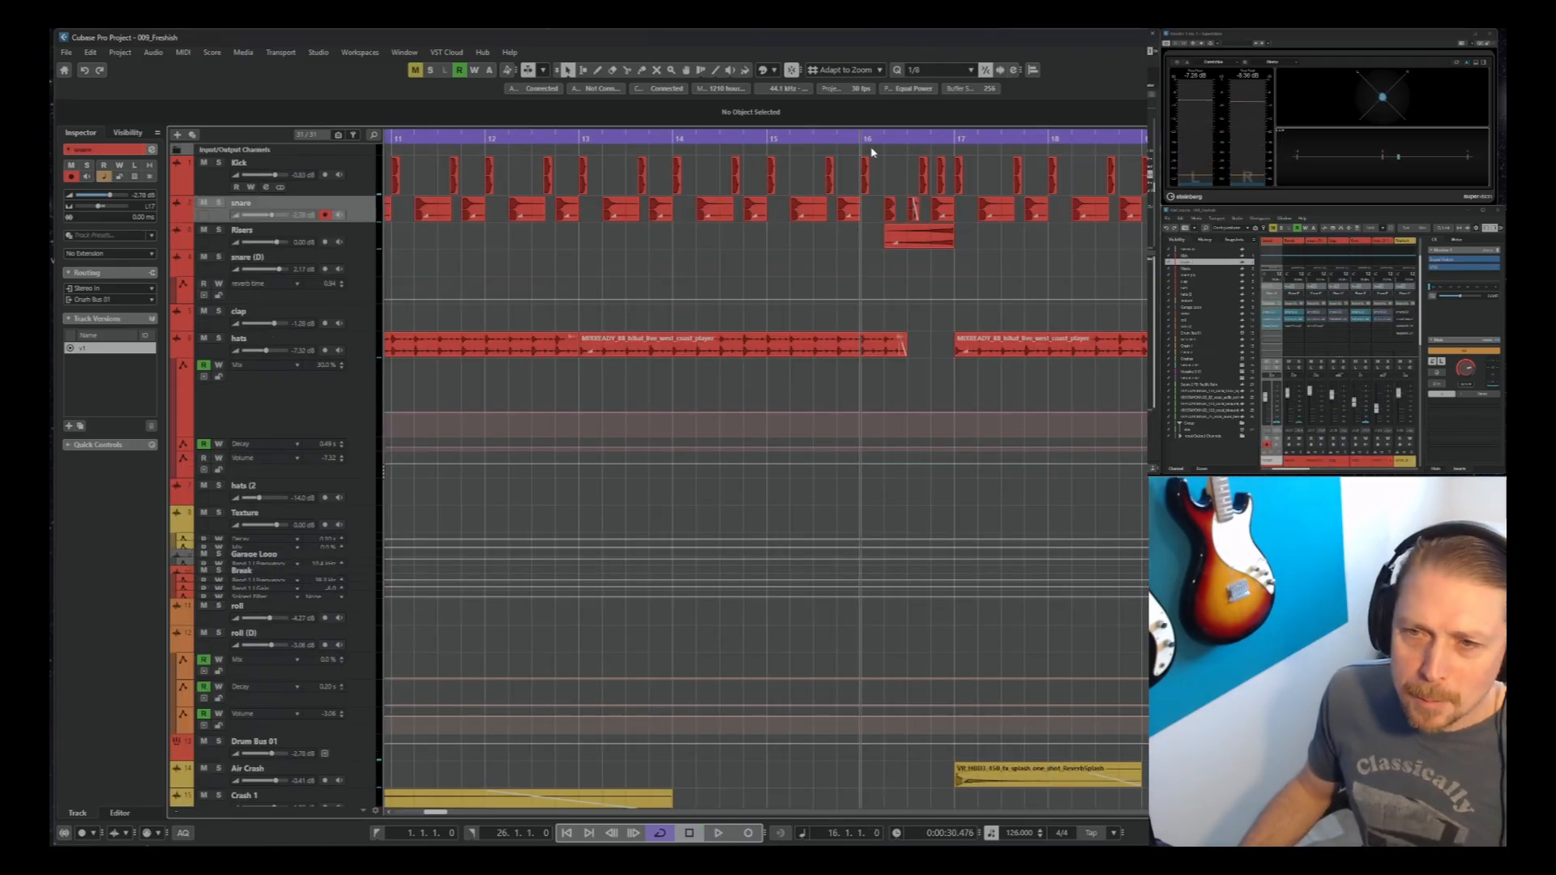
click(1280, 335)
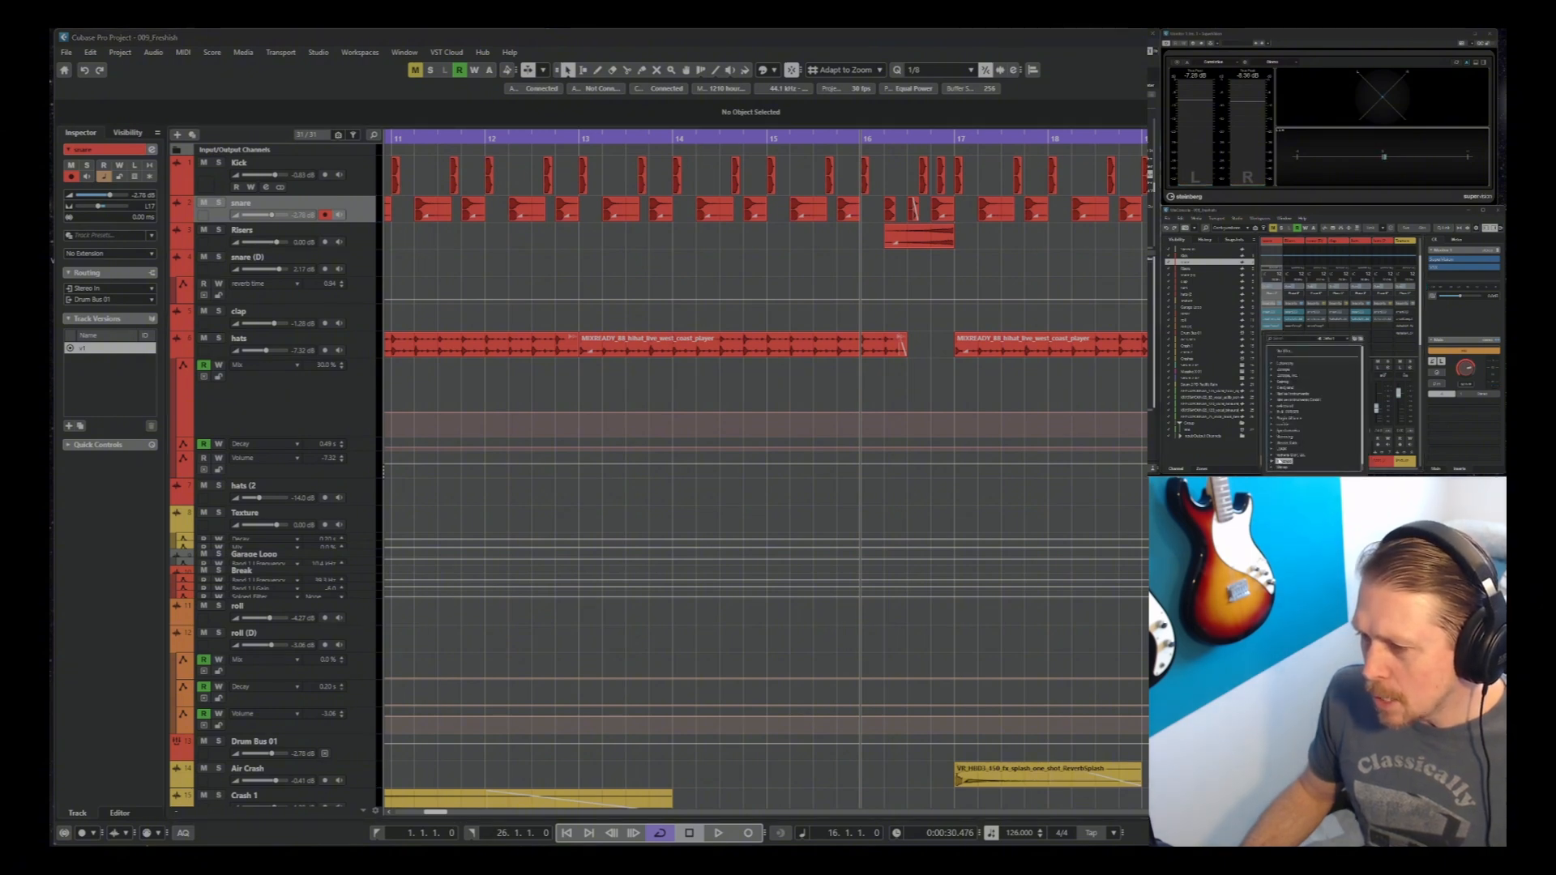
click(1291, 439)
drag(1378, 51, 743, 395)
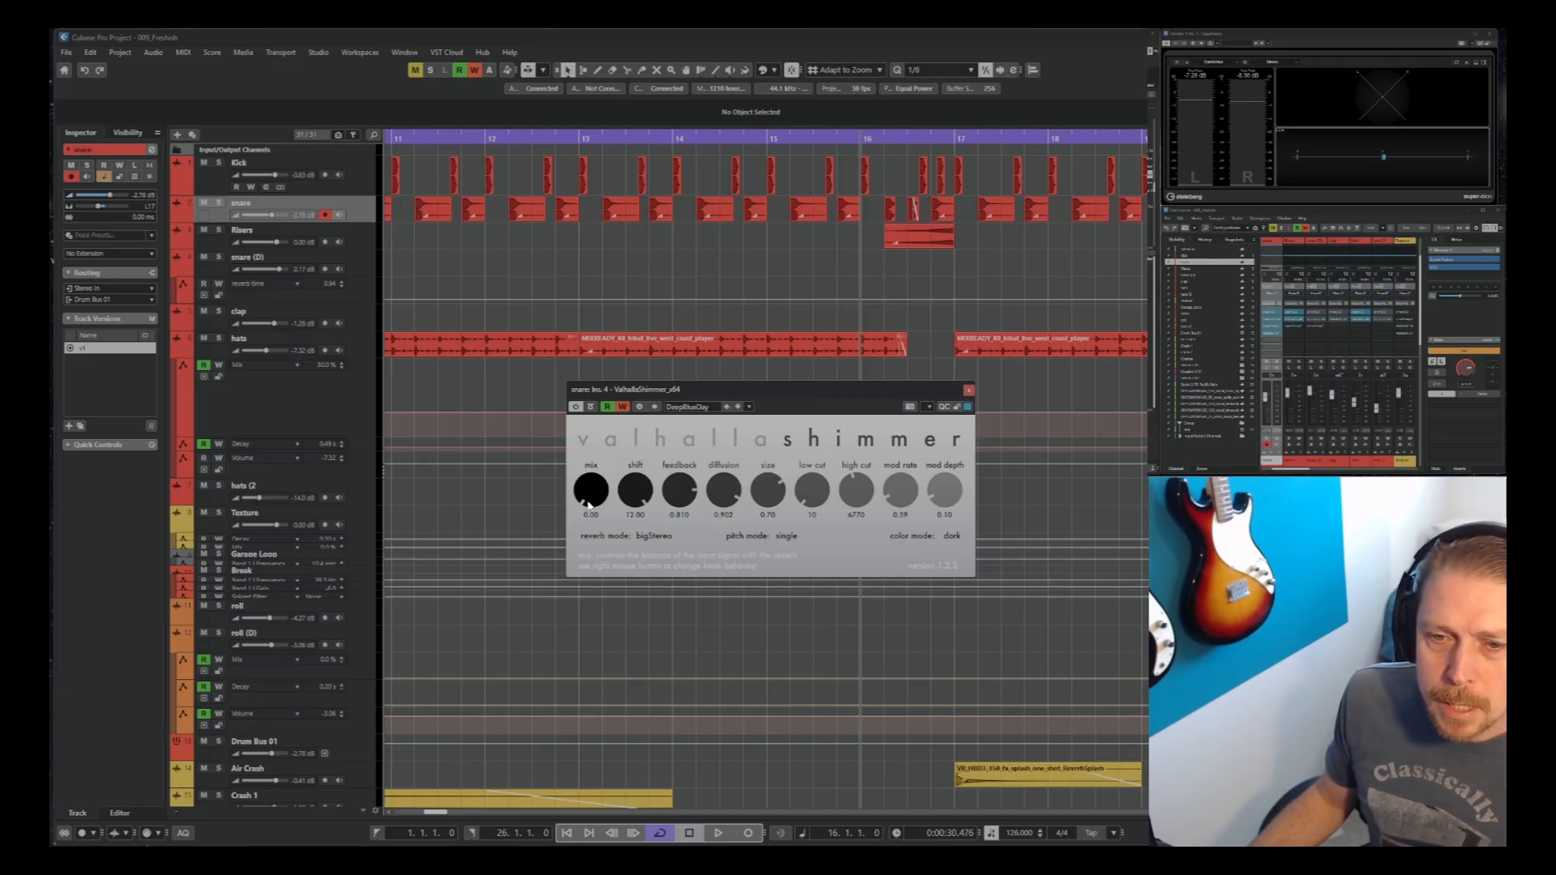
Record the snare's ValhallaShimmer mix automation rising to 0.76 through the bar 16 fill, and return it to 0.00 at bar 17
key(space)
drag(589, 505, 570, 393)
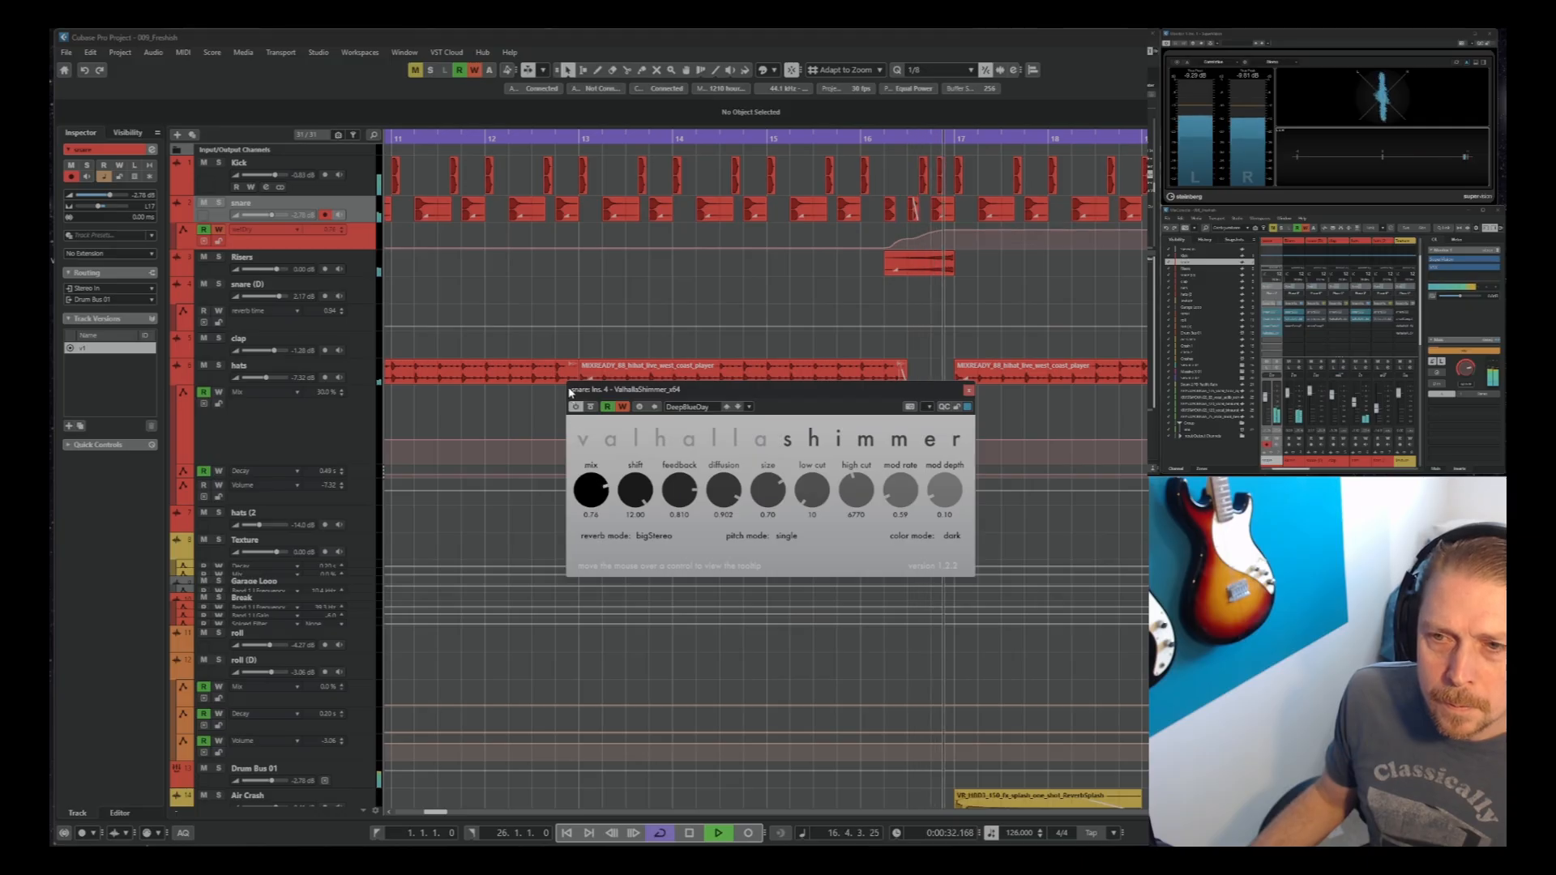
key(space)
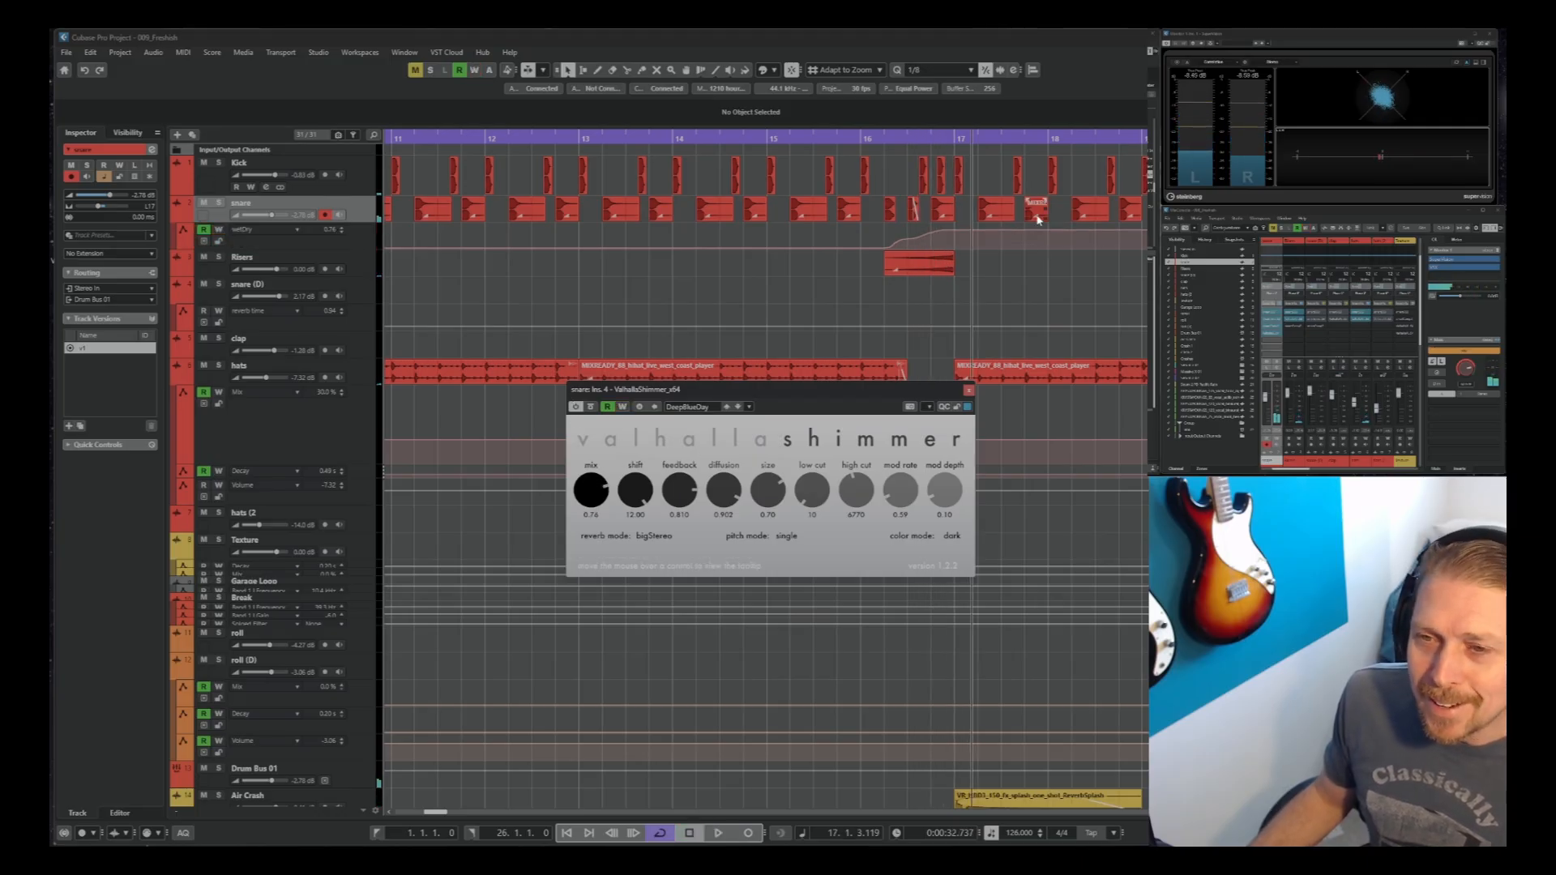
drag(593, 489, 632, 608)
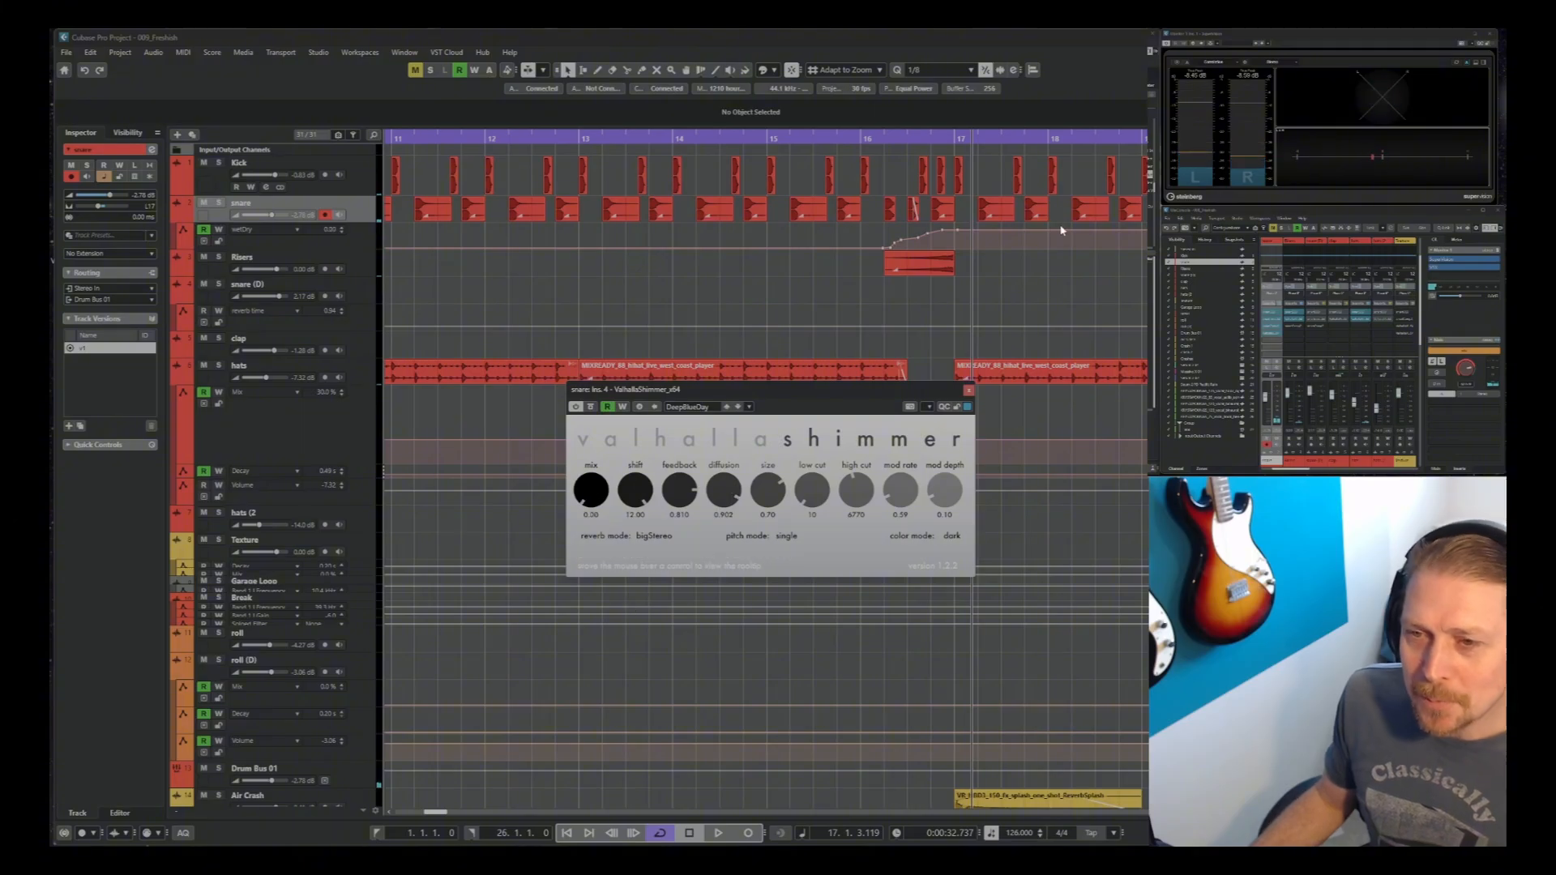
click(953, 261)
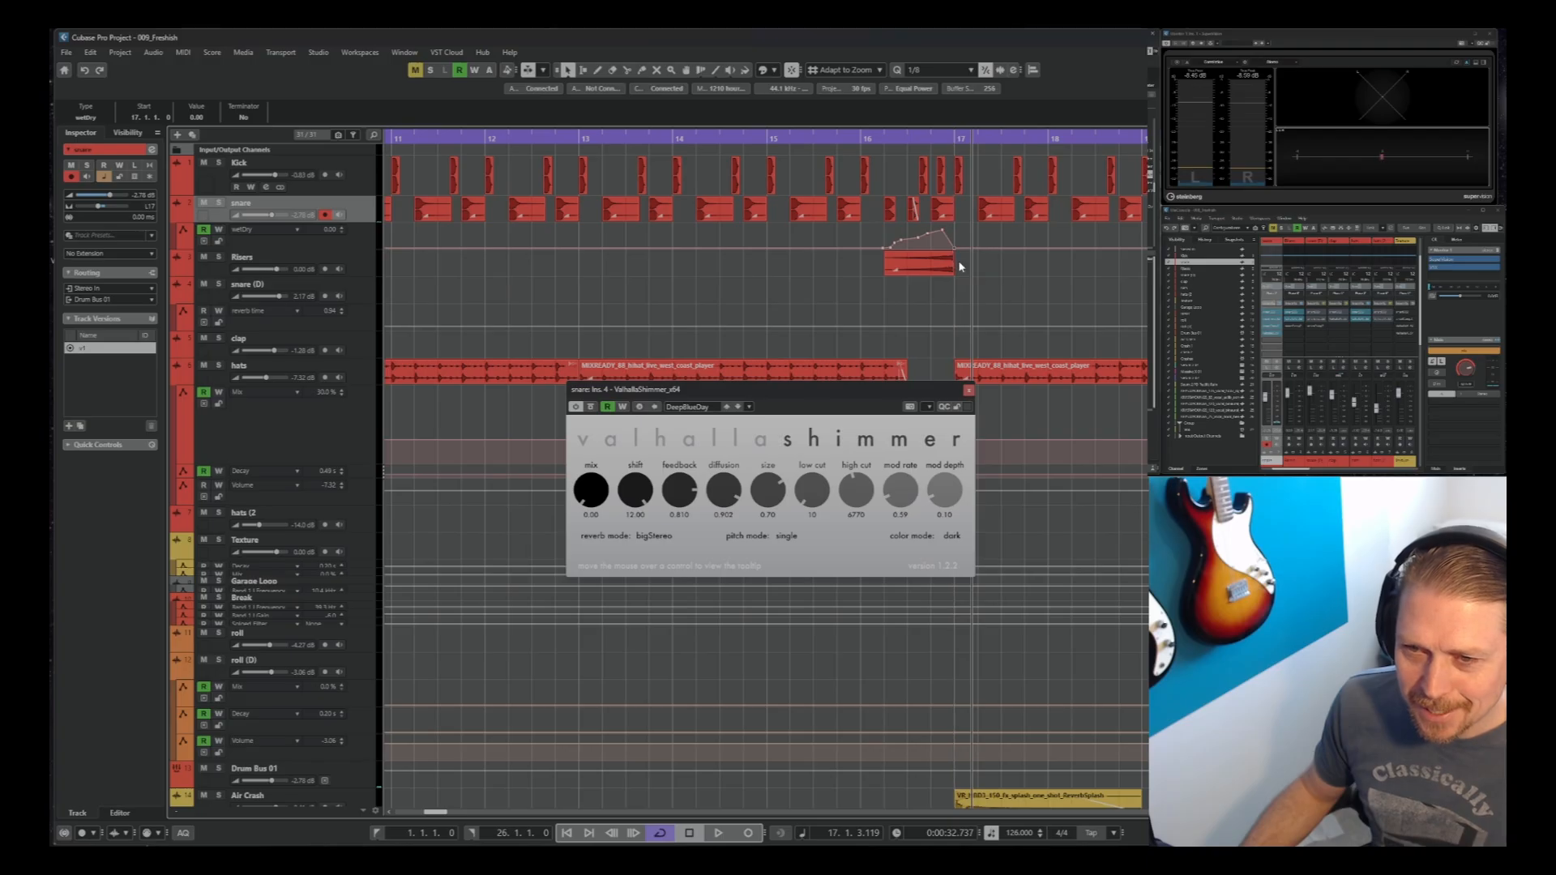
Delete the intermediate points of the snare's shimmer mix automation, leaving a straight ramp up through bar 16
drag(889, 240, 917, 254)
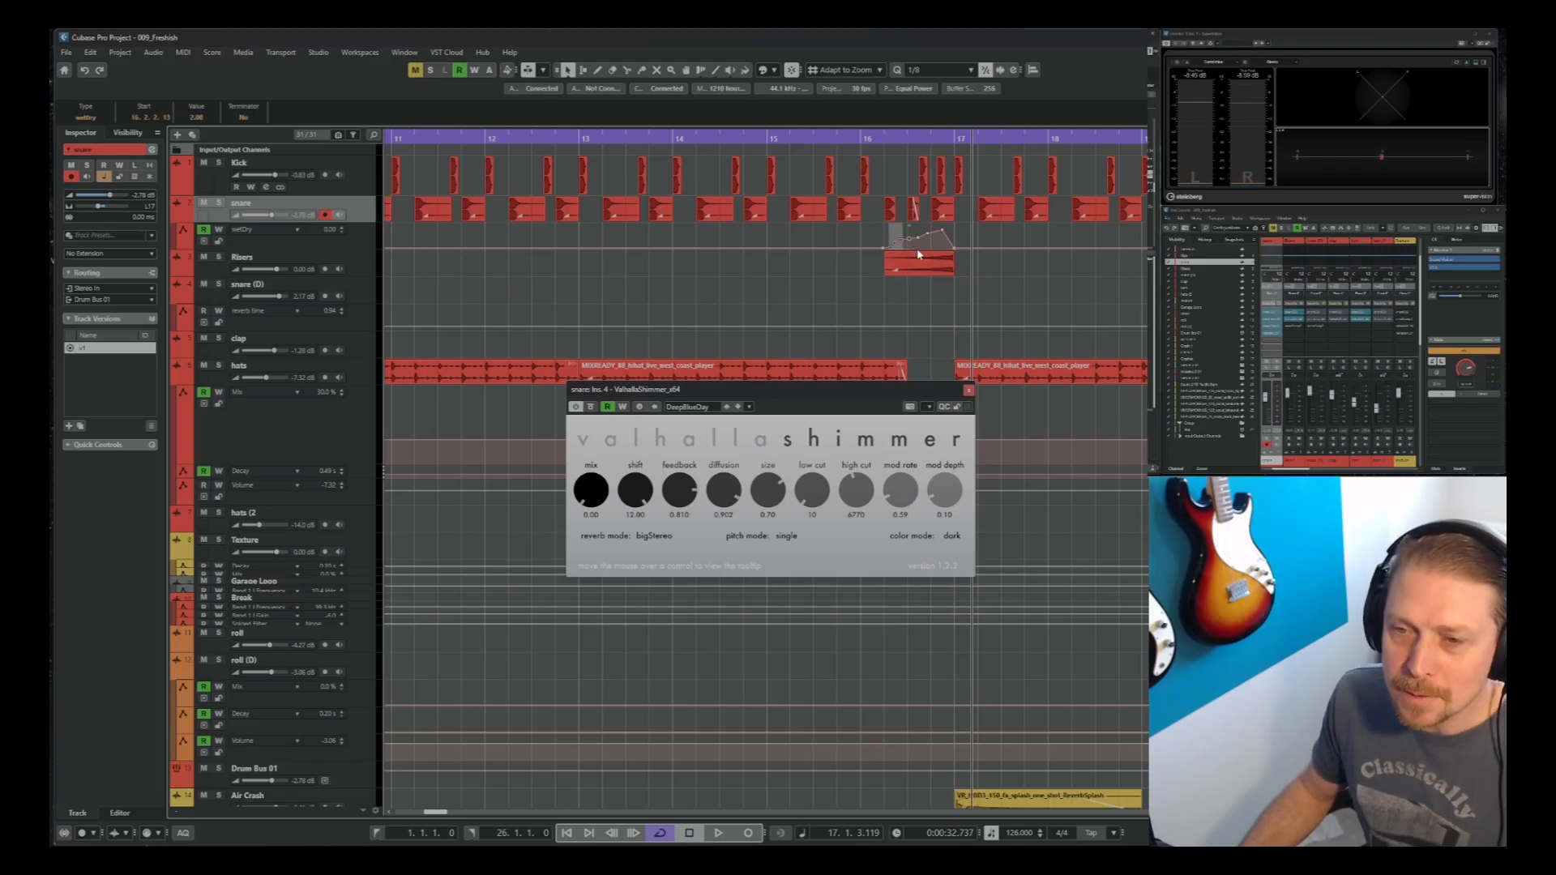
click(1003, 238)
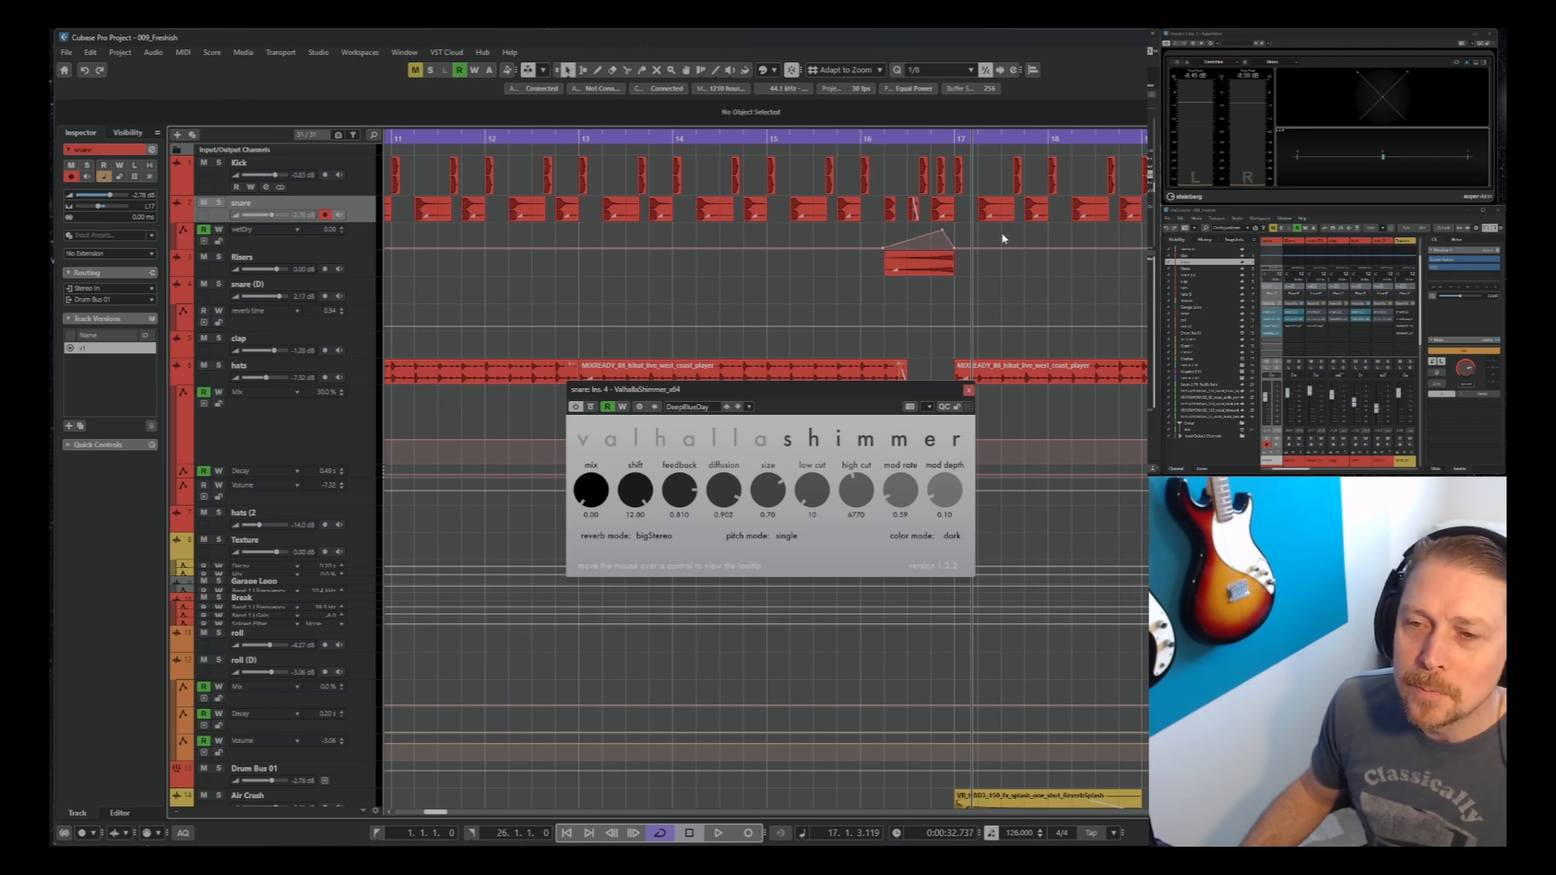
Play from the middle of bar 13 through the bar 17 transition into bar 21, closing the ValhallaShimmer window during playback
click(626, 139)
key(space)
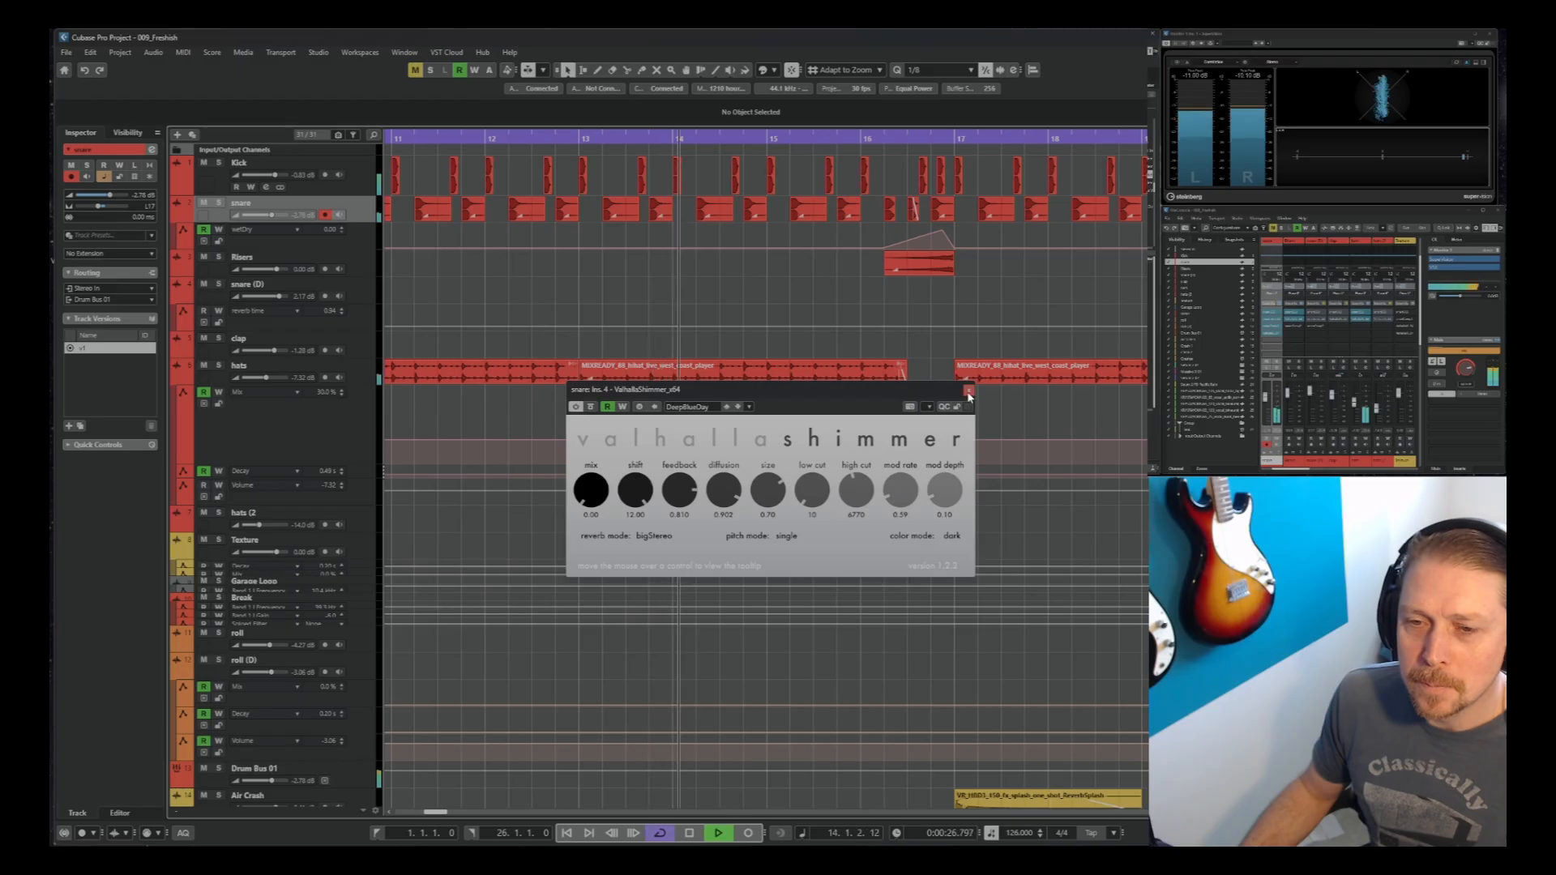
click(969, 391)
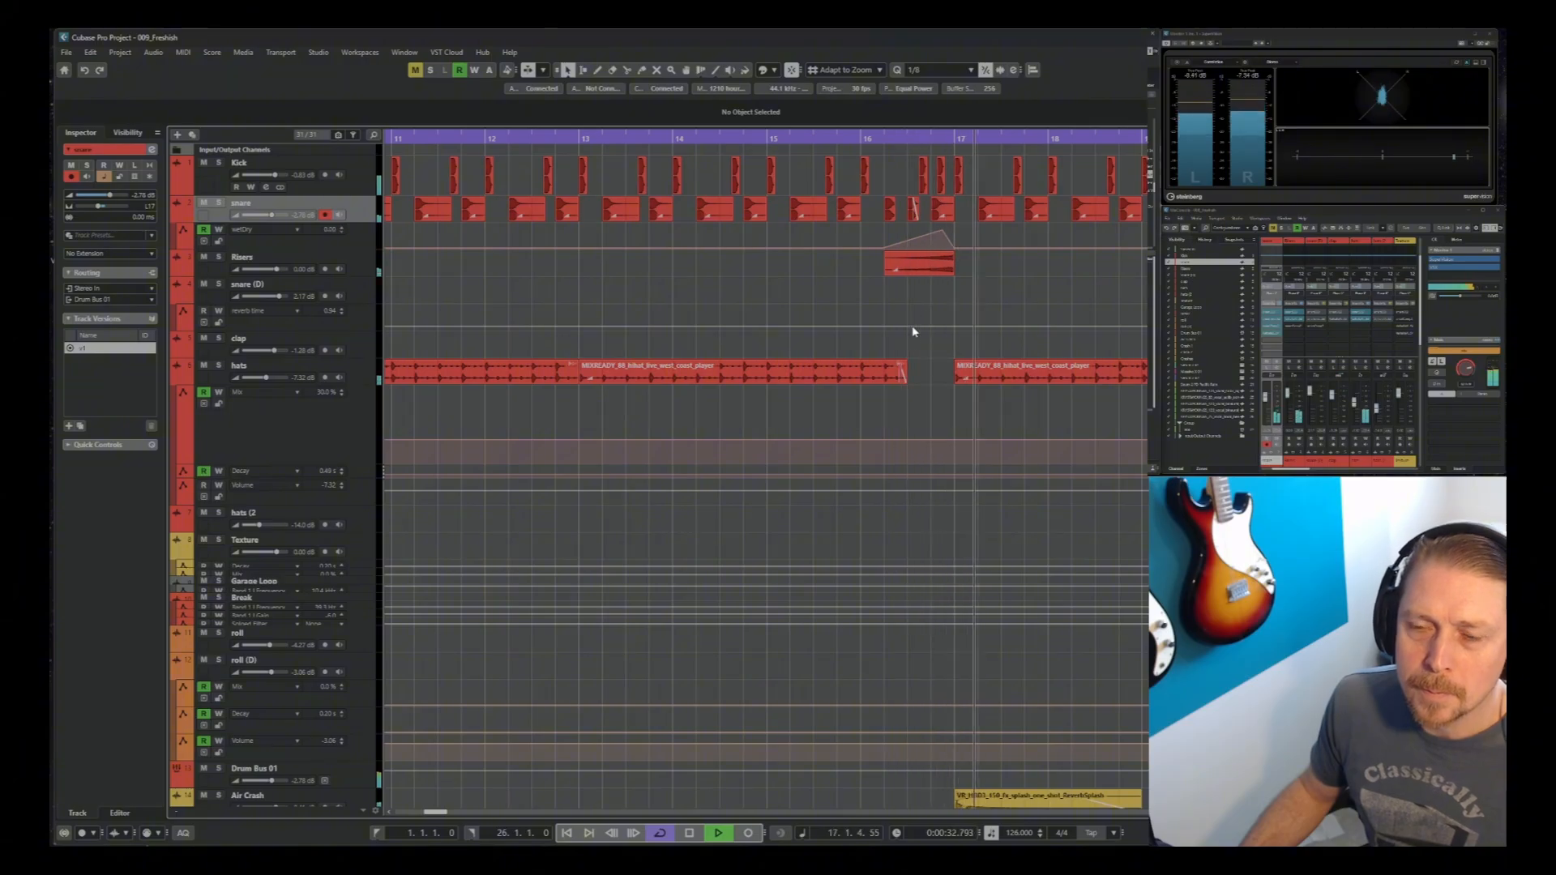
key(g)
key(g)
key(g)
key(g)
key(g)
key(g)
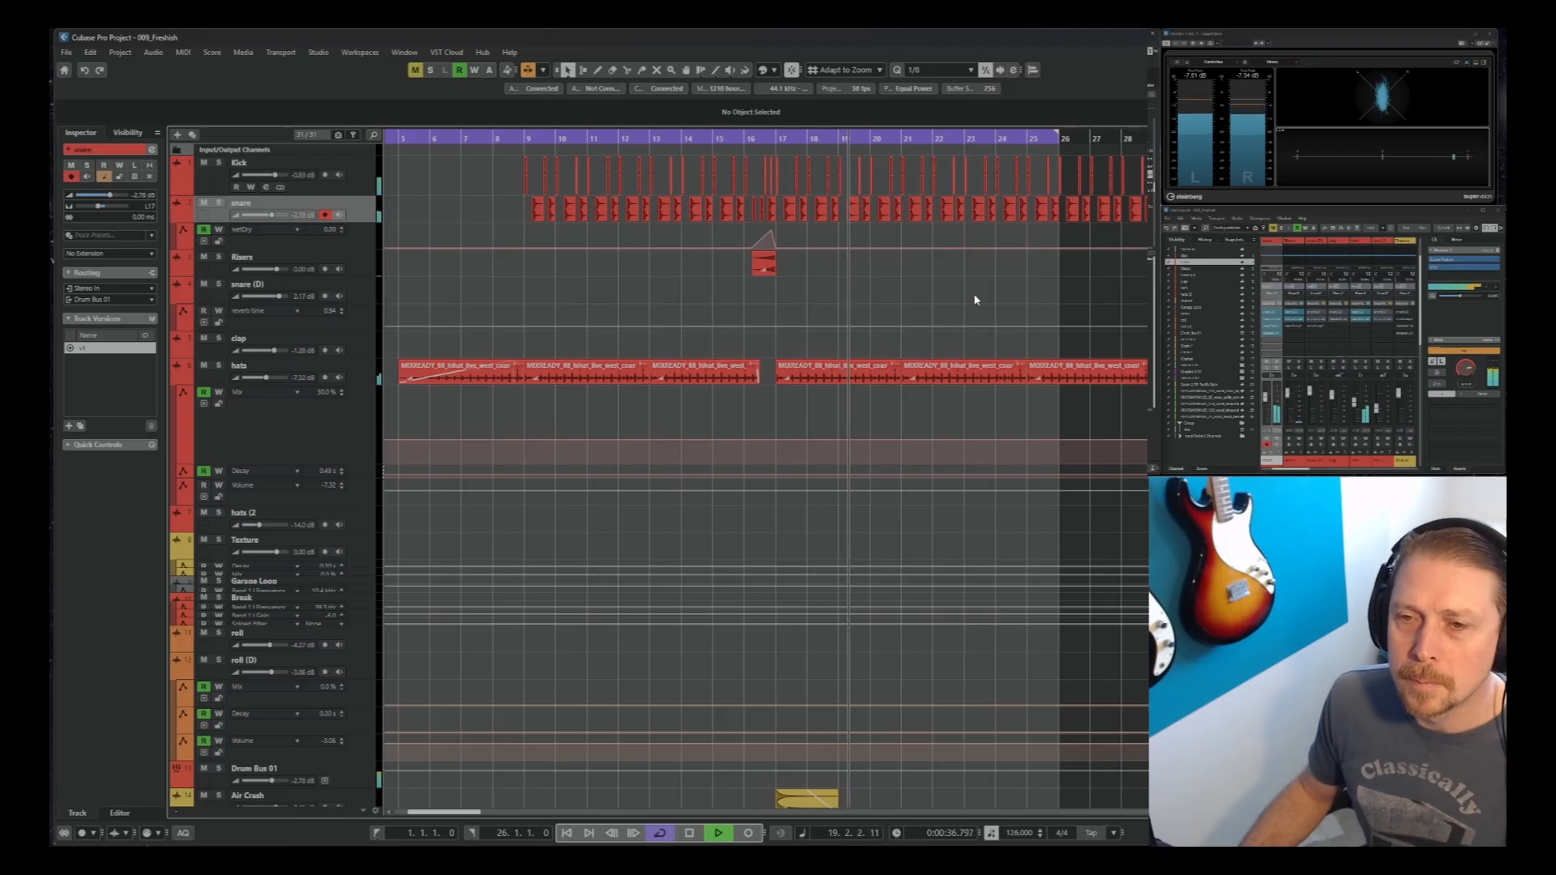
key(h)
key(h)
key(h)
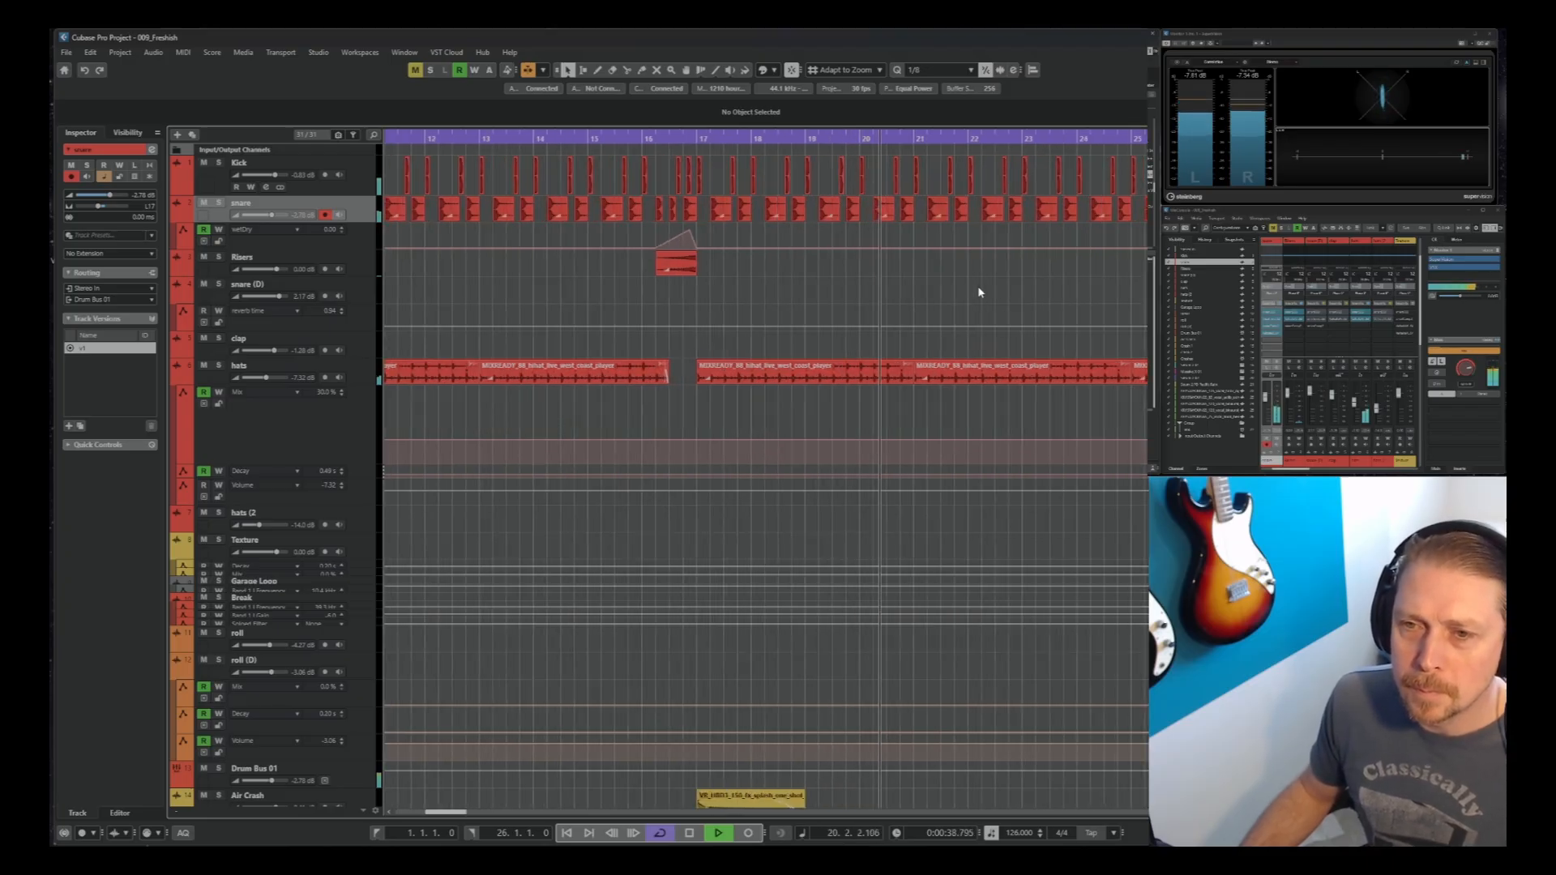
key(h)
key(h)
key(h)
key(space)
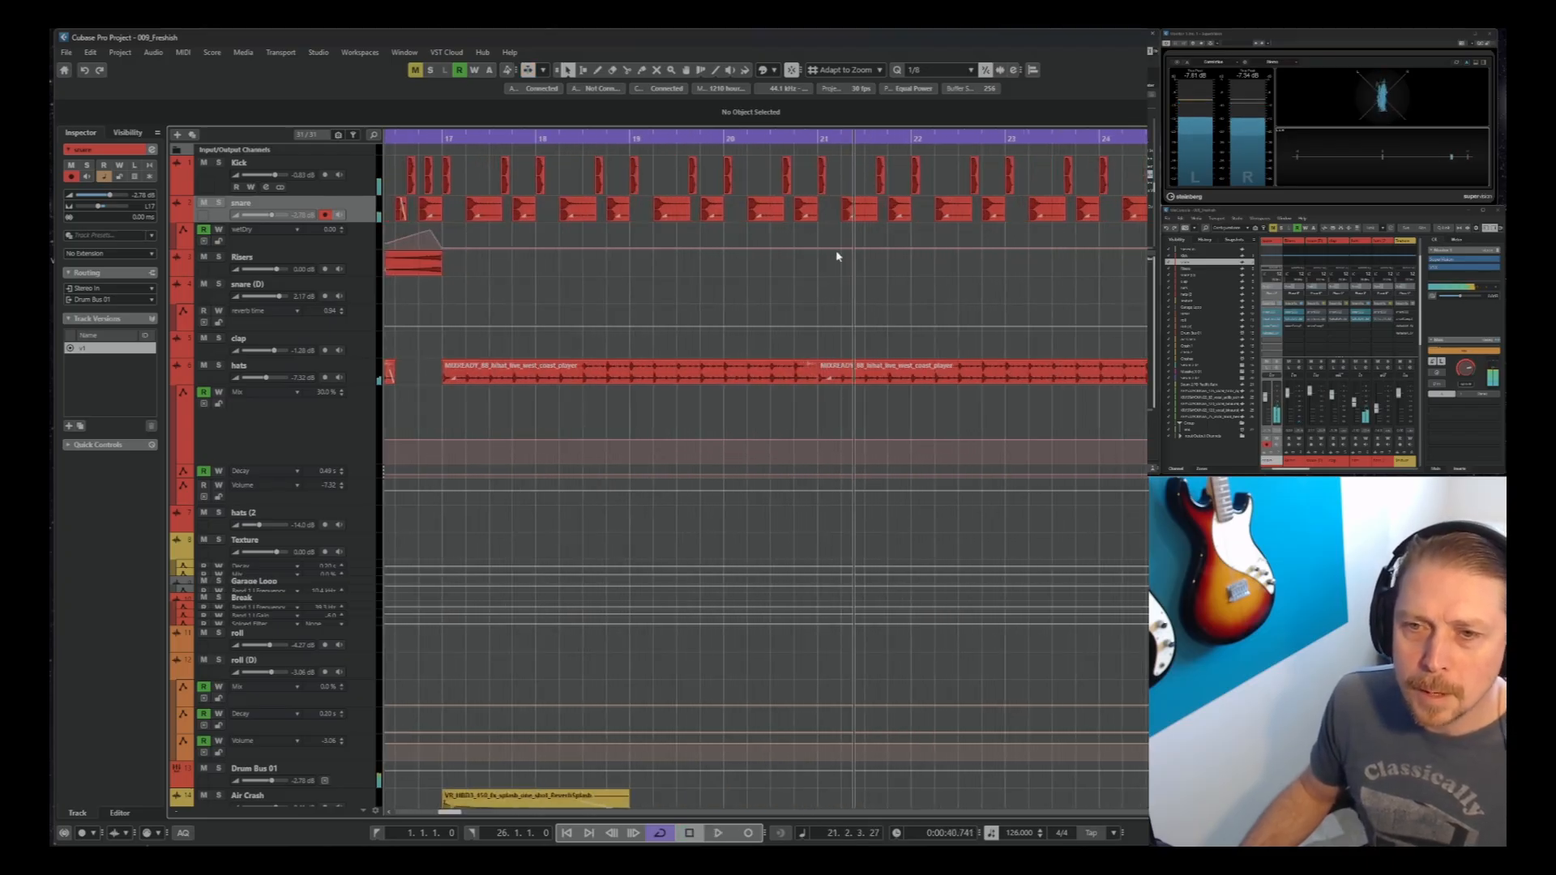
Copy the ghost kick in bar 20 to 20.4.2 as a fill into bar 21 and play it back
key(h)
key(h)
key(h)
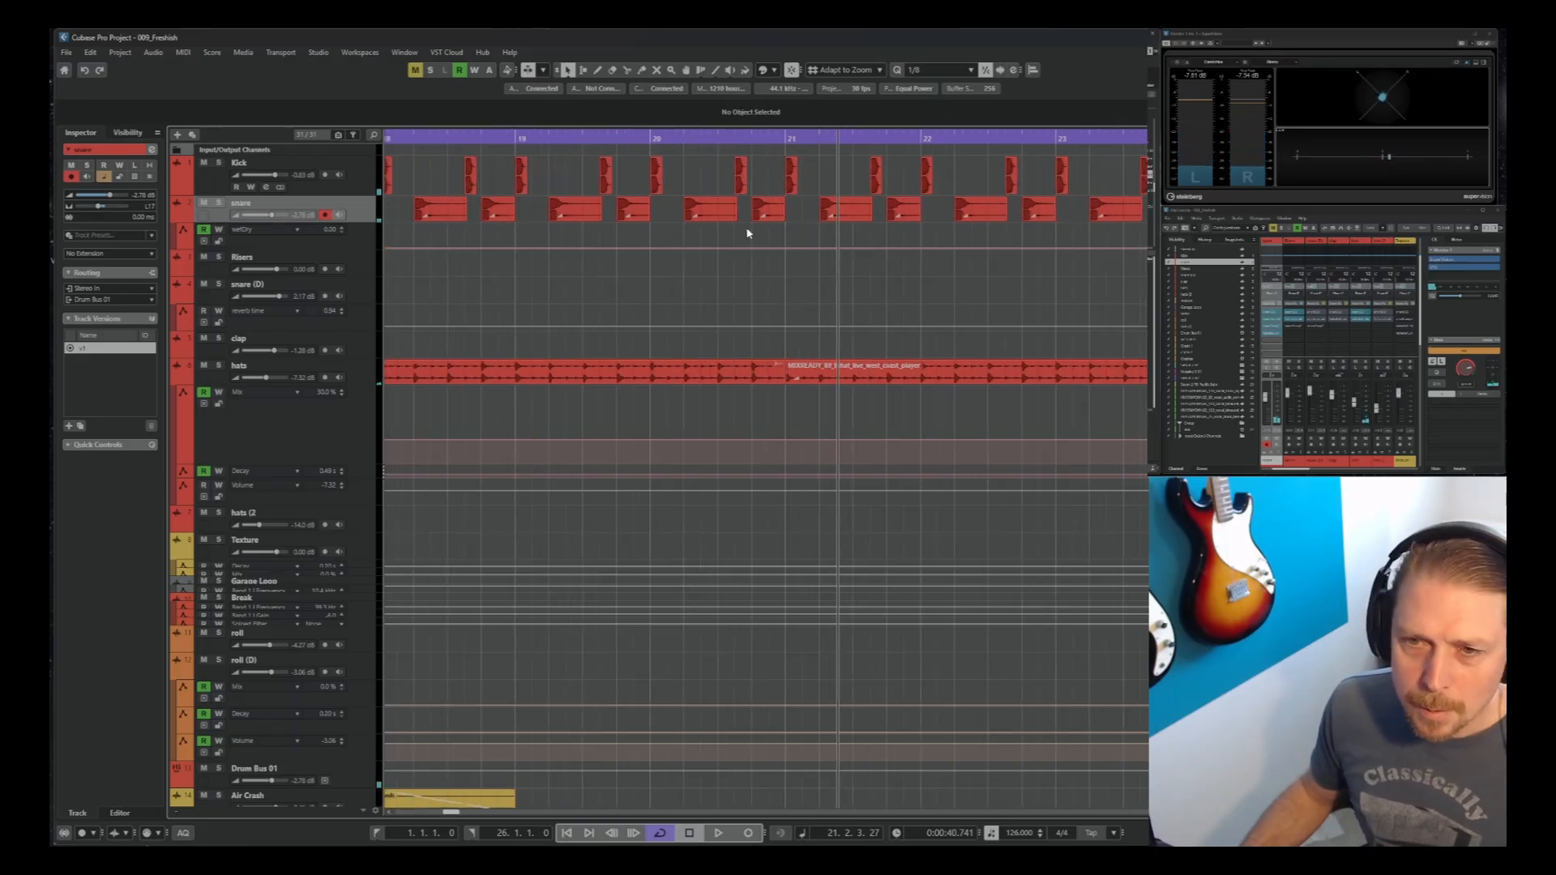
alt+drag(721, 184, 752, 184)
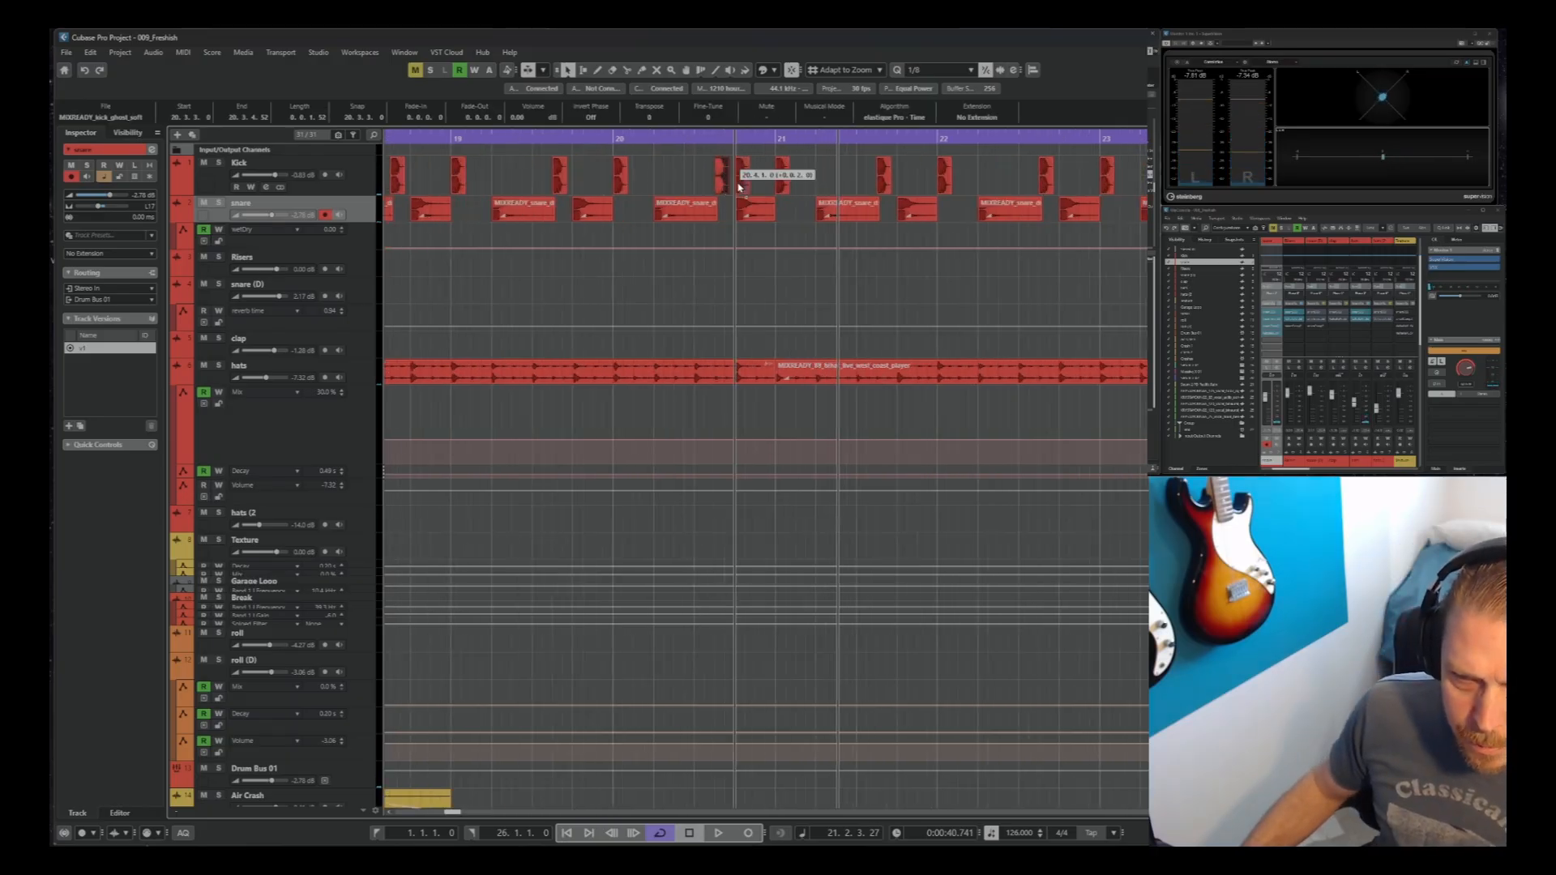
key(space)
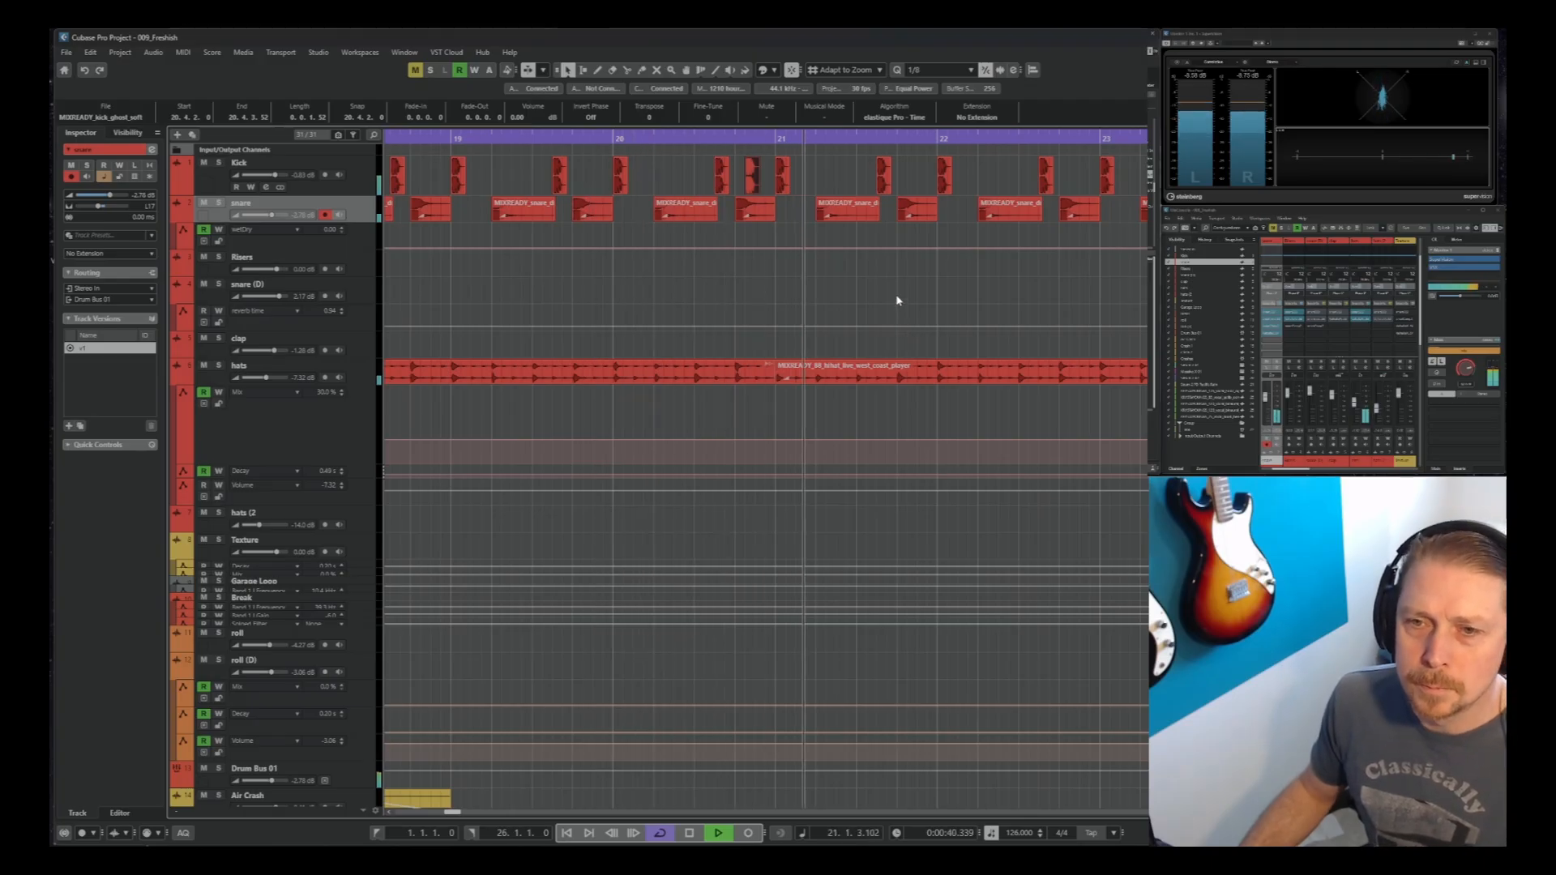
Delete the ghost kick at 24.3.3 ahead of bar 25 on the Kick track
drag(897, 170, 926, 185)
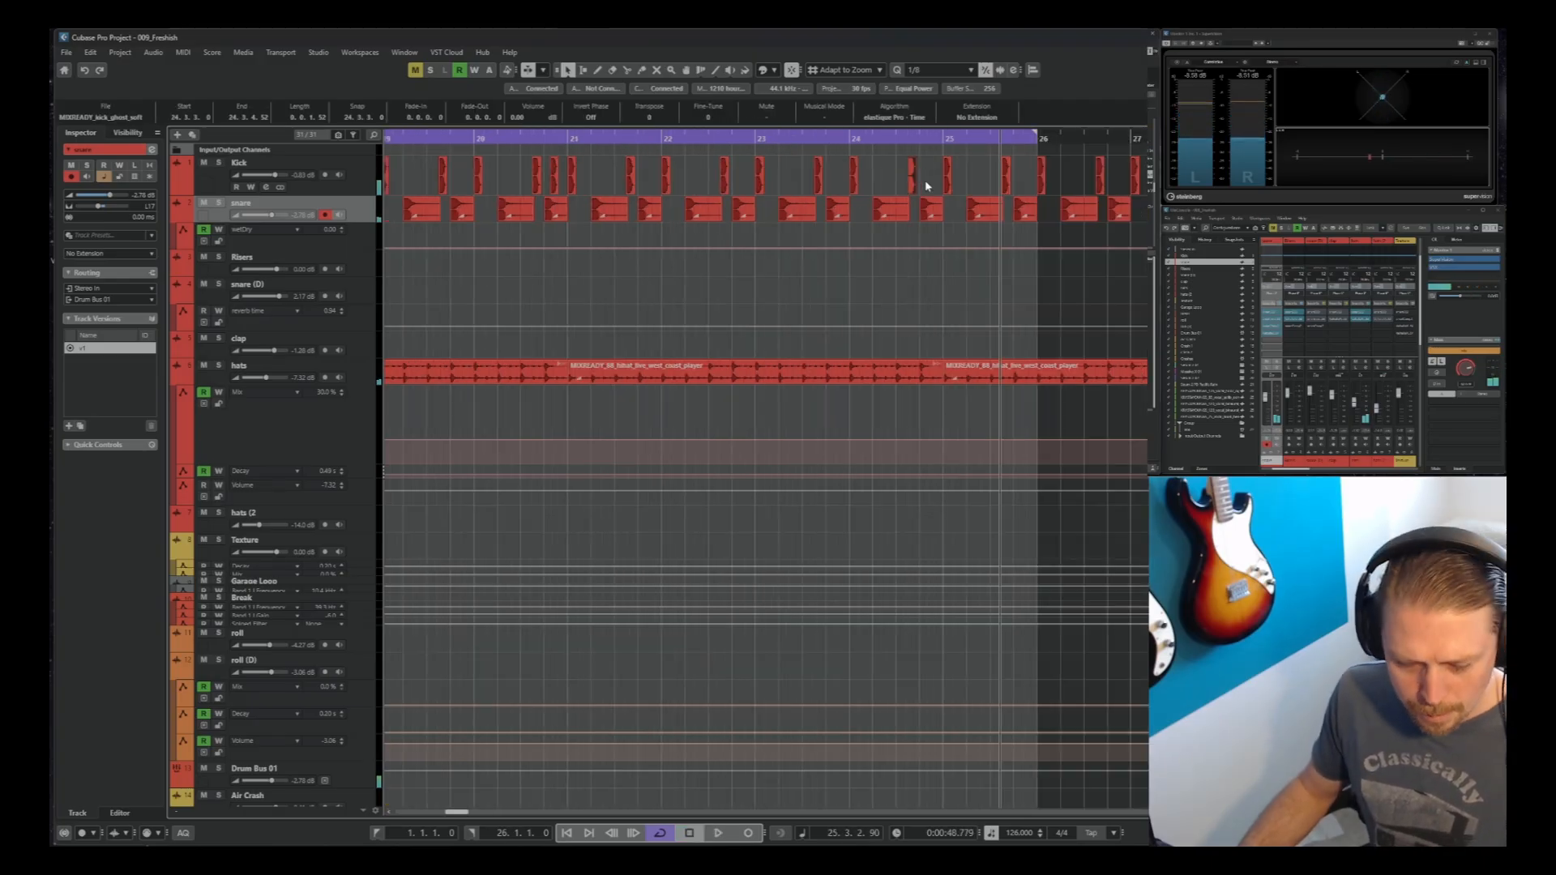
key(Delete)
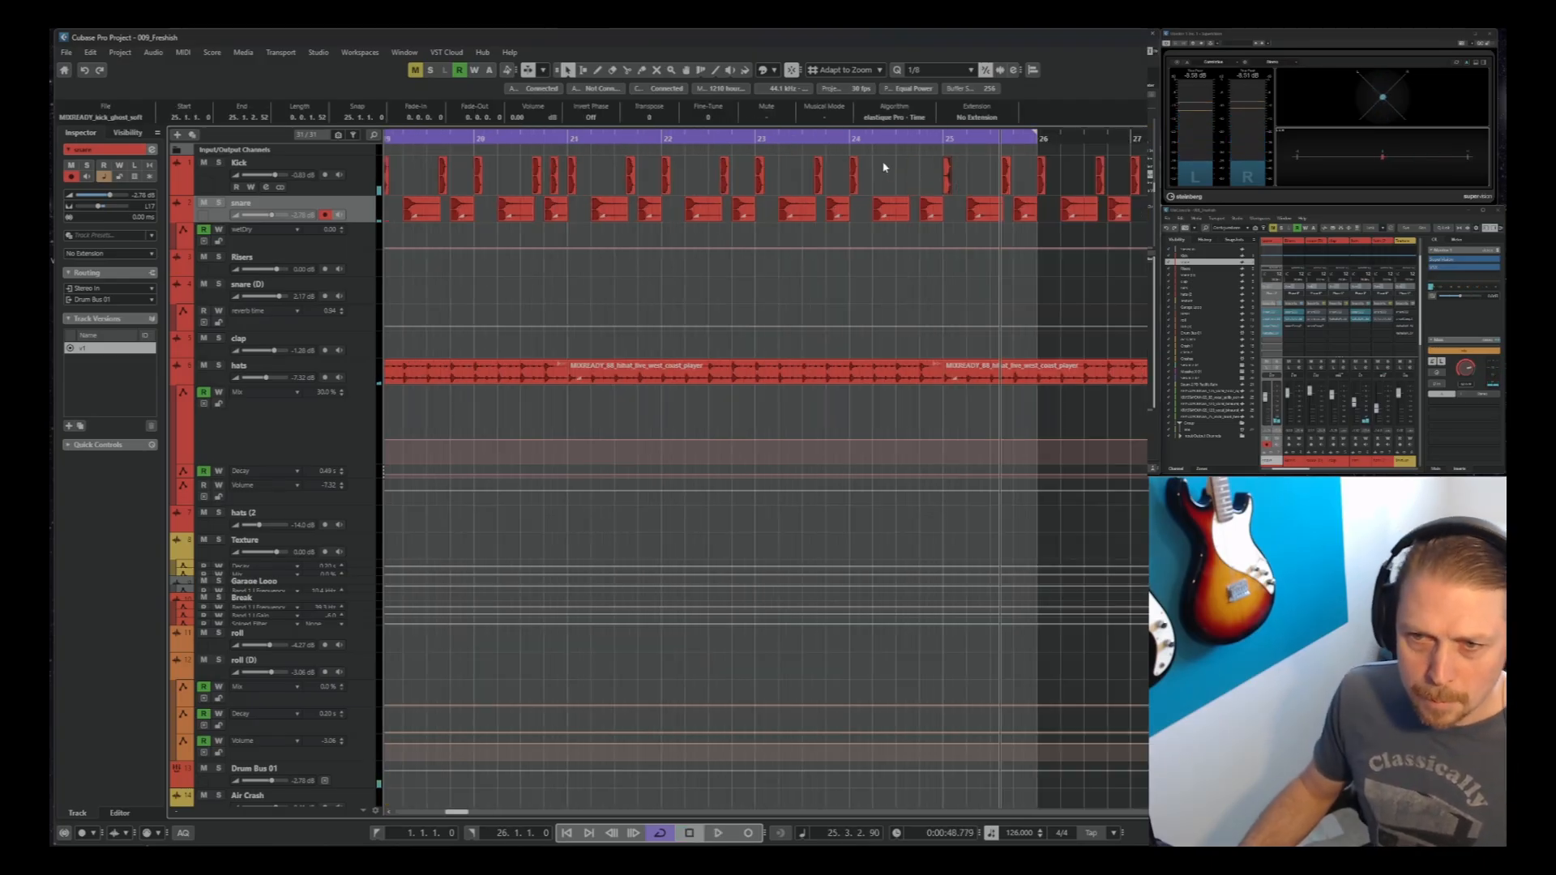
Bring the crash, synth and vocal tracks around bar 25 into view
key(g)
key(g)
key(g)
scroll(996, 339, down, 6)
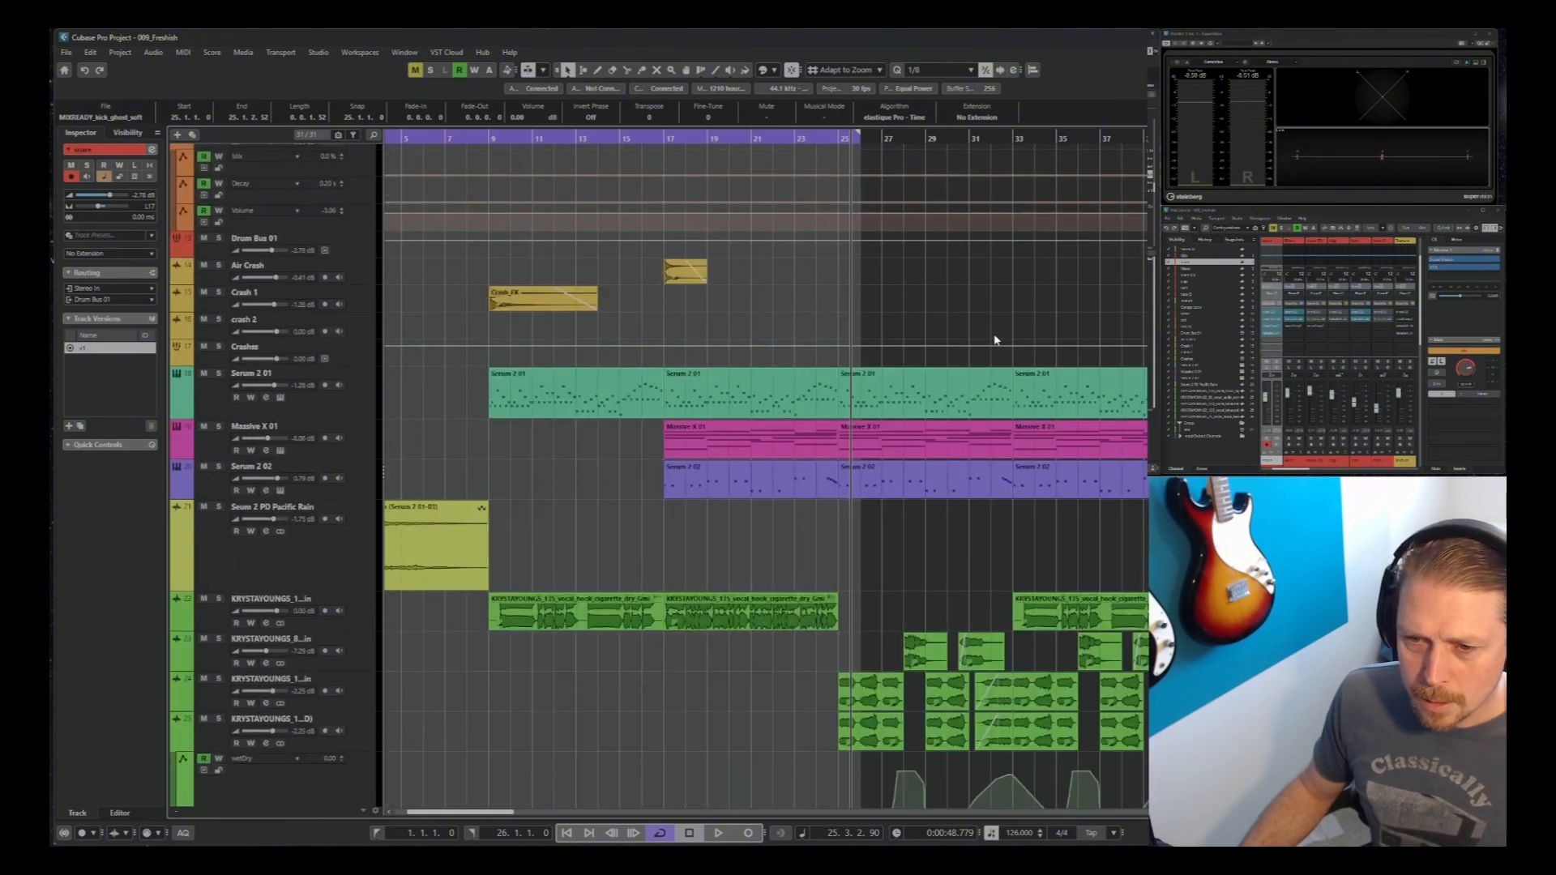
Copy the crash clip at bar 1 on the crash 2 track to bar 25
scroll(996, 339, up, 6)
scroll(996, 339, down, 5)
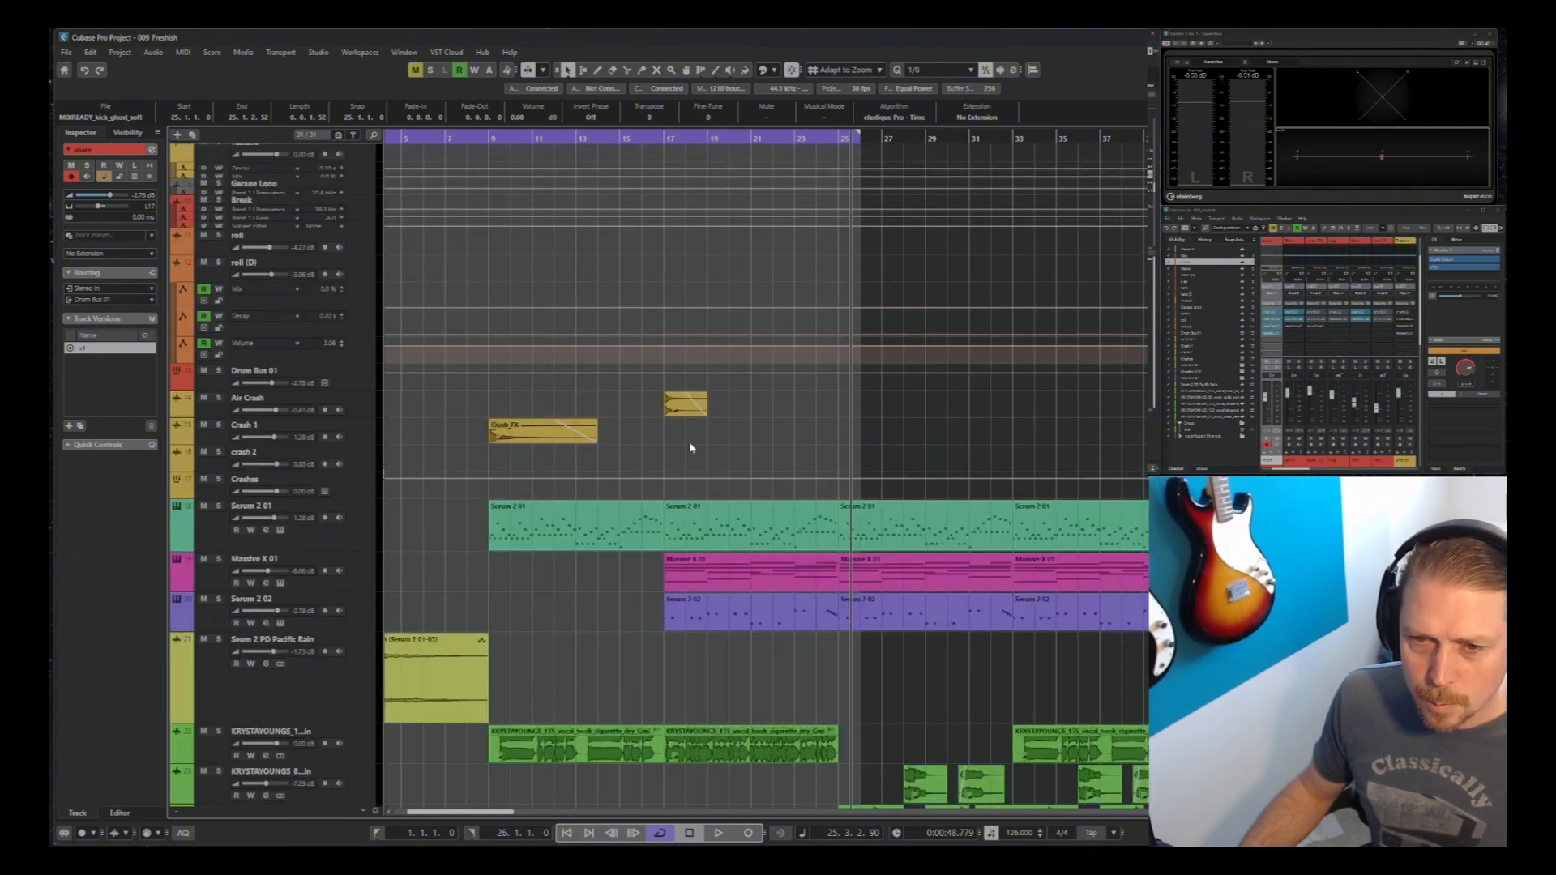
key(g)
click(414, 461)
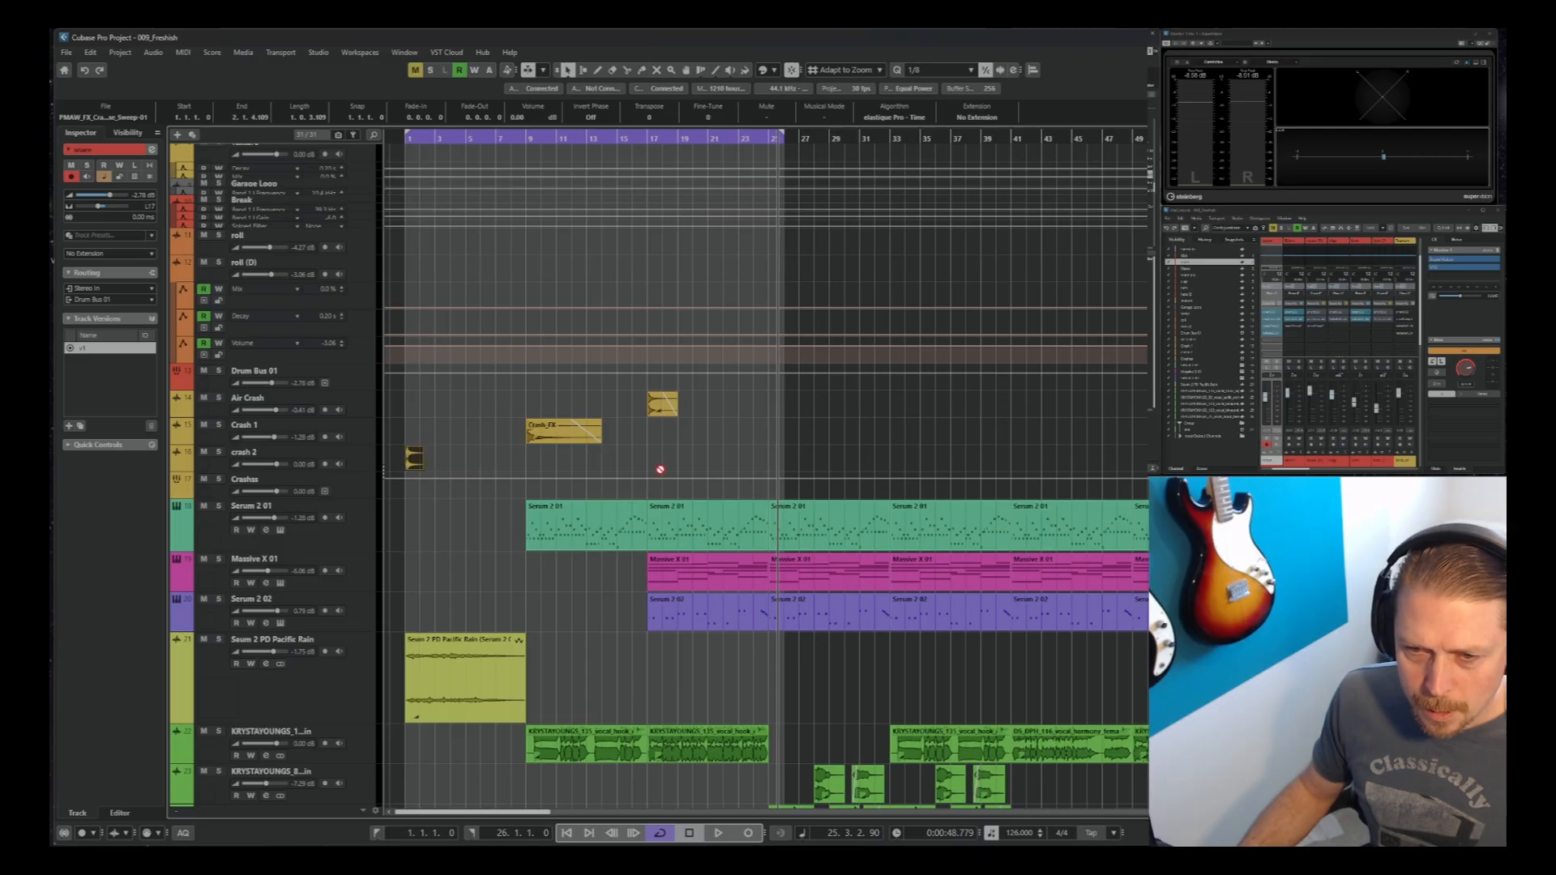
drag(661, 469, 778, 459)
Draw a short wet/dry automation spike on the snare track, rising from 0 to 100 at bar 26 and falling back to 0
scroll(844, 308, up, 5)
key(h)
key(h)
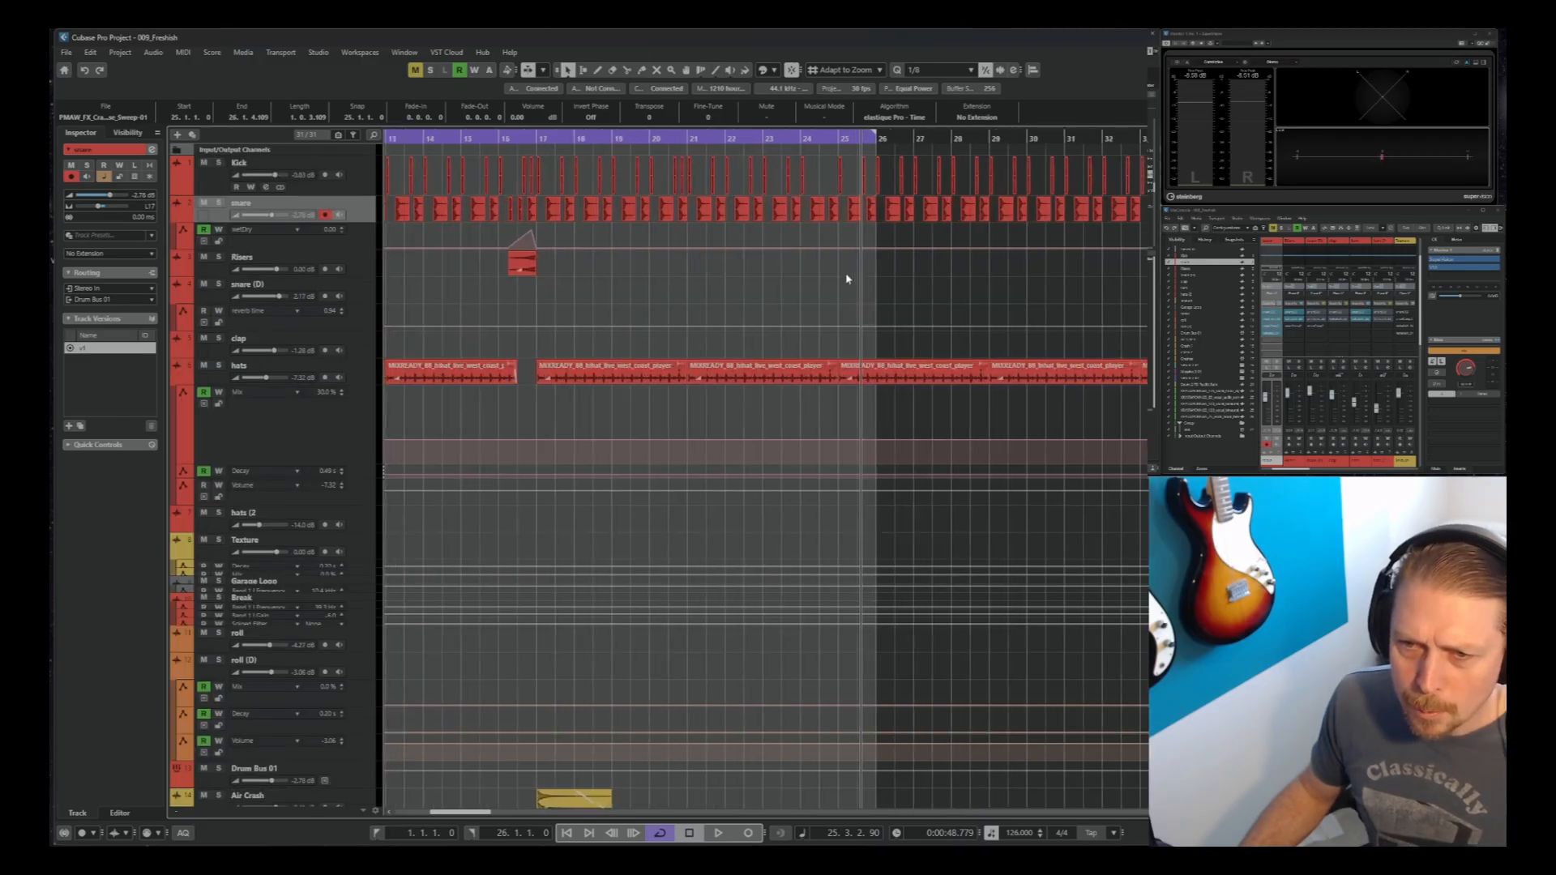
key(h)
key(h)
click(950, 247)
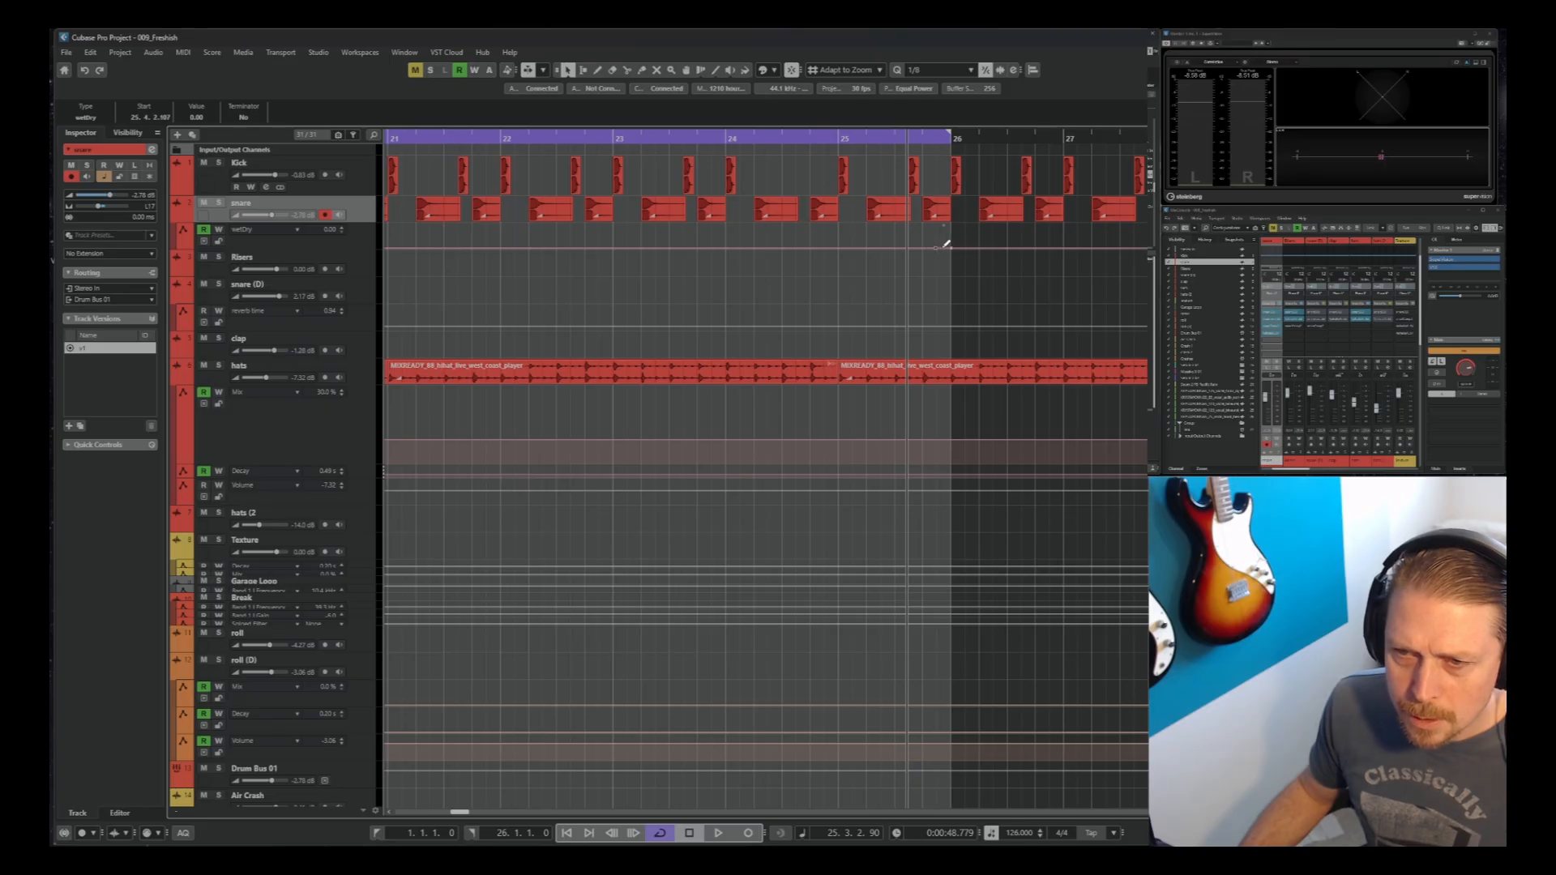
drag(947, 243, 951, 225)
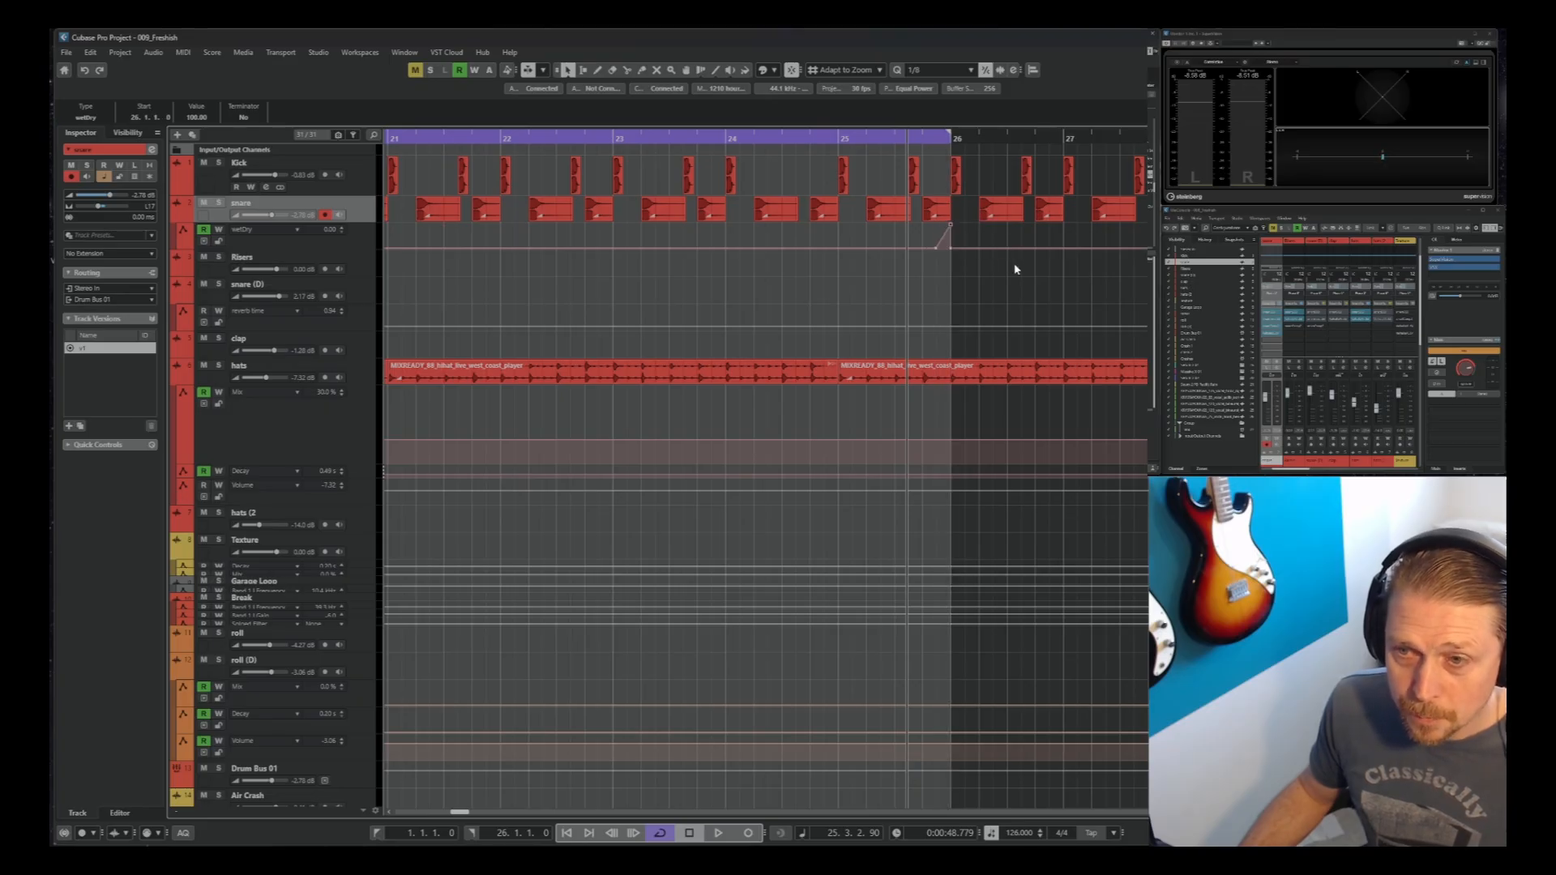
click(966, 247)
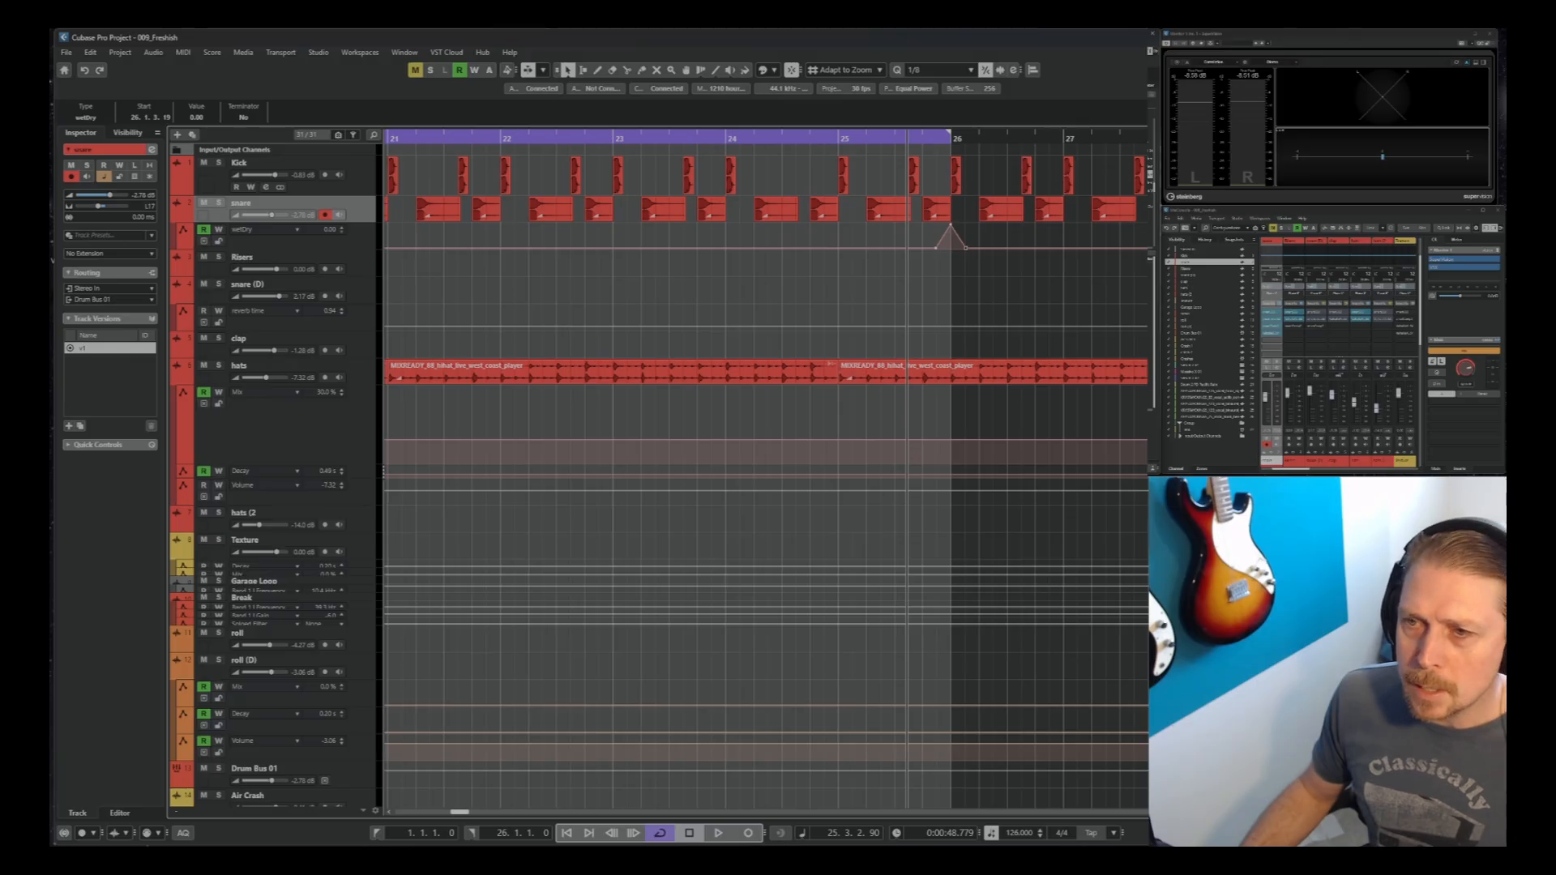
Extend the loop range to bar 28 and lower the snare's wet/dry automation peak at bar 26 to about 47.5 during playback
drag(951, 133, 1179, 135)
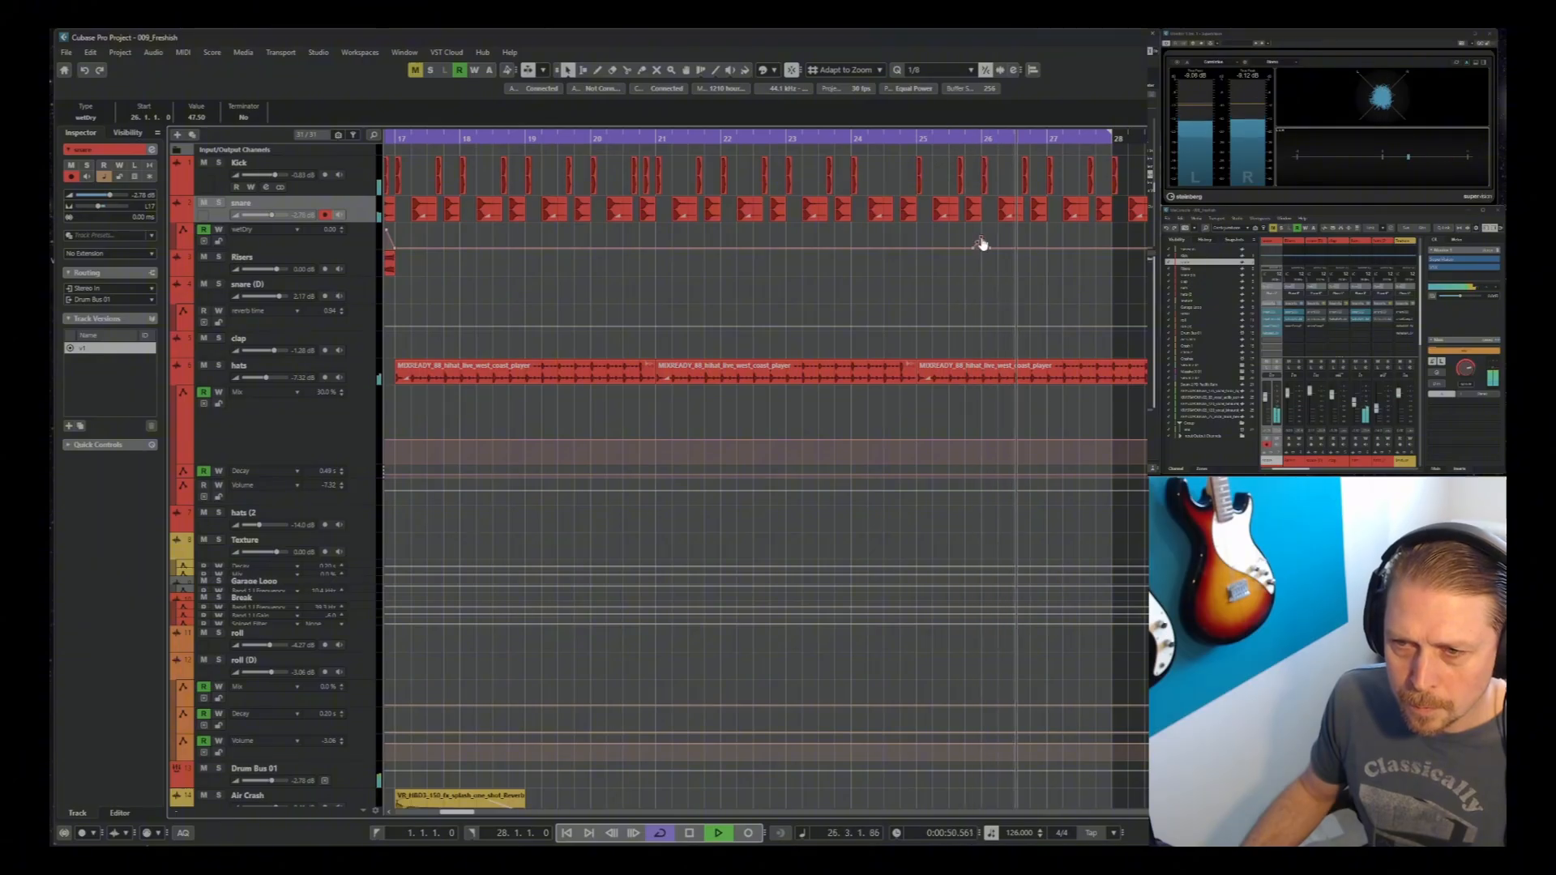
drag(980, 241, 980, 244)
click(1000, 267)
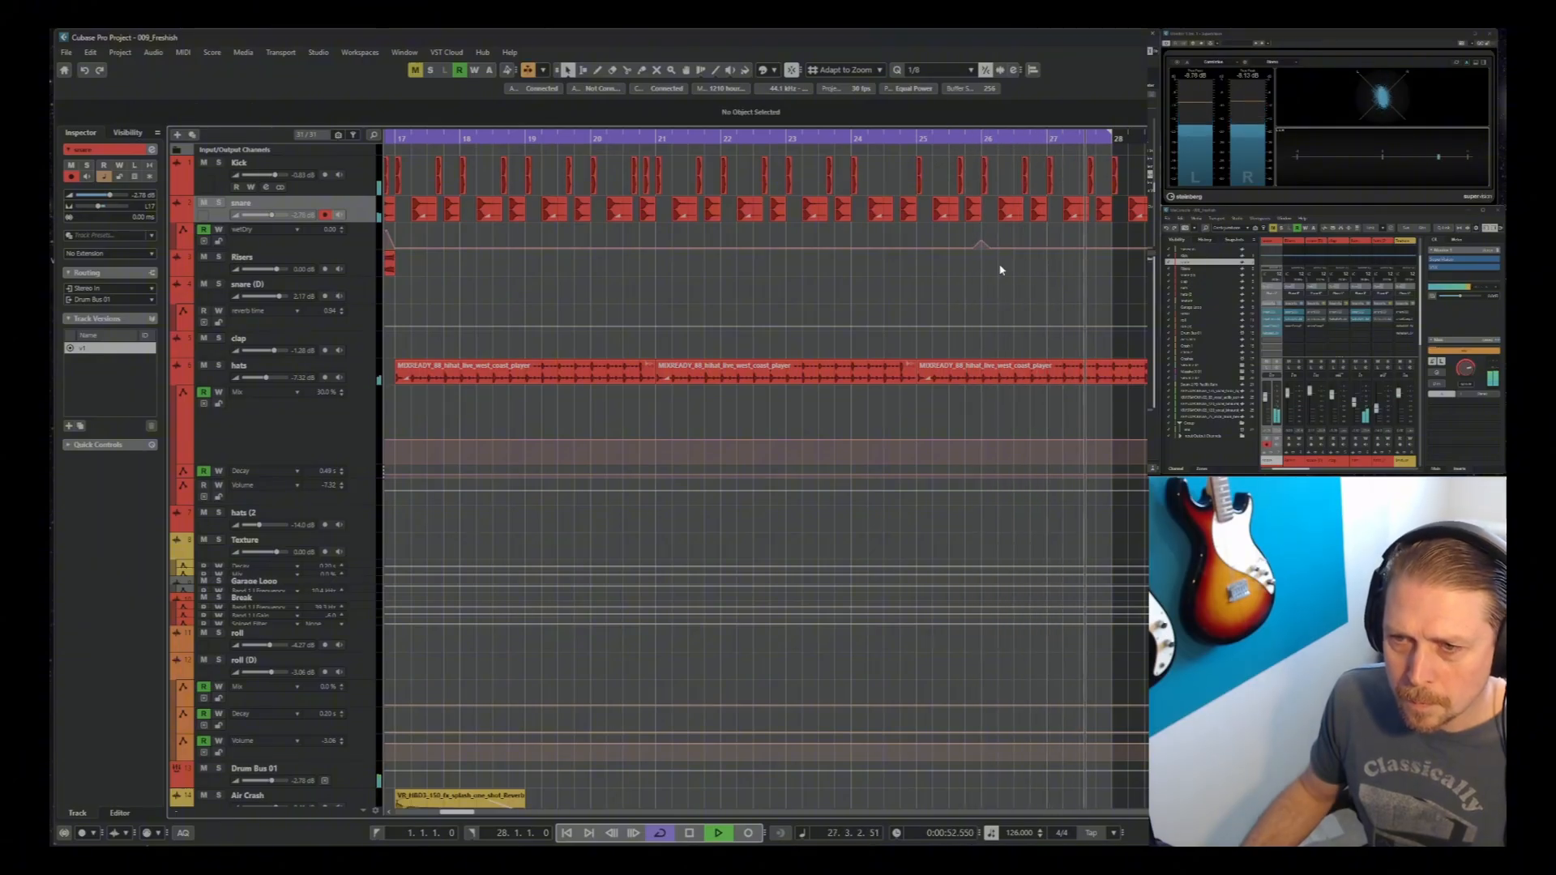
key(g)
key(g)
key(space)
Copy the Crash_FX clip at bar 9 on the Crash 1 track to bar 41
scroll(1002, 282, down, 5)
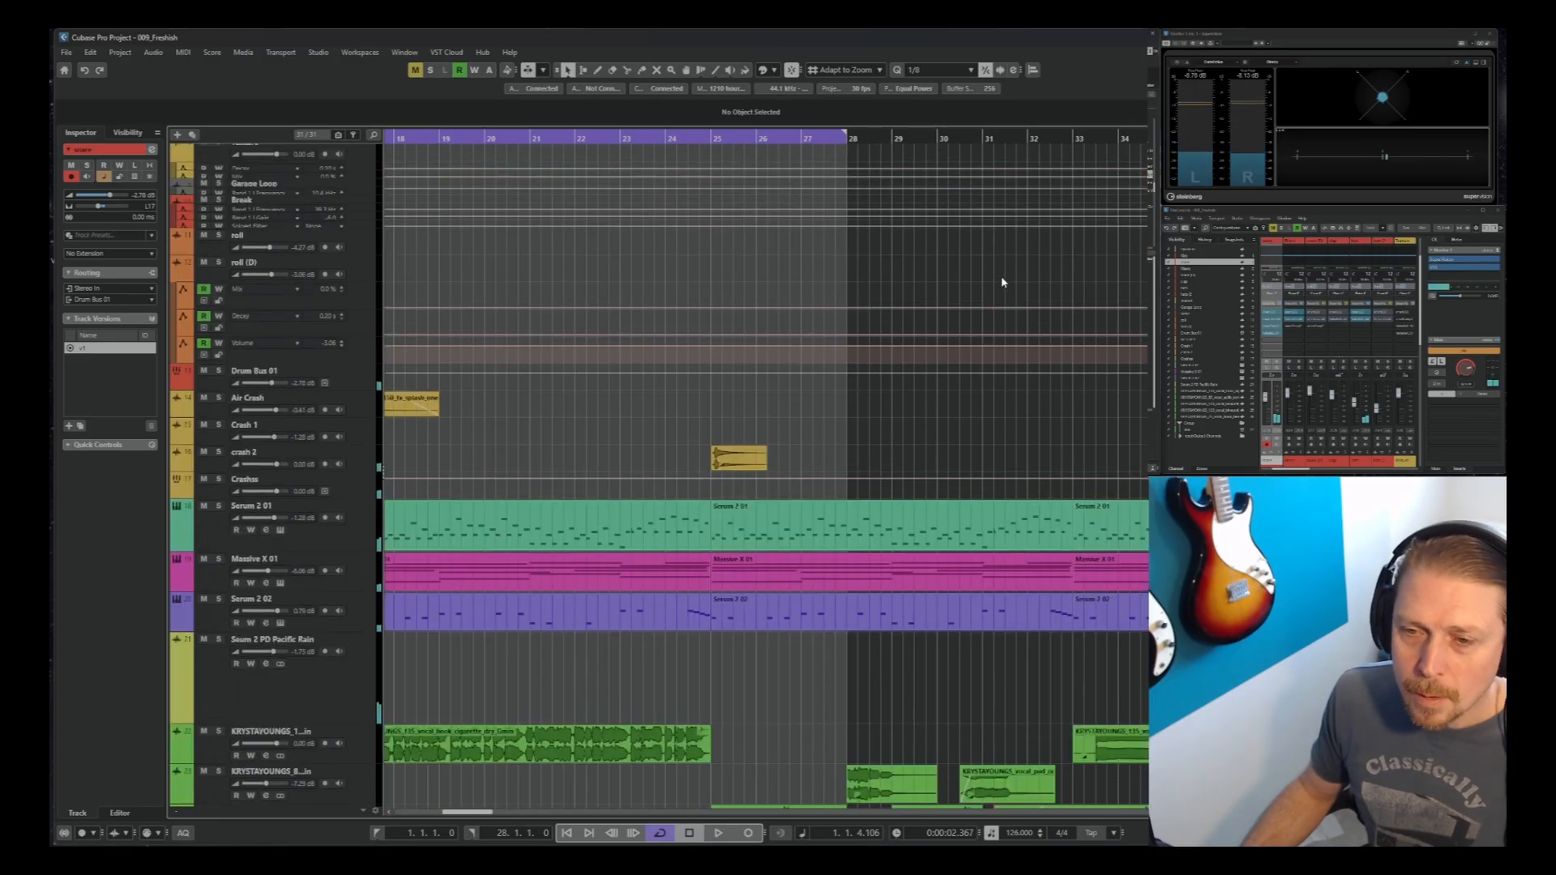
scroll(1002, 282, down, 2)
scroll(1003, 282, up, 5)
key(g)
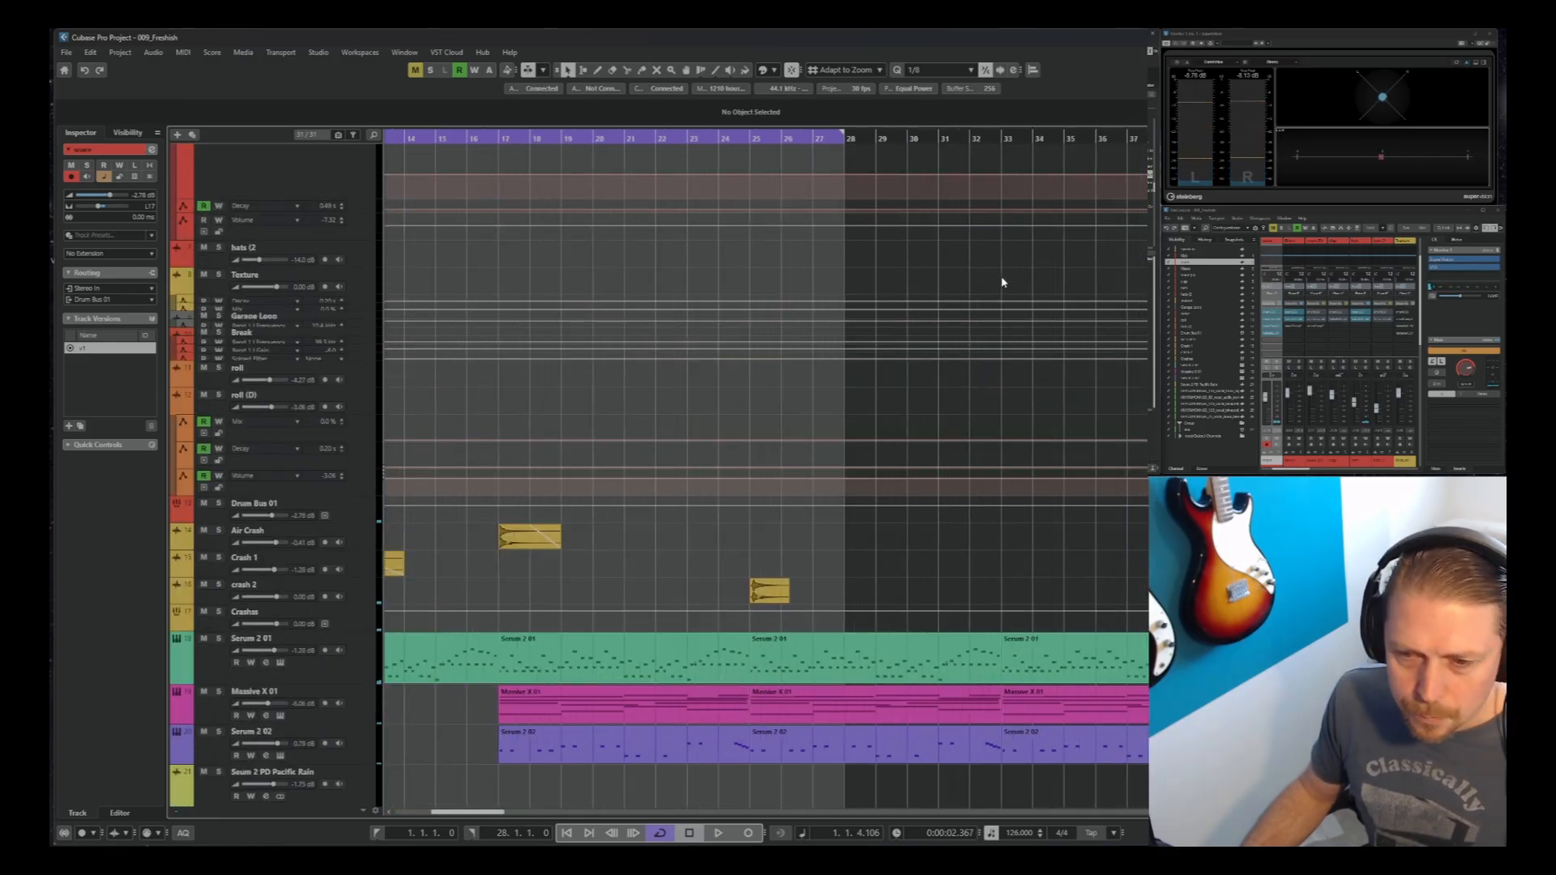
key(g)
key(g)
scroll(963, 294, down, 4)
scroll(963, 295, up, 2)
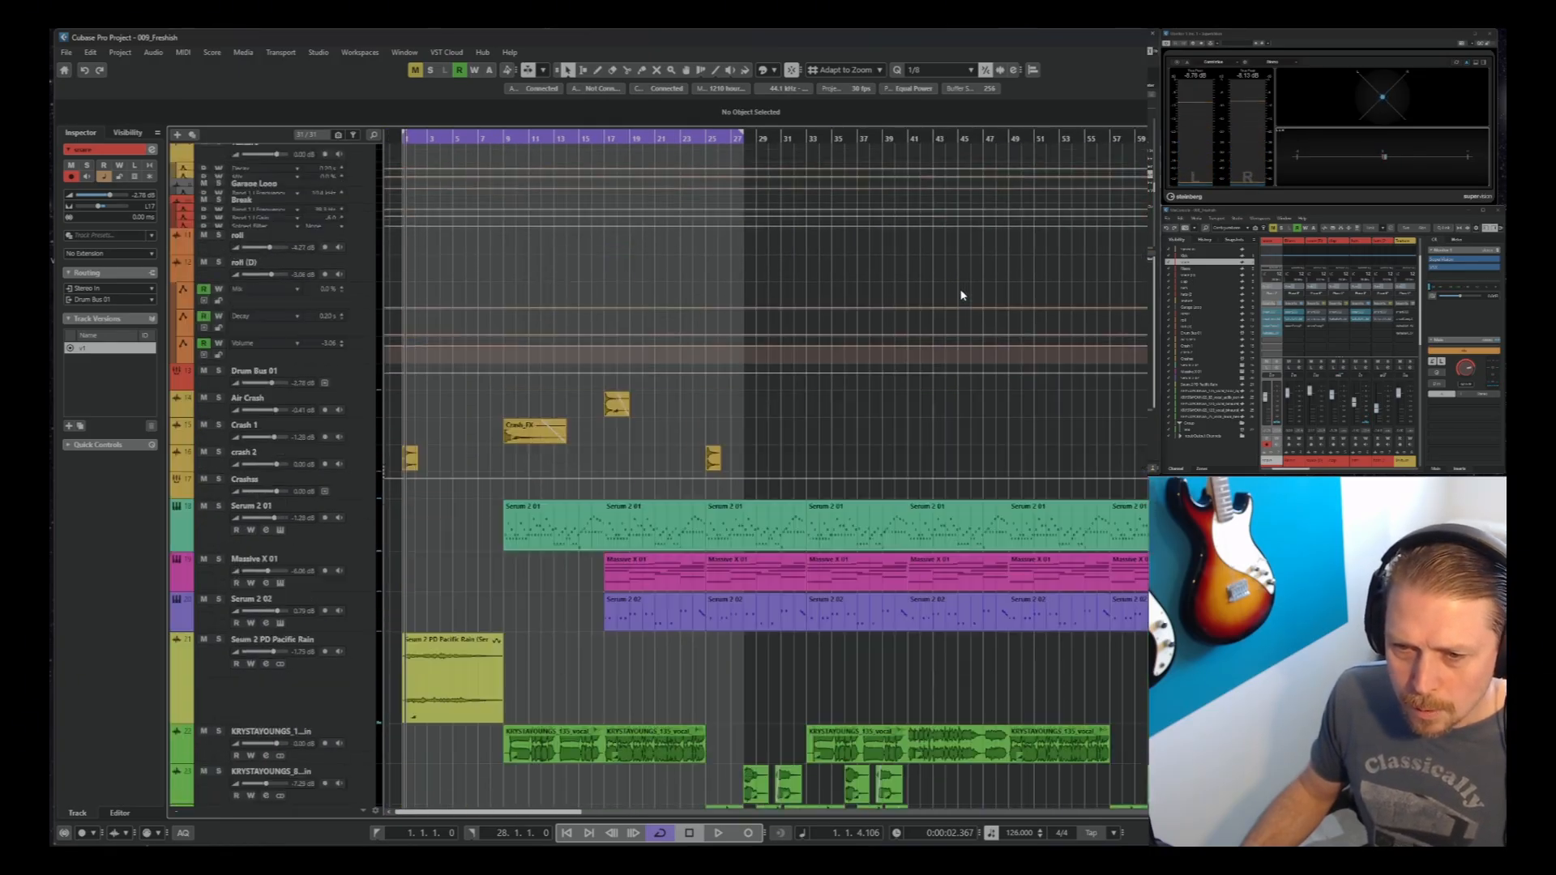
click(909, 140)
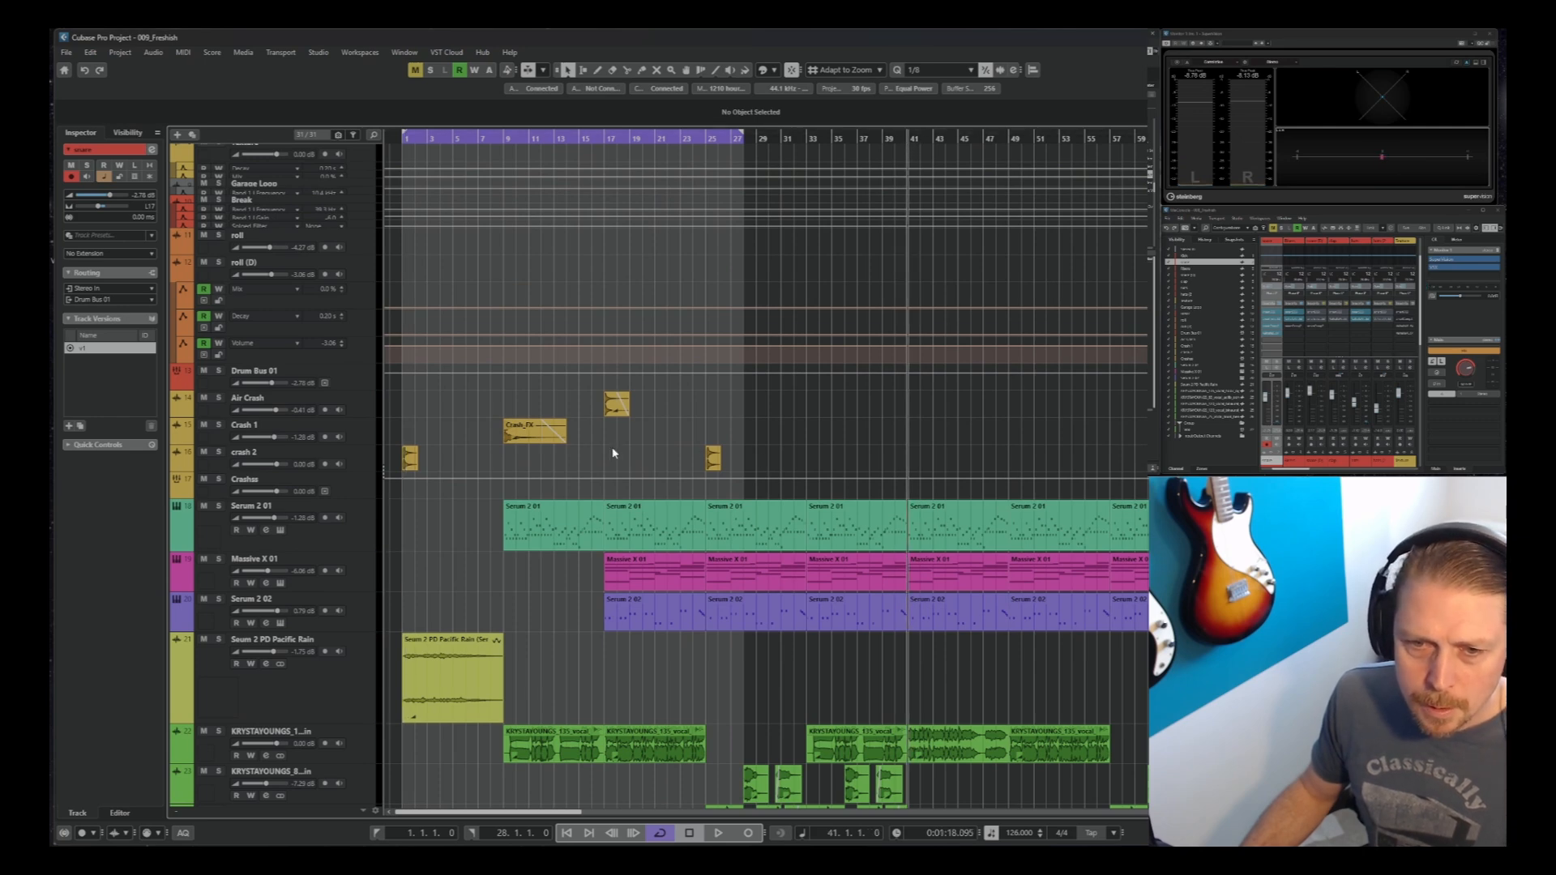
drag(526, 442, 935, 440)
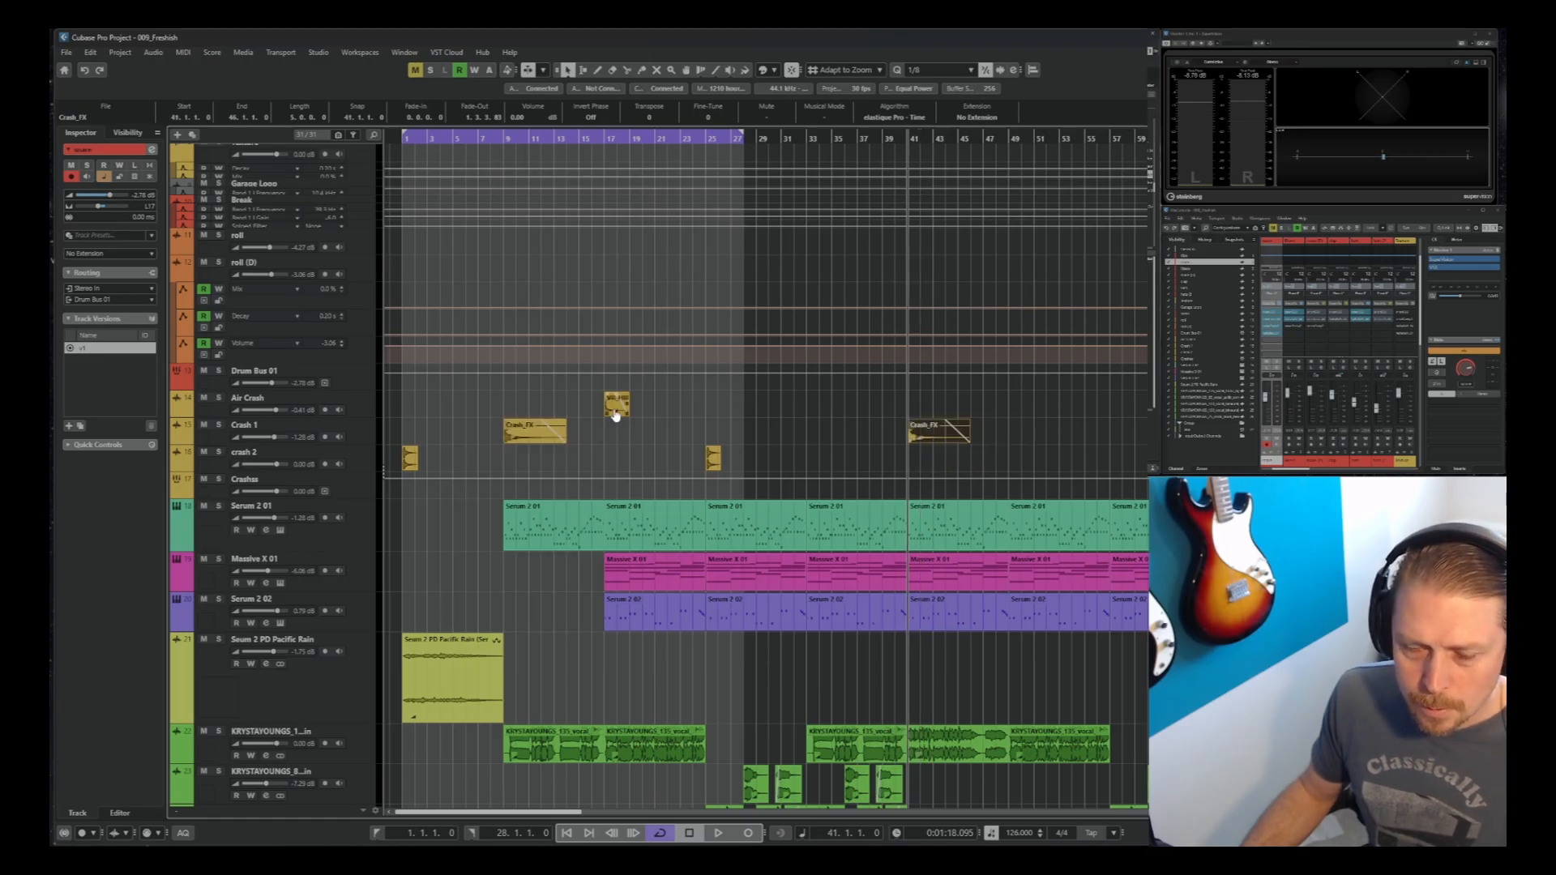
Copy the splash clip at bar 17 on the Air Crash track to bar 49
drag(615, 415, 784, 401)
drag(925, 401, 609, 412)
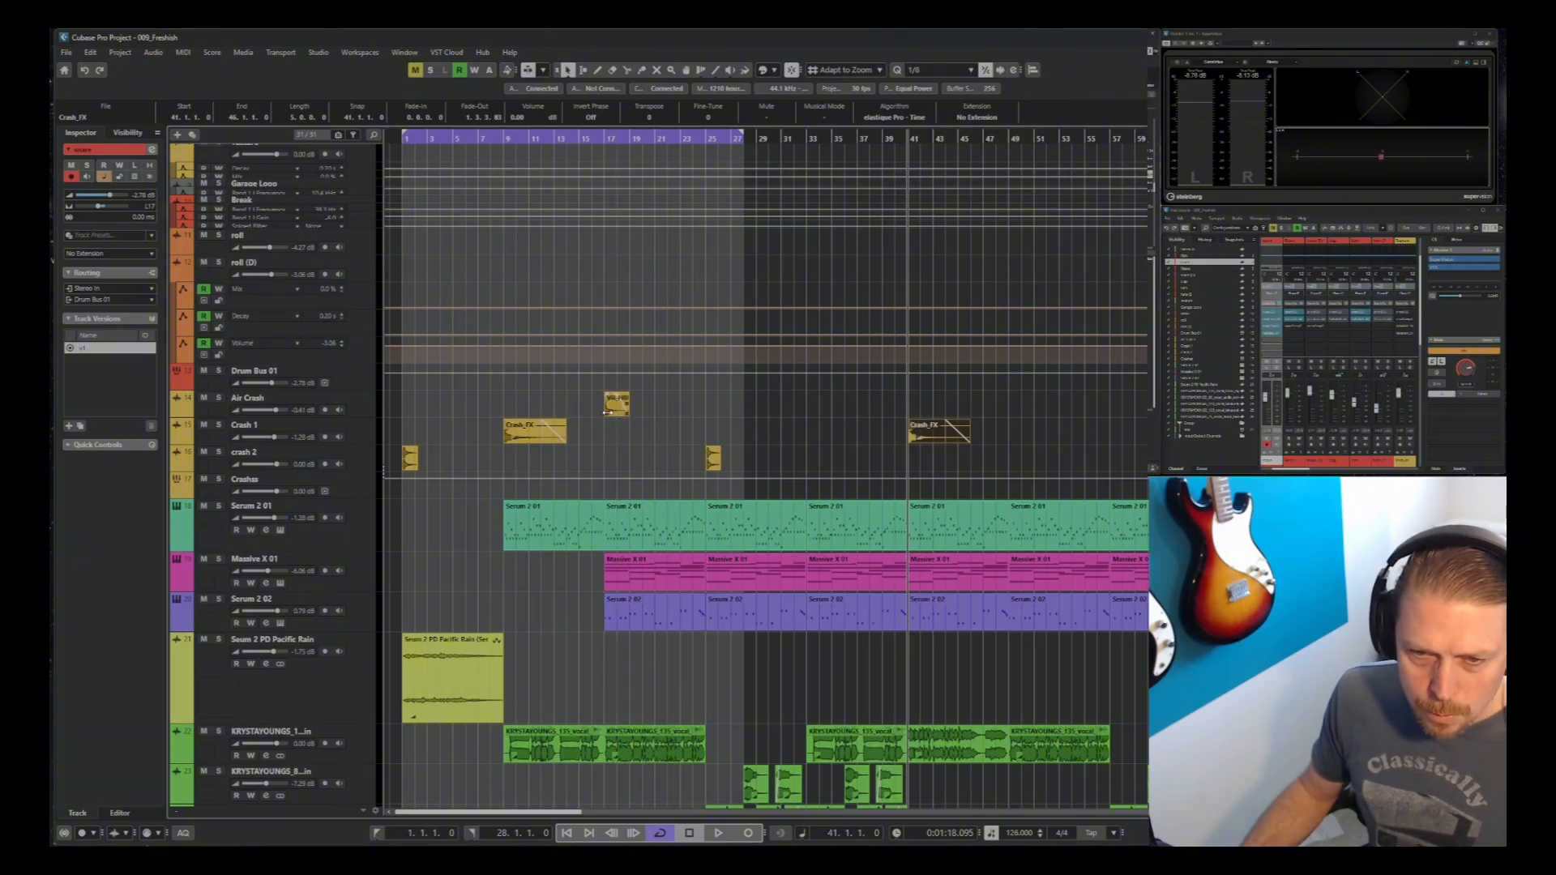
click(603, 145)
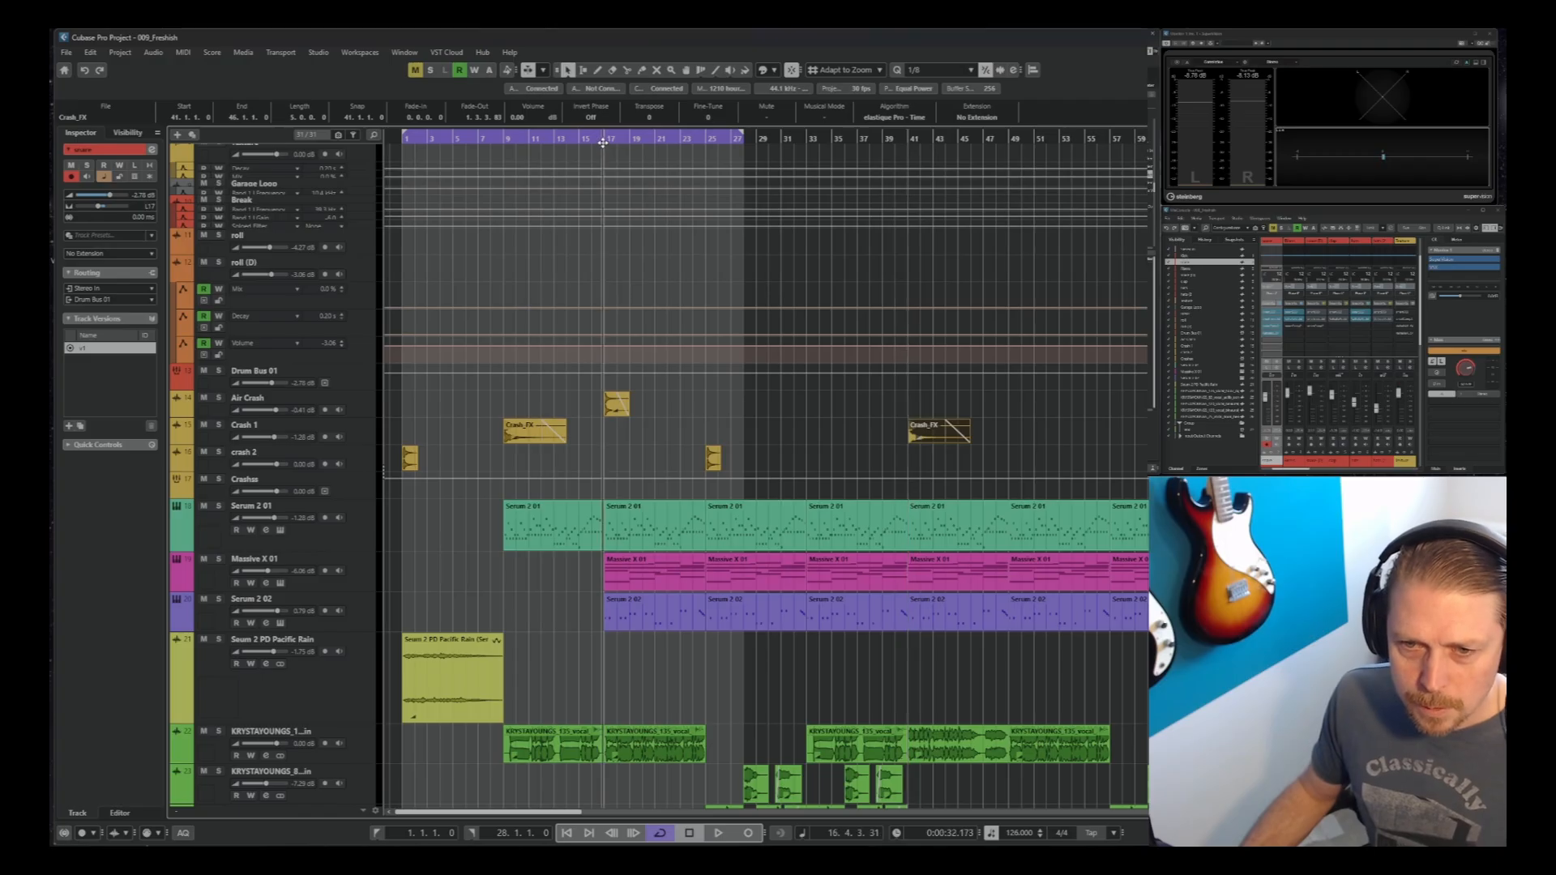
key(h)
key(h)
key(g)
click(747, 433)
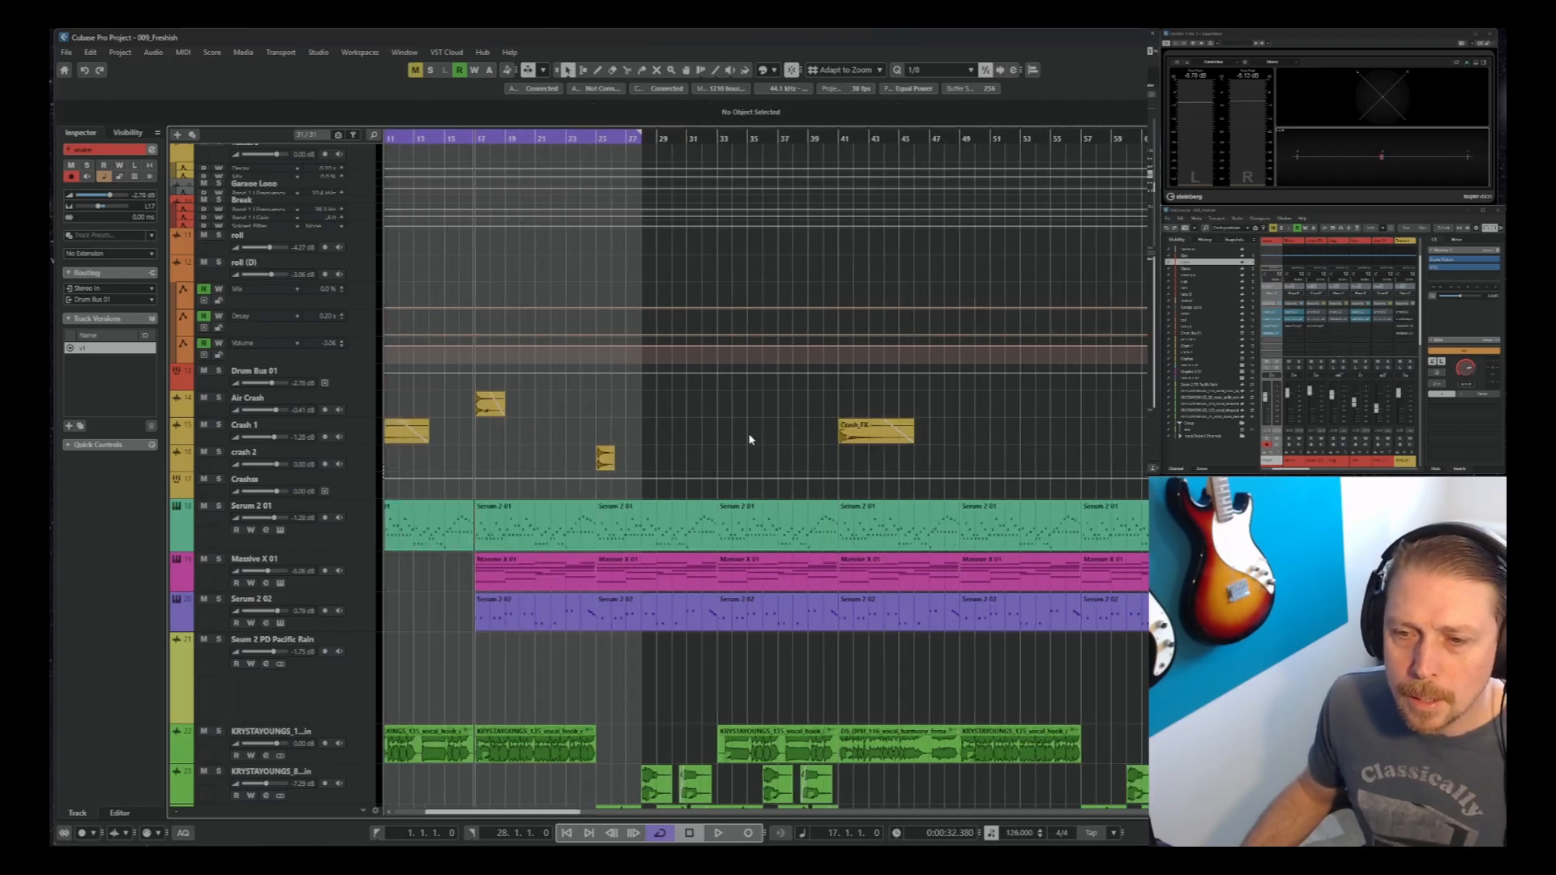
scroll(748, 432, left, 3)
scroll(608, 456, up, 3)
scroll(847, 456, up, 3)
key(h)
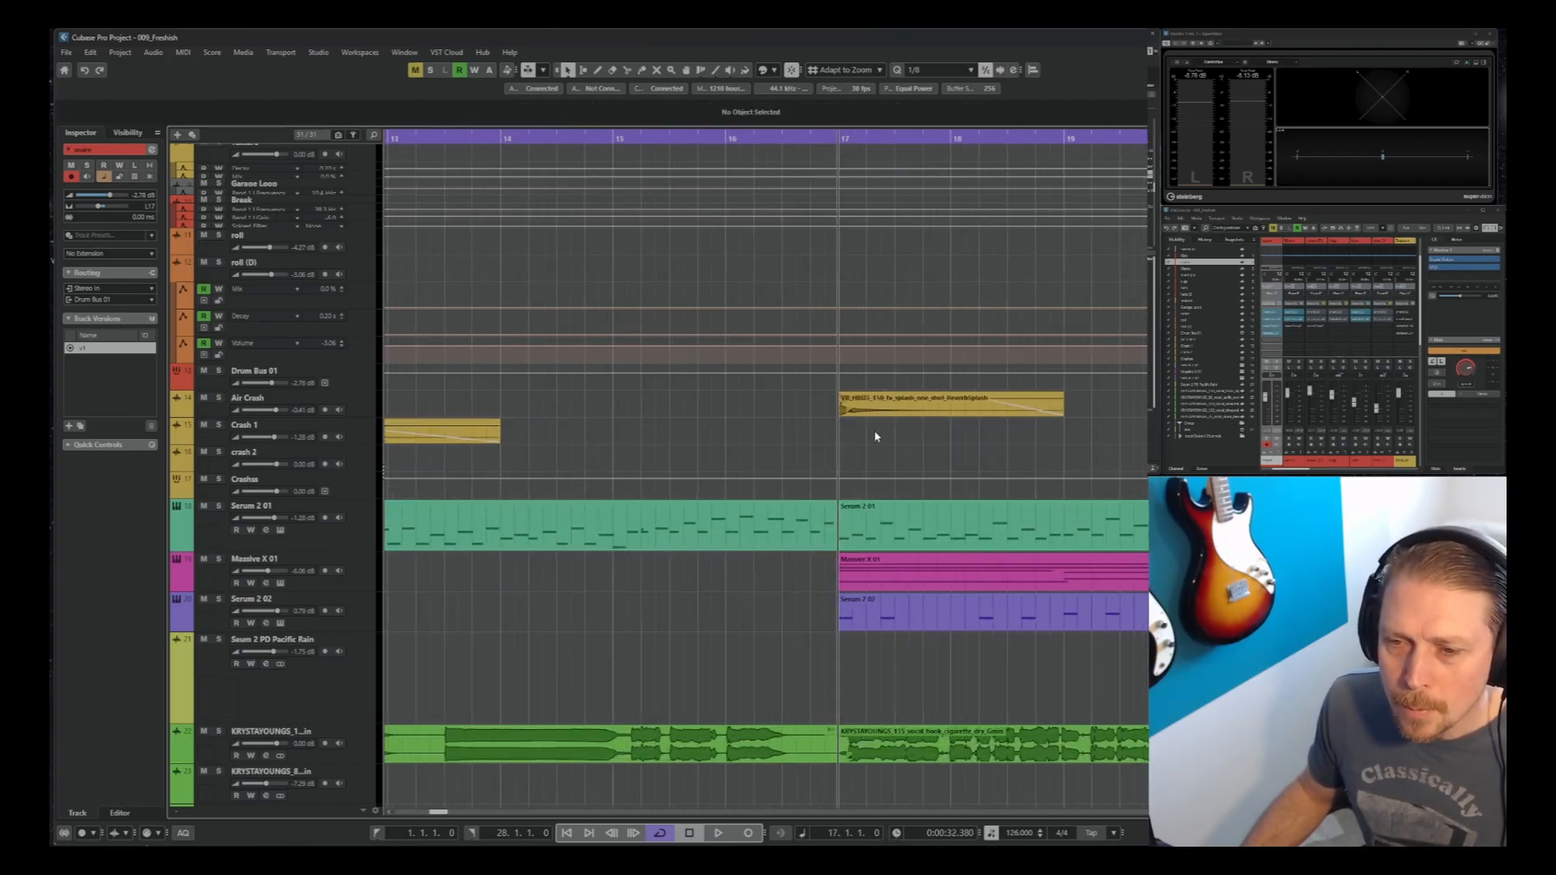
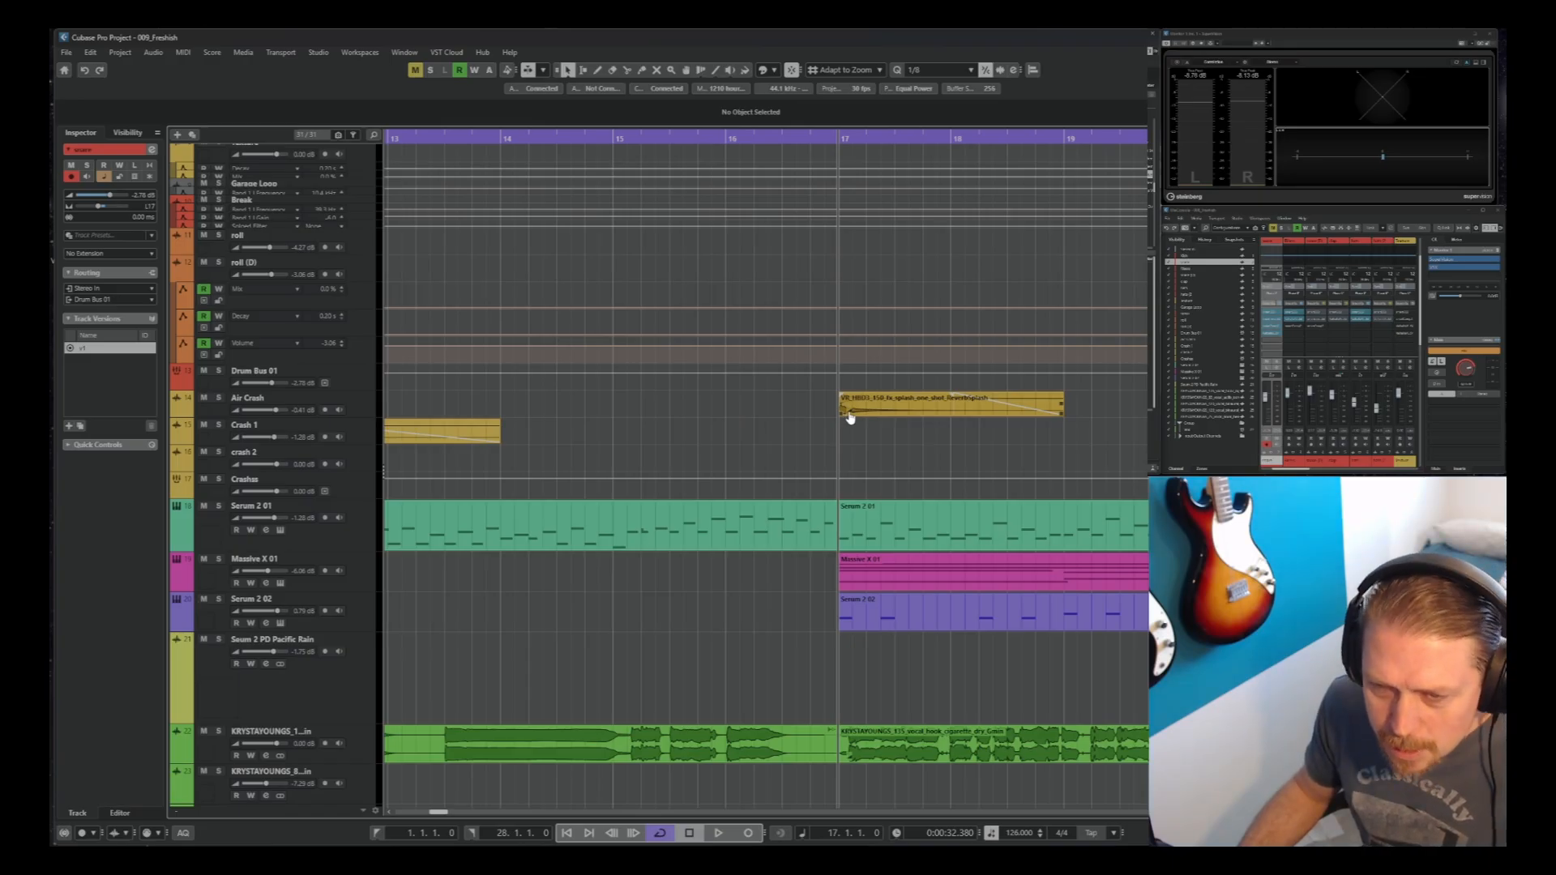
click(845, 404)
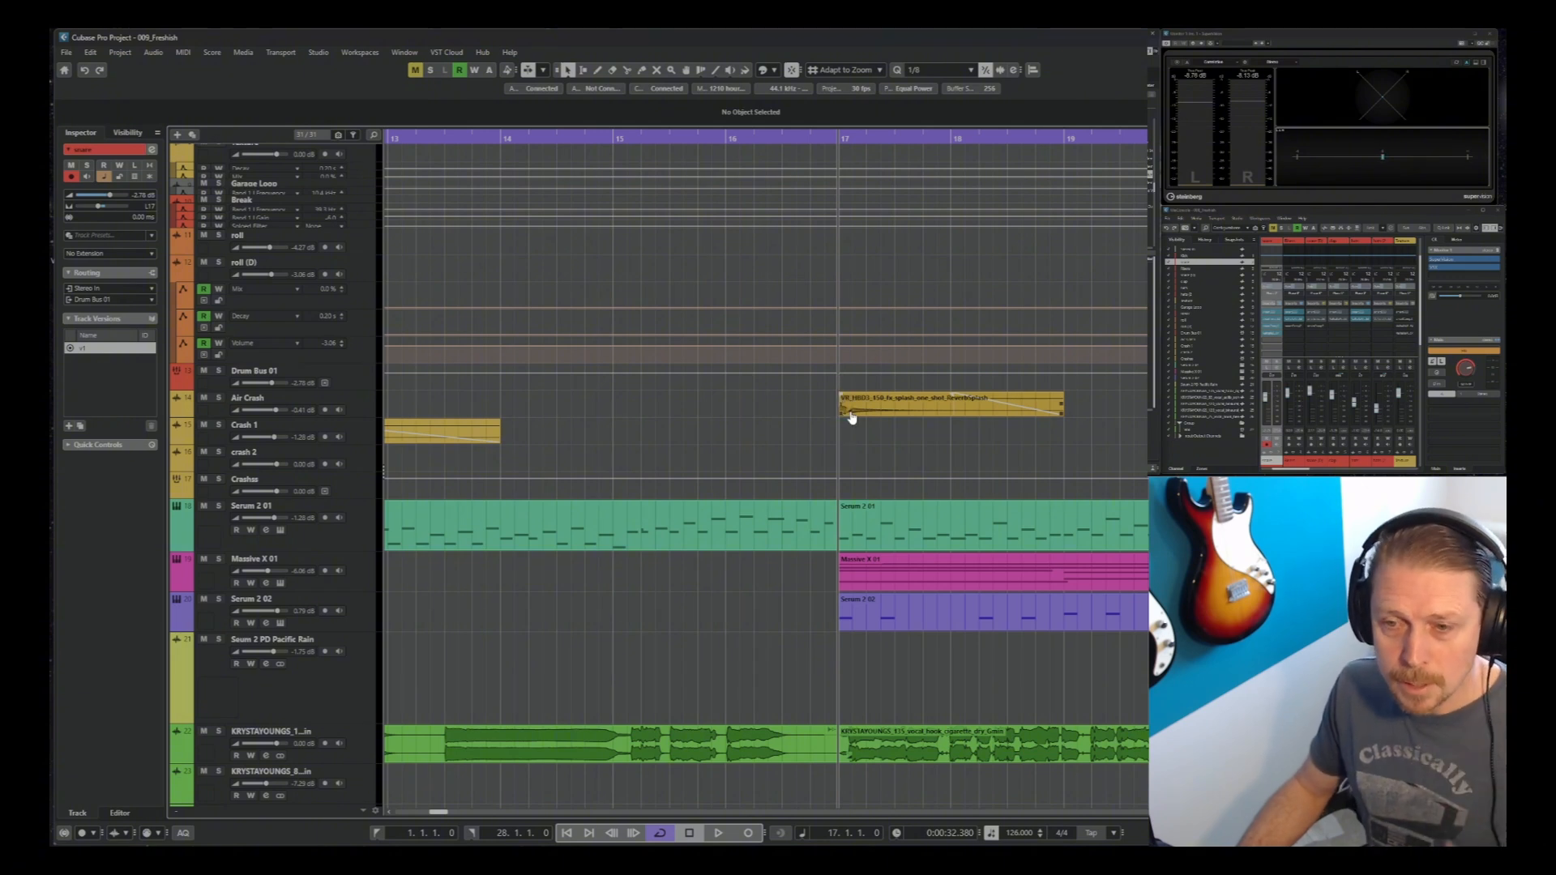
key(shift+f)
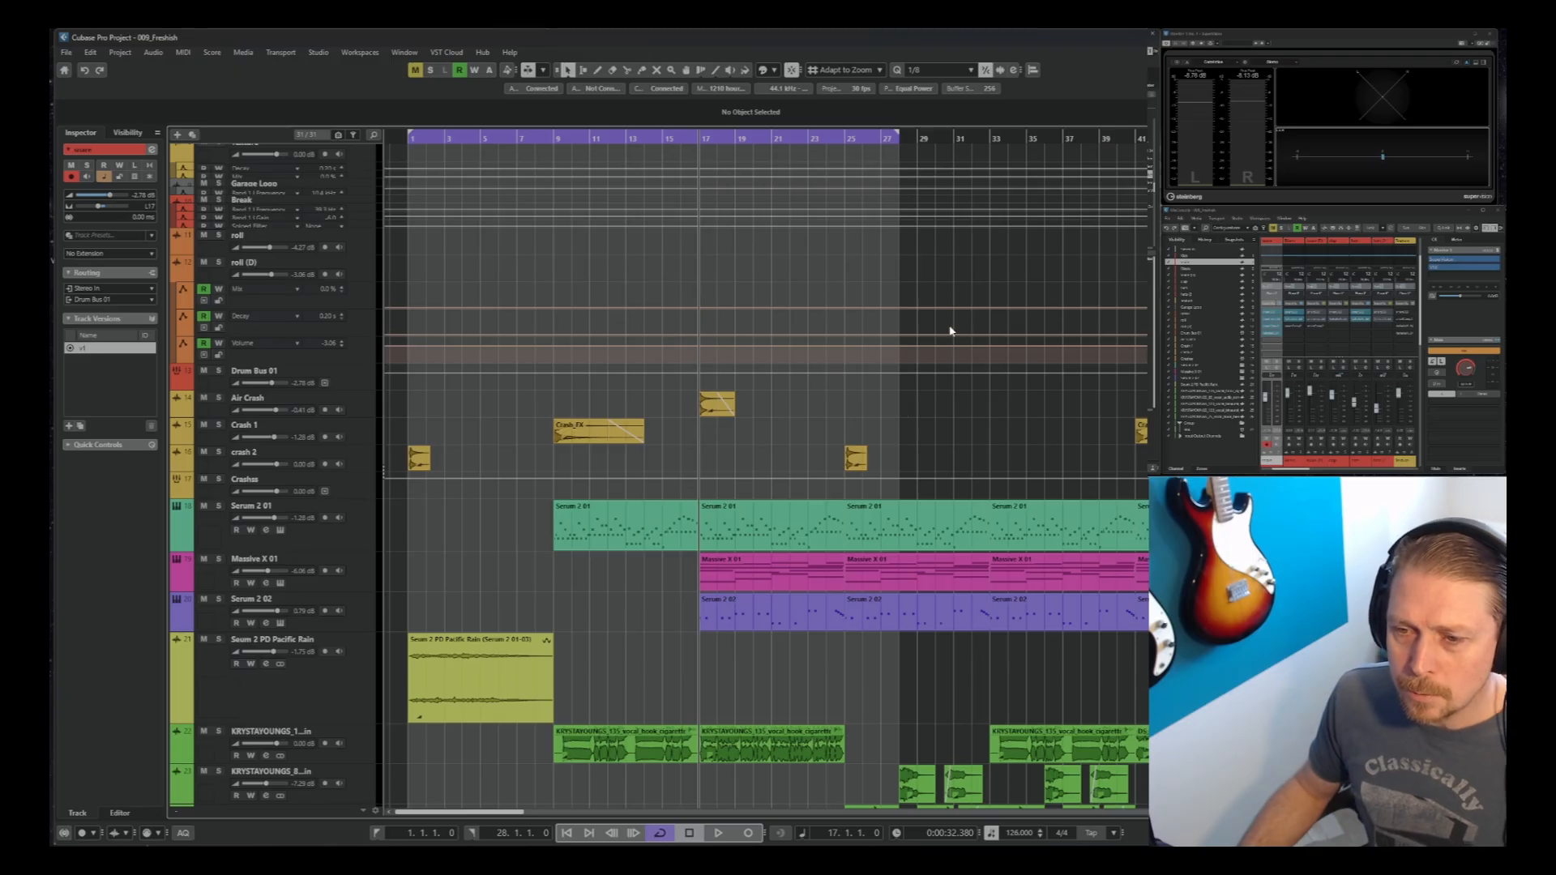
drag(713, 403, 1160, 405)
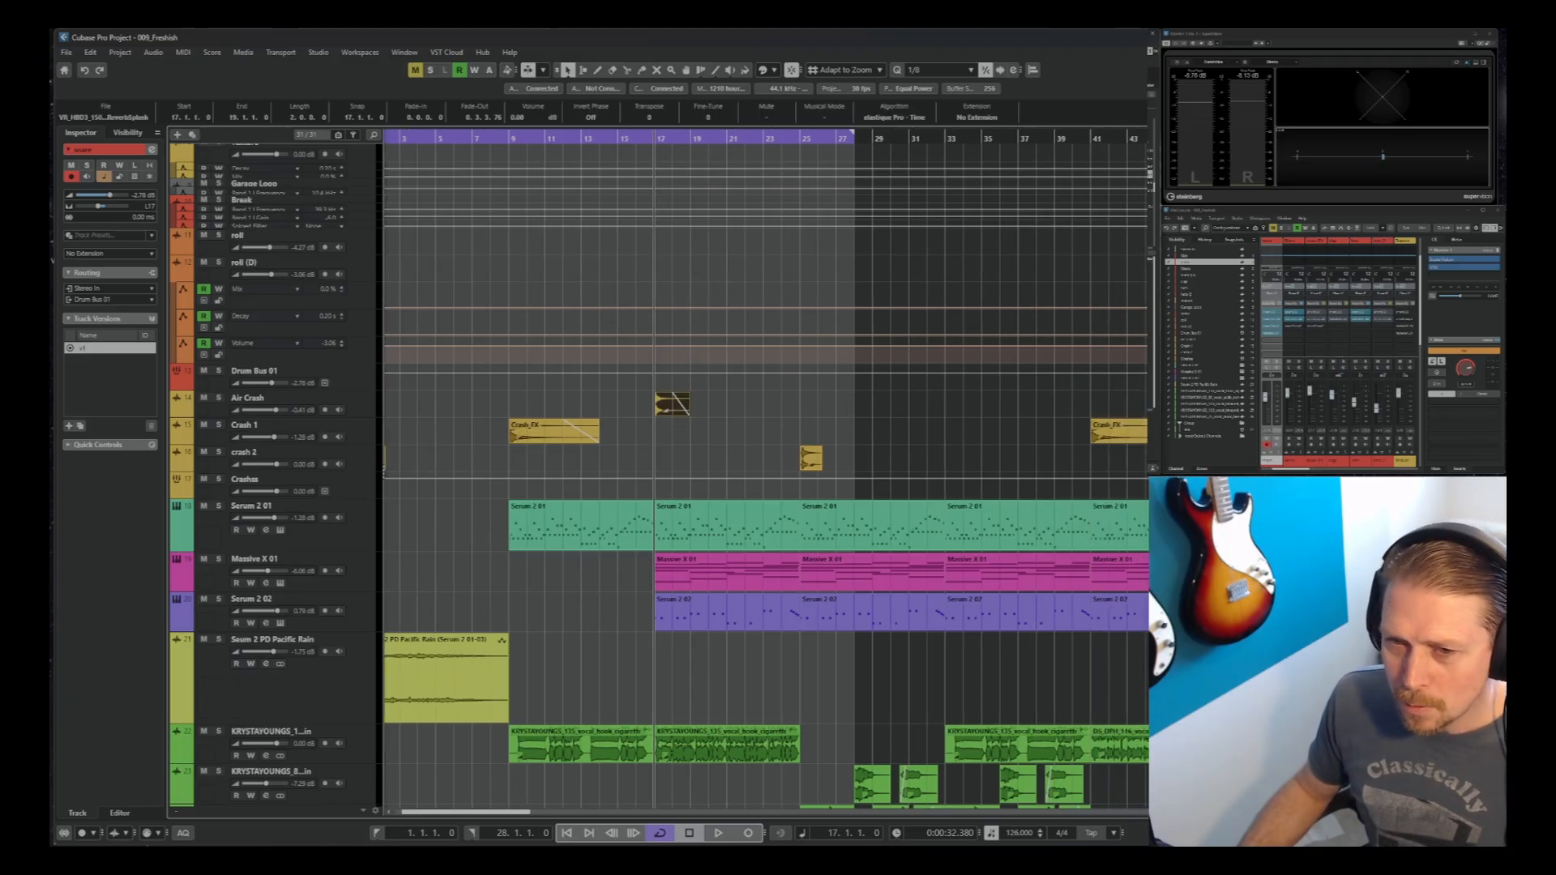
Copy the riser clip that leads into bar 17 on the Risers track to beat 2 of bar 48
click(679, 280)
scroll(676, 280, up, 5)
right_click(674, 280)
click(689, 282)
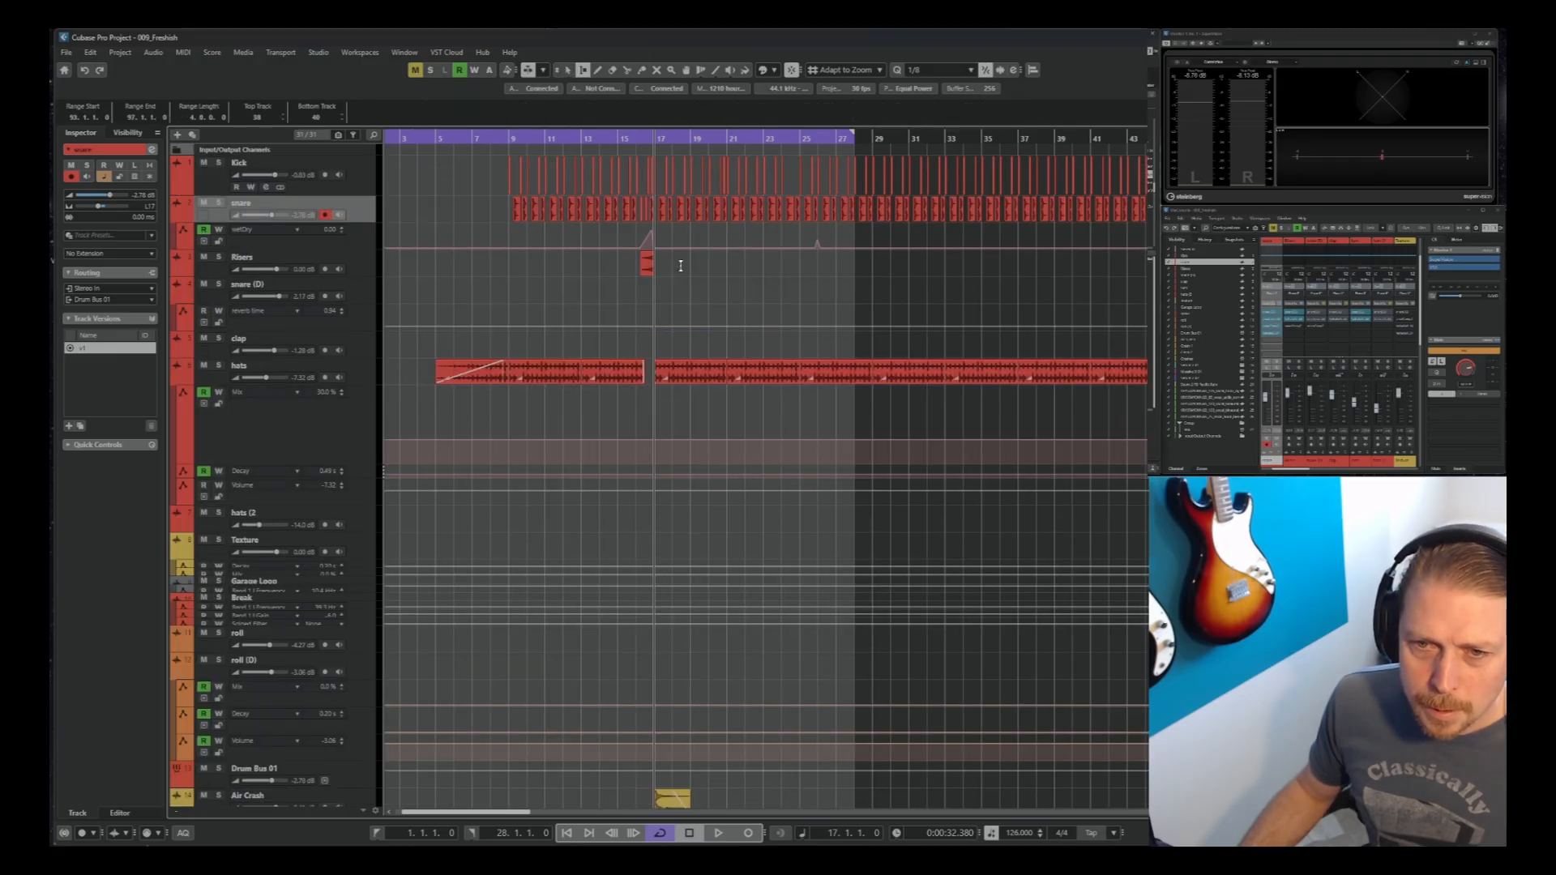
drag(673, 263, 612, 272)
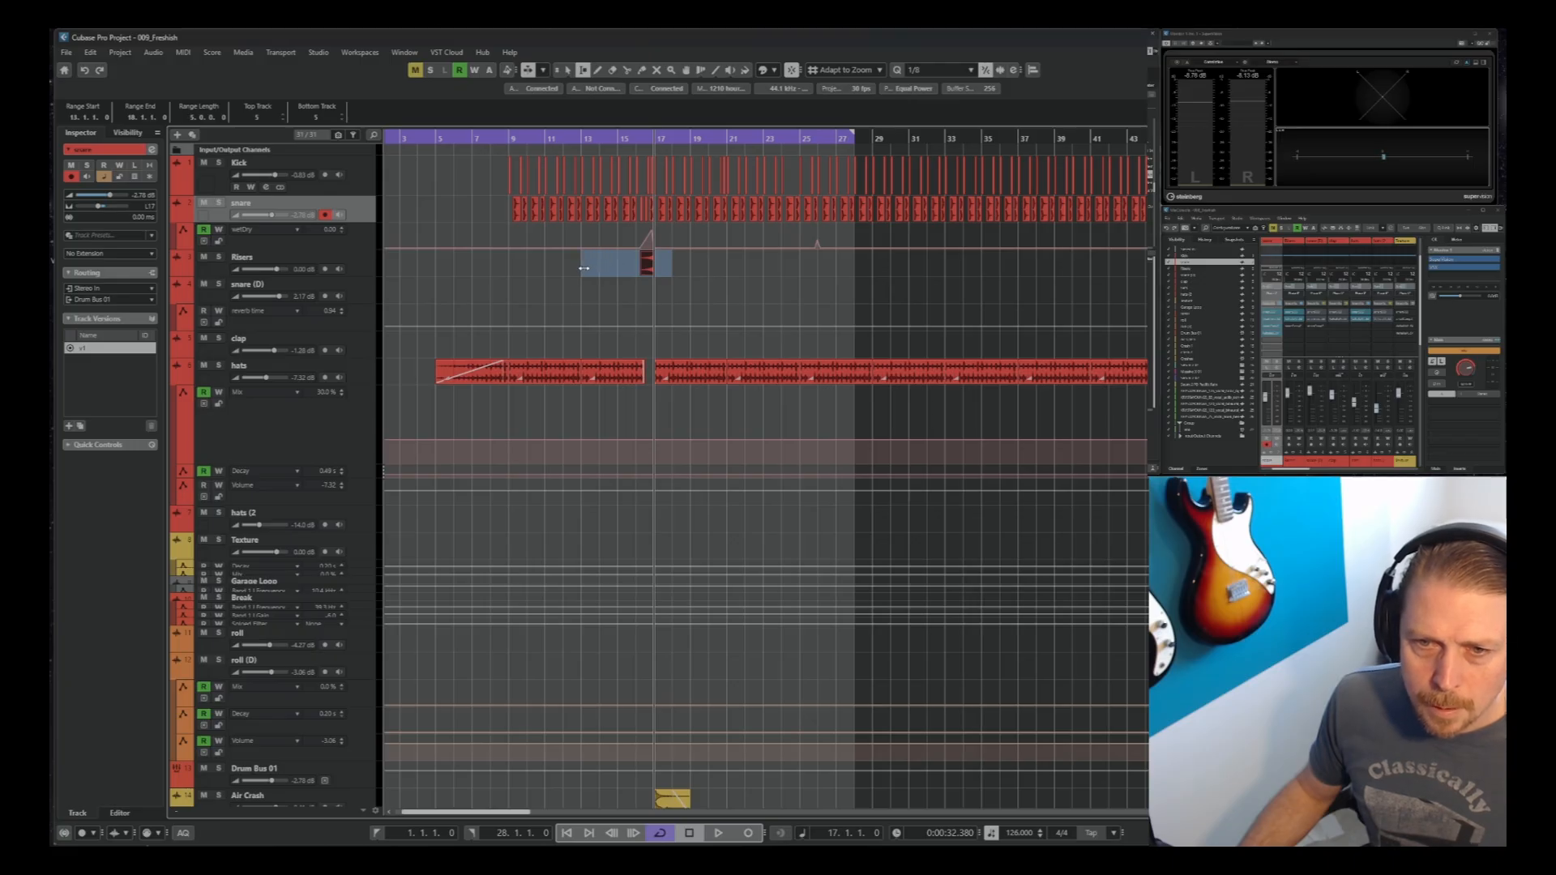
drag(593, 268, 793, 271)
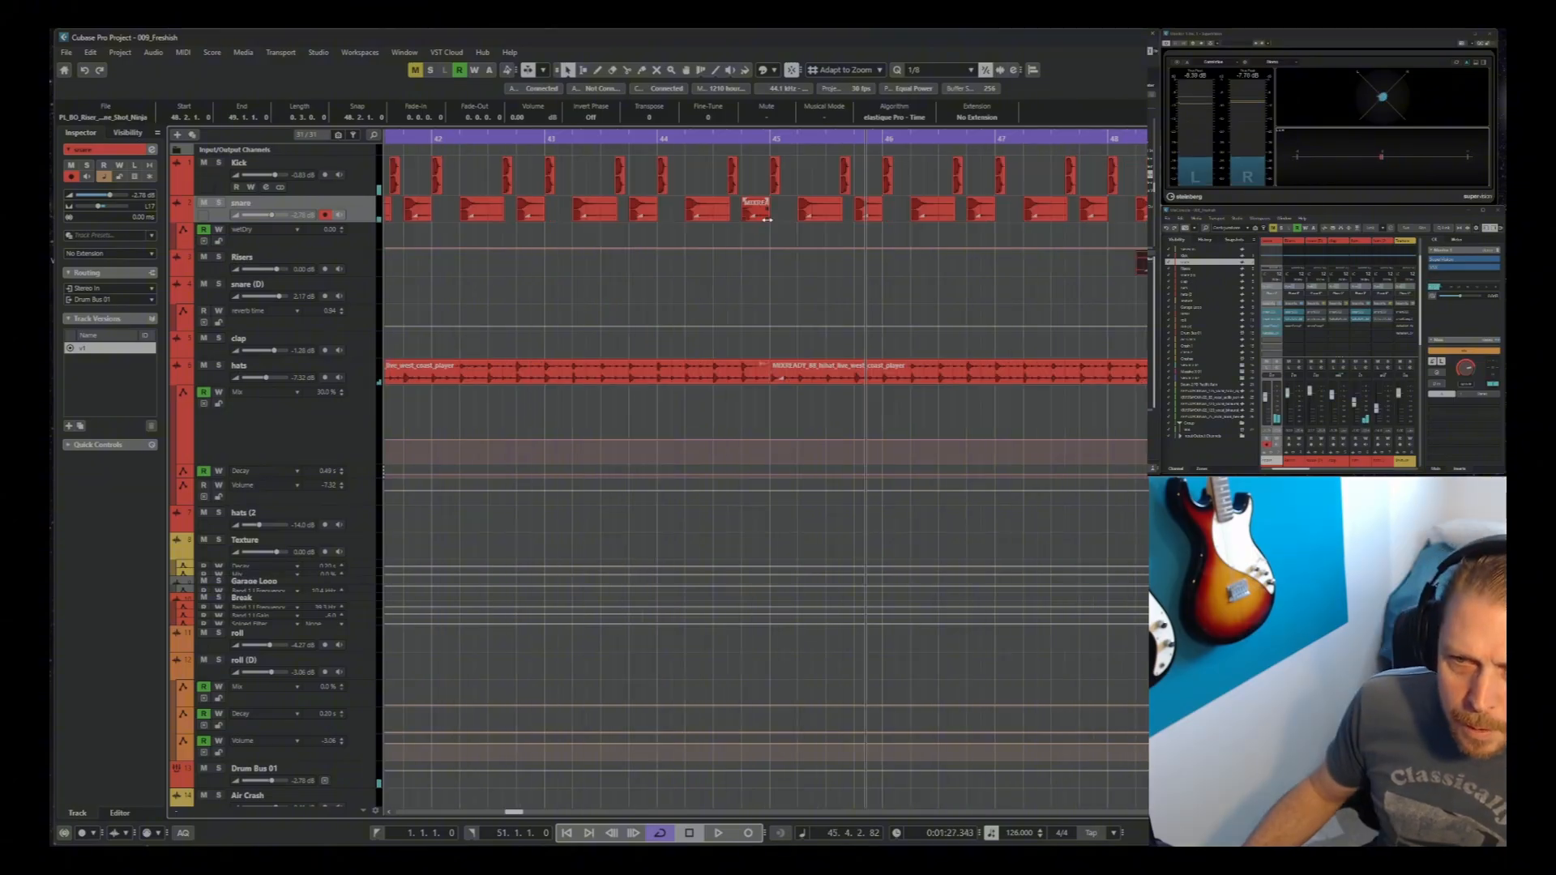
Shorten the snare hit at 44.4.1 to a length of 0.0.2.0 and duplicate it directly behind itself at 44.4.3
click(751, 212)
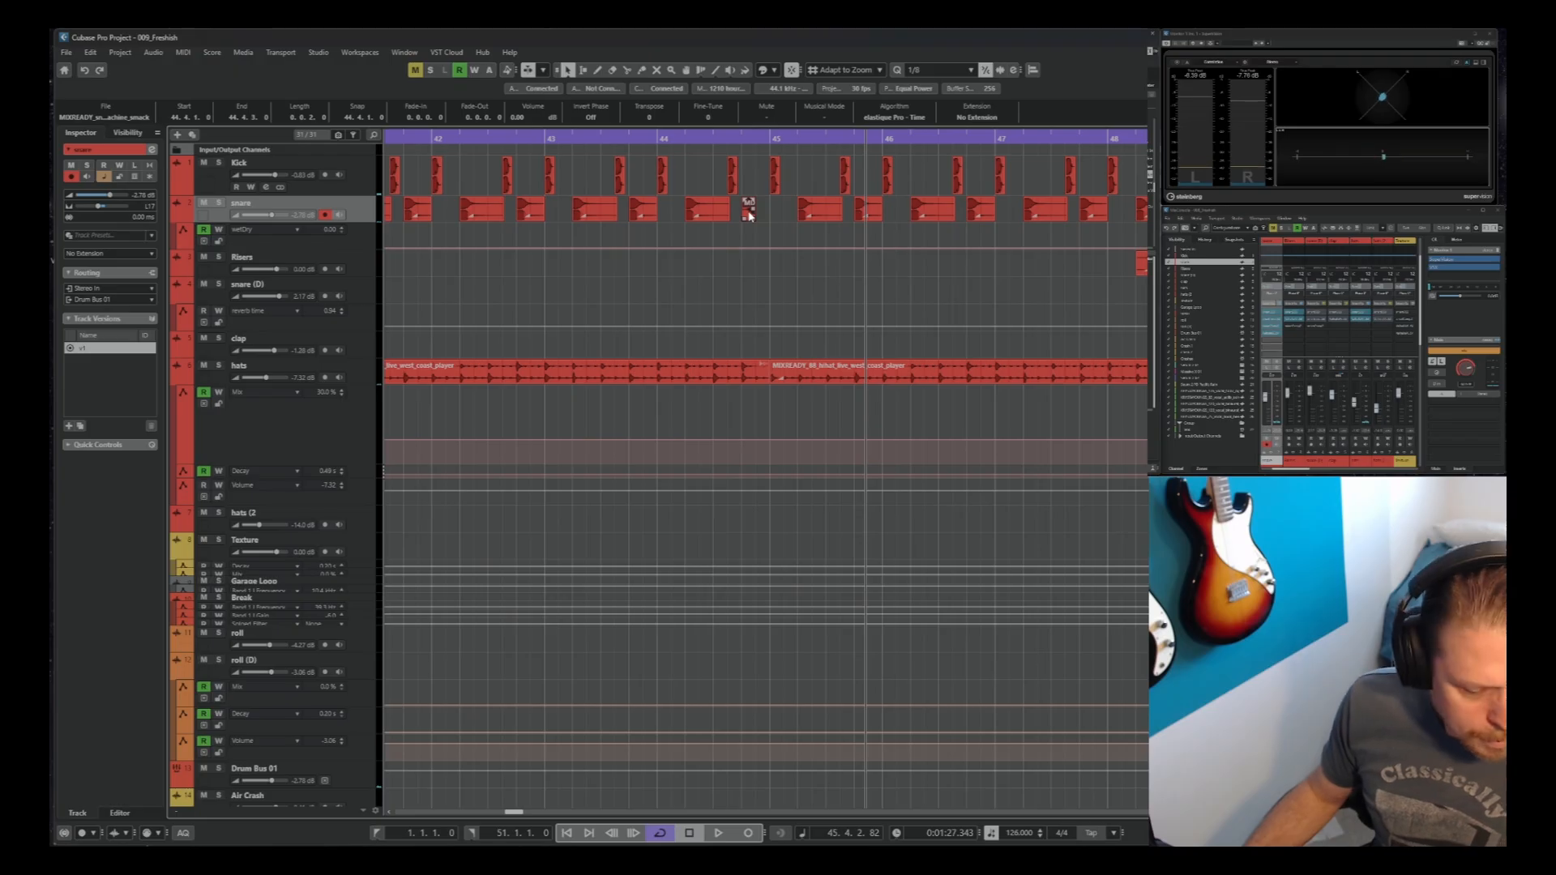
key(ctrl+d)
click(424, 140)
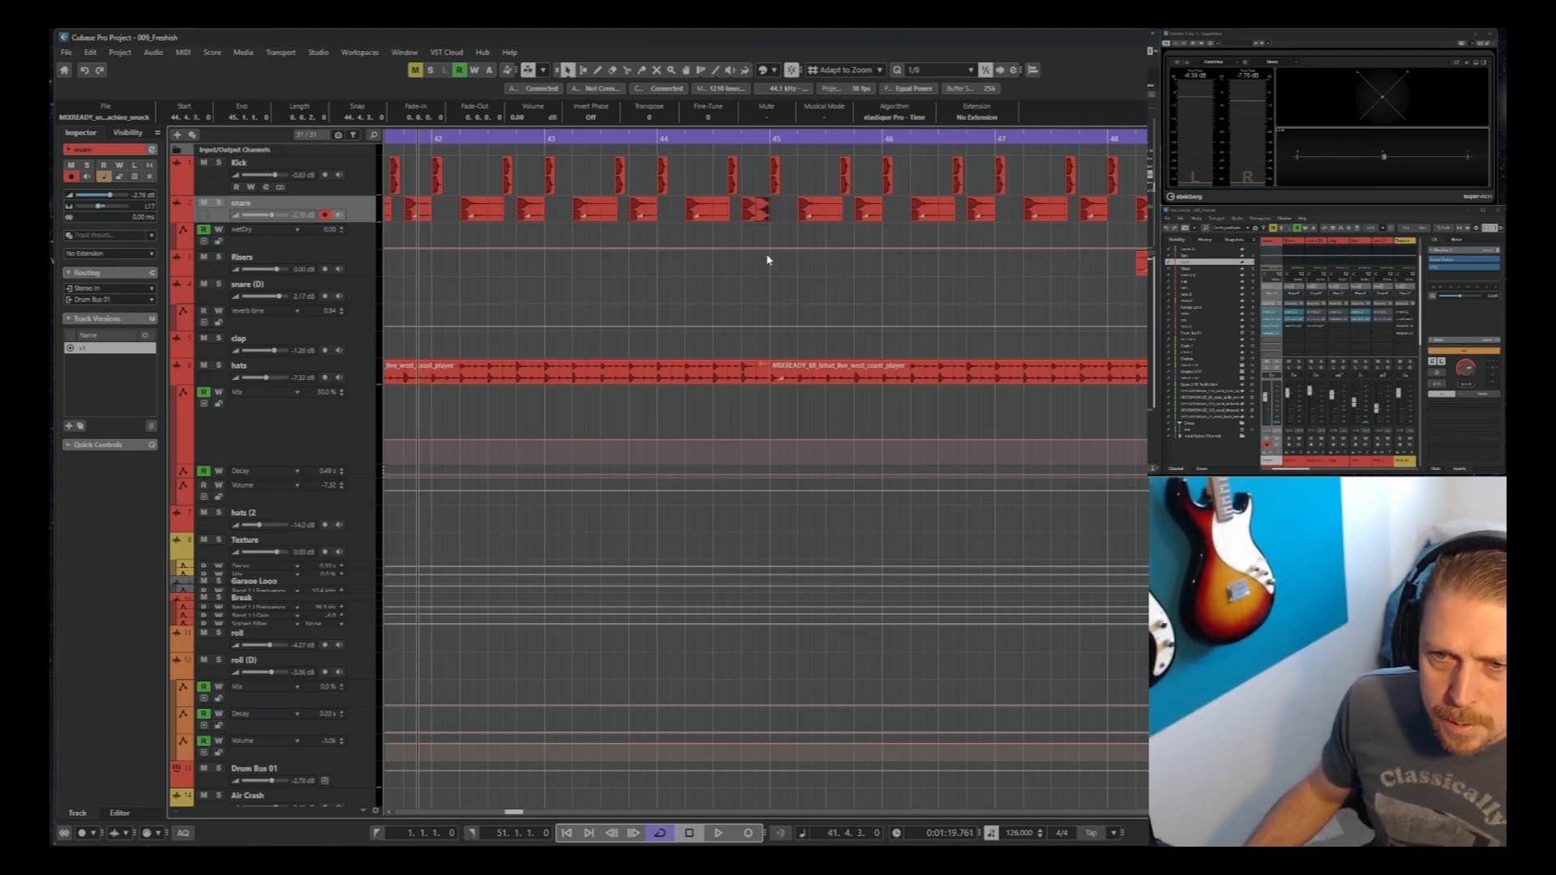
Lower the volume of the duplicated snare hit at 44.4.3 to about -6.7 dB
click(762, 144)
key(h)
key(h)
key(h)
key(h)
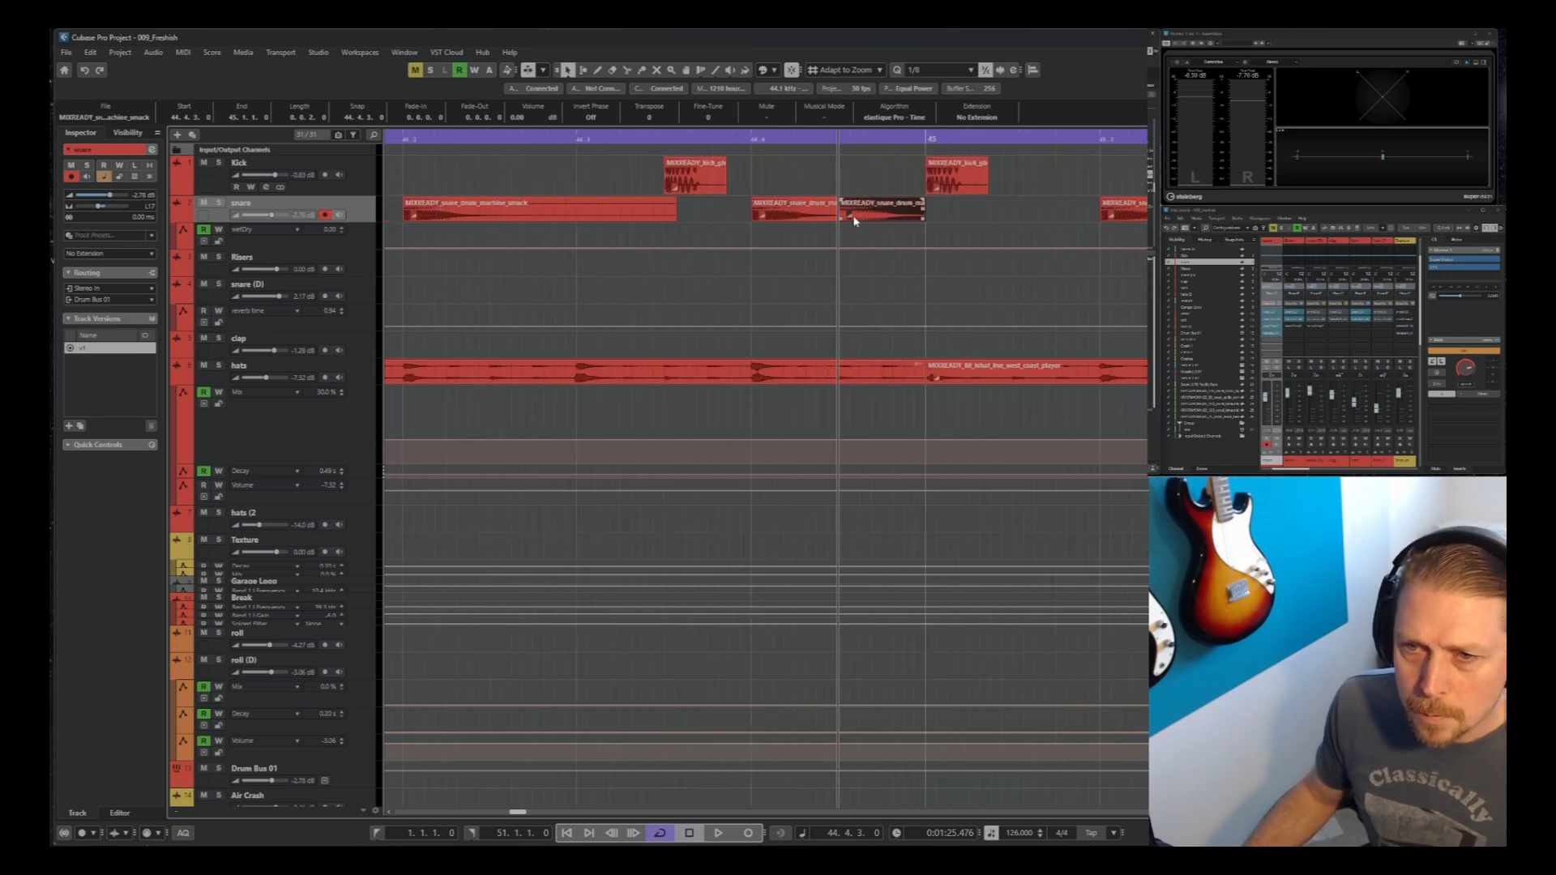
drag(848, 216, 847, 207)
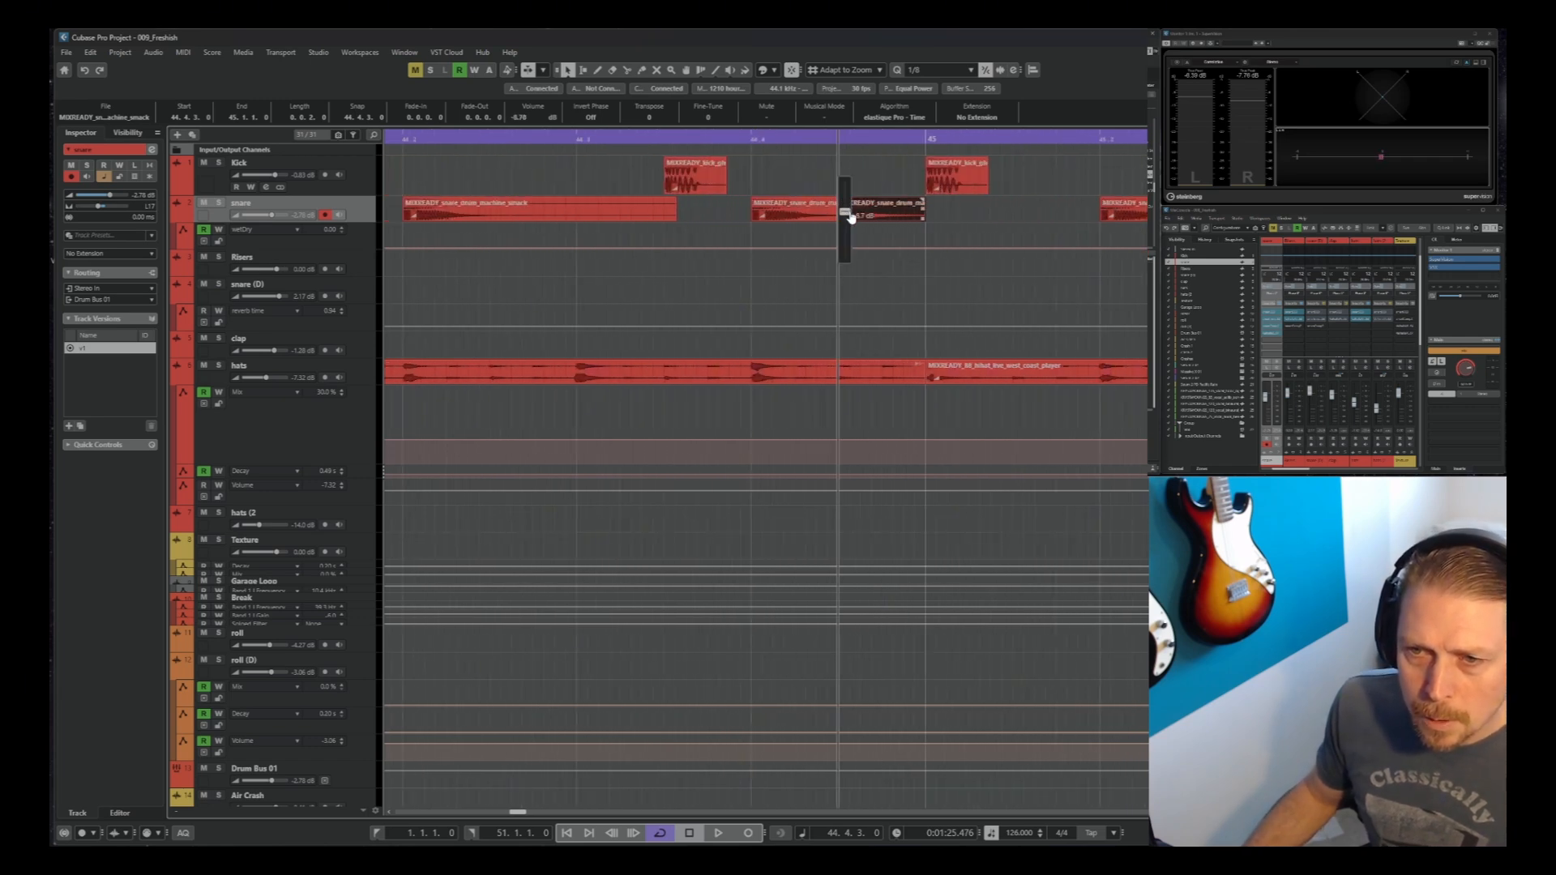
Play the arrangement from bar 43 into bar 48 to check the double snare hit and the riser entry
key(g)
key(g)
key(g)
key(g)
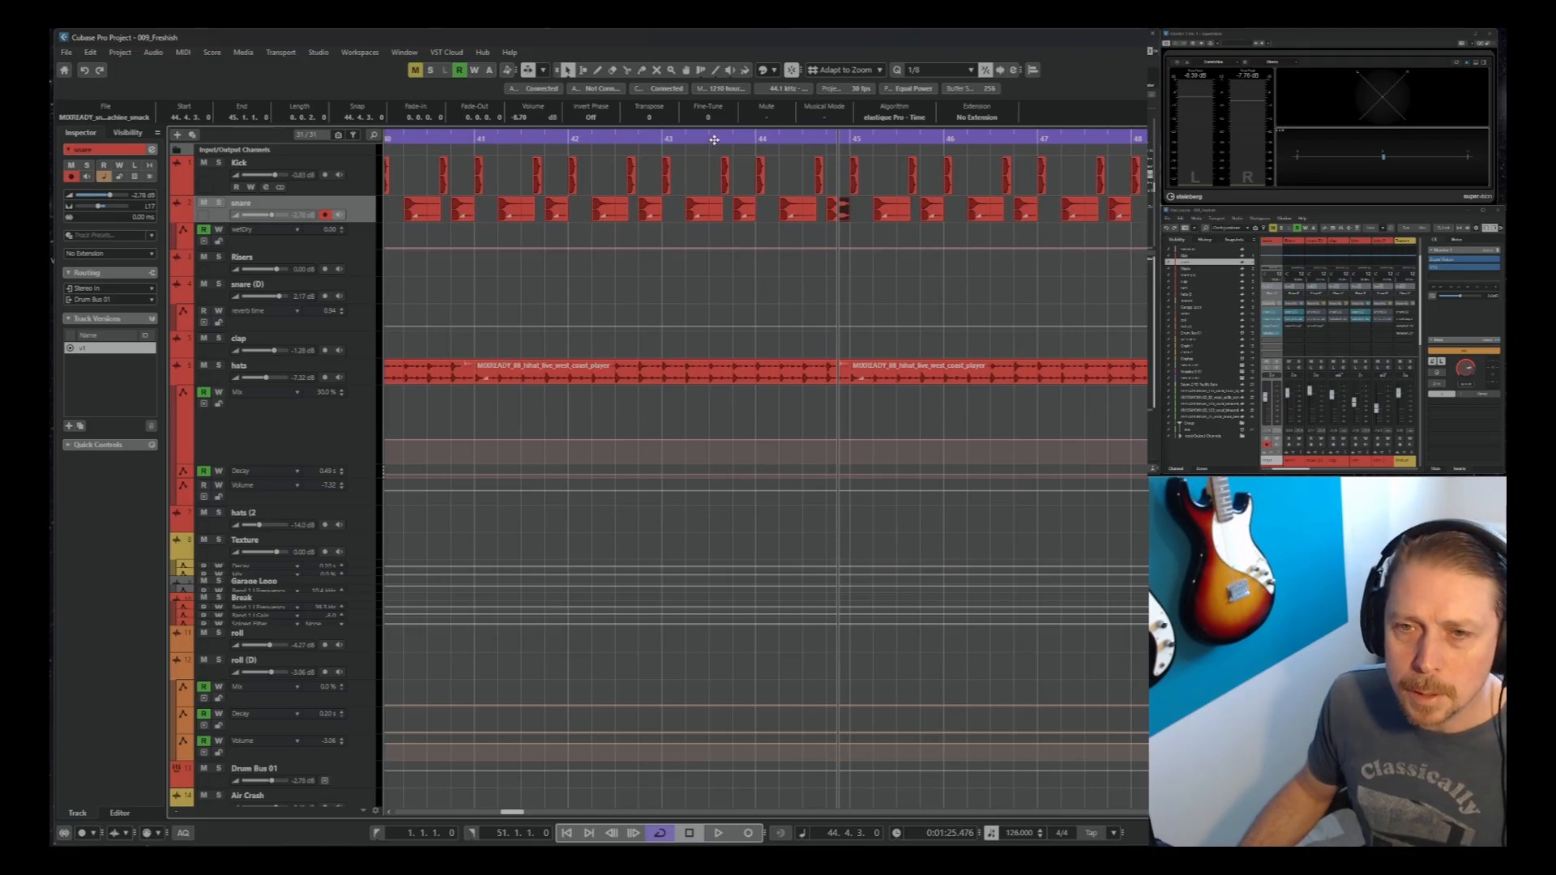
click(662, 142)
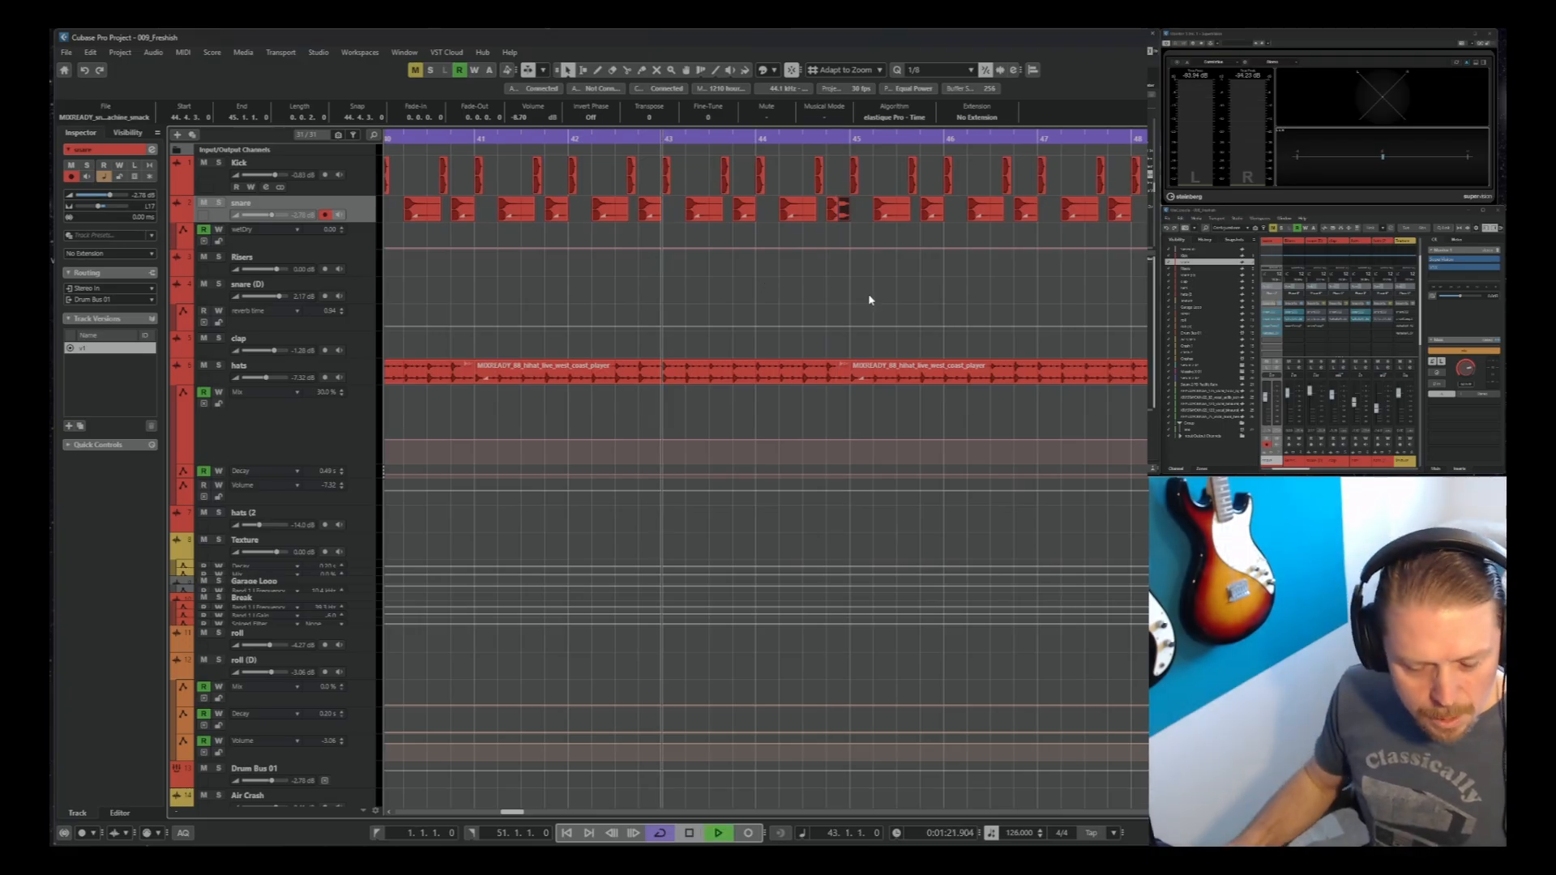
key(space)
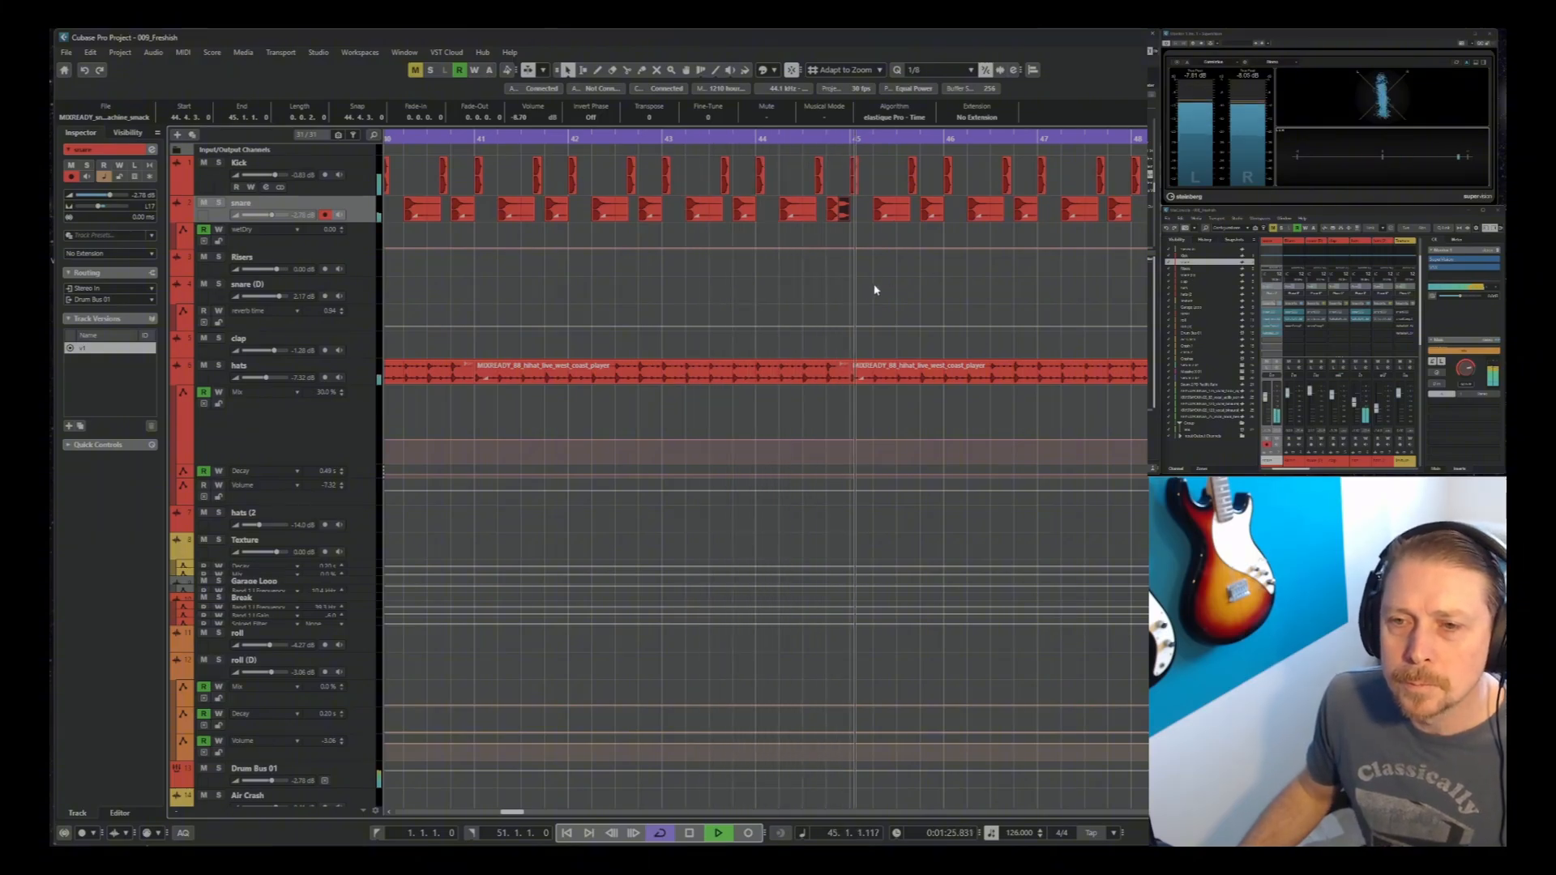
key(h)
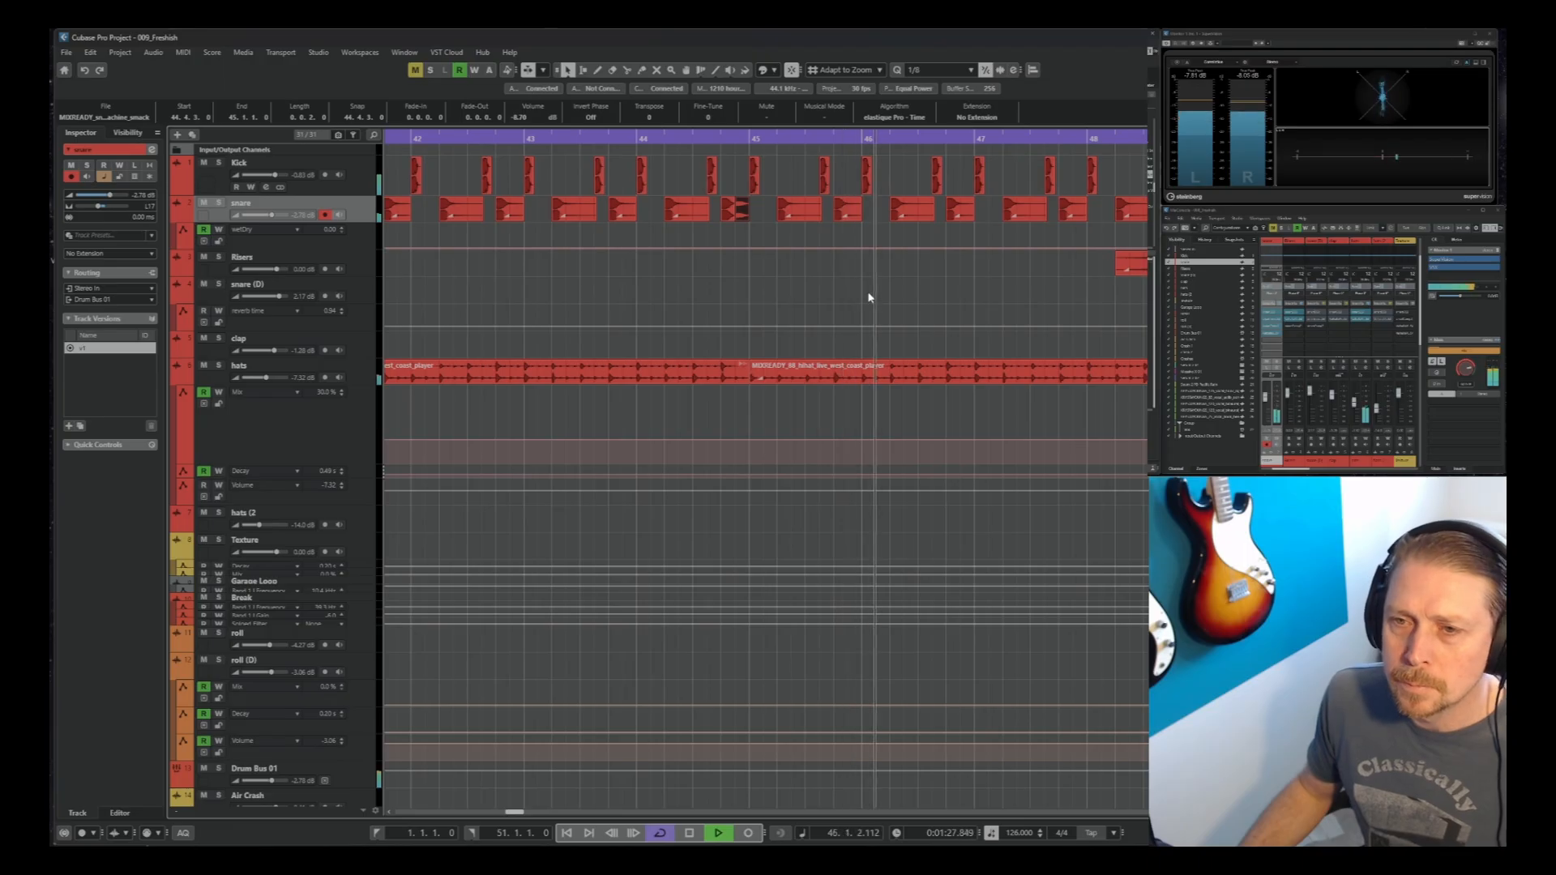
key(g)
key(g)
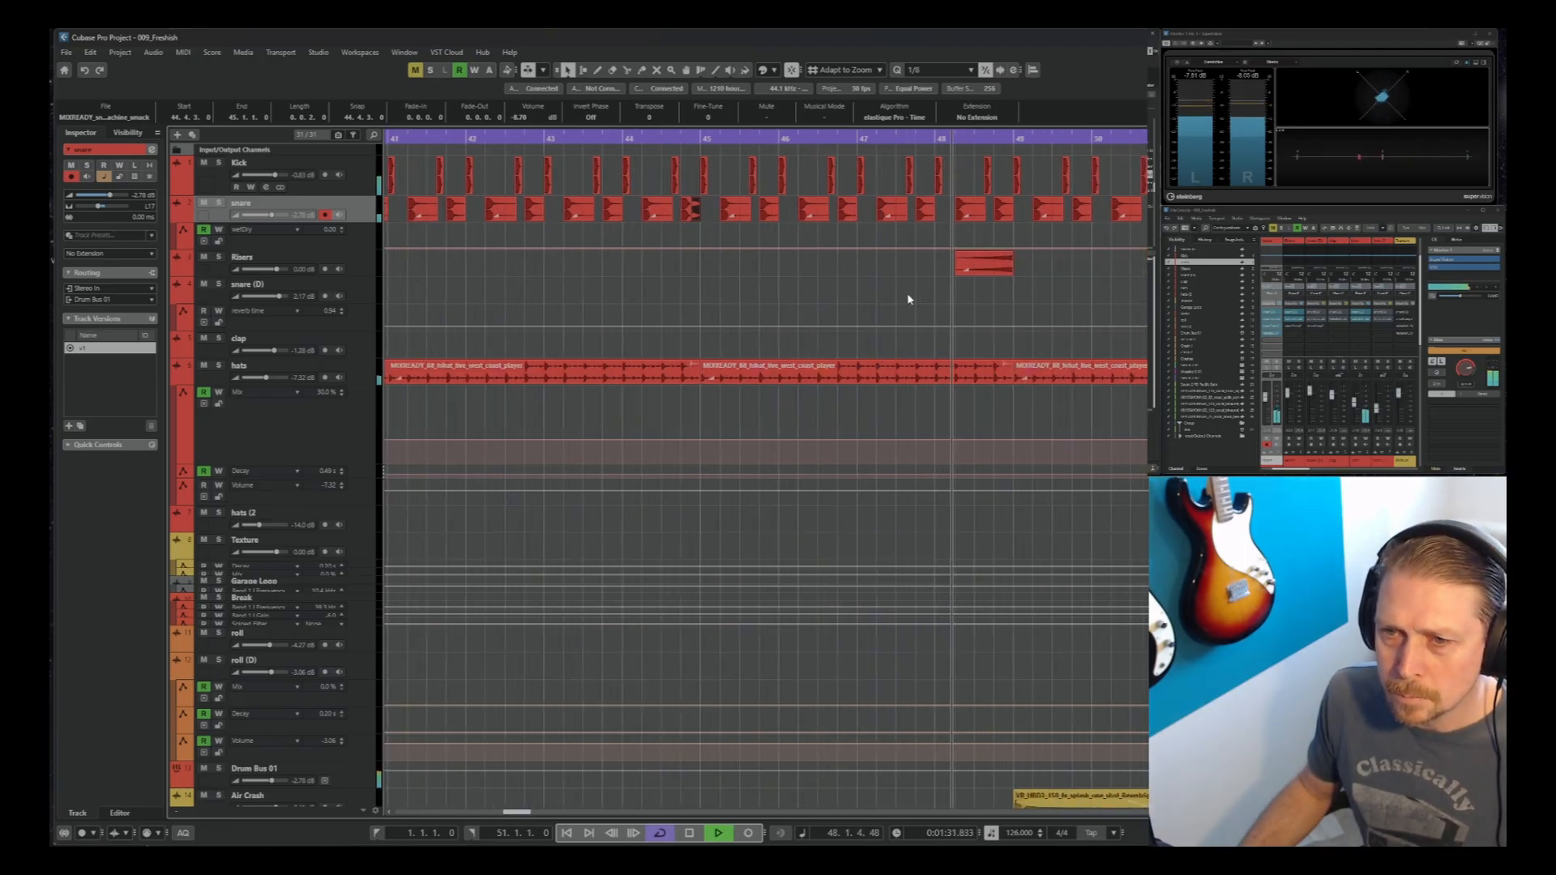
key(space)
Add a small wet/dry automation bump on the snare track that peaks at about 32 at bar 48
click(919, 248)
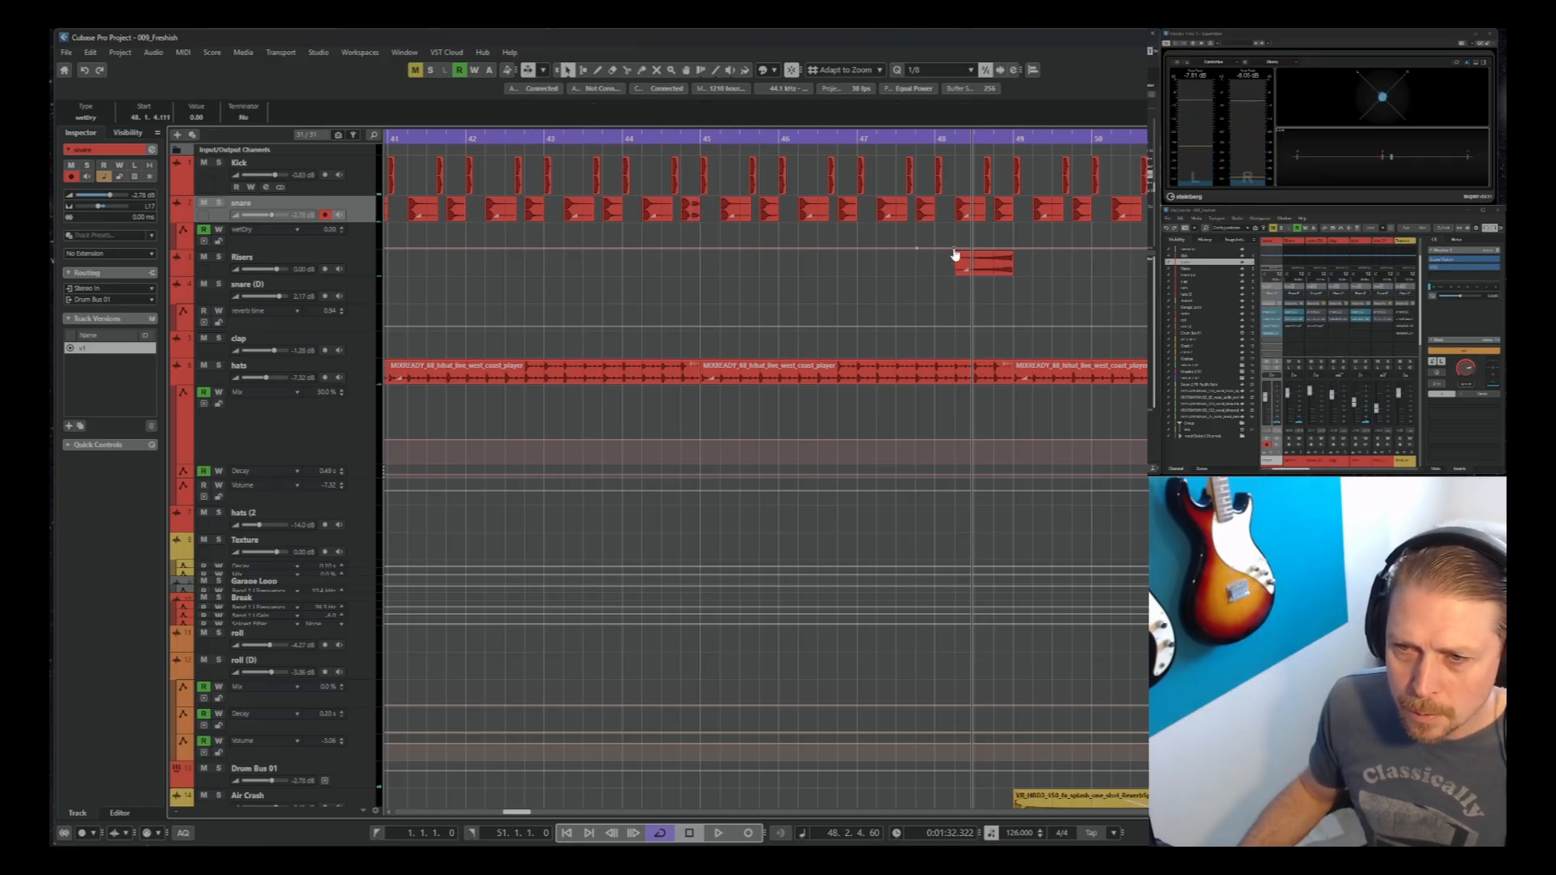
drag(937, 248, 935, 240)
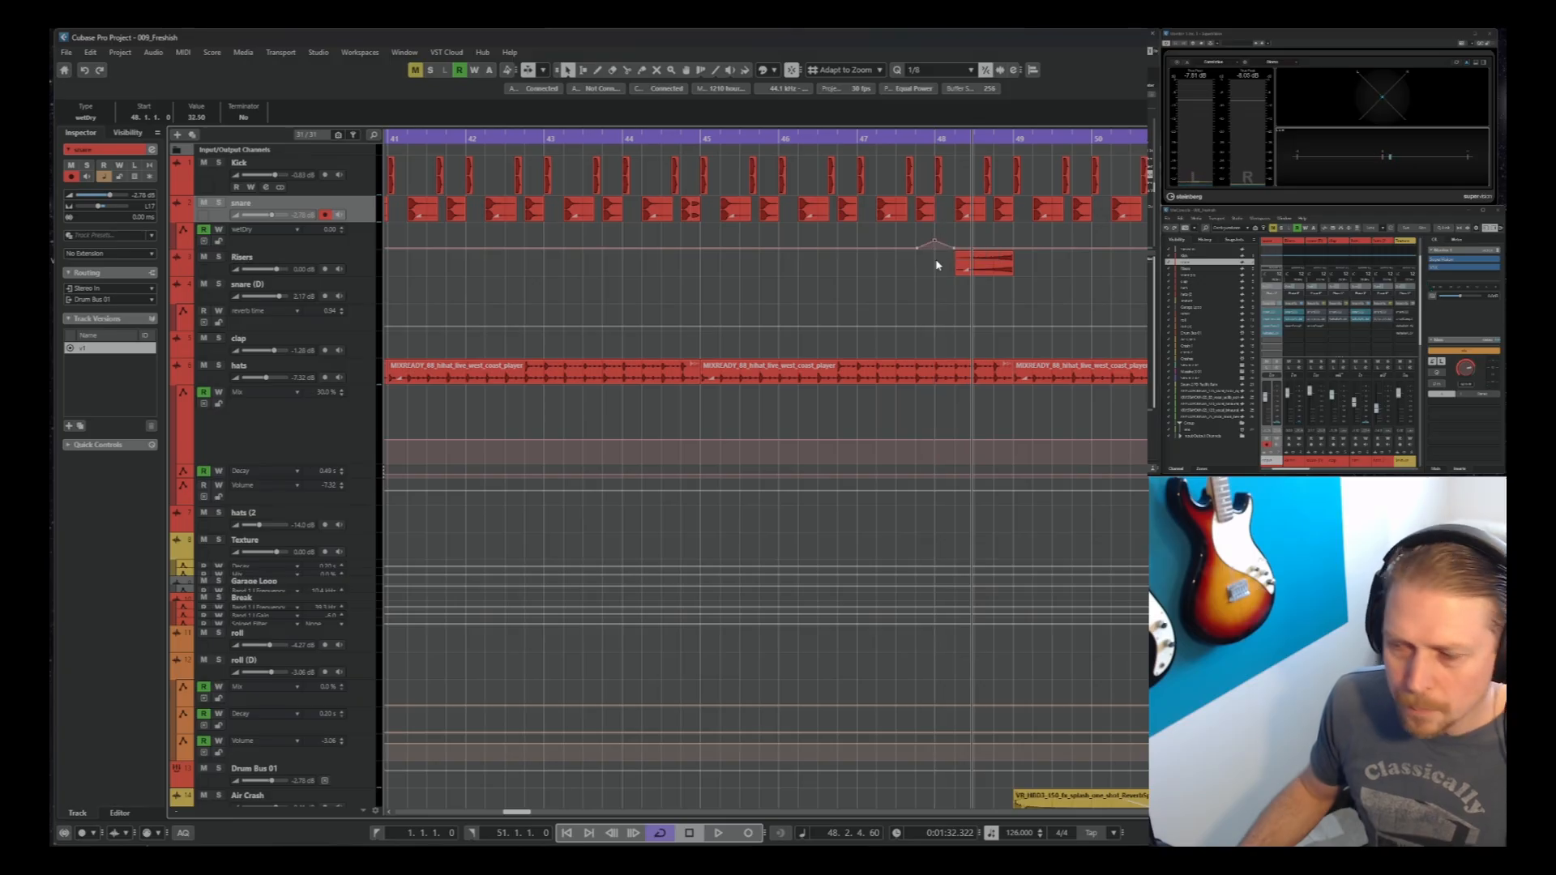
Load the ConcertHall preset in the snare track's ValhallaShimmer reverb
click(1272, 334)
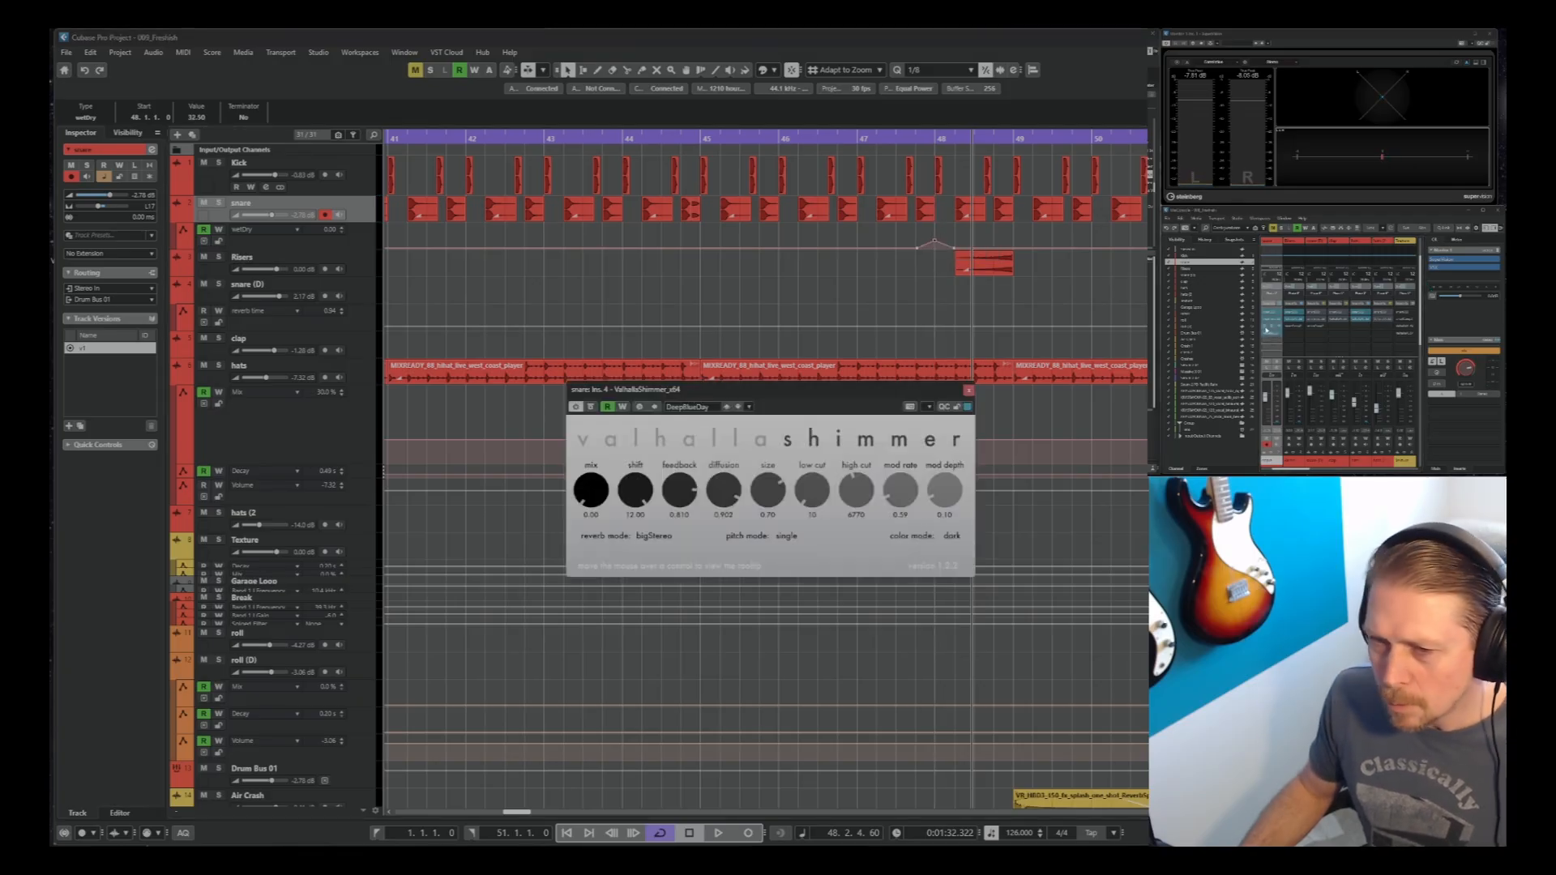
click(713, 407)
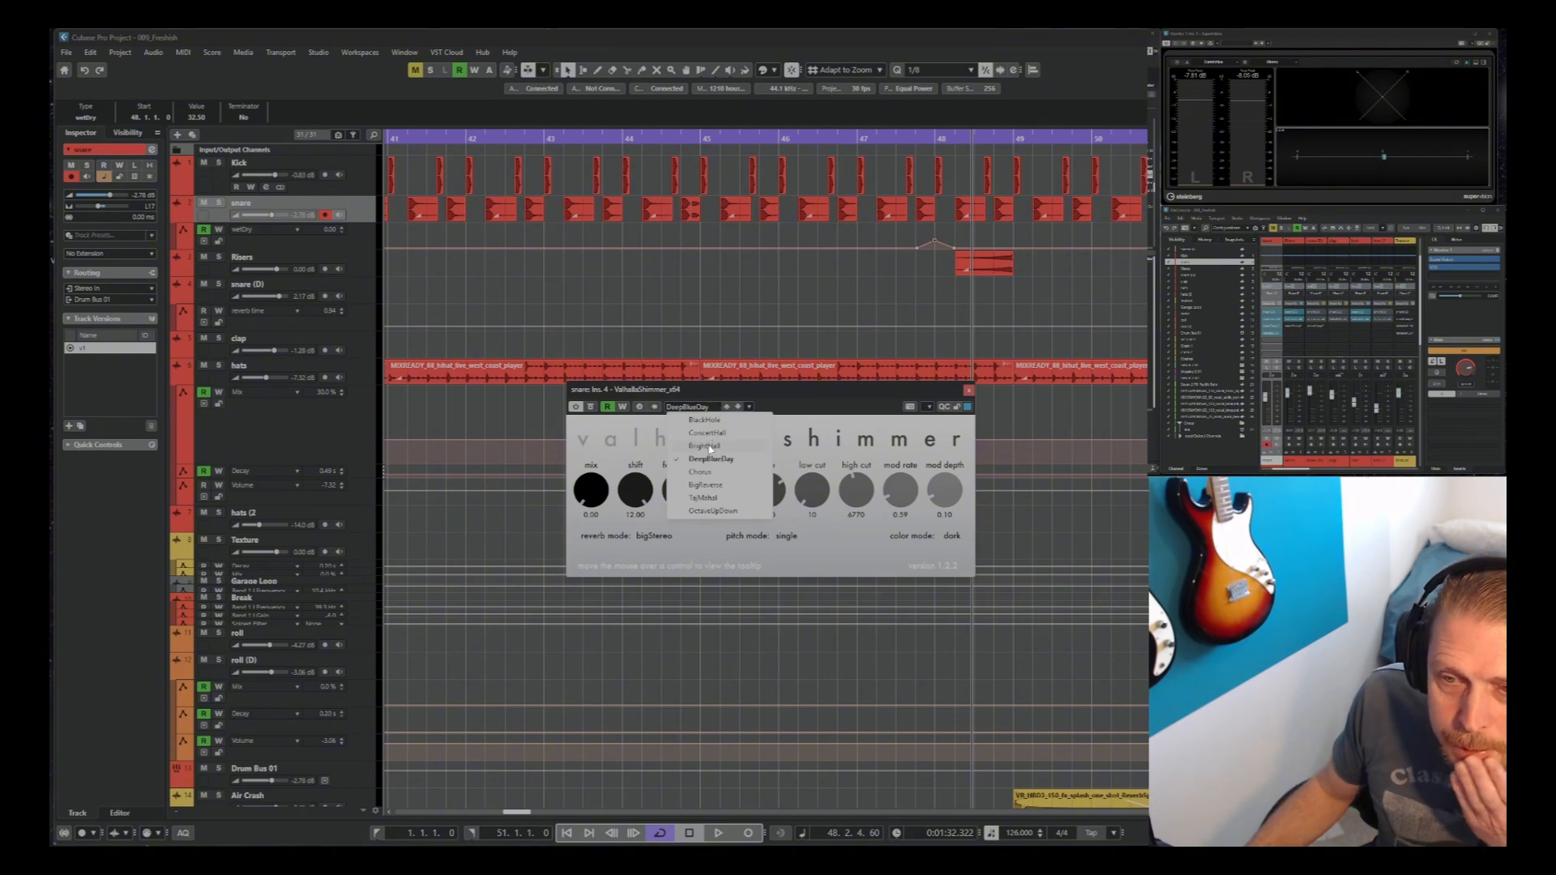
click(709, 434)
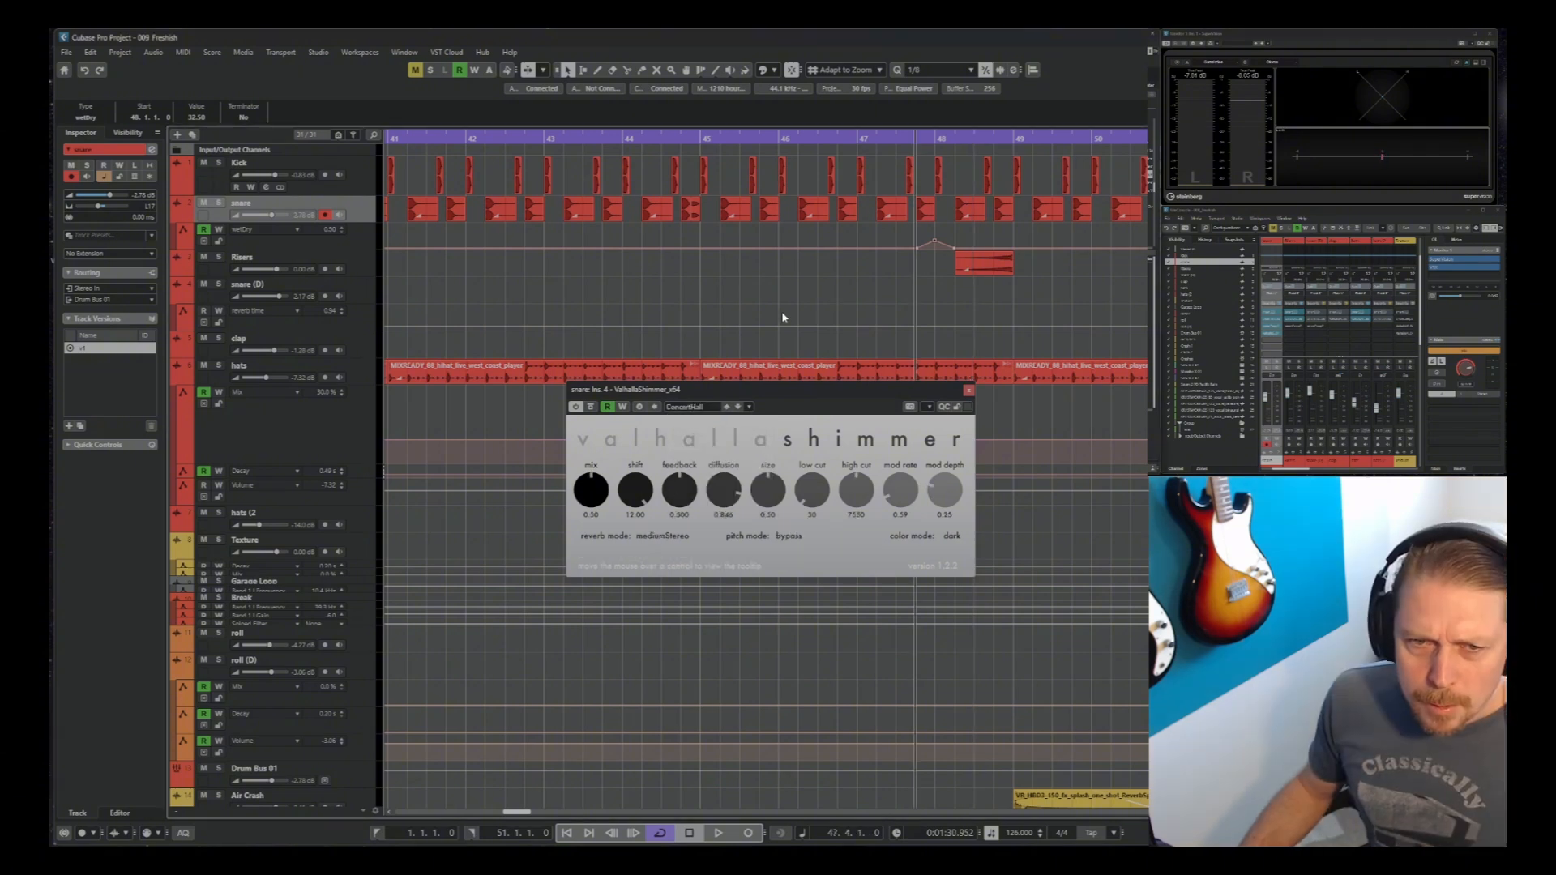
Play the soloed snare through bar 48 to check the reverb bump, and take the track out of solo
key(space)
key(space)
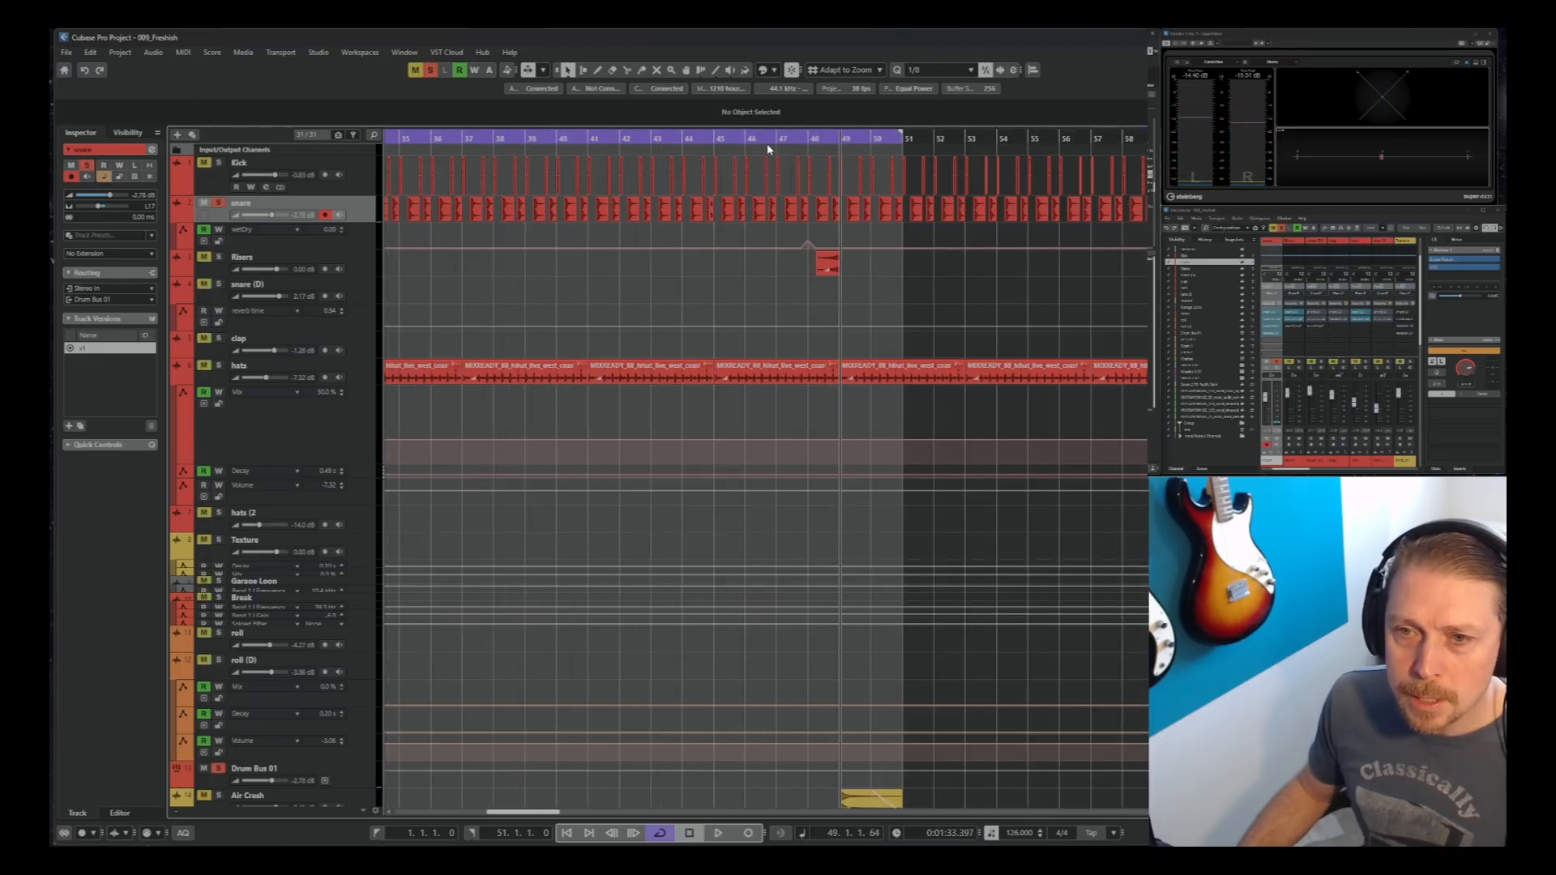
click(773, 143)
key(space)
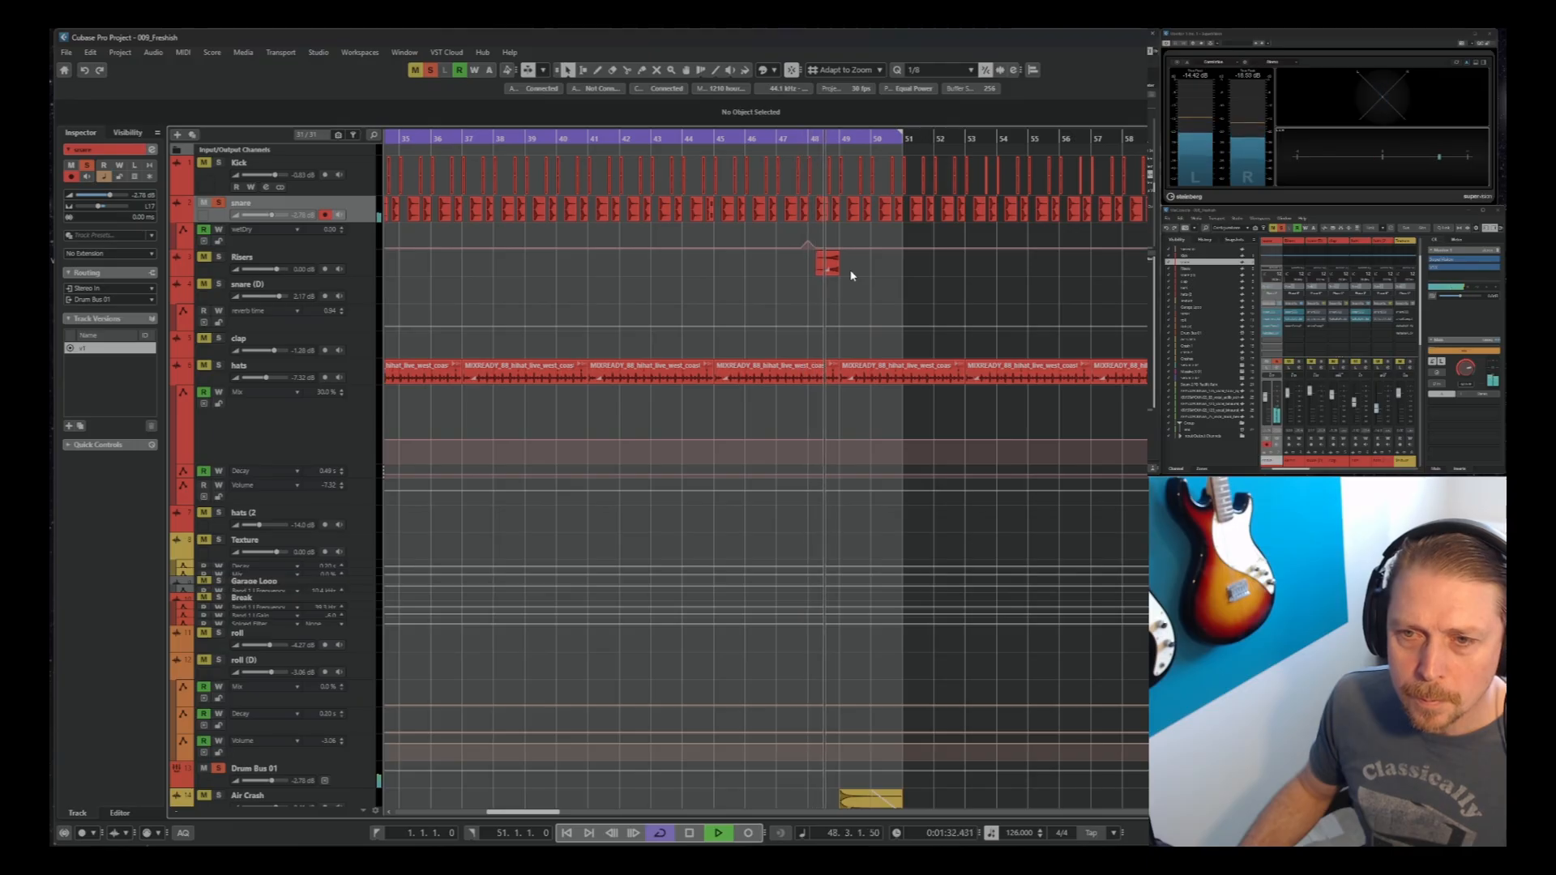
key(g)
click(219, 204)
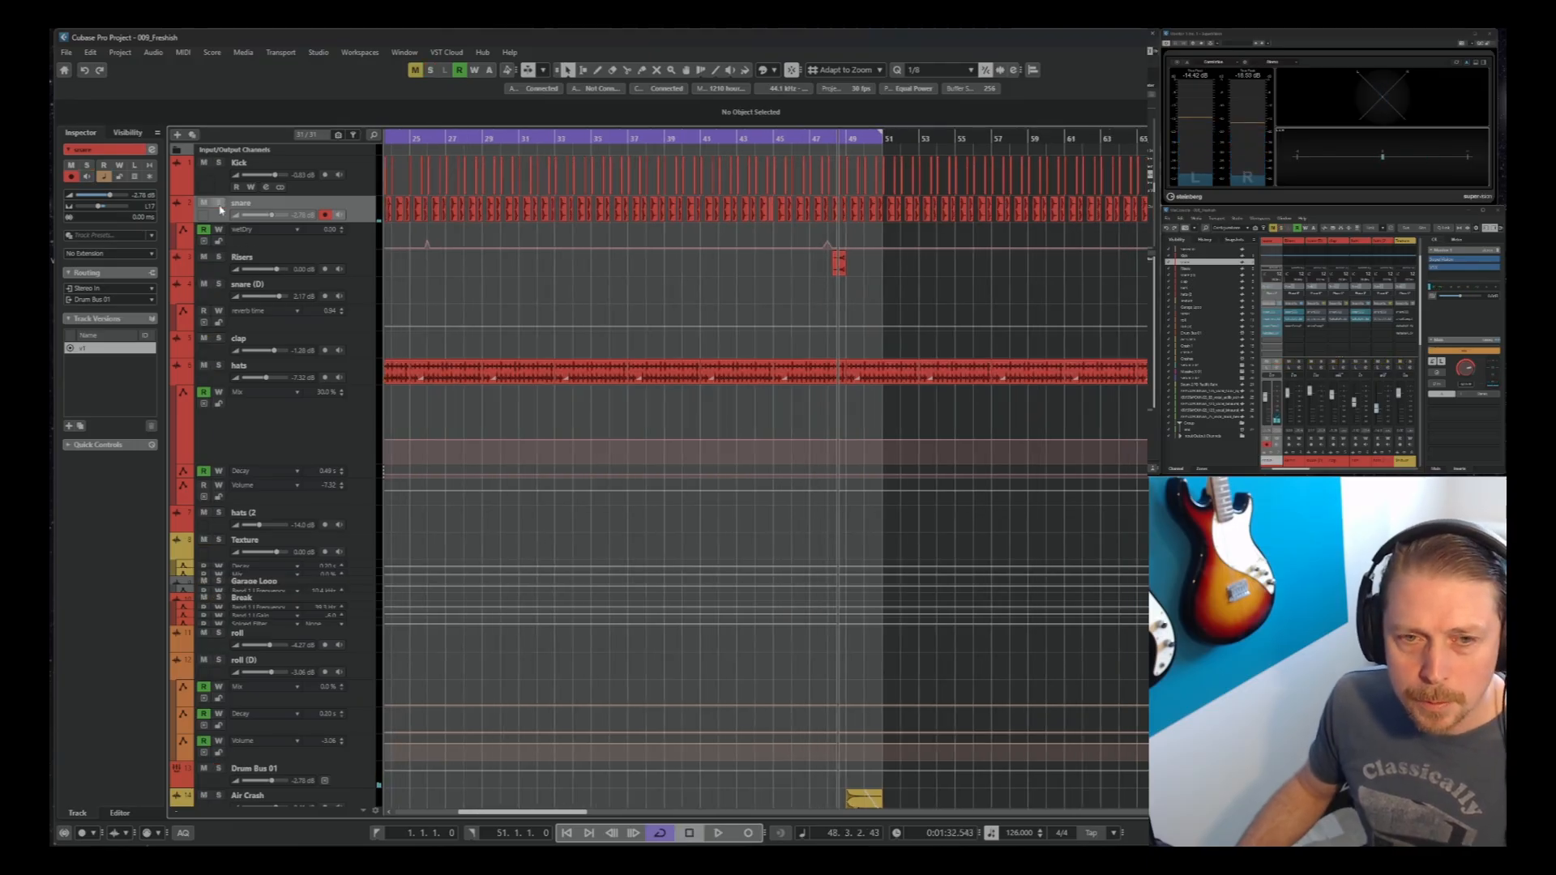
Set the cycle range to bars 57 to 65 using the matching Serum 2 01 part
key(g)
scroll(930, 387, down, 5)
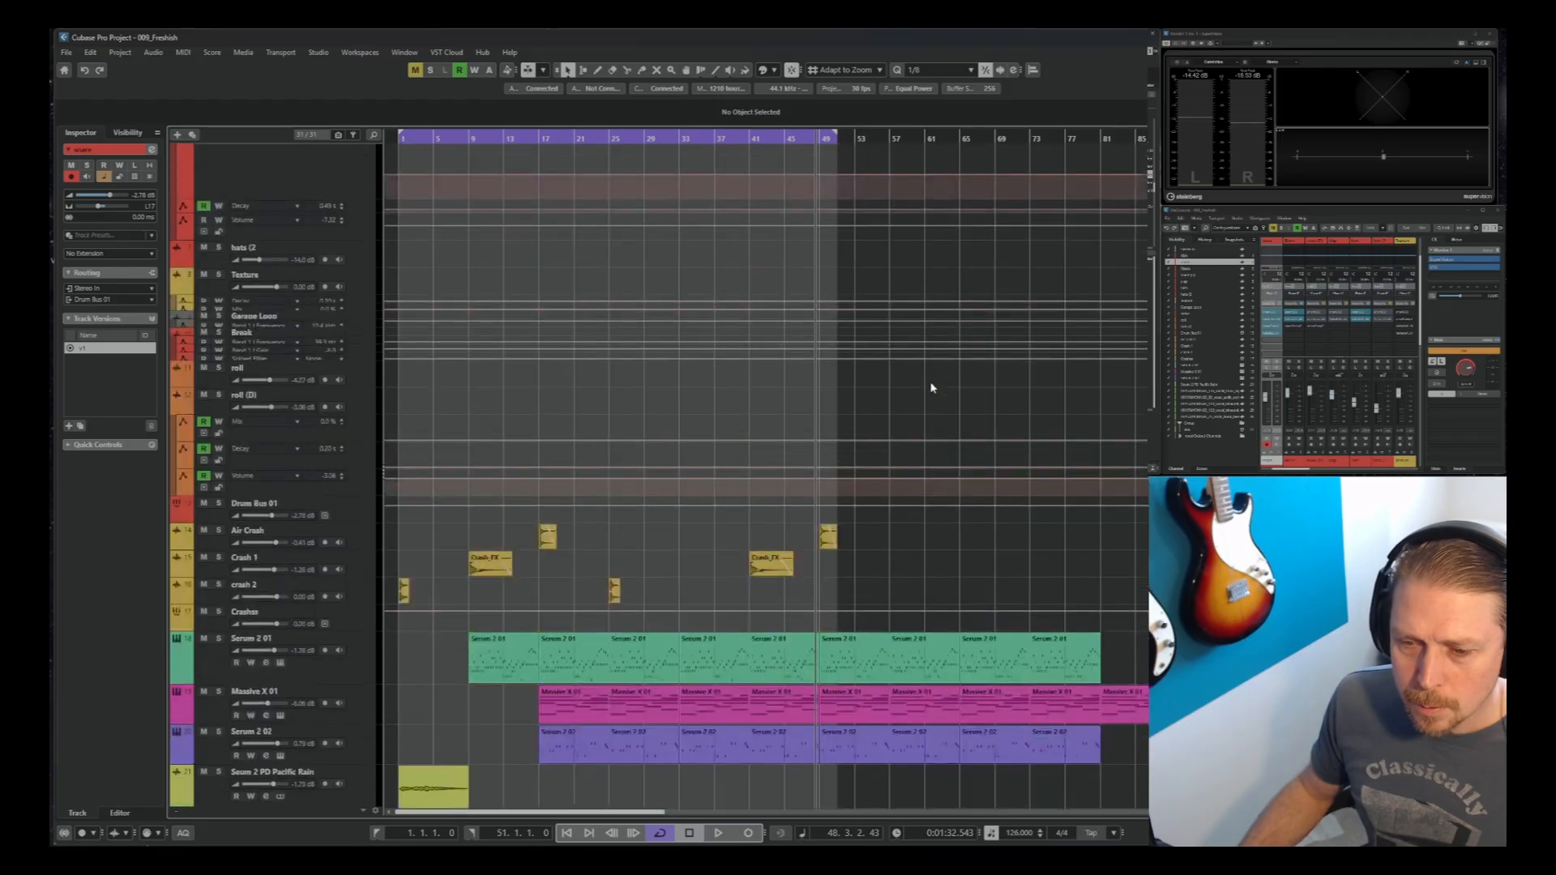
click(924, 662)
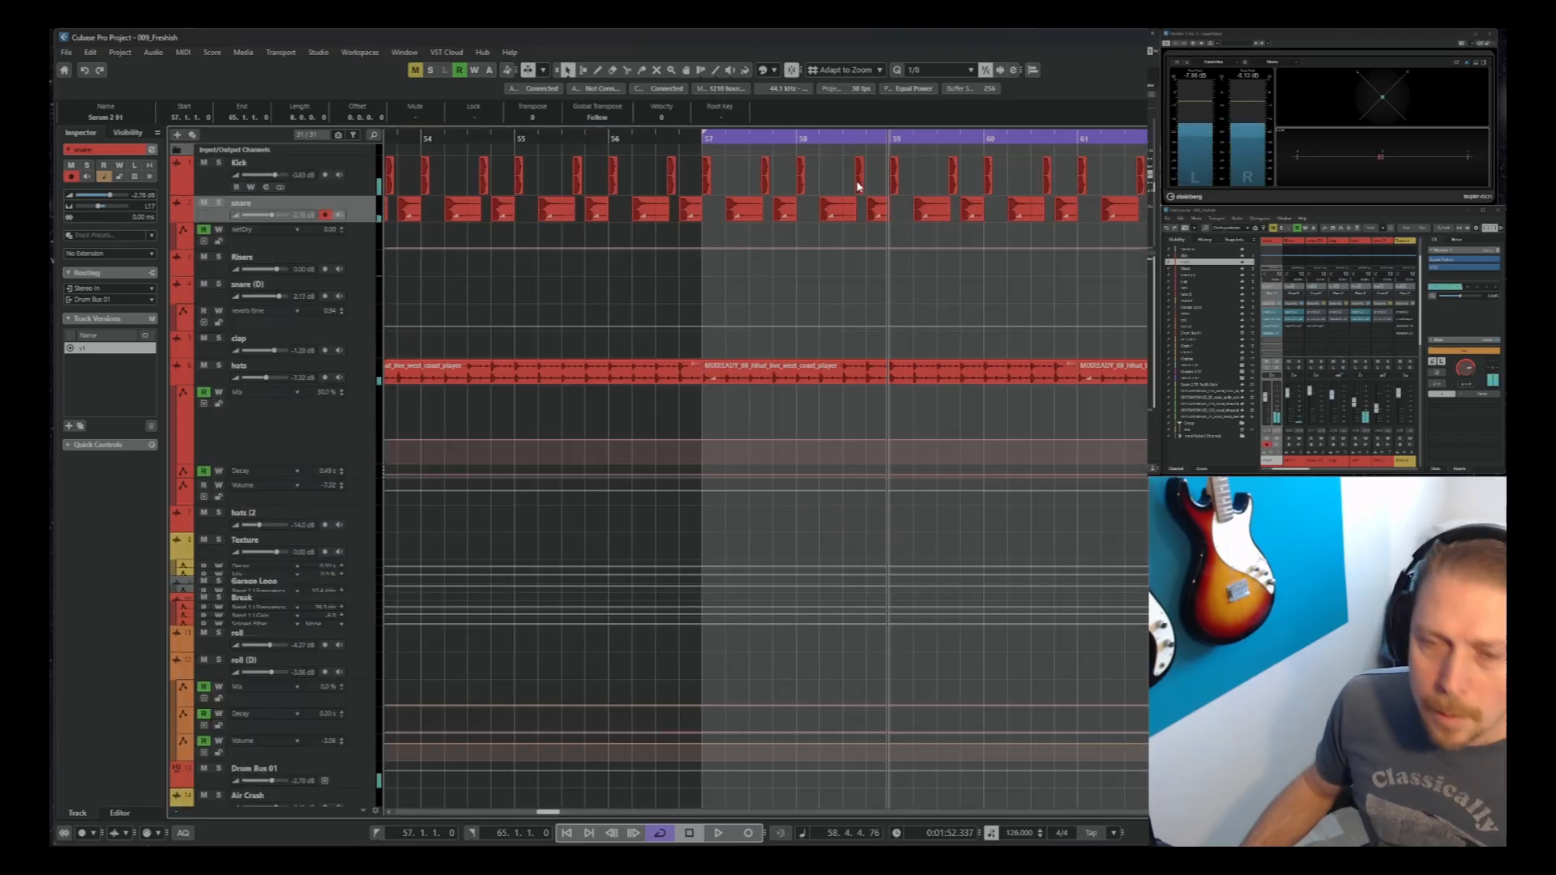
Copy the soft ghost kick near the end of bar 58 to 58.4.2 as an extra hit
key(h)
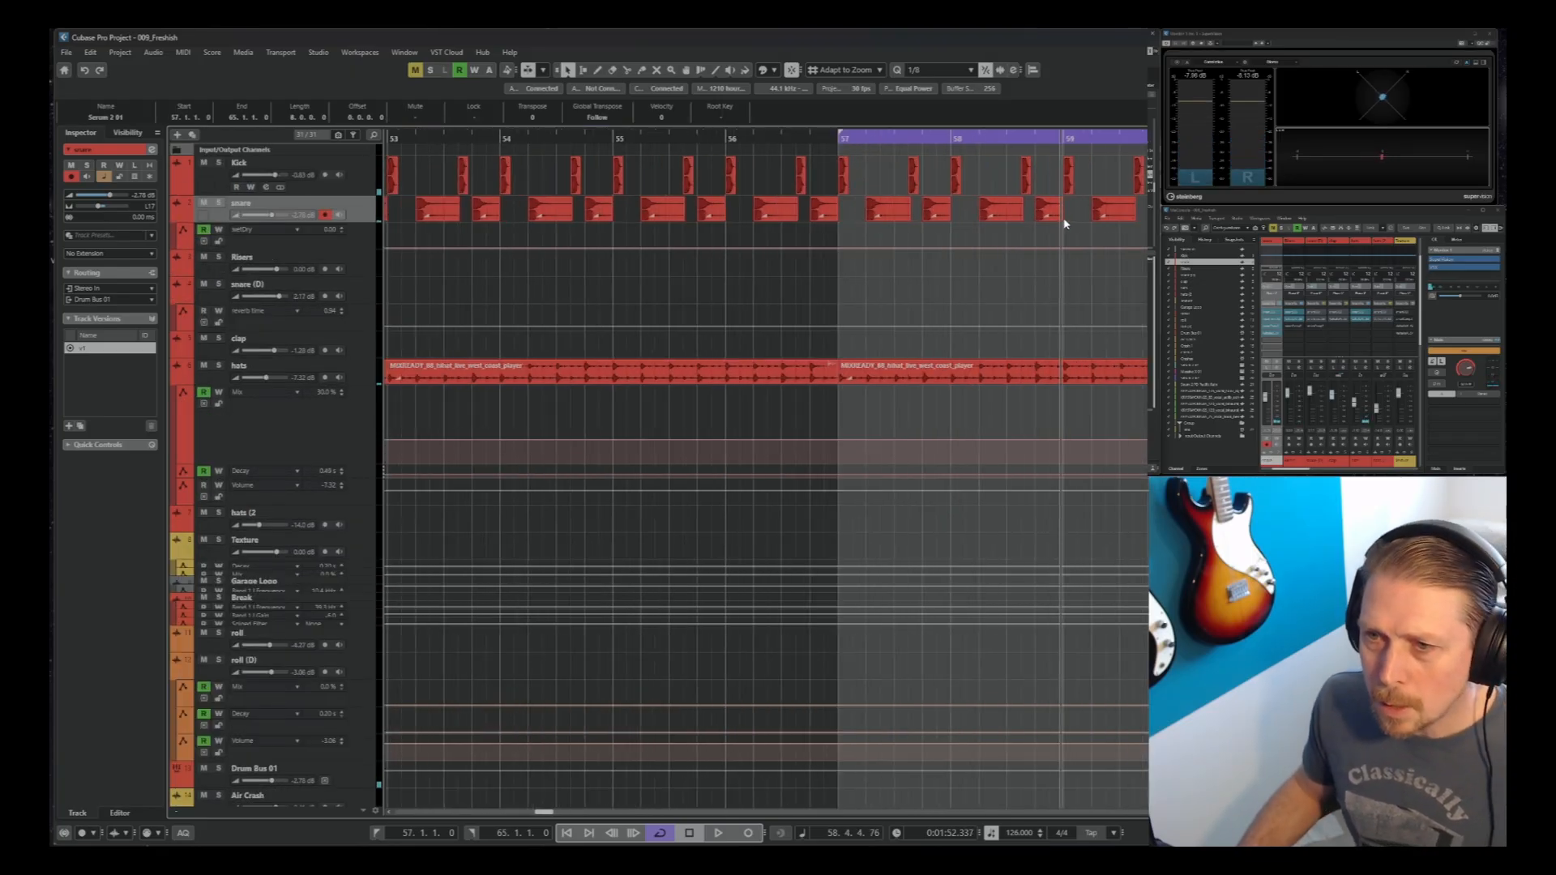
click(1027, 182)
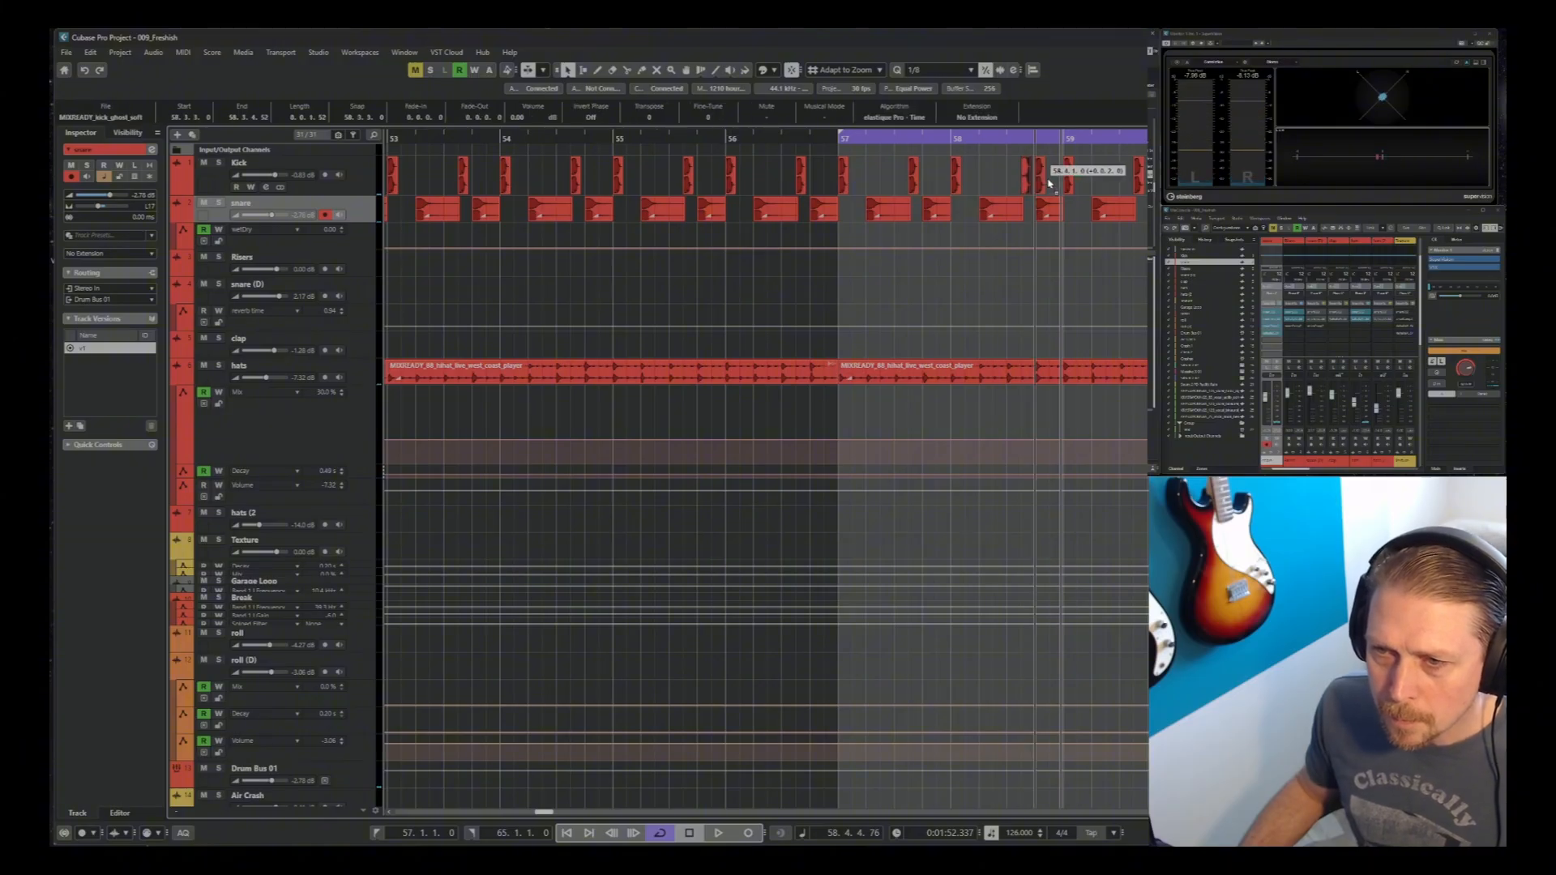
drag(1048, 183, 1049, 183)
key(h)
key(h)
key(h)
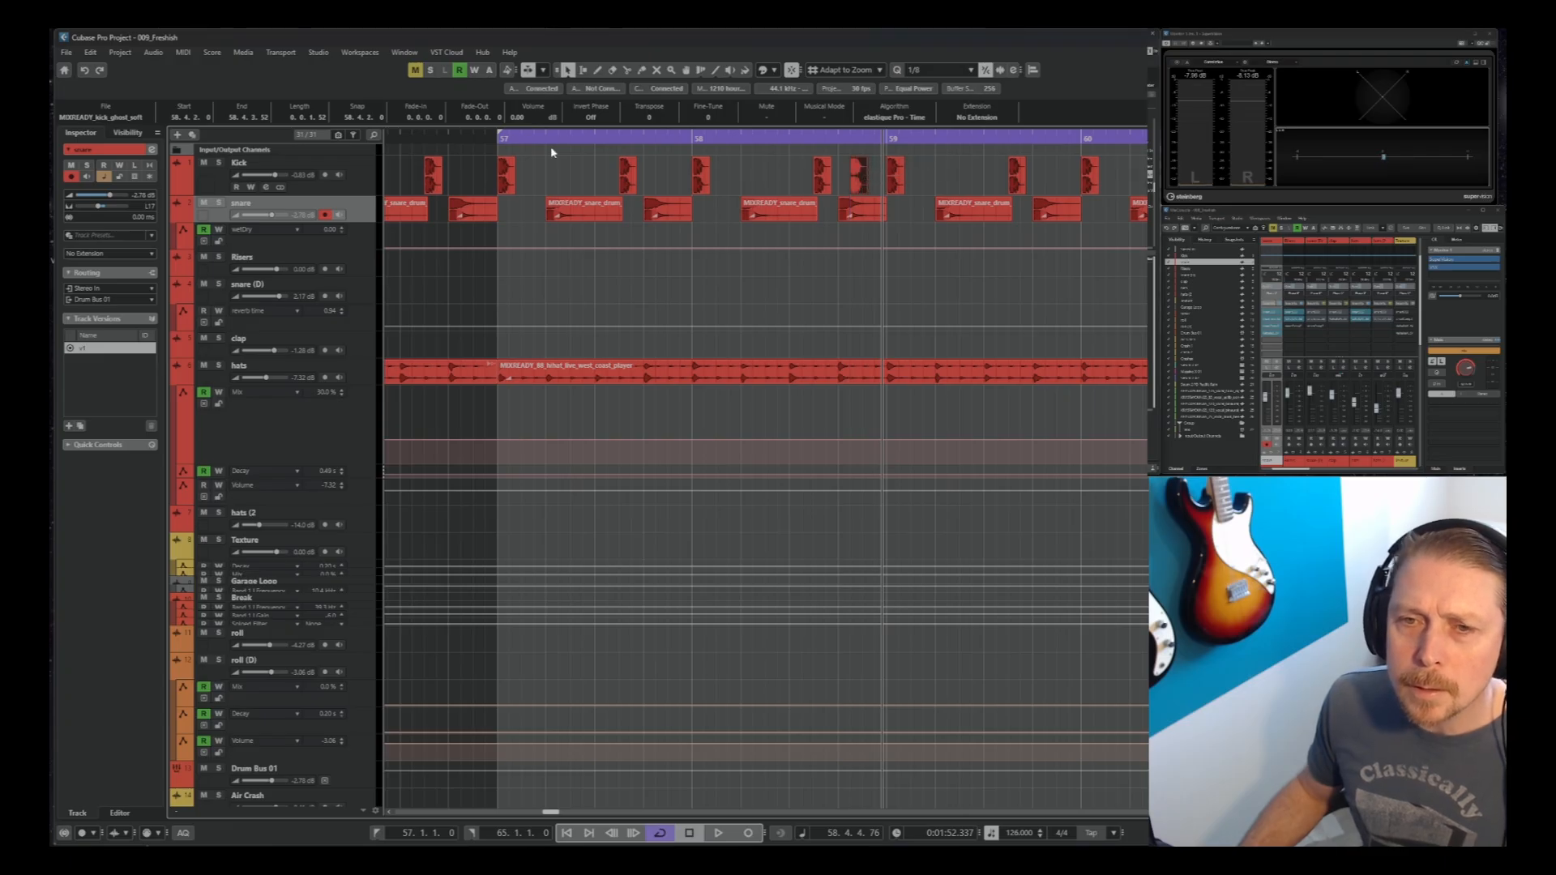
Play the section from bar 57 into bar 62 to check the extra kick hit
click(502, 141)
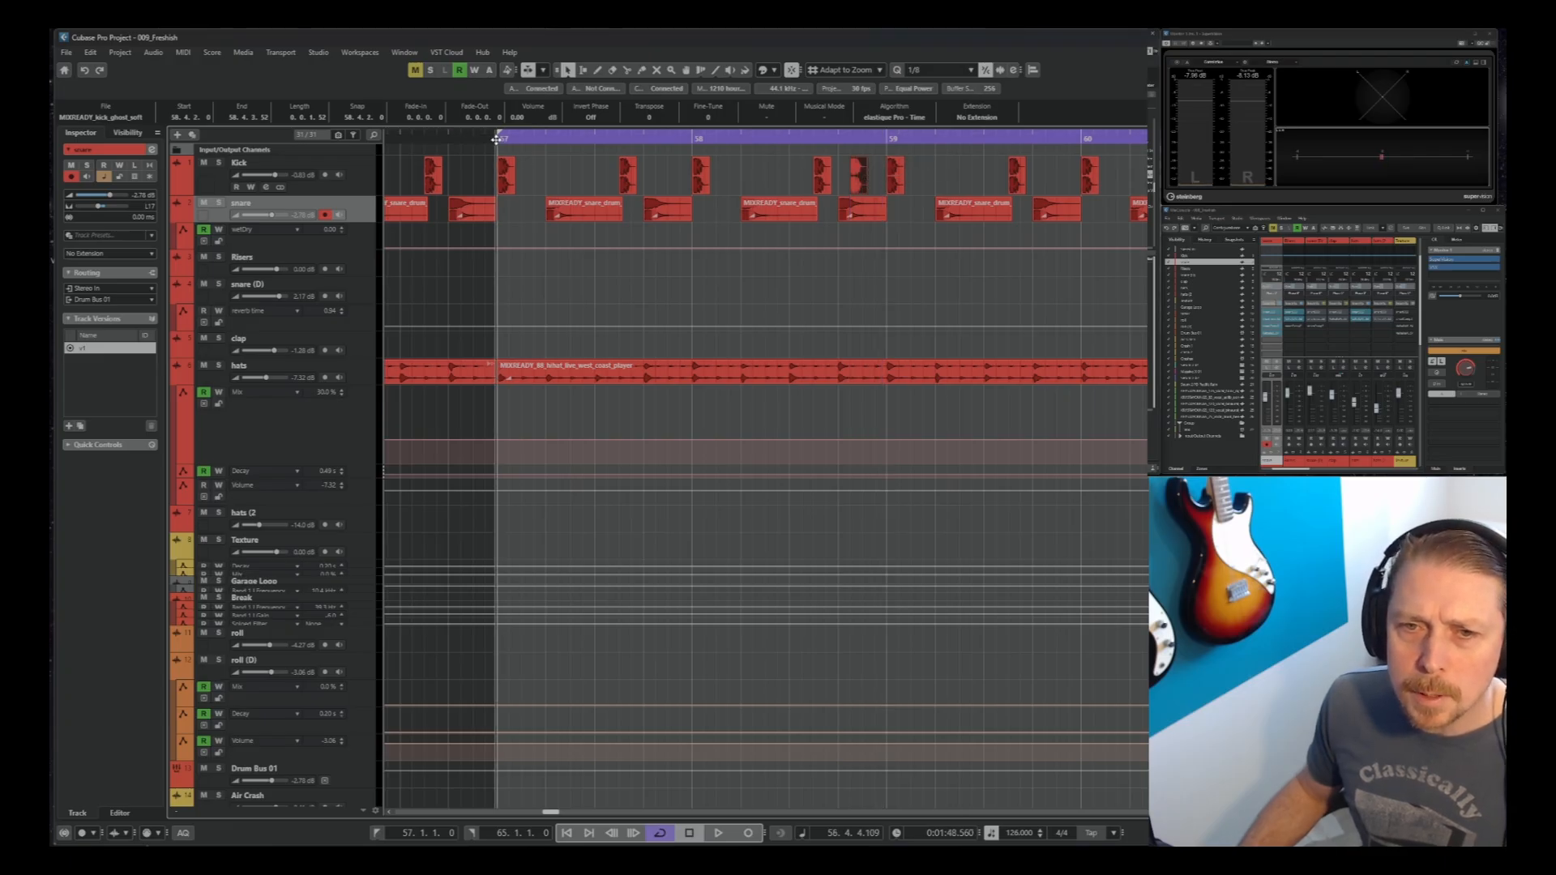
key(space)
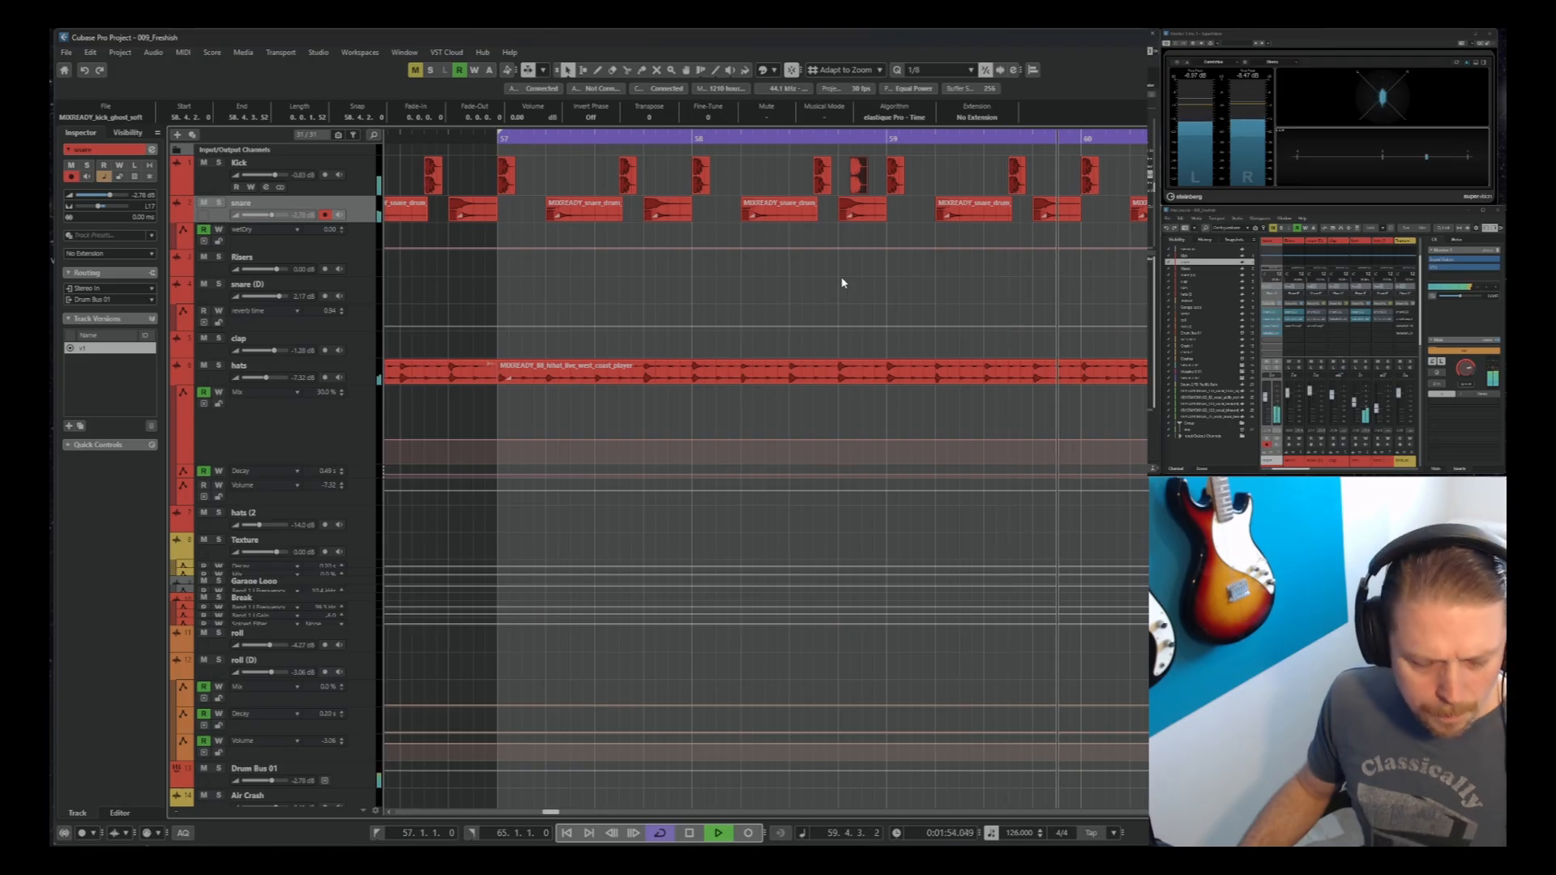
key(g)
key(g)
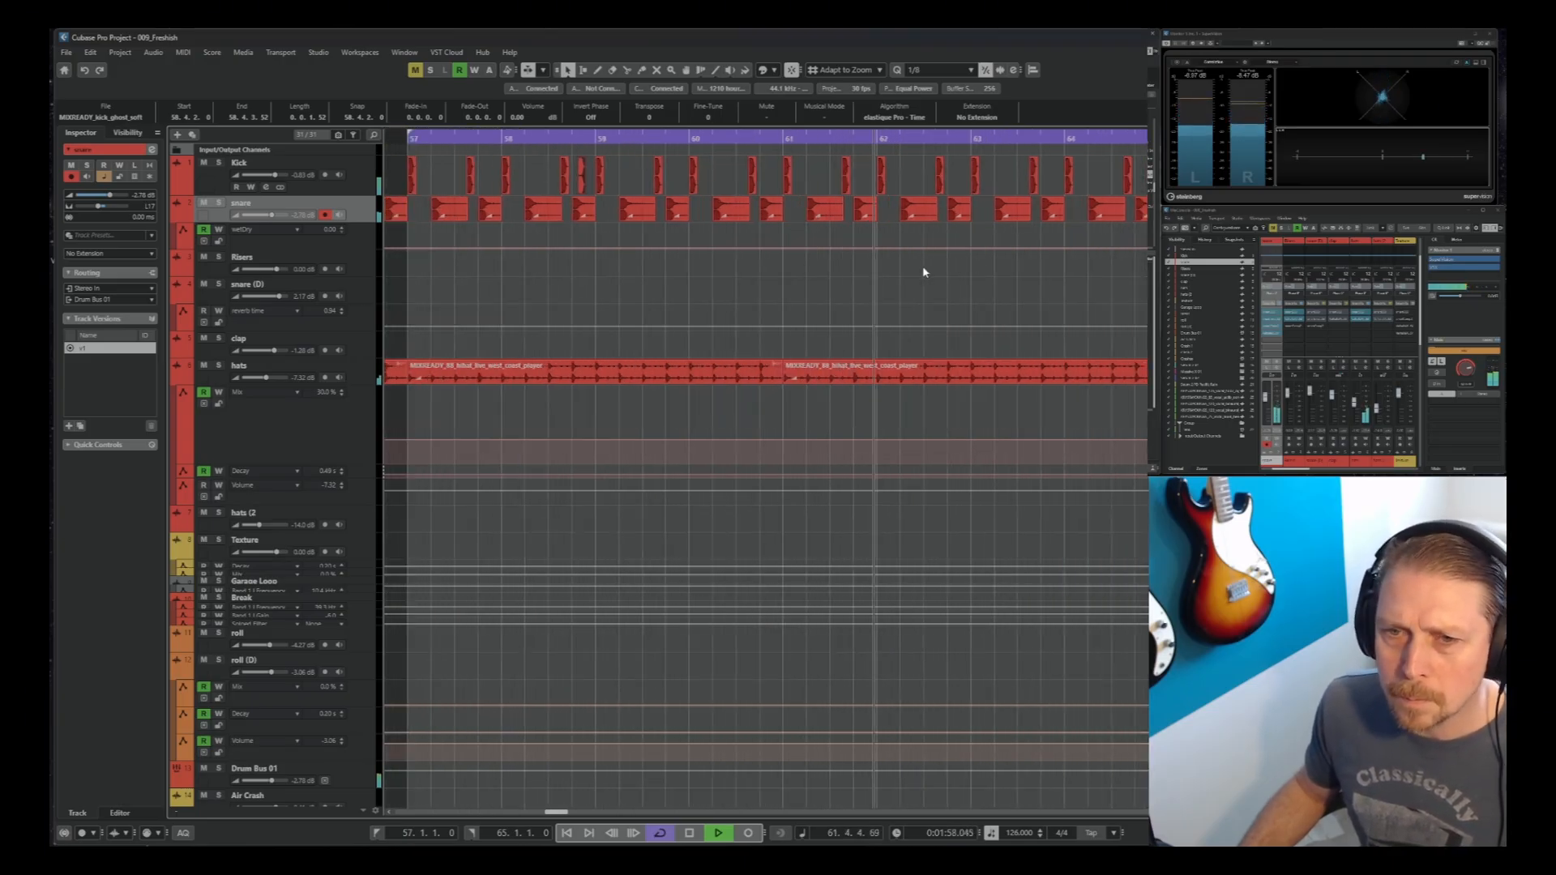
key(space)
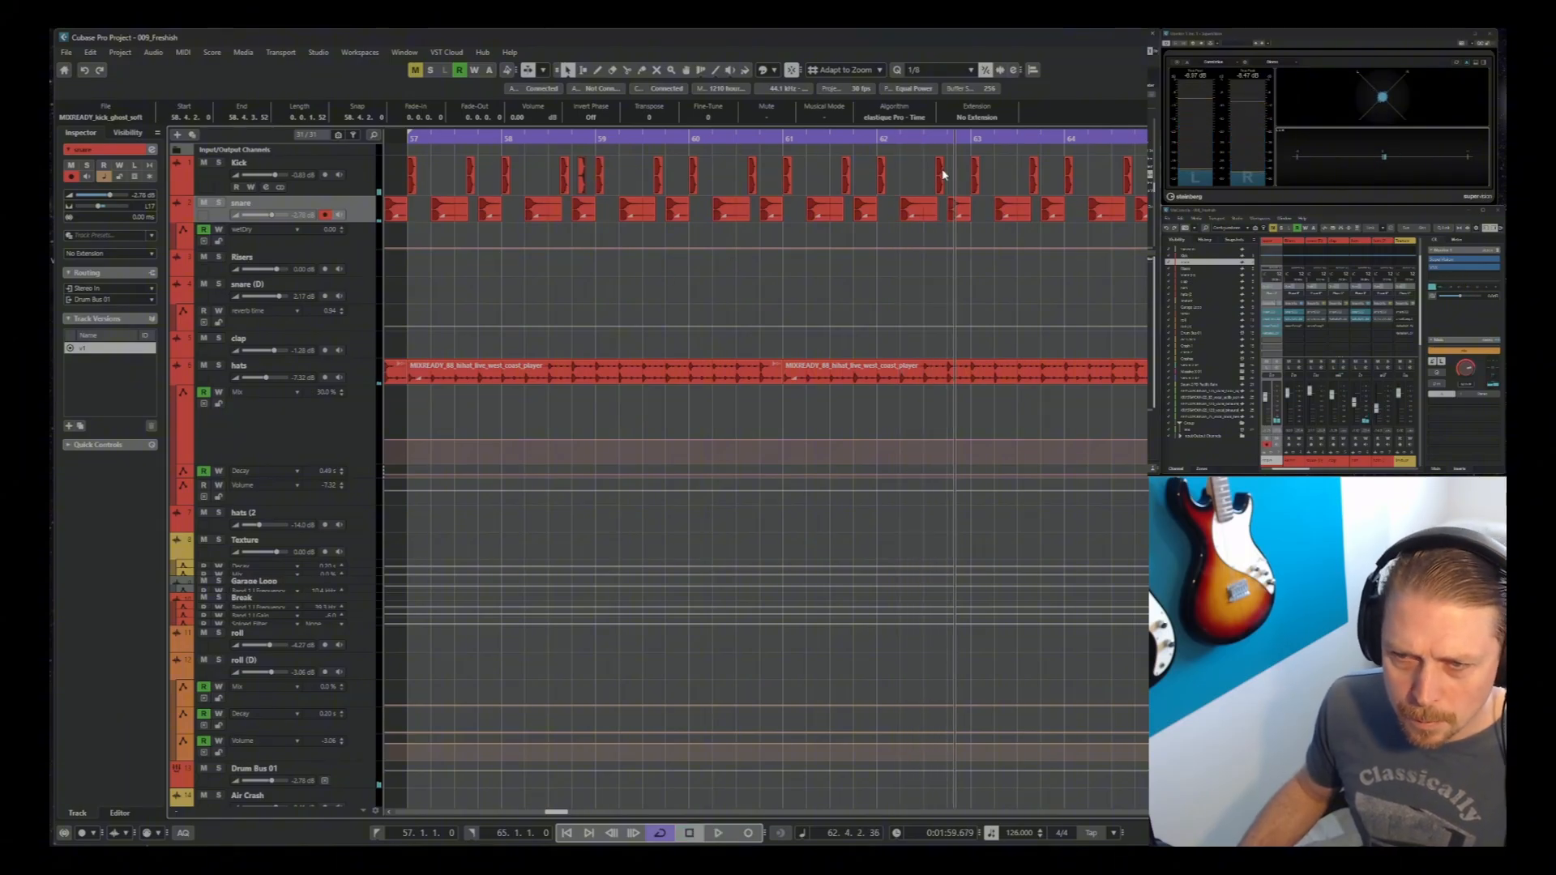
Copy the soft ghost kick in bar 62 to 62.4.2 as an extra hit
key(h)
key(h)
key(h)
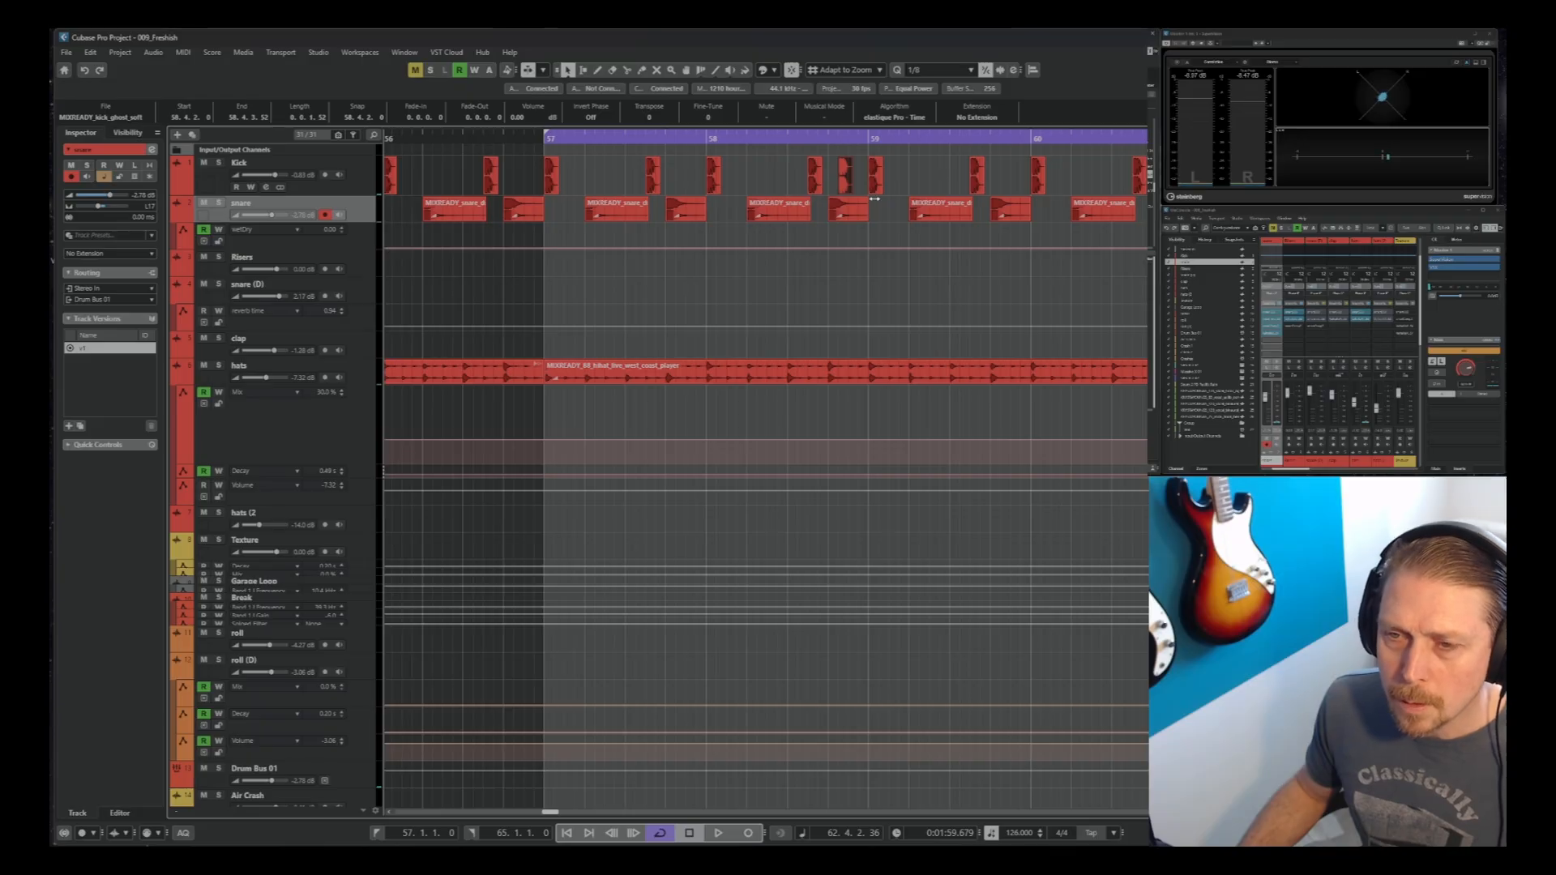
key(g)
key(g)
key(g)
key(g)
click(866, 280)
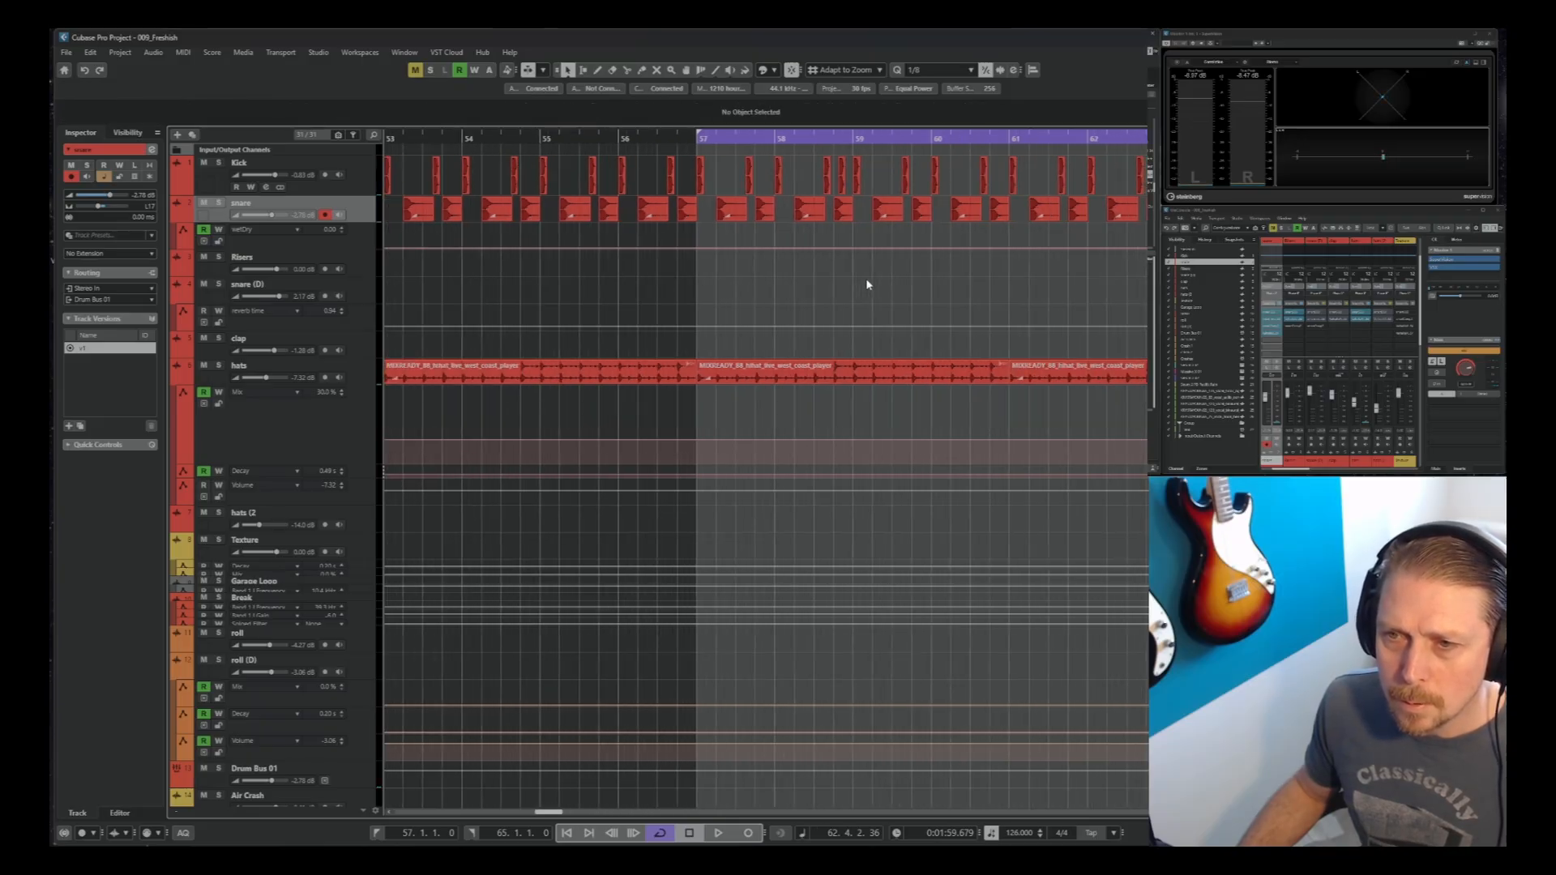
key(h)
key(h)
key(h)
key(h)
key(h)
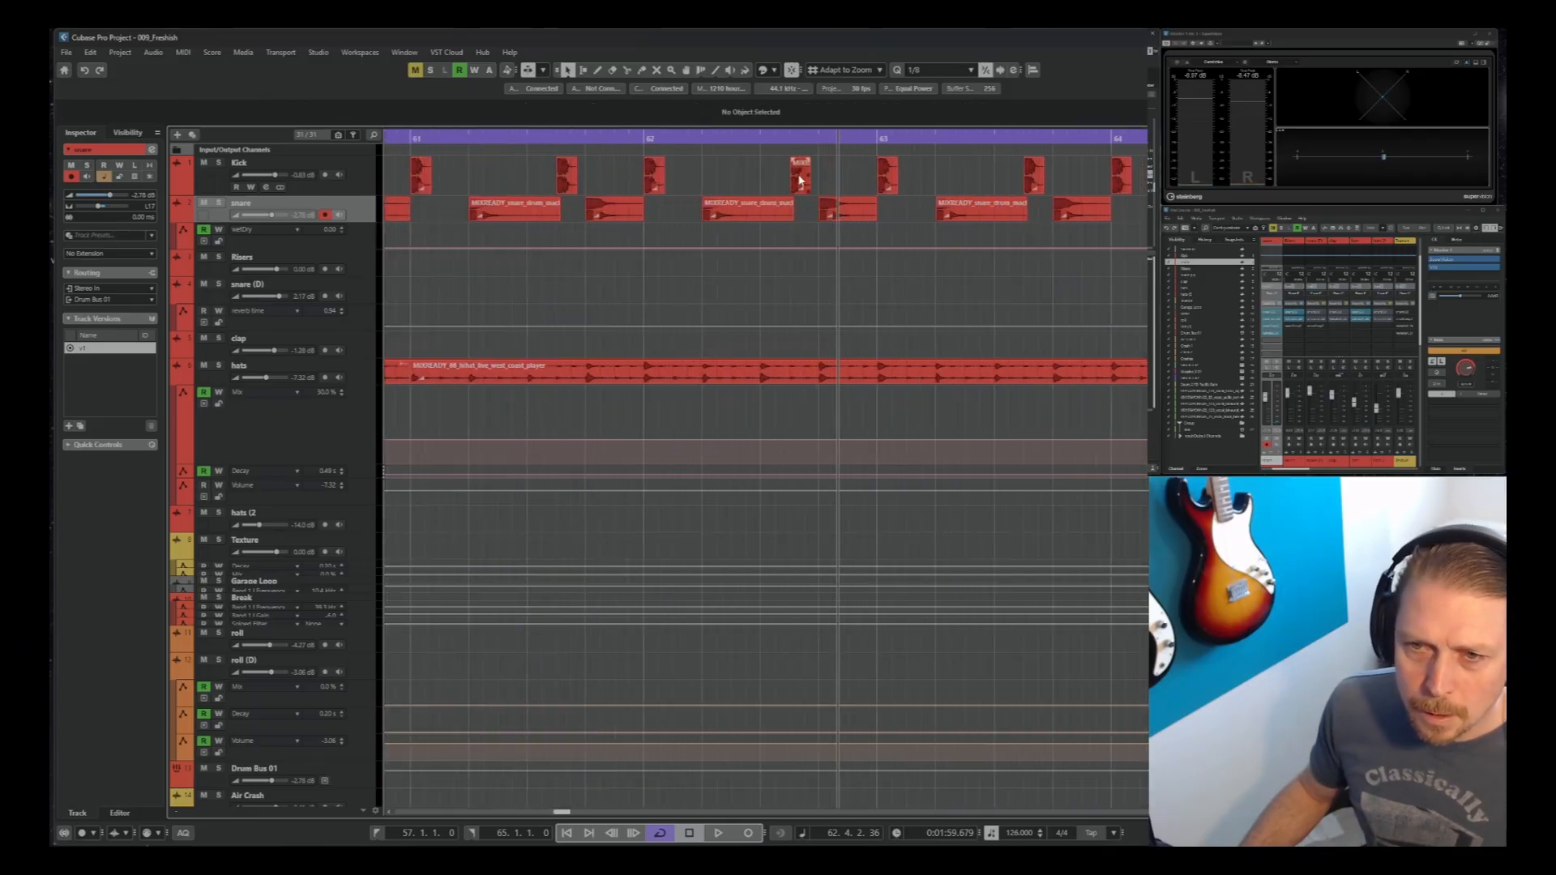
drag(799, 179, 855, 200)
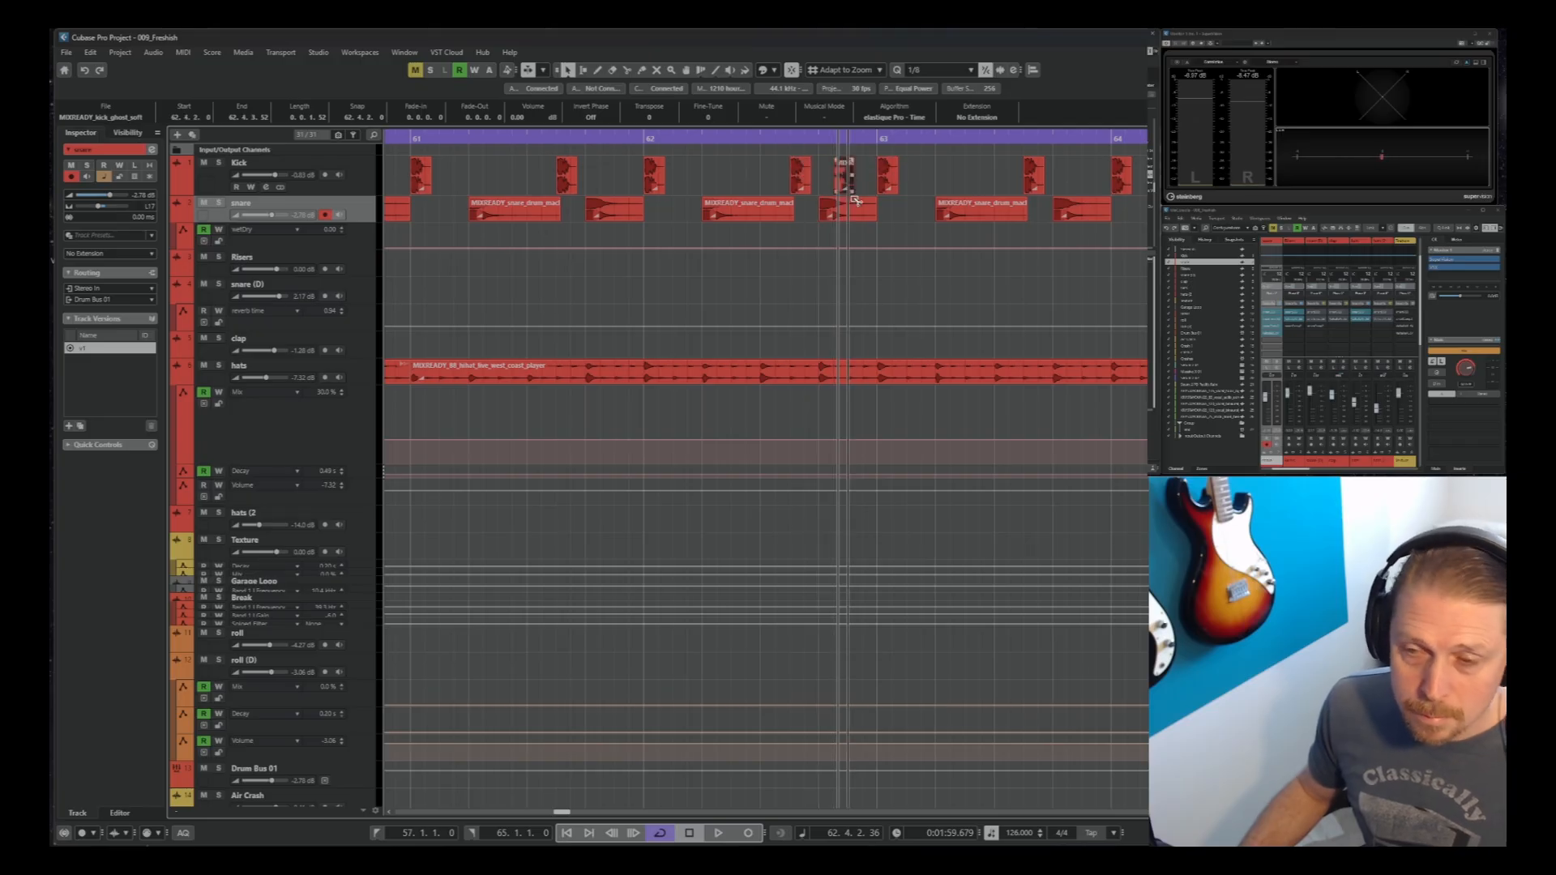
click(872, 274)
key(g)
key(g)
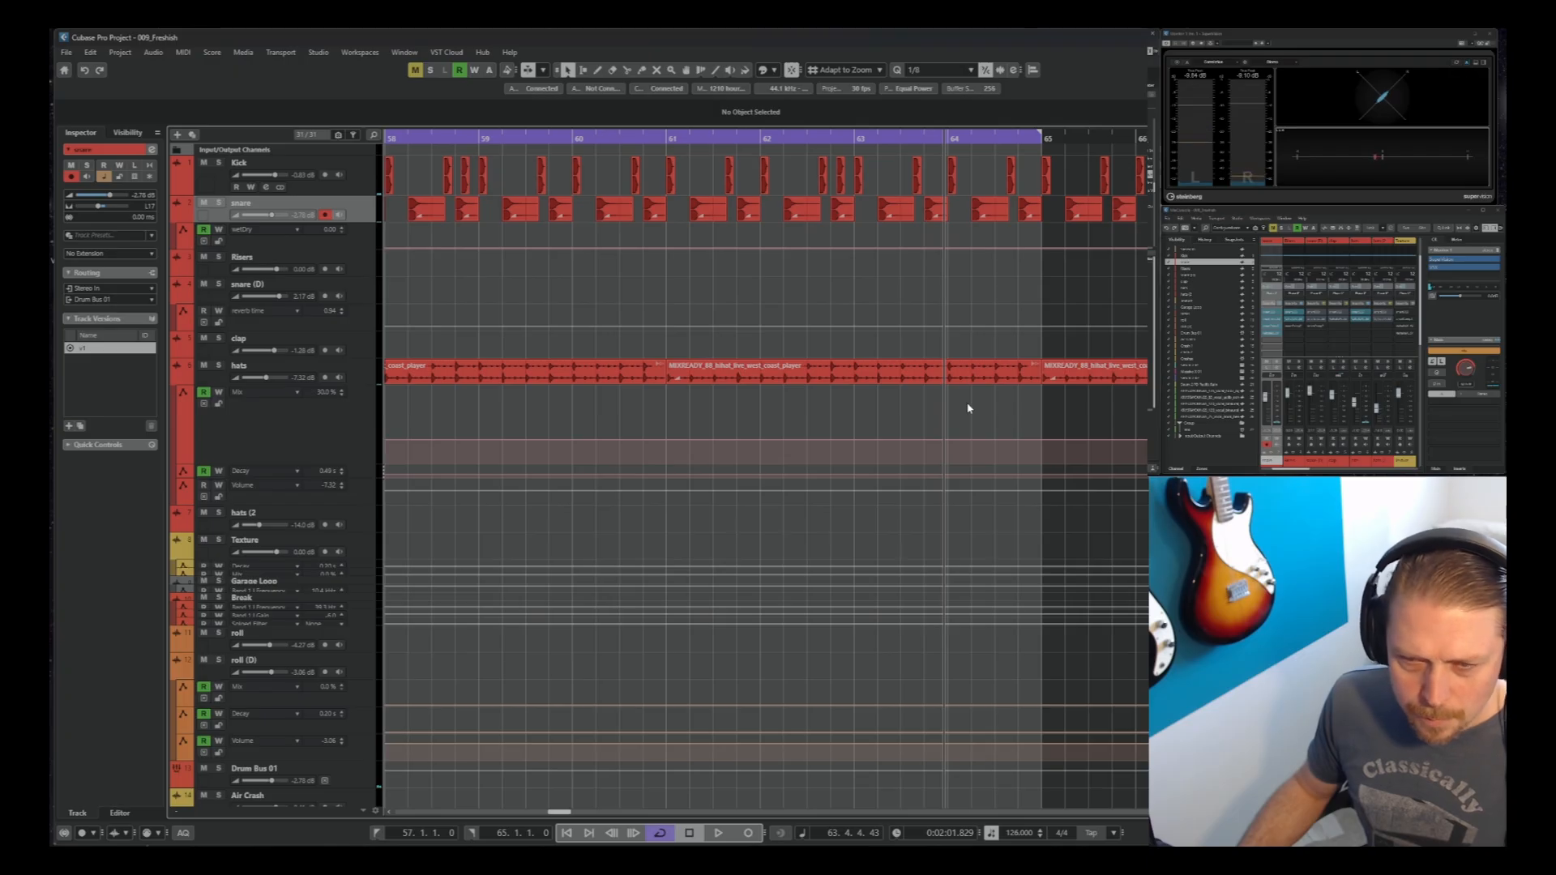
Add a Mix automation bump on the hats track between bars 64 and 65, peaking at about 67 at 64.3
click(373, 377)
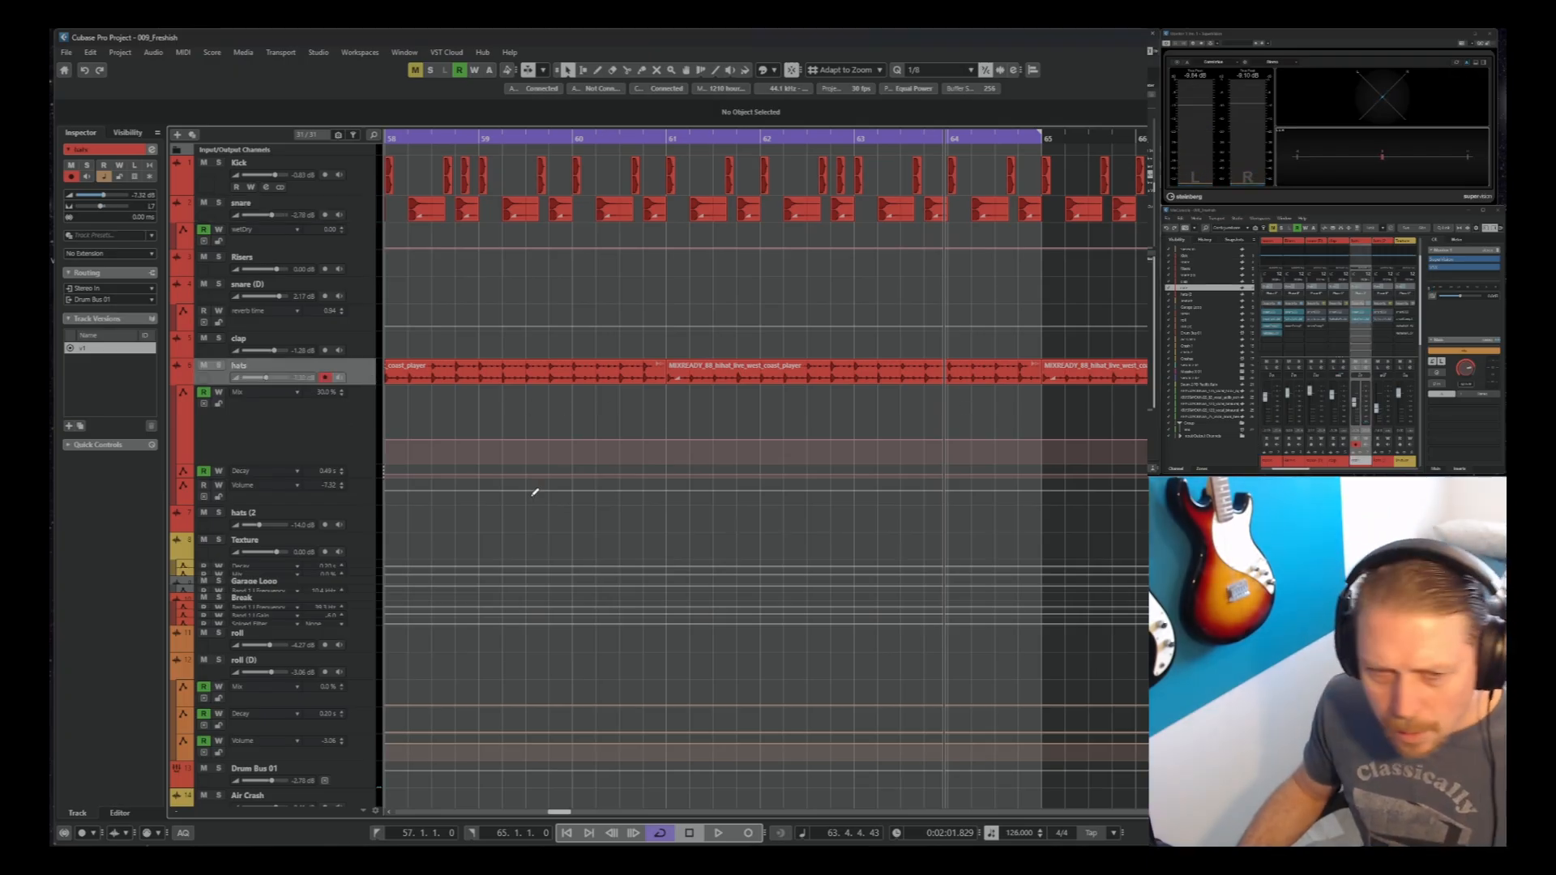
click(950, 442)
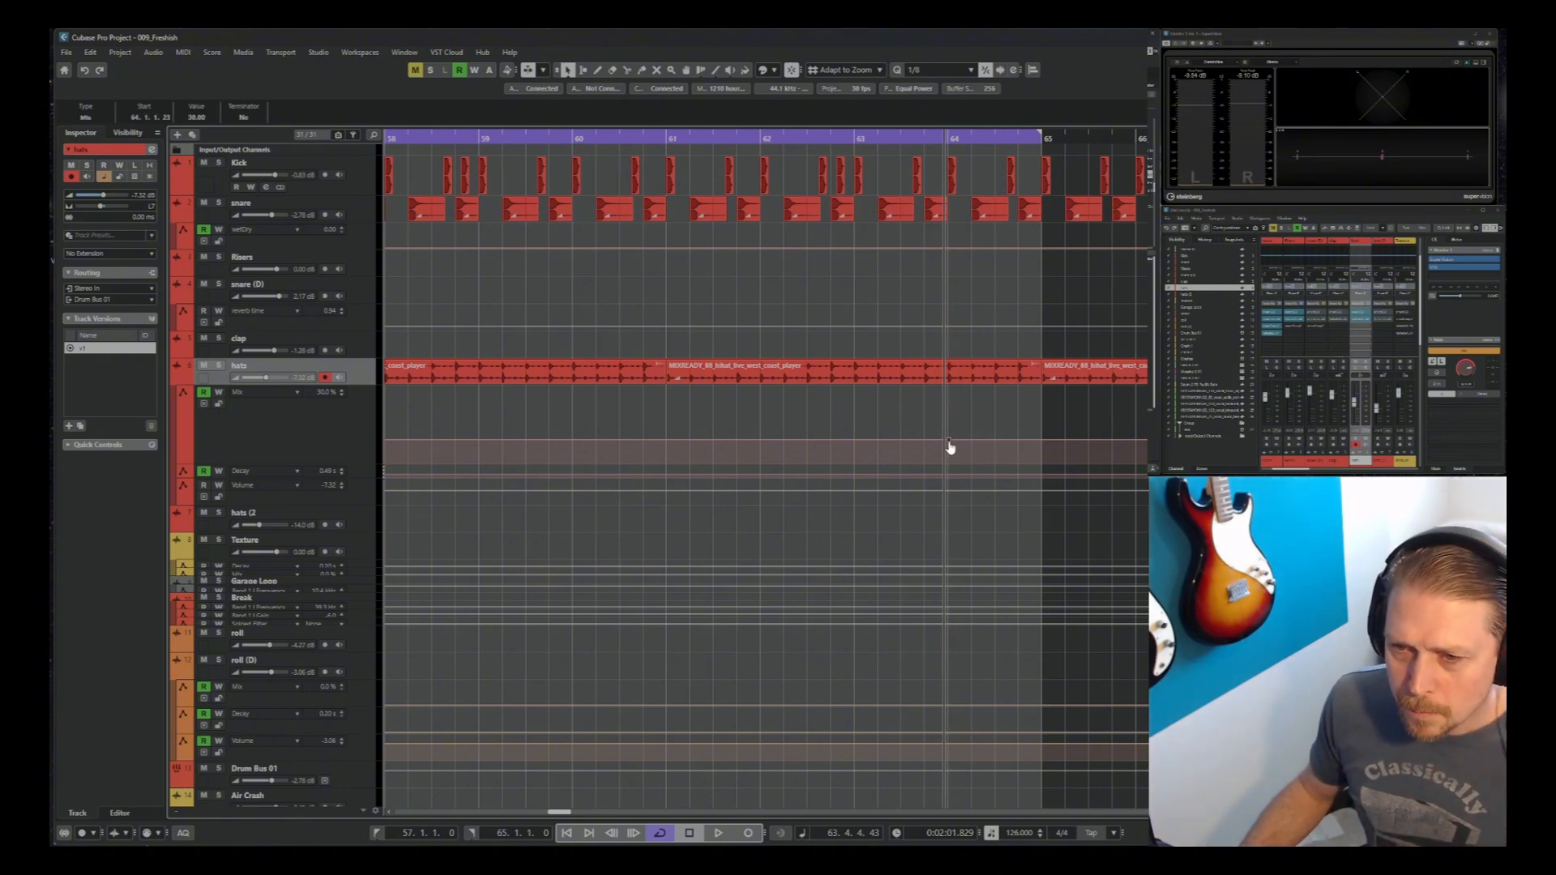
click(1043, 440)
drag(1002, 435, 997, 421)
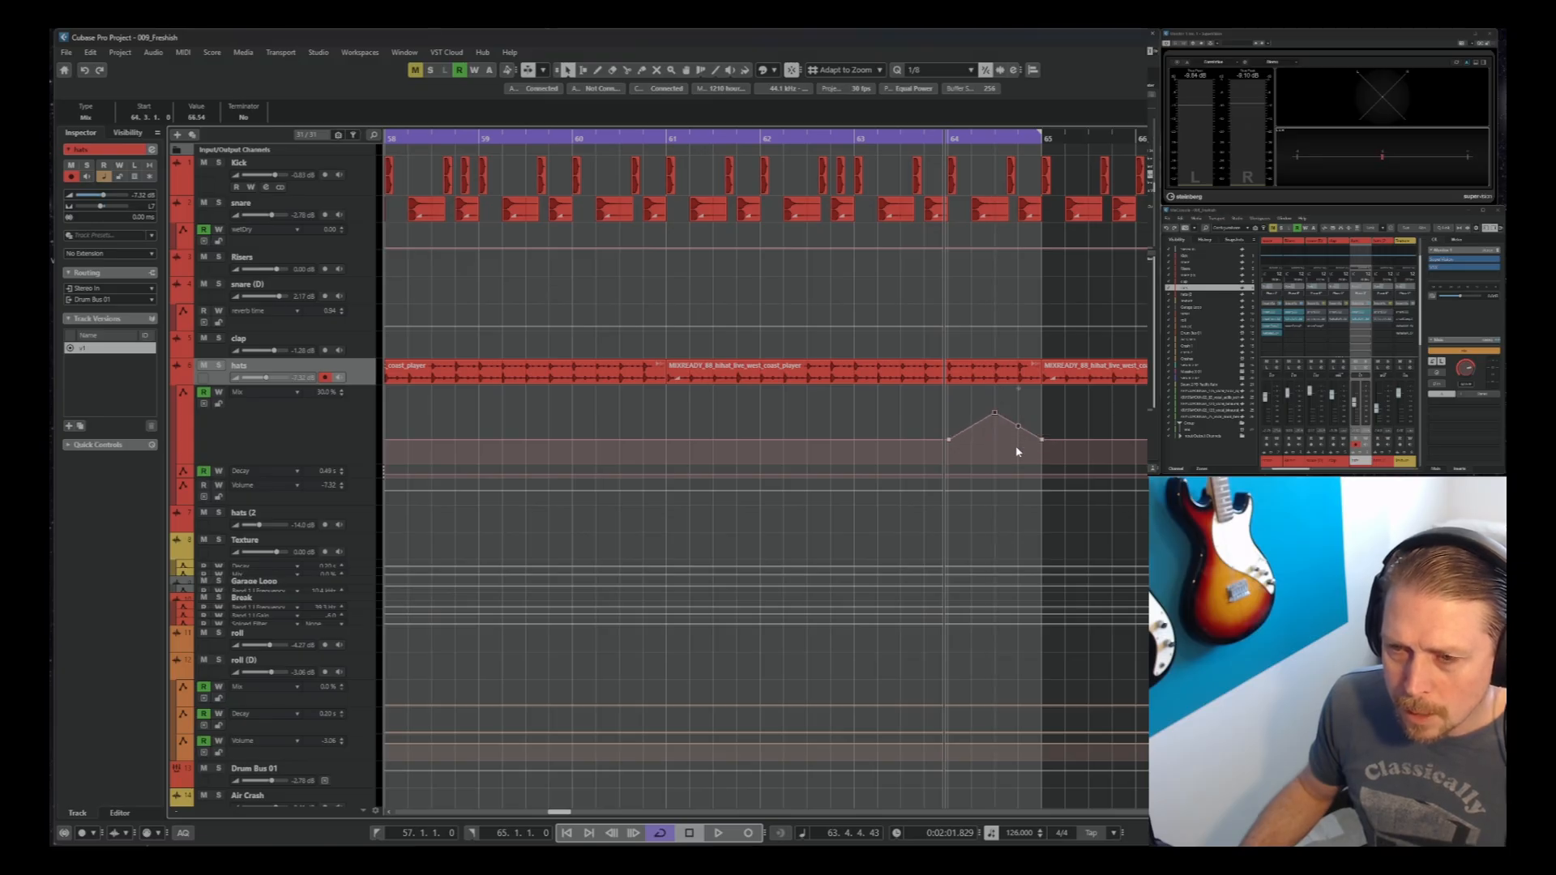
Play through bar 64 to check the Mix automation bump on the hats
key(space)
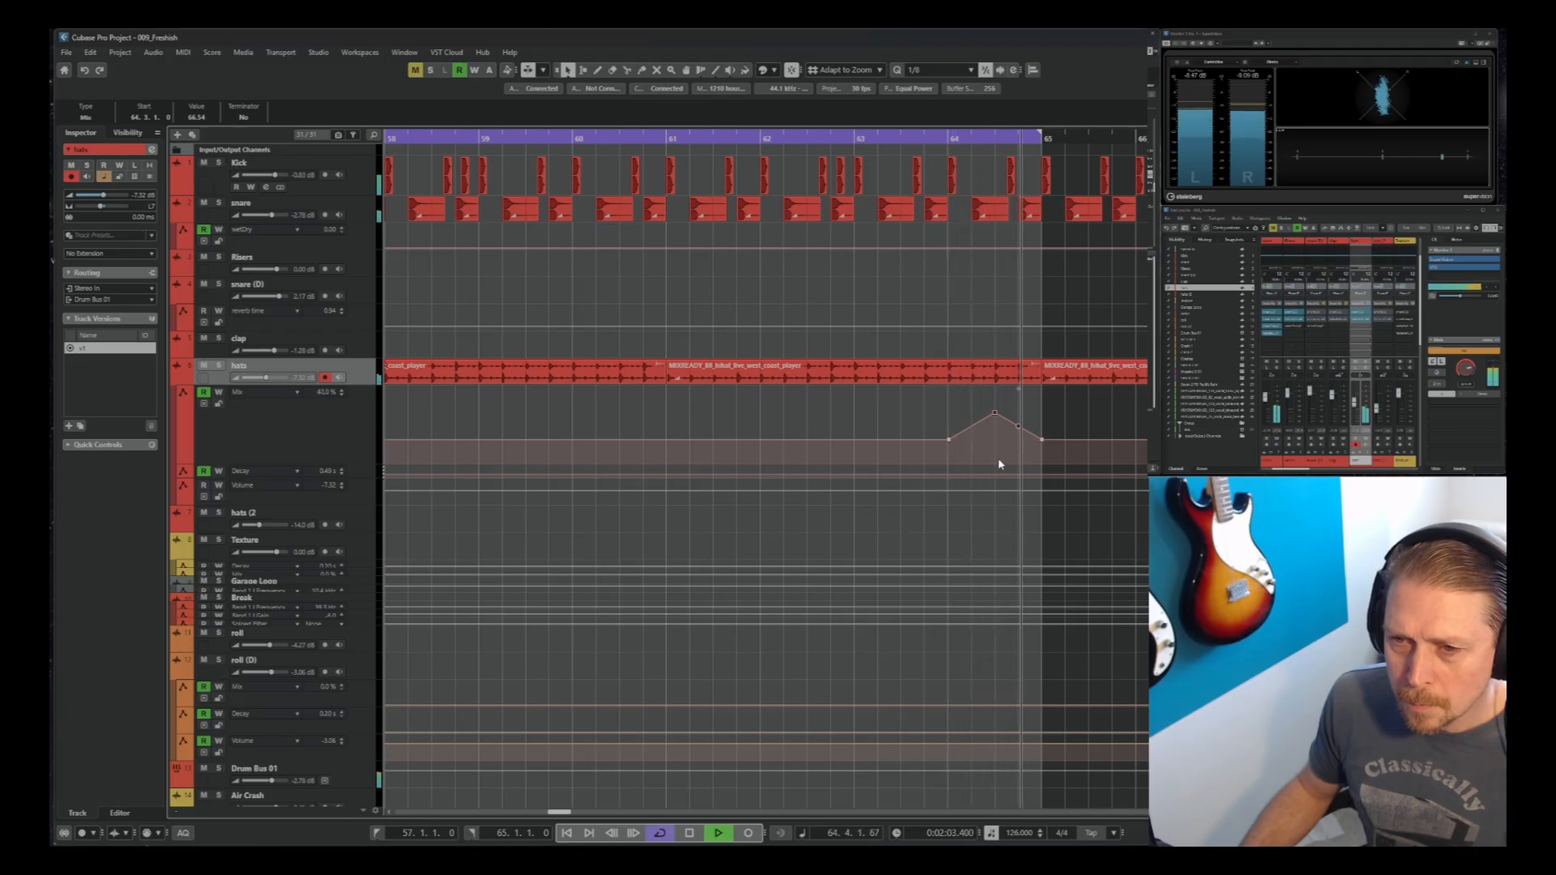
click(972, 417)
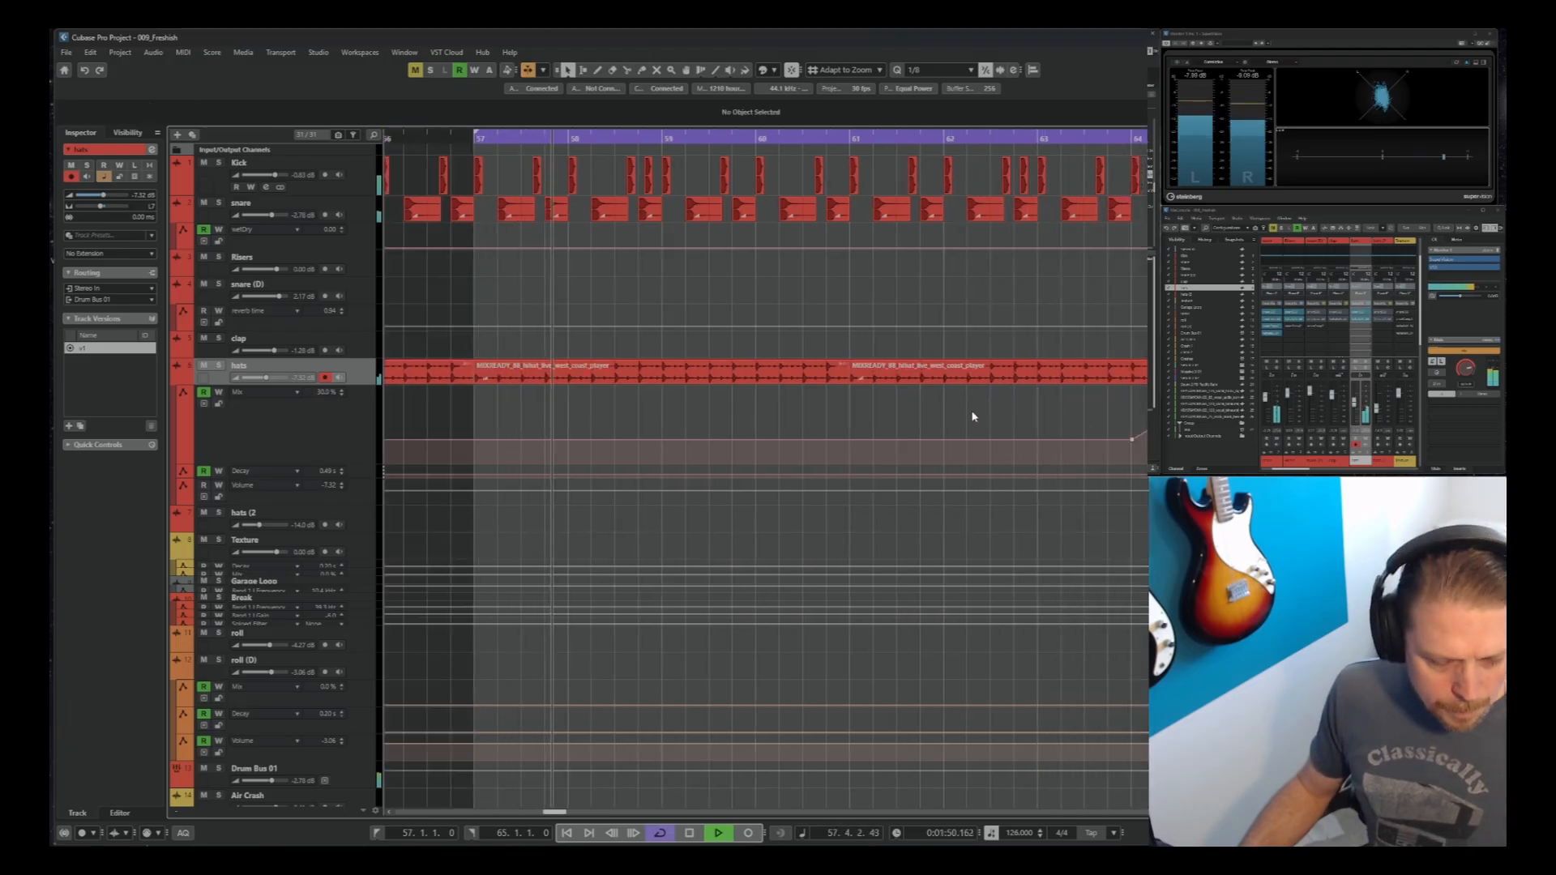
key(space)
Copy the group of opening crash hits further along the arrangement, placing the Air Crash hit at bar 97
key(g)
key(g)
key(g)
key(g)
key(g)
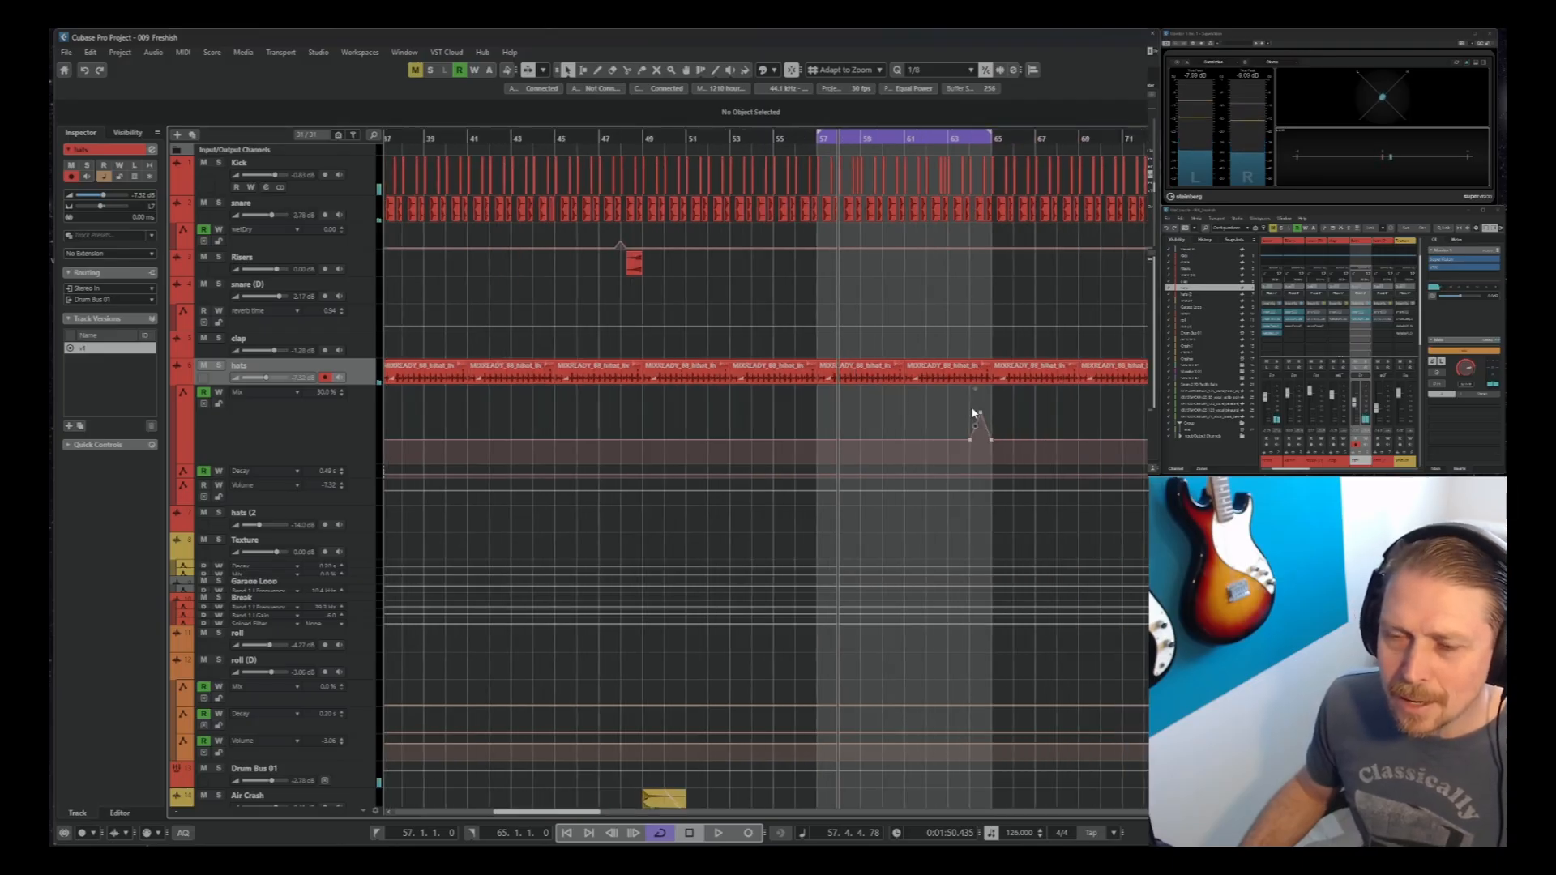
scroll(973, 410, down, 5)
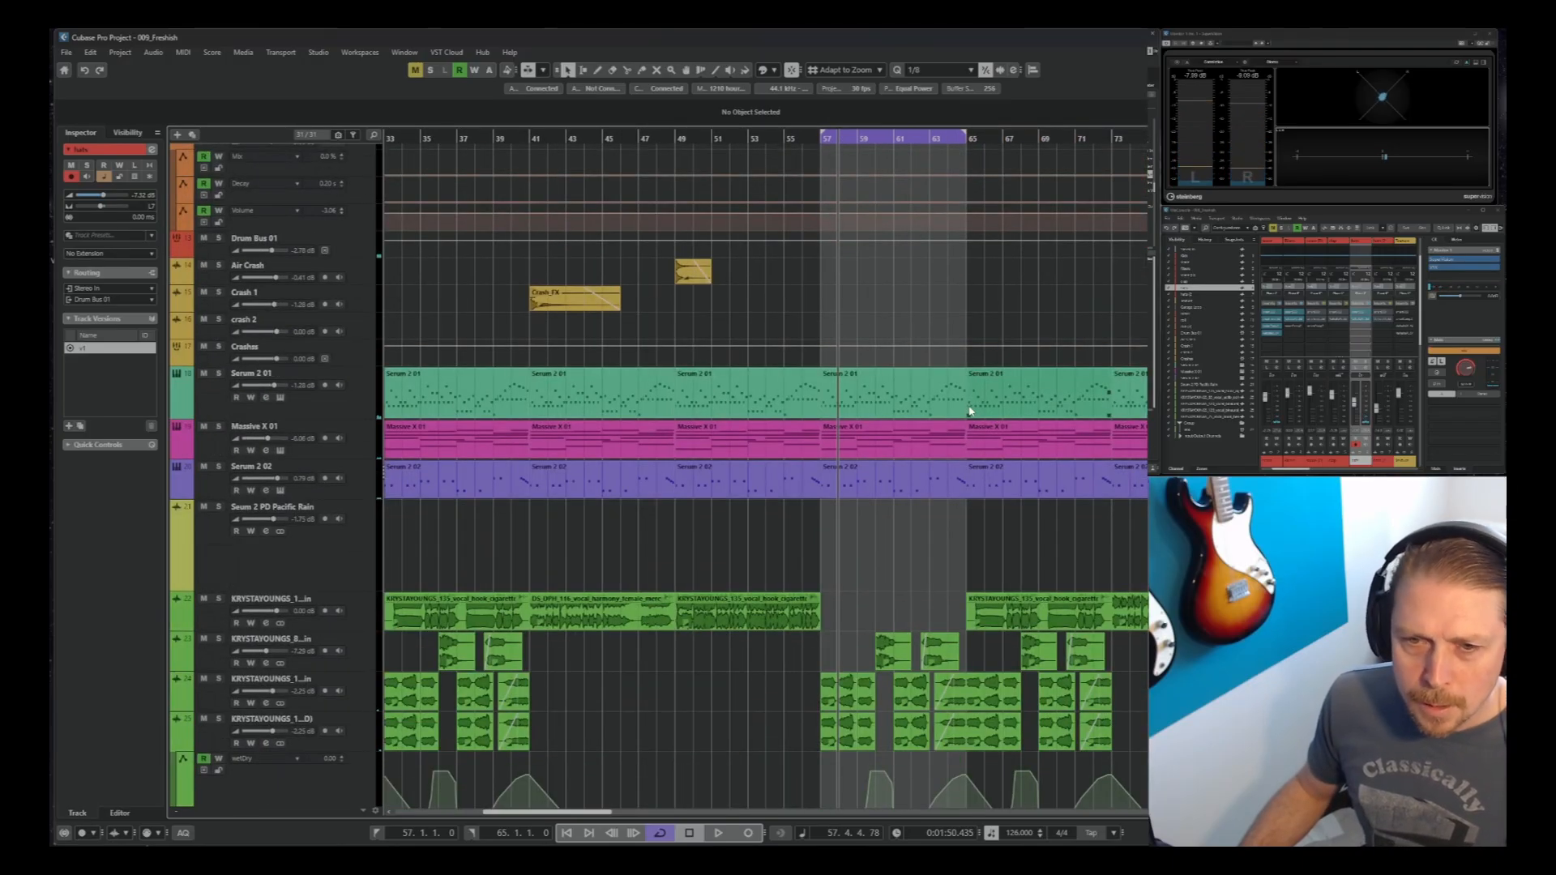
key(g)
key(g)
key(g)
key(g)
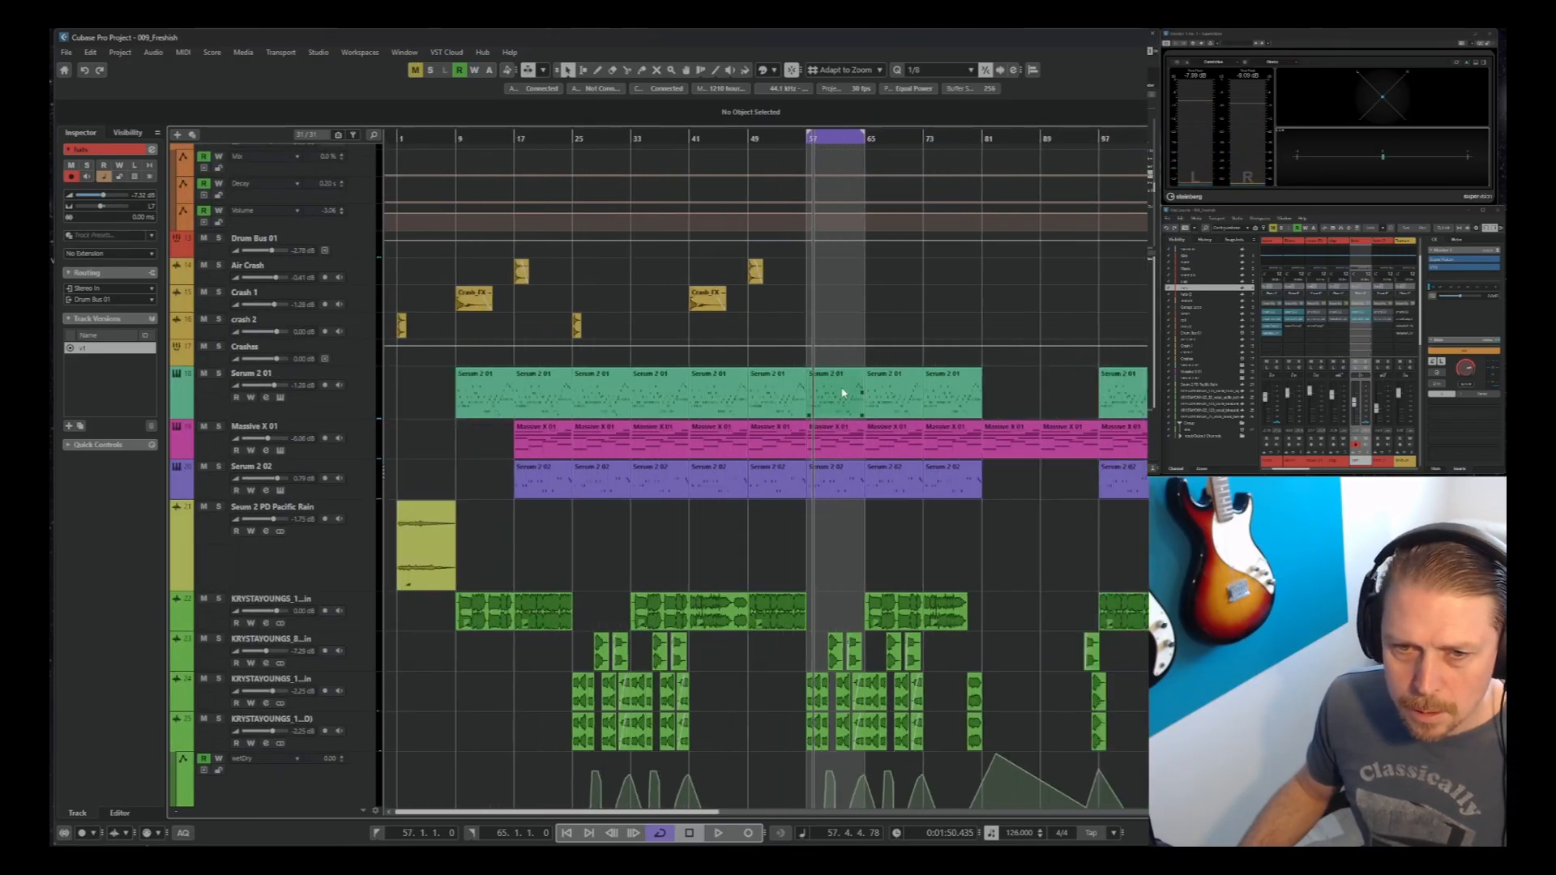
scroll(837, 327, up, 3)
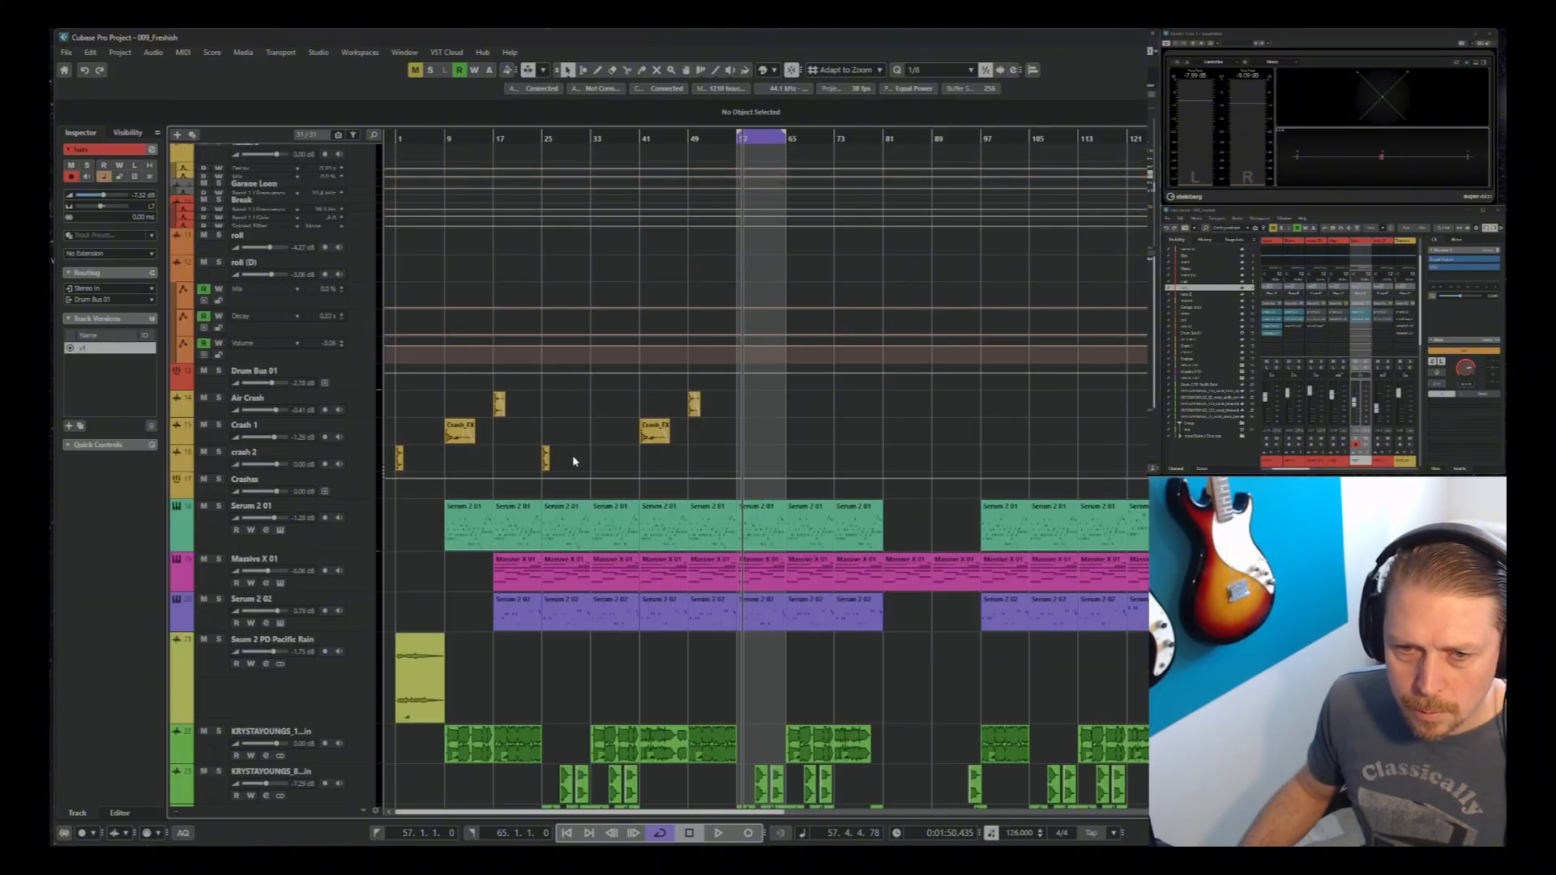
click(590, 423)
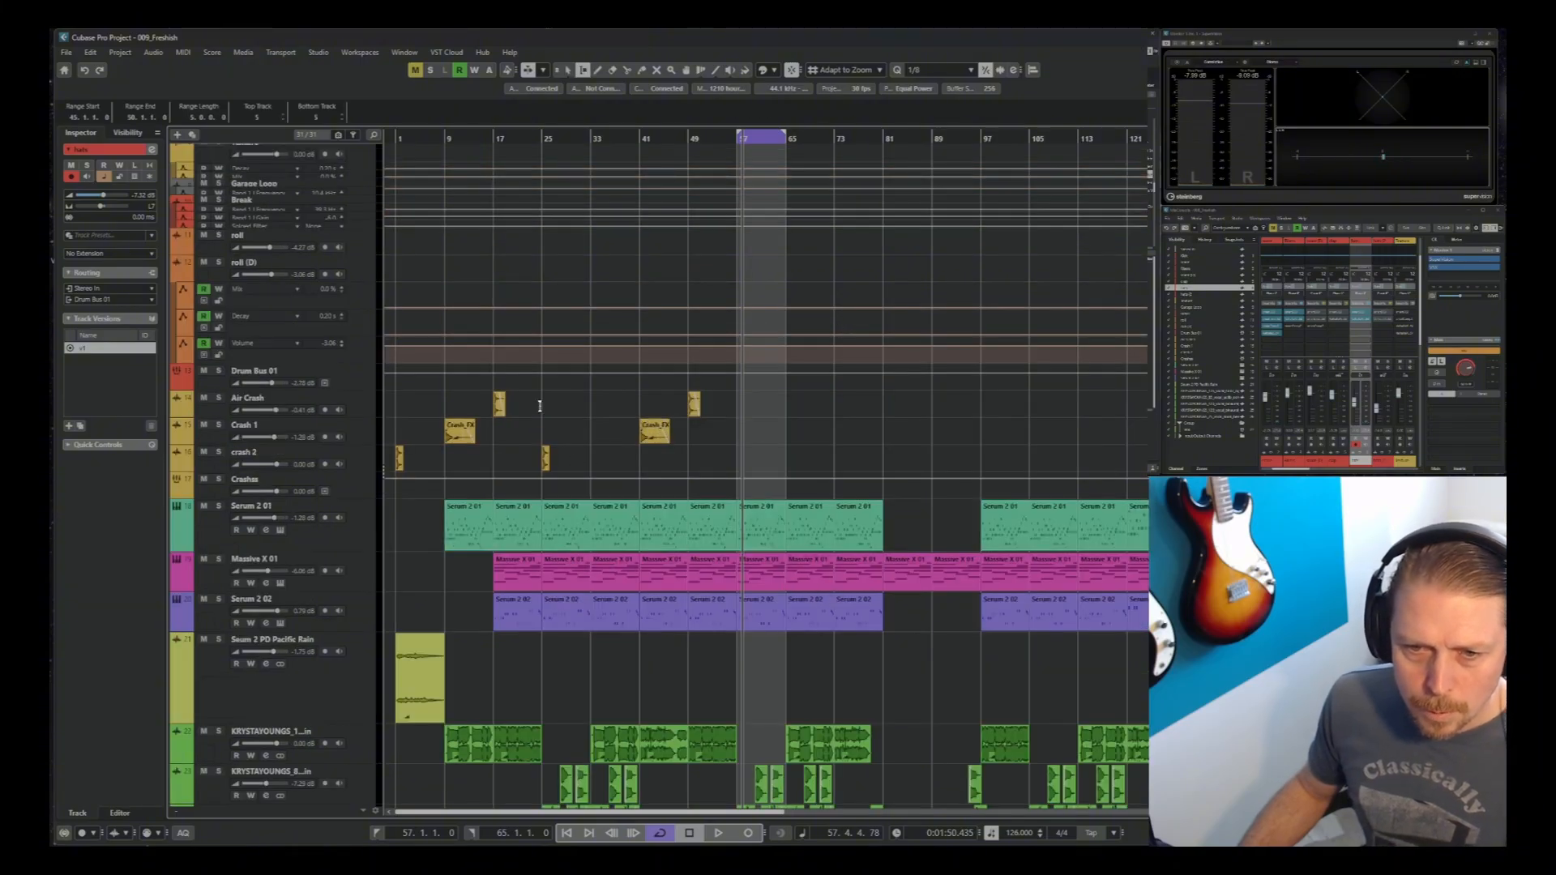
drag(509, 411, 414, 453)
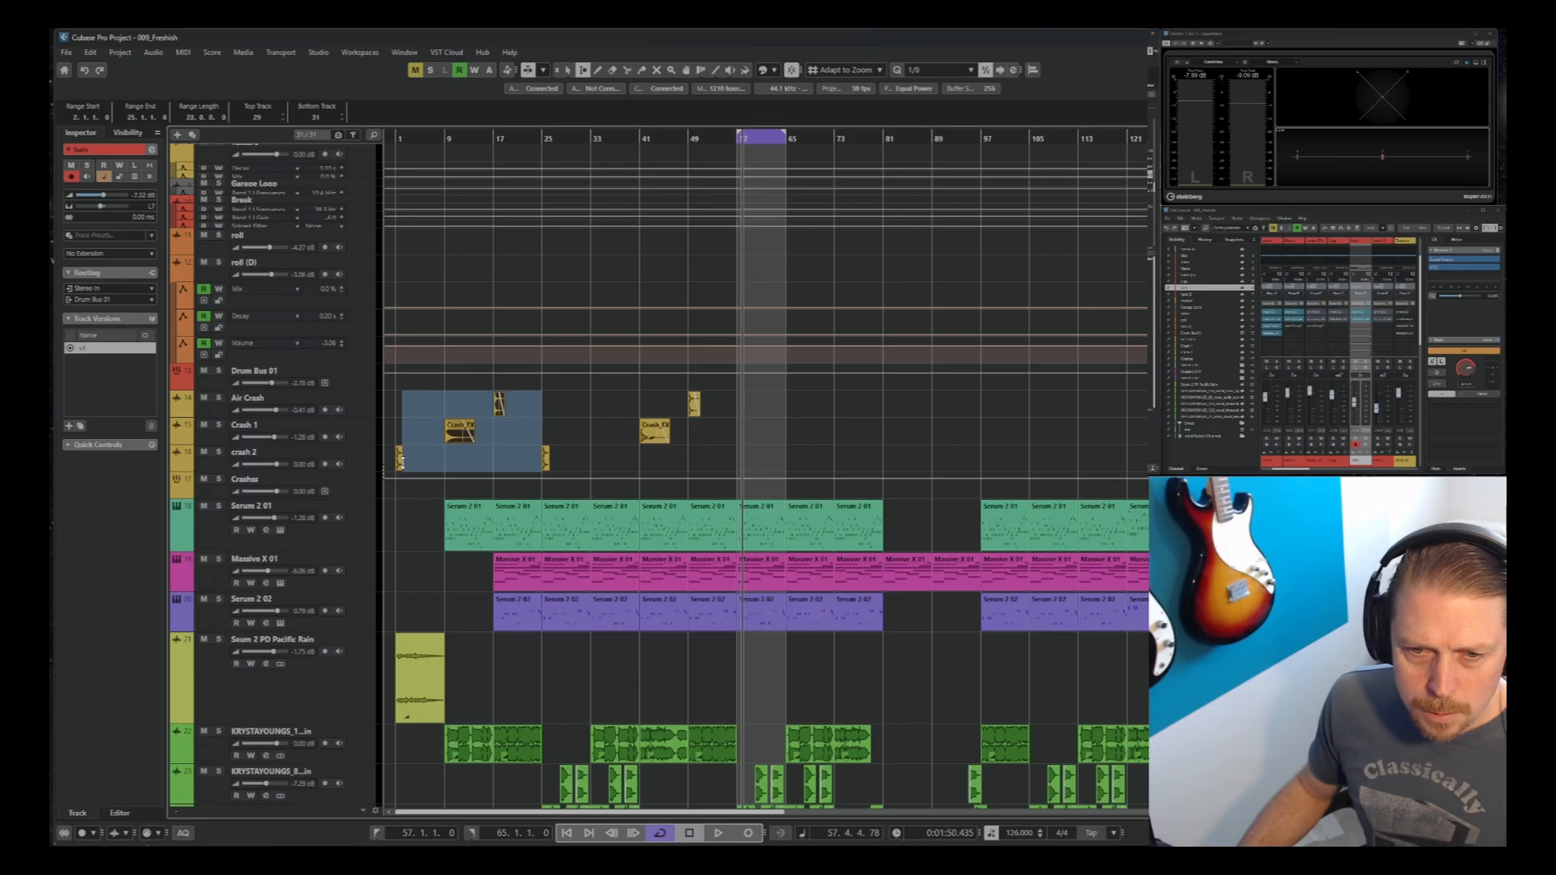
key(1)
Move the playback position to bar 81 and set the quantize grid to 1/8 Triplet
scroll(837, 435, up, 9)
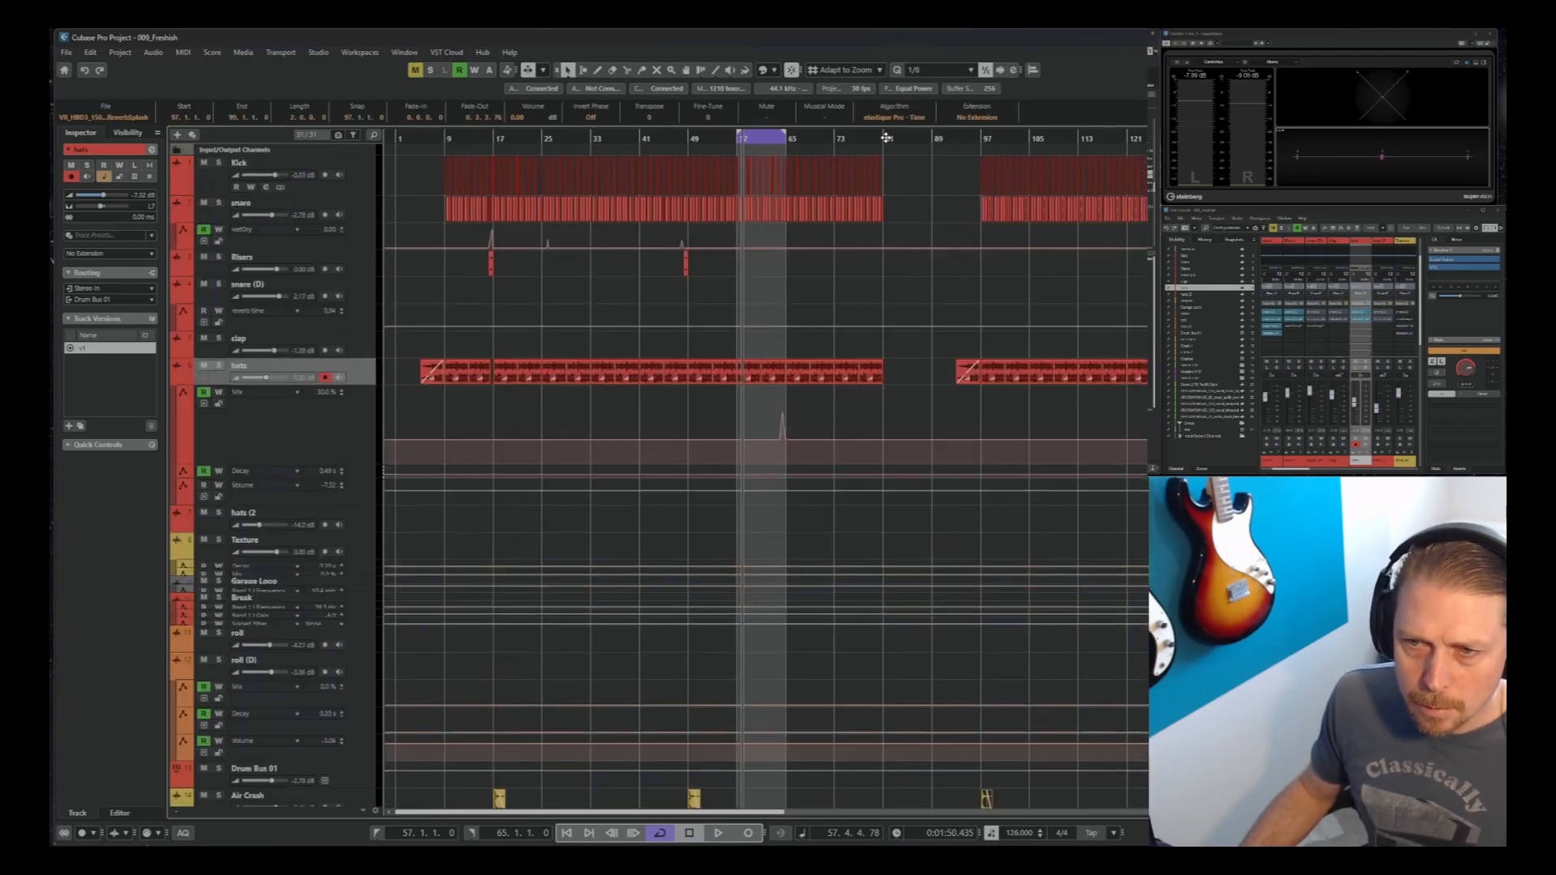
drag(887, 137, 750, 185)
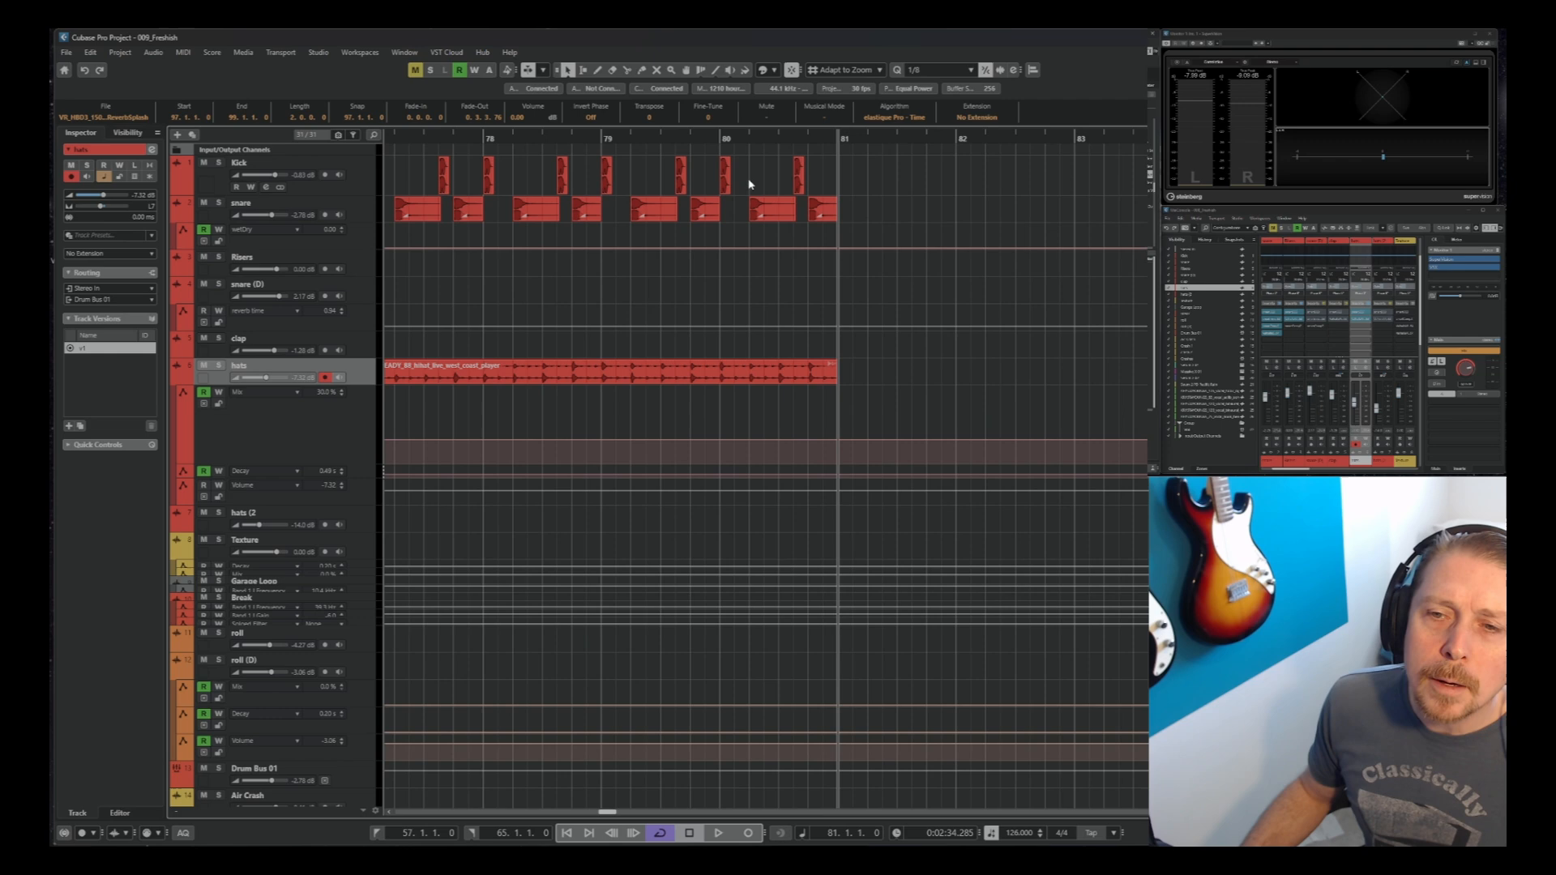
click(921, 72)
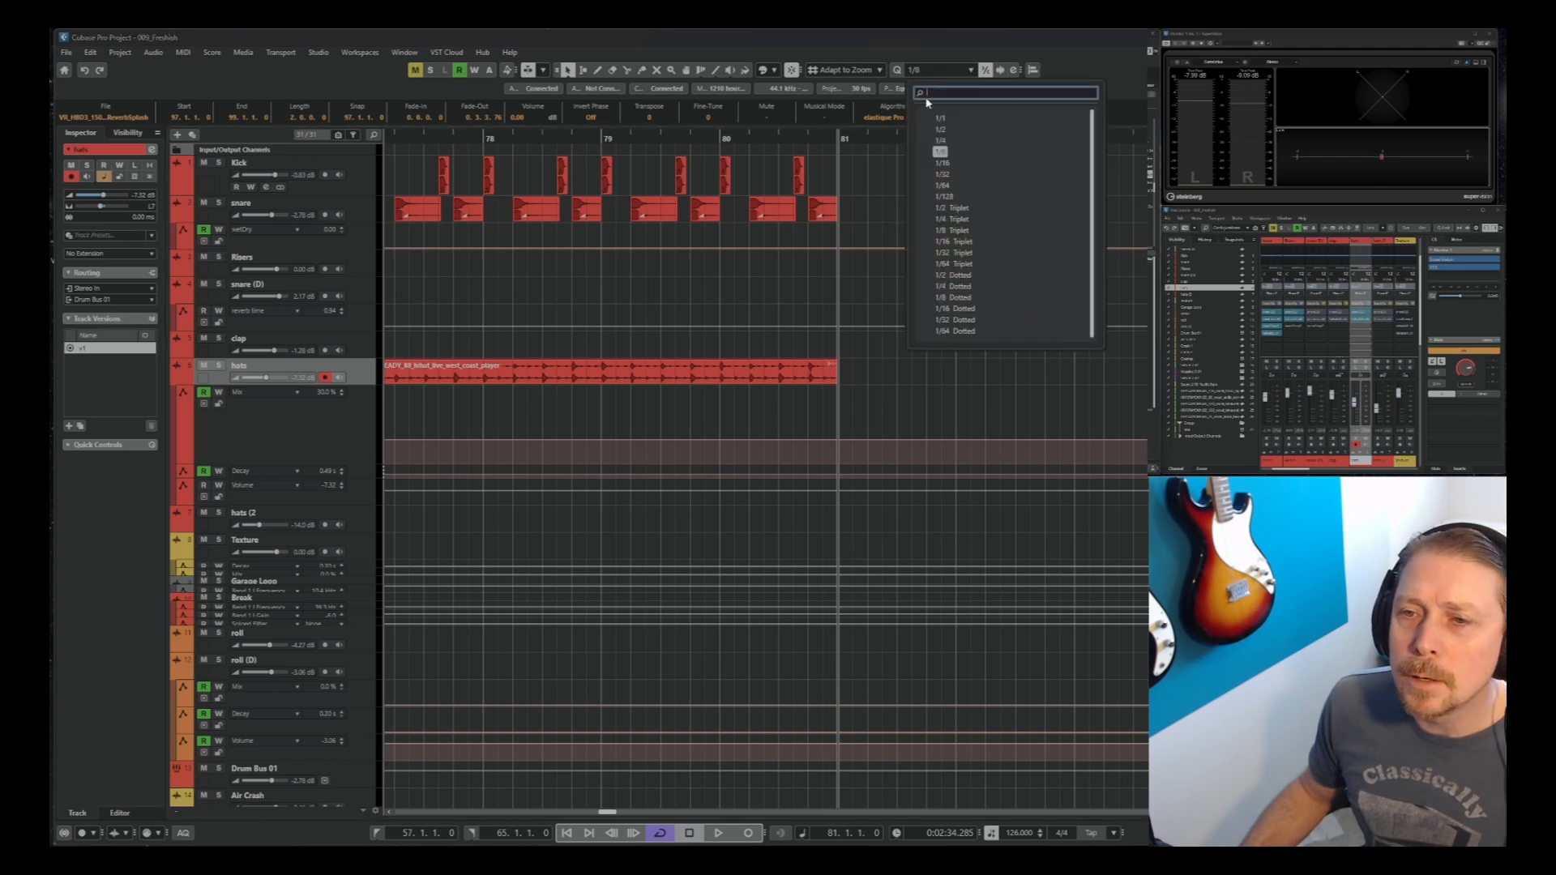
click(960, 232)
key(h)
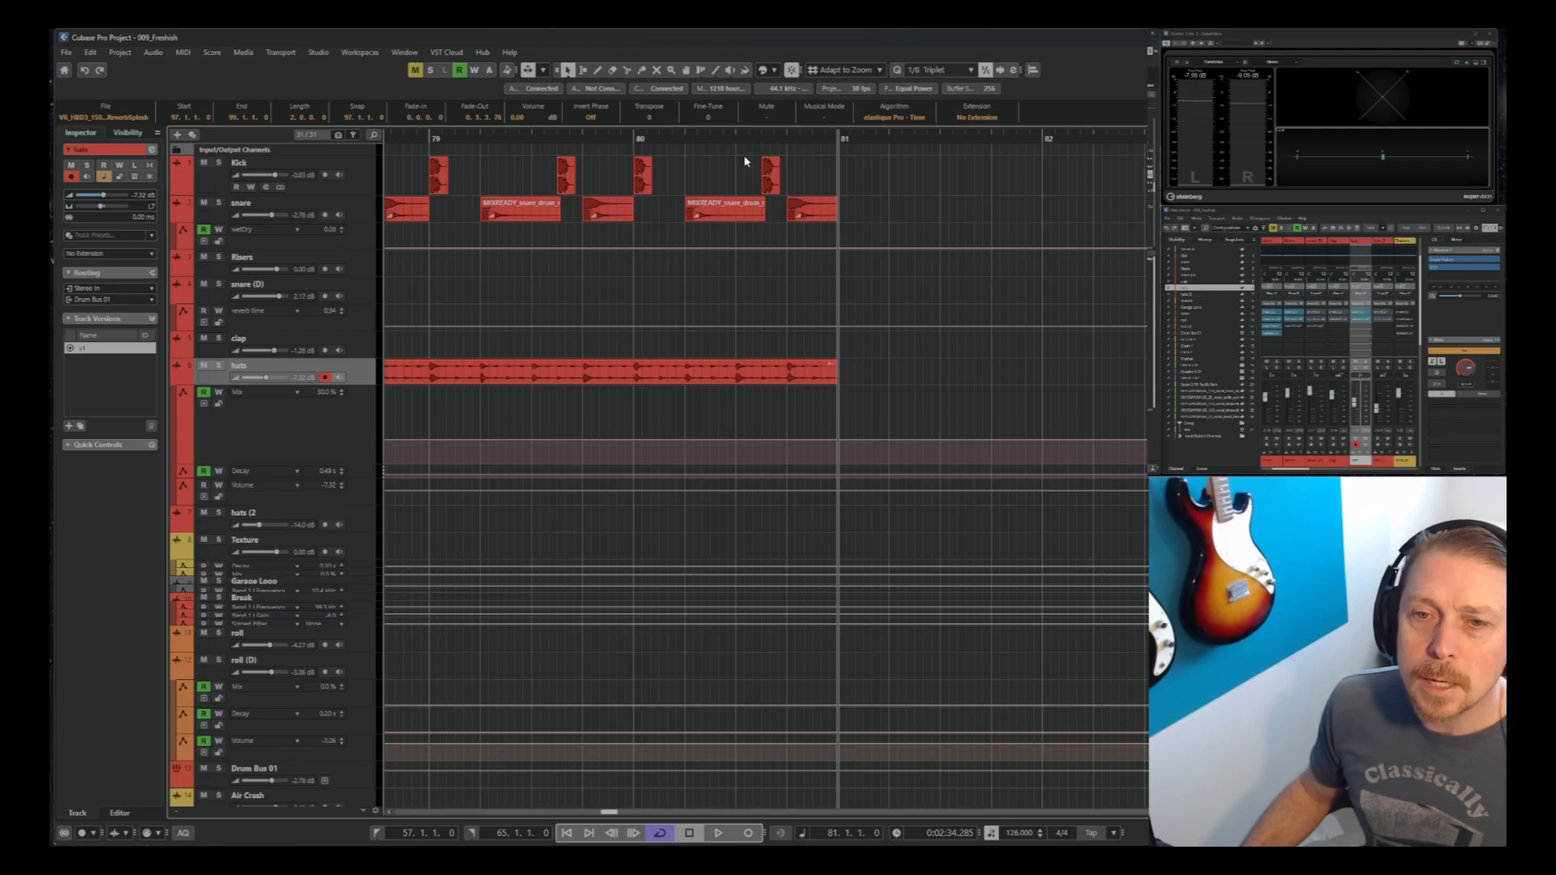
Copy the last kick hit three times at 1/8-triplet spacing up to bar 81, and set the quantize grid to 1/8
click(771, 178)
drag(772, 180, 845, 180)
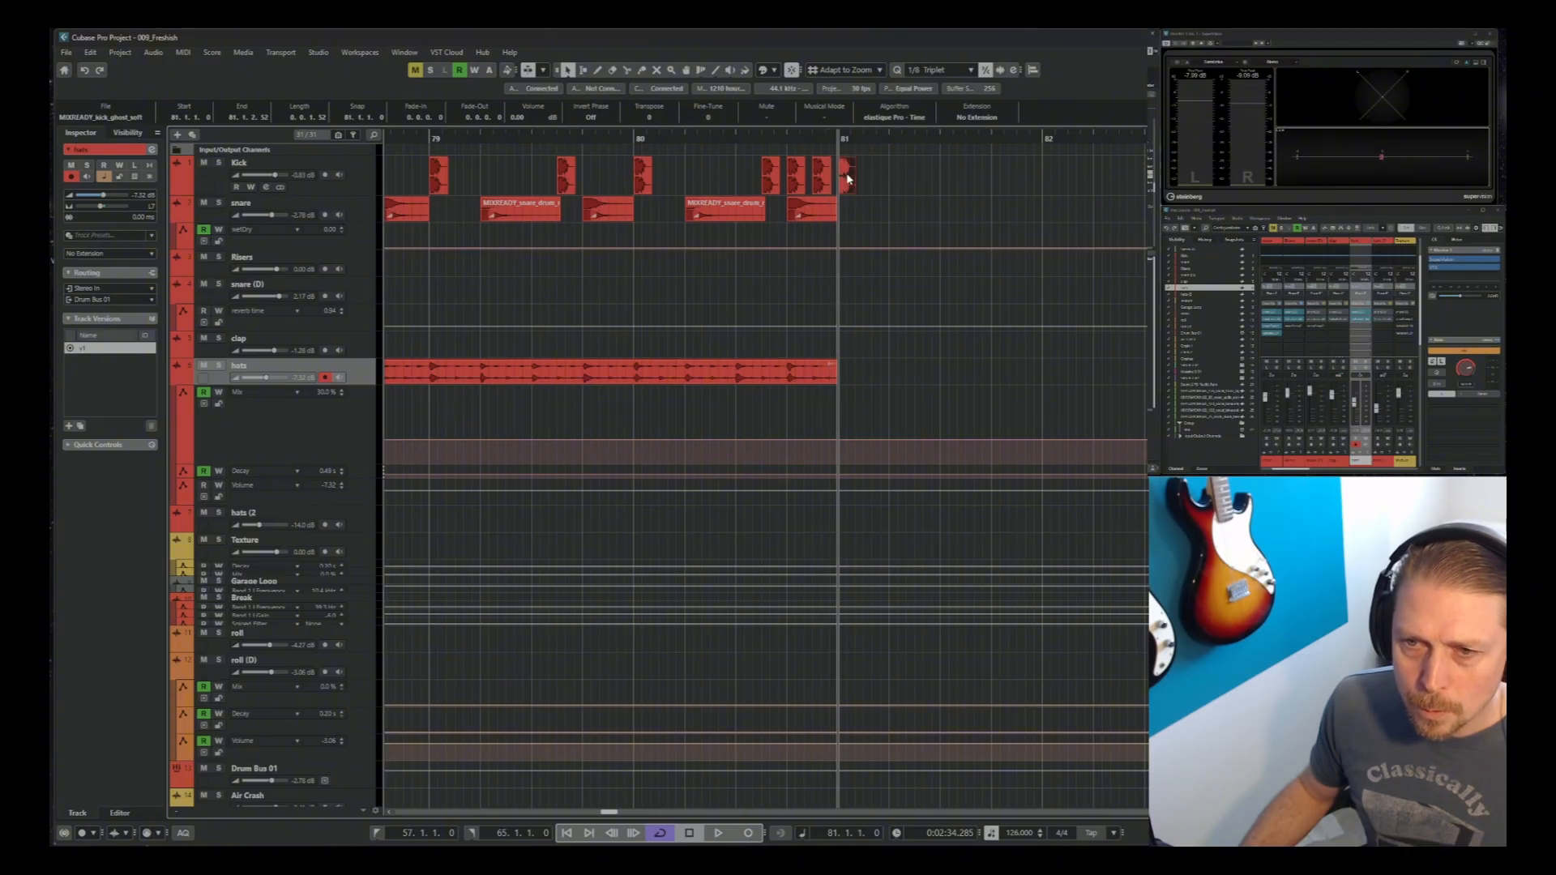
click(933, 71)
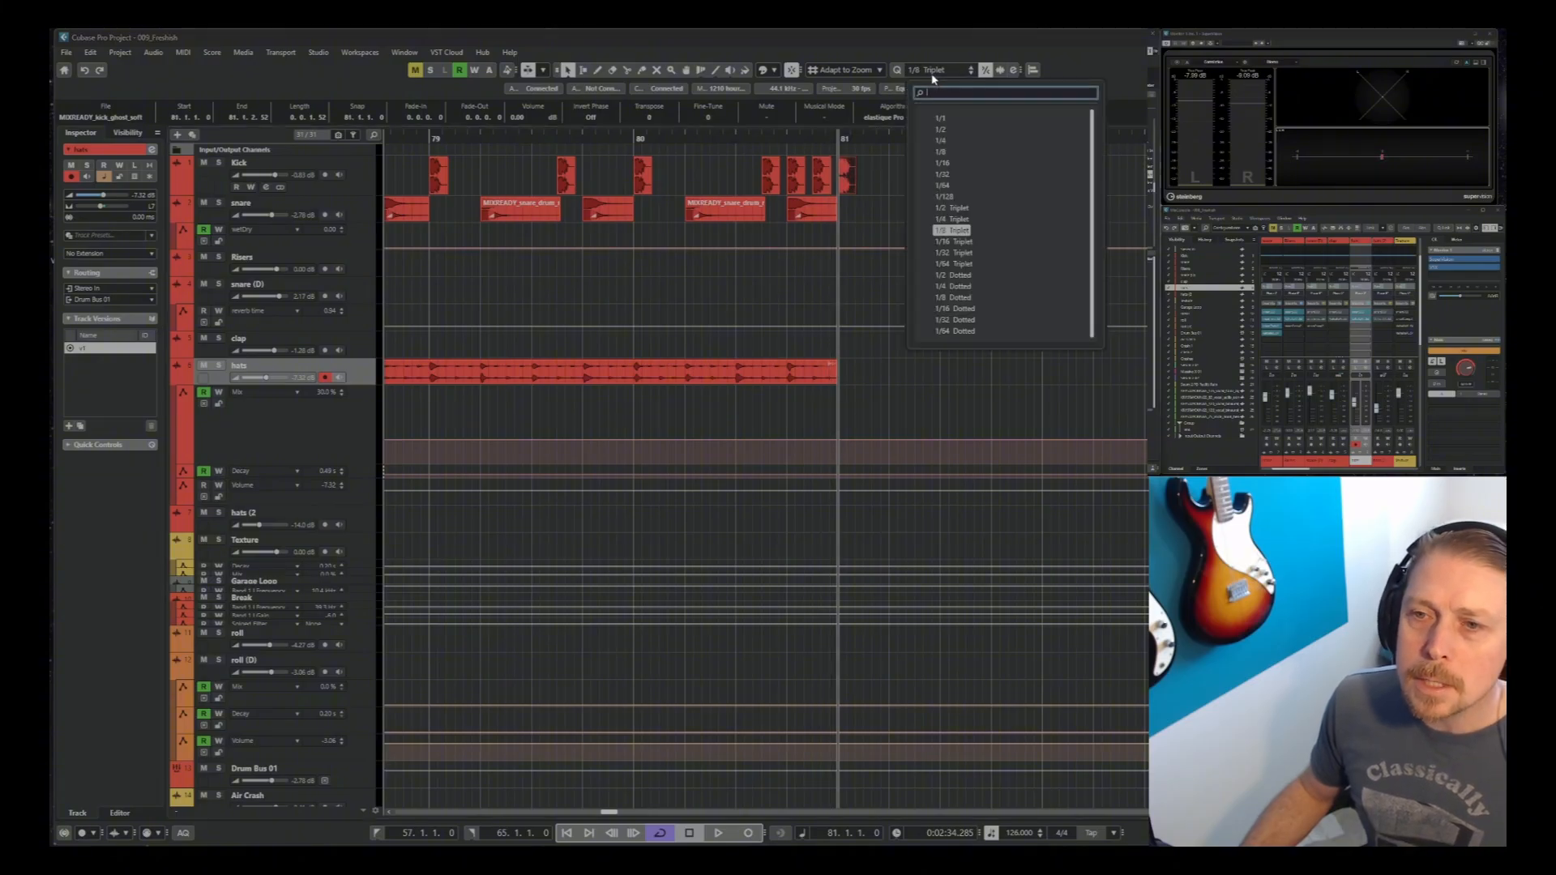
click(945, 152)
Play the fill from bar 79 and add a hats Mix automation bump peaking at about 82 at bar 81
click(428, 140)
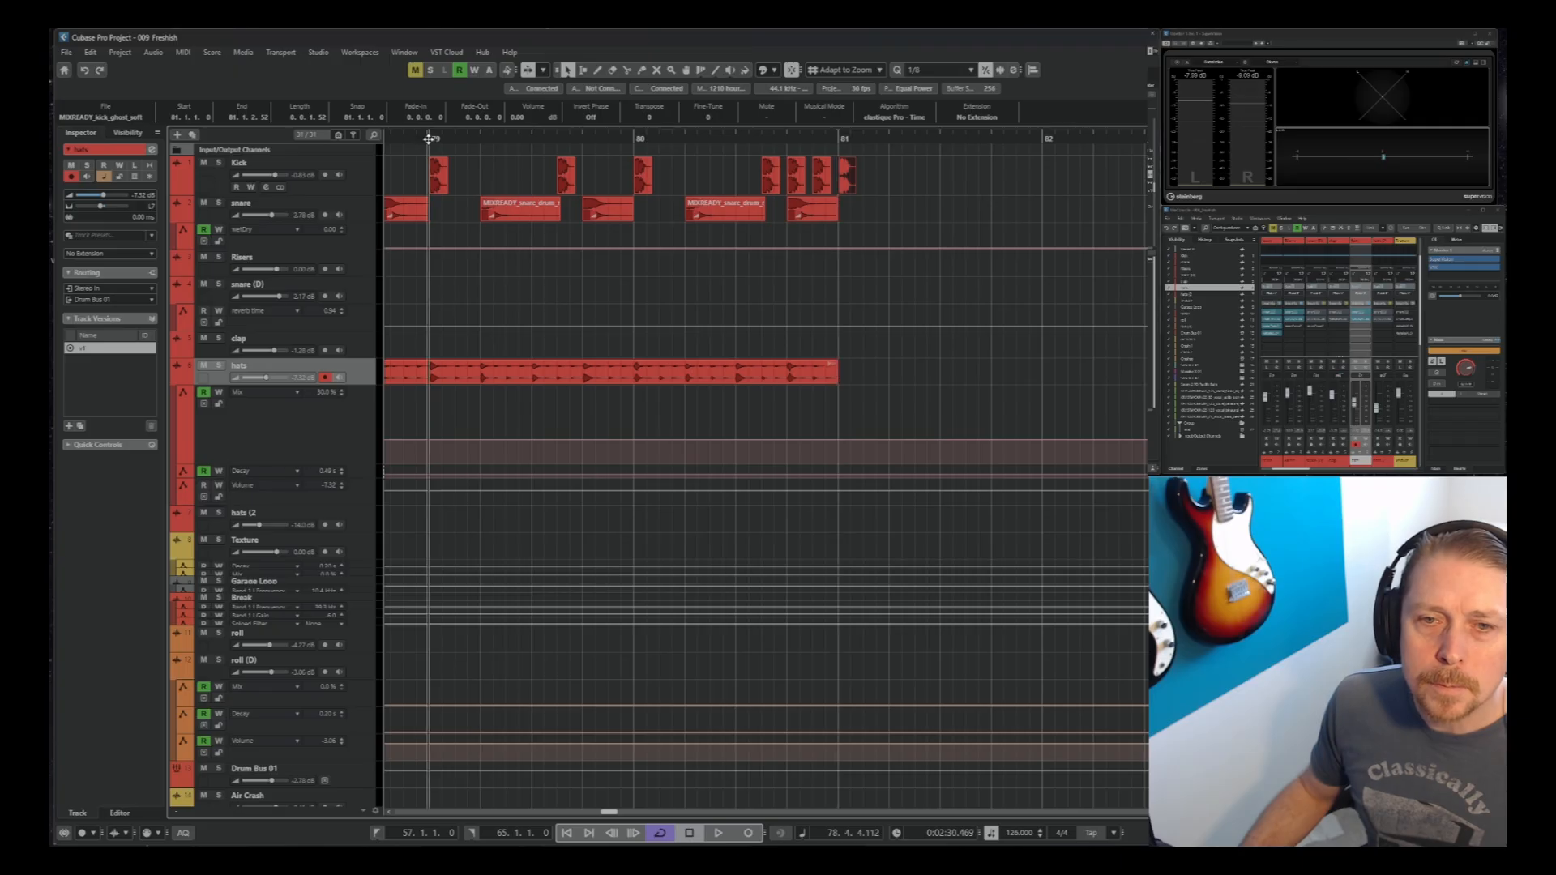
key(space)
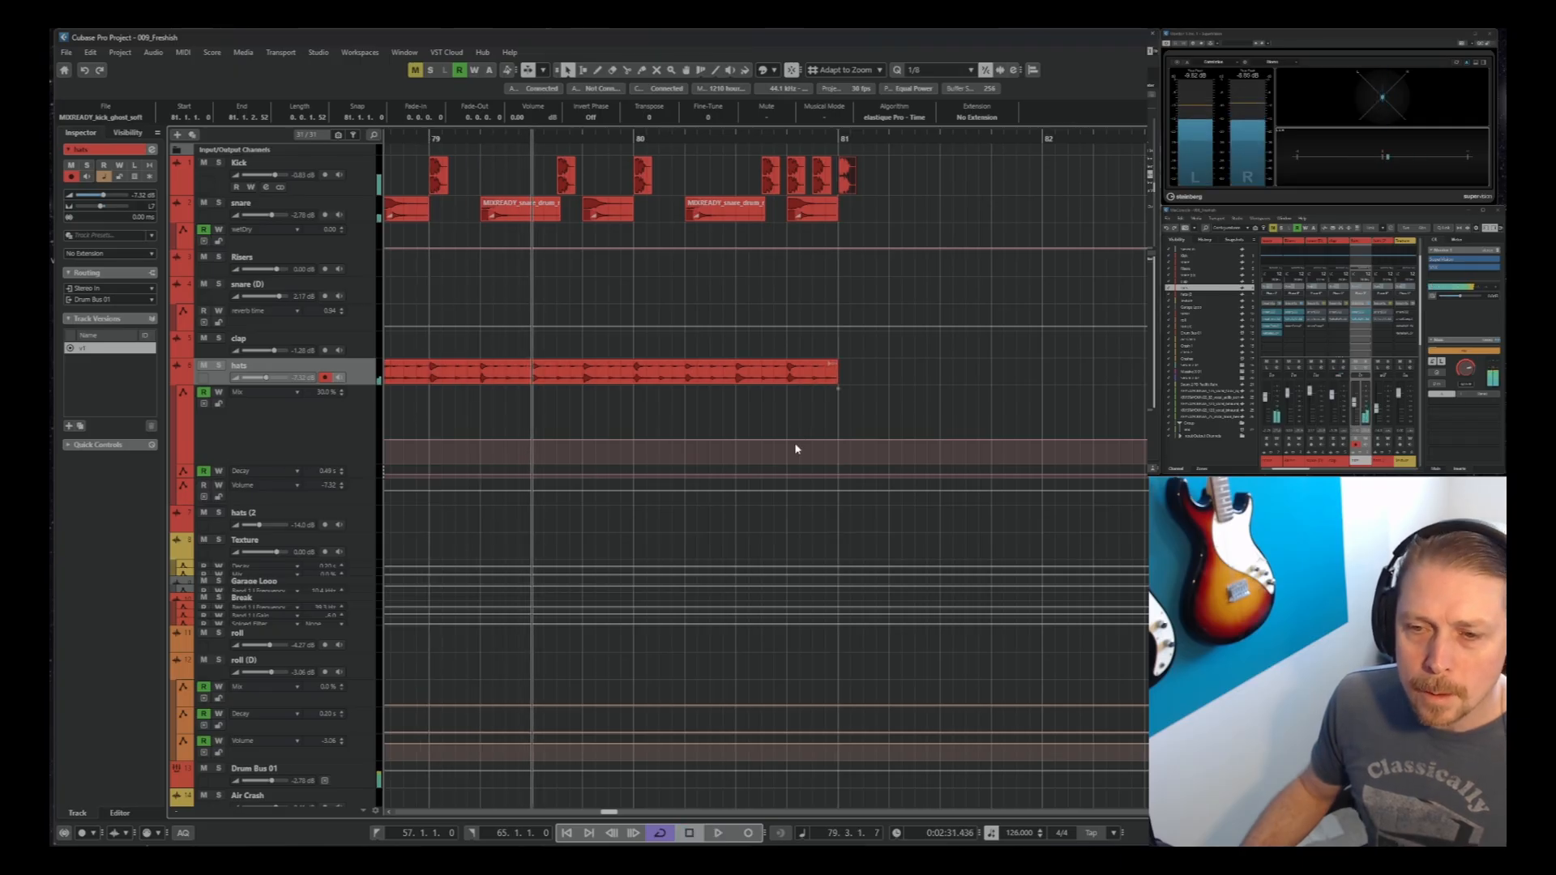
click(787, 439)
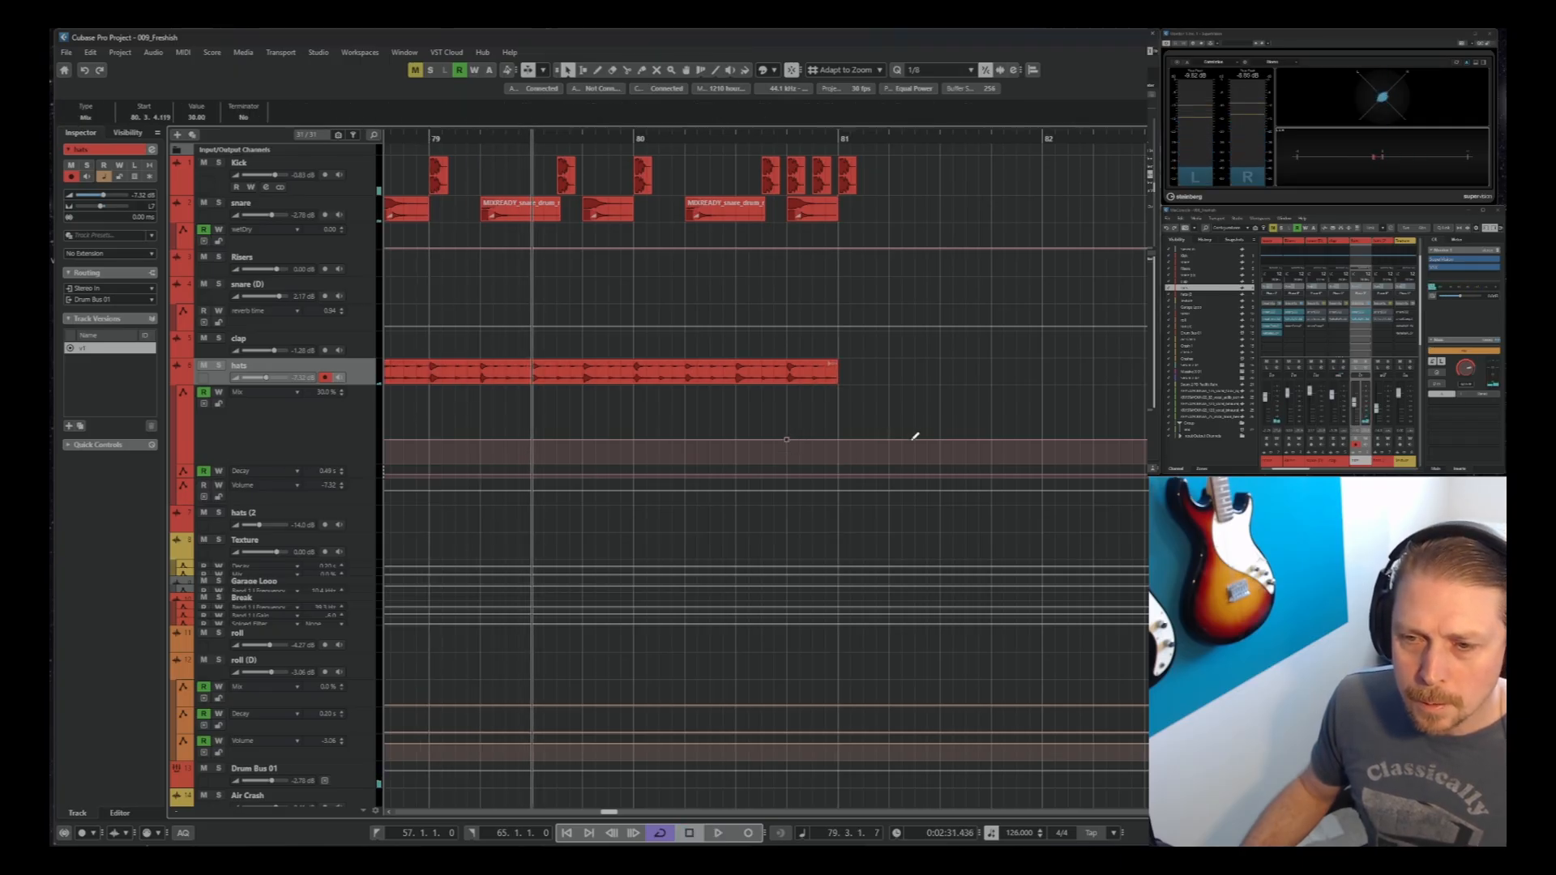
click(941, 440)
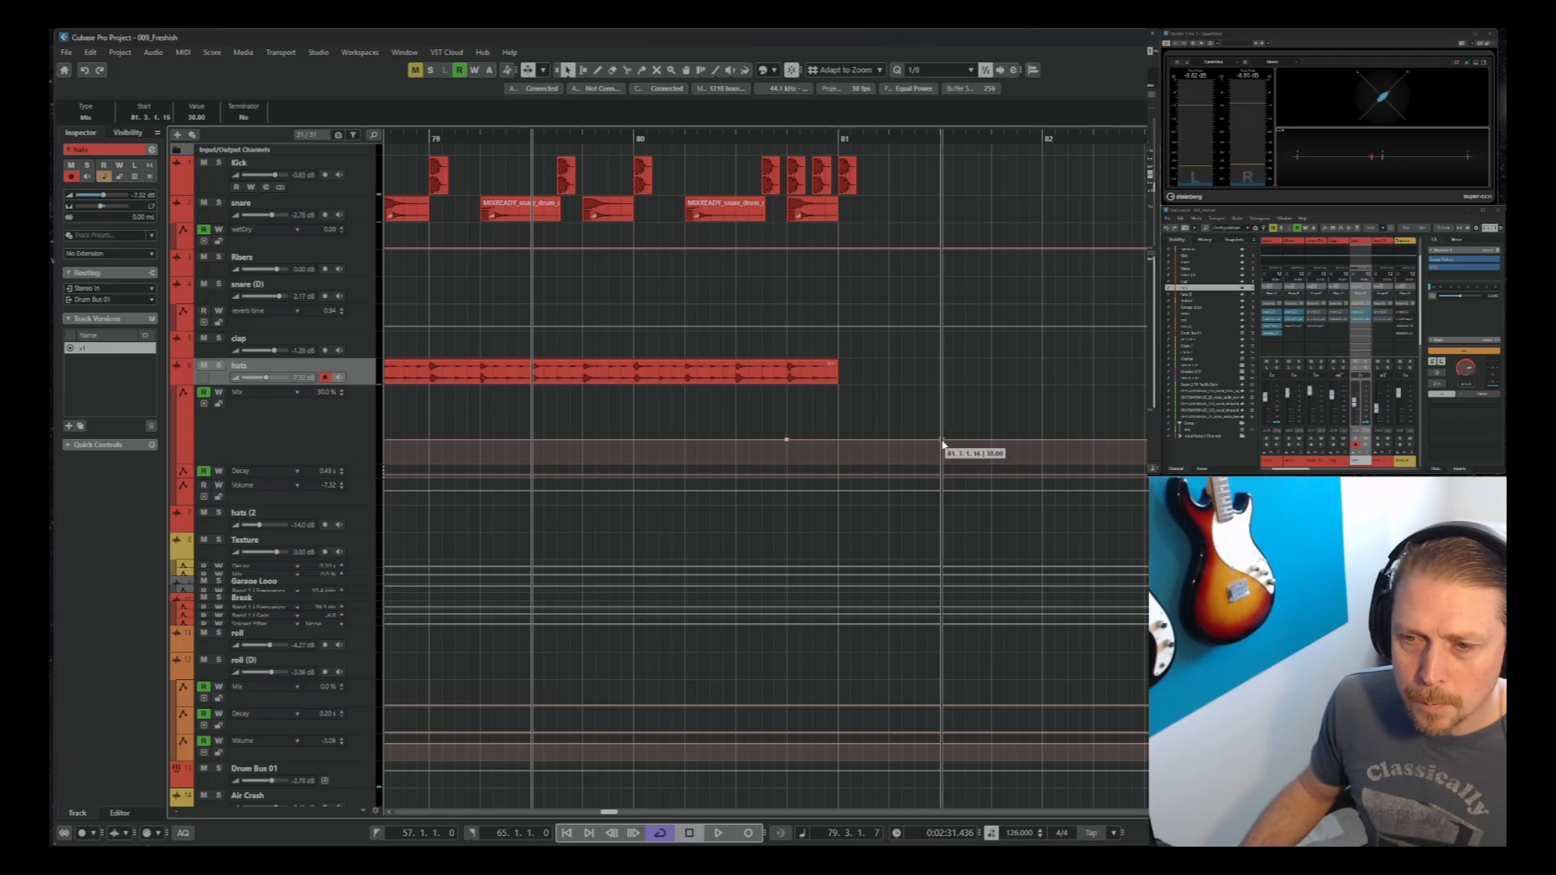
drag(838, 439, 845, 398)
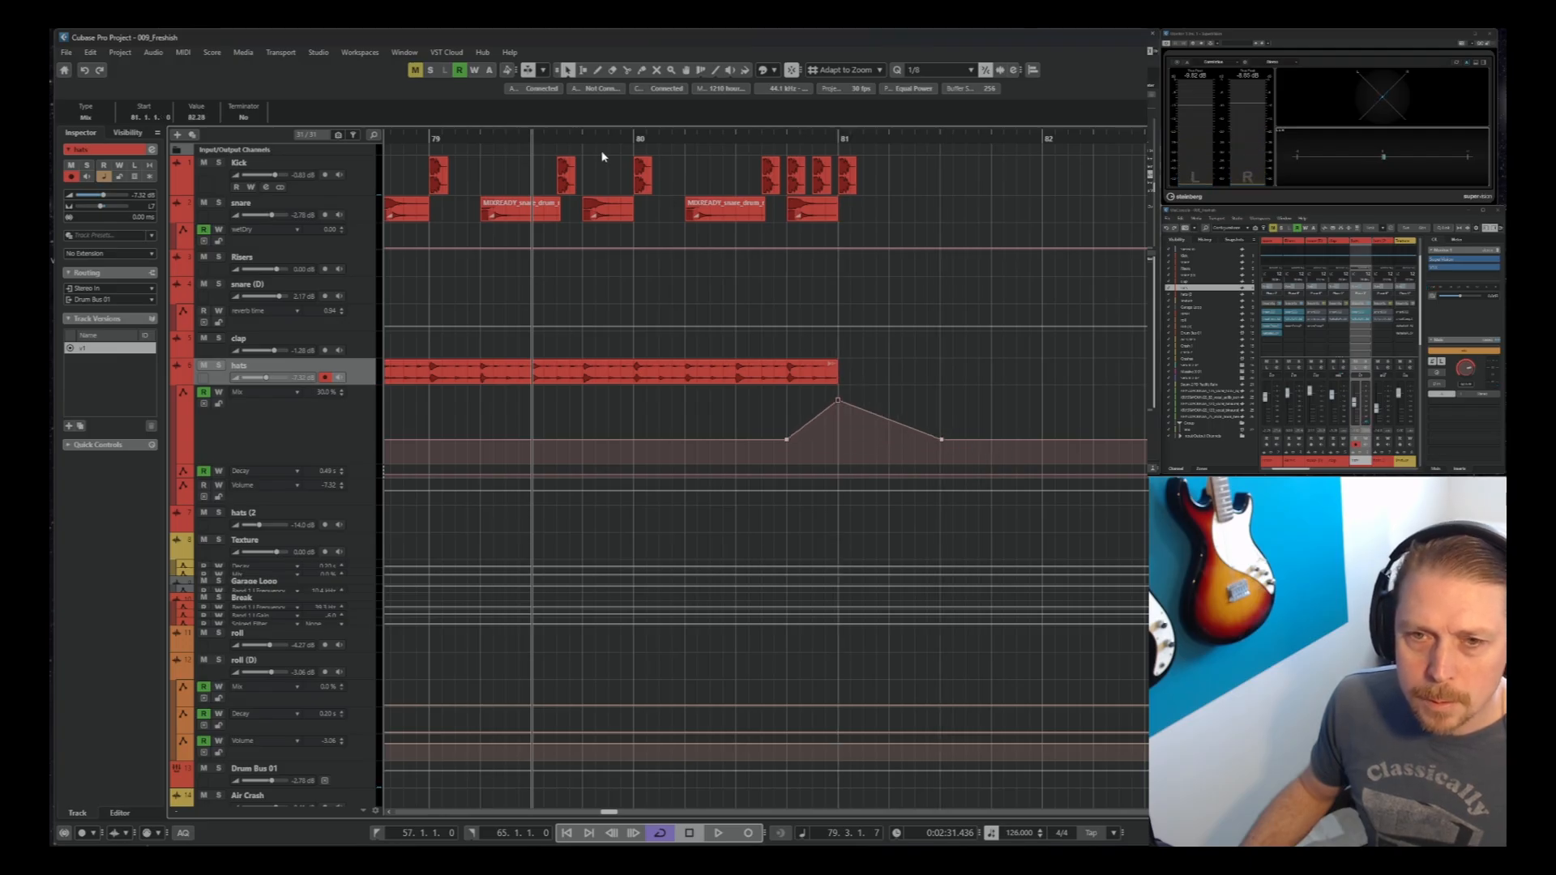
Add a small wet/dry automation bump on the snare track around bar 81, peaking at 52.50 at bar 81
click(435, 140)
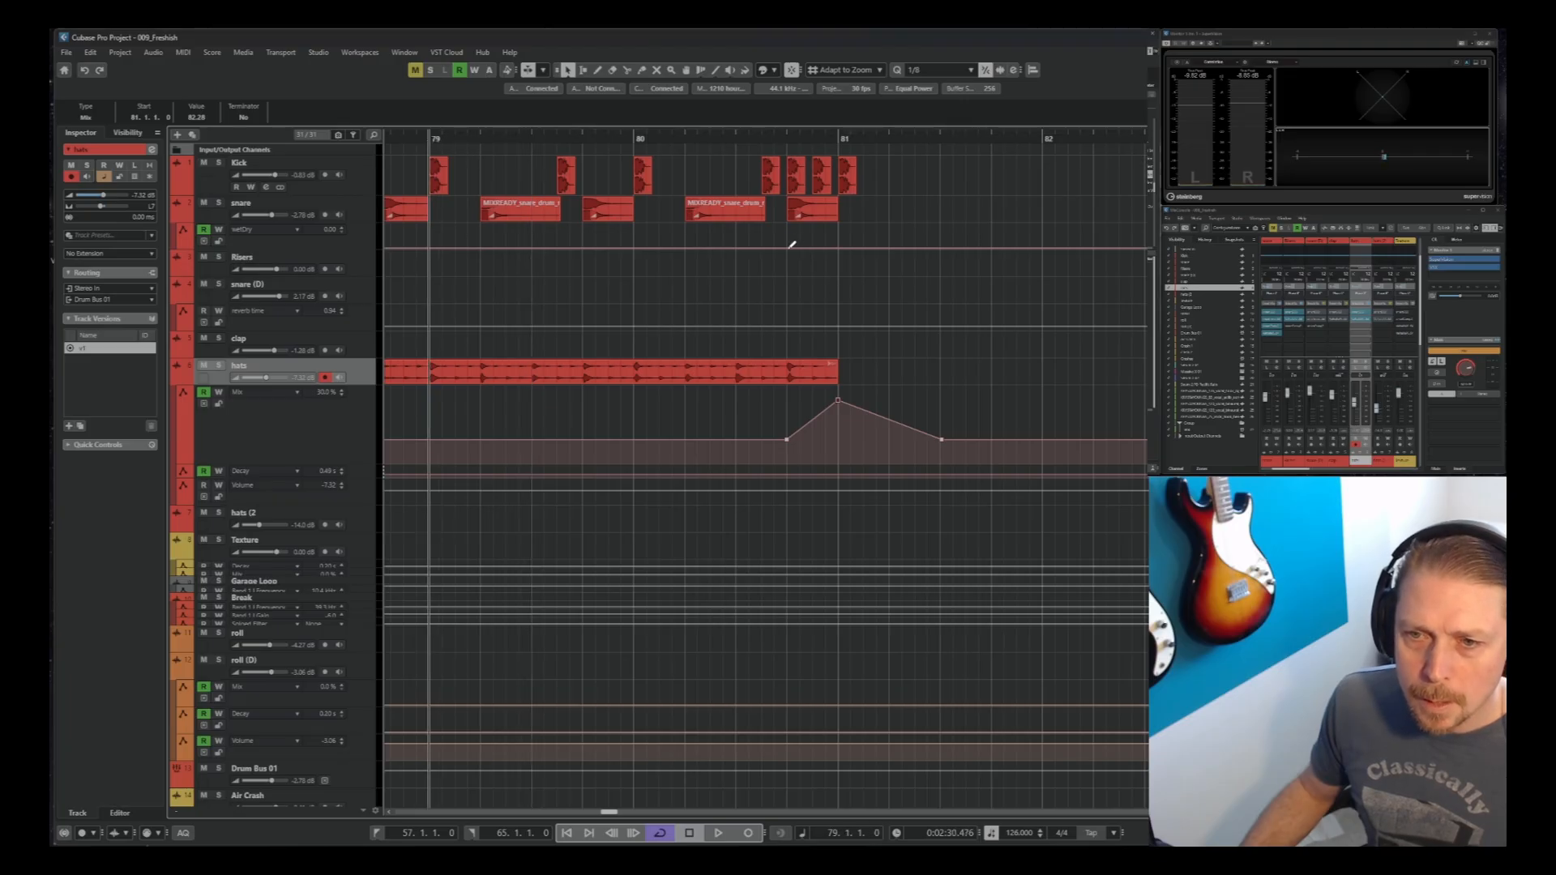
click(787, 248)
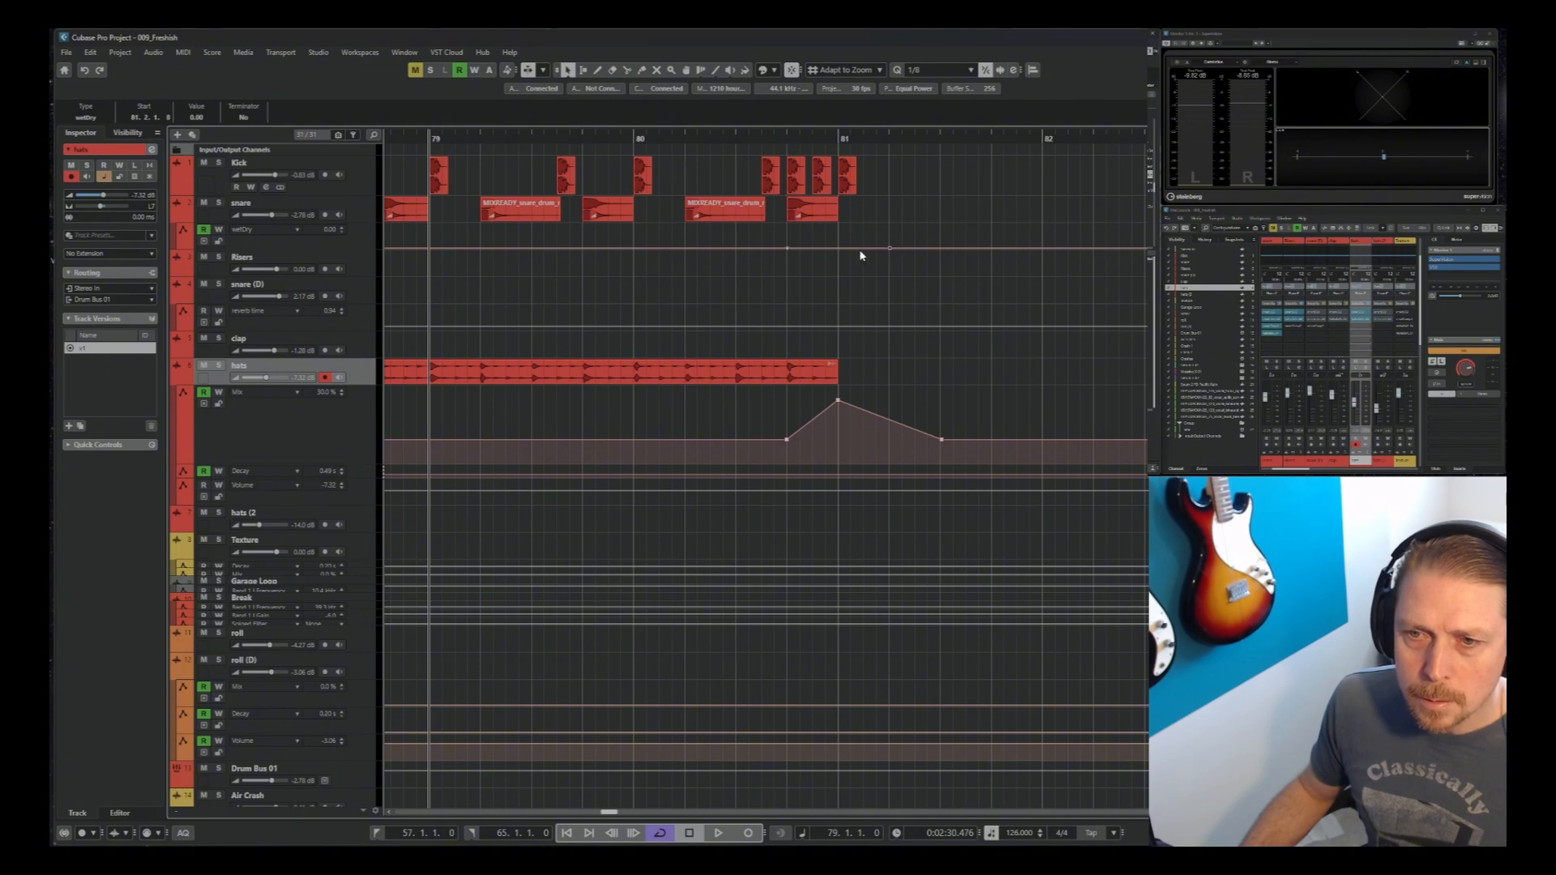
drag(843, 240, 840, 237)
Play from bar 79 to bar 89 and examine the transition out of bar 81 across the drum, crash and synth tracks
key(space)
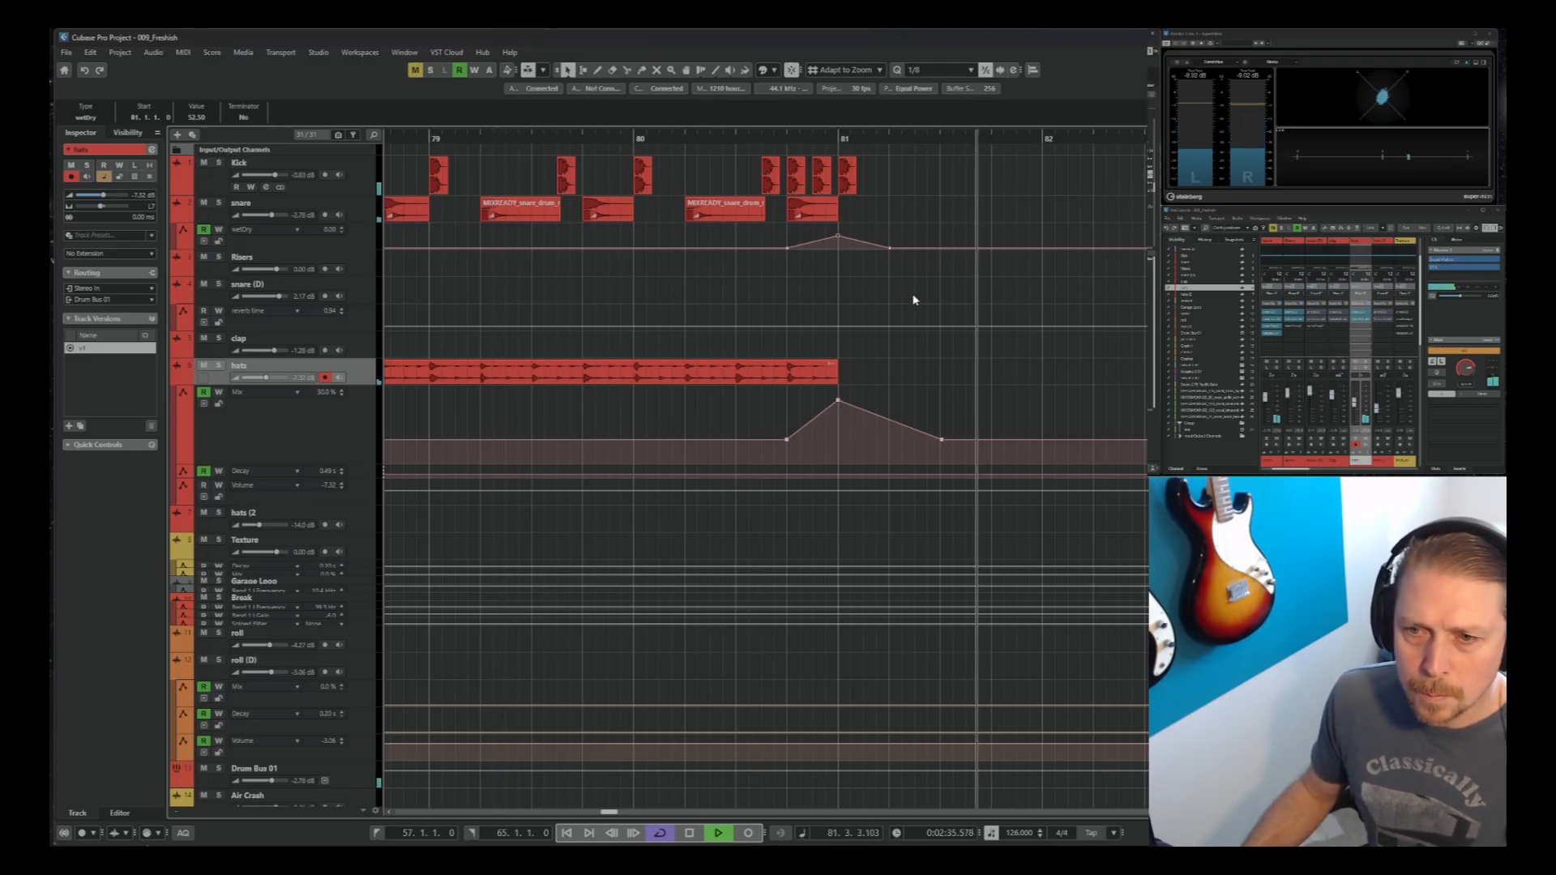
scroll(929, 291, down, 3)
key(g)
key(g)
key(g)
key(g)
key(g)
key(g)
key(g)
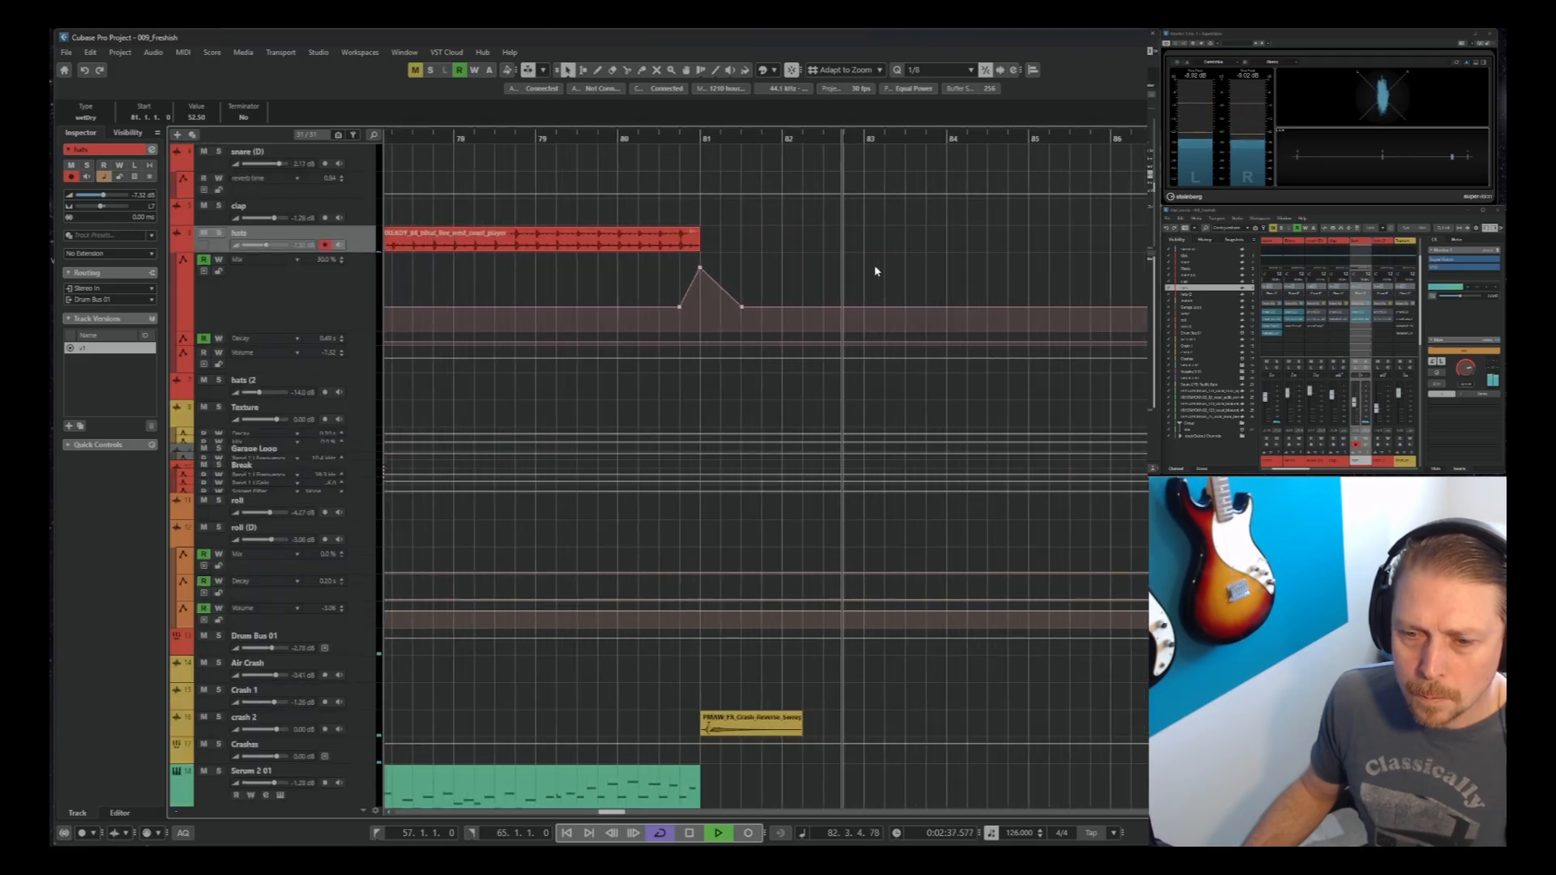
scroll(906, 278, down, 3)
key(g)
key(g)
key(g)
key(g)
key(g)
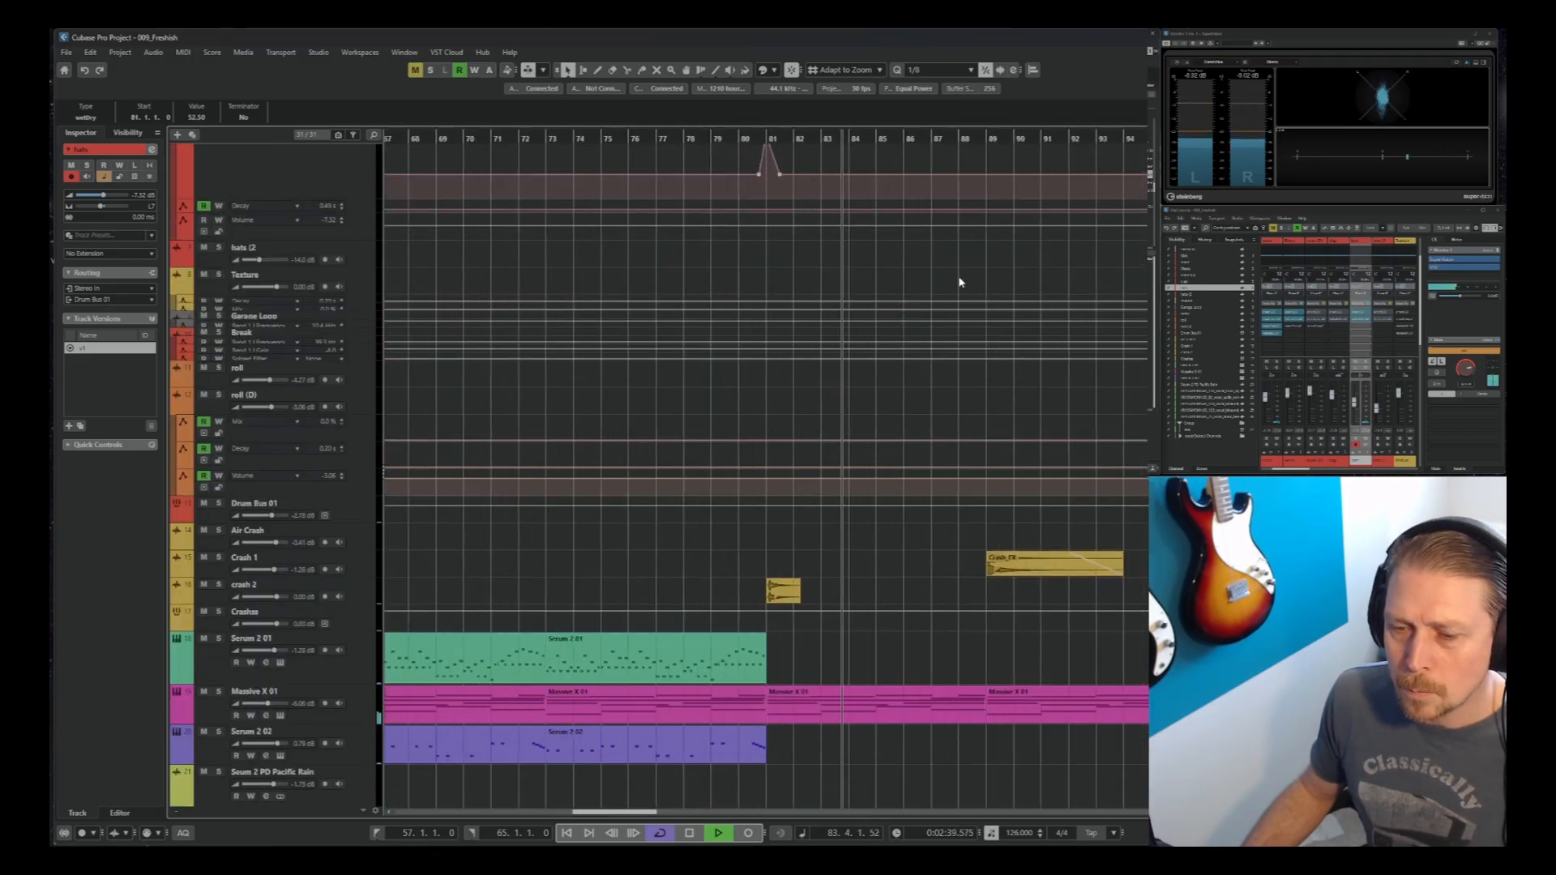
key(g)
key(g)
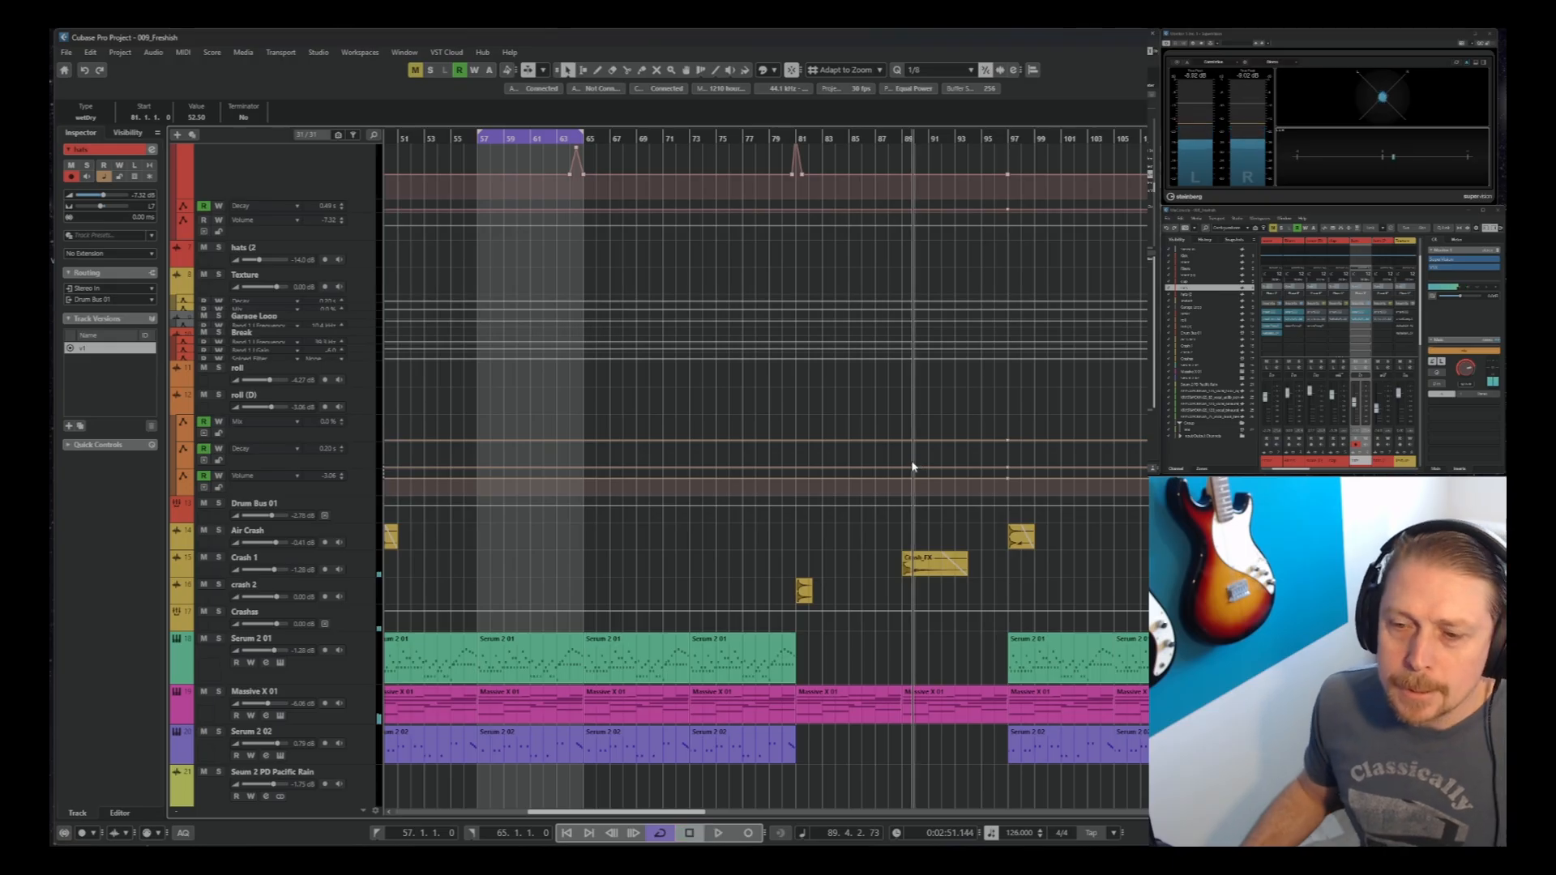
Copy an eight-bar range of the Risers track, containing the riser near bar 49, to bars 85 to 93
key(h)
key(h)
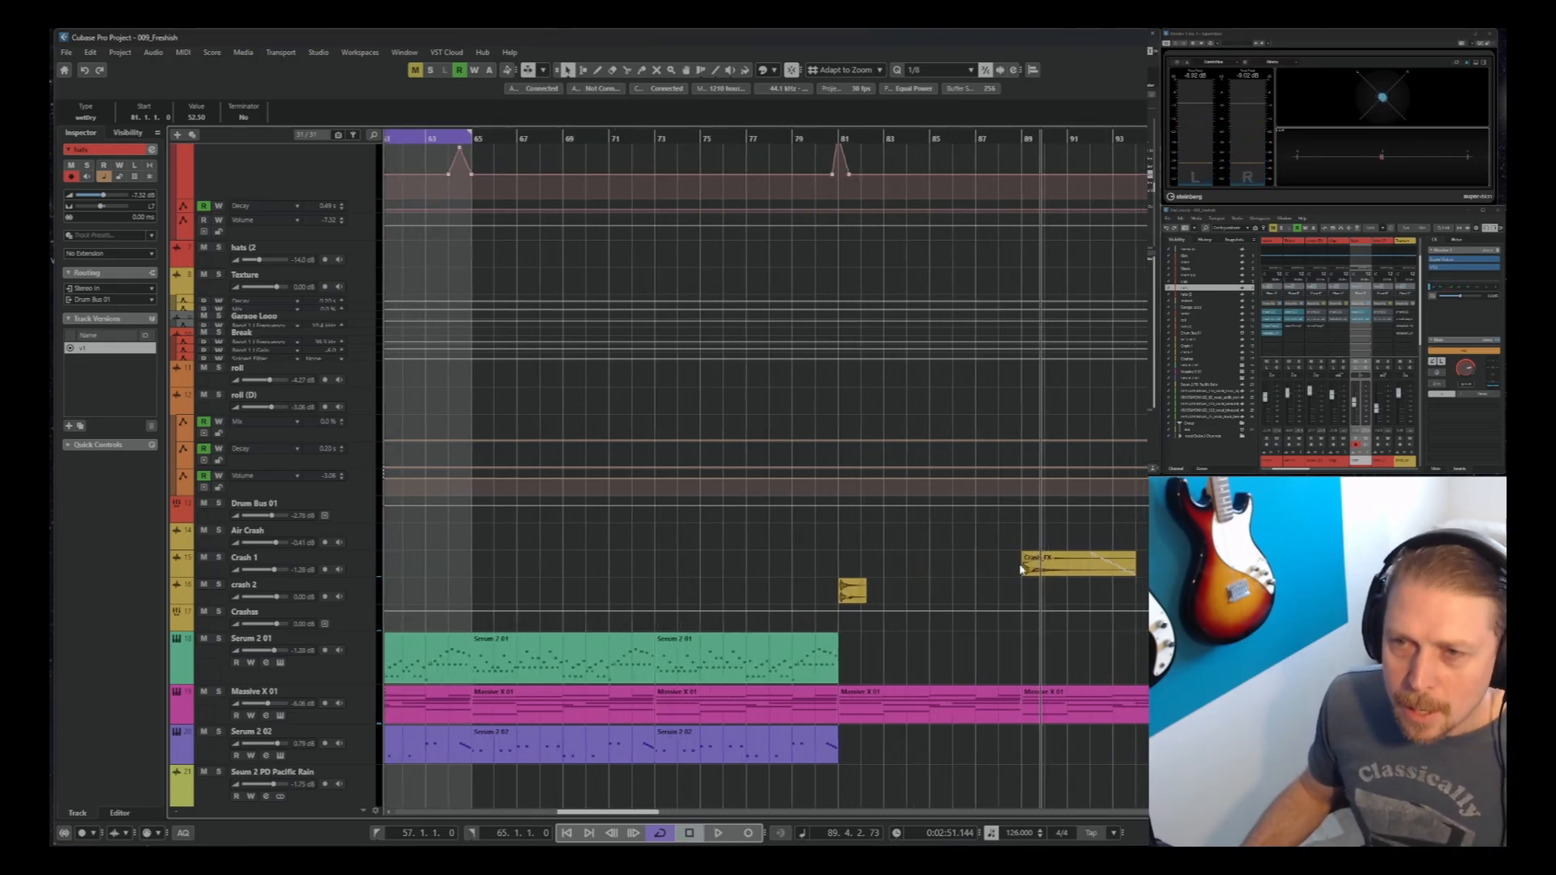
scroll(1019, 570, up, 5)
key(g)
key(g)
key(g)
key(g)
key(g)
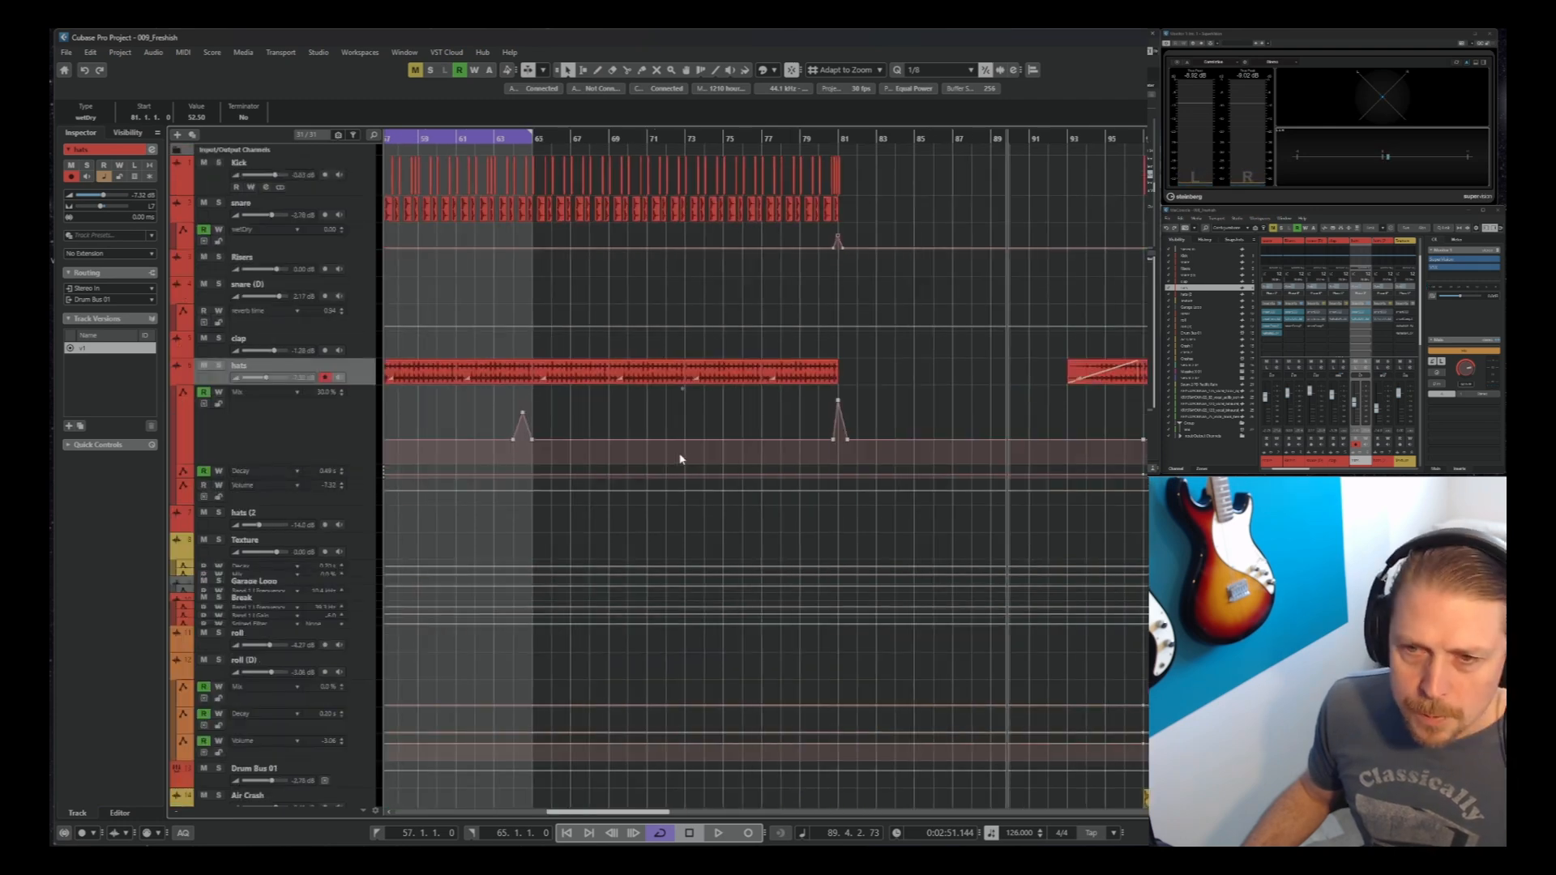
right_click(575, 294)
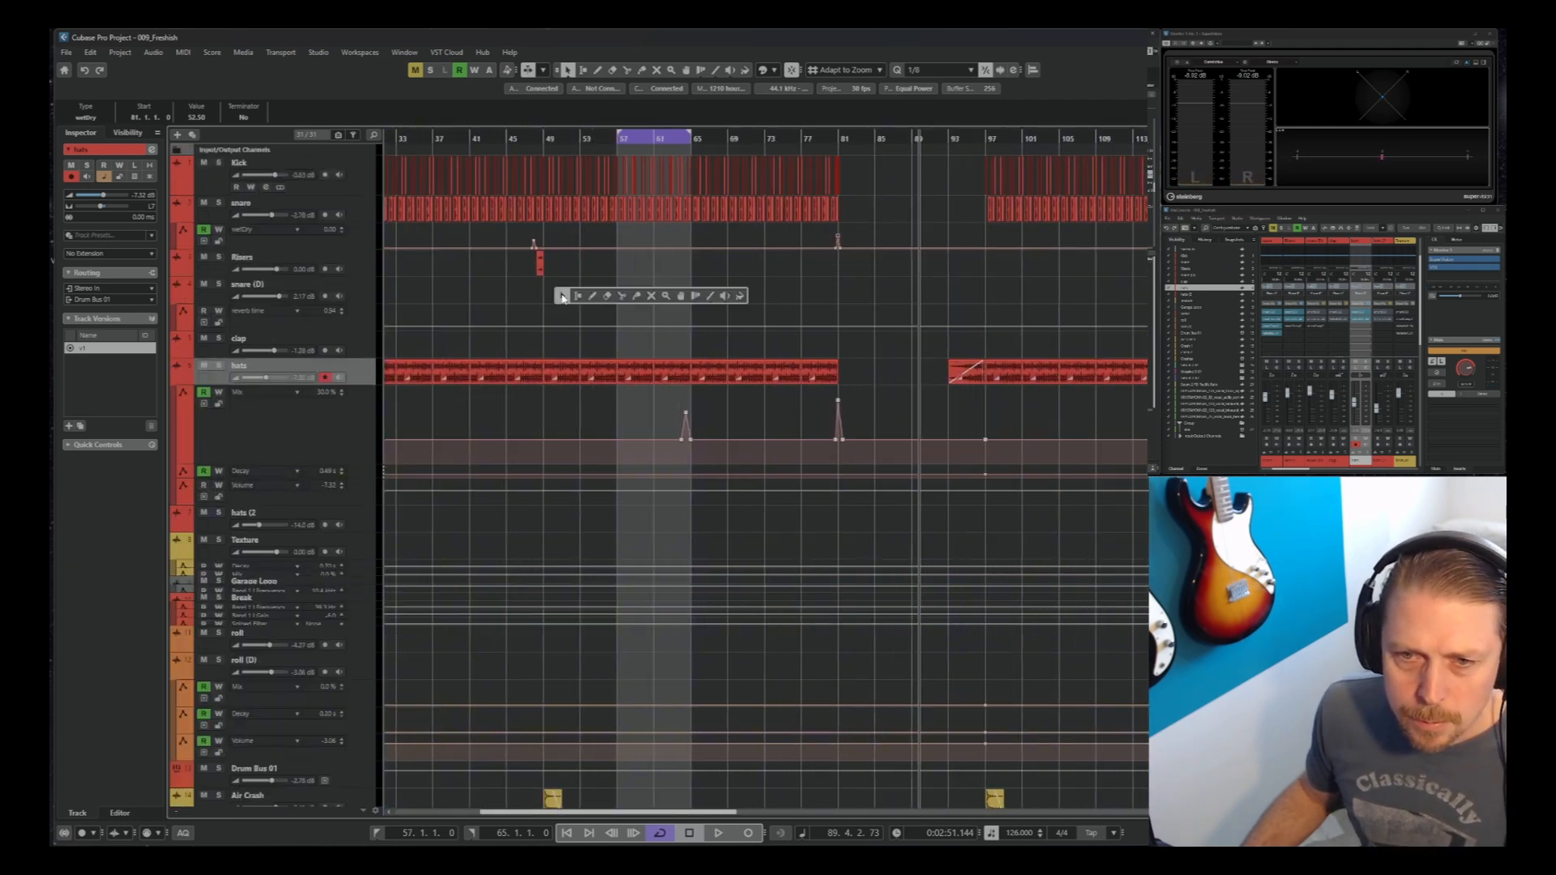
click(576, 293)
drag(582, 267, 888, 256)
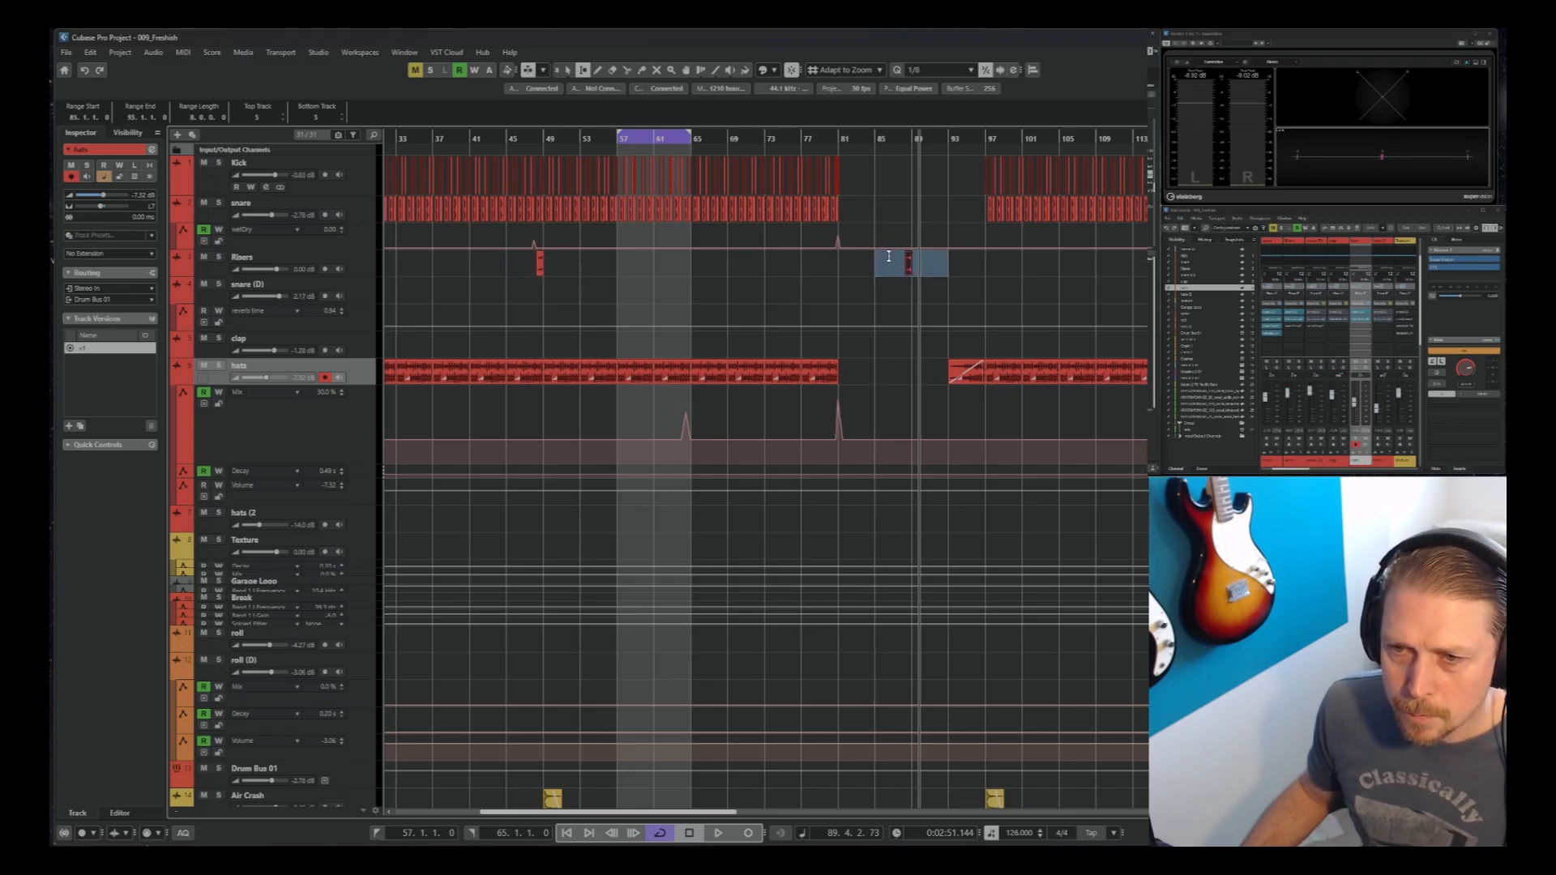
key(1)
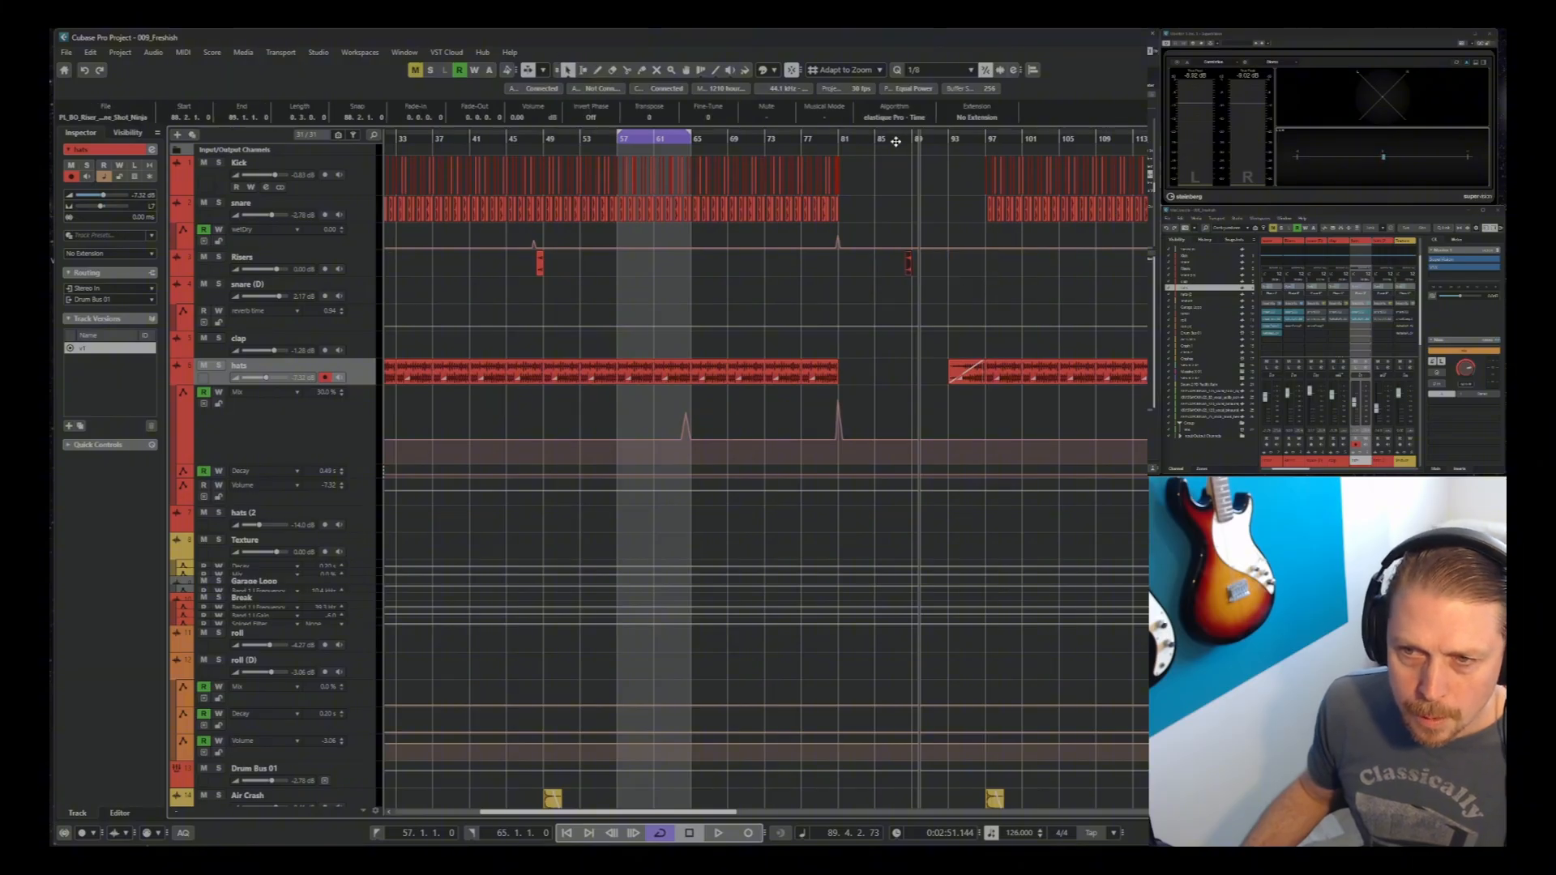
Play the copied riser leading into bar 89 and lower its event volume to -6.14 dB
click(893, 145)
key(h)
key(h)
key(h)
key(h)
key(h)
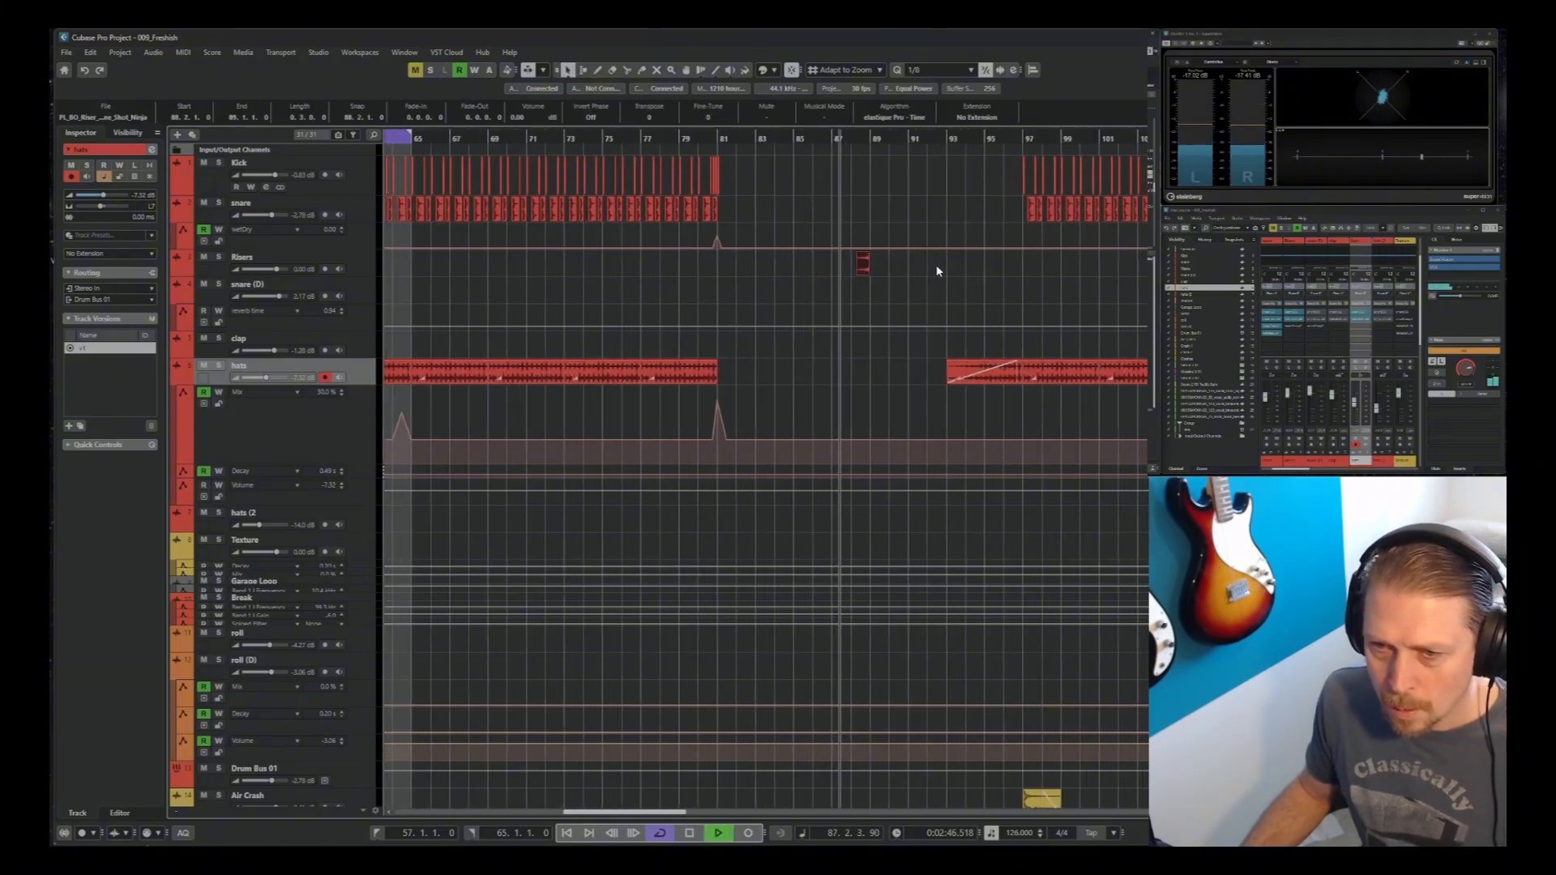
key(h)
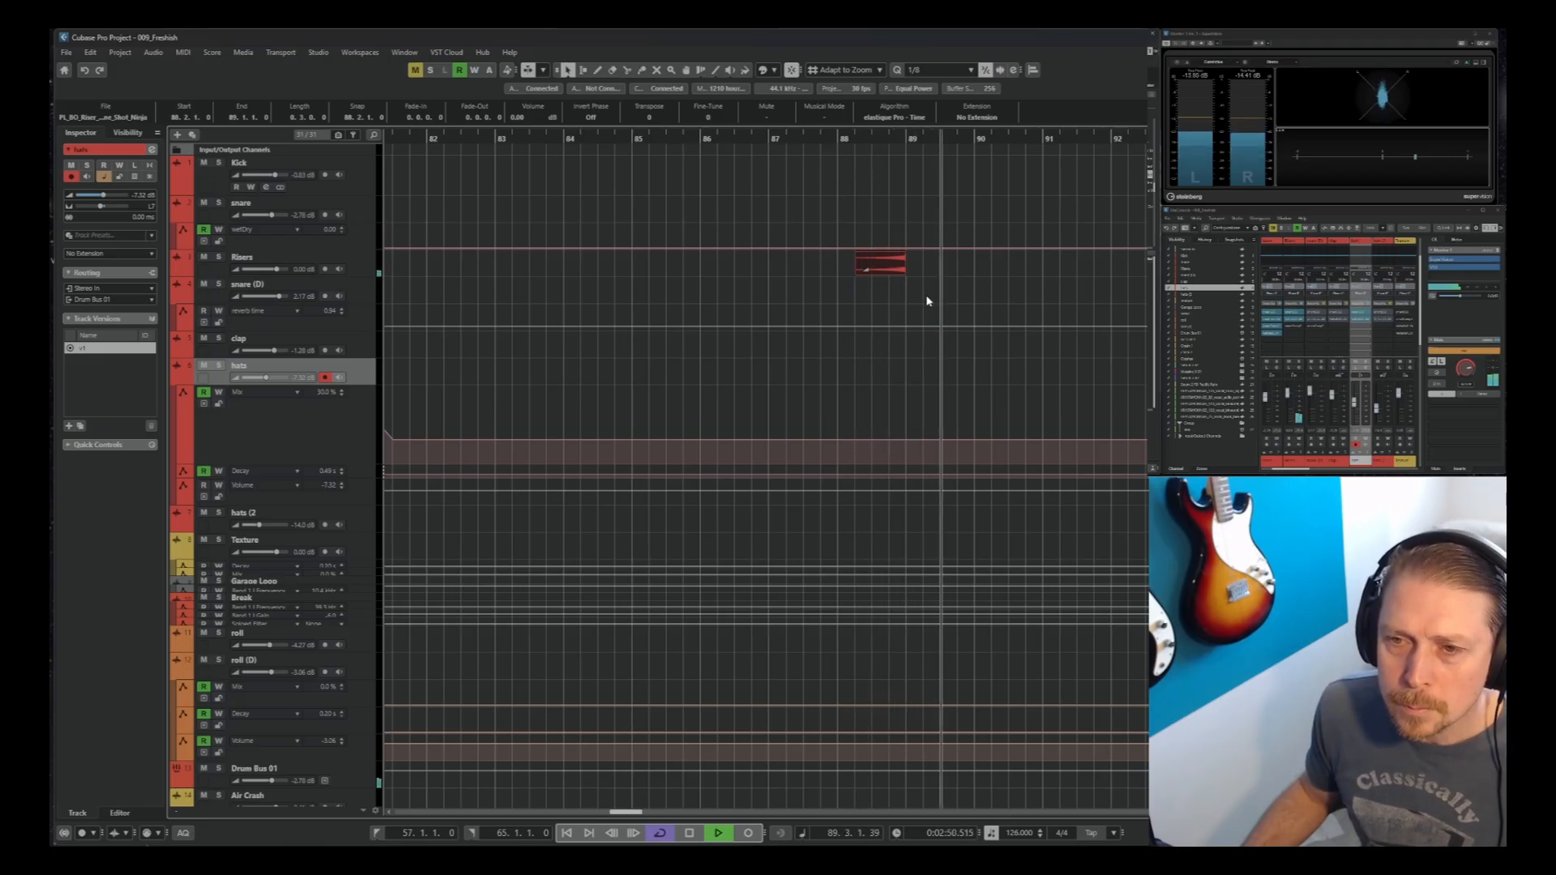
drag(864, 266, 863, 270)
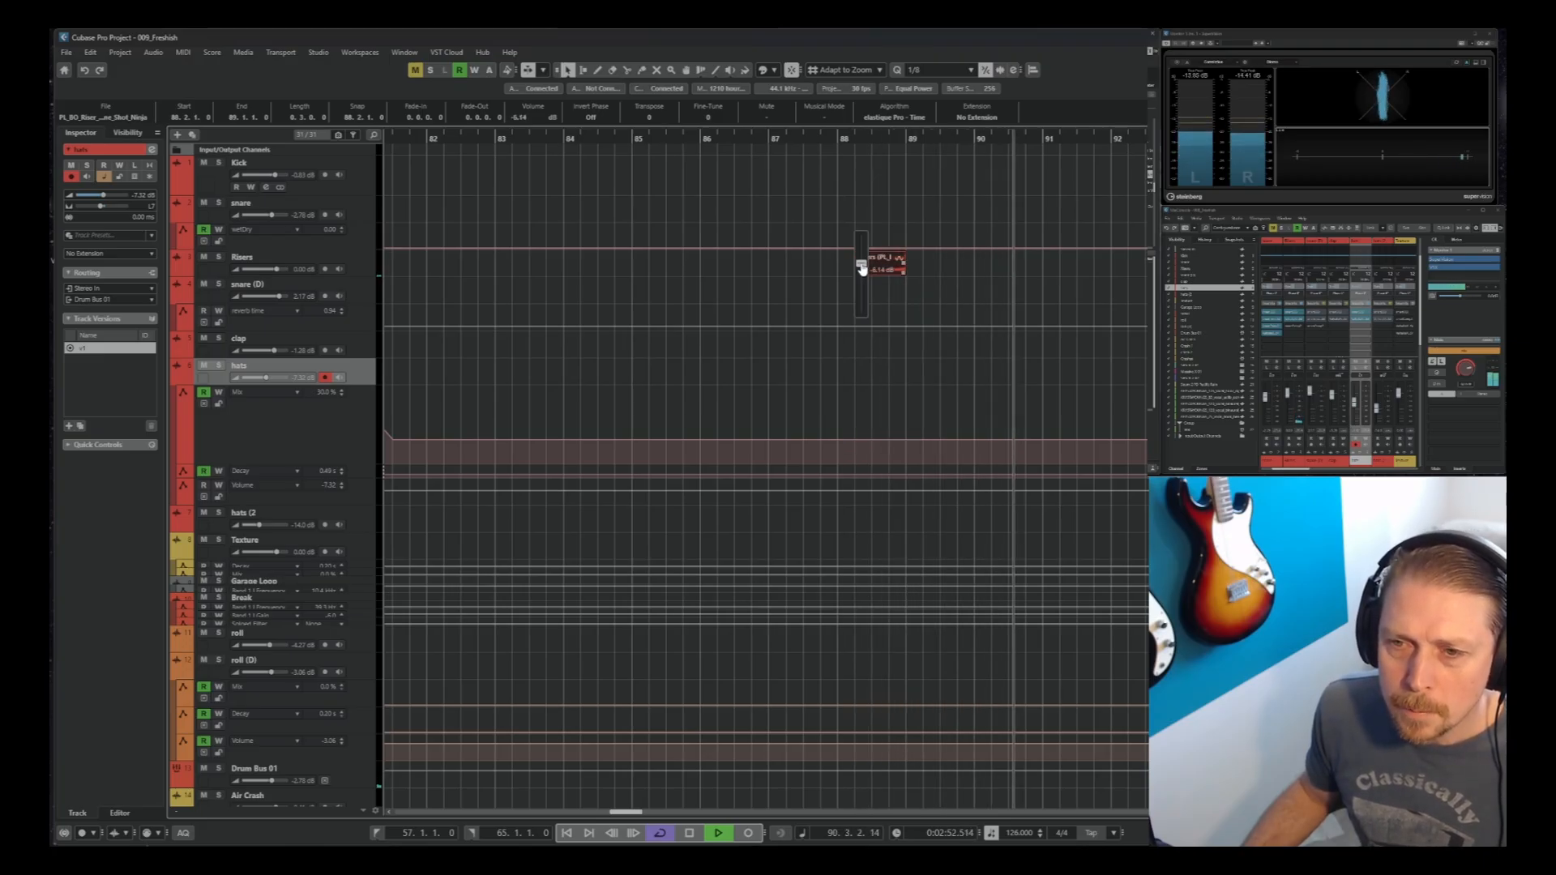
Play from around bar 87 through the hats entry at bar 93 to check the riser level and the surrounding crashes
click(764, 144)
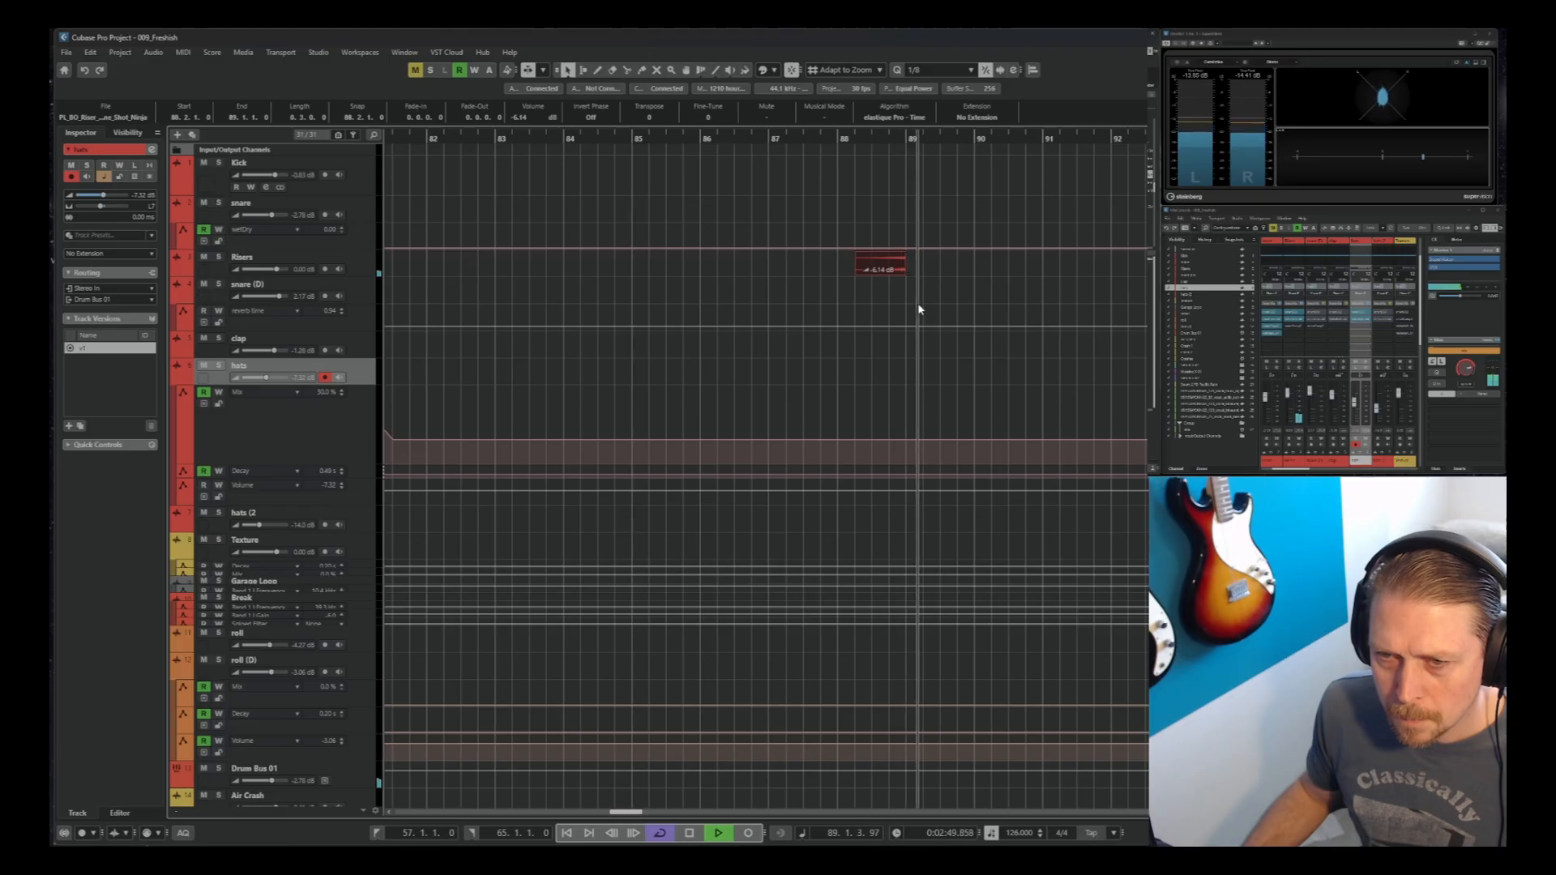
key(g)
key(g)
key(g)
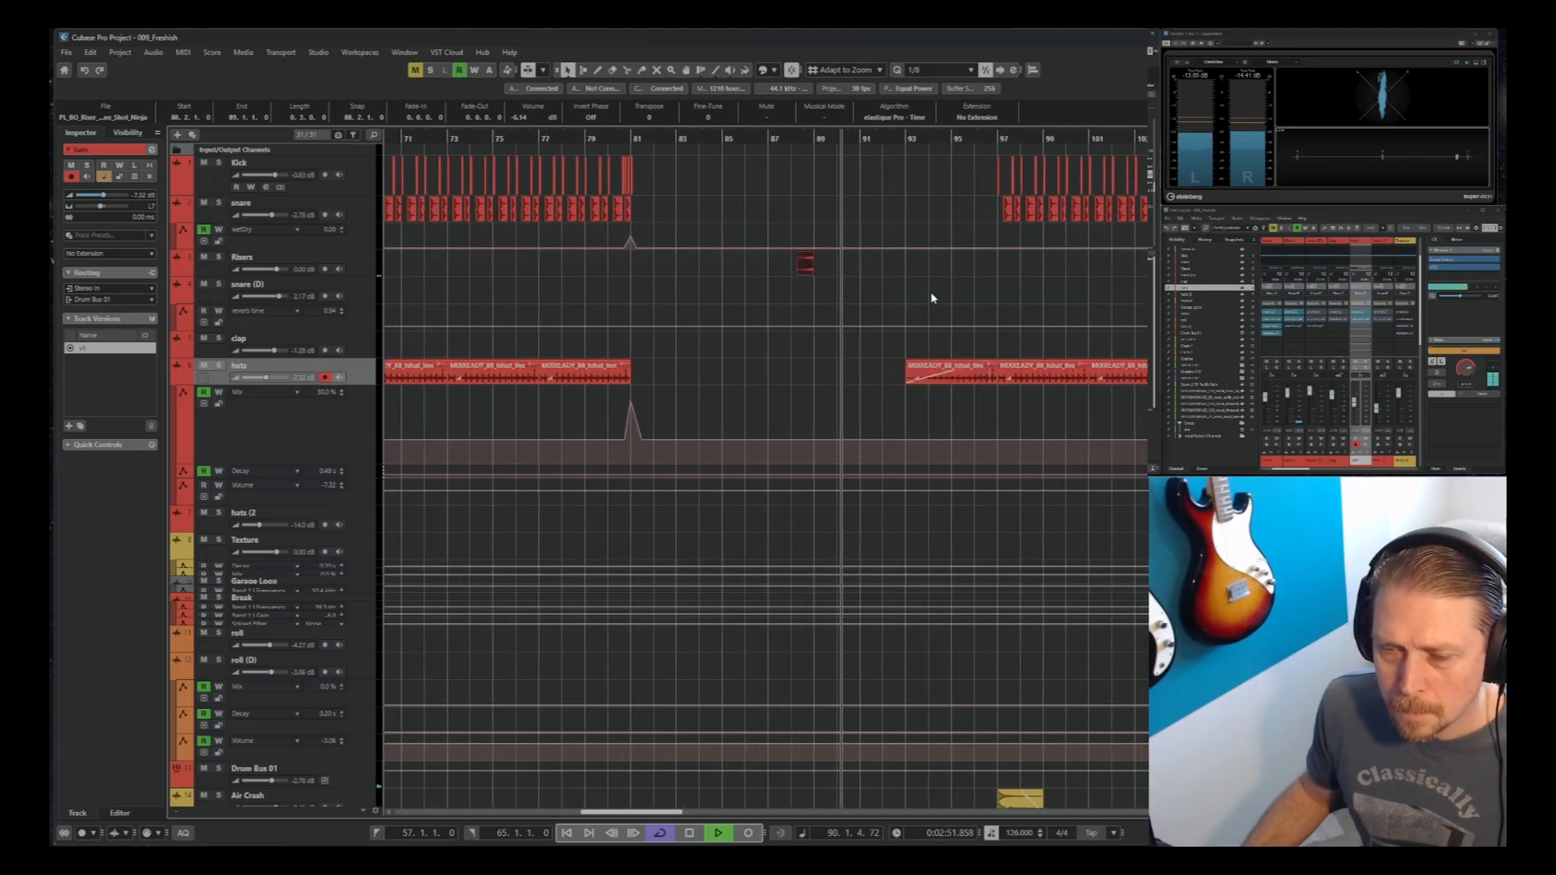
scroll(920, 299, down, 2)
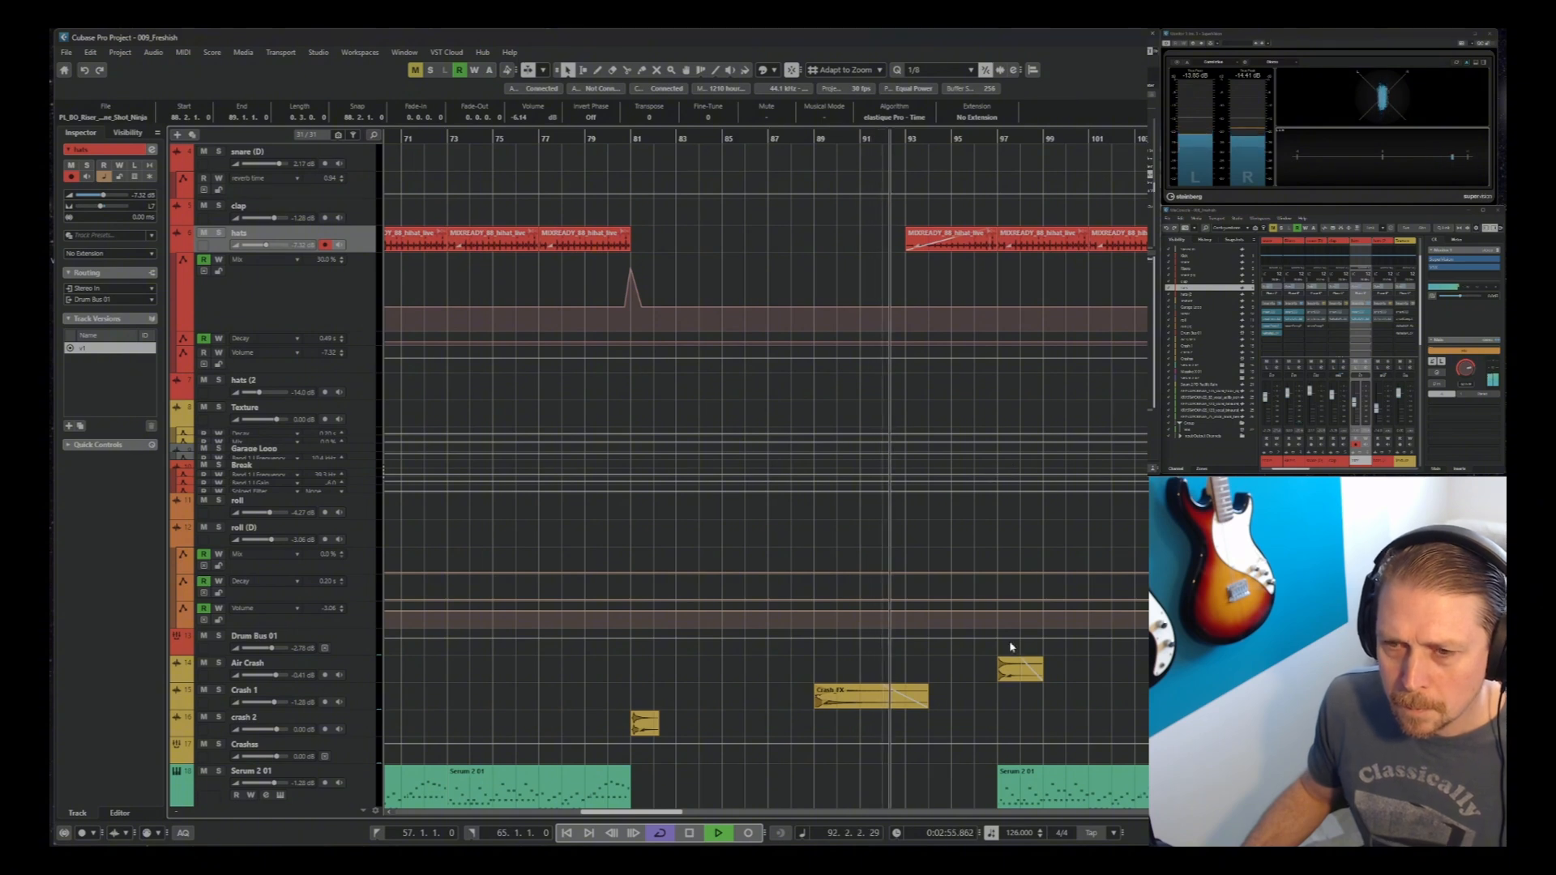
scroll(993, 624, down, 2)
scroll(975, 599, up, 4)
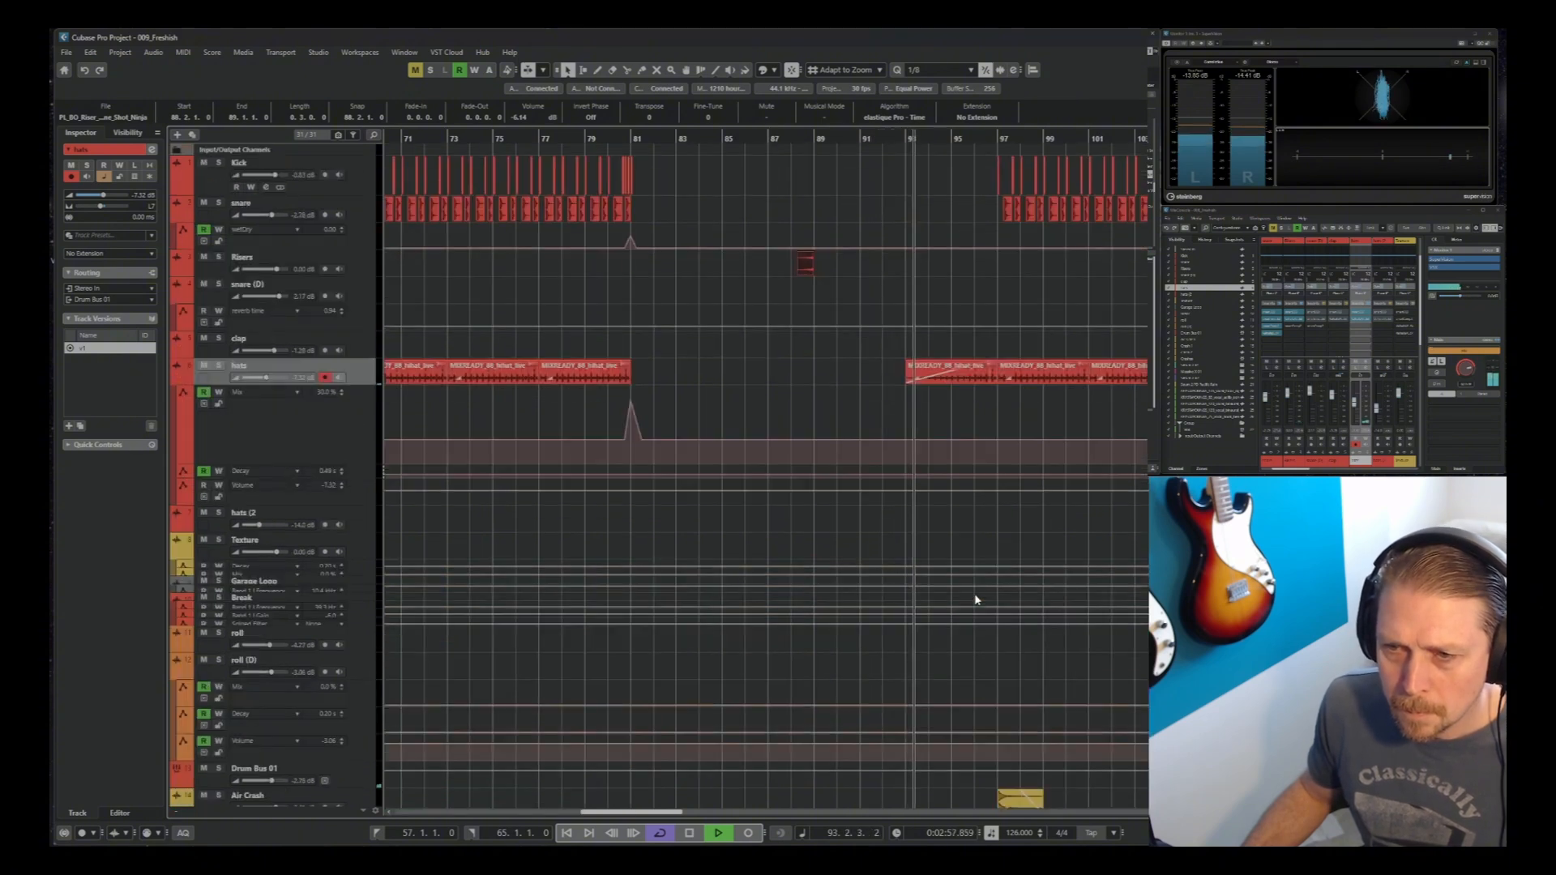
Stop playback and raise the hats Mix automation to about 75 at bar 93, sloping back down to bar 97
key(space)
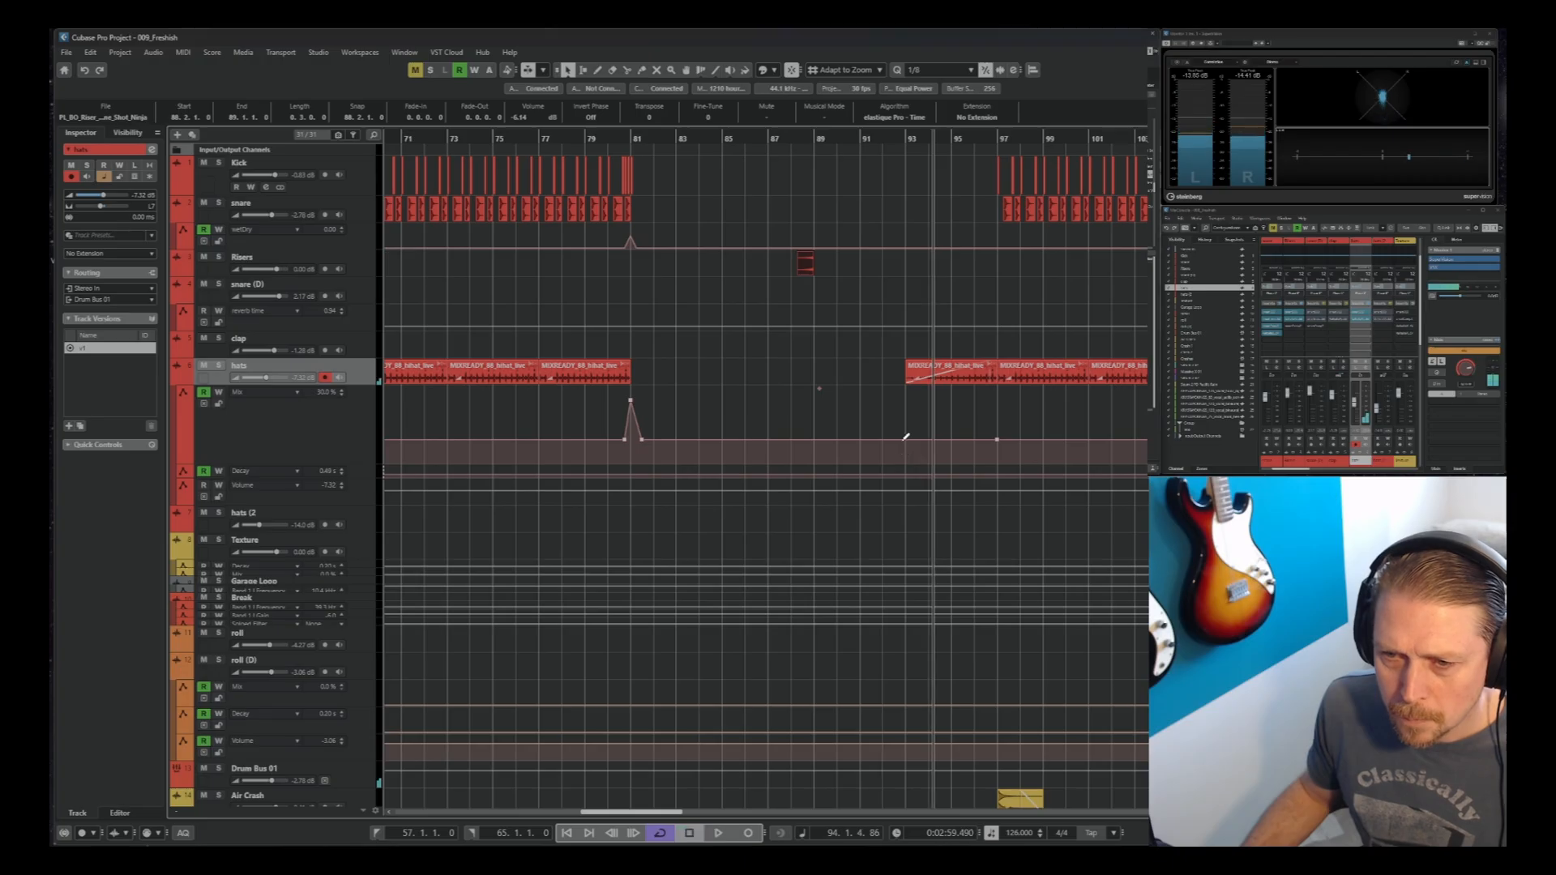
click(907, 440)
drag(907, 440, 908, 405)
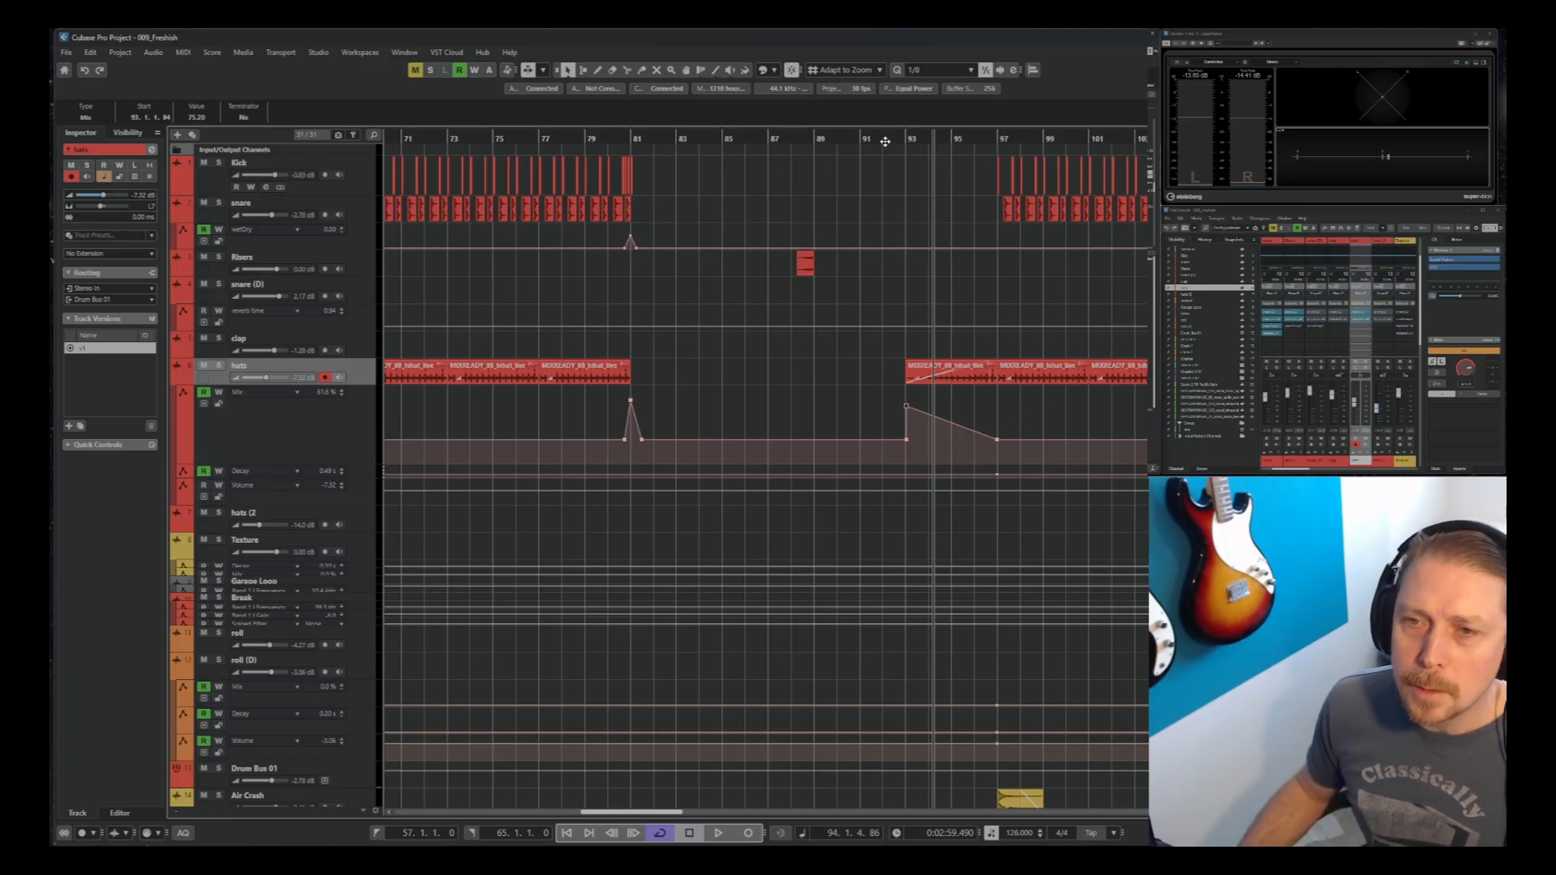
Copy the crash 2 hit from bar 81 to bar 89 and play the section from around bar 87
click(815, 139)
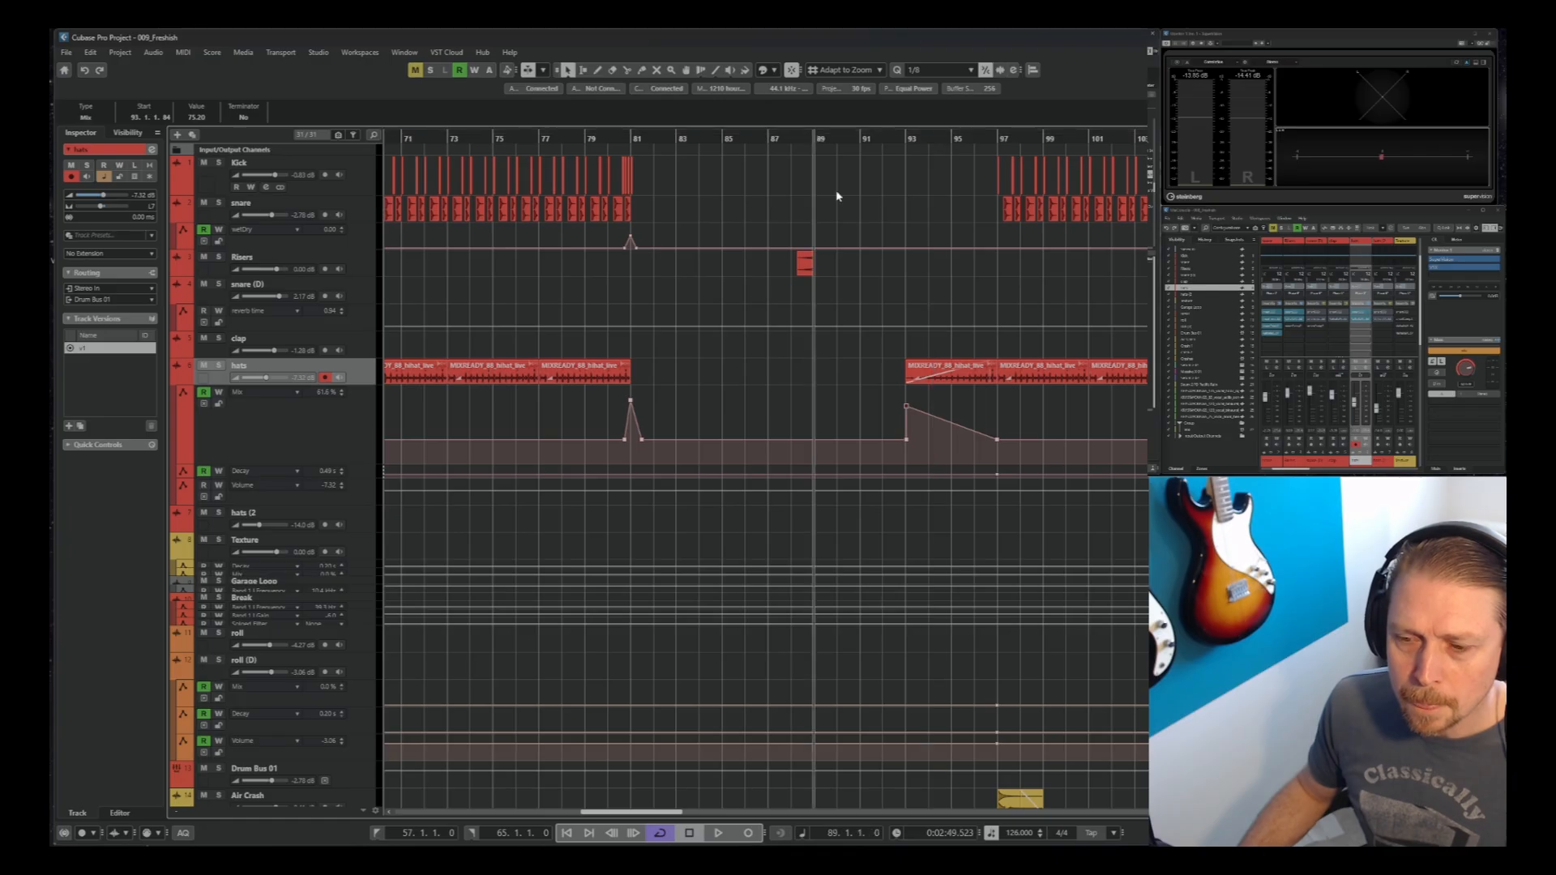
scroll(850, 248, down, 3)
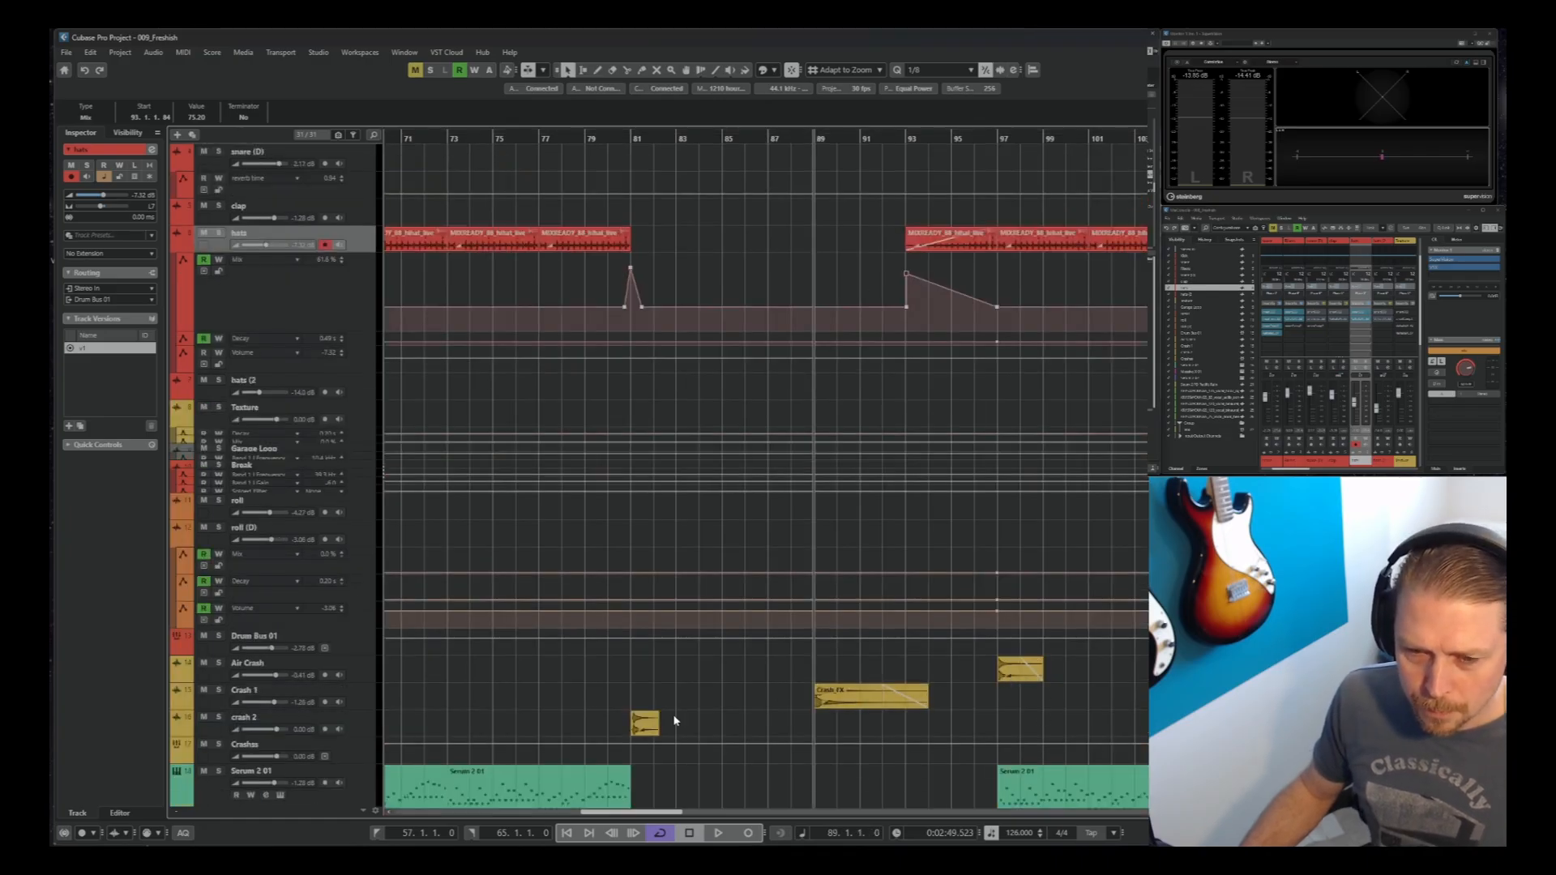
drag(646, 727, 834, 717)
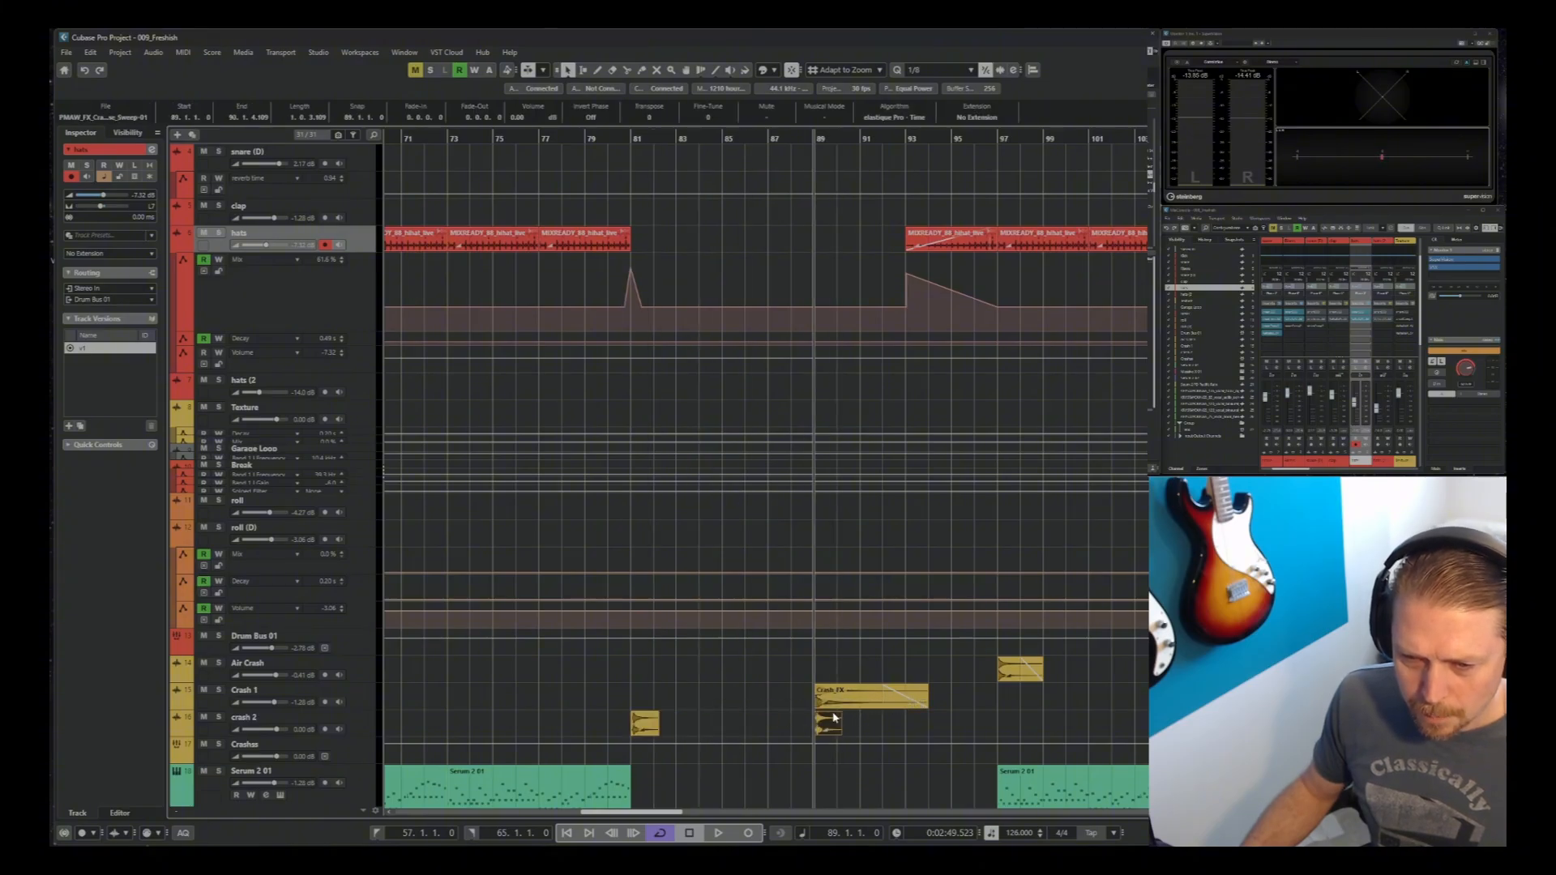
click(763, 136)
key(space)
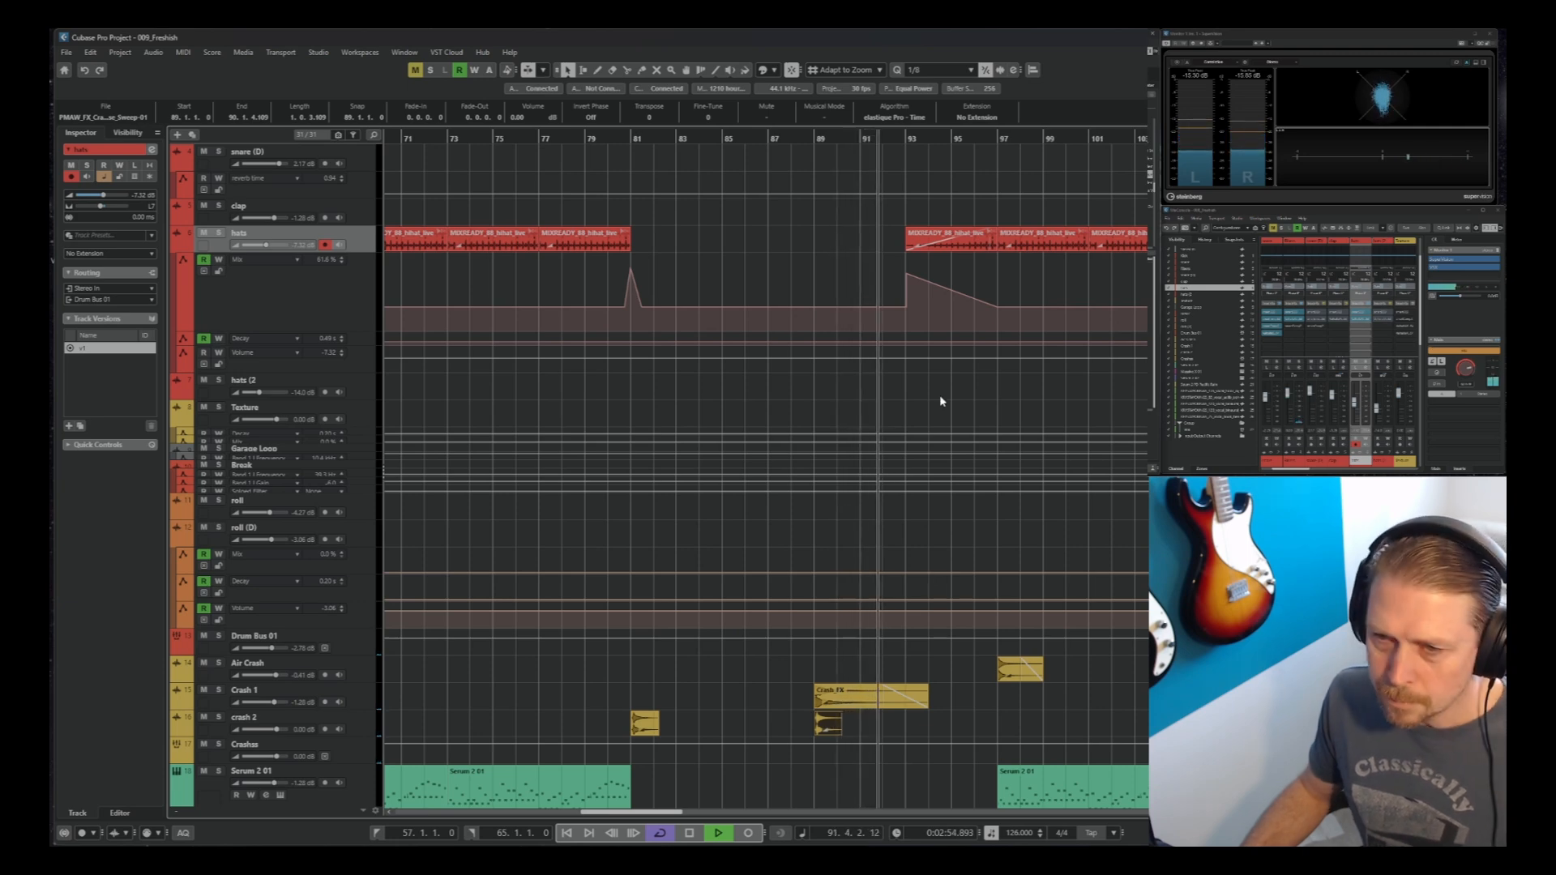
key(h)
key(h)
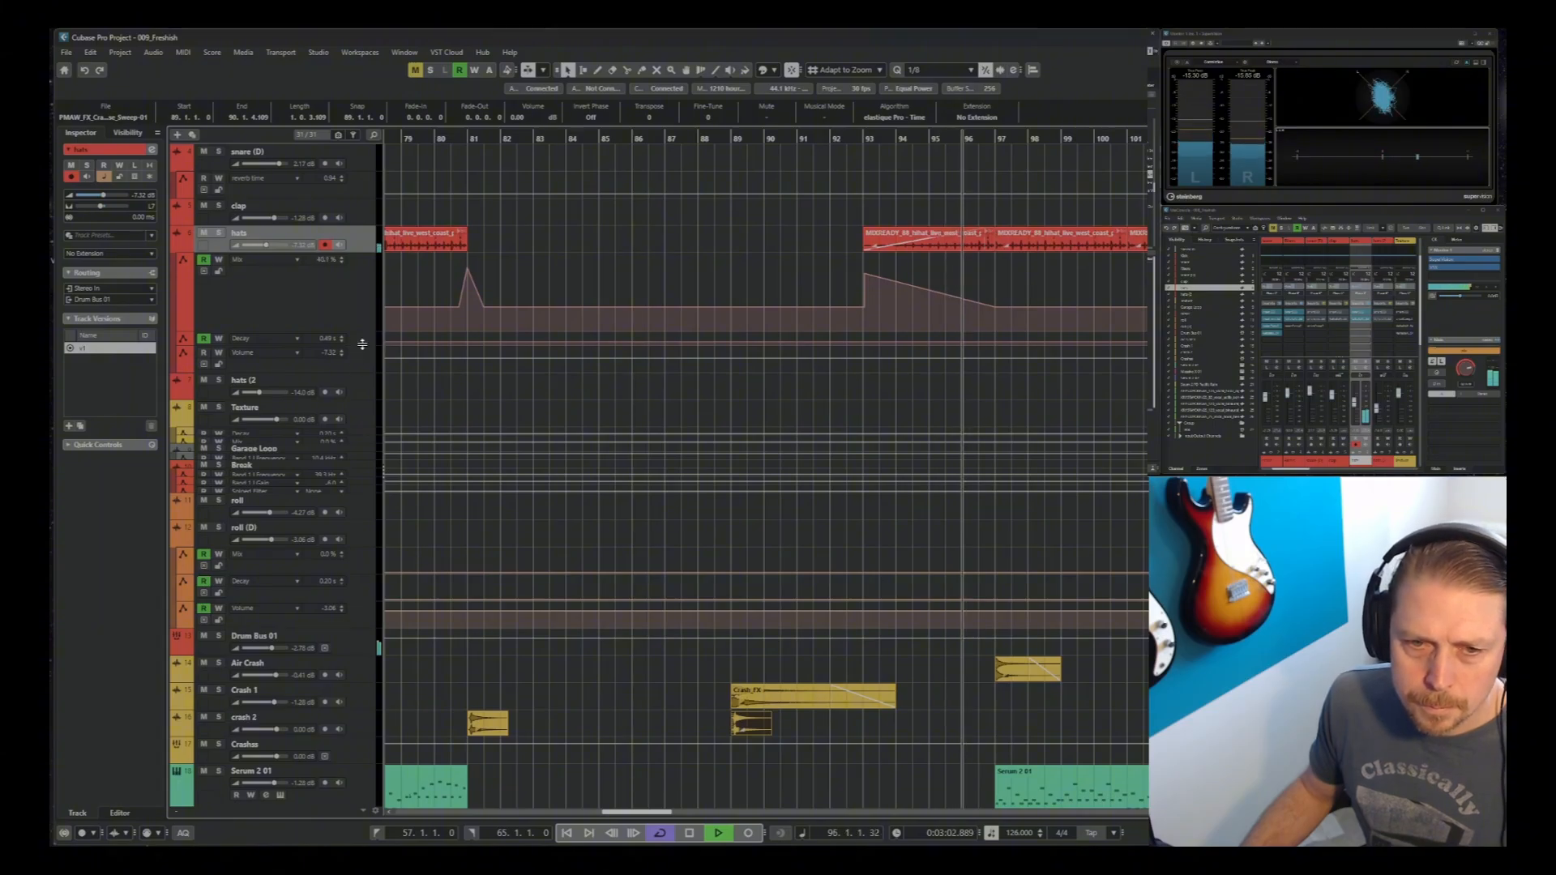
Enlarge the hats Decay lane and raise its automation at bar 93, sloping back down to bar 97
drag(358, 346, 358, 372)
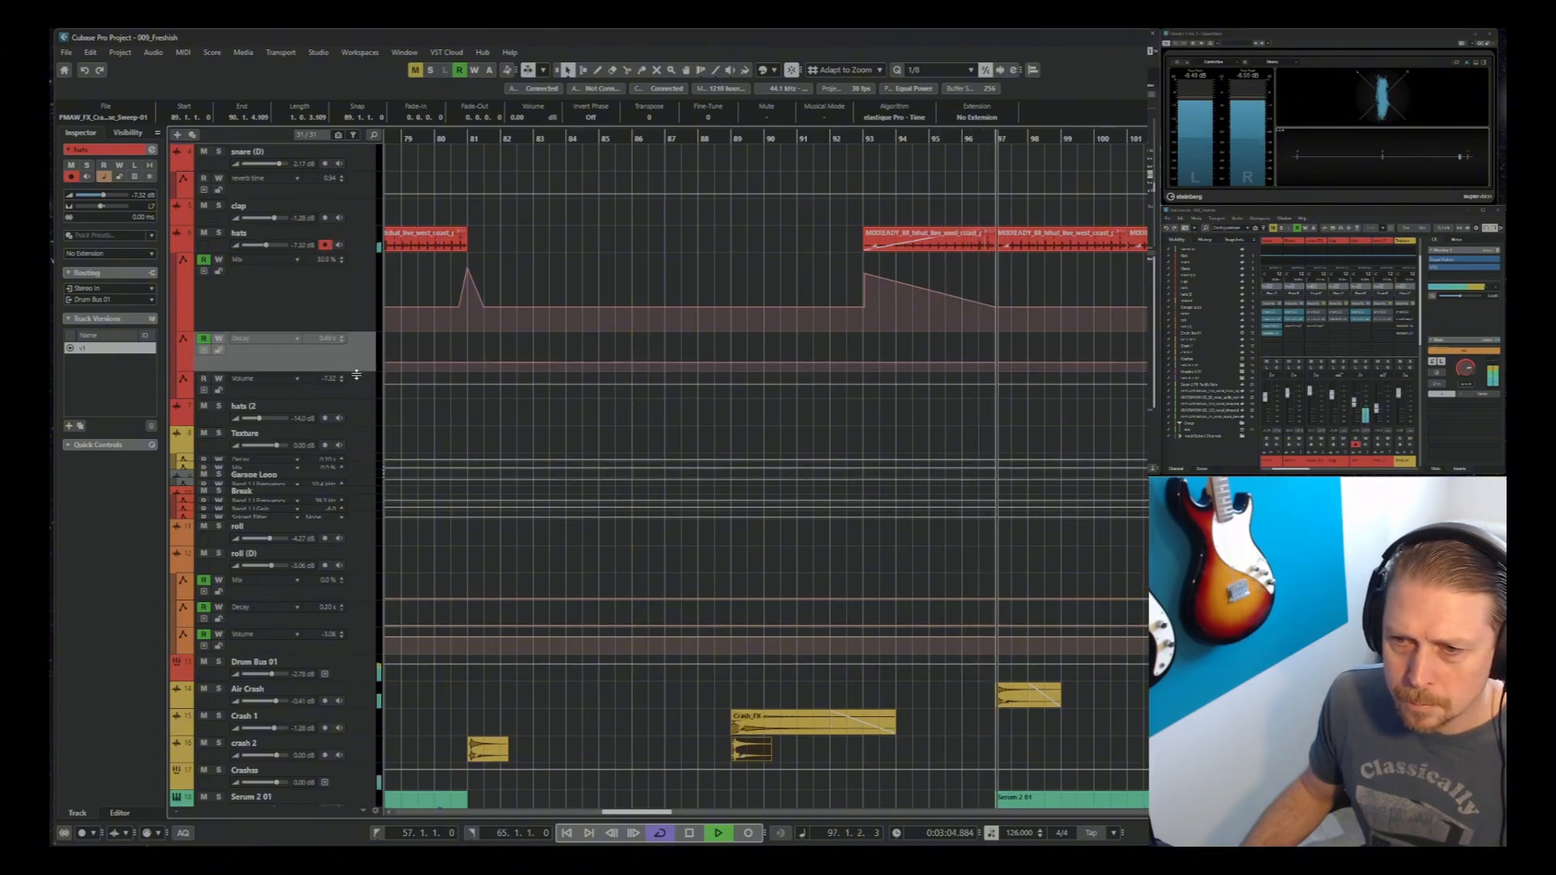
key(space)
click(862, 362)
drag(863, 361, 872, 341)
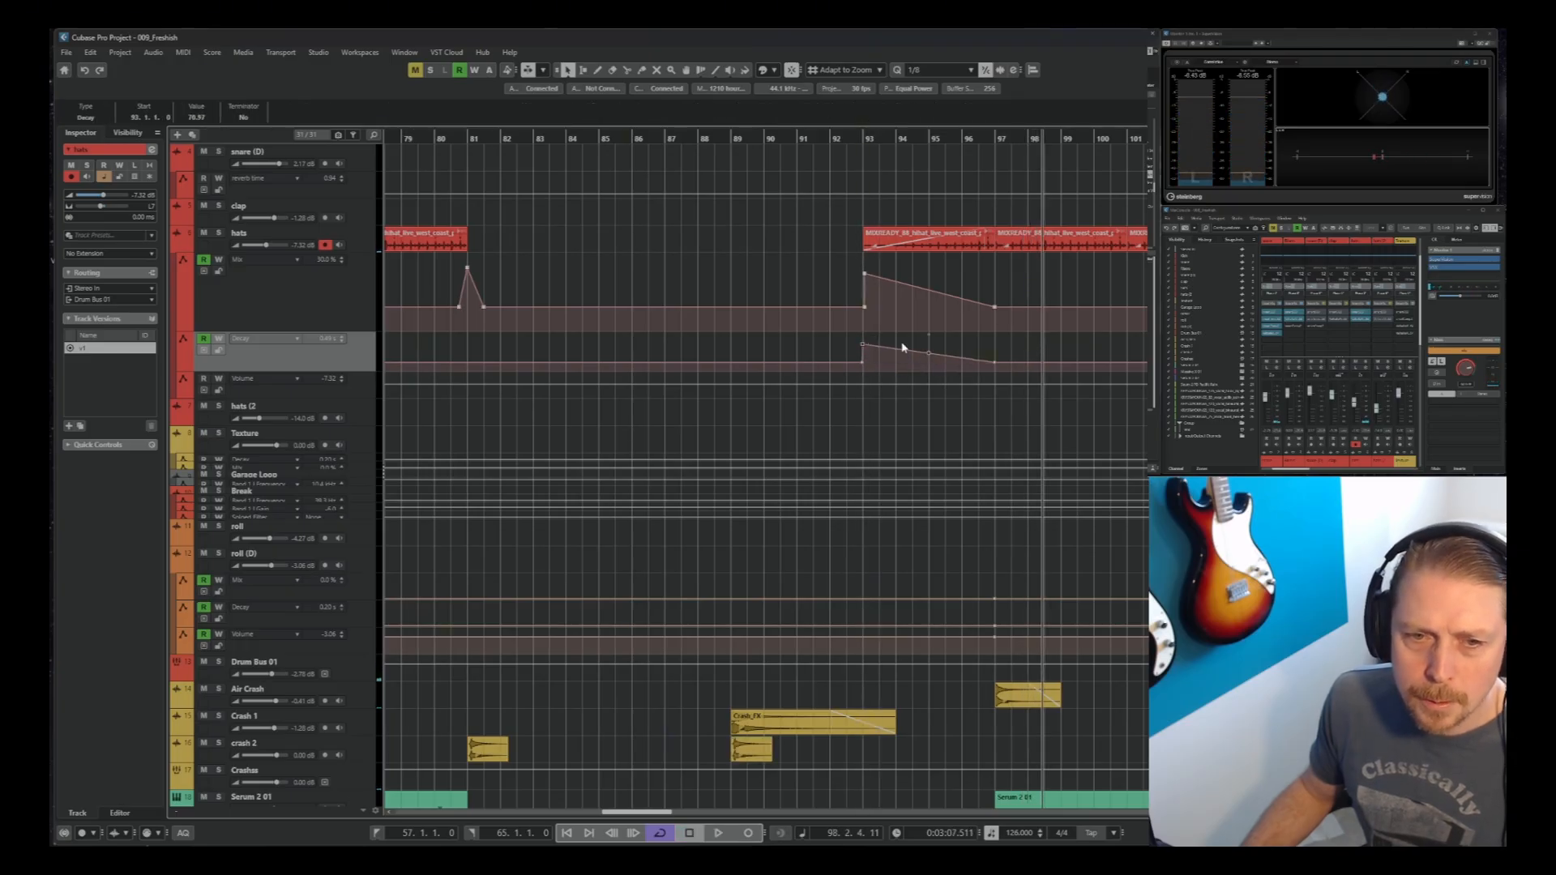
click(866, 138)
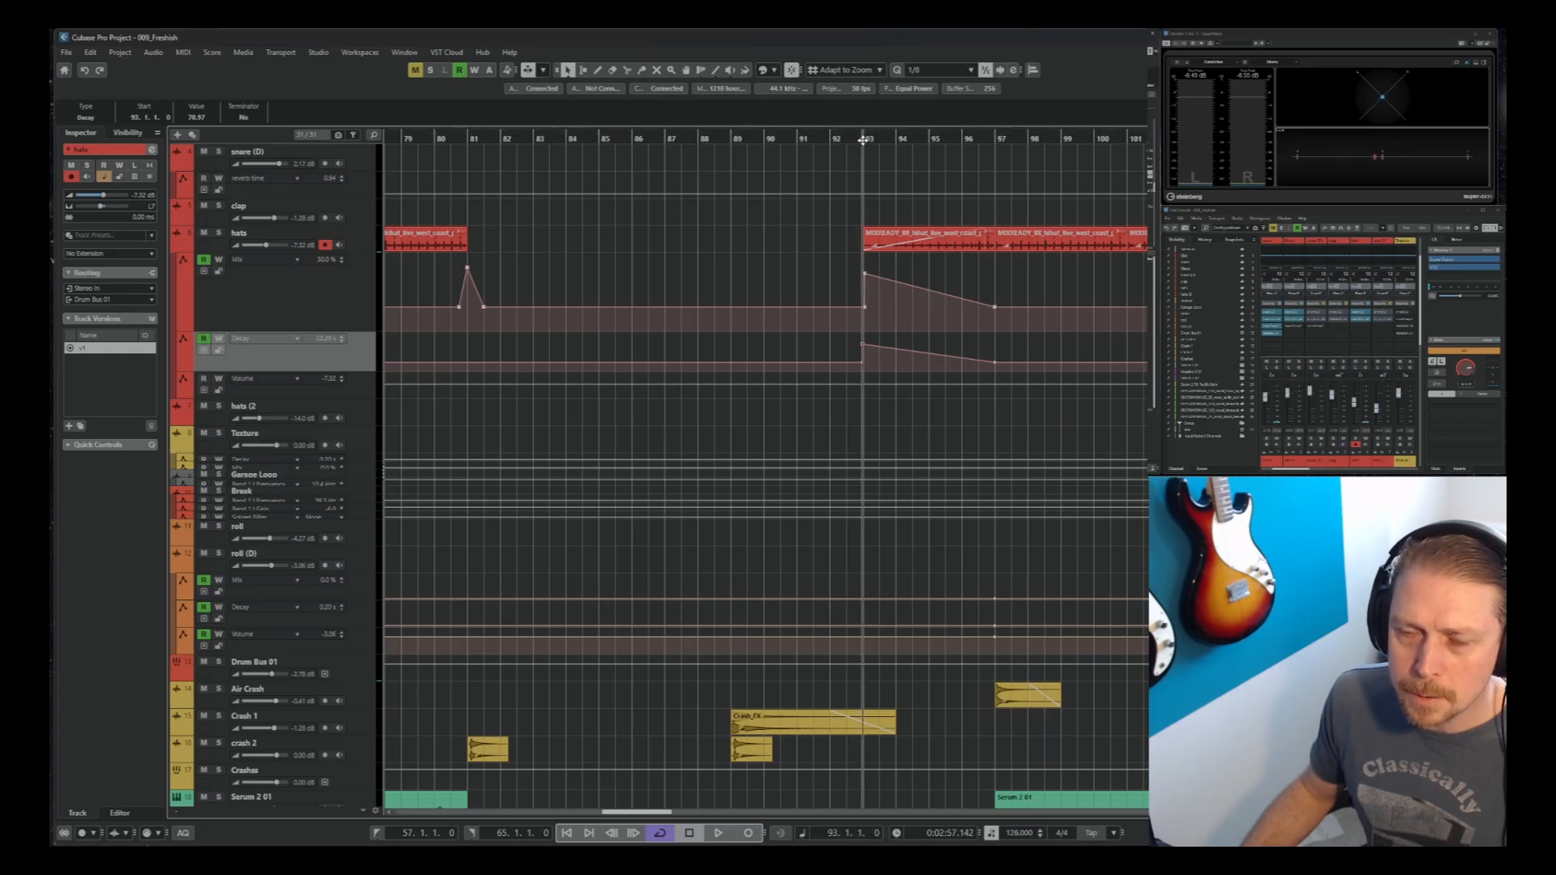
Play from bar 93 to around bar 104, checking the build into bar 97 and the surrounding tracks
key(space)
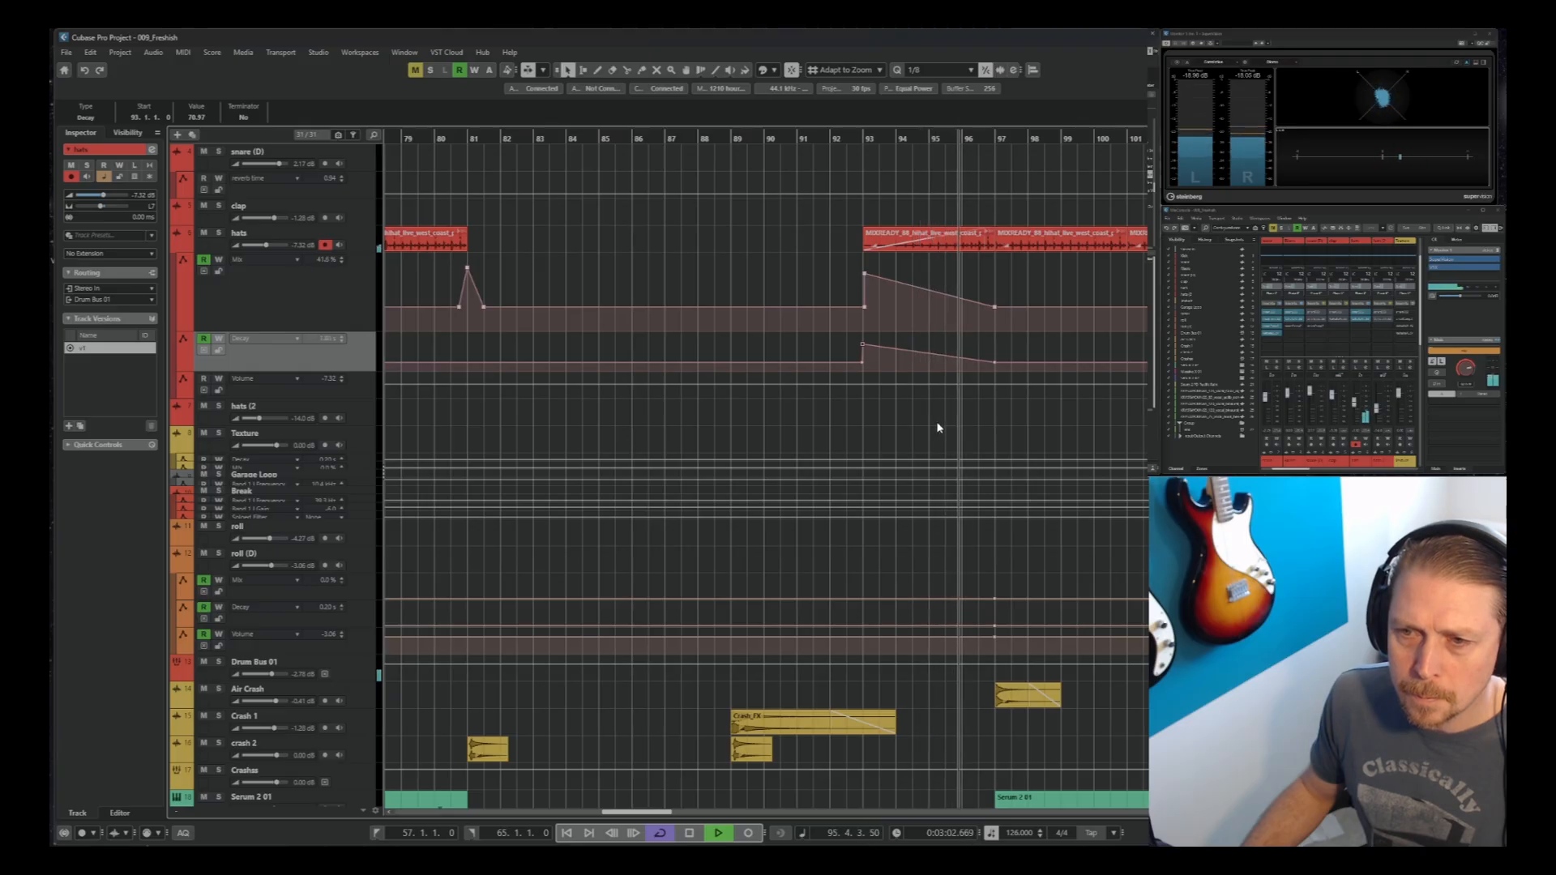
scroll(938, 427, down, 3)
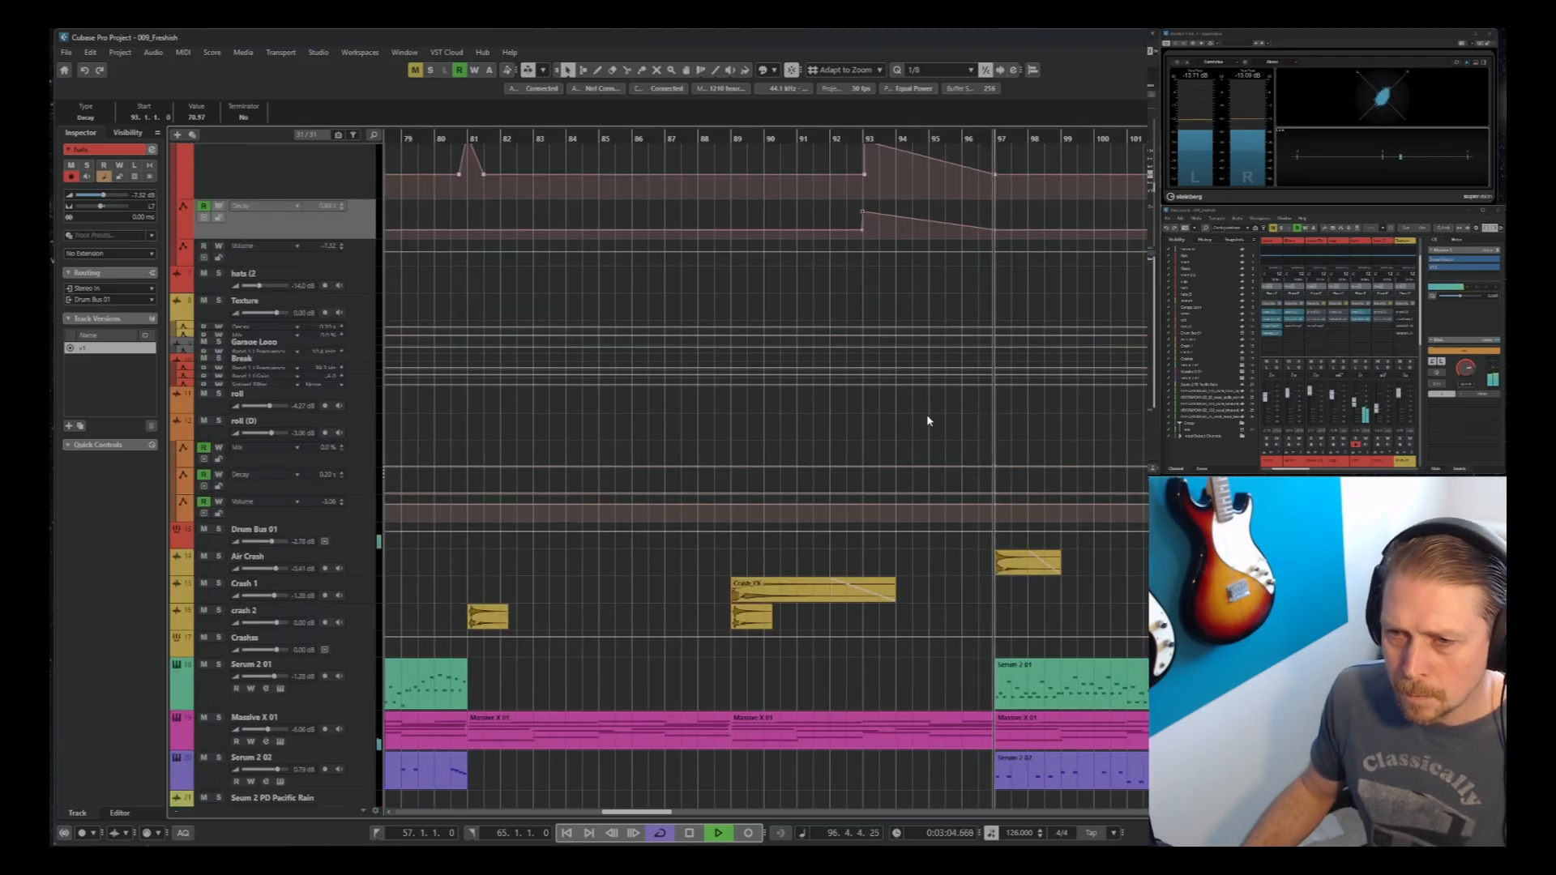
key(g)
key(g)
key(g)
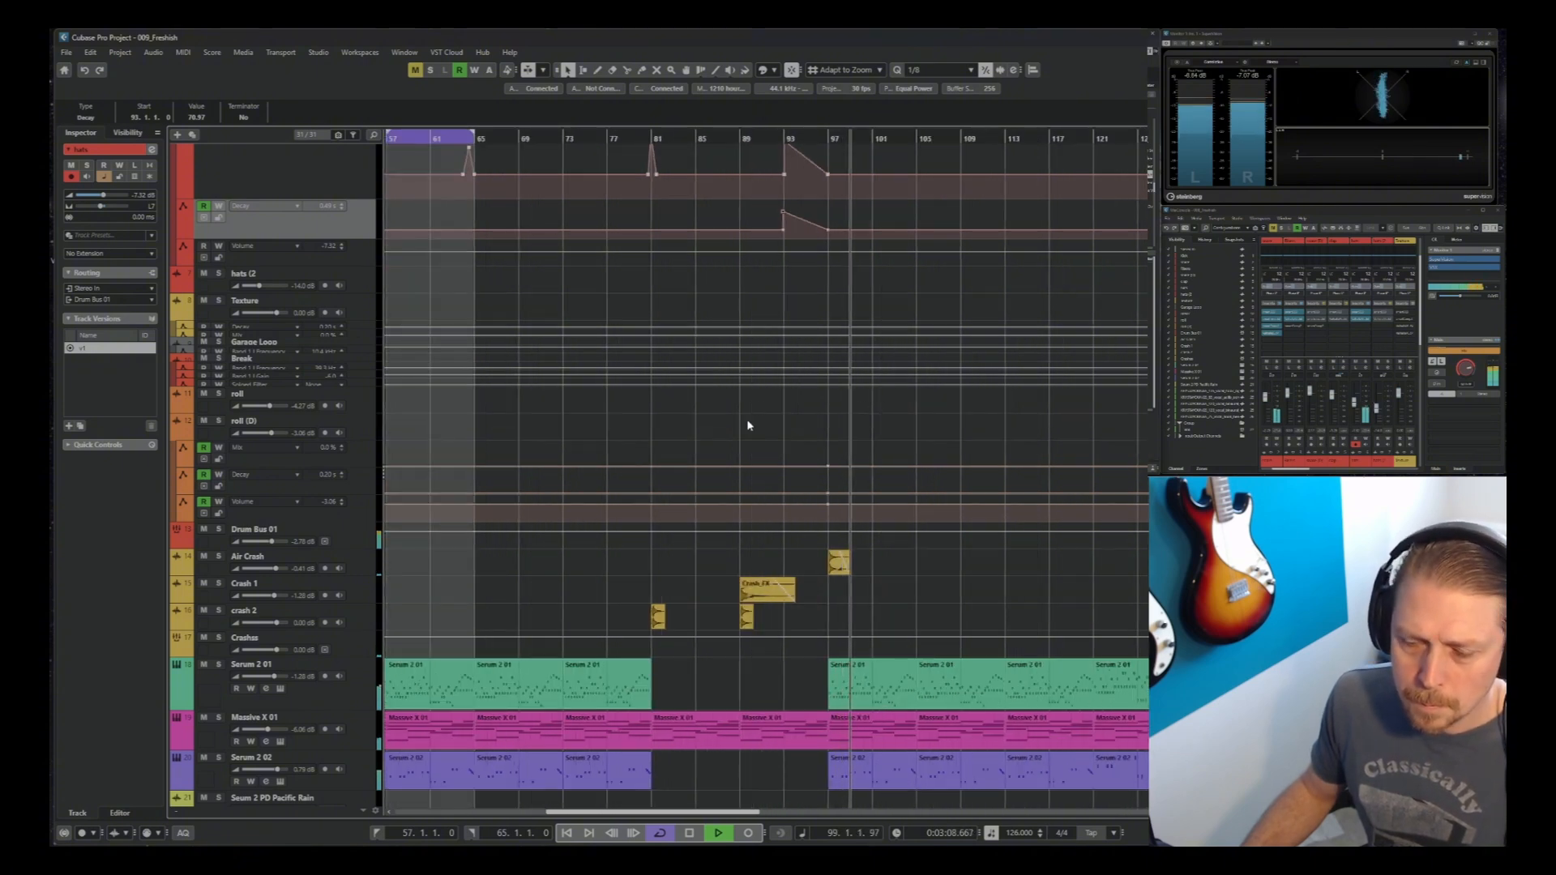
scroll(747, 424, down, 3)
scroll(747, 426, down, 3)
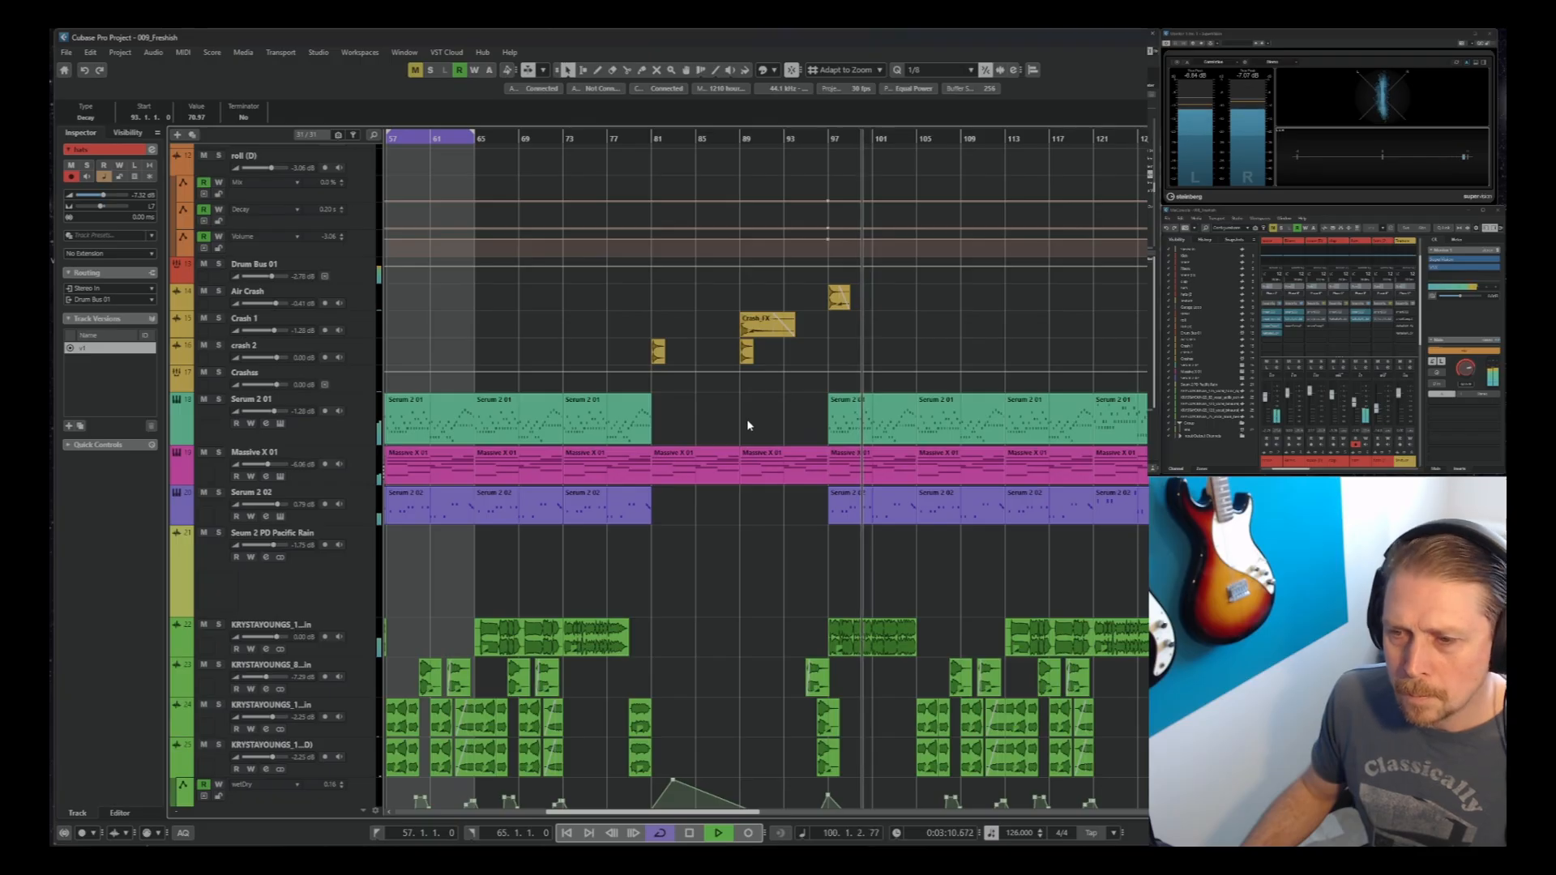
key(g)
key(g)
scroll(748, 423, up, 12)
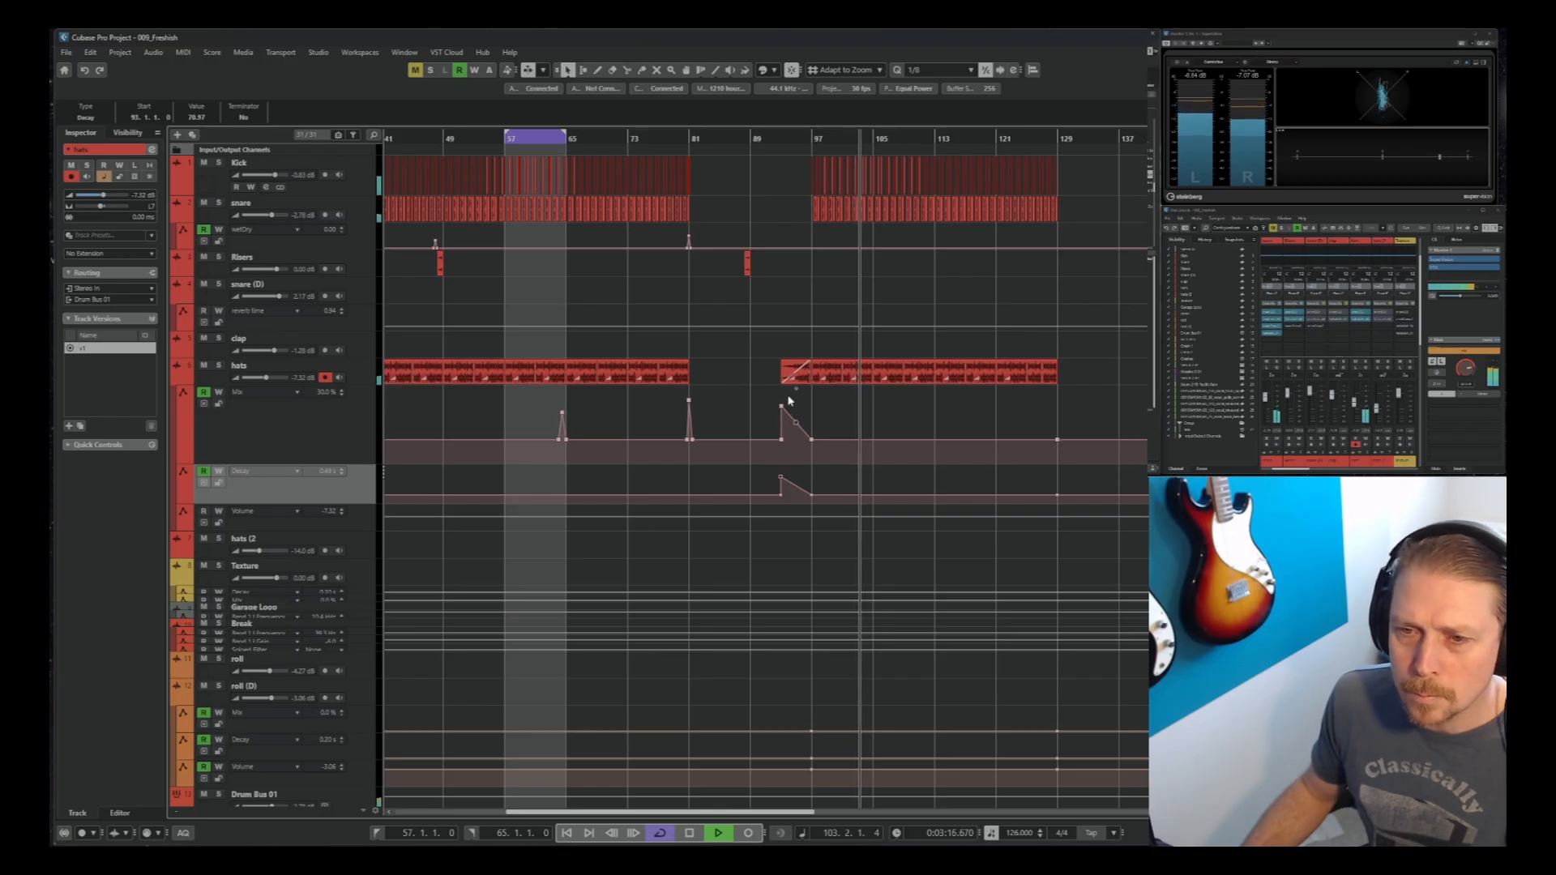
key(h)
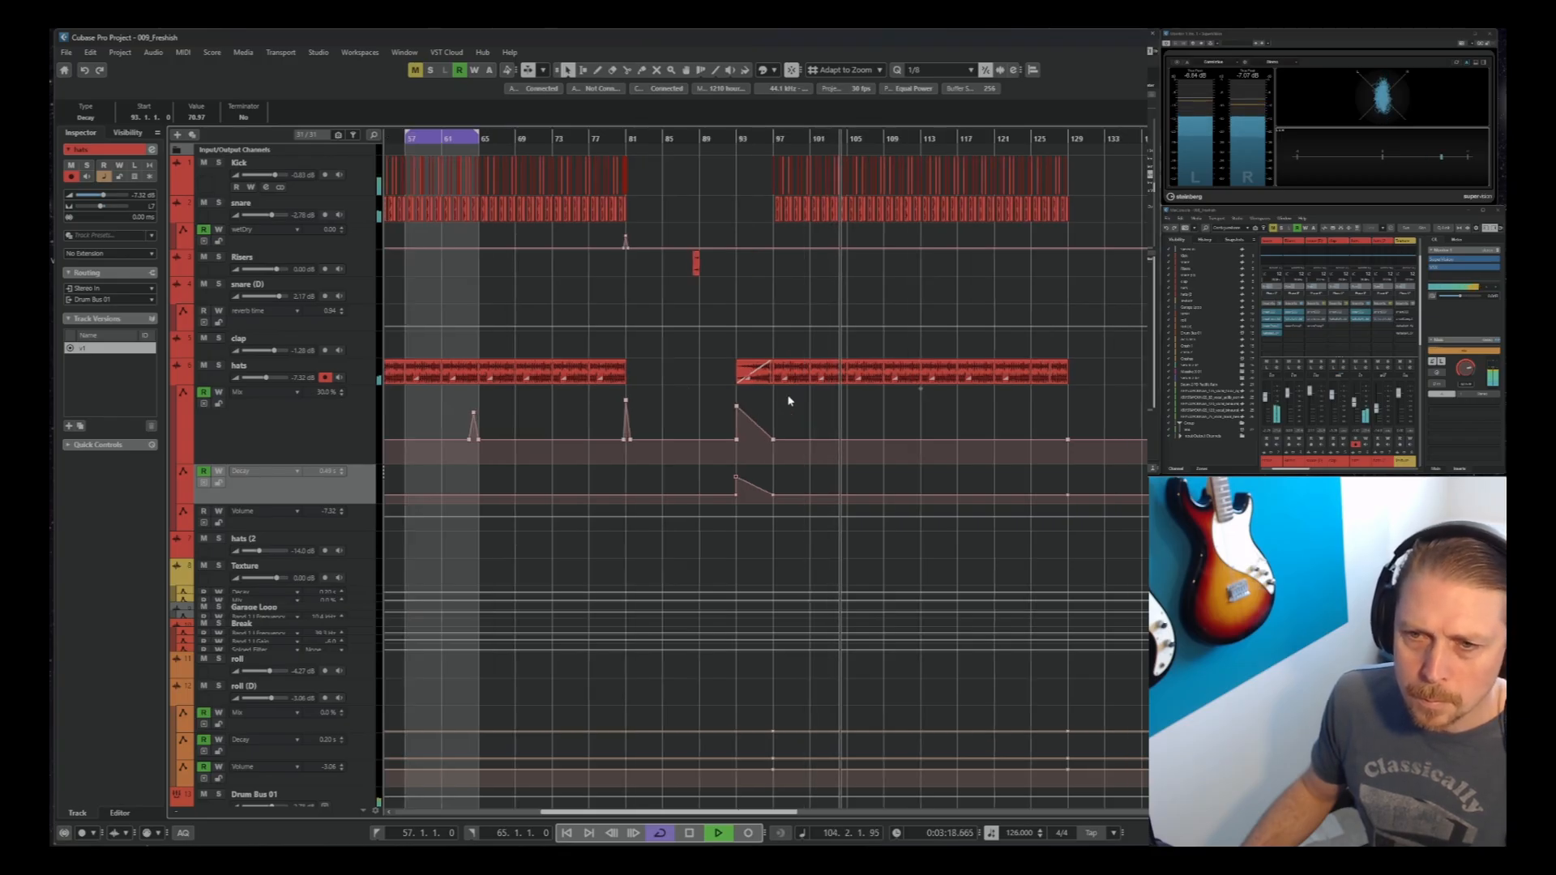
Stop playback and copy the Crash 1 hit from bar 89 to bar 129
scroll(788, 396, down, 5)
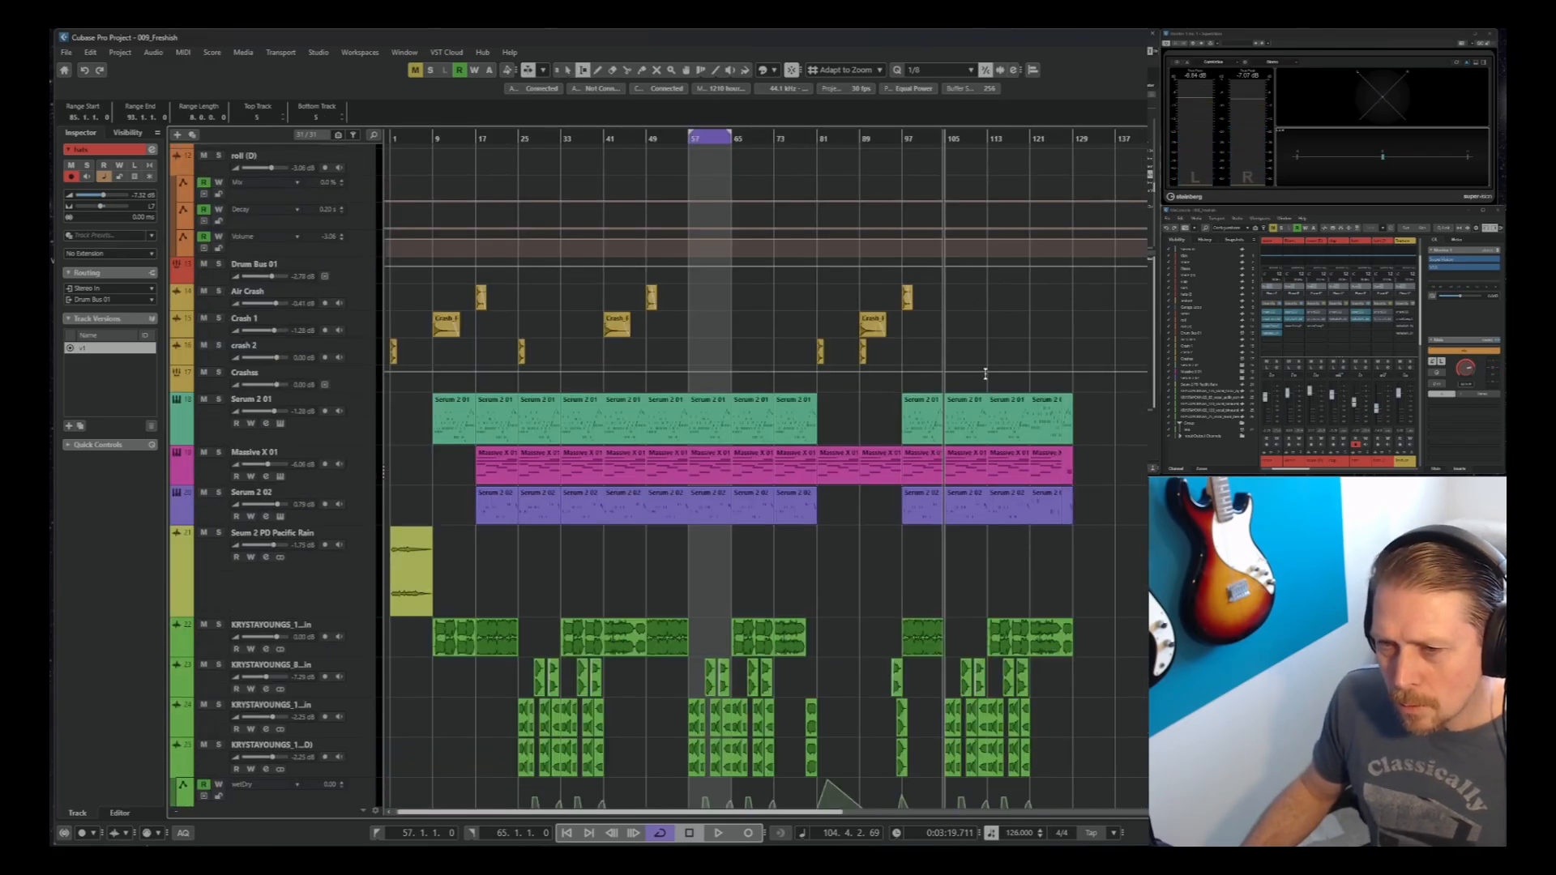
key(1)
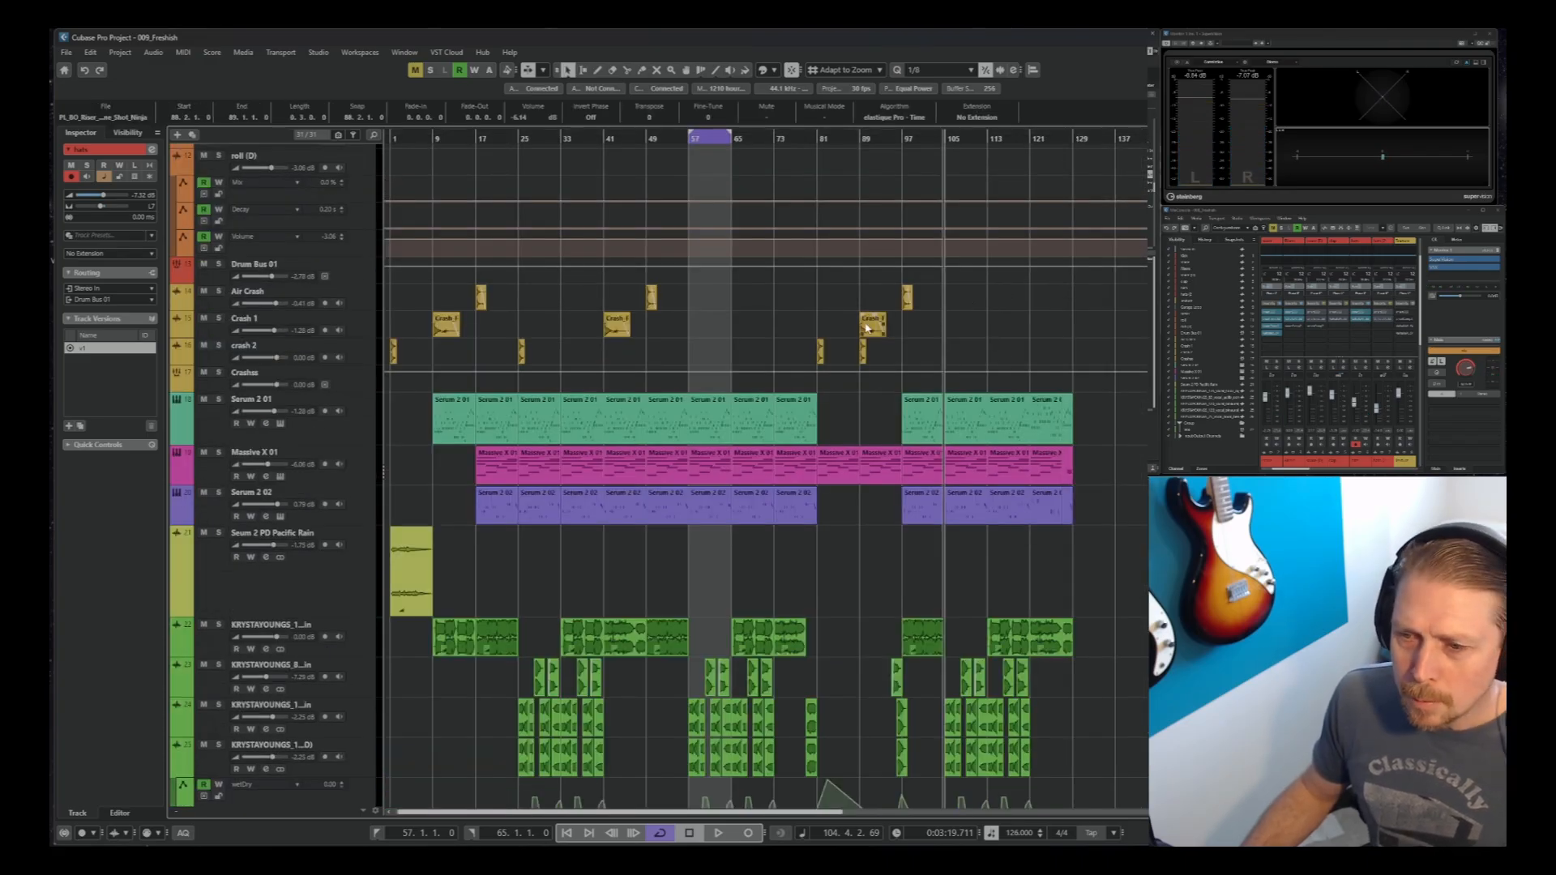
drag(867, 327, 1081, 326)
Shape the hats Mix automation to rise from bar 128 to a peak at bar 129 and slope back down by bar 131
scroll(1081, 326, up, 10)
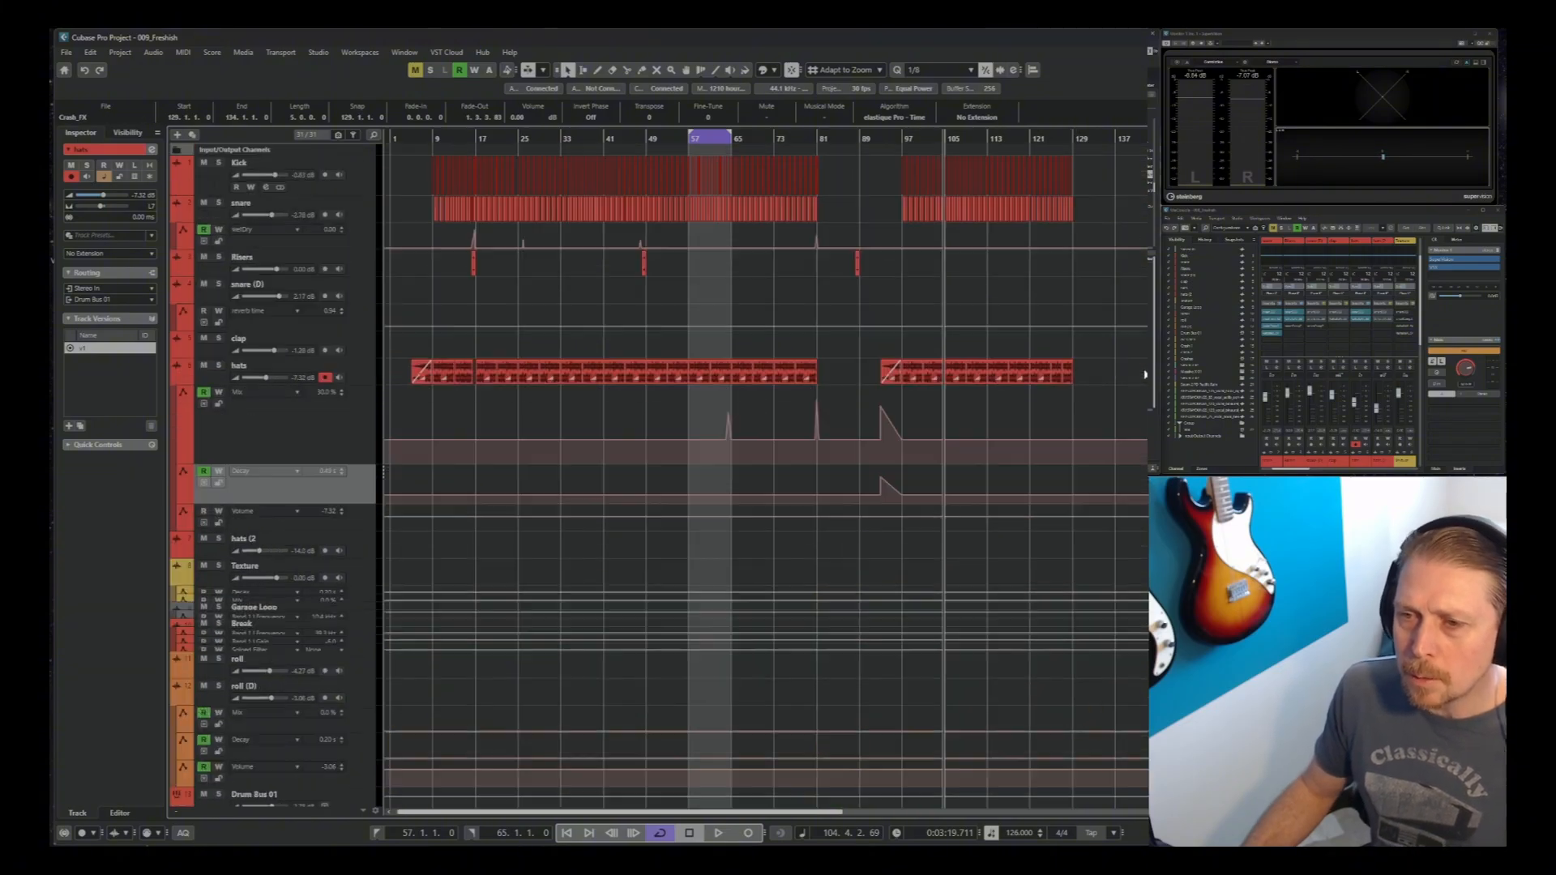
key(h)
key(h)
key(h)
key(h)
key(h)
key(h)
key(h)
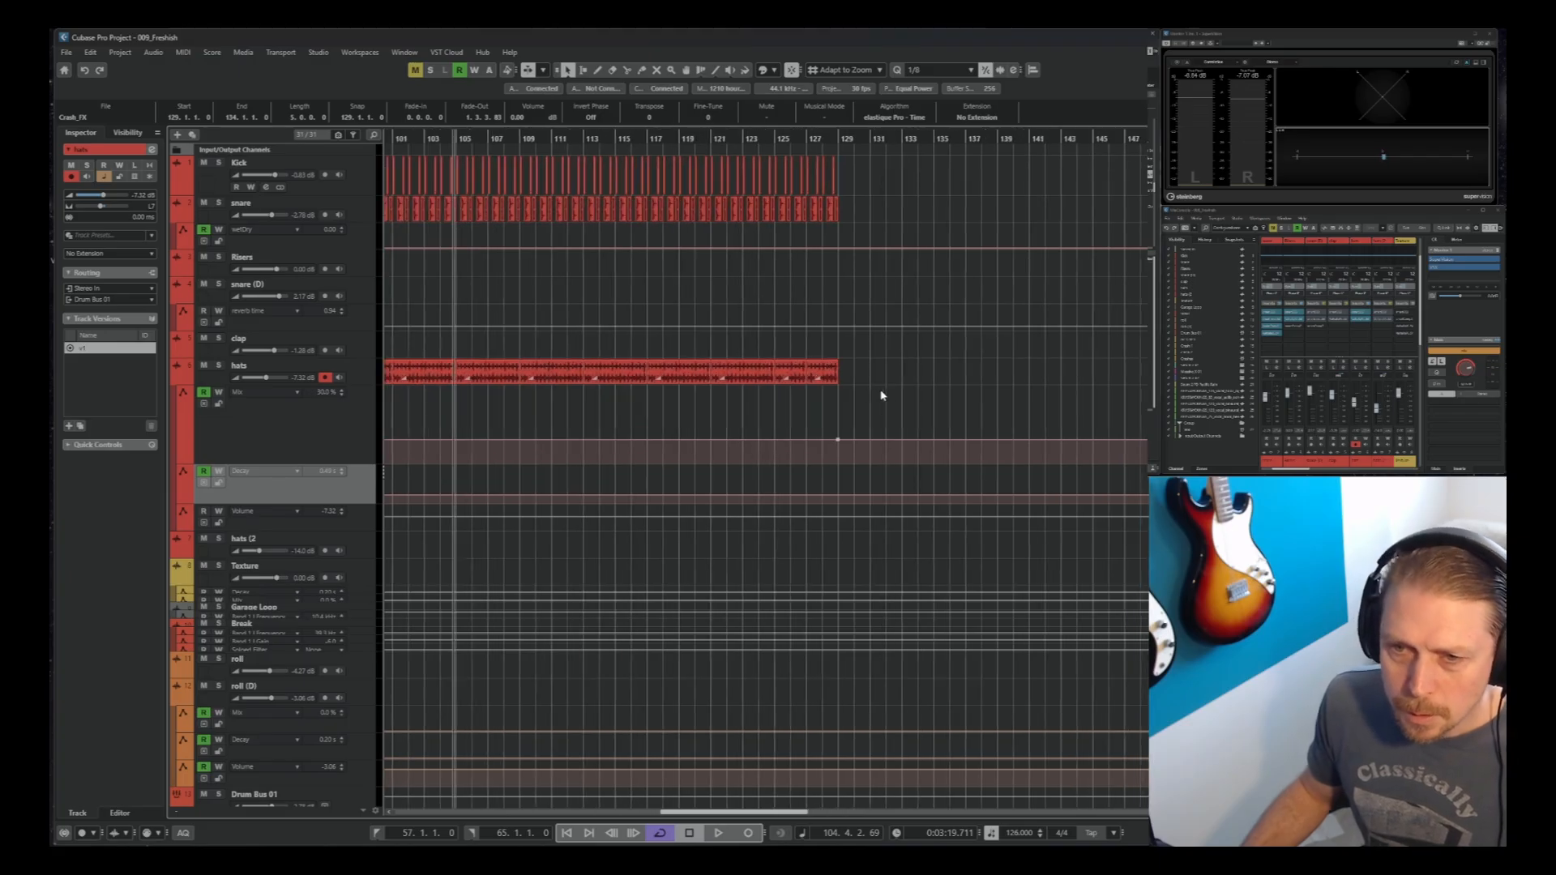
key(h)
key(h)
click(786, 439)
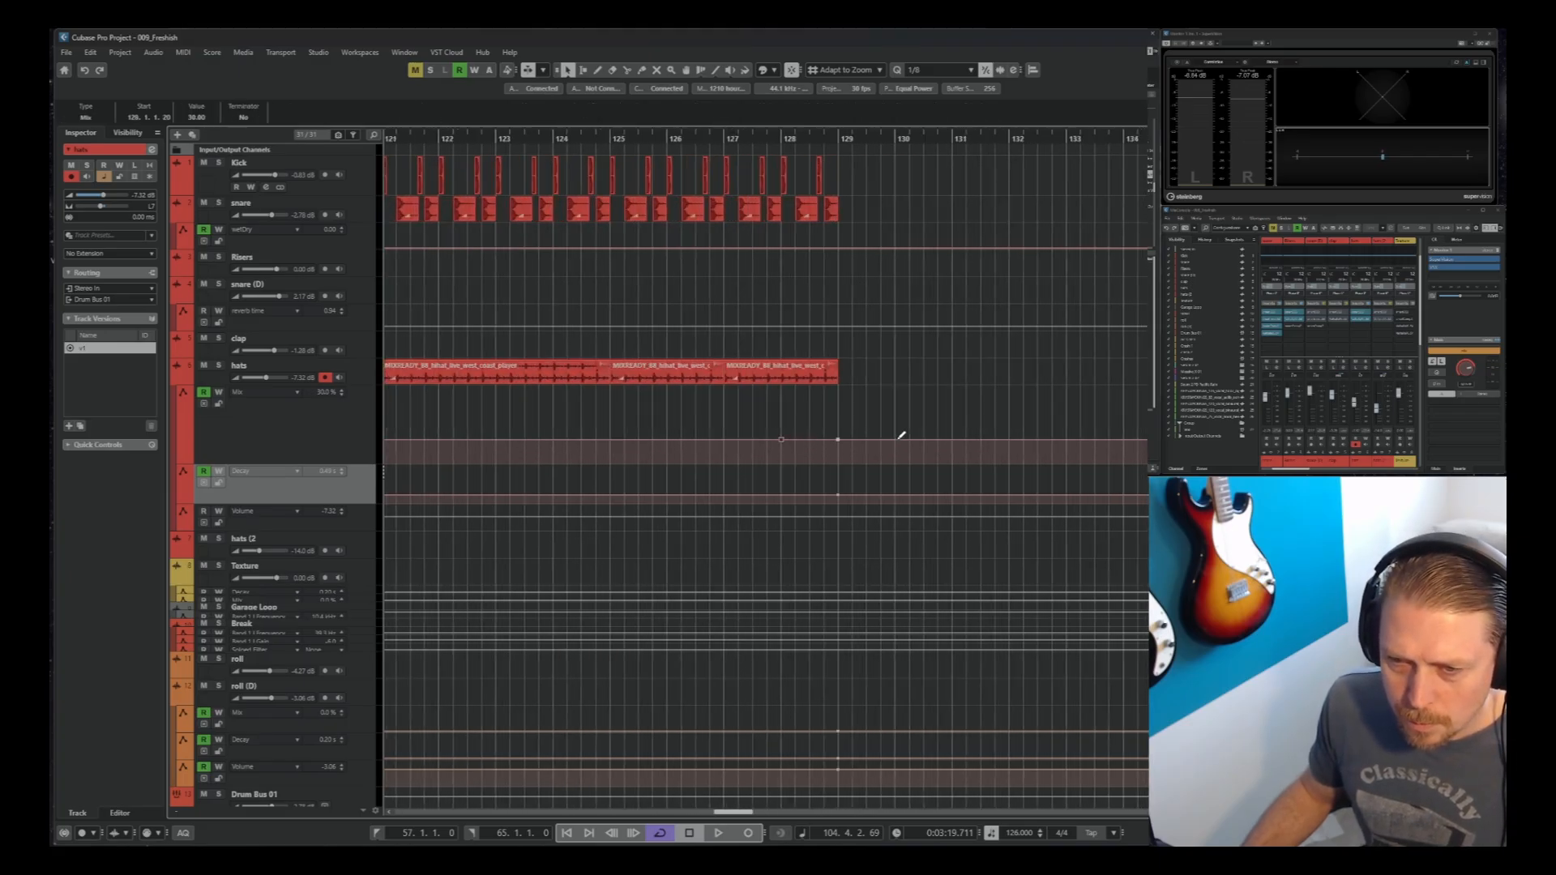
drag(838, 439, 840, 410)
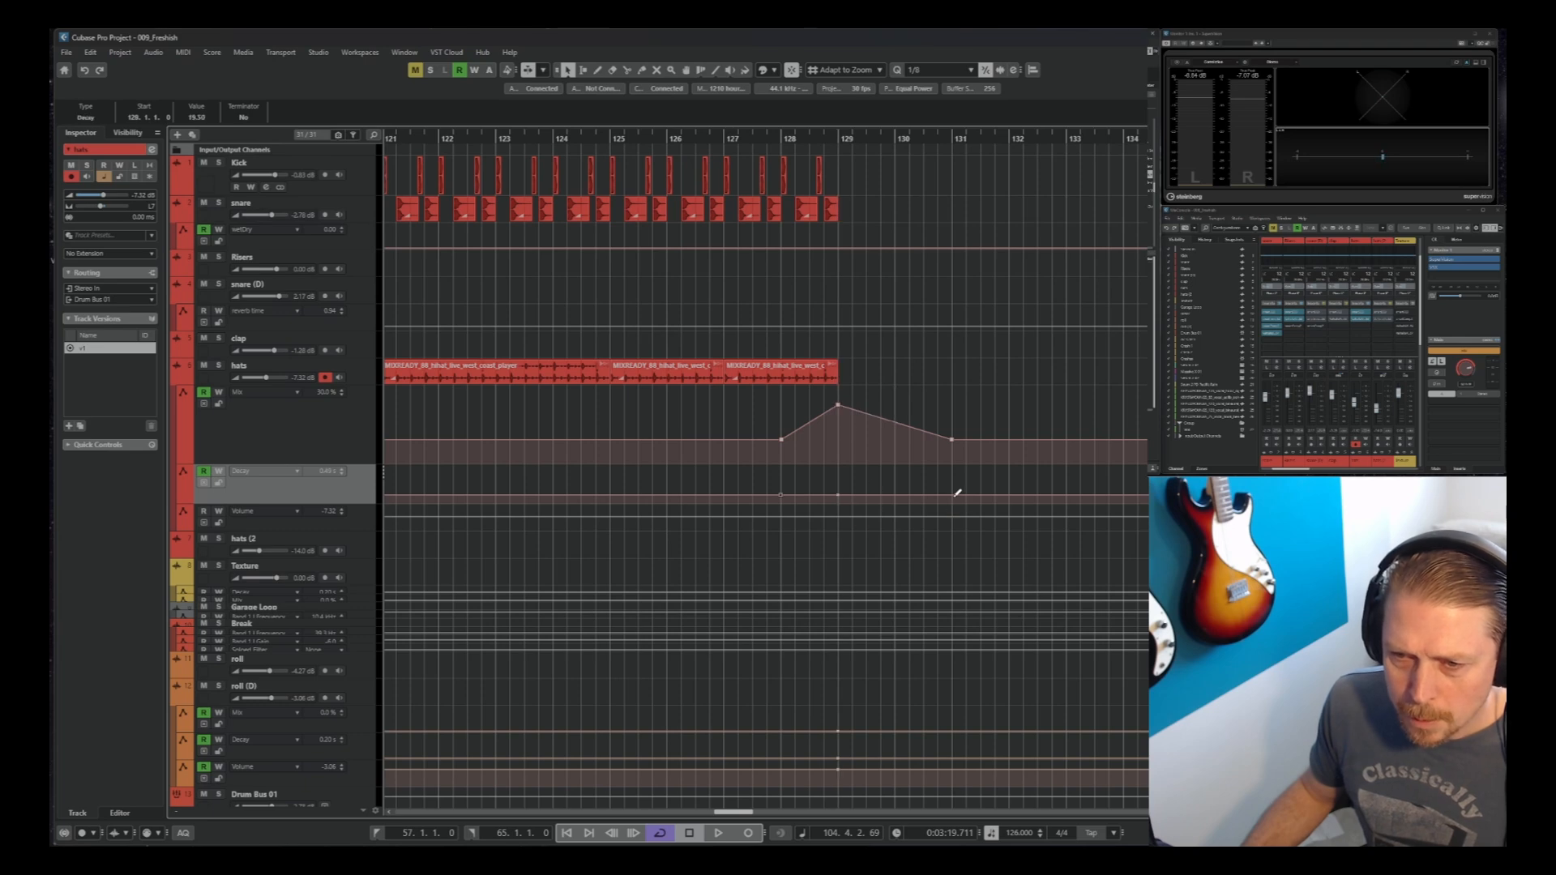
Raise the hats Decay automation to a peak at bar 130, falling to 0 at bar 132, and dip Mix just before bar 132
drag(840, 498, 896, 481)
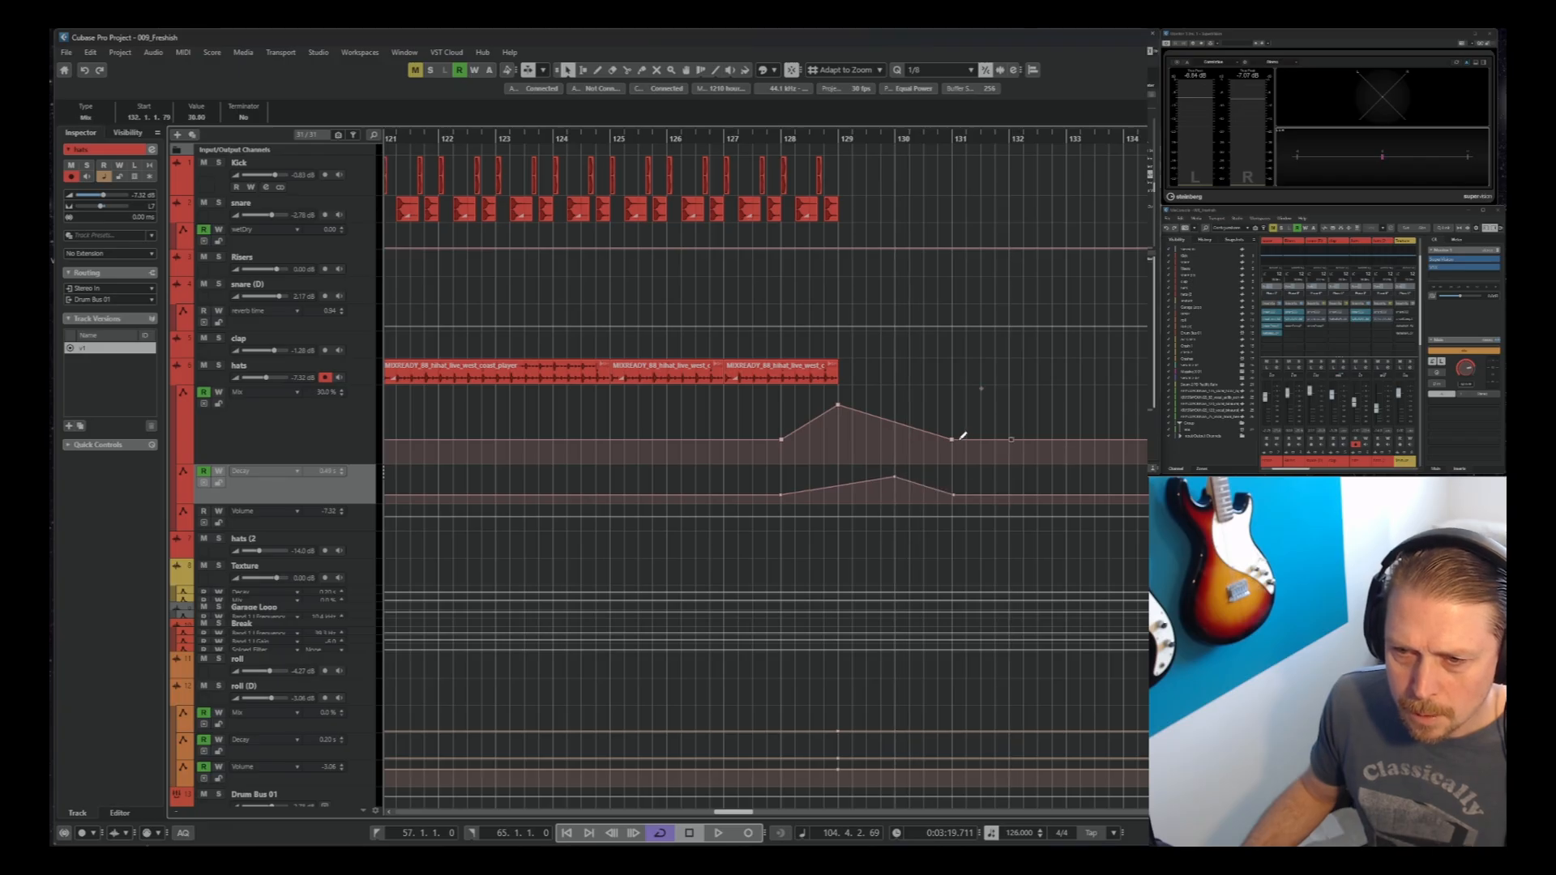
drag(1009, 441, 1017, 504)
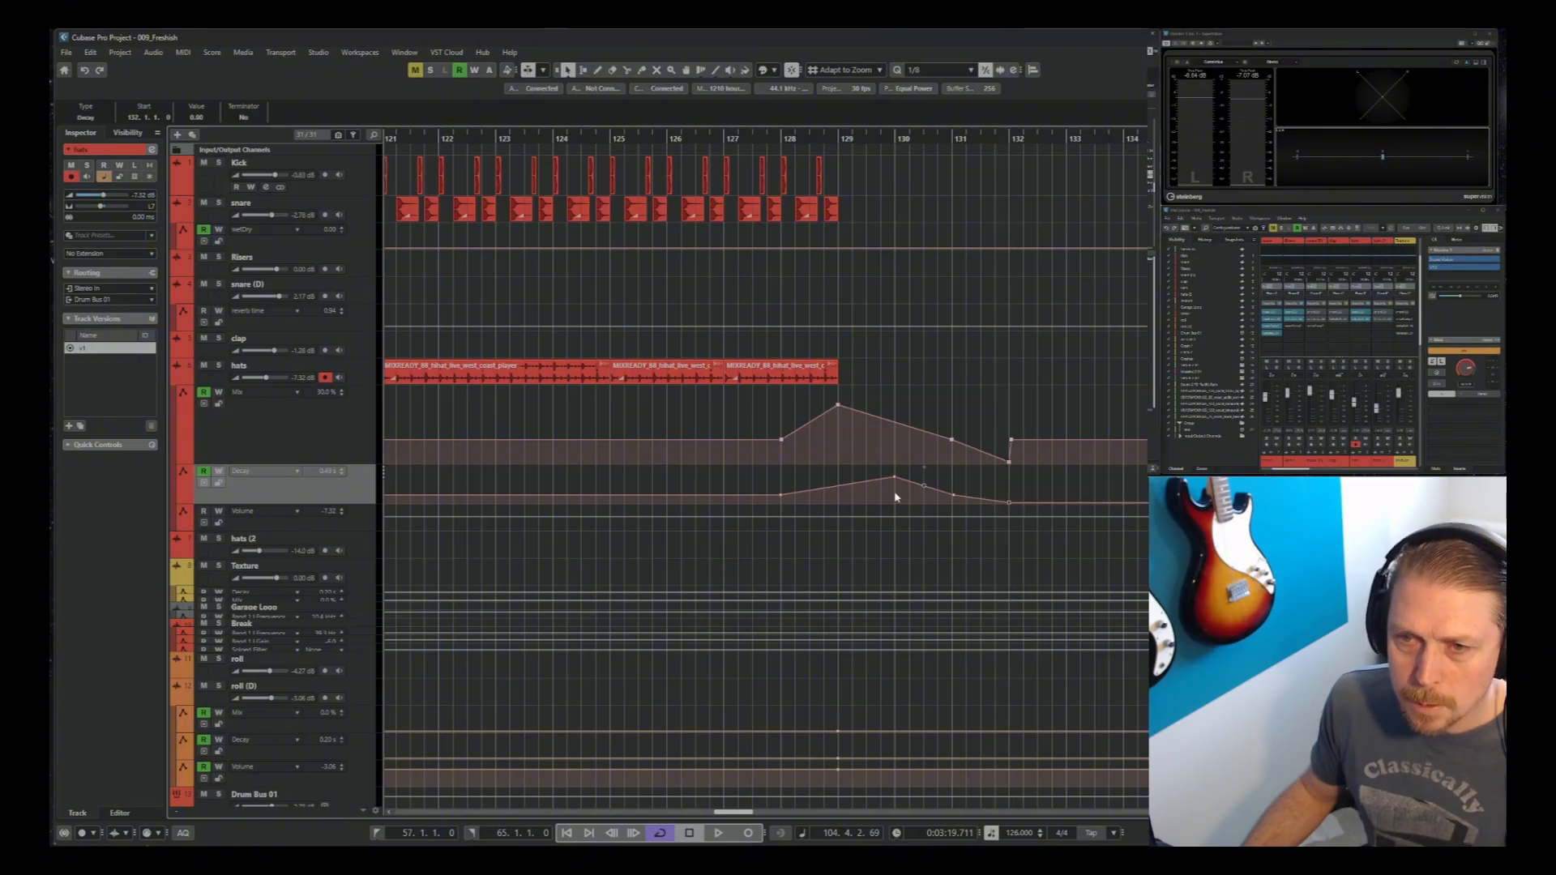
Raise the snare wetDry automation to about 65 at bar 129 and copy the last ghost kick hit to bar 129
click(810, 248)
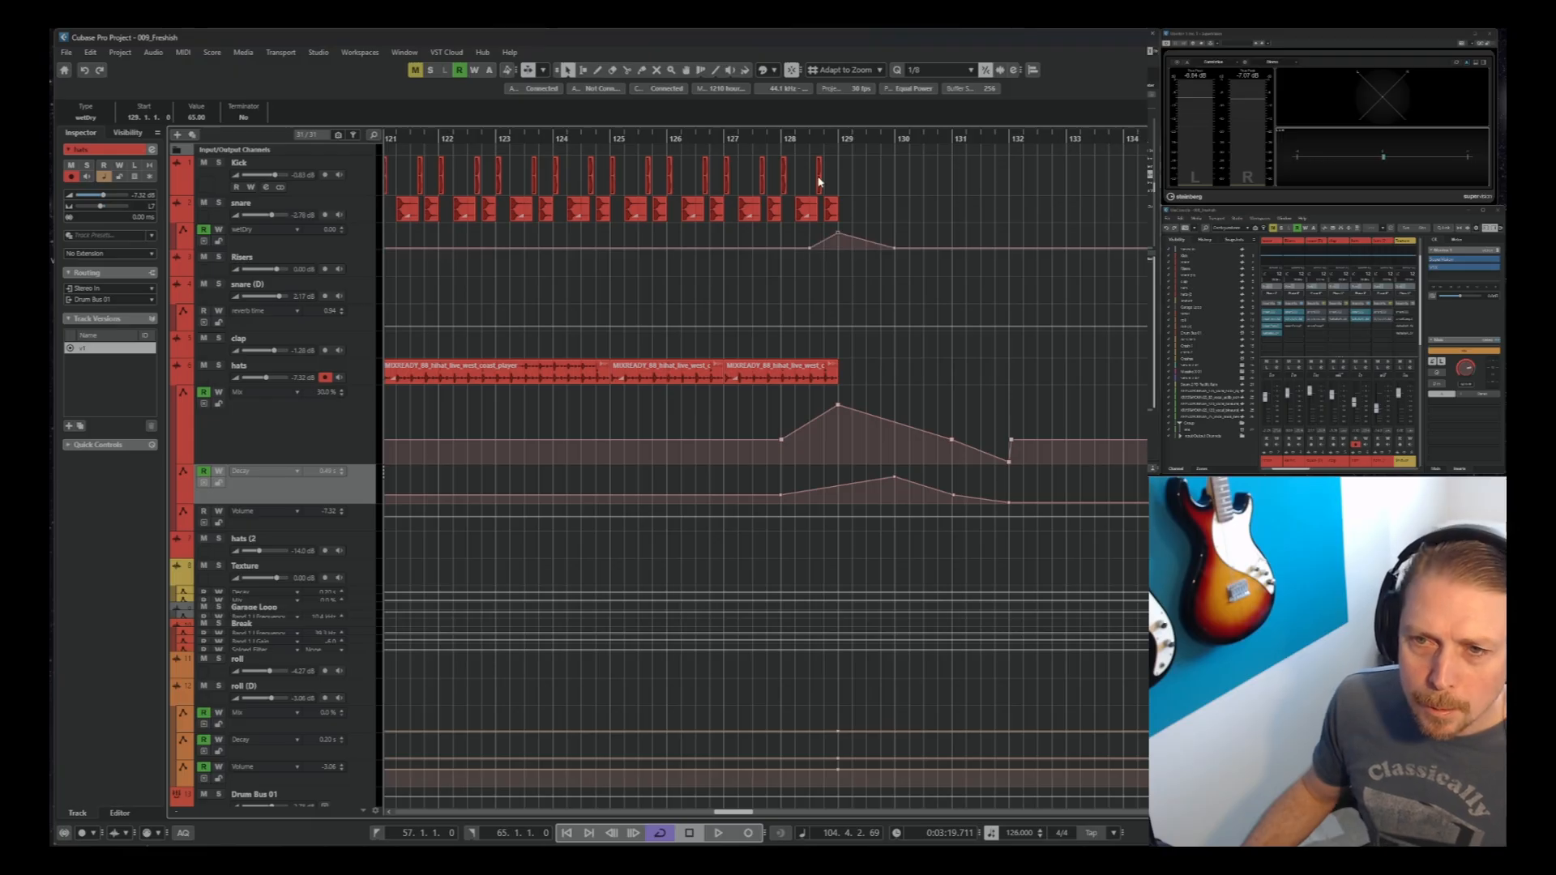
click(819, 180)
drag(821, 179, 841, 177)
Play the ending from bar 125 past bar 129 to check the crash and the synth and vocal cut-offs
click(612, 138)
key(space)
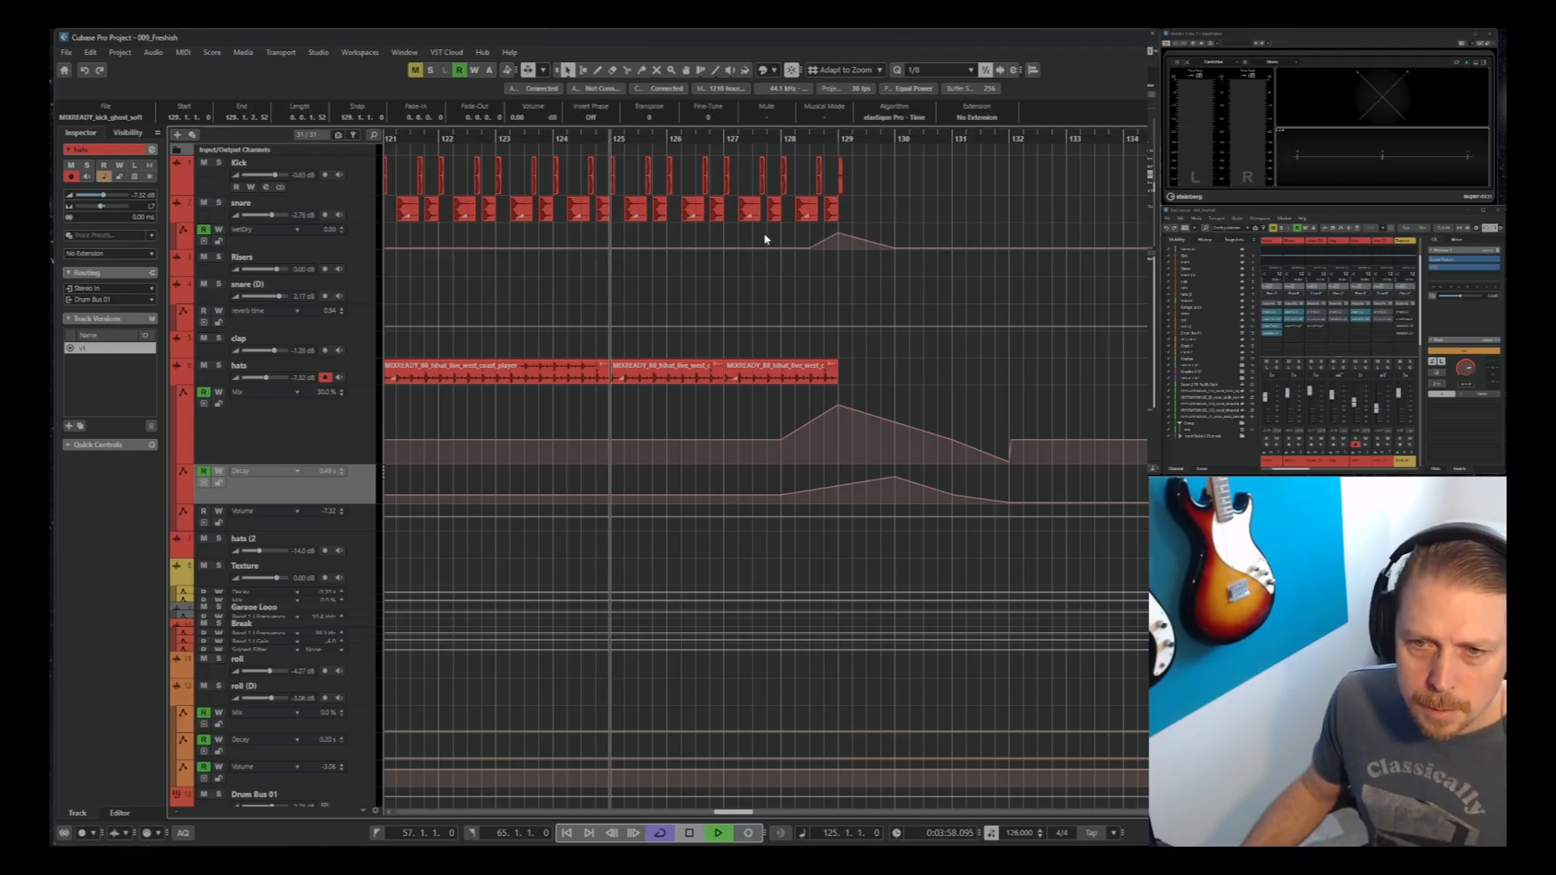
scroll(963, 358, down, 5)
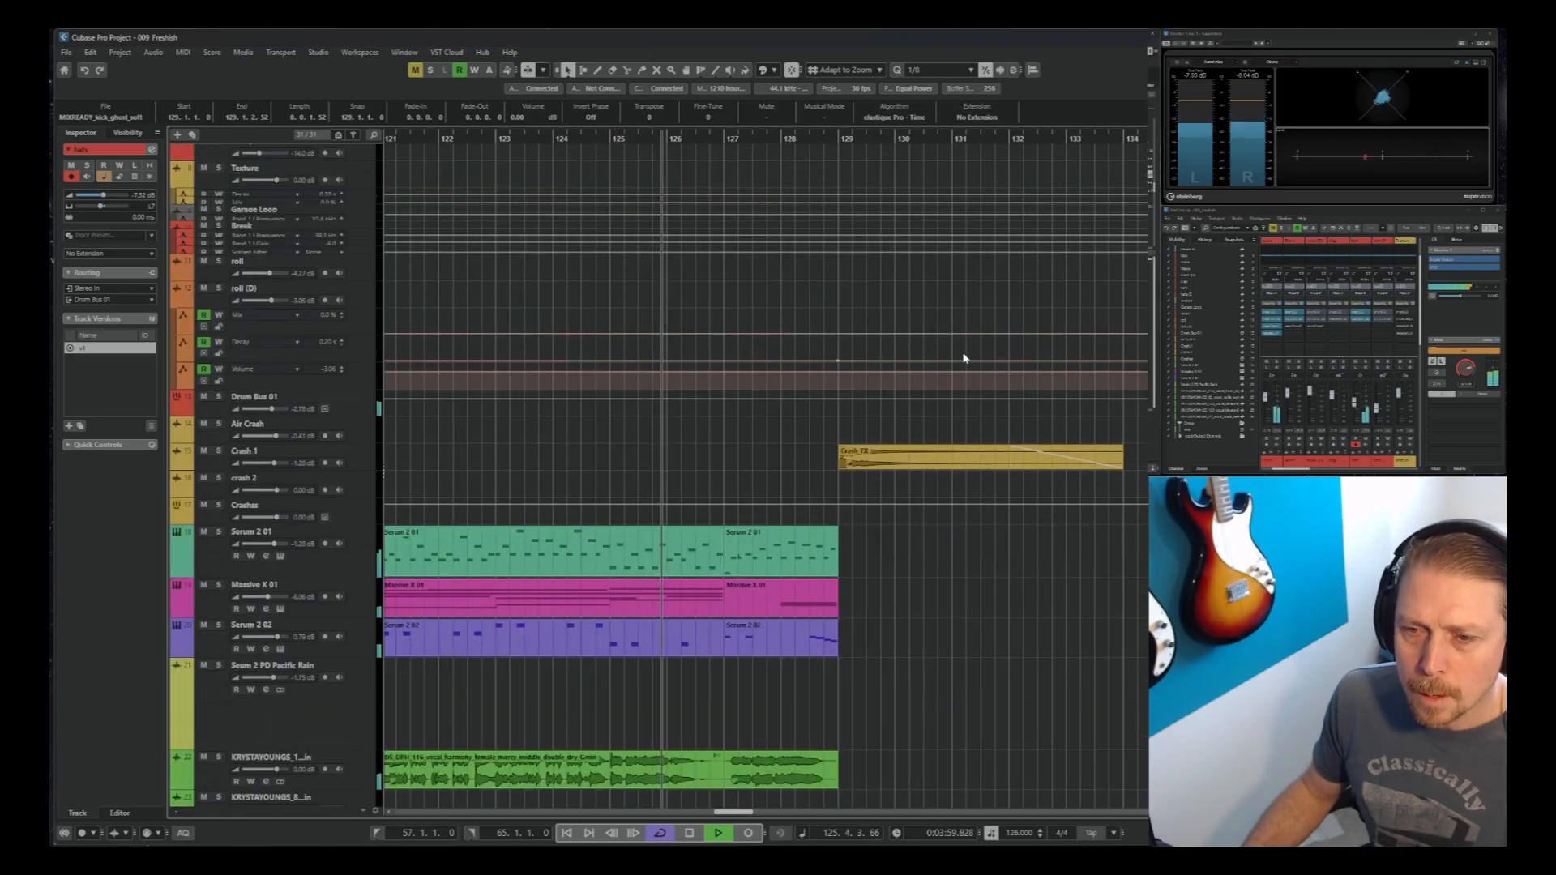
scroll(962, 358, down, 2)
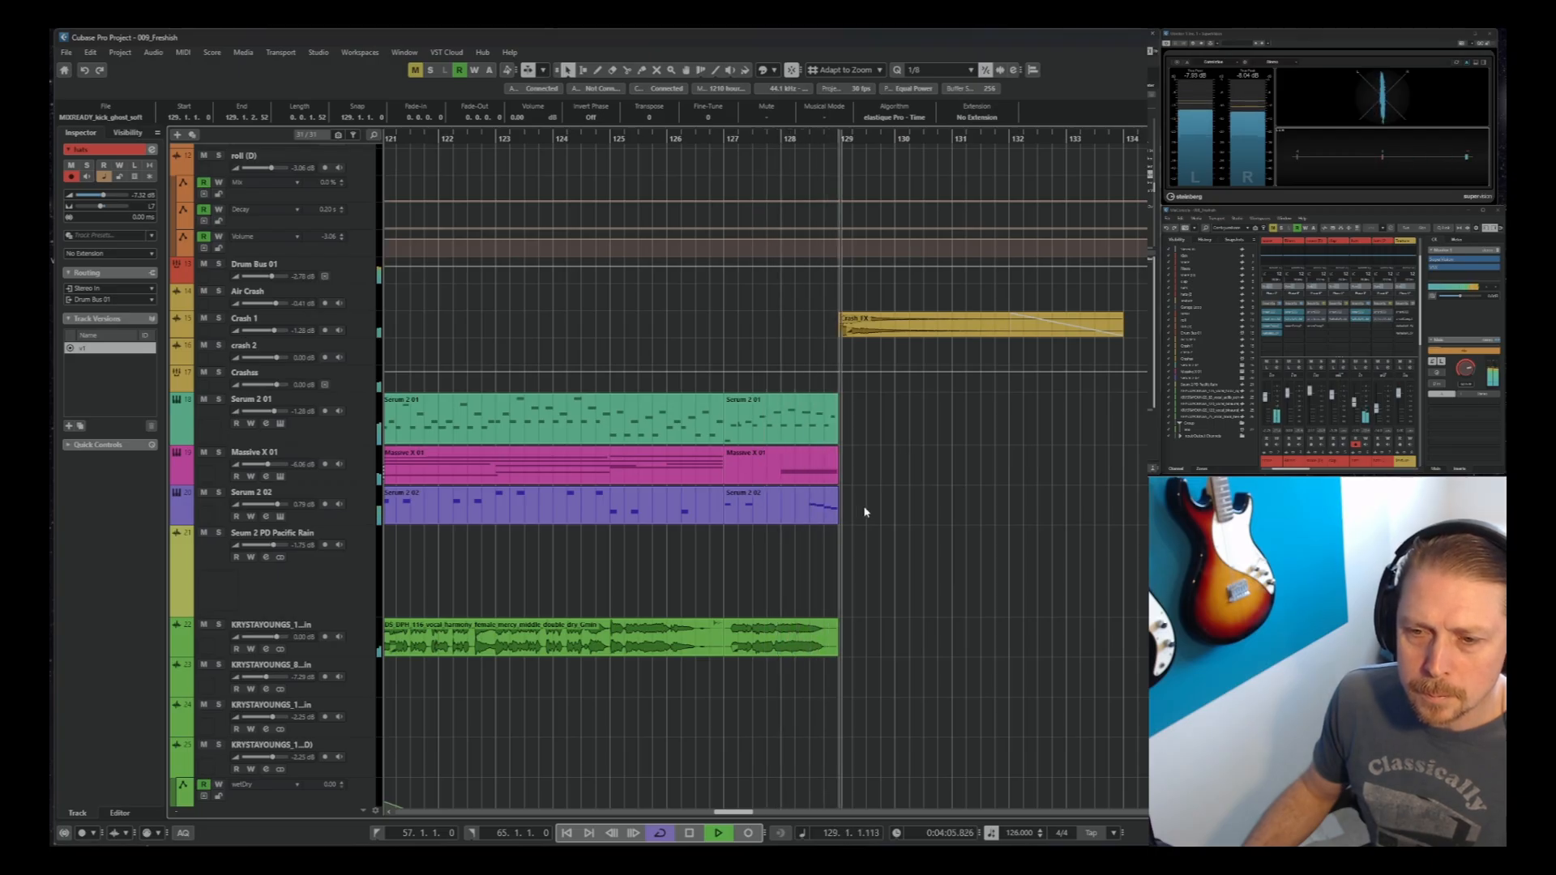
key(space)
Copy the Serum 2 02 clip from bar 121 to bar 129, delete the notes after its first one and end it at bar 131
click(712, 511)
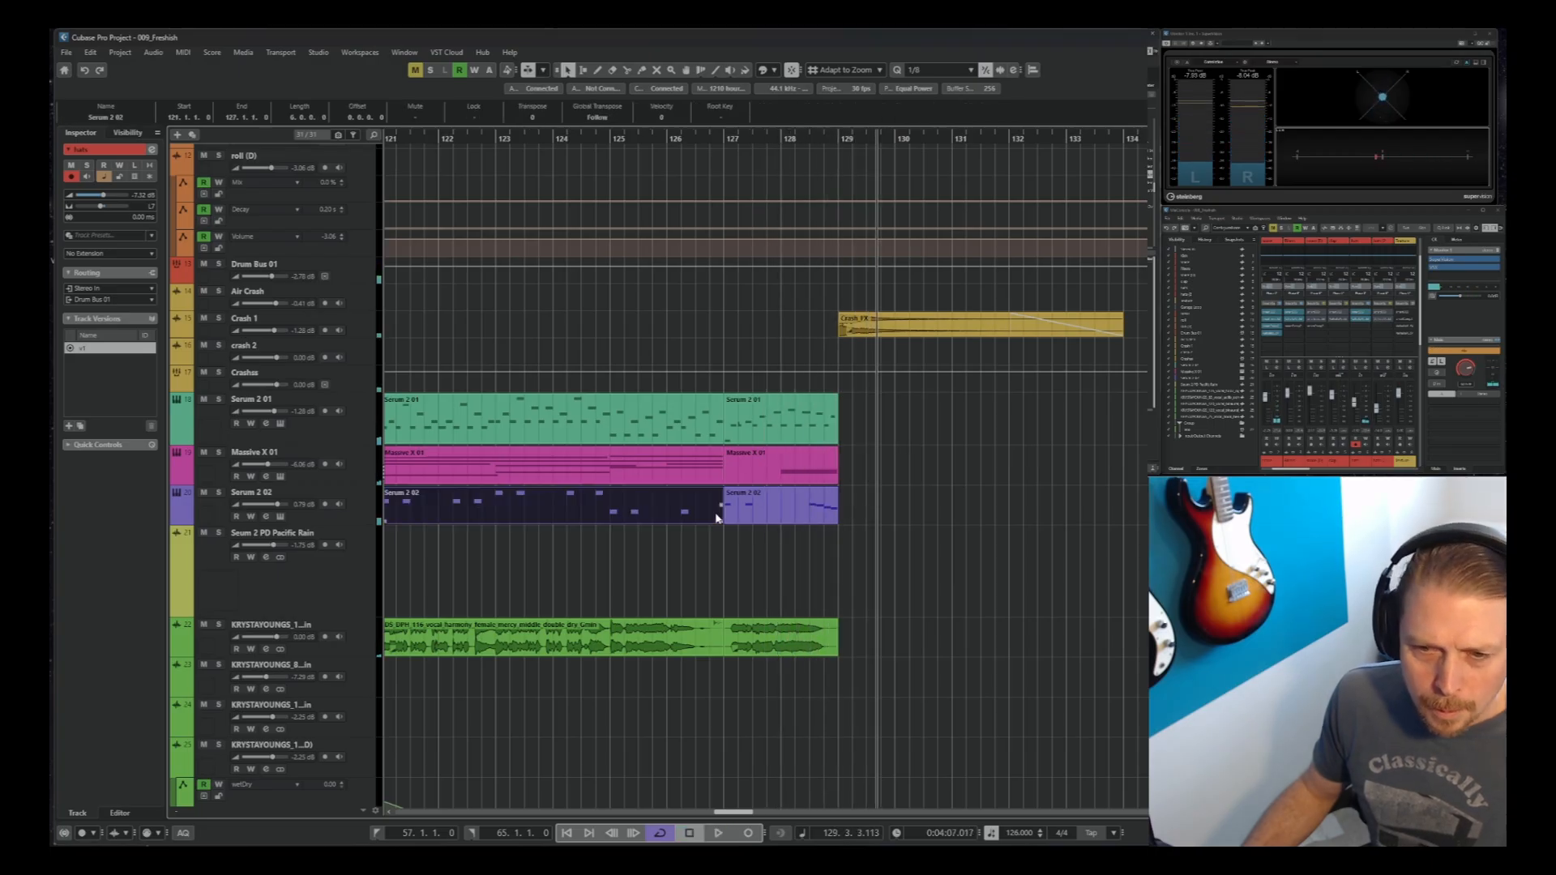
scroll(755, 517, down, 2)
scroll(713, 526, left, 4)
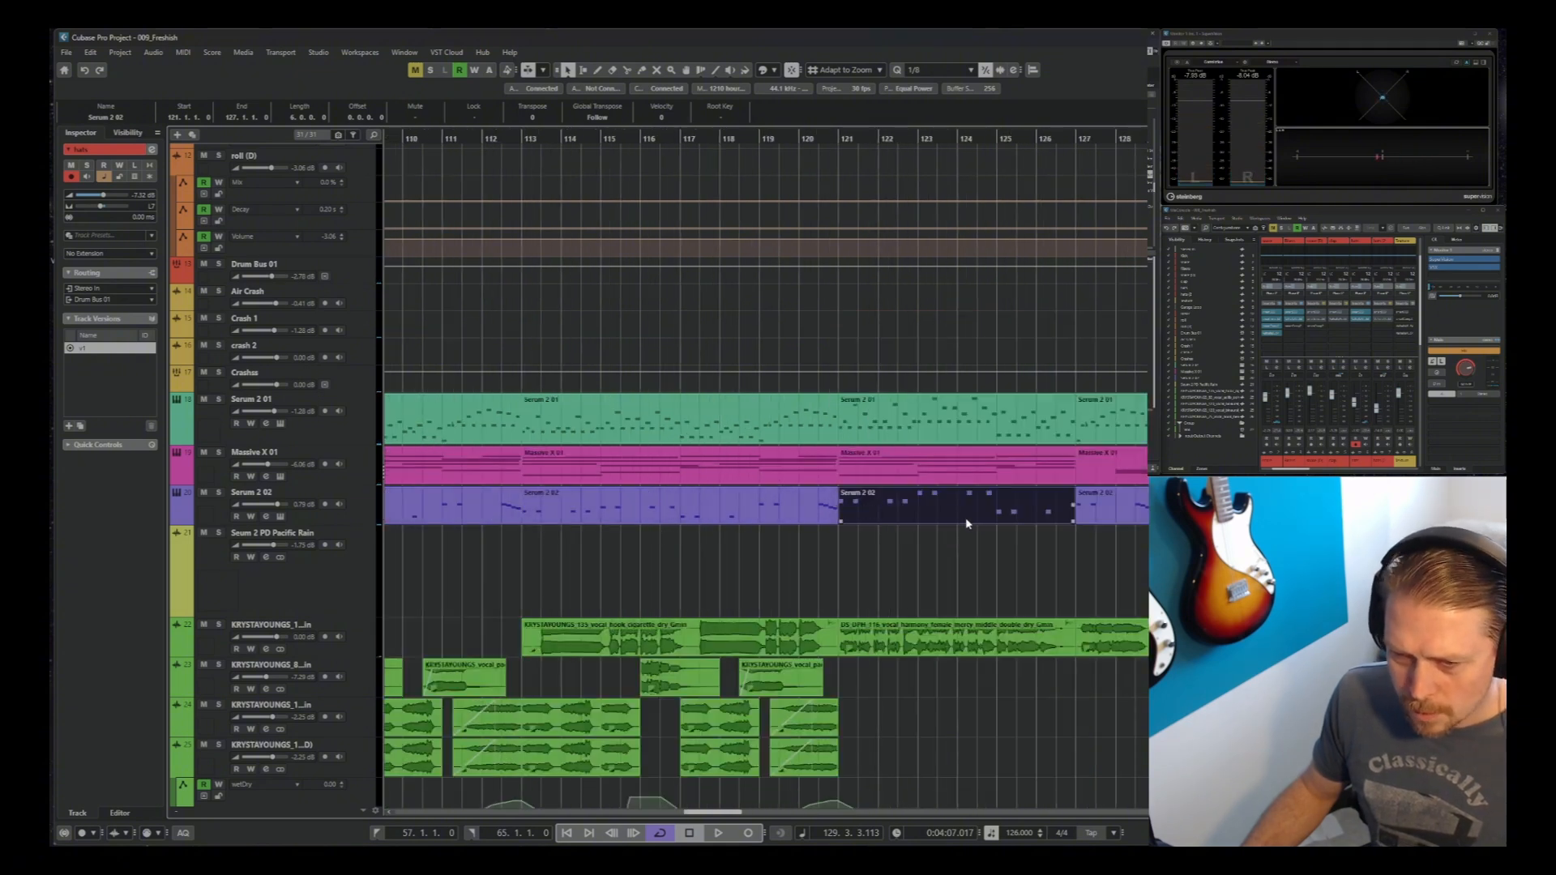
double_click(1232, 507)
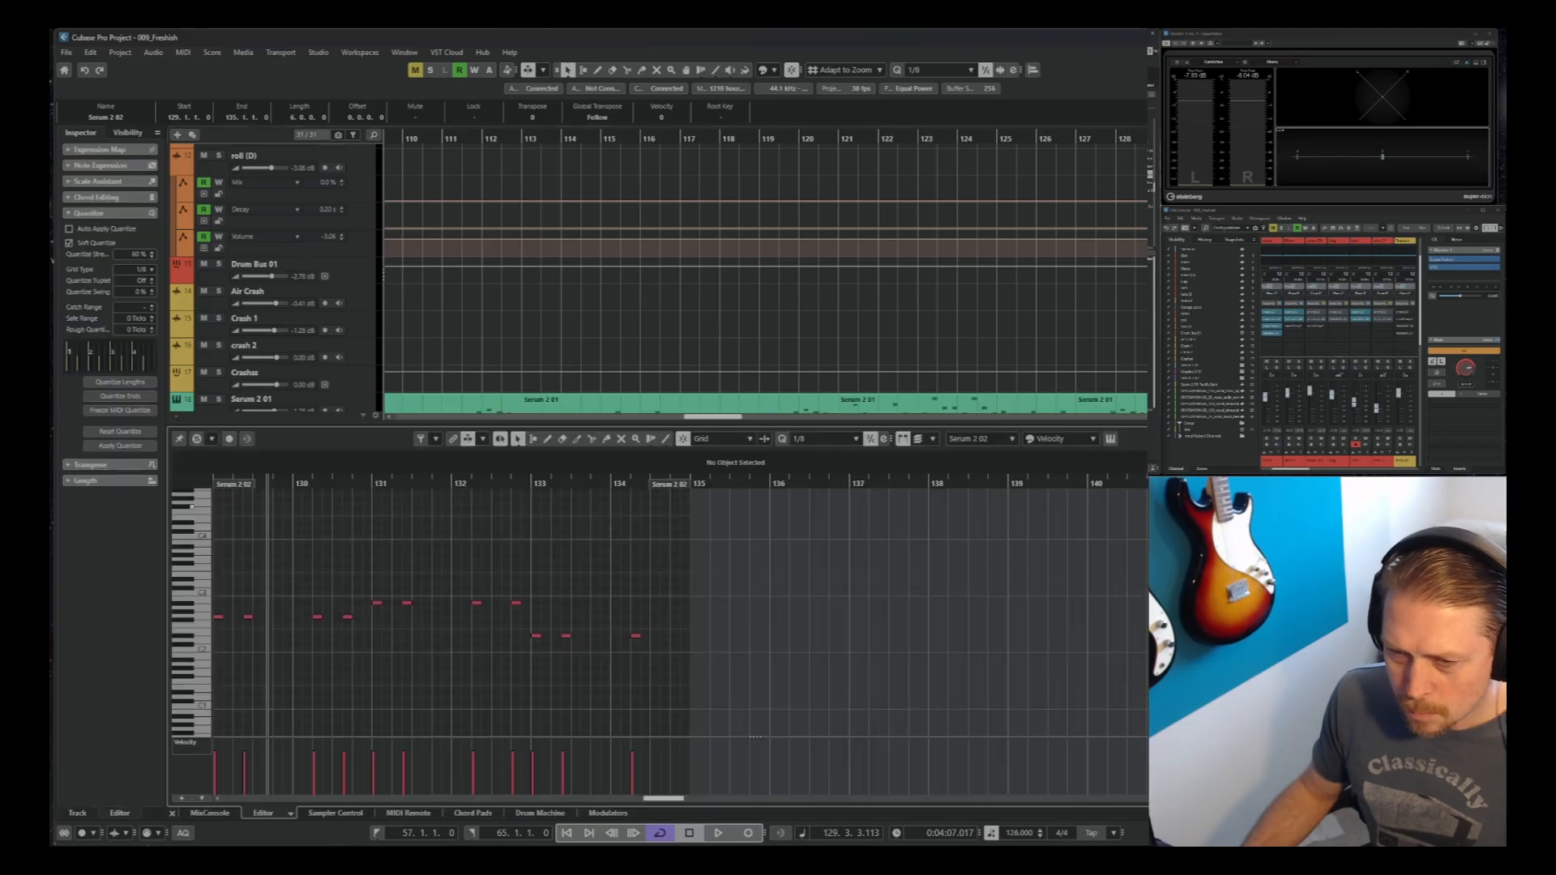
drag(671, 562, 241, 699)
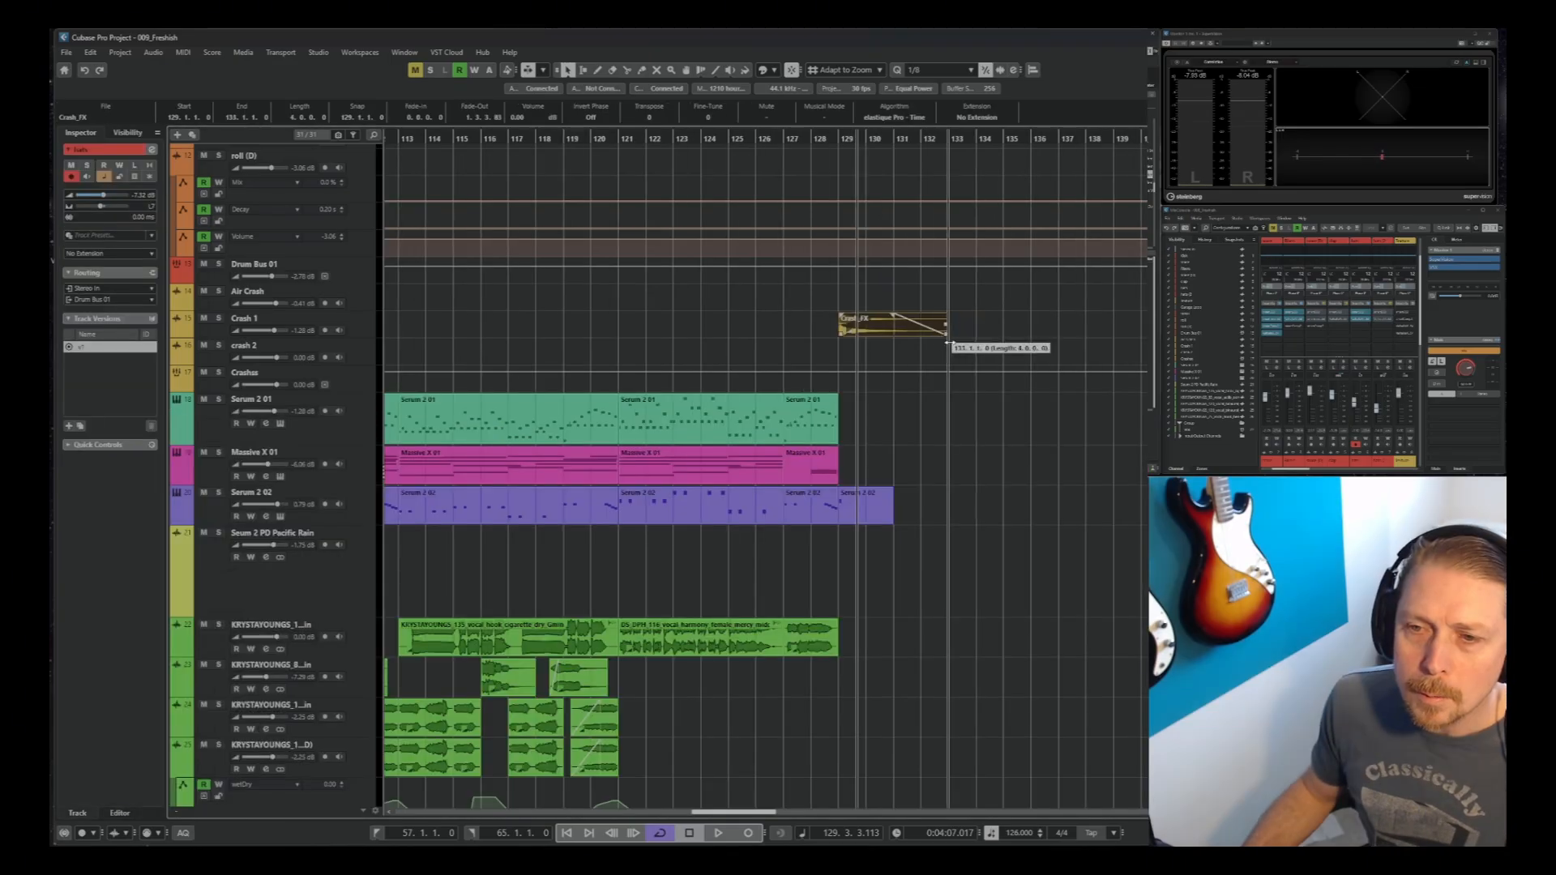
Shorten the Crash 1 hit at bar 129 to end at bar 132 and set the right locator to bar 132
drag(947, 343, 925, 350)
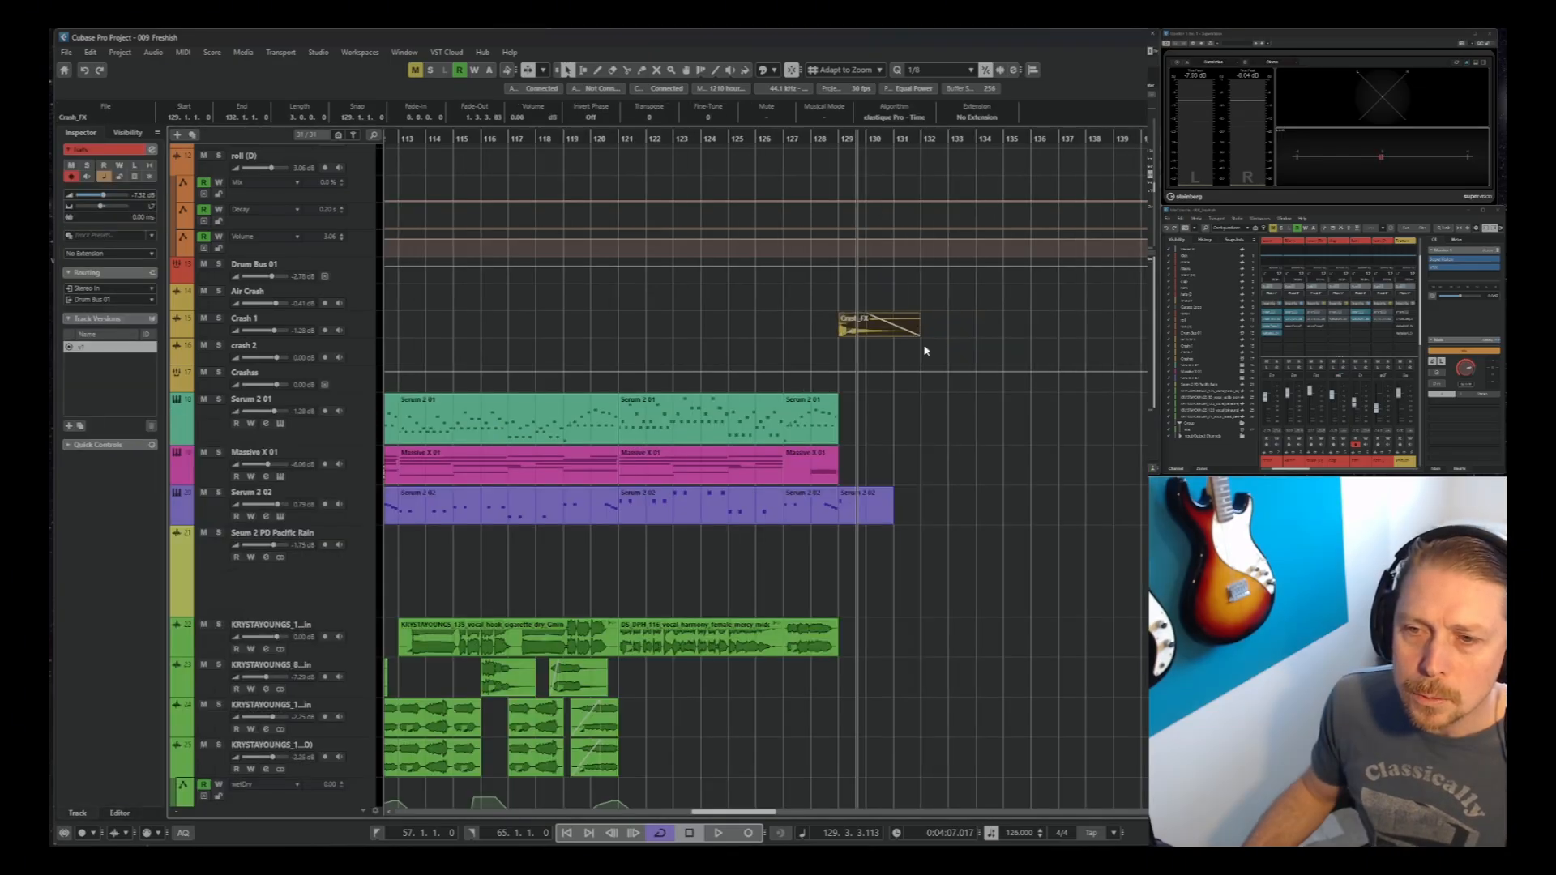
scroll(937, 245, up, 6)
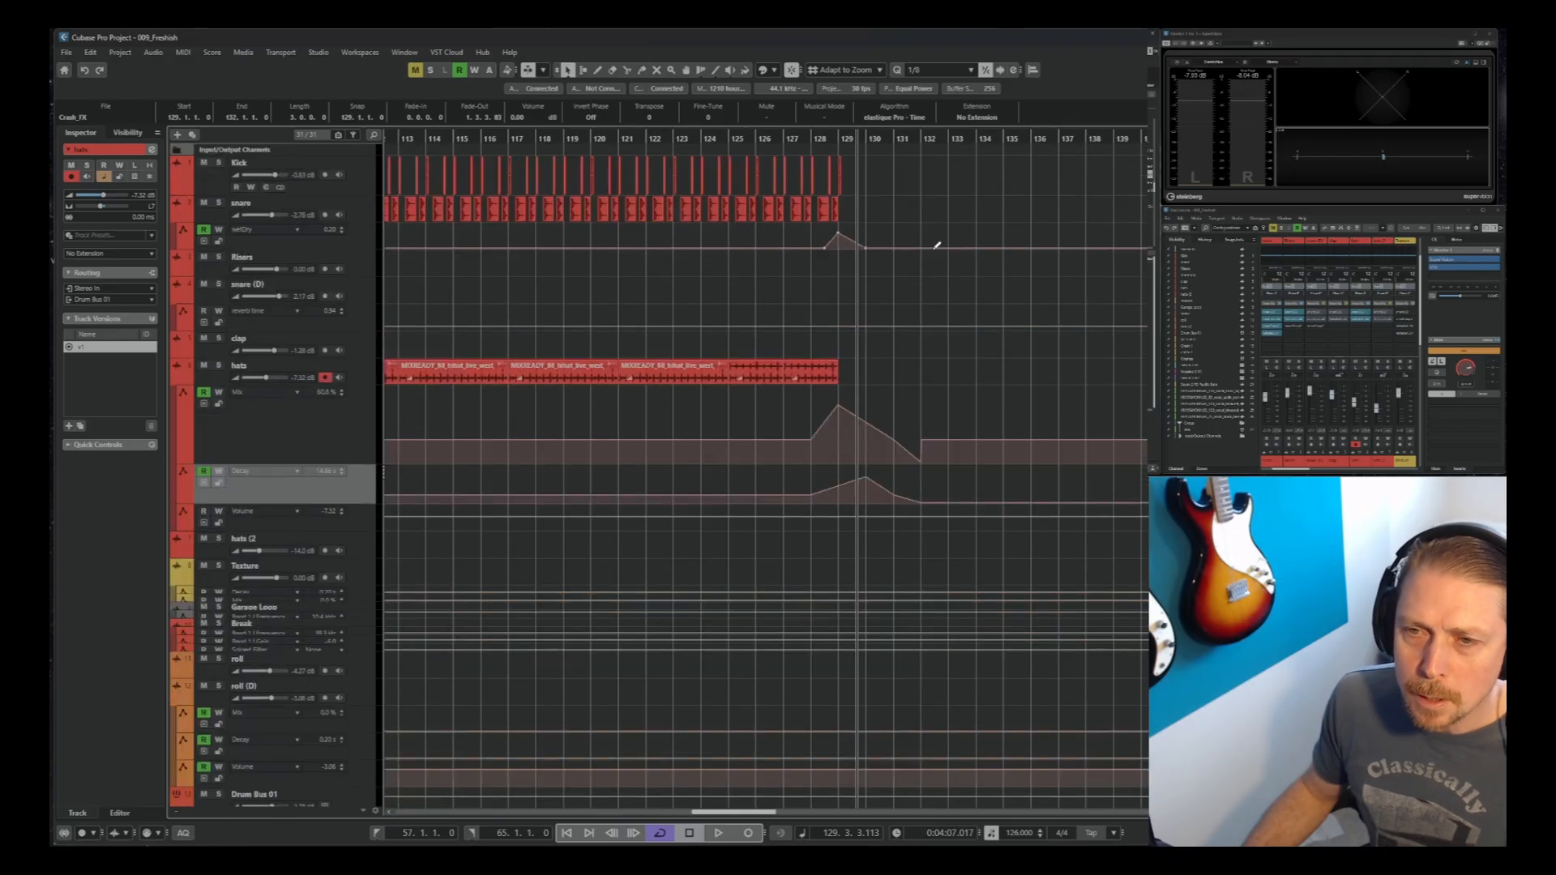
alt+click(923, 144)
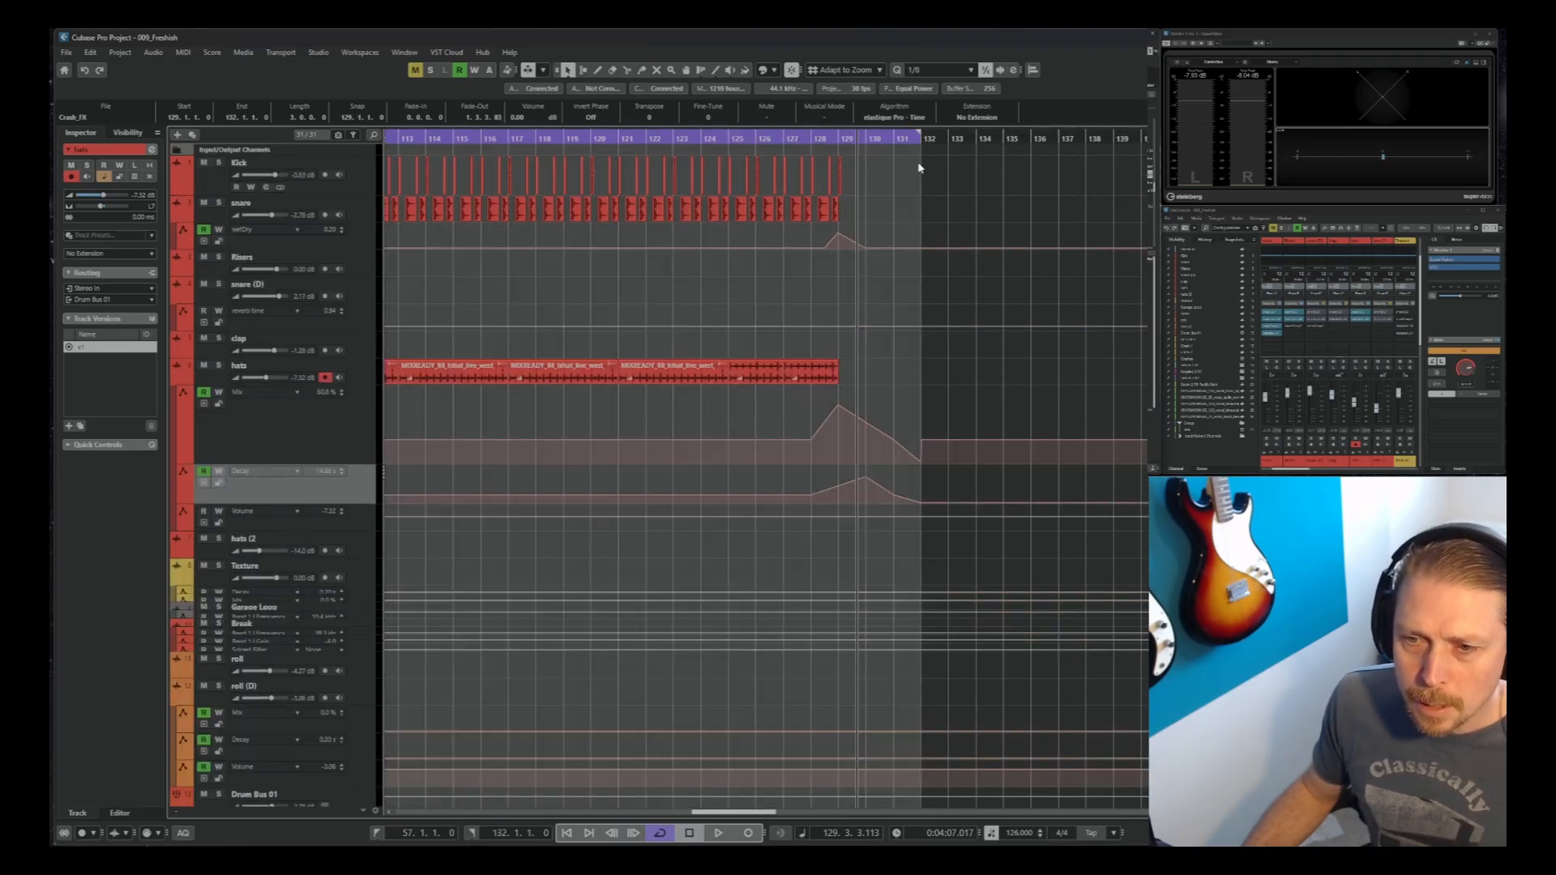
Play from bar 127 to around bar 131 to check how the ending rings out
scroll(716, 728, down, 10)
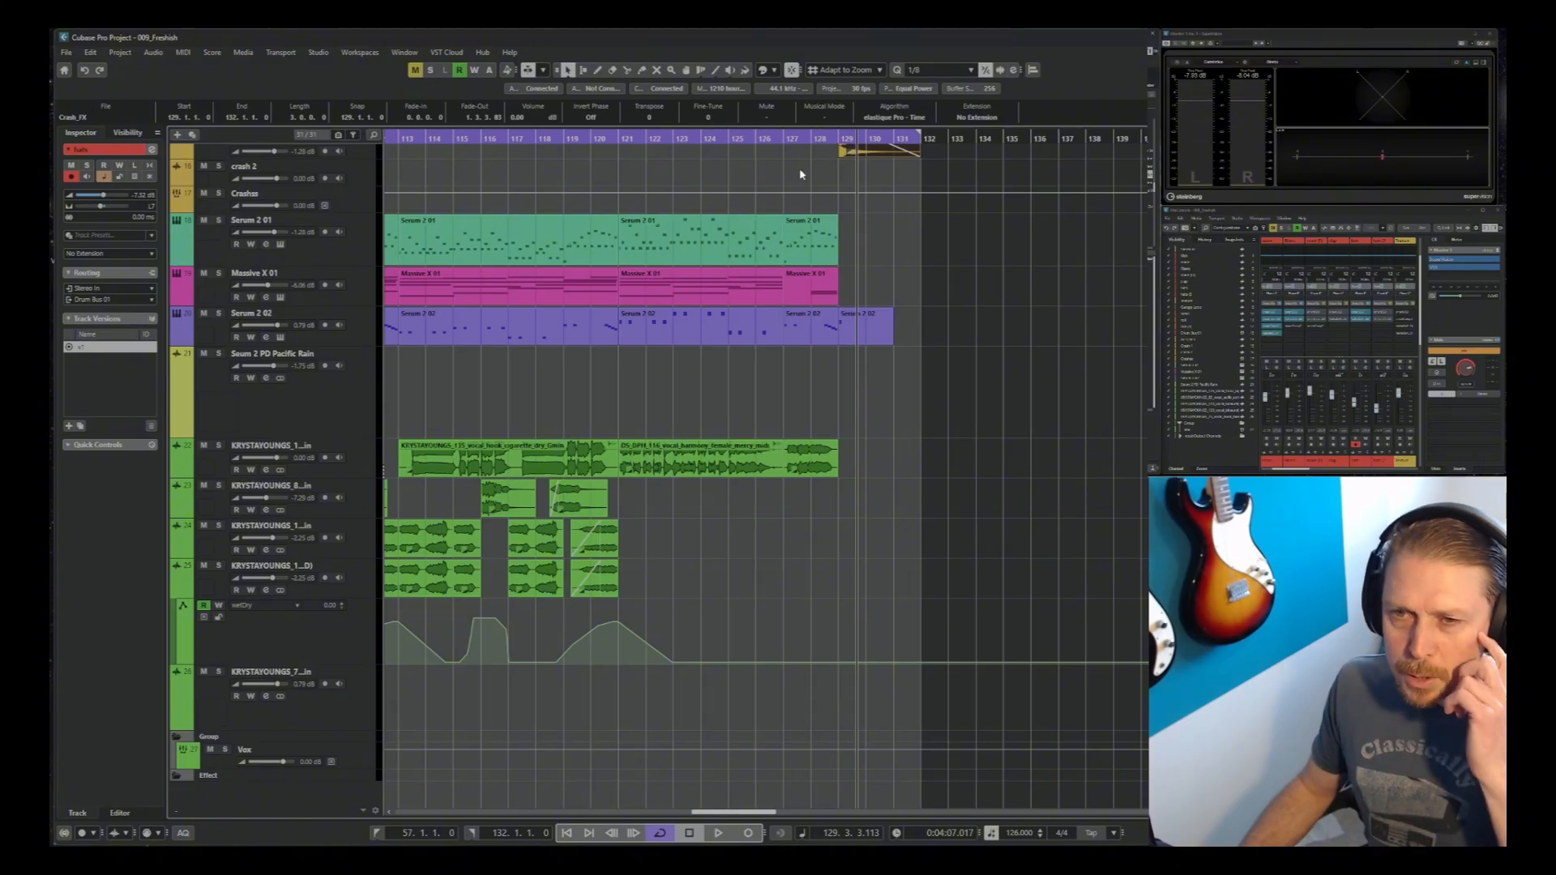
drag(780, 138, 784, 139)
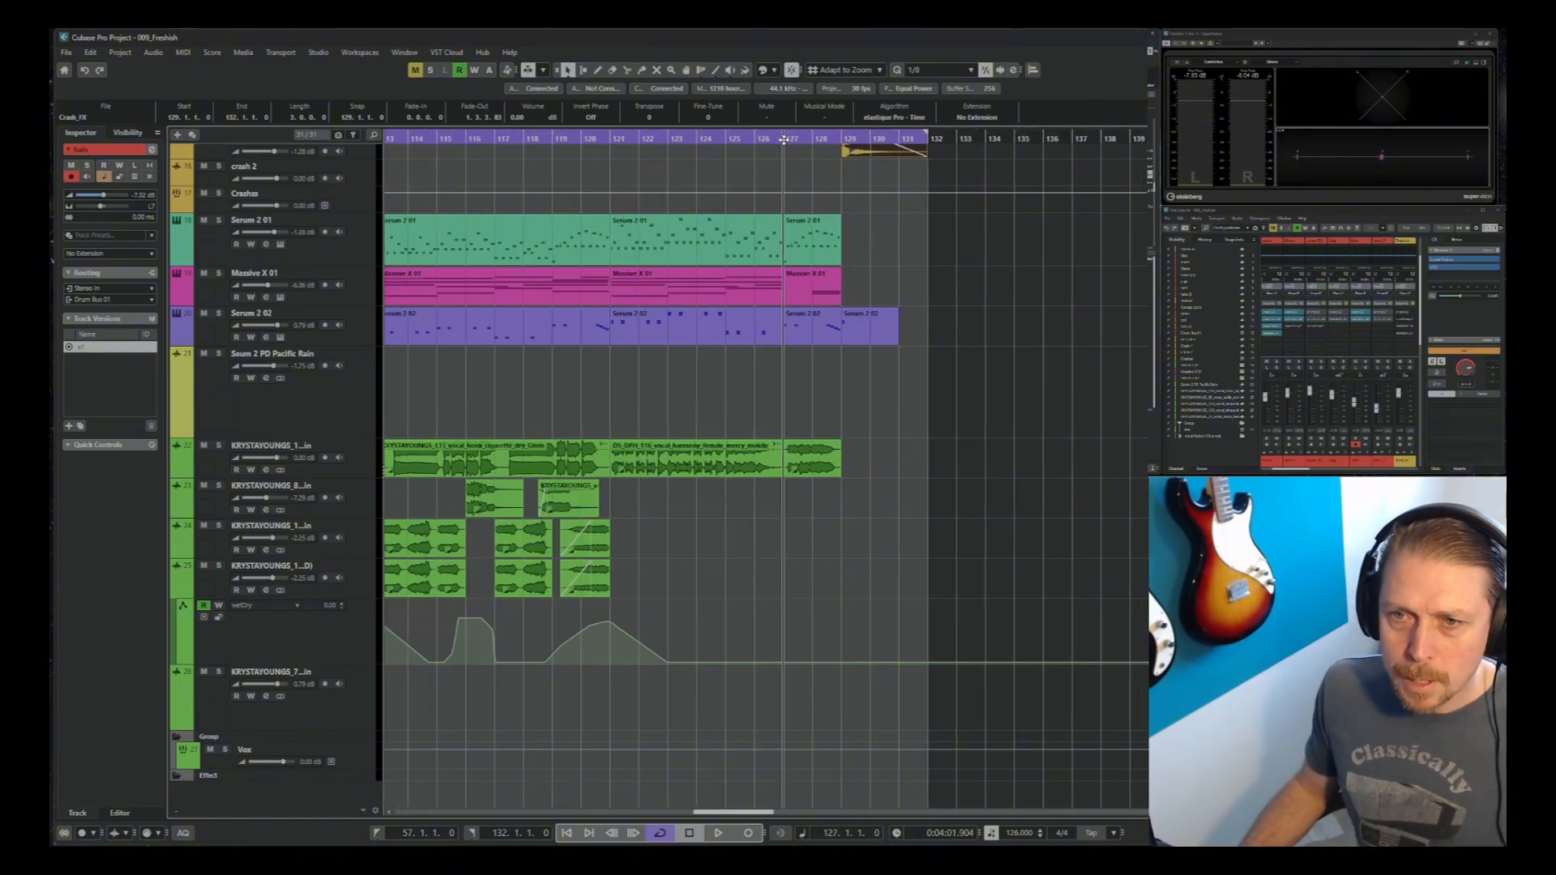
key(space)
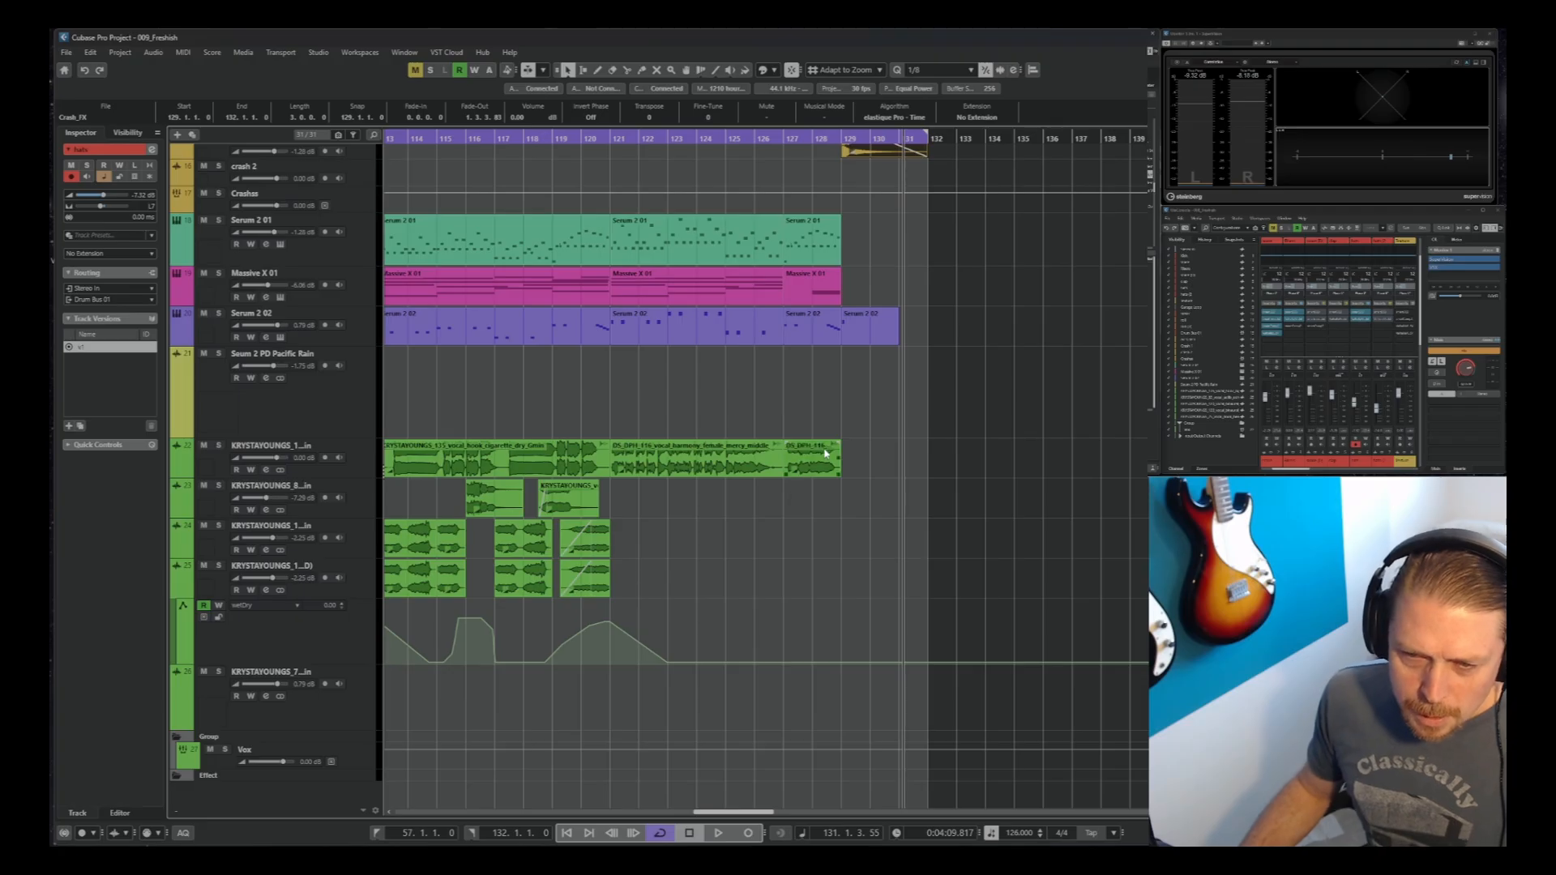
Copy the final vocal clip at bar 127 to the same position on the lowest of the four stacked vocal tracks, marked (D)
right_click(808, 519)
click(808, 517)
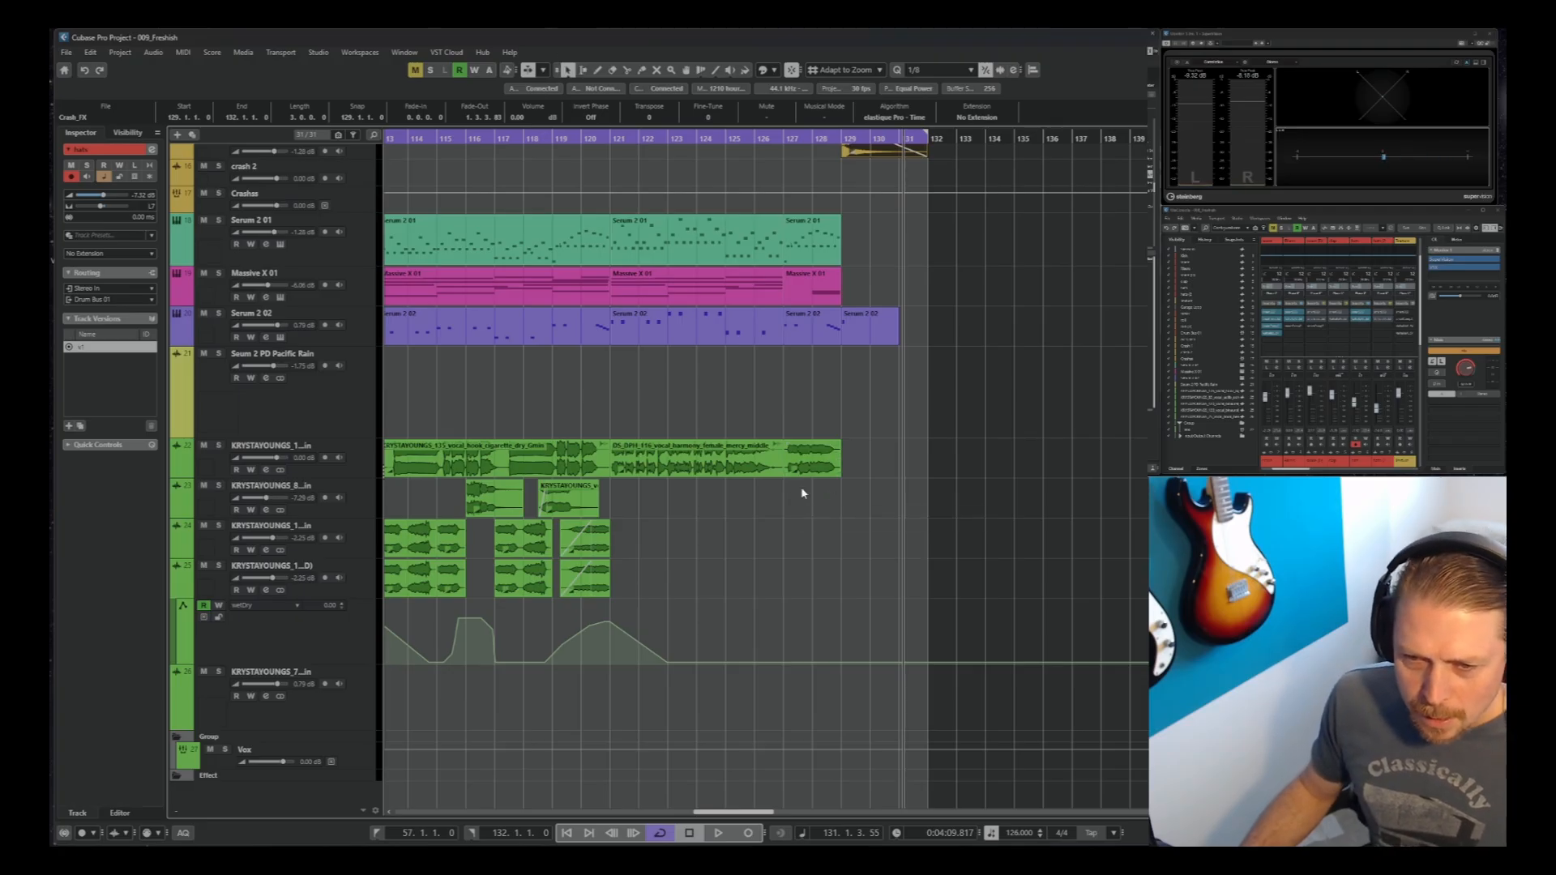
drag(816, 467, 813, 586)
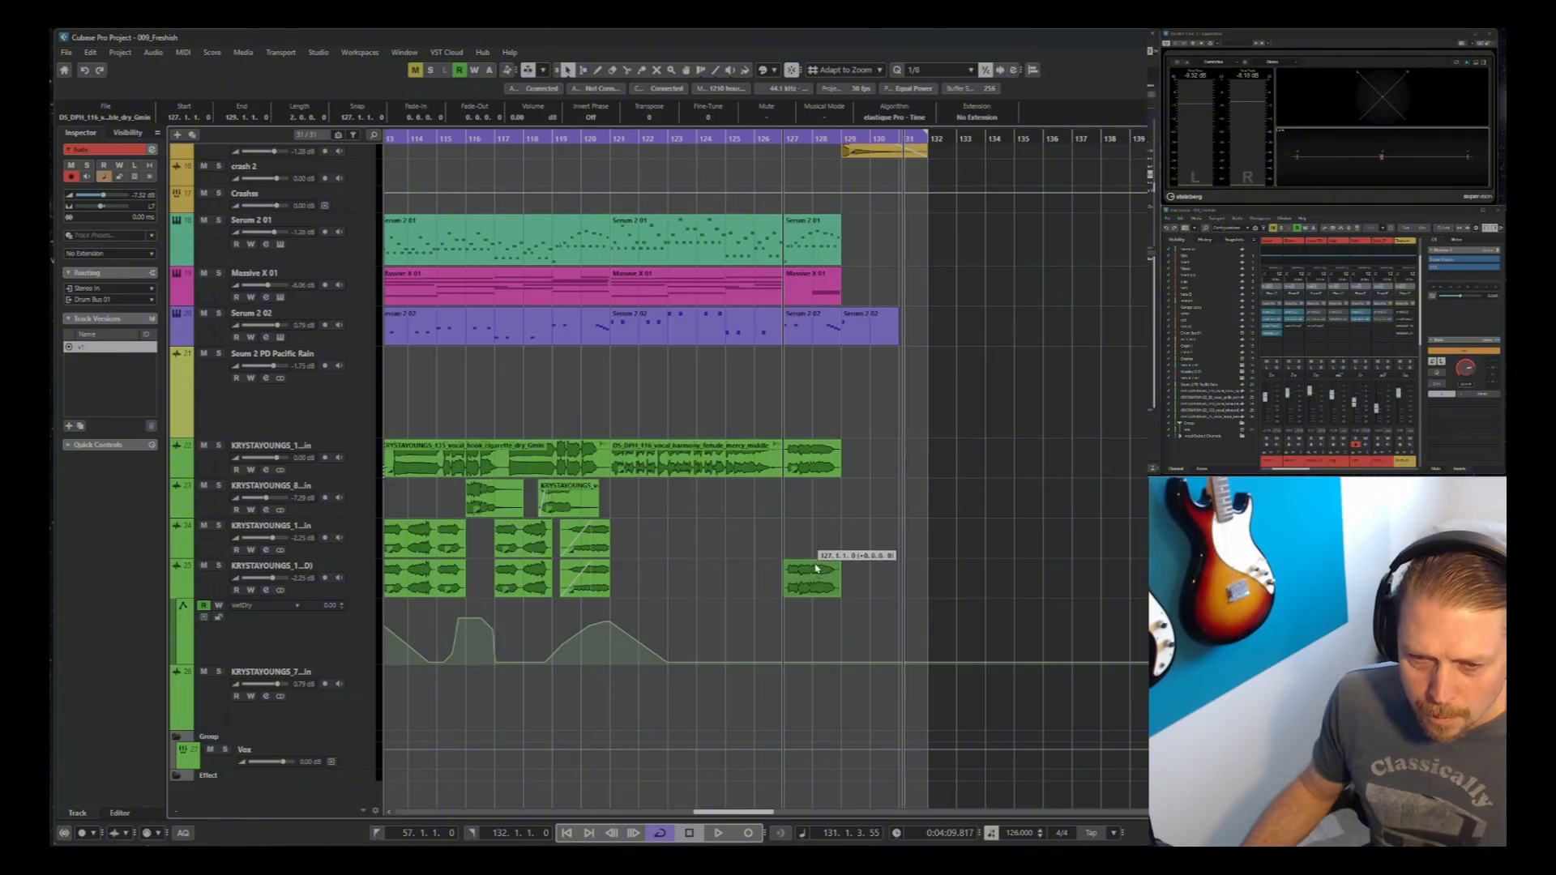
Raise the (D) vocal track's wetDry automation from just before bar 128 to about 78 at bar 129, sloping to 0 at bar 132
click(813, 662)
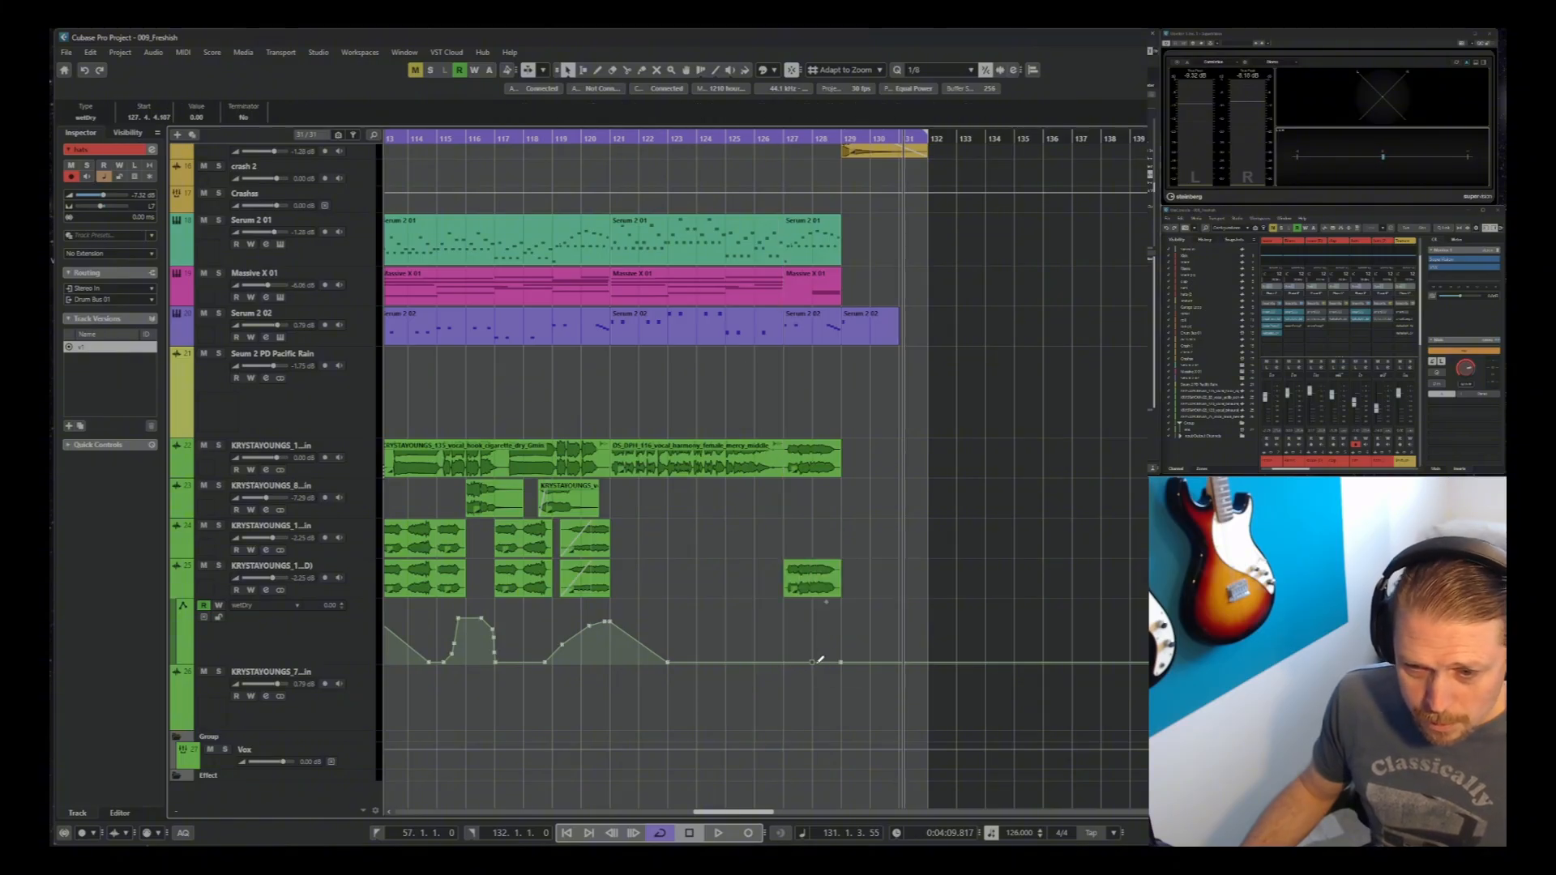
click(927, 662)
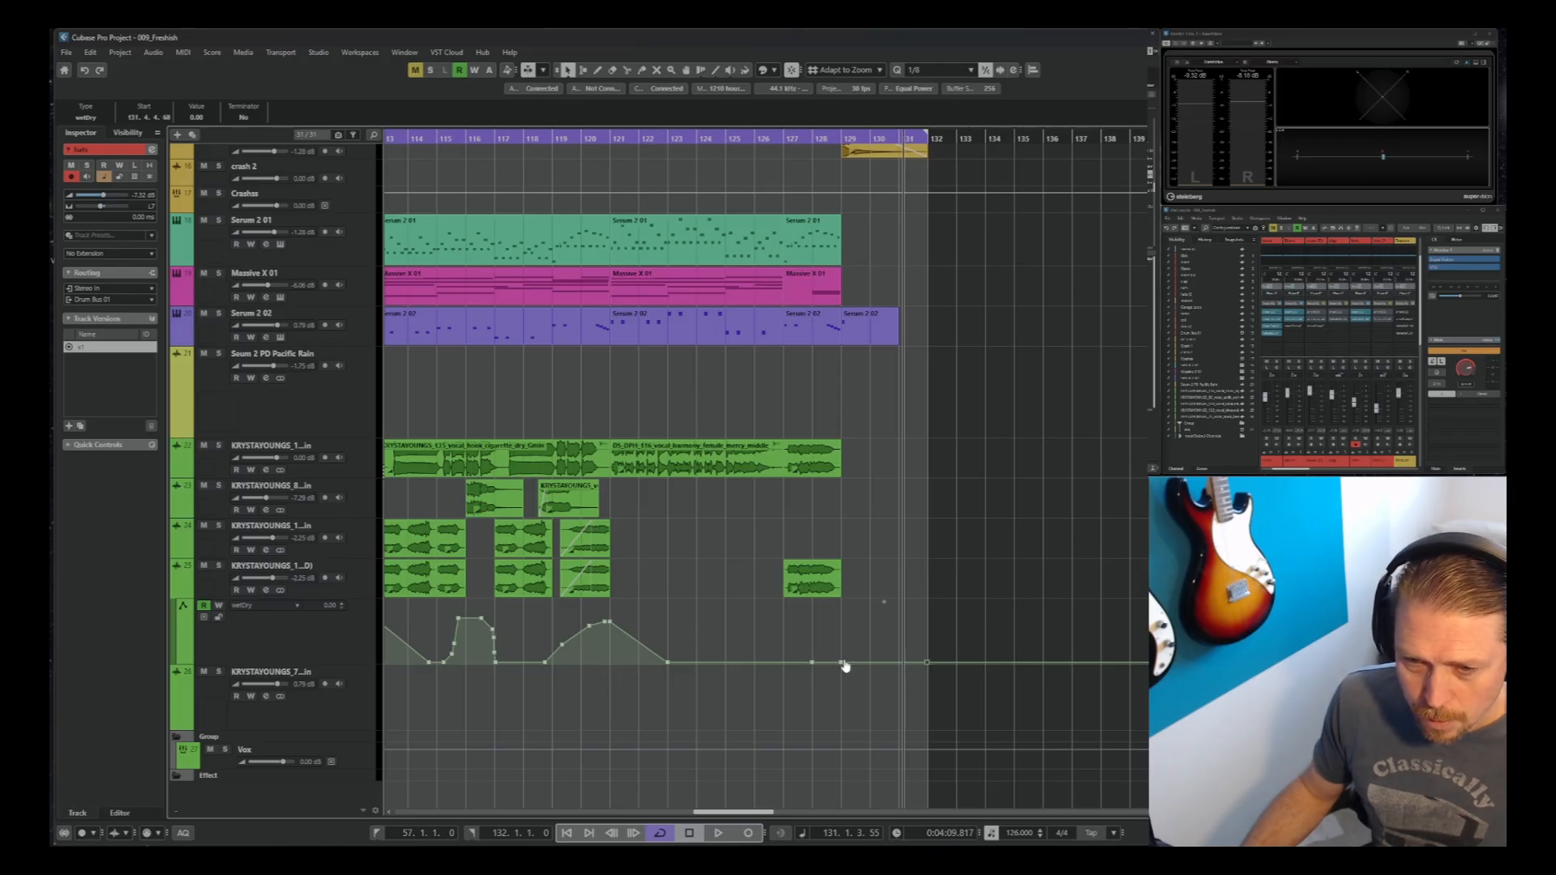
drag(842, 667, 844, 622)
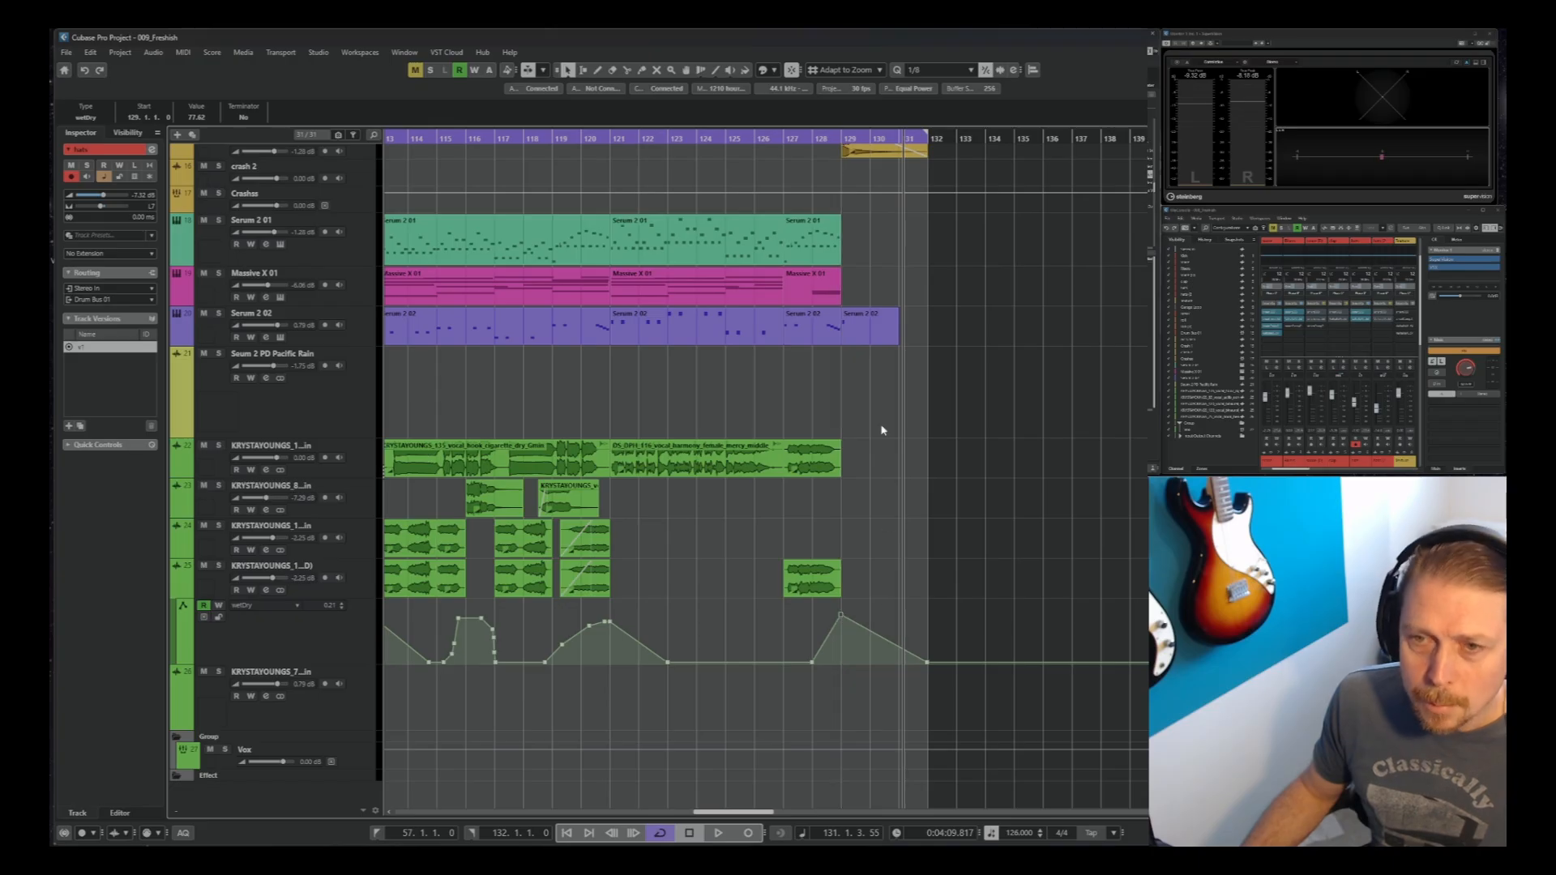
Play the ending from around bar 126 and add a fade-out across the original vocal clip between bars 127 and 129
click(769, 143)
key(space)
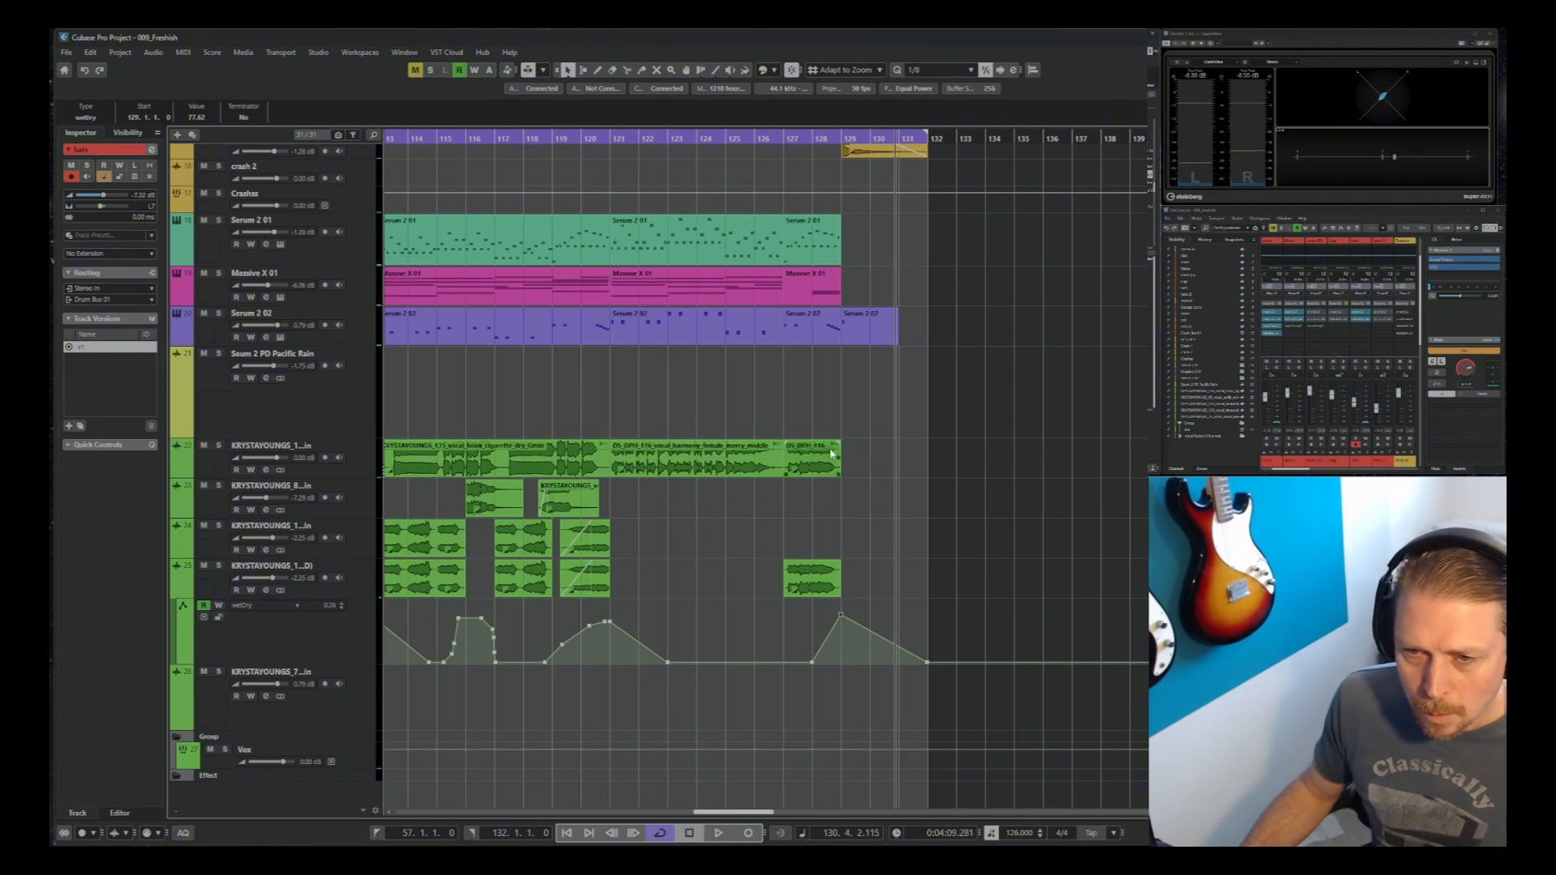
drag(837, 440, 792, 459)
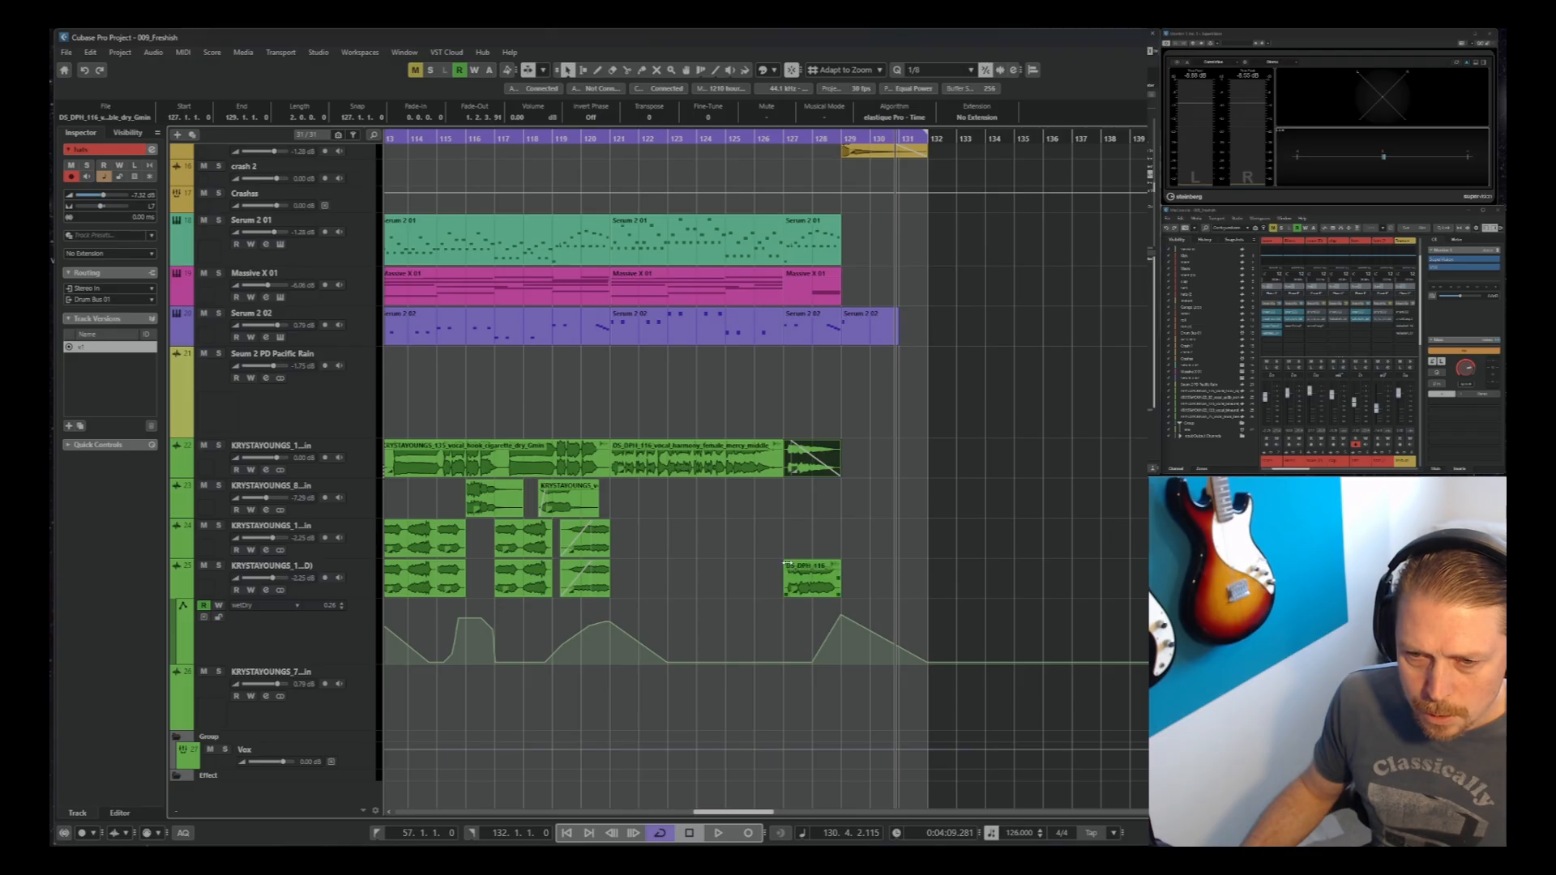
Add a fade-in across most of the (D) vocal clip at bar 127 and play from bar 127
drag(786, 563, 822, 563)
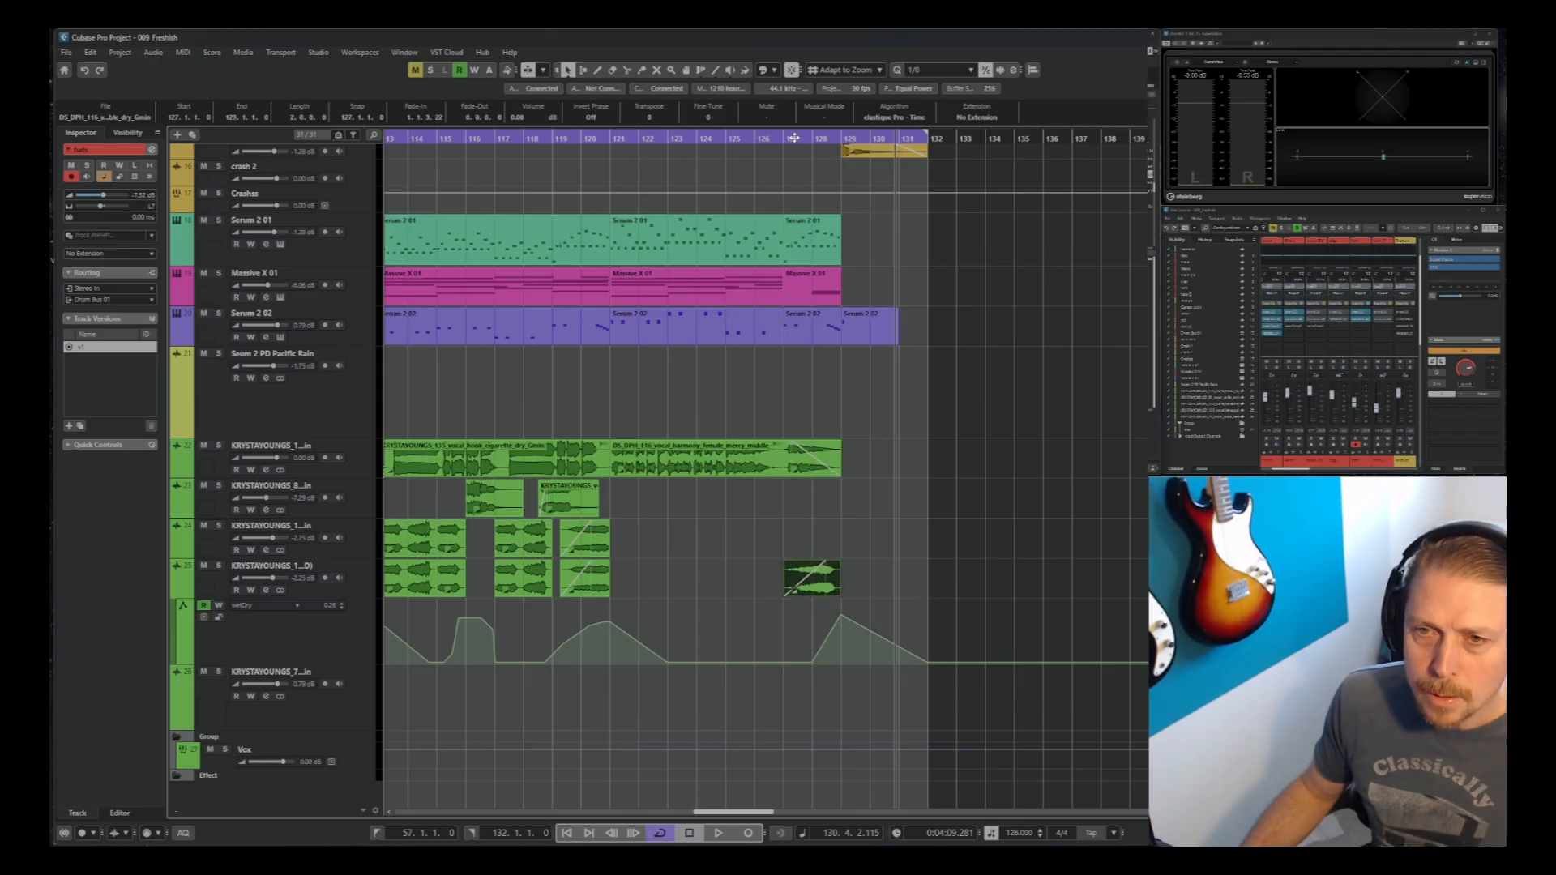
click(785, 138)
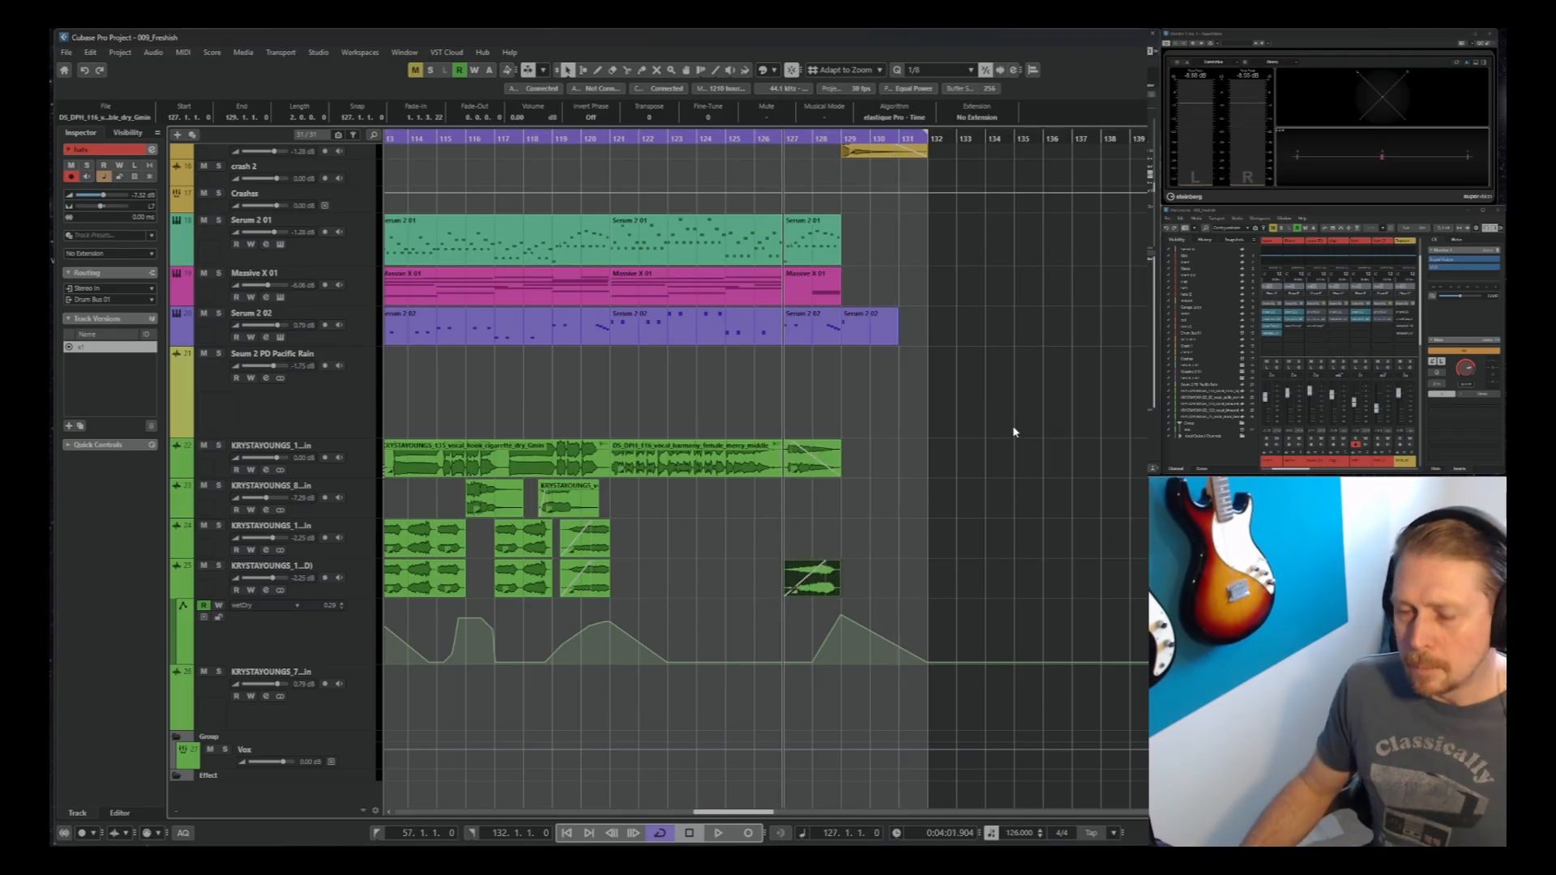
key(space)
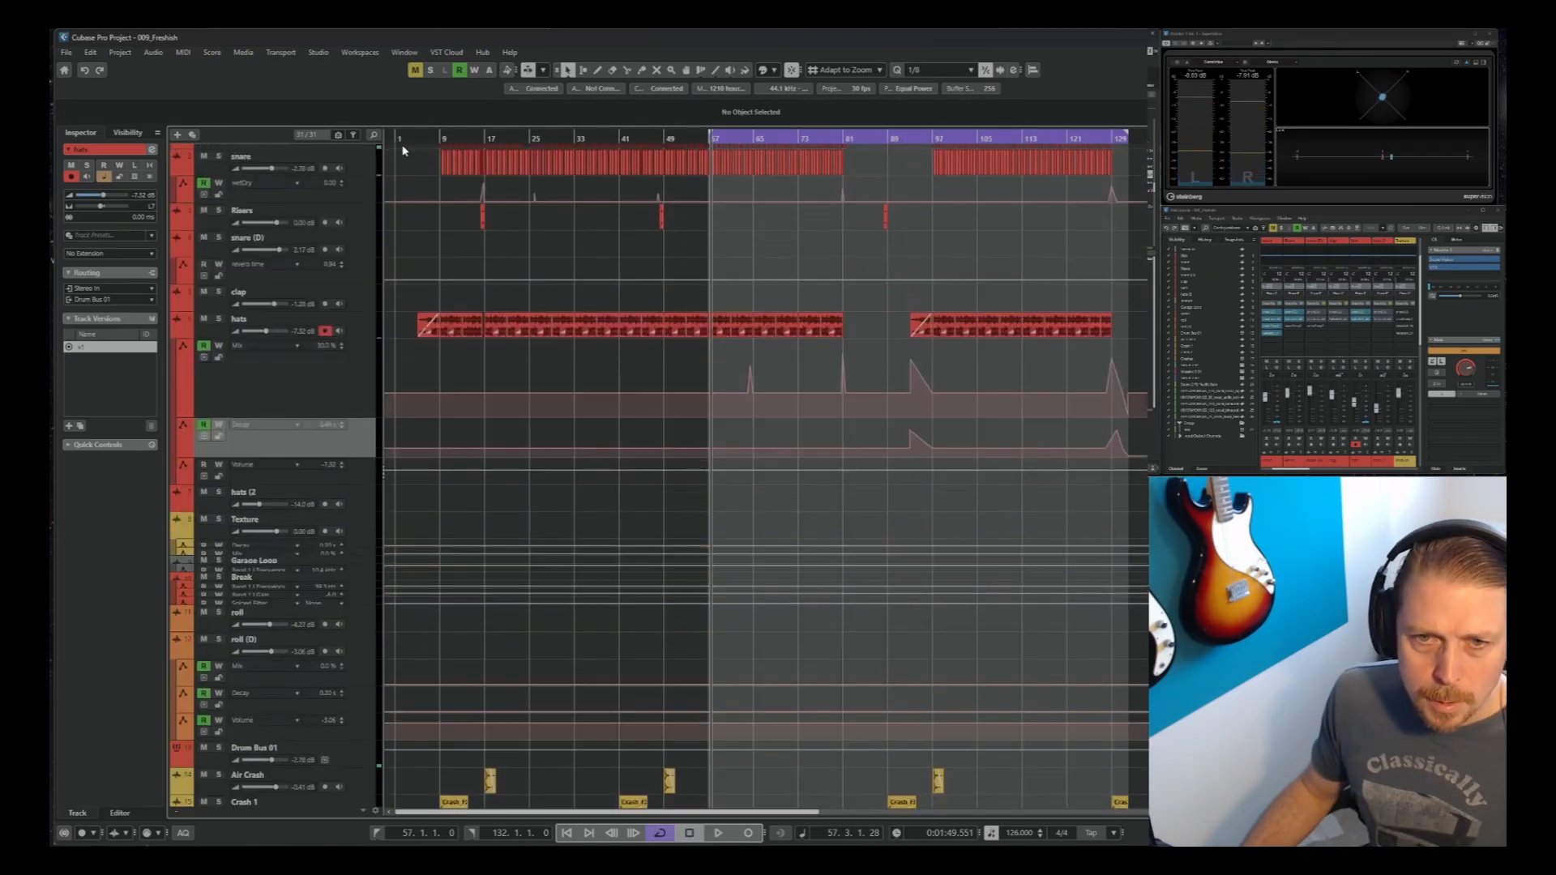
Extend the cycle range to bars 1 to 132 and look over the whole arrangement
ctrl+click(402, 139)
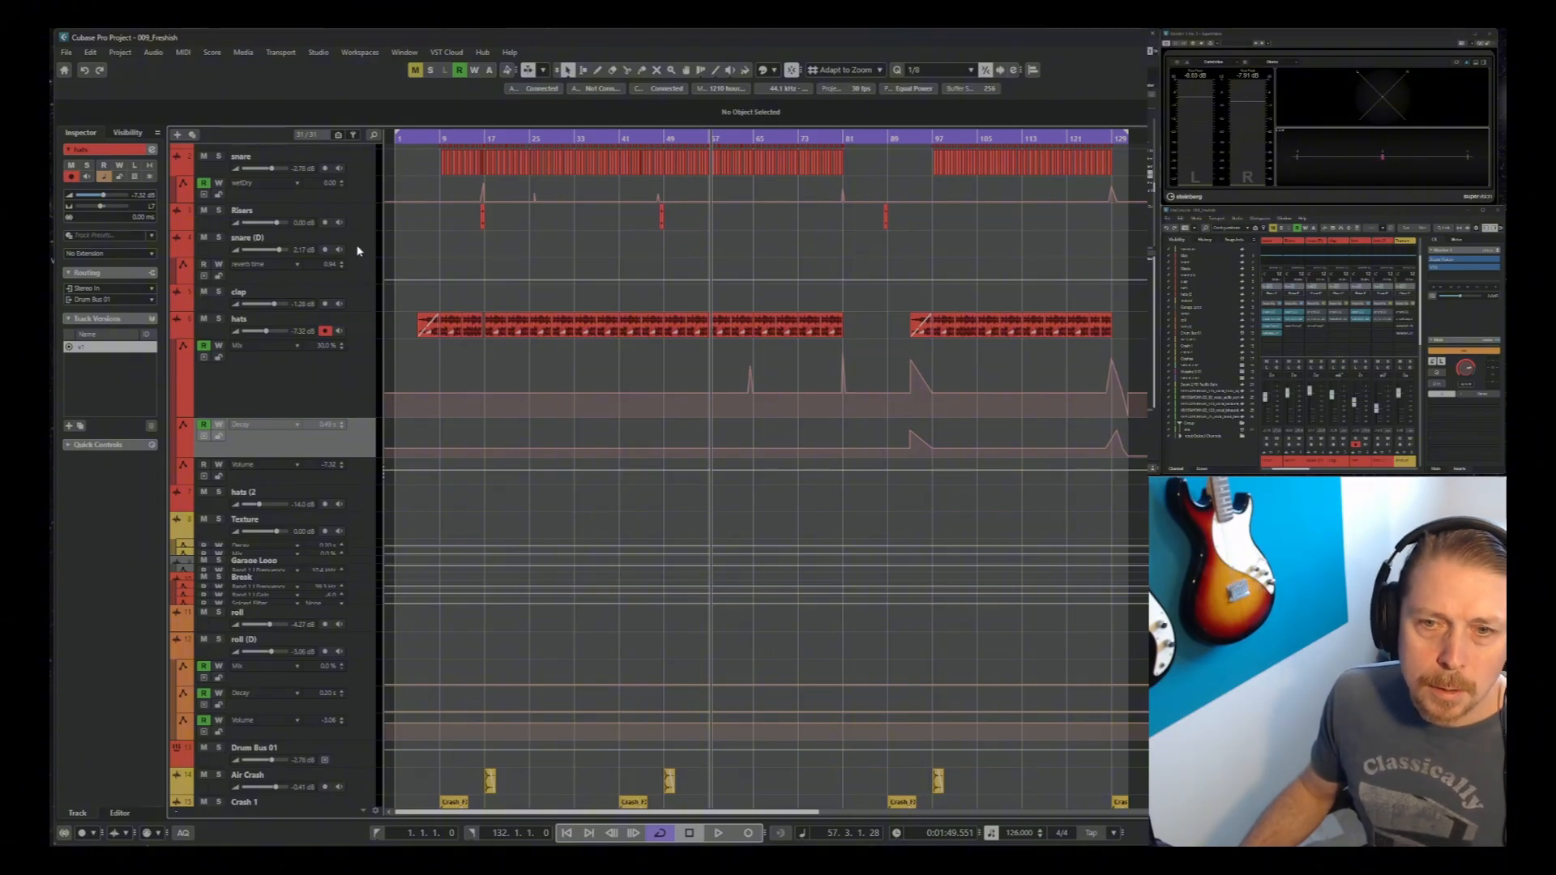
scroll(830, 537, down, 5)
scroll(879, 563, down, 2)
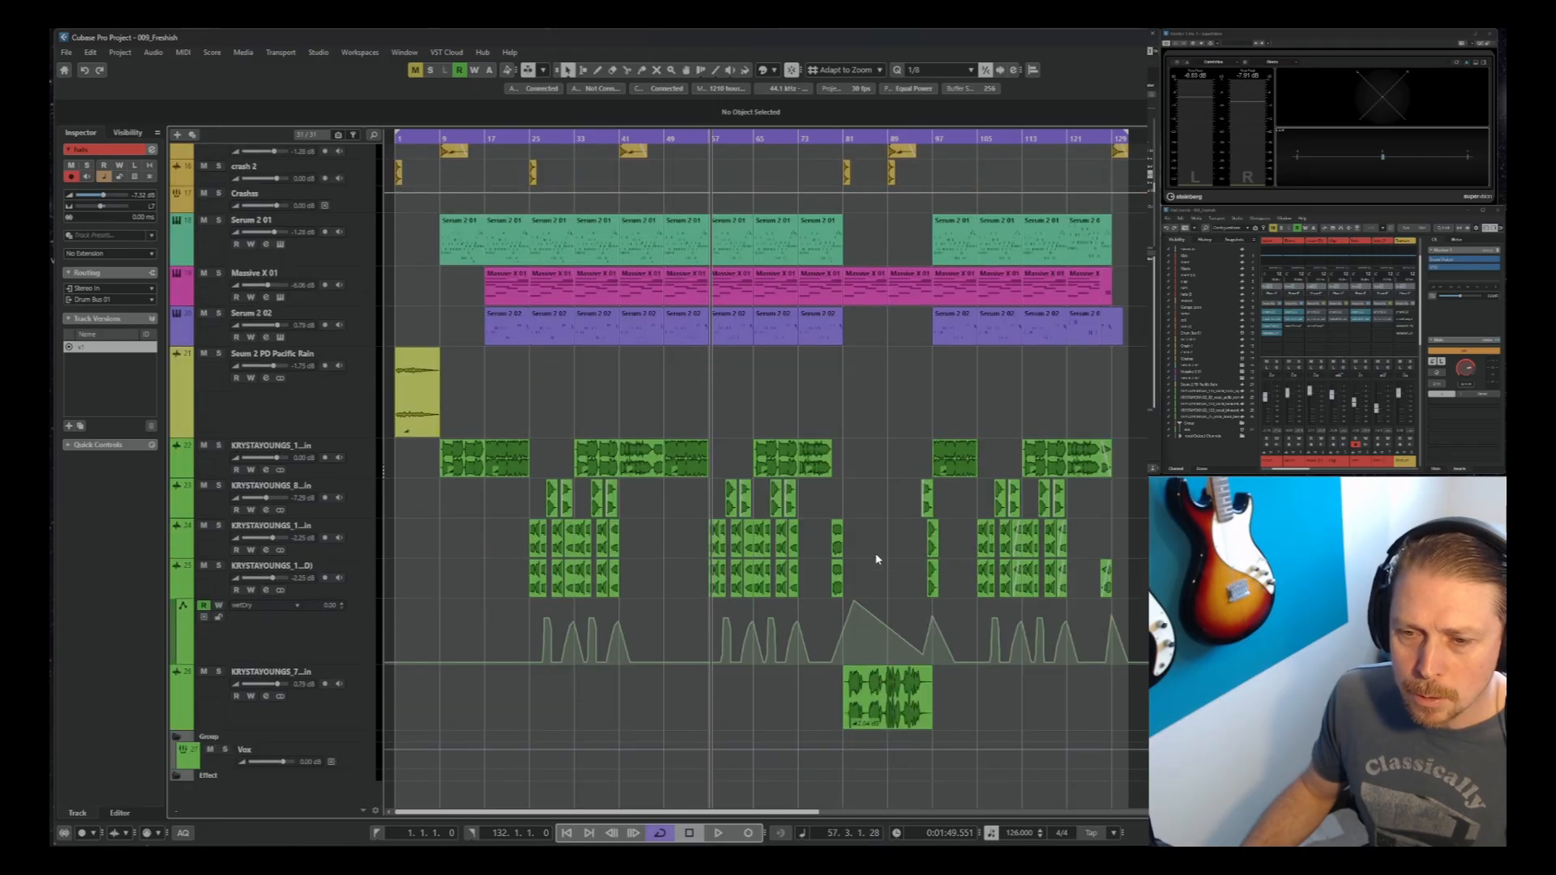
scroll(877, 559, up, 2)
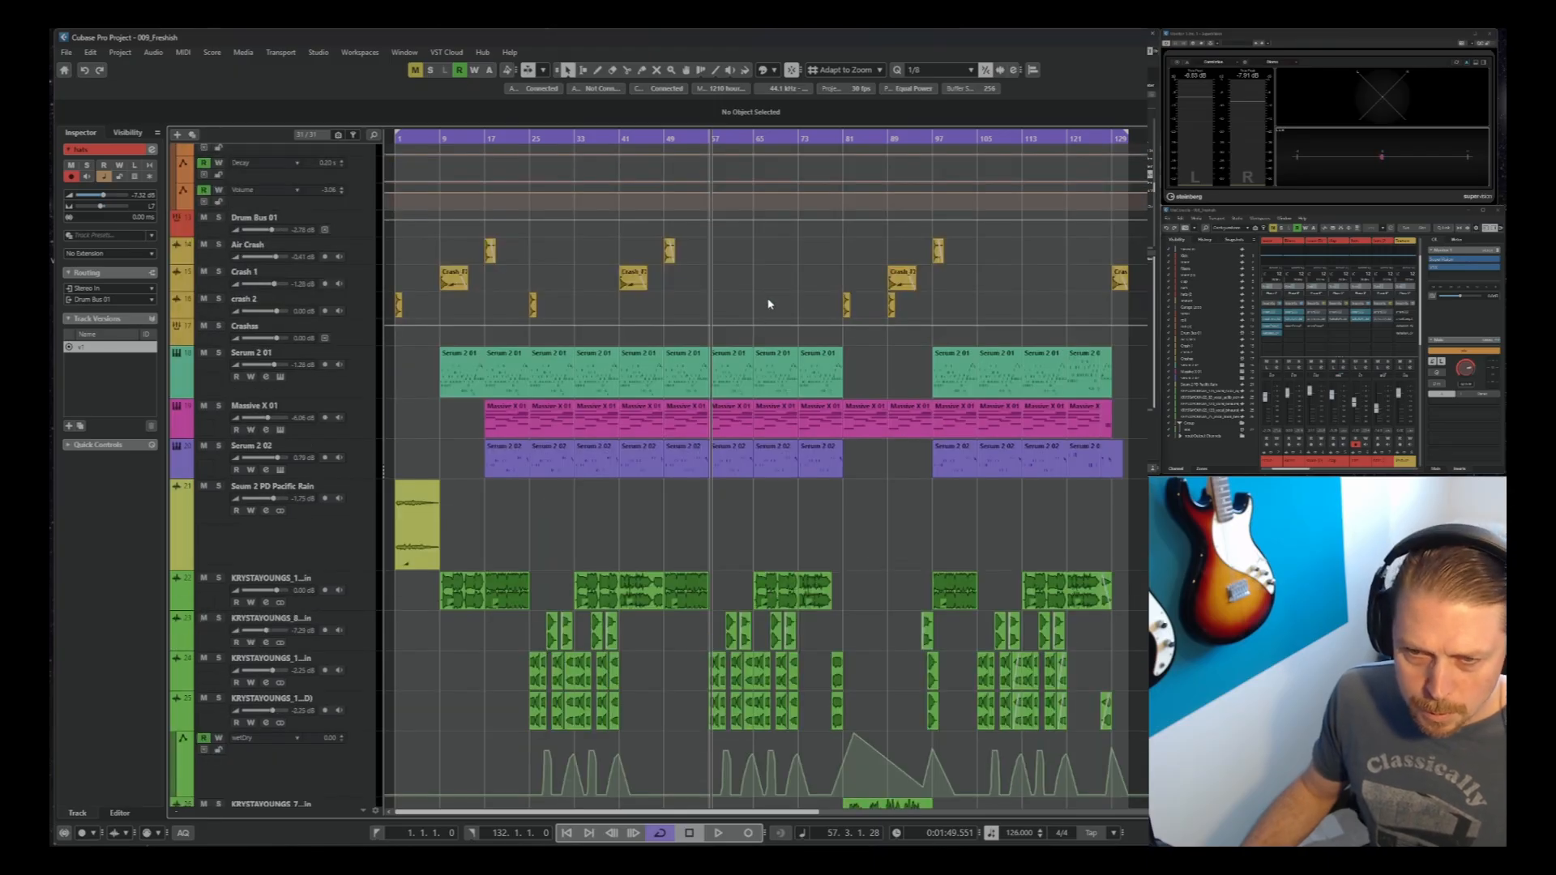
Set the cycle range to bars 65 to 73 and copy crashes onto Crash 1 and crash 2 at bar 65 and Air Crash at bar 69
drag(762, 304, 791, 599)
key(p)
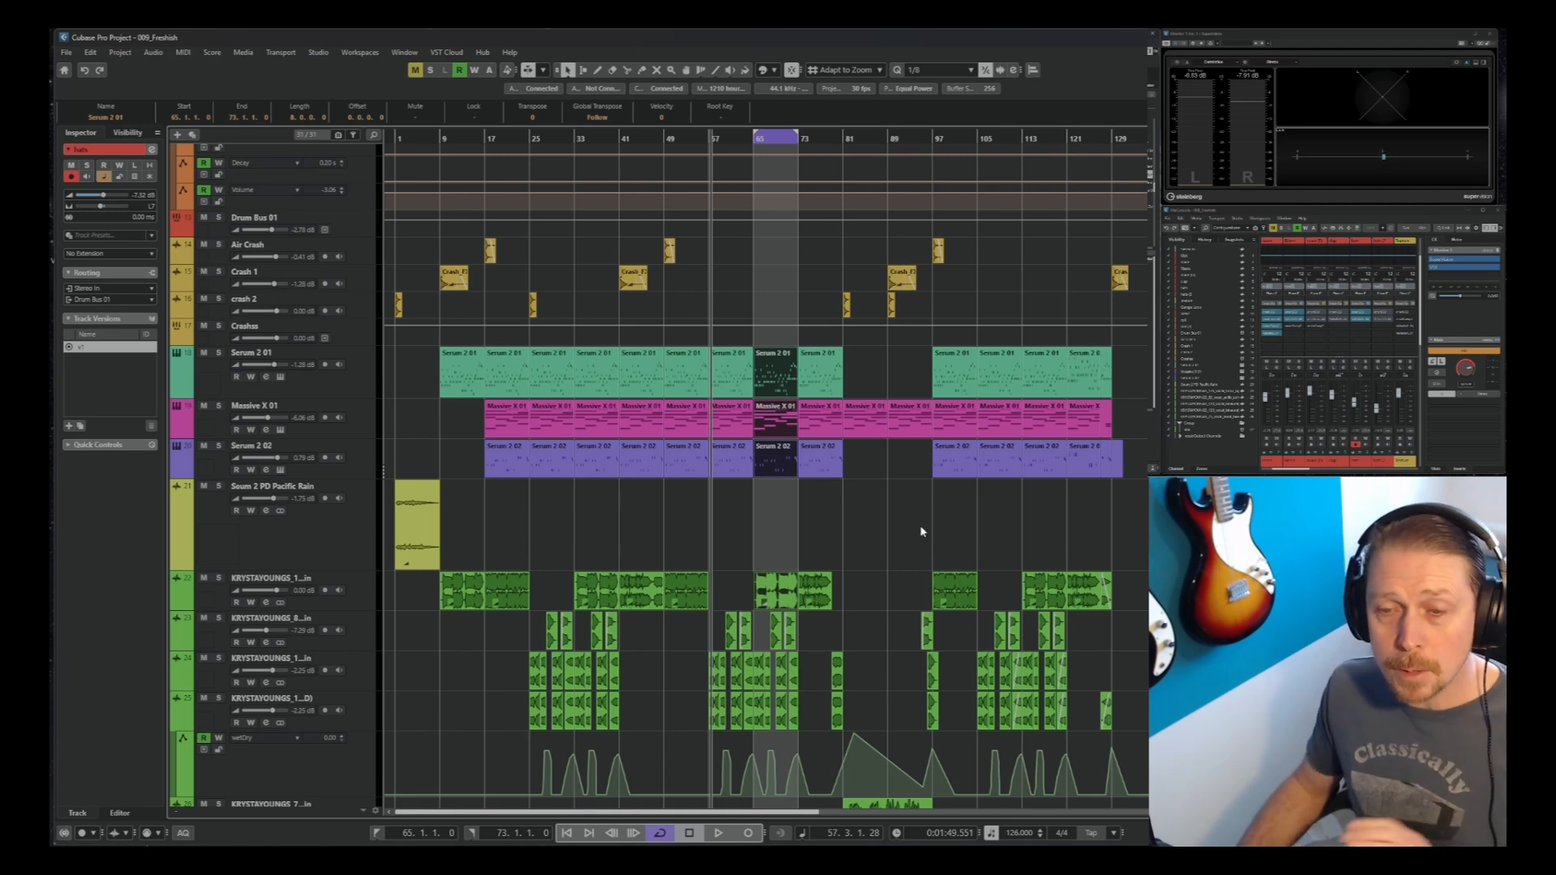
drag(871, 229, 782, 260)
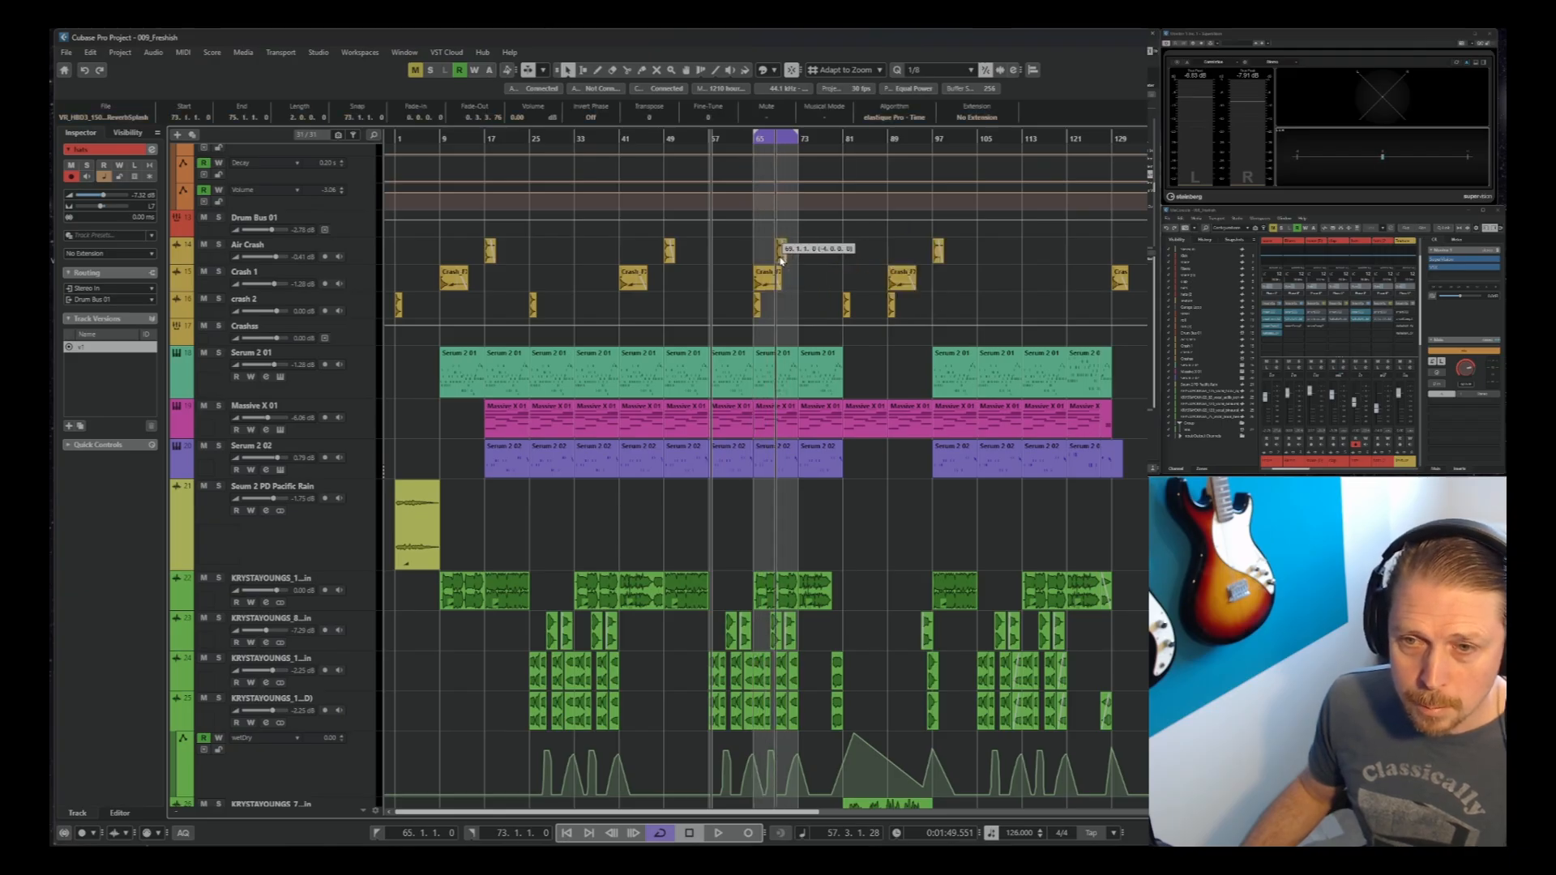
Recolour the three copied crash clips between bars 65 and 71 red
scroll(793, 410, up, 4)
drag(815, 419, 733, 503)
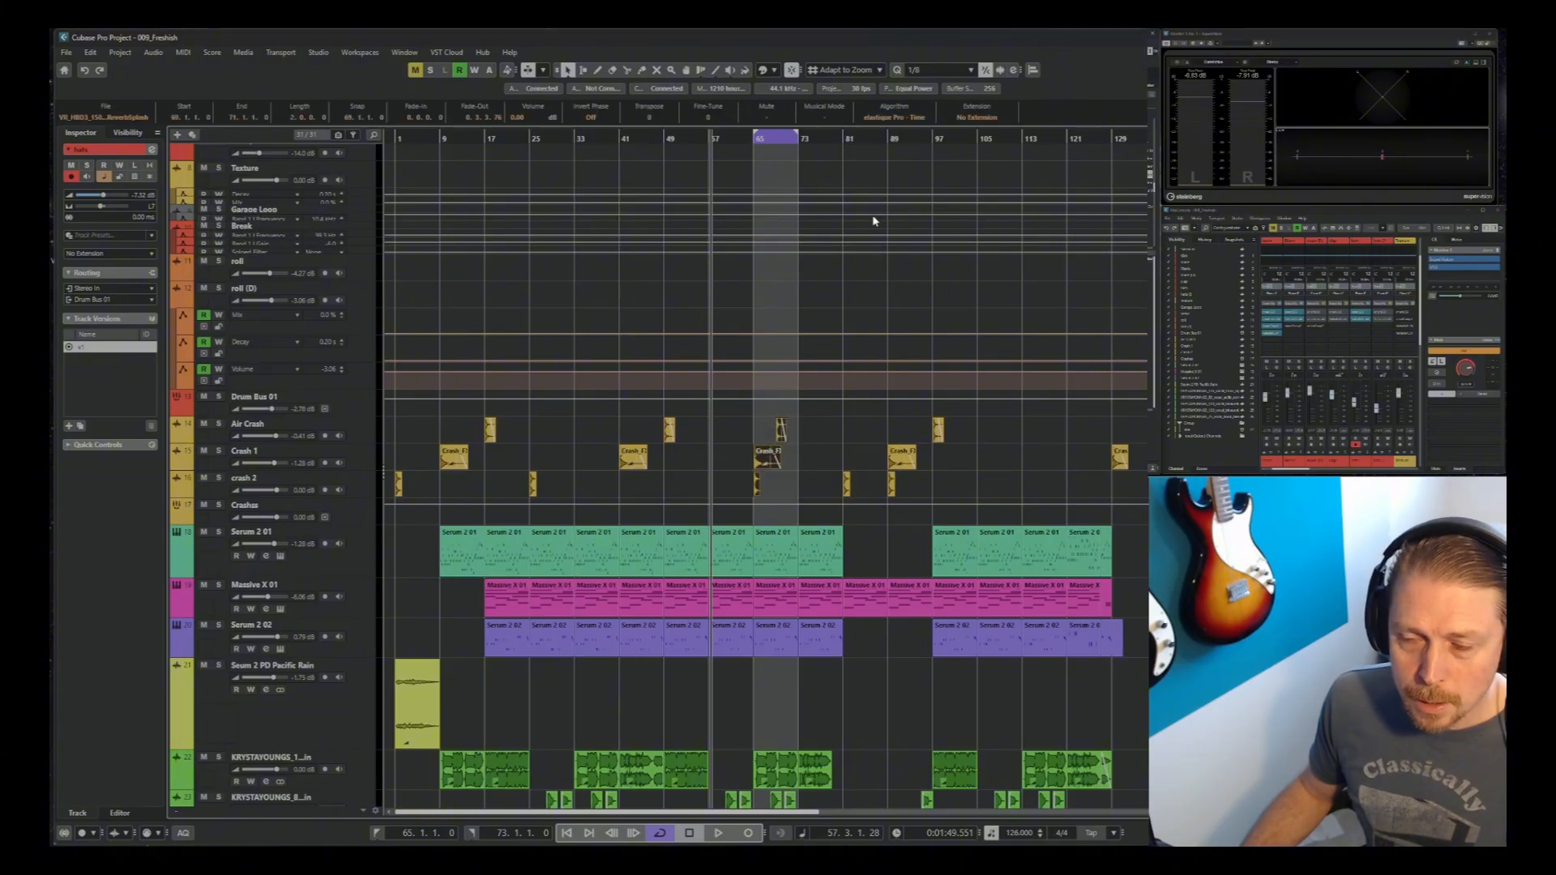
click(774, 71)
click(790, 104)
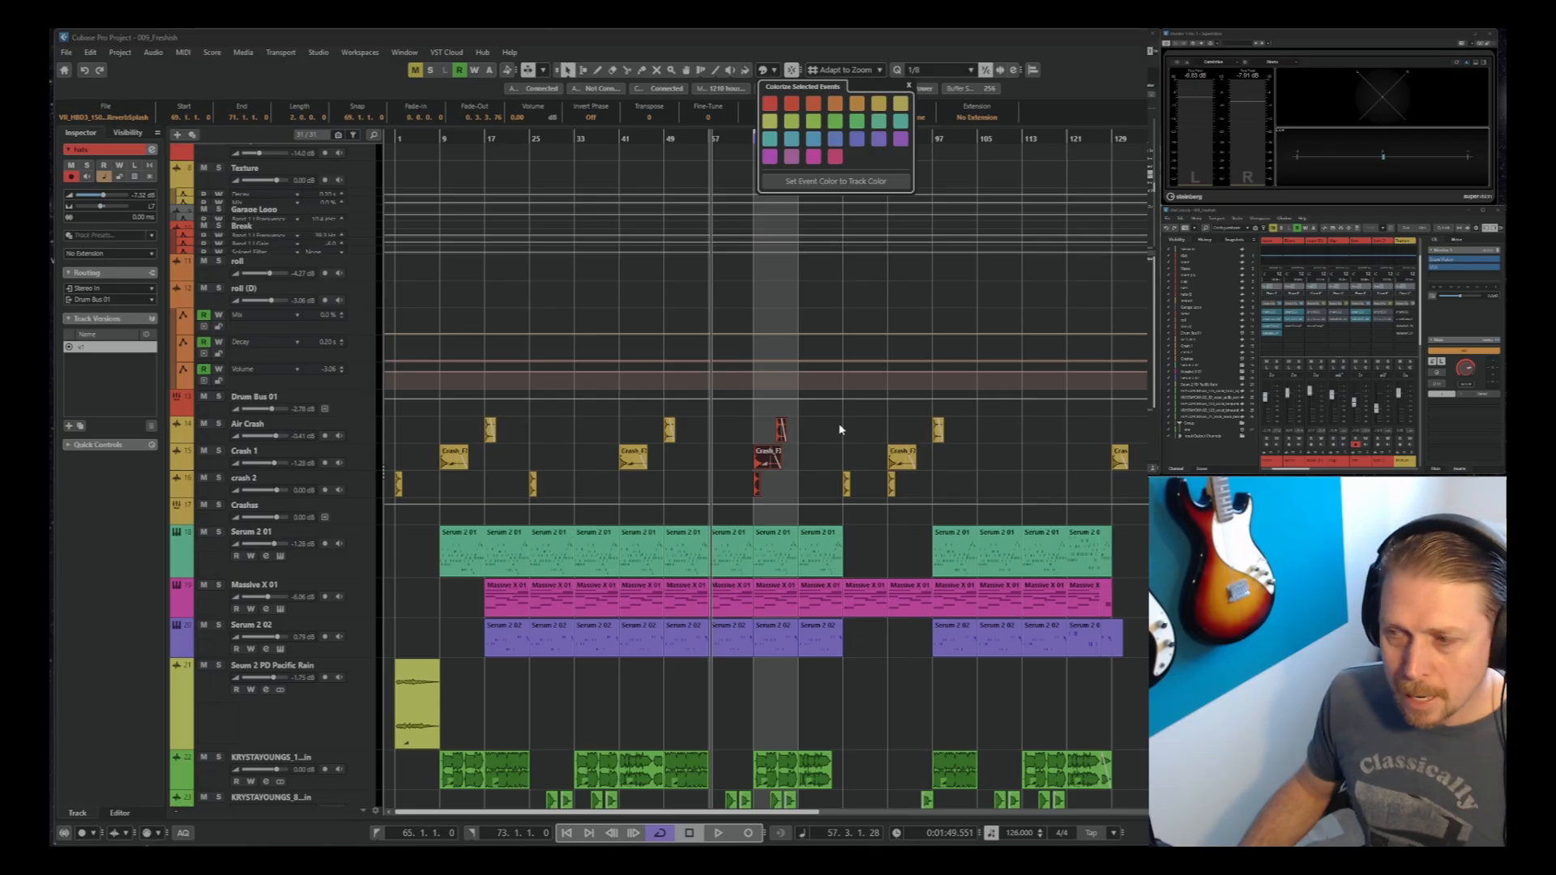
click(863, 313)
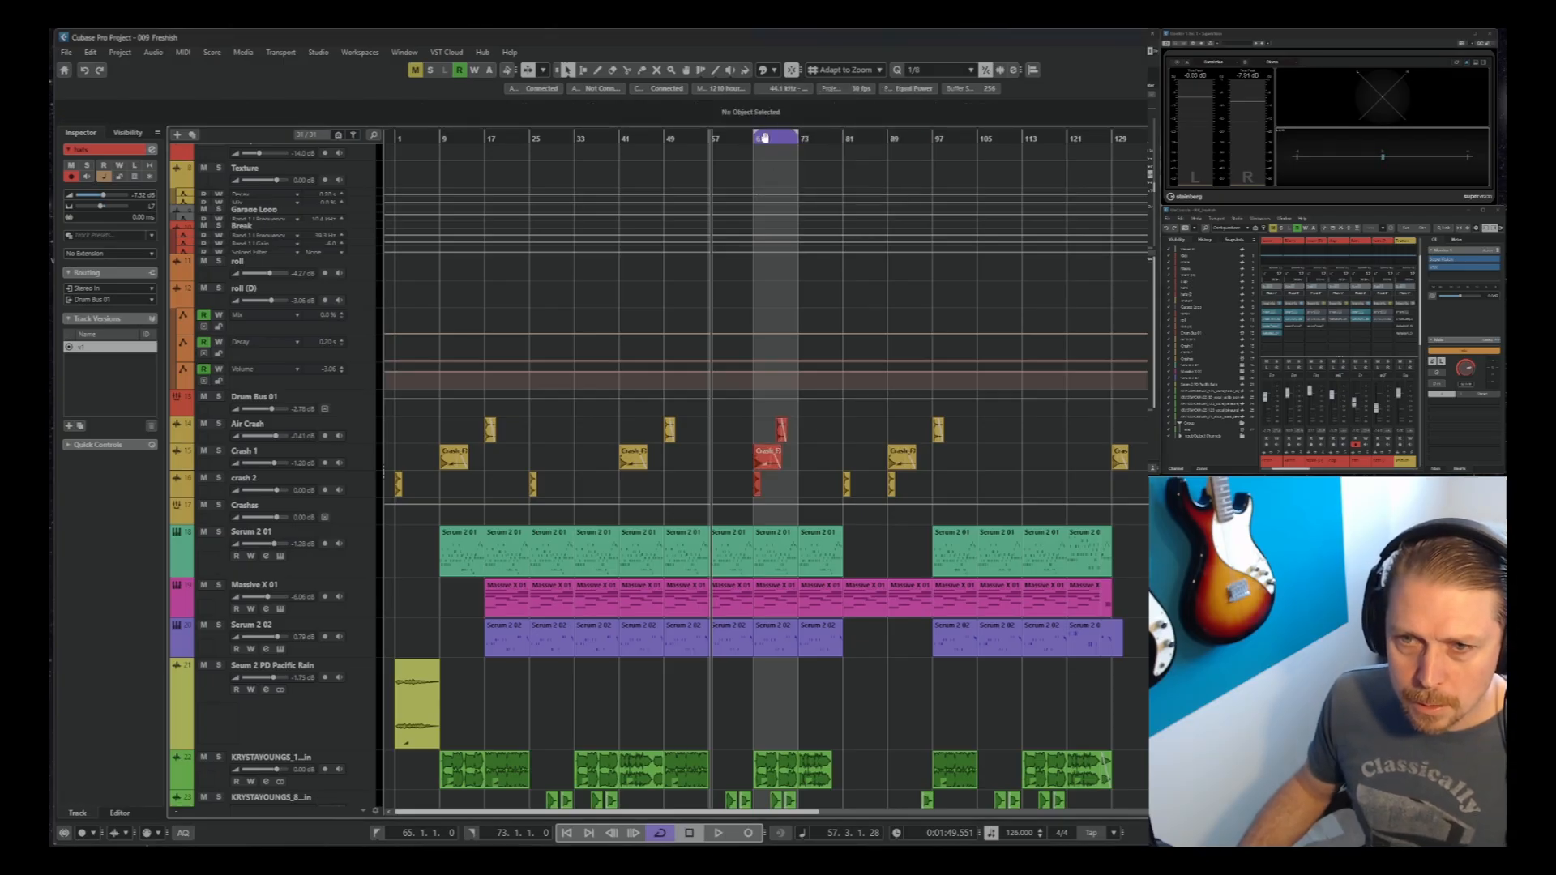
Move the red Crash 1 clip to bar 67 and copy the riser clip that leads into bar 49 so it ends at bar 67
drag(761, 140, 768, 158)
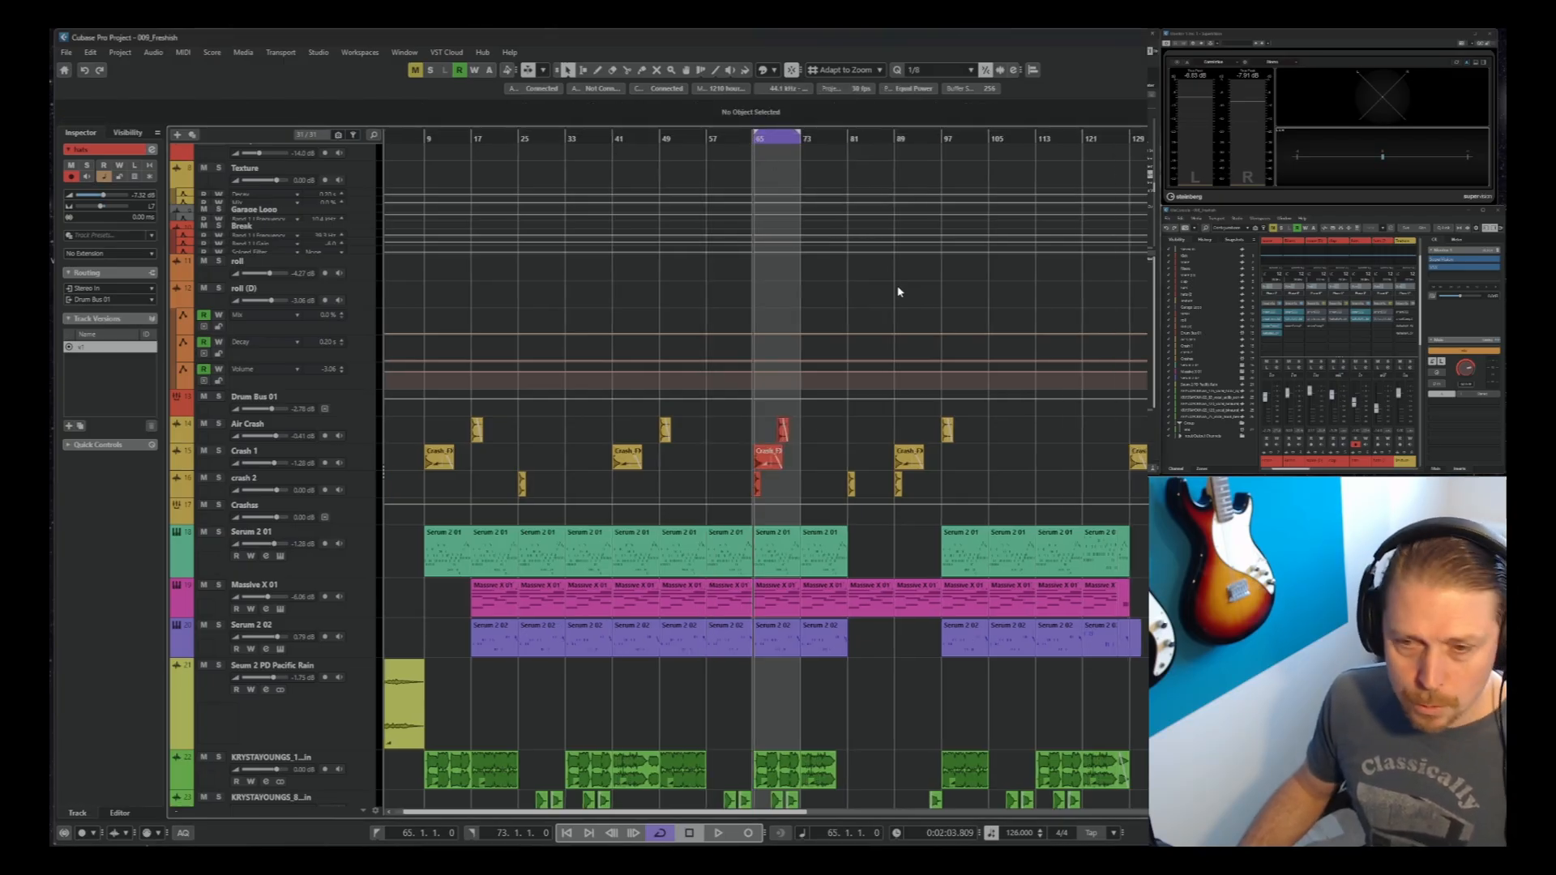
key(h)
key(h)
key(h)
key(h)
click(882, 459)
scroll(545, 262, up, 5)
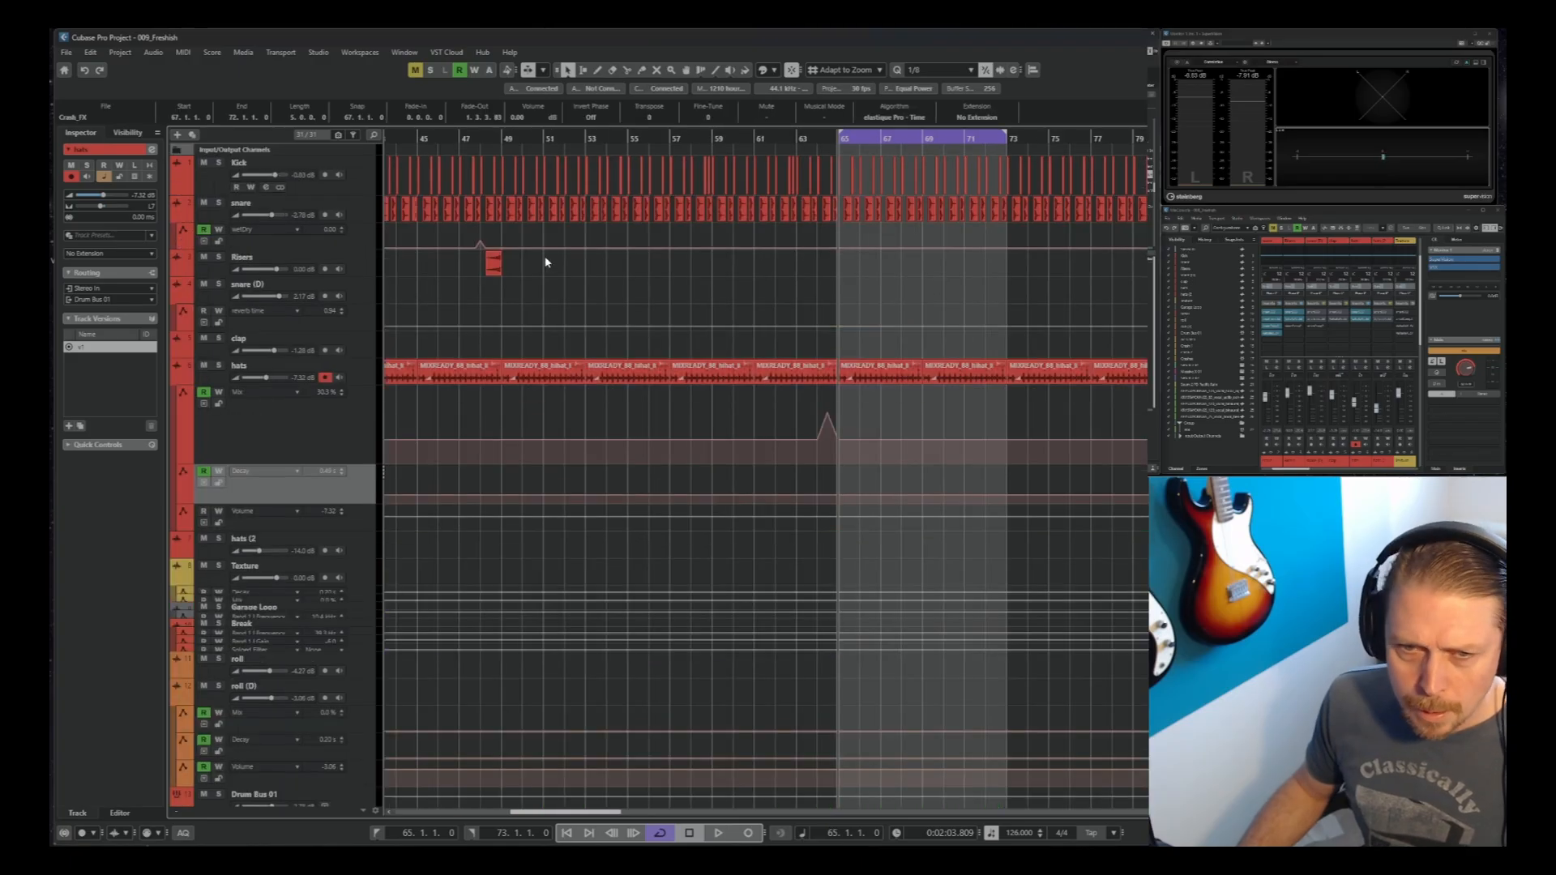
drag(496, 270, 917, 274)
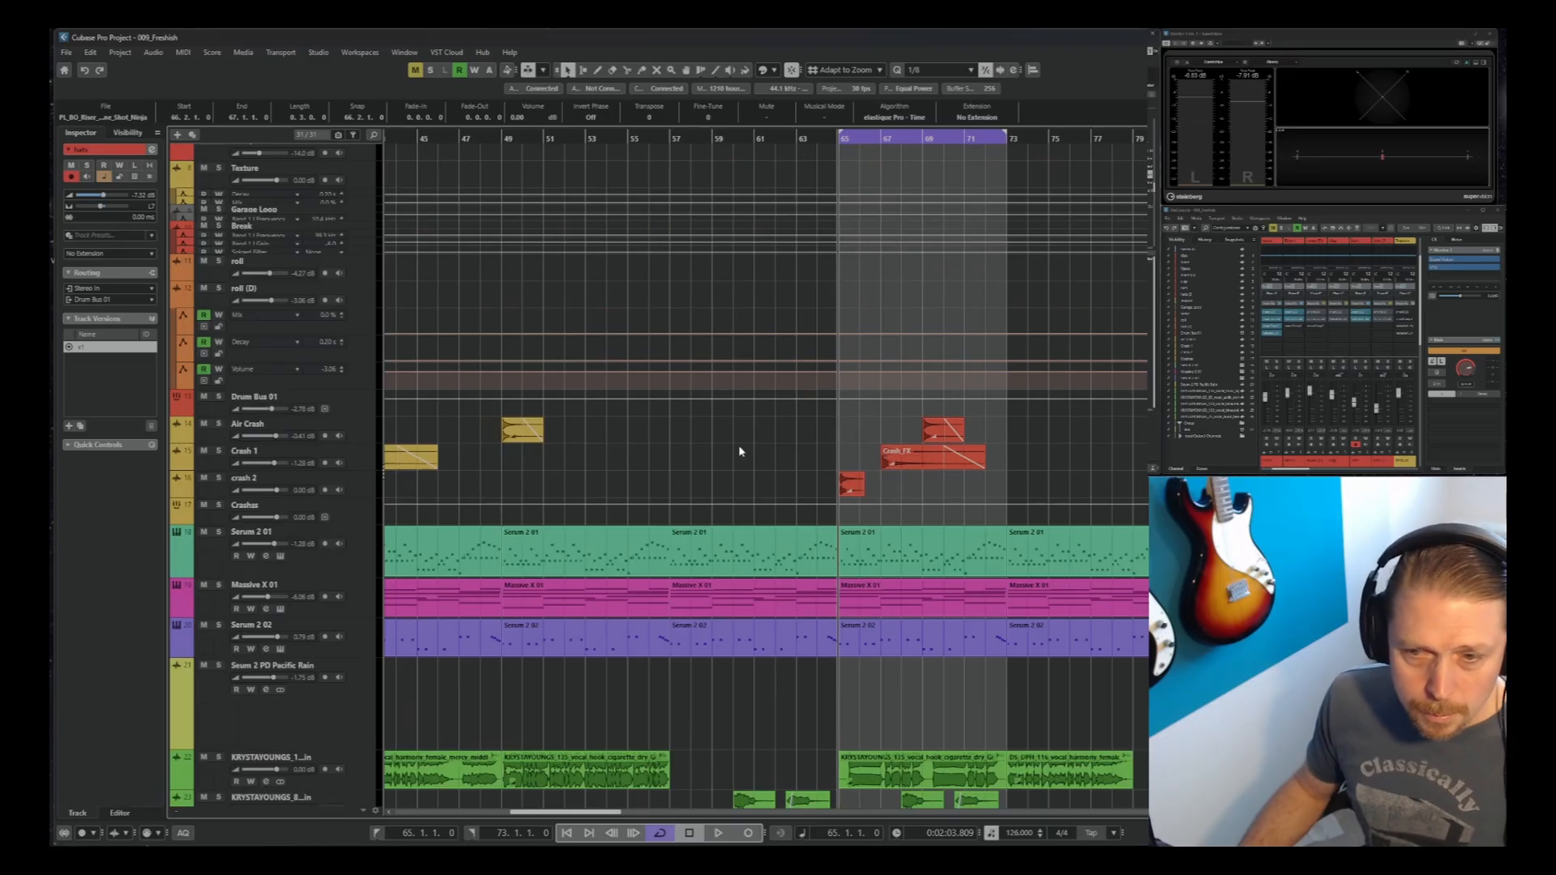
Find the Stereo Out channel in the mixer, play the looped section, and briefly view its True Iron insert
scroll(740, 451, down, 4)
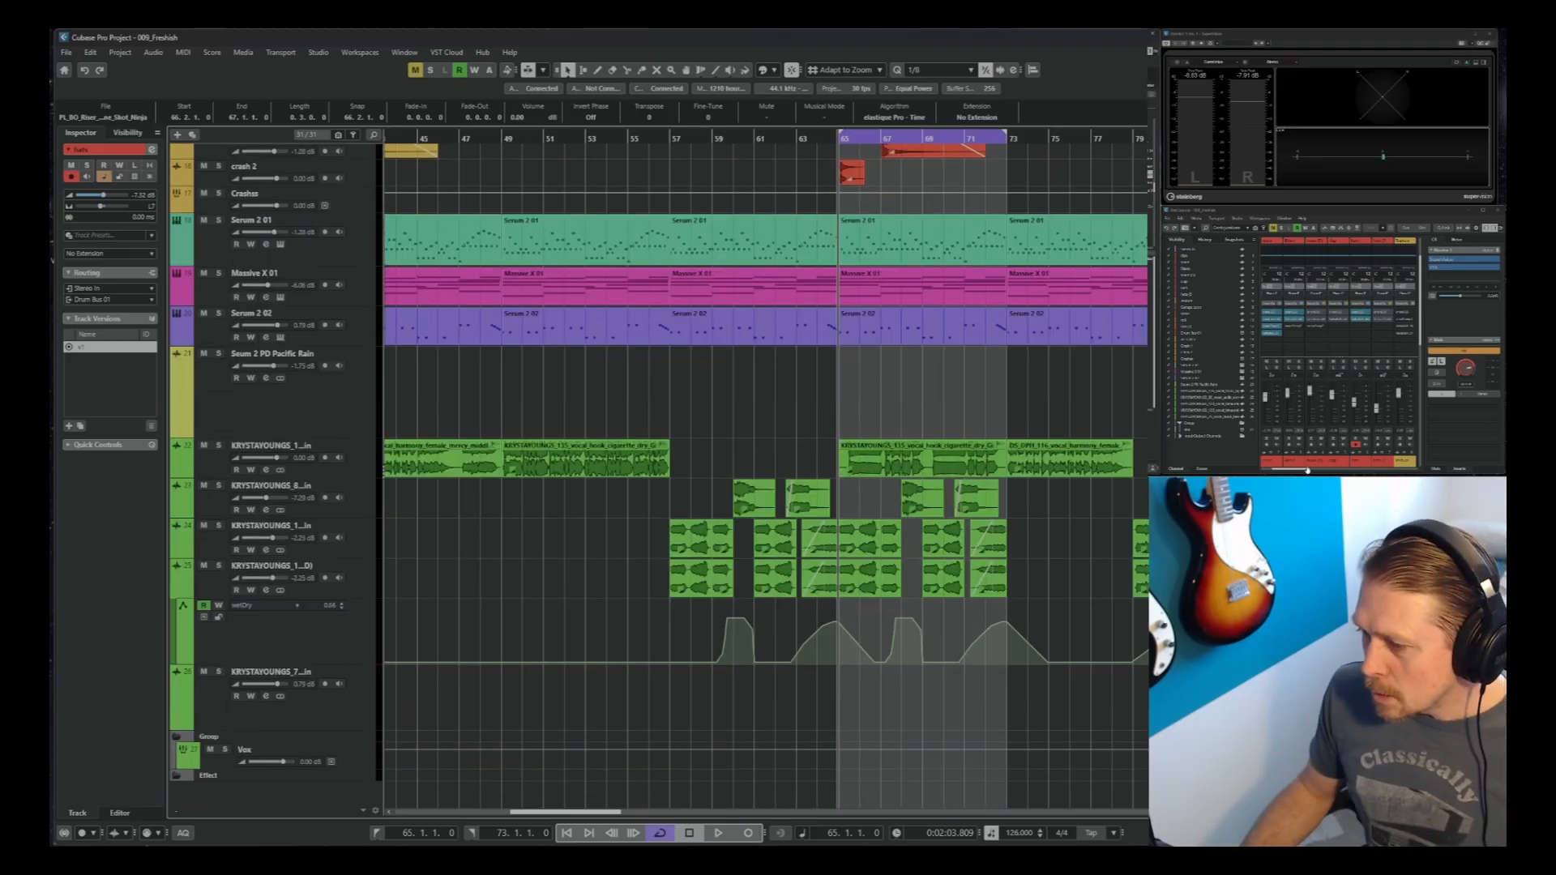
drag(1304, 471, 1414, 470)
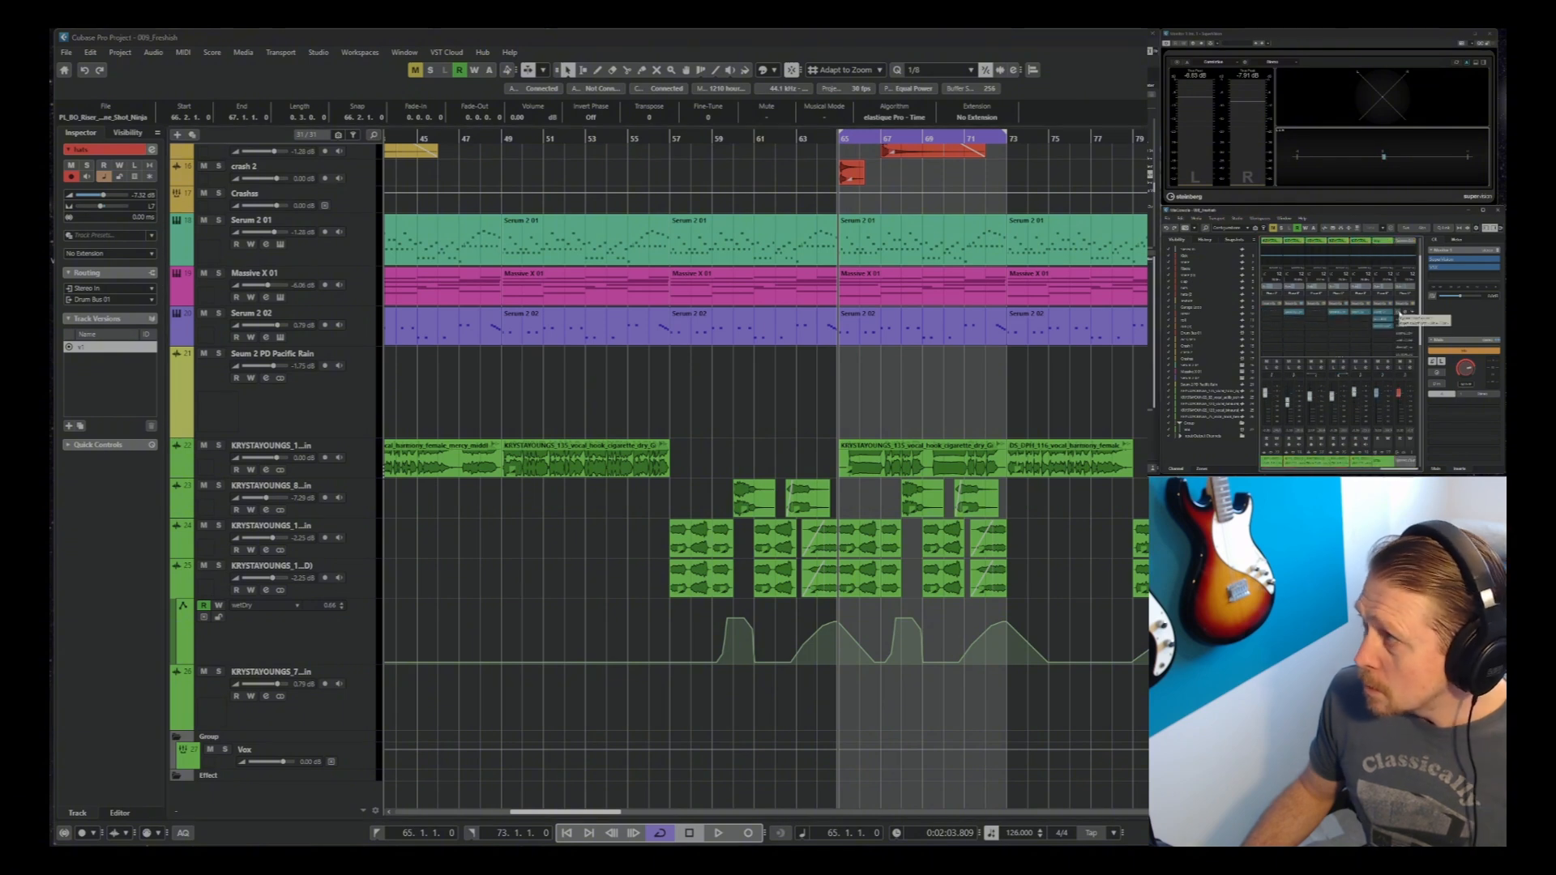
key(space)
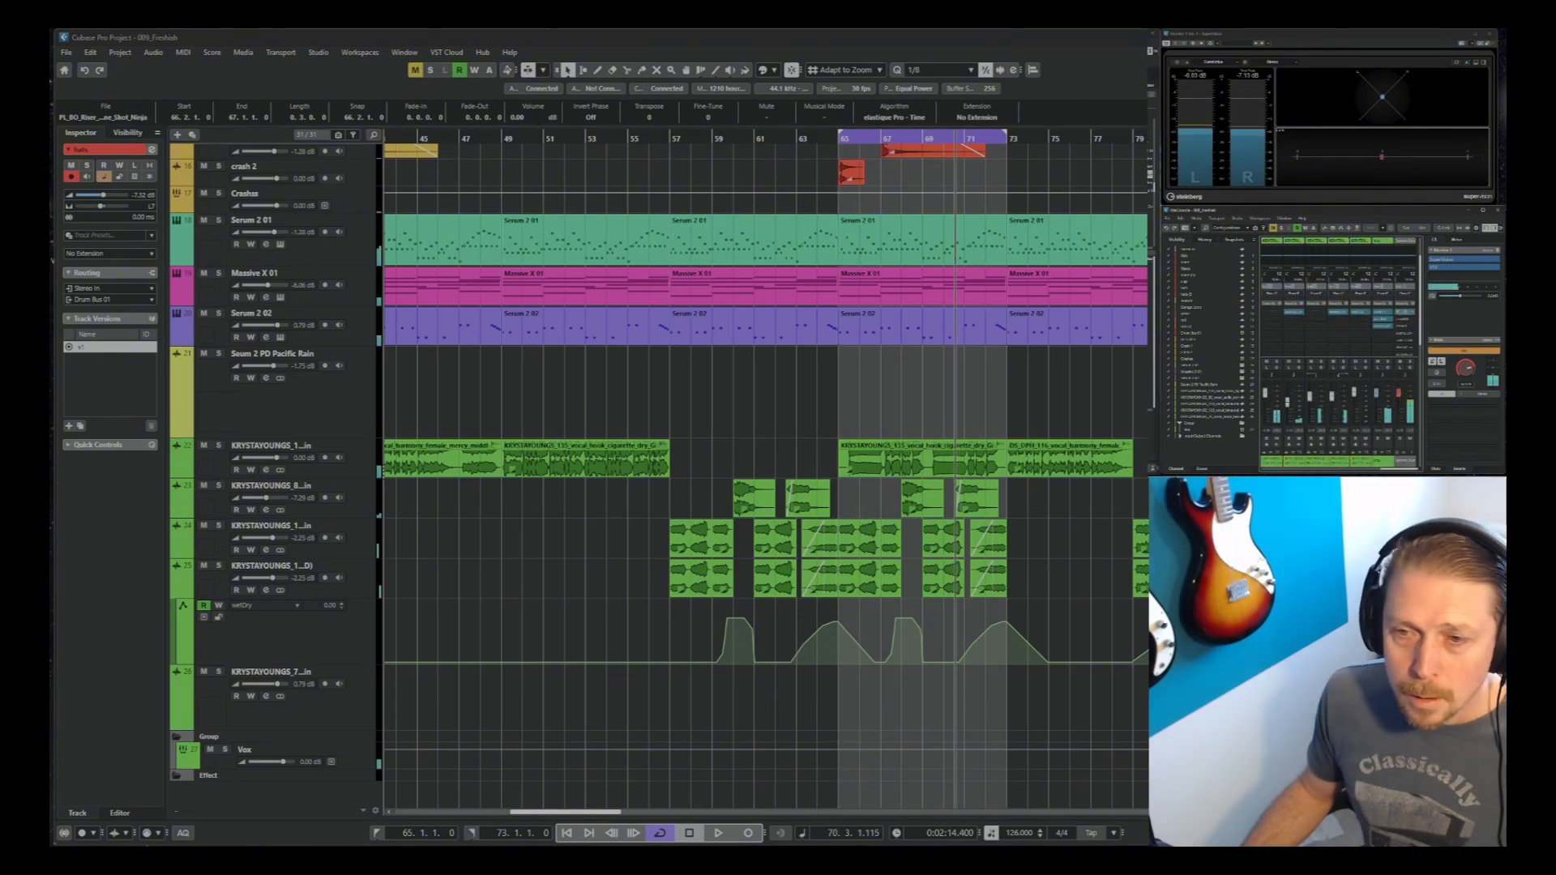
click(1405, 312)
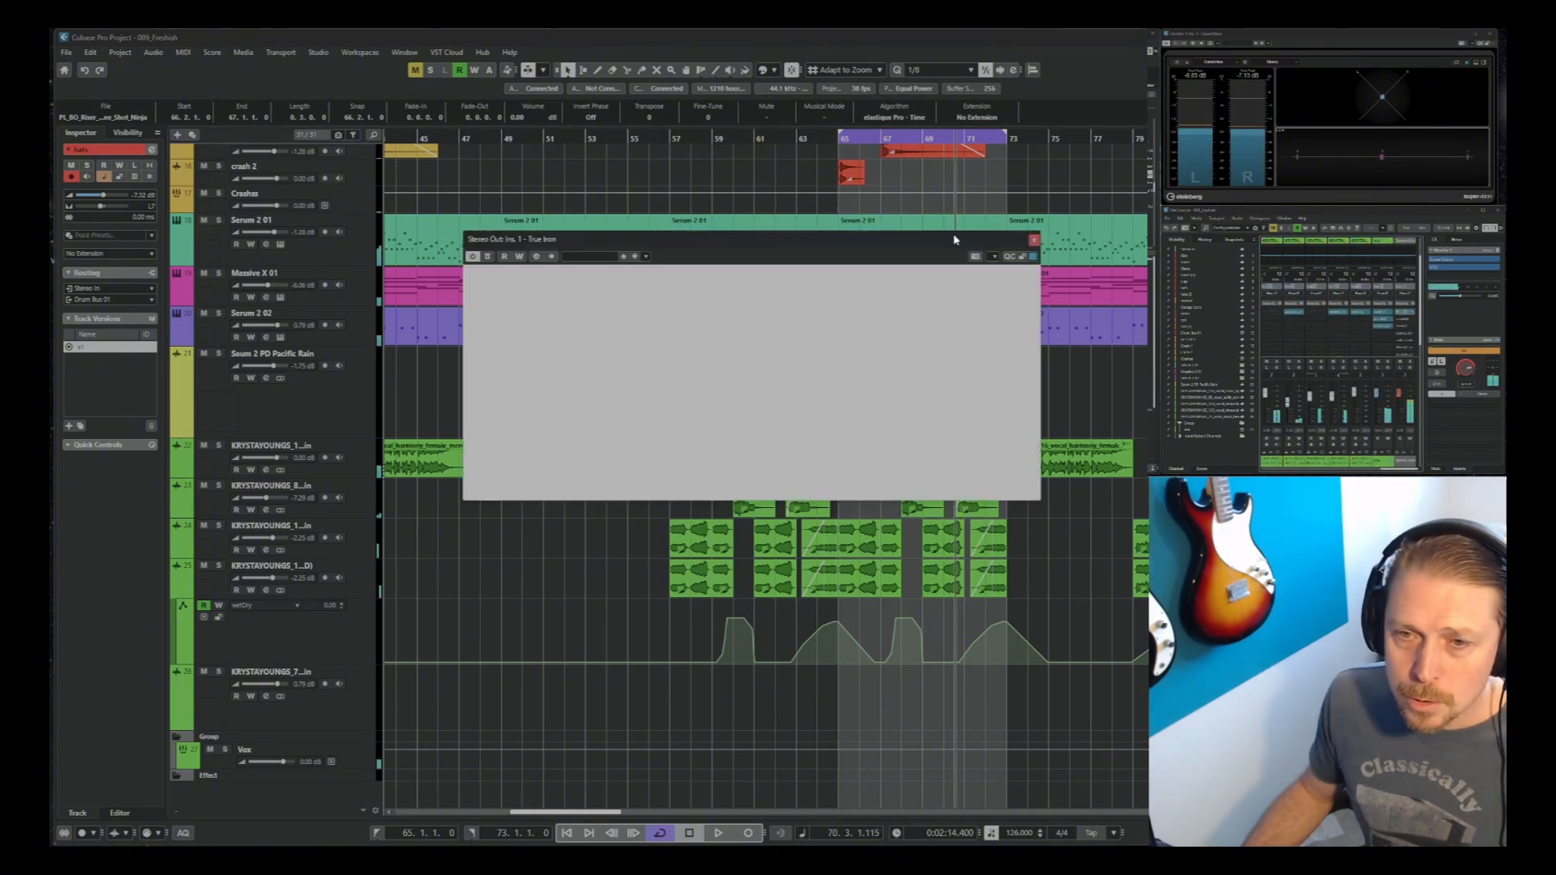
click(1034, 240)
Reset all filters in the Stereo Out's smartEQ3 and learn a new Universal smart filter while playing the loop
click(1405, 319)
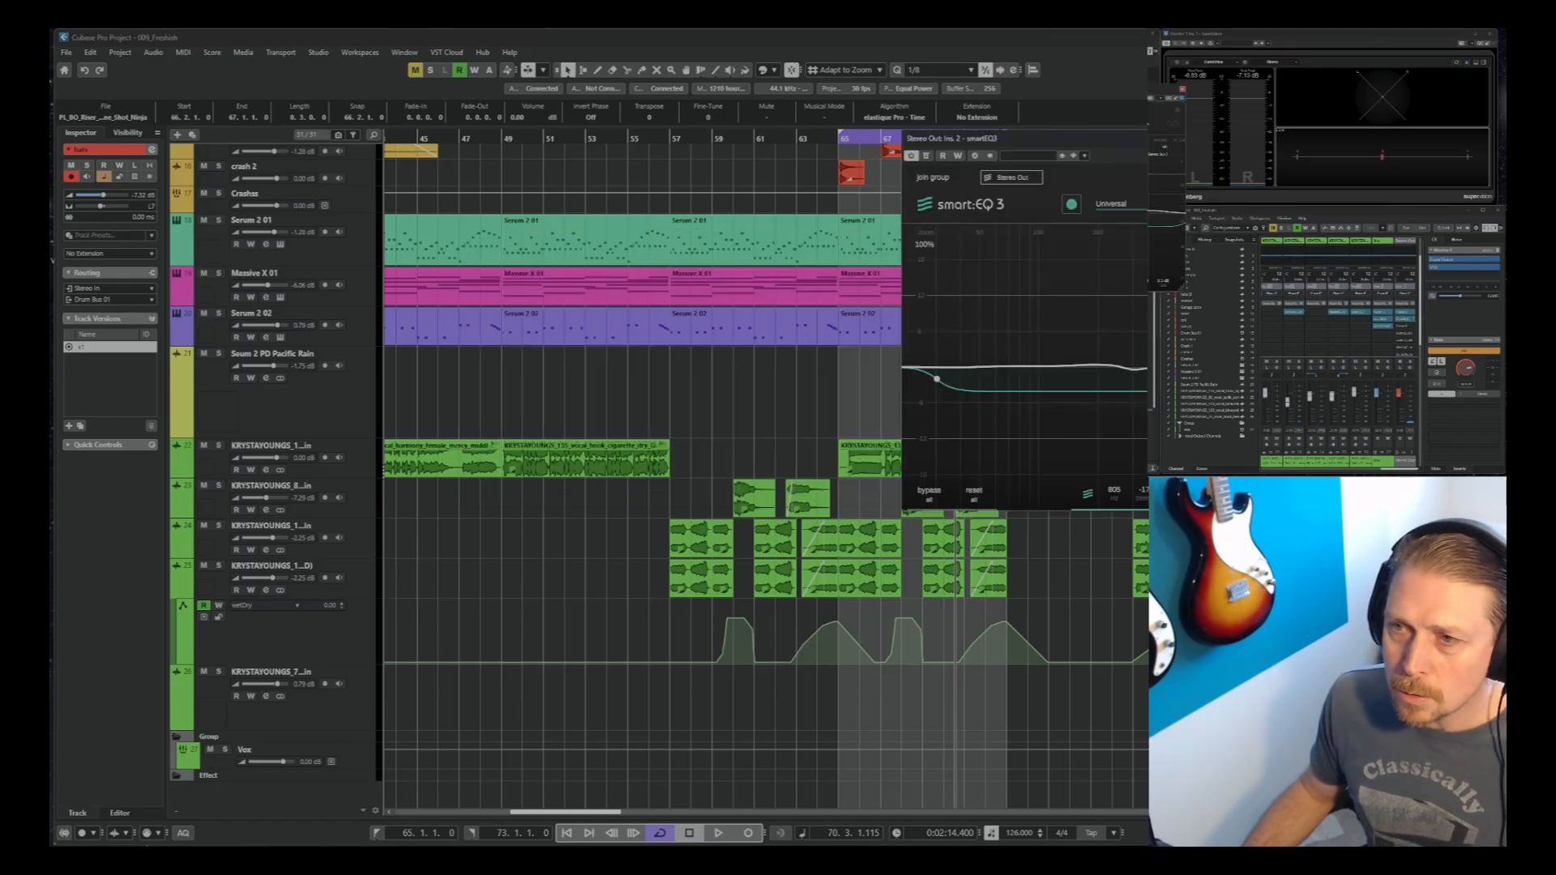
drag(1135, 138, 746, 180)
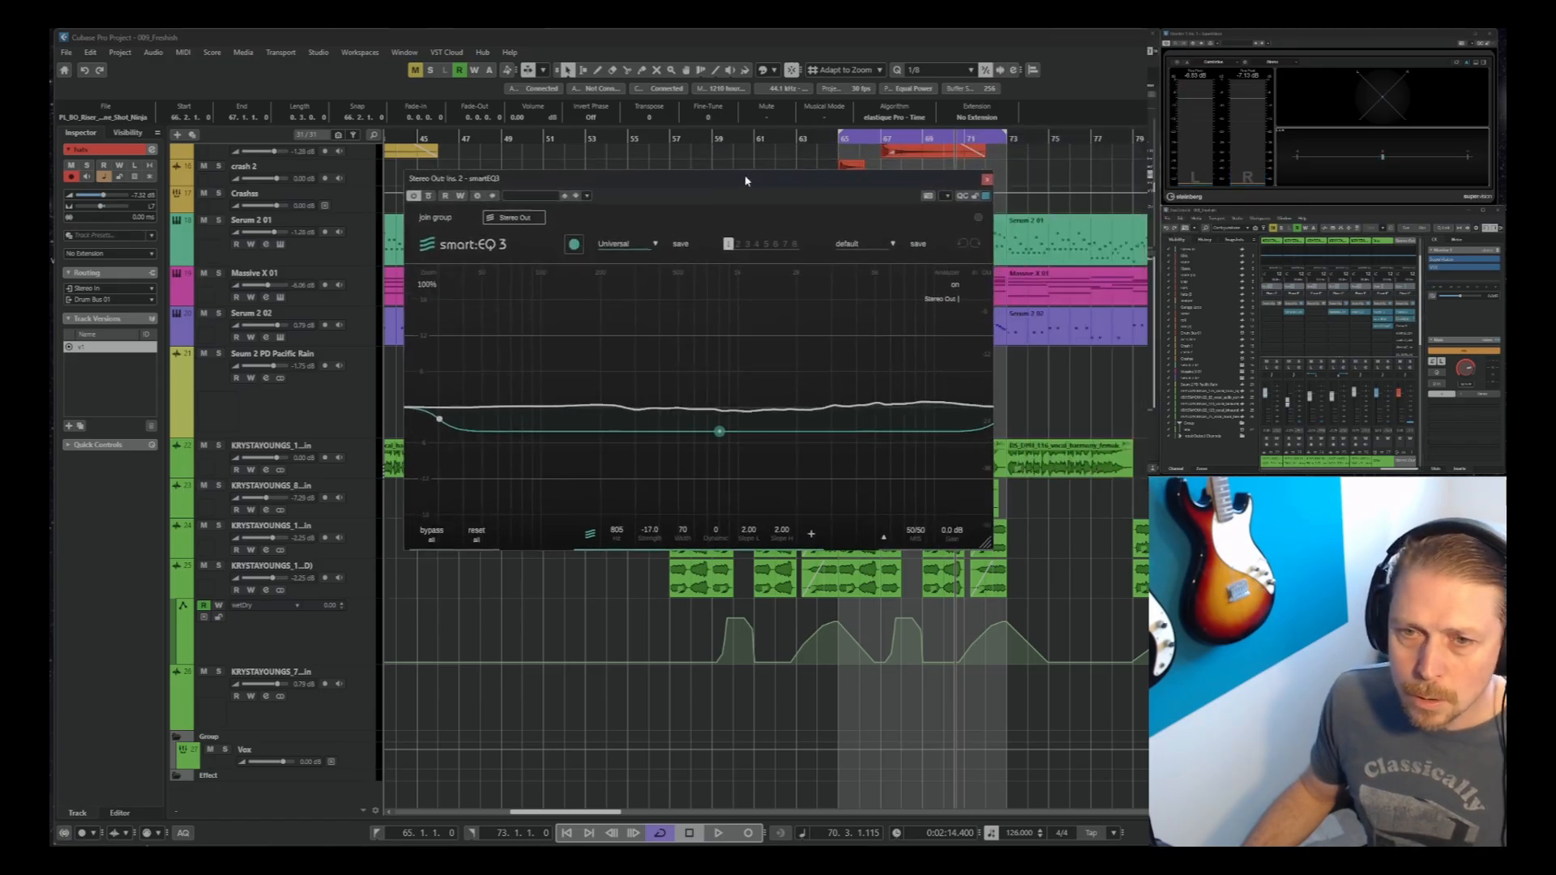
click(475, 535)
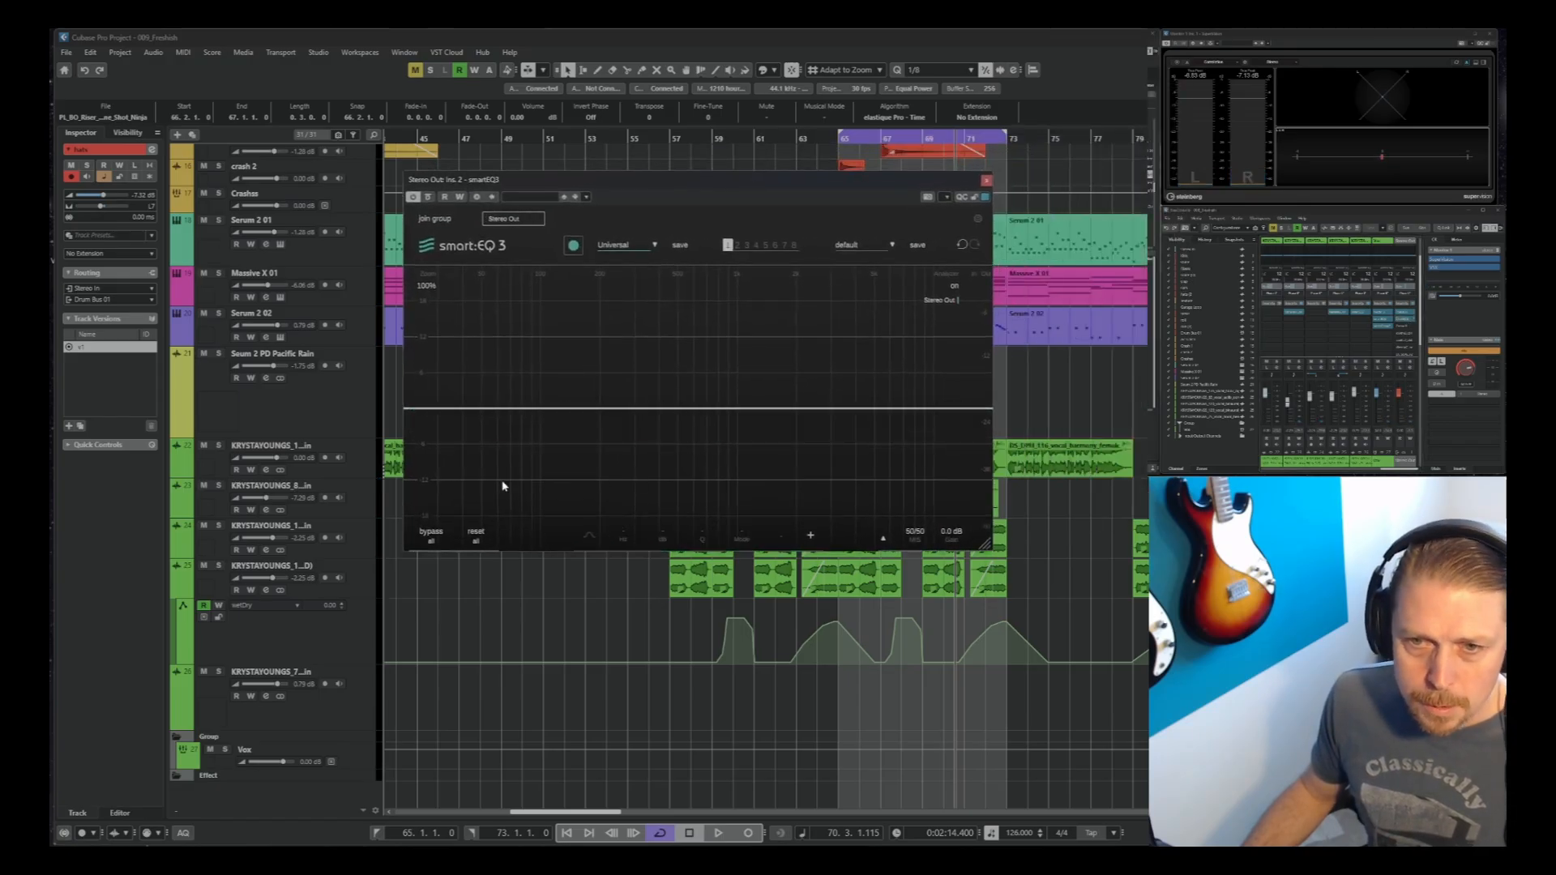
click(573, 245)
key(space)
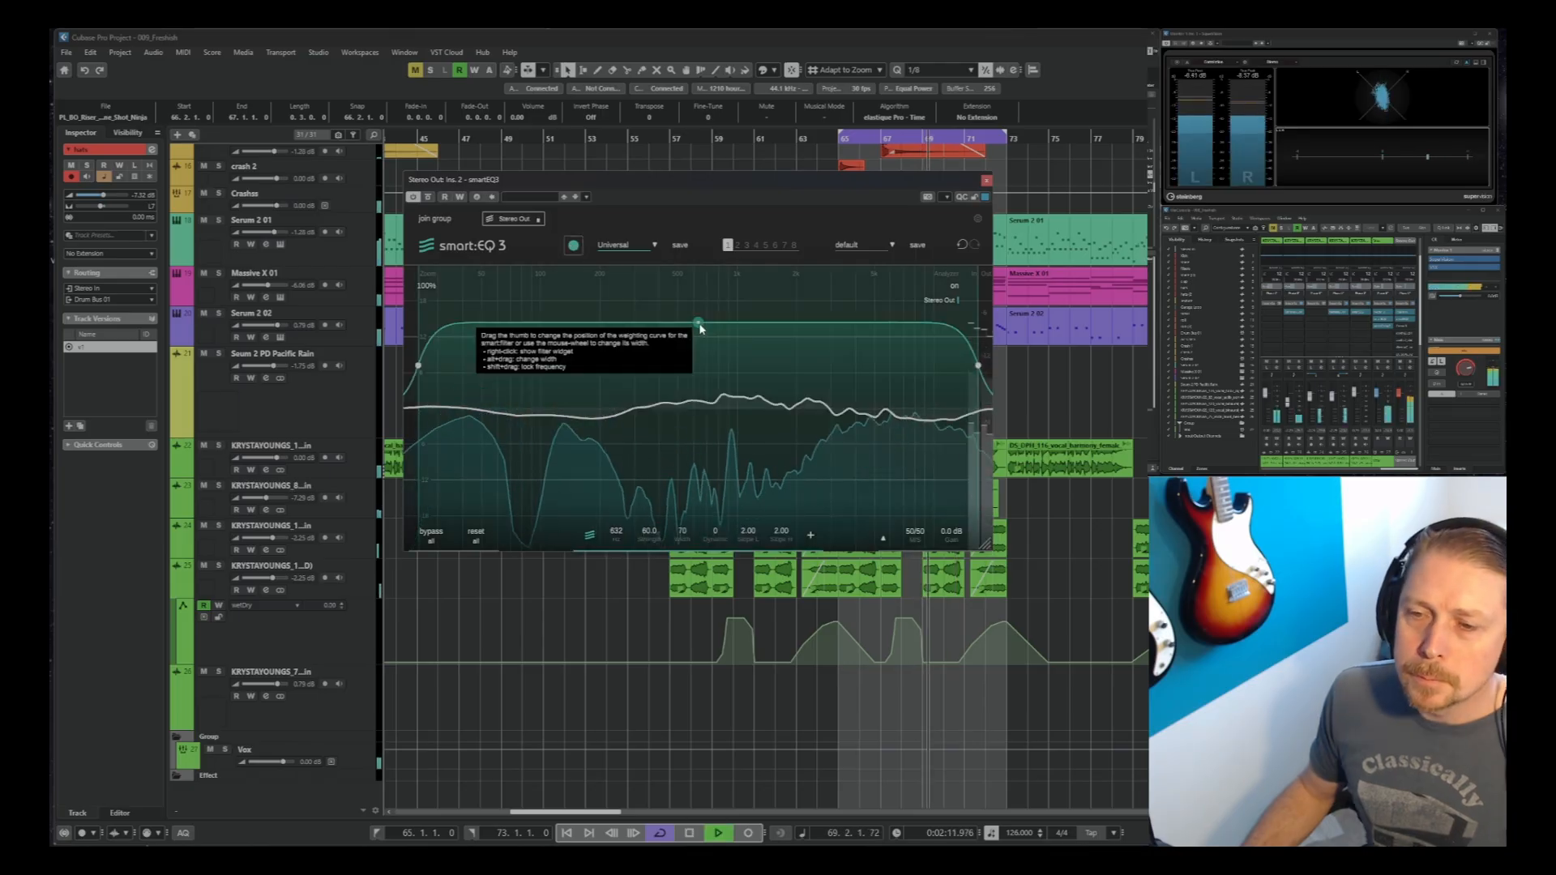
key(space)
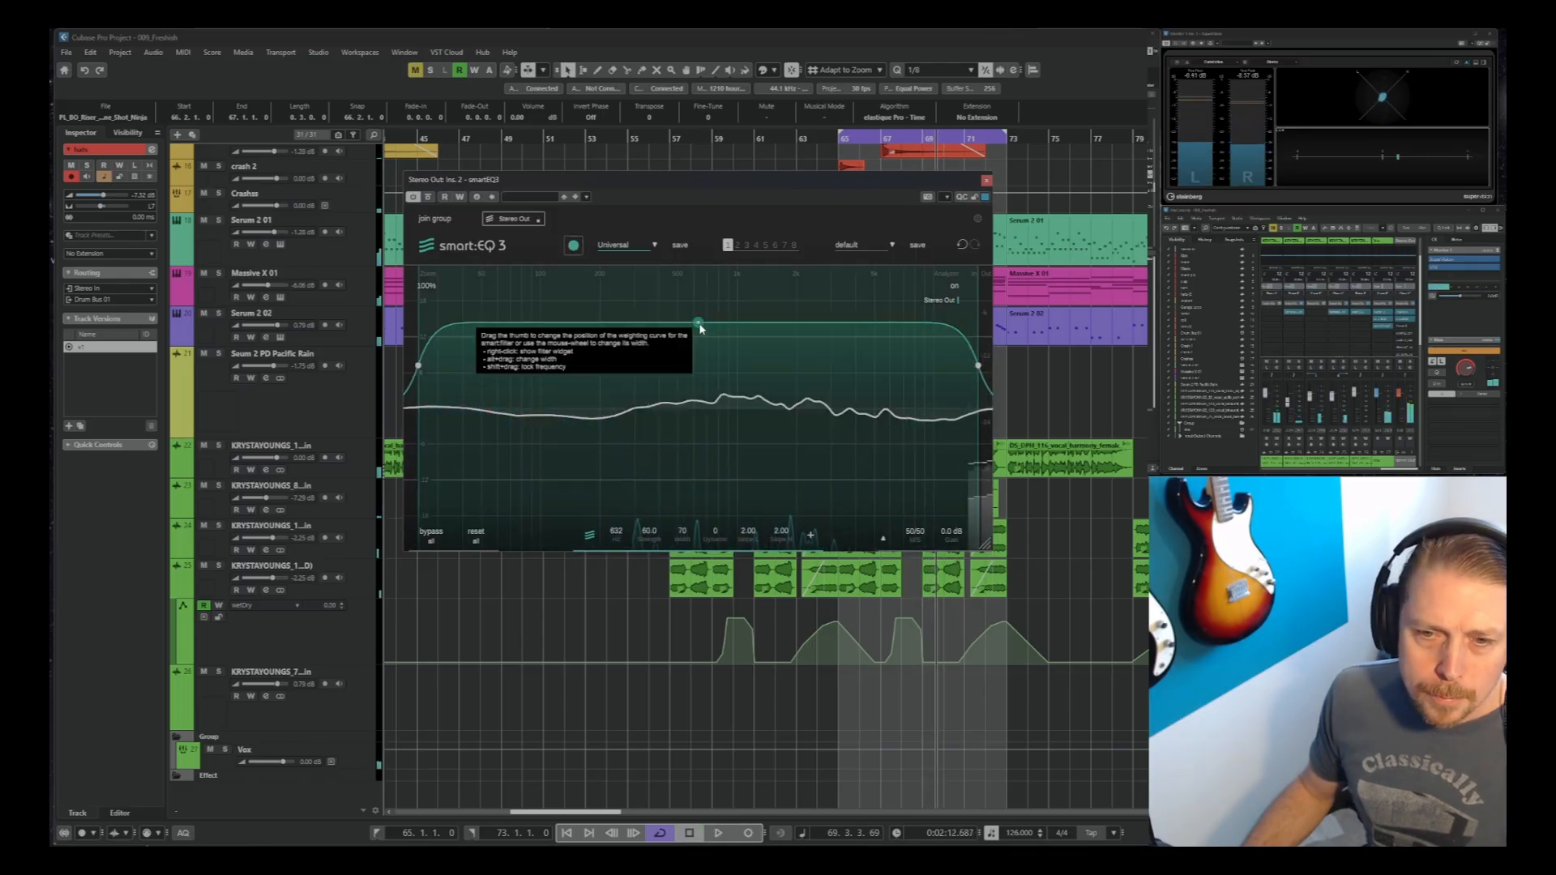
Lower the smart filter's strength to 32.5, add a slight bell cut at 2.5 kHz, and audition the loop
drag(701, 329, 702, 362)
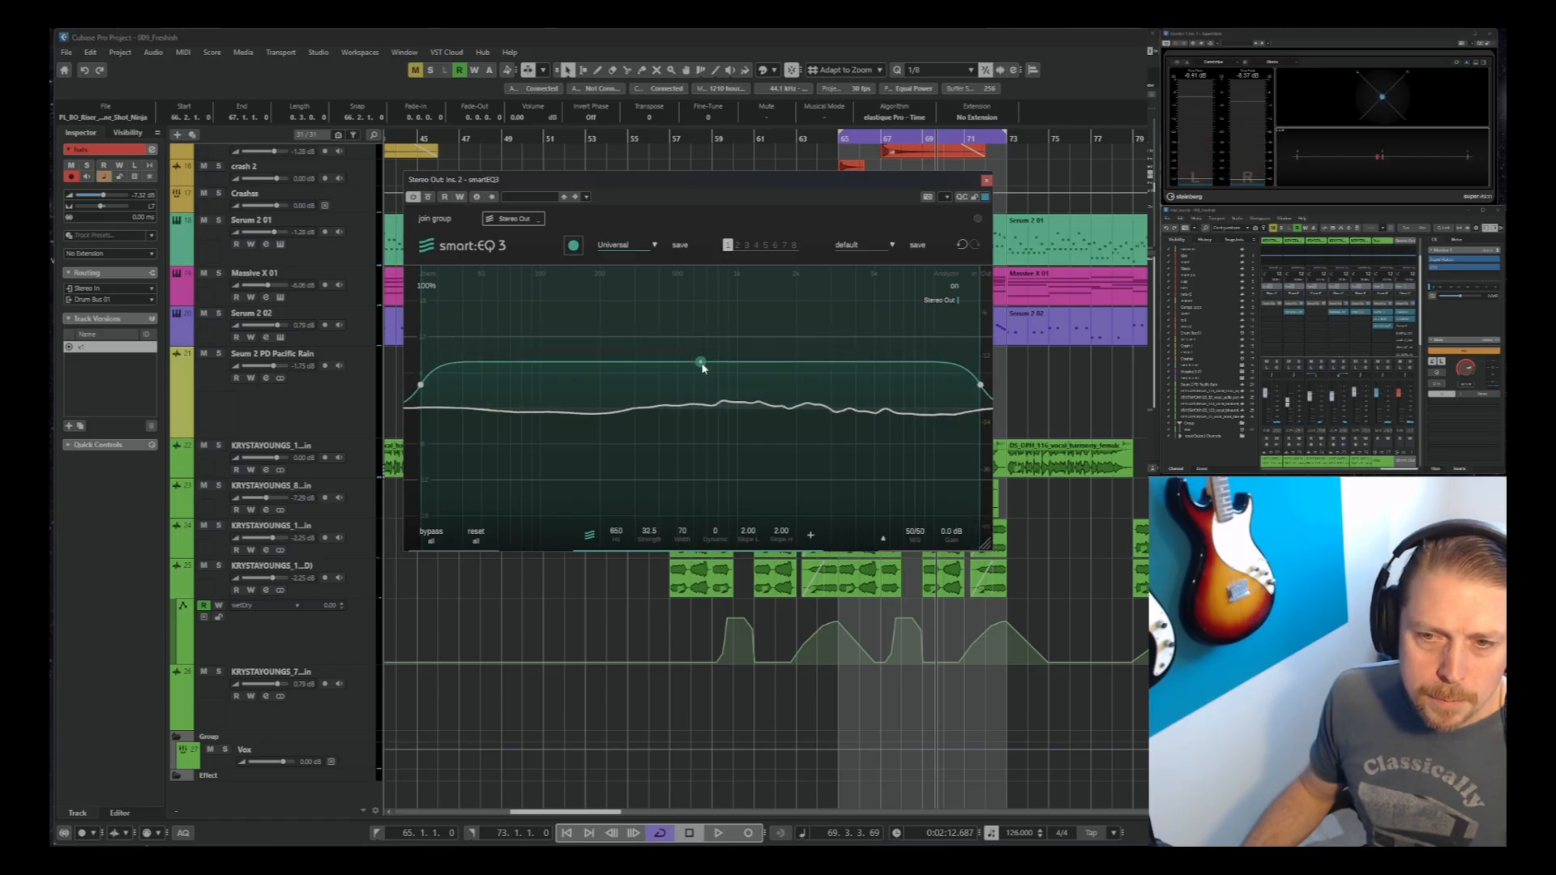
key(space)
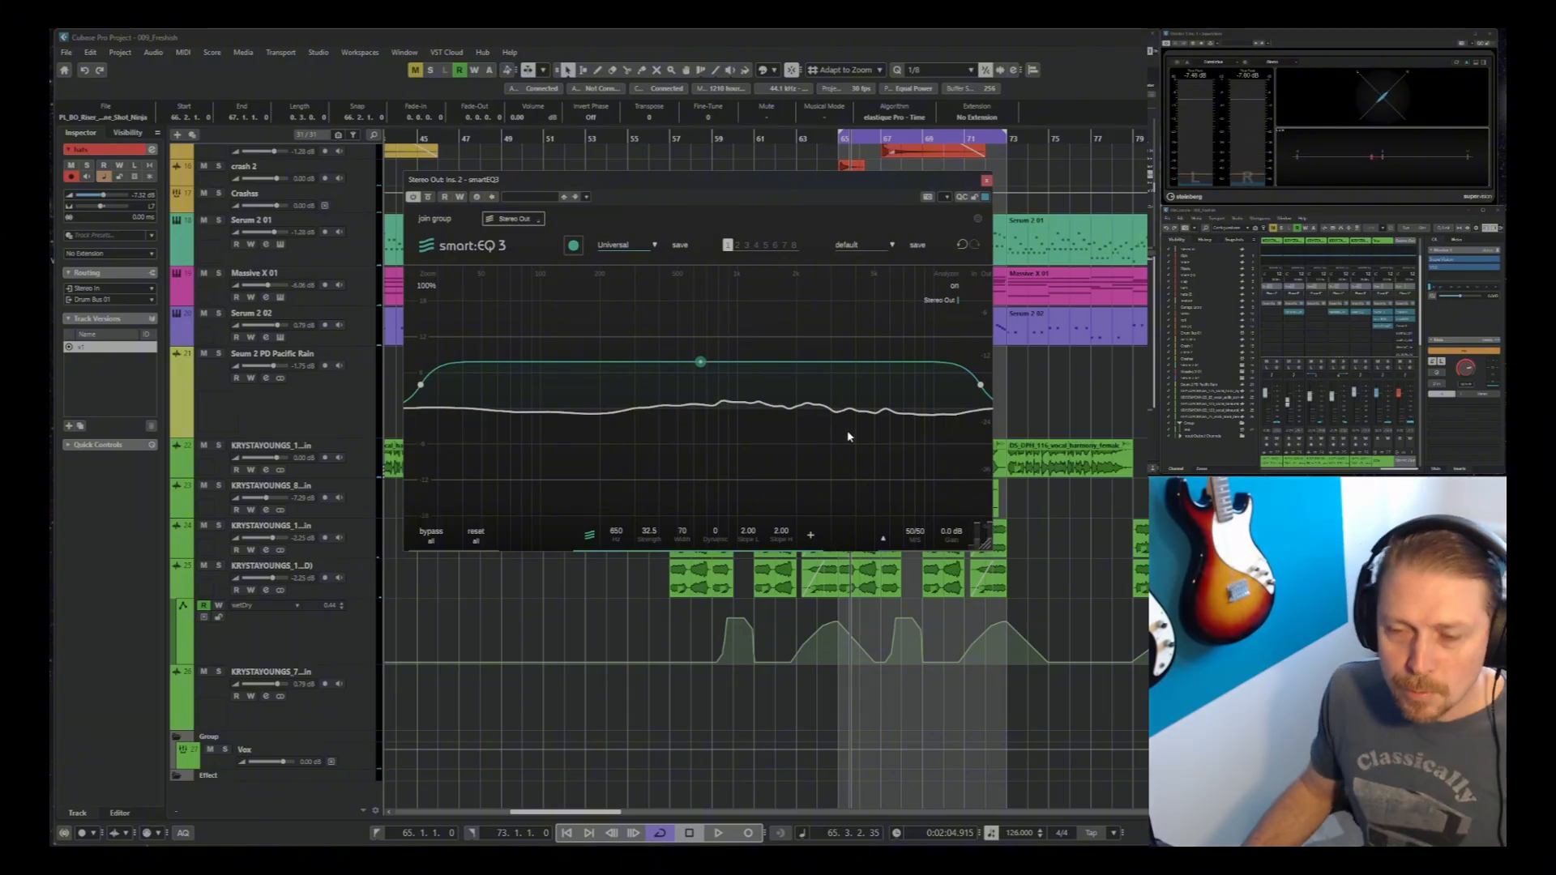
double_click(817, 408)
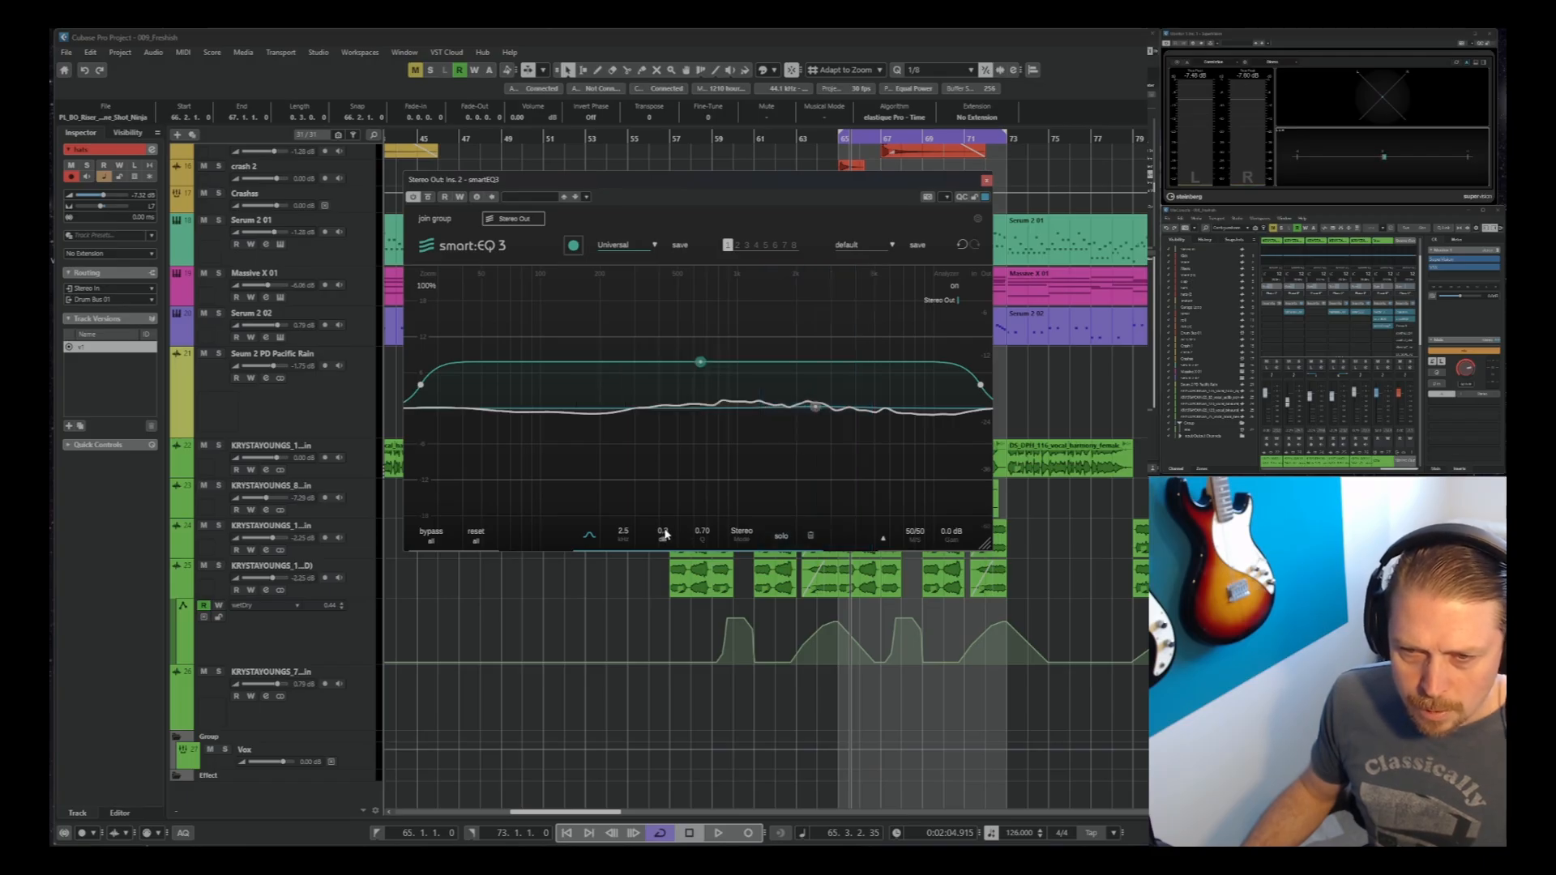
scroll(665, 533, down, 3)
scroll(665, 533, down, 2)
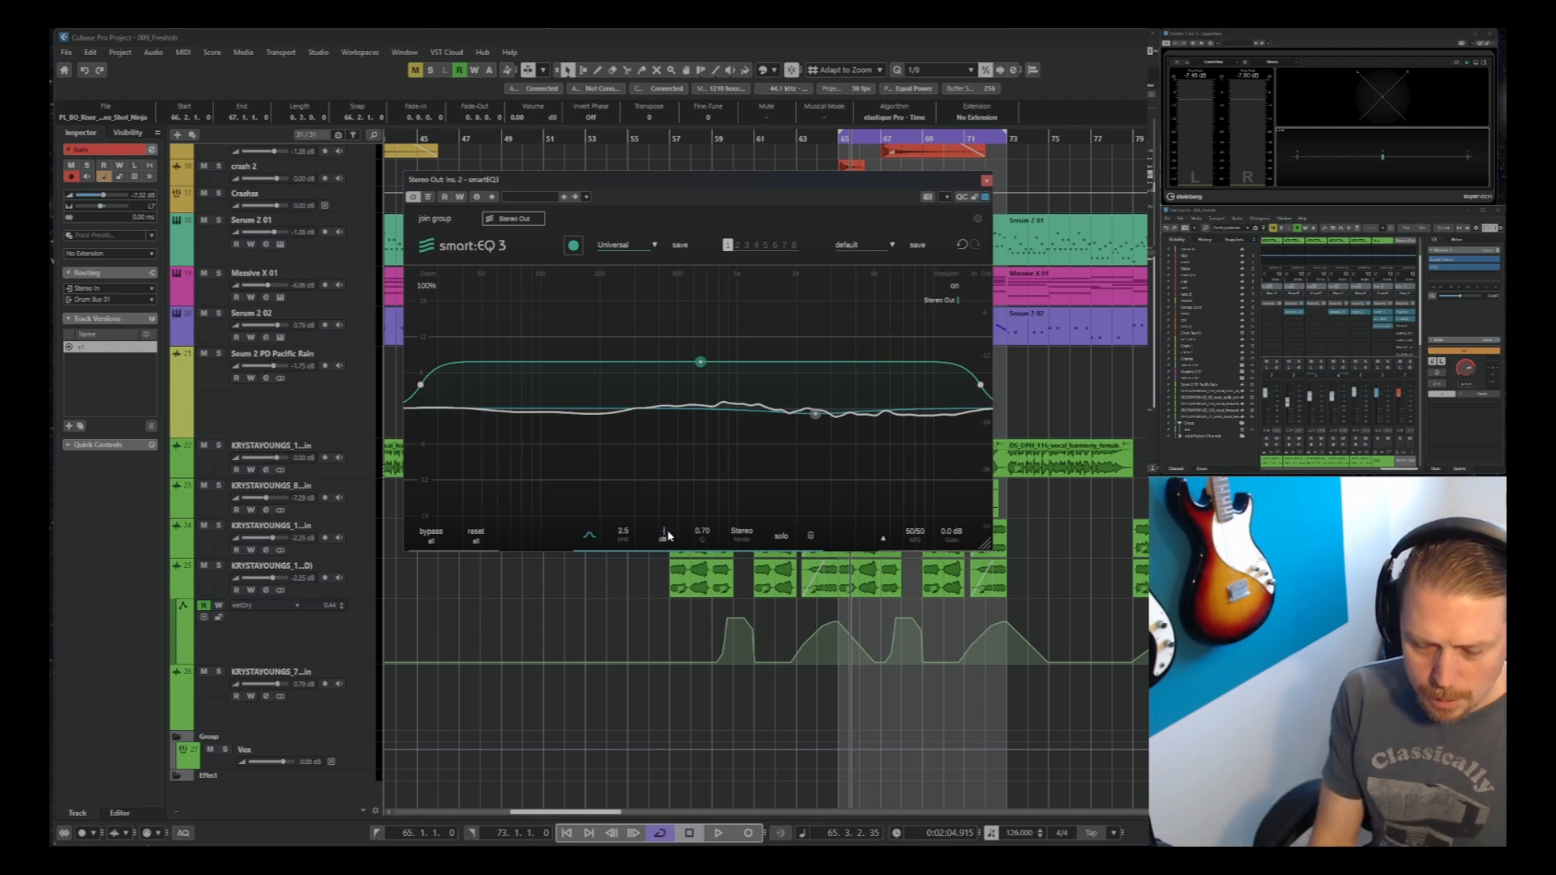
key(space)
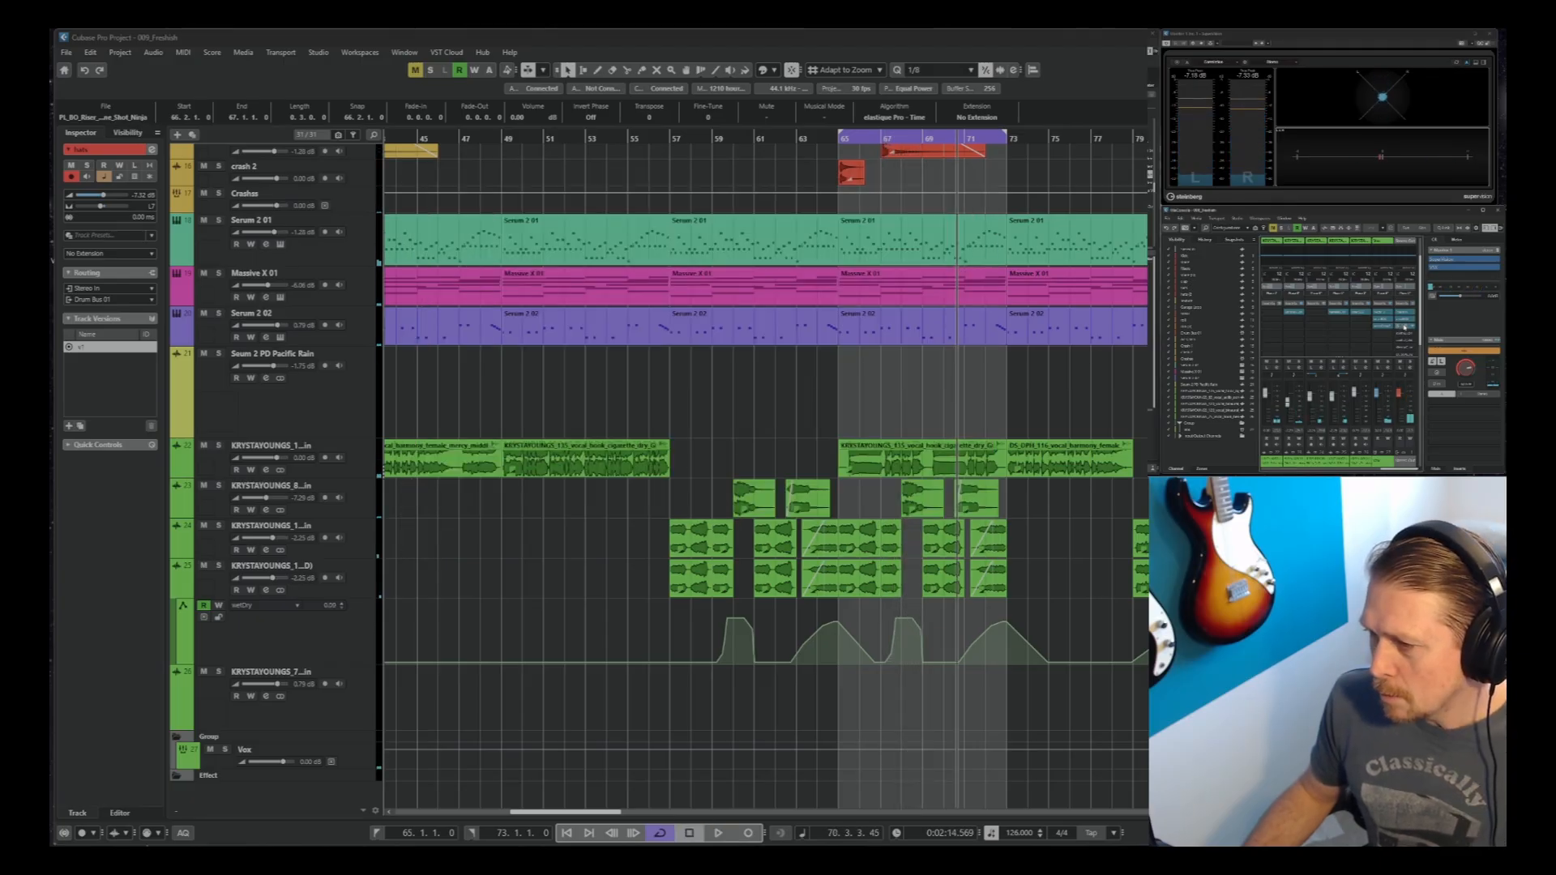
Examine the Stereo Out's Ozone 9 equalizer and the first two Dynamics bands while playing the loop
click(429, 295)
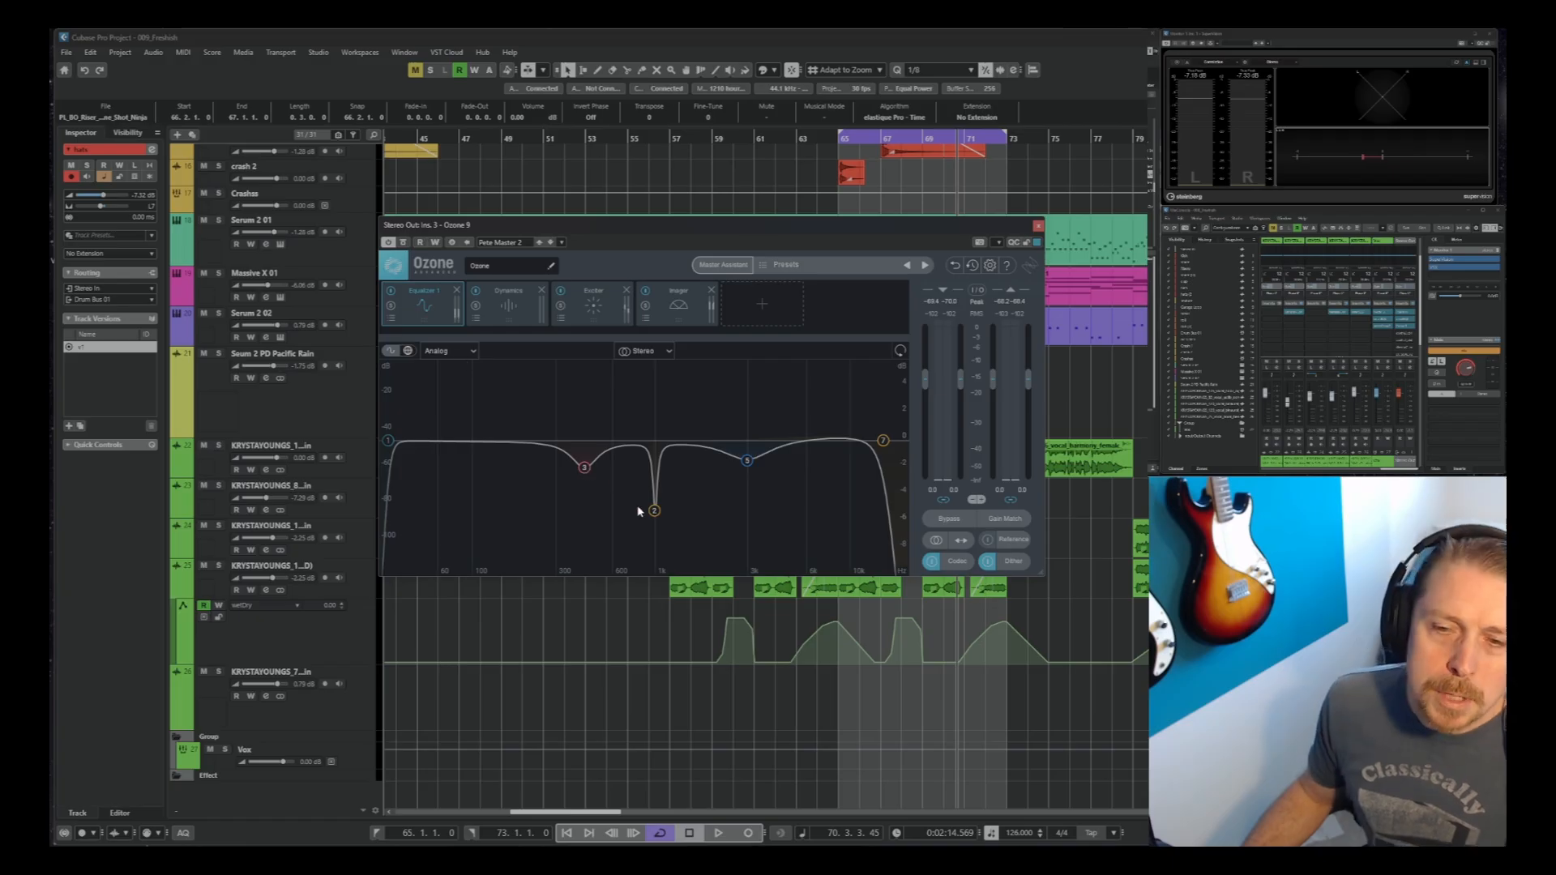
click(531, 316)
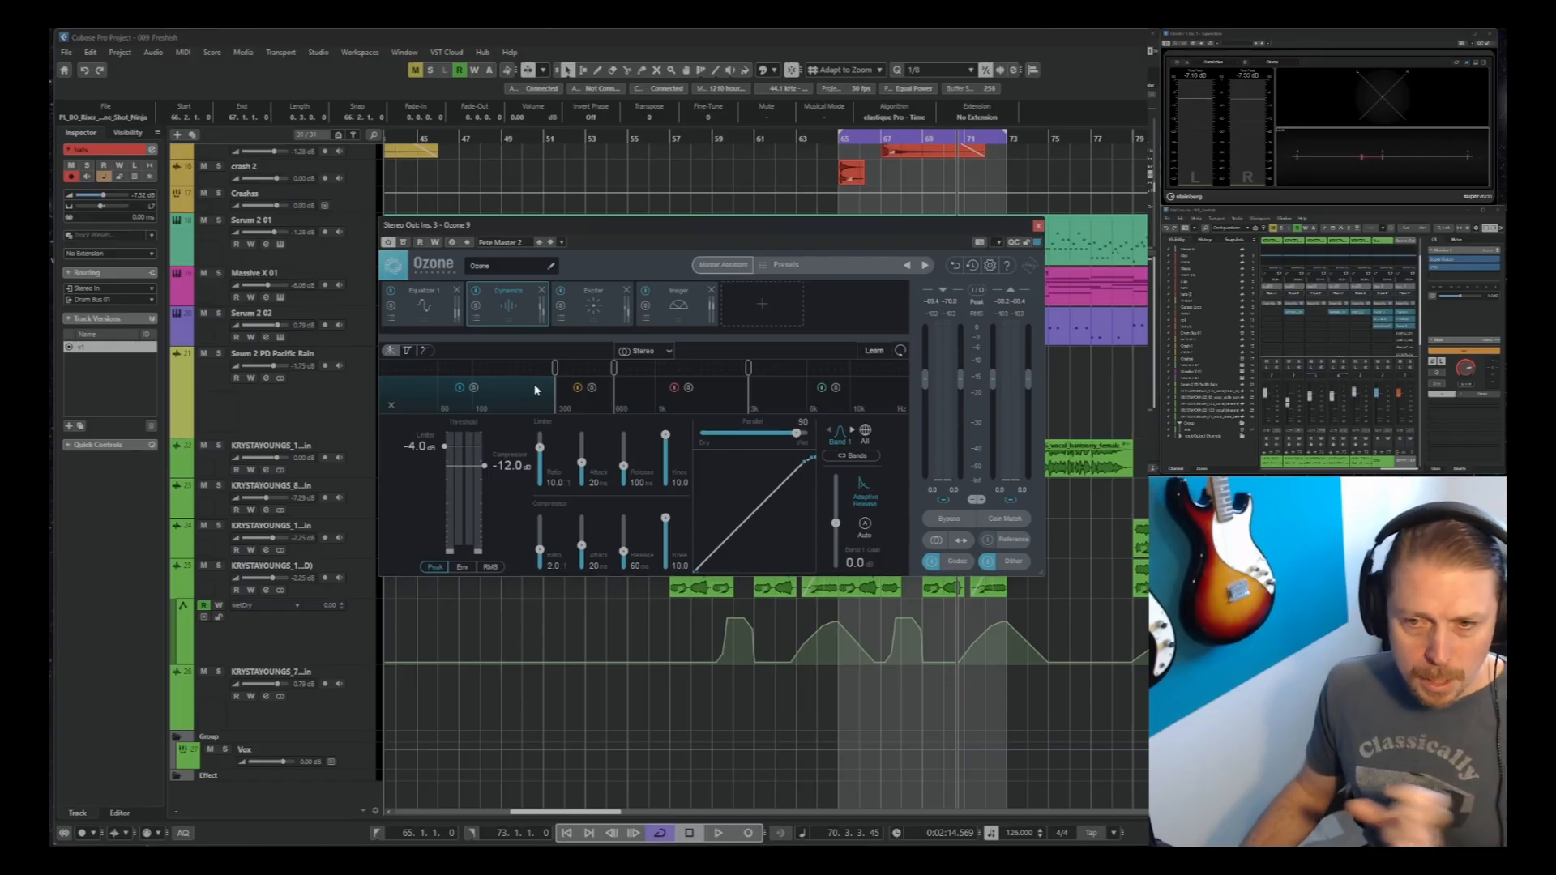
key(space)
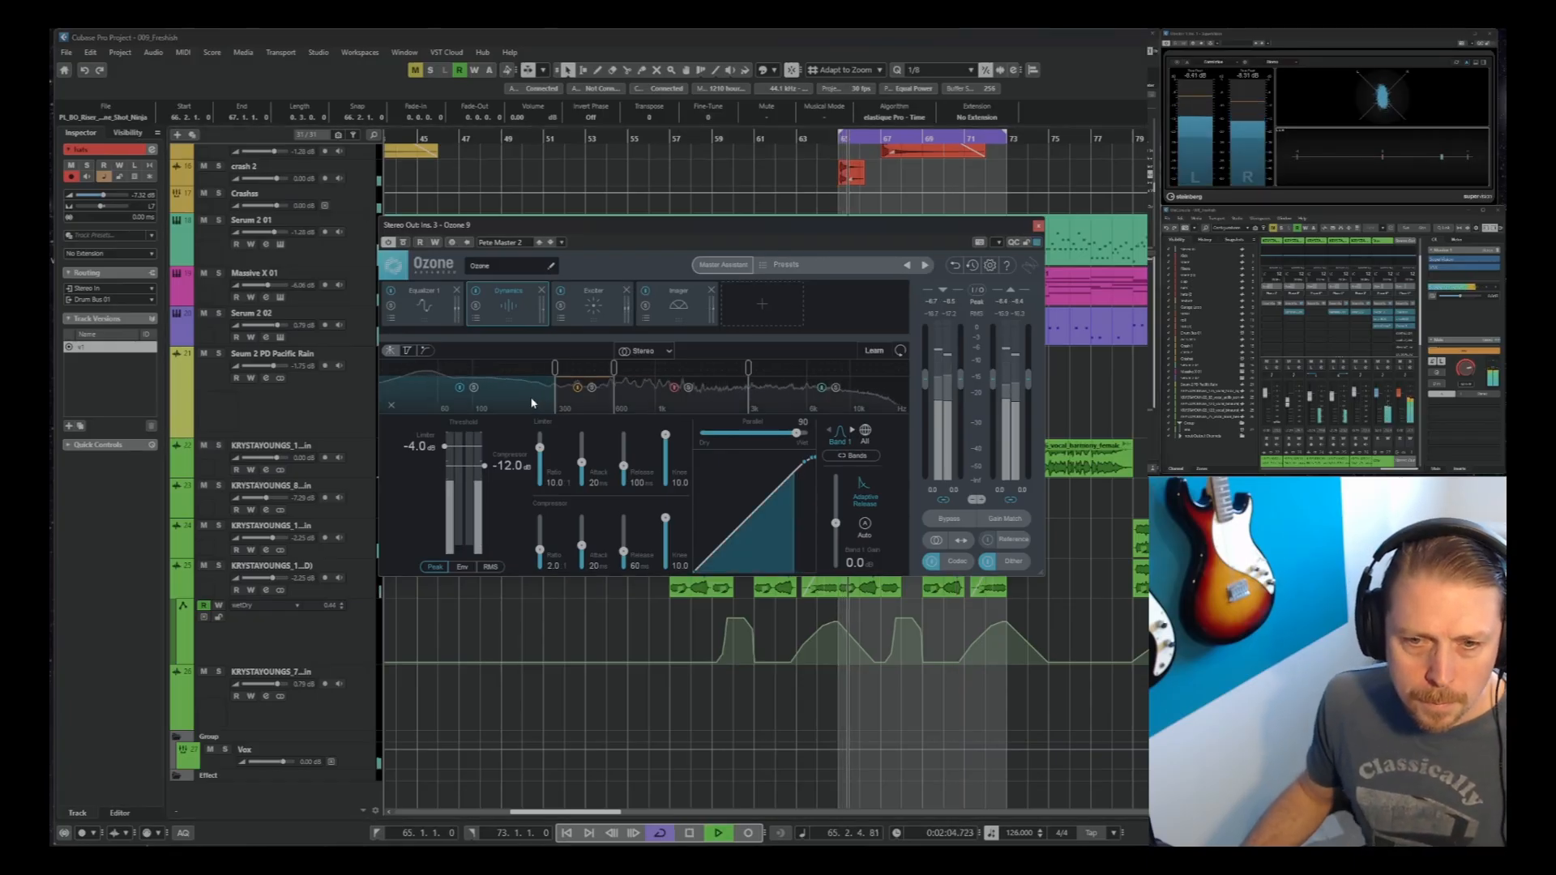
key(space)
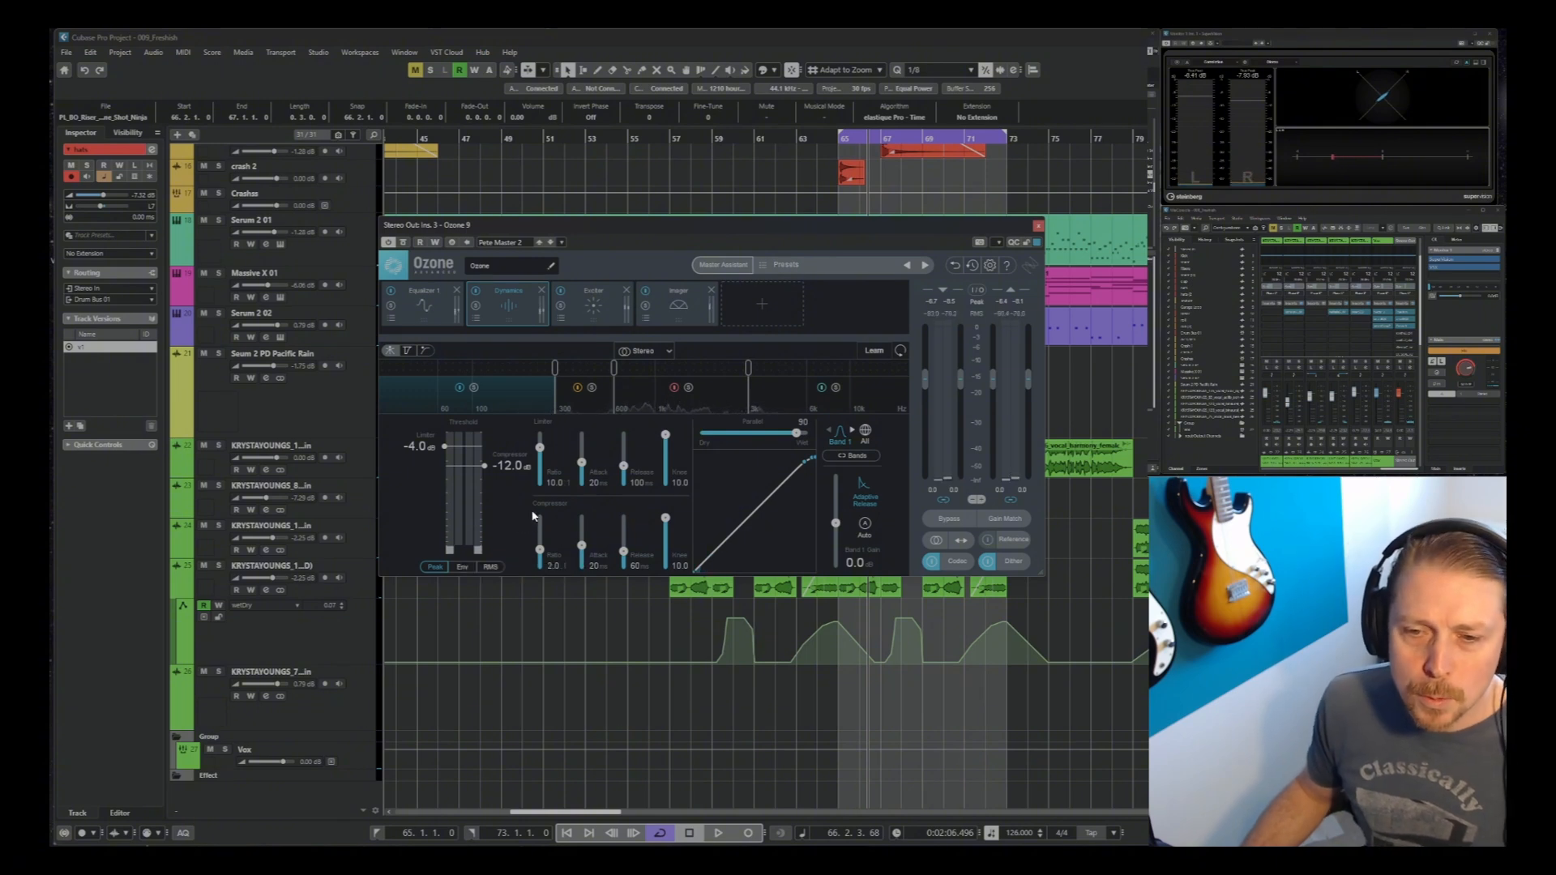
key(space)
click(585, 401)
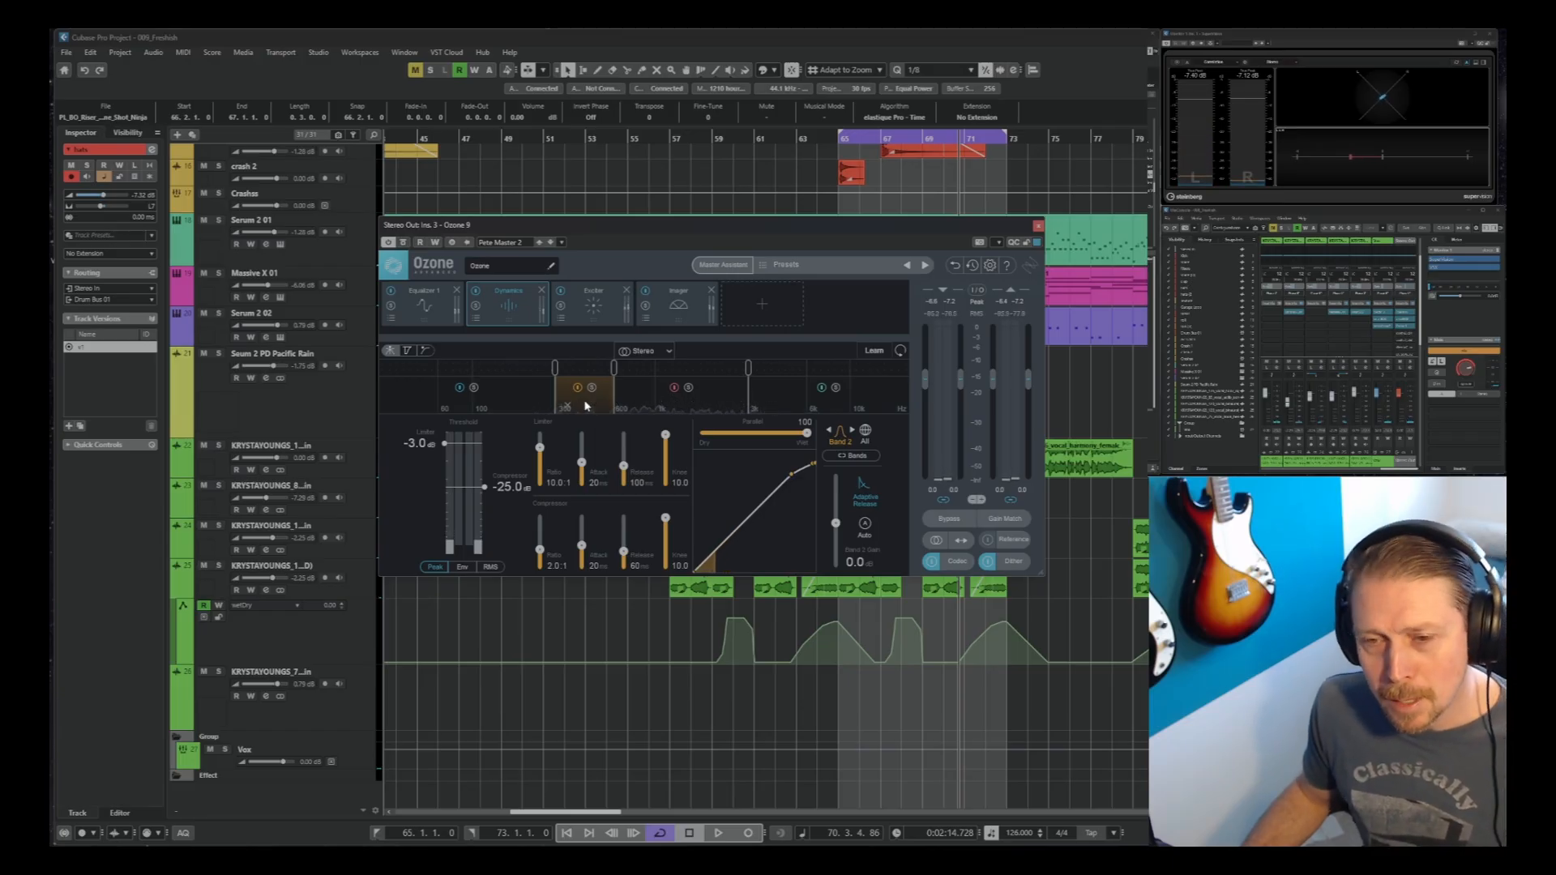
Set the compressor threshold of Ozone 9's Dynamics Band 3 to -19.0 dB during loop playback and check Band 4's settings
key(space)
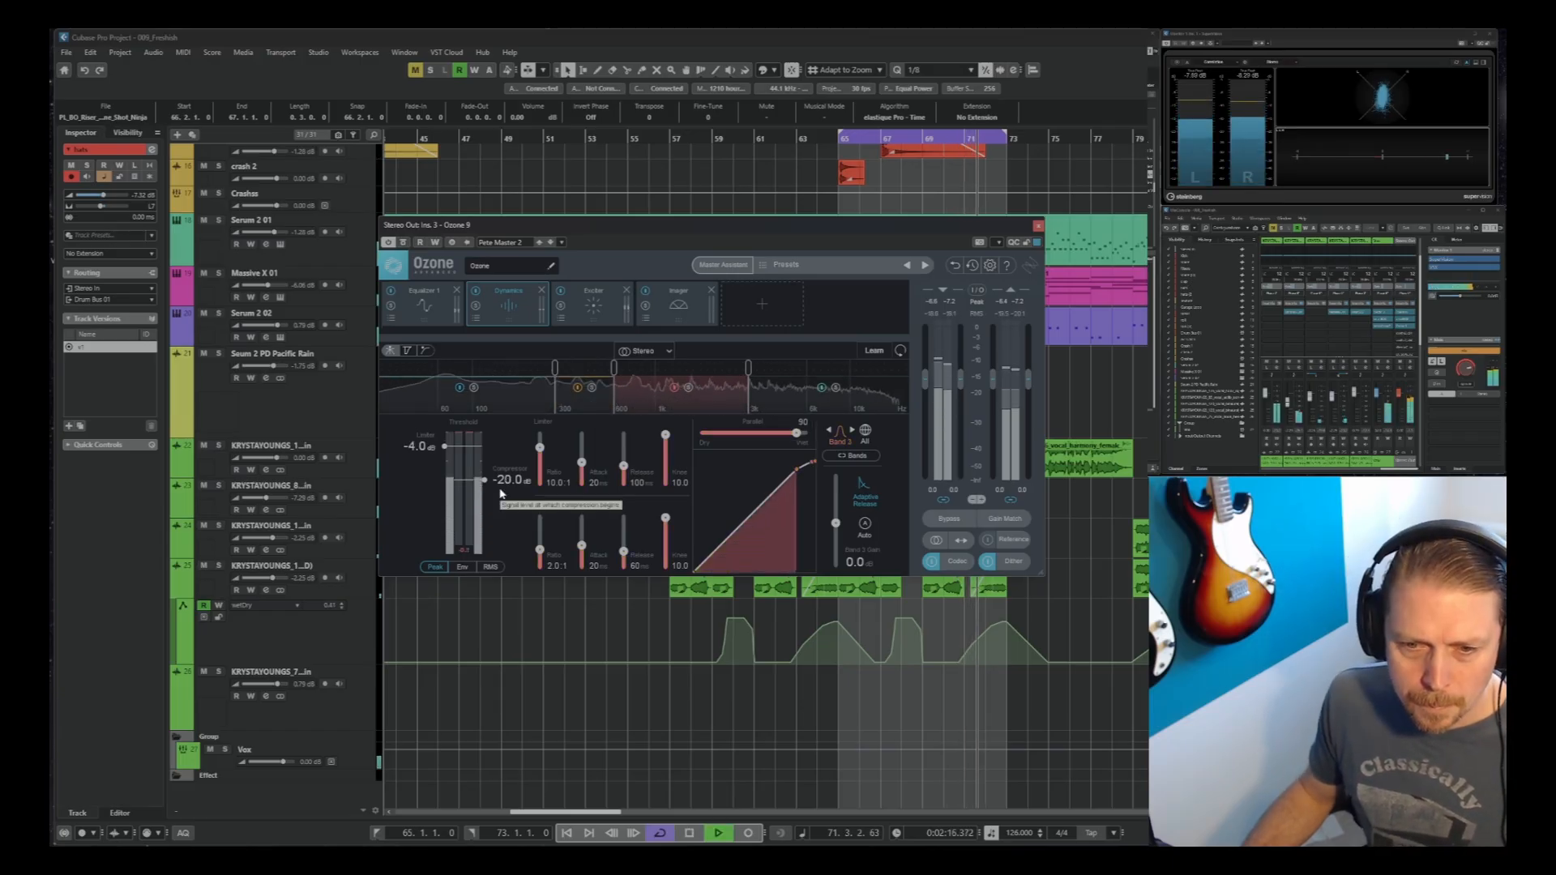
scroll(500, 494, up, 1)
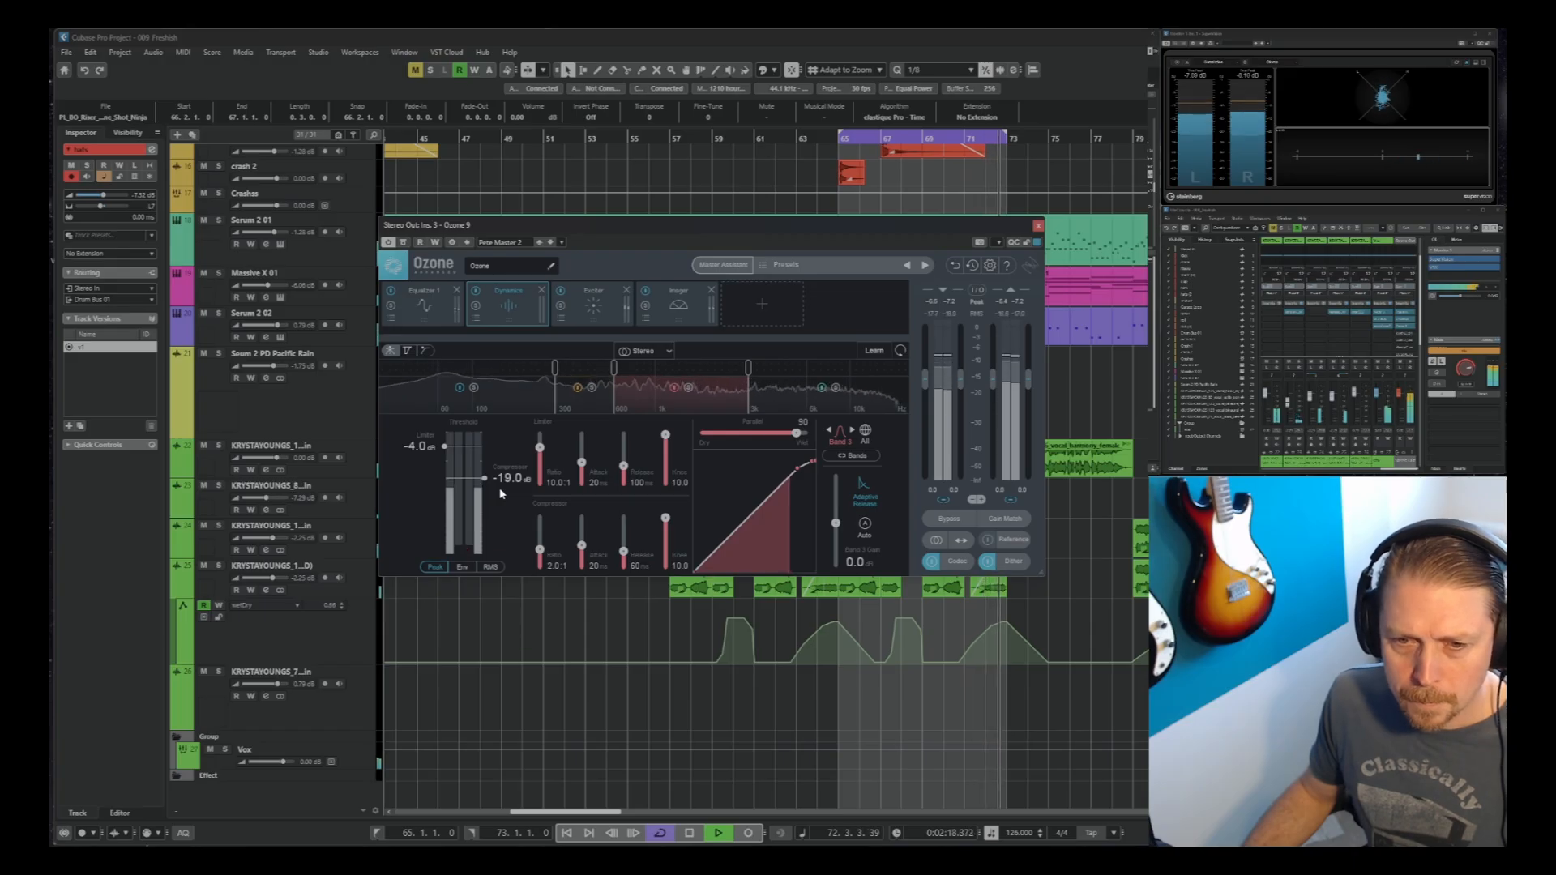
click(788, 398)
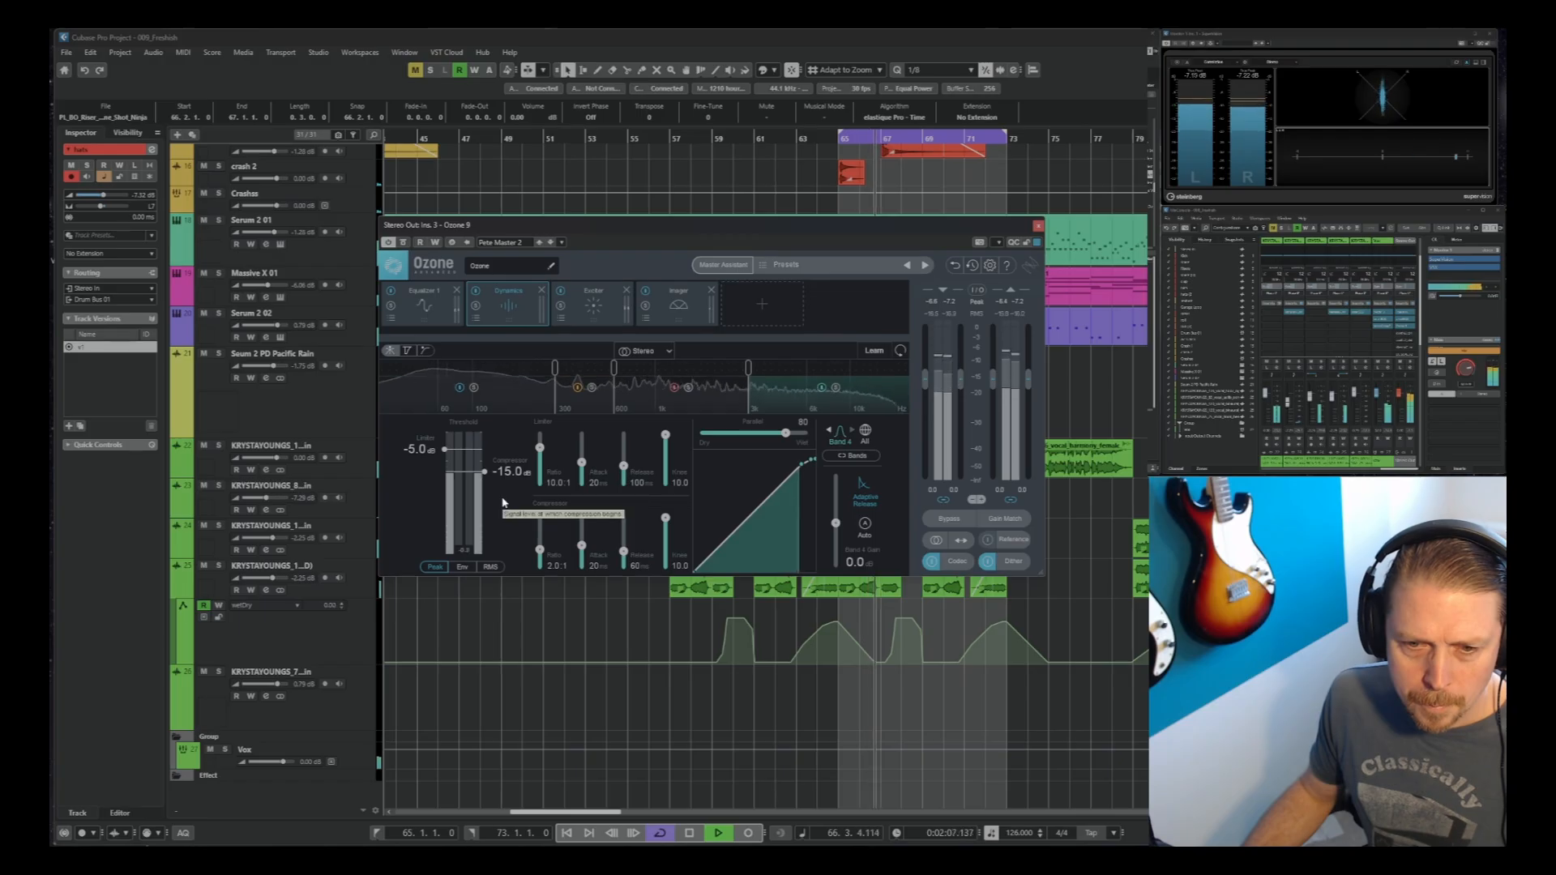
Review the Exciter amounts and Imager stereo widths in the Stereo Out's Ozone 9, and close the plug-in
click(580, 297)
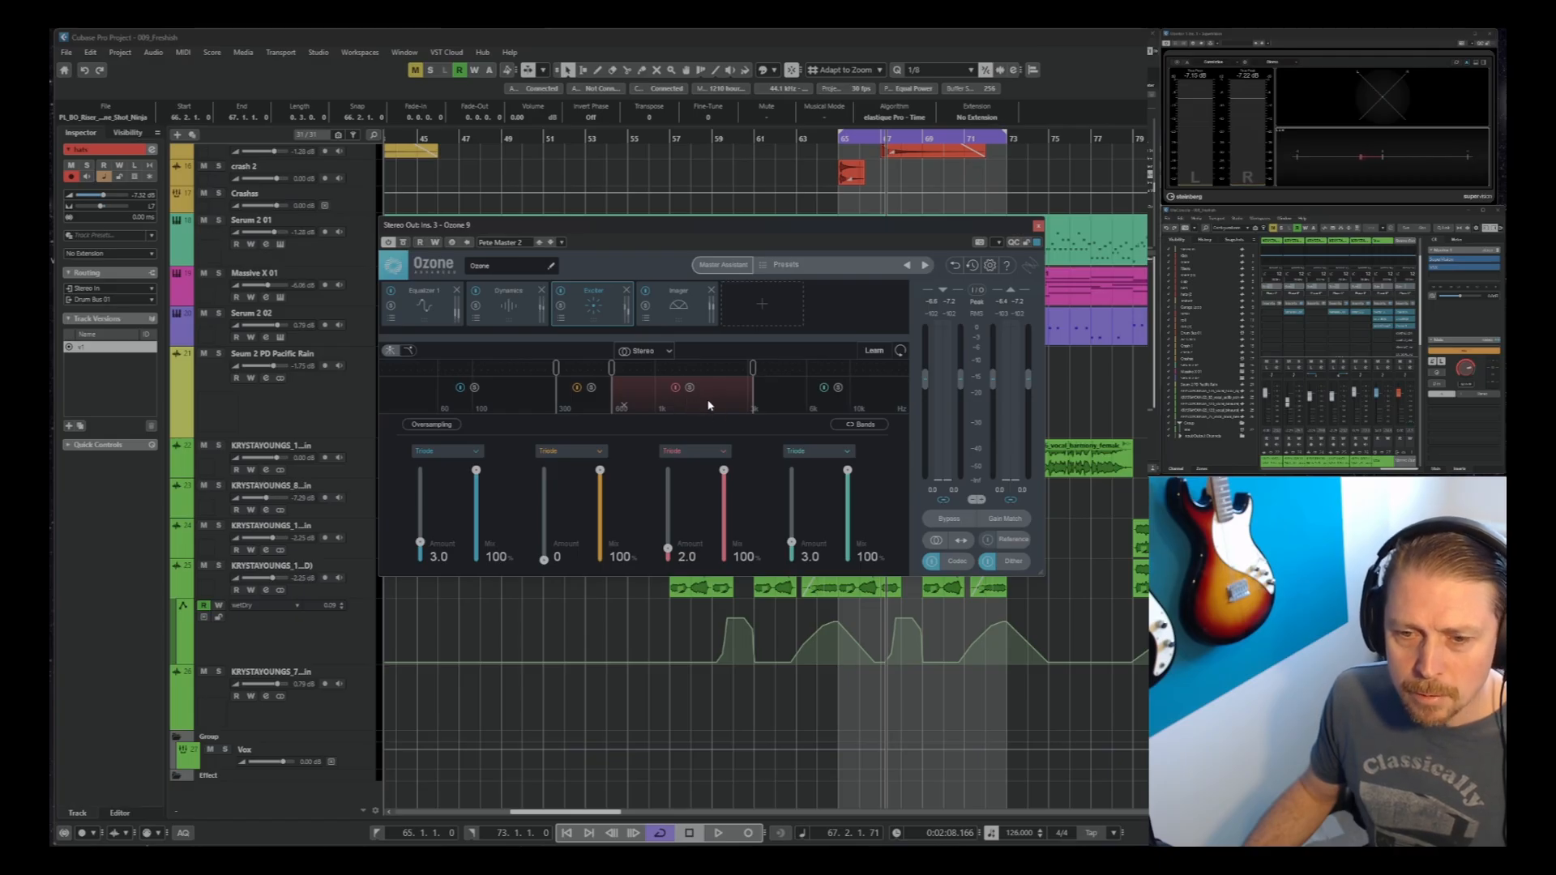
click(668, 310)
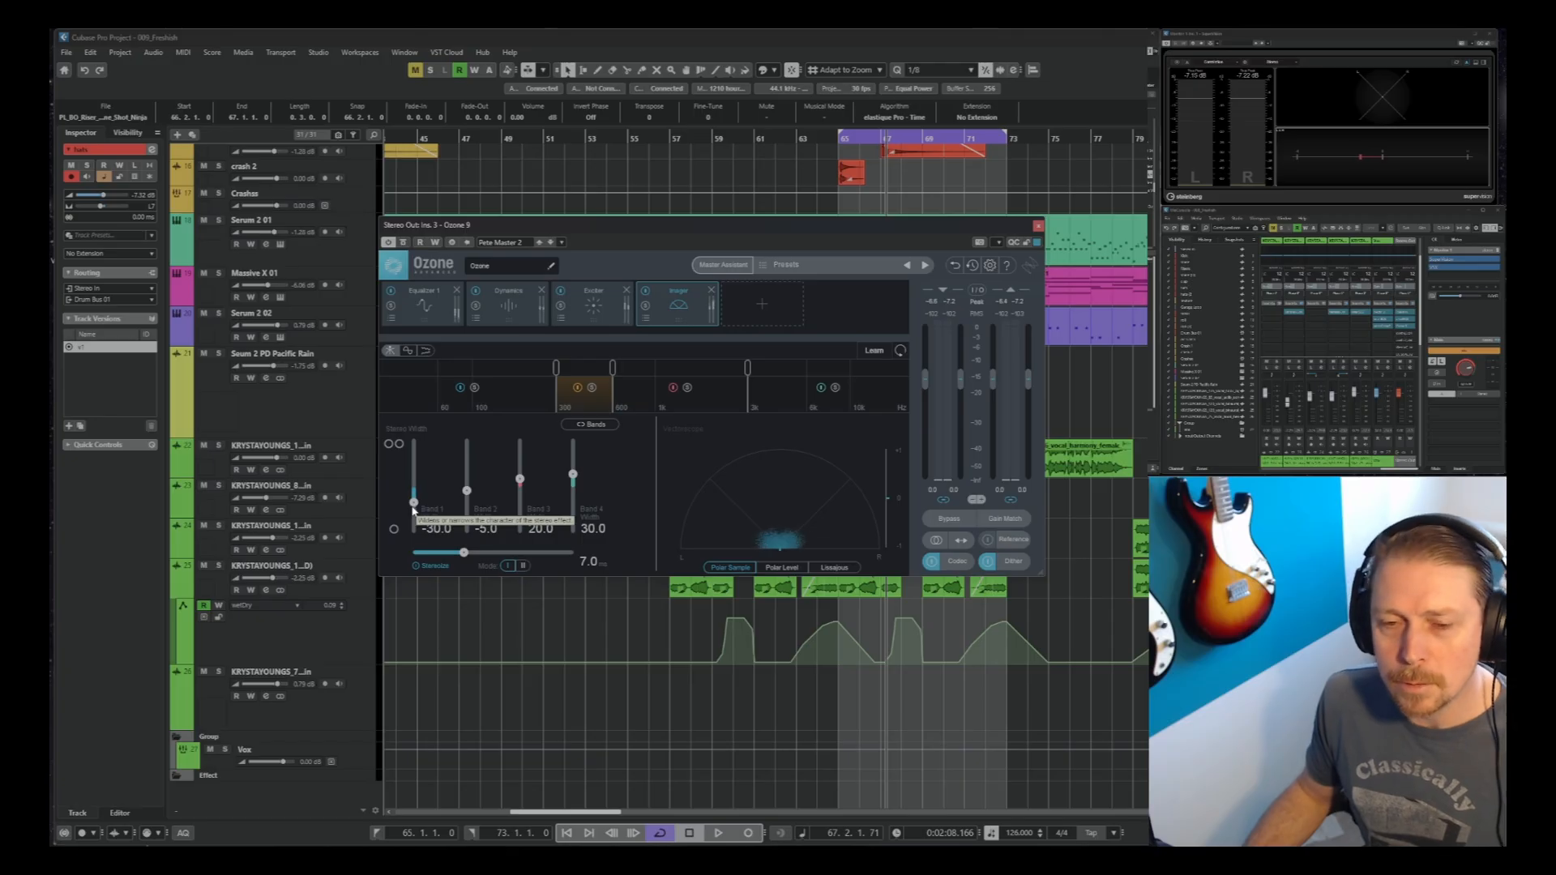
click(499, 403)
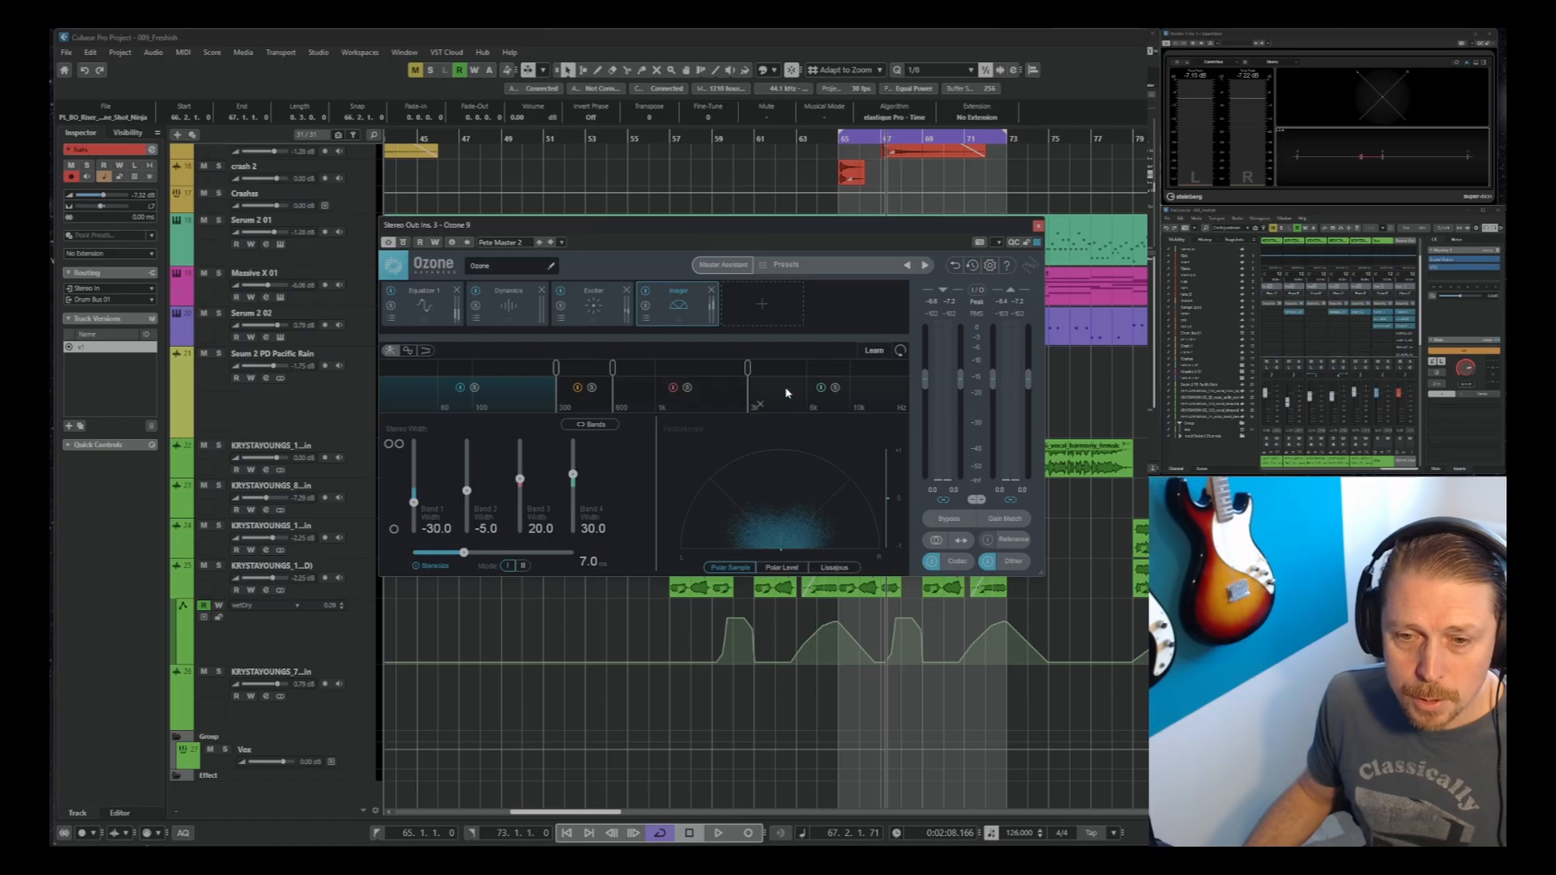
click(1039, 226)
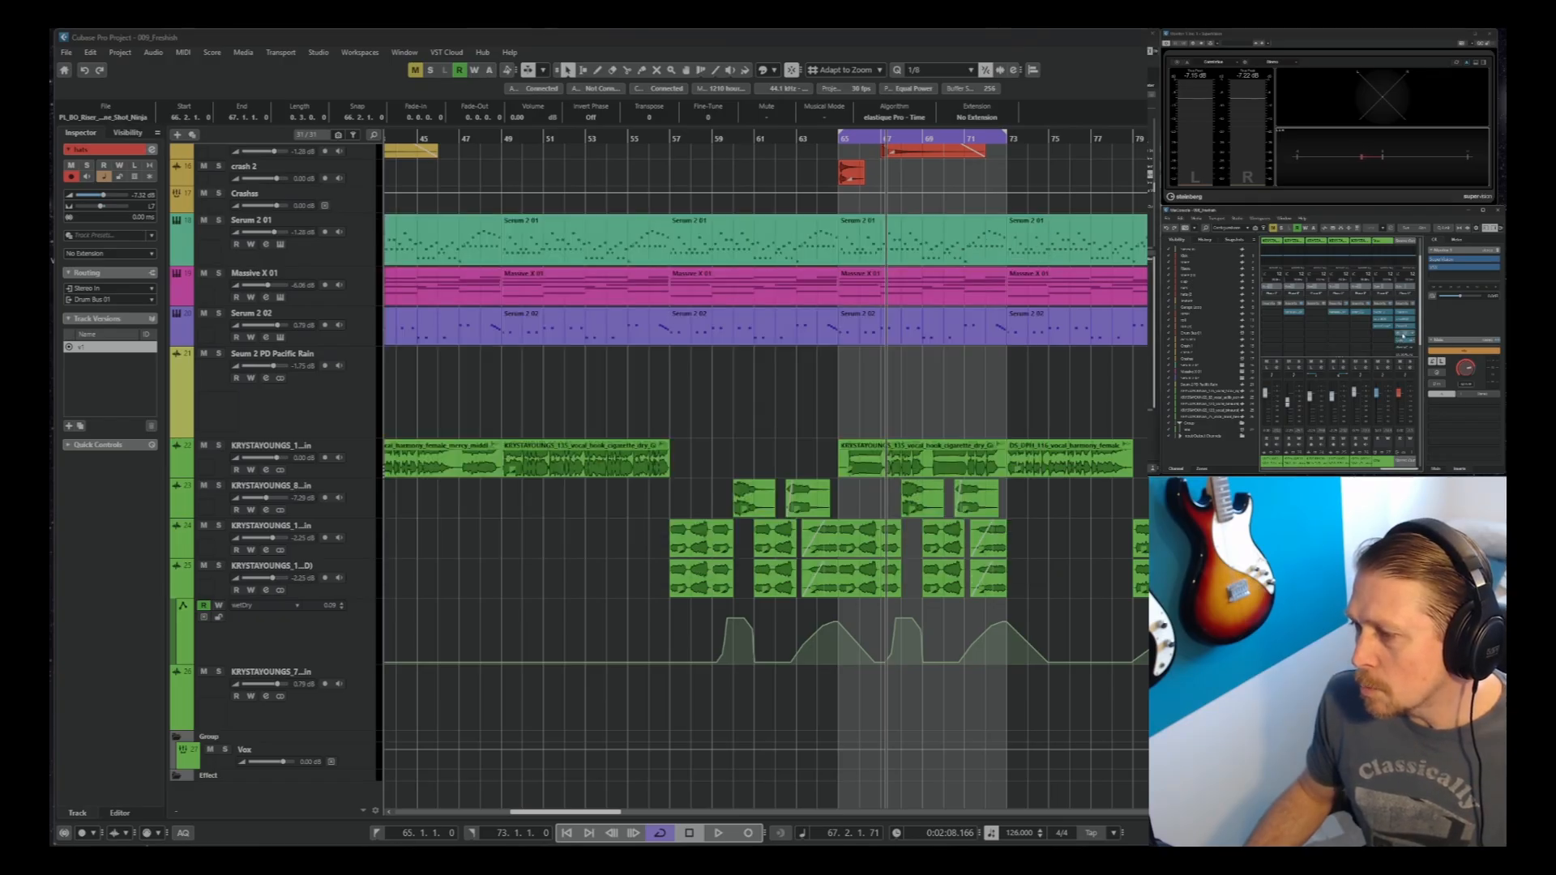
Inspect the Stereo Out's soothe2 insert, including its real-time and offline oversampling and resolution settings
click(1404, 336)
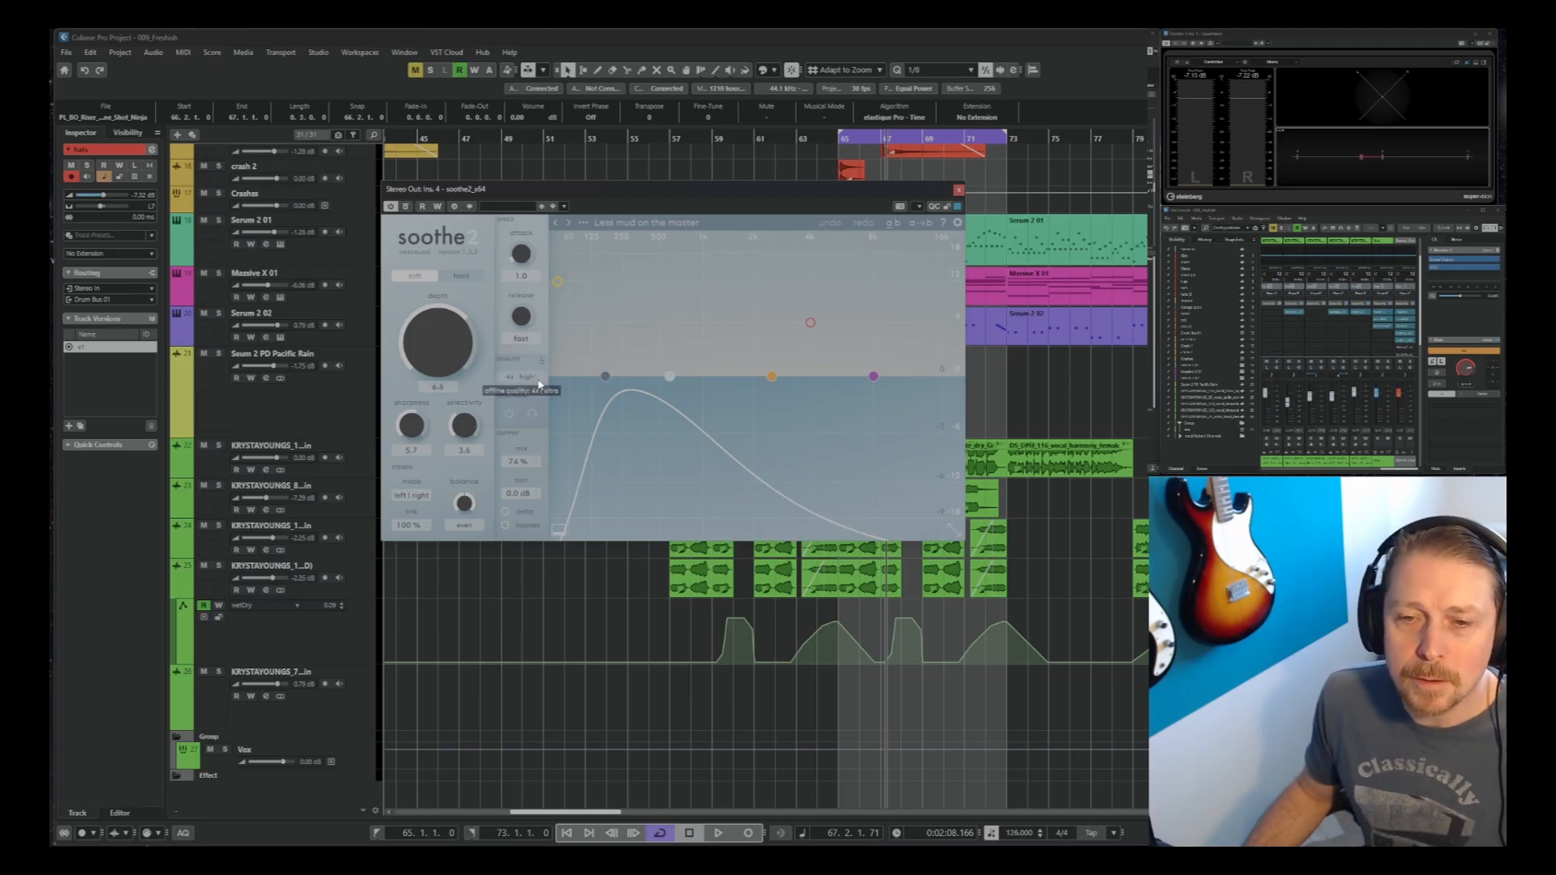
click(521, 377)
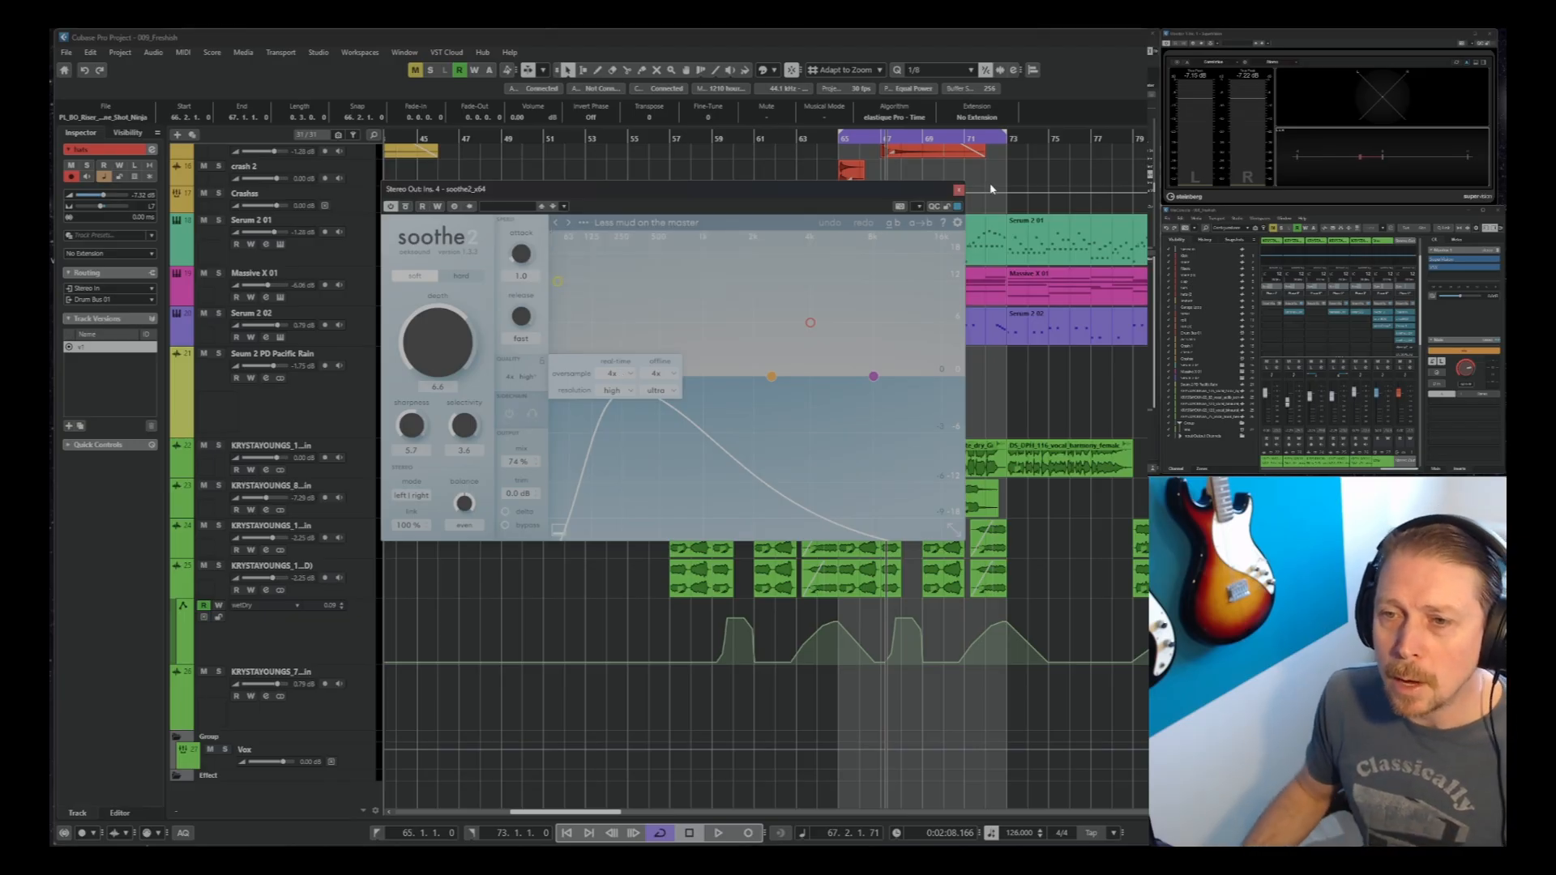
click(959, 190)
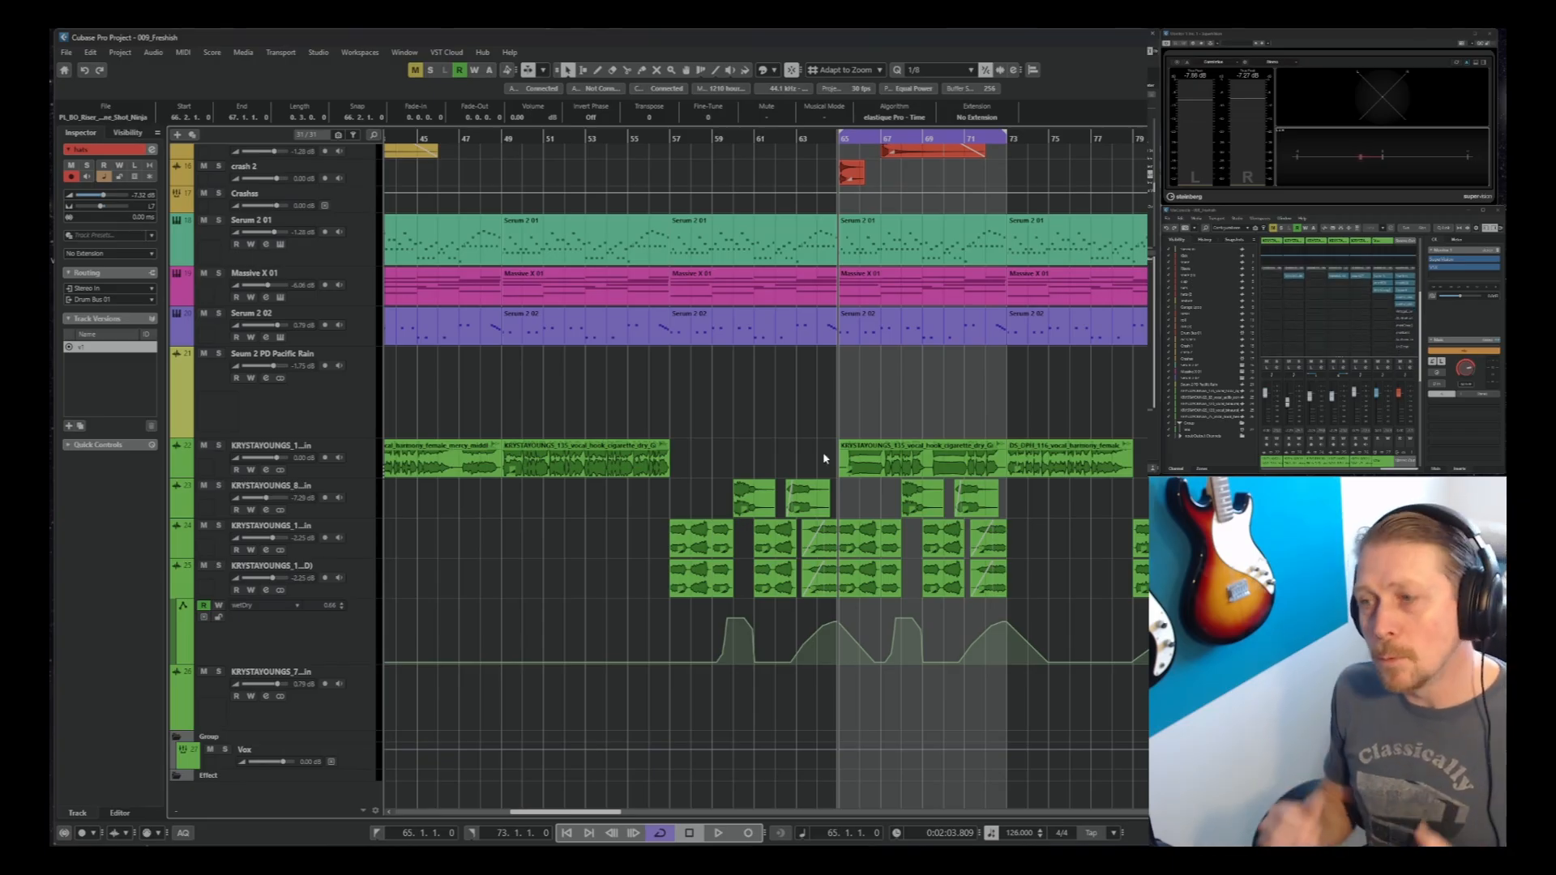
Activate and open the Stereo Out's VintageCompressor, and audition the loop through it
click(1399, 313)
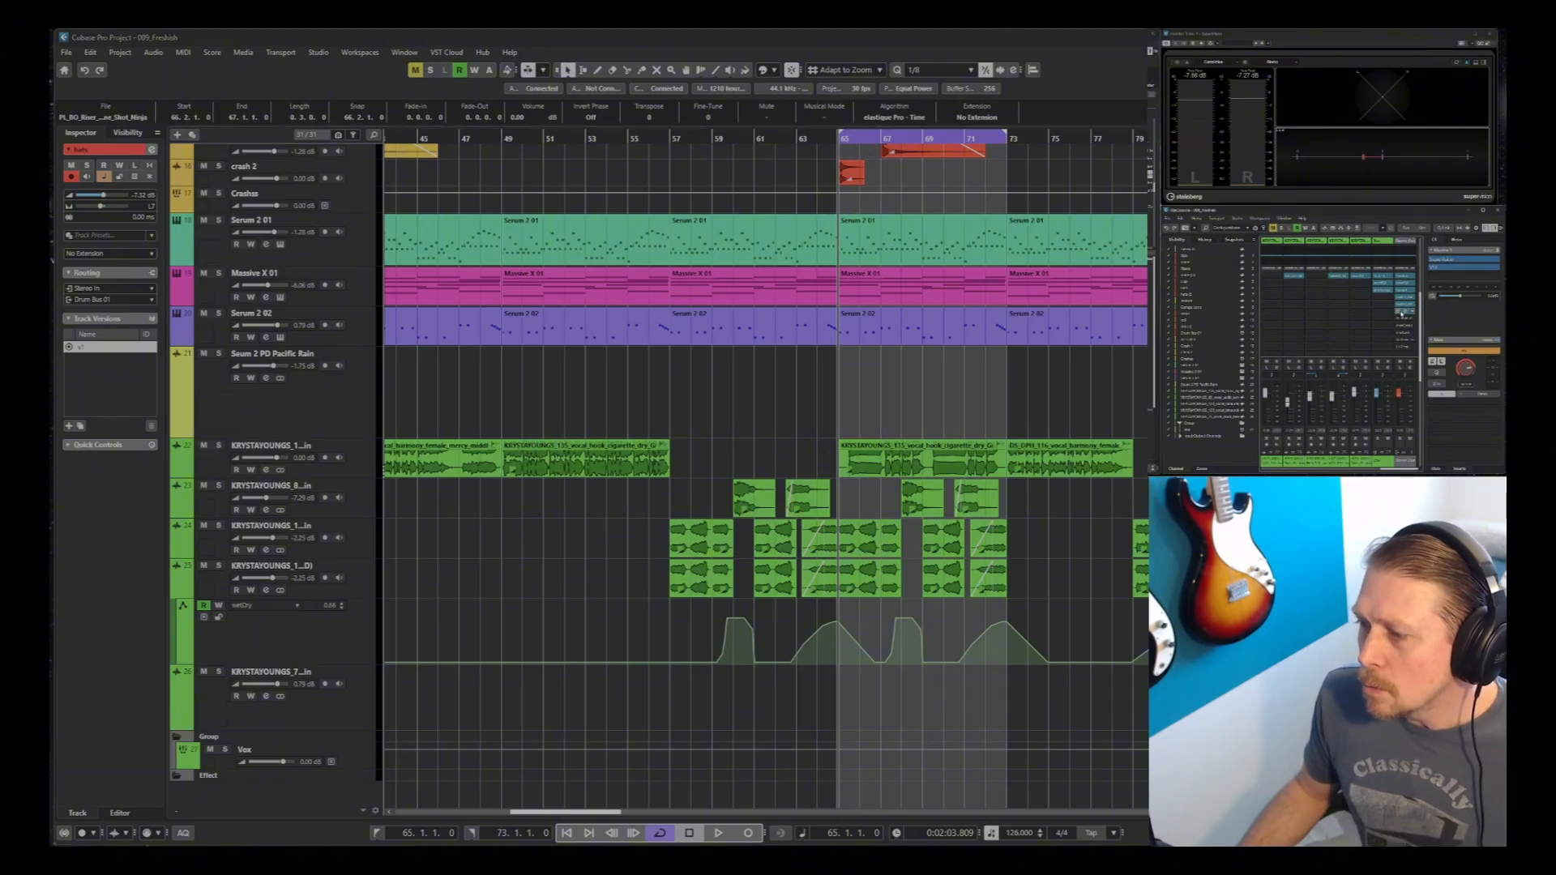
click(1404, 313)
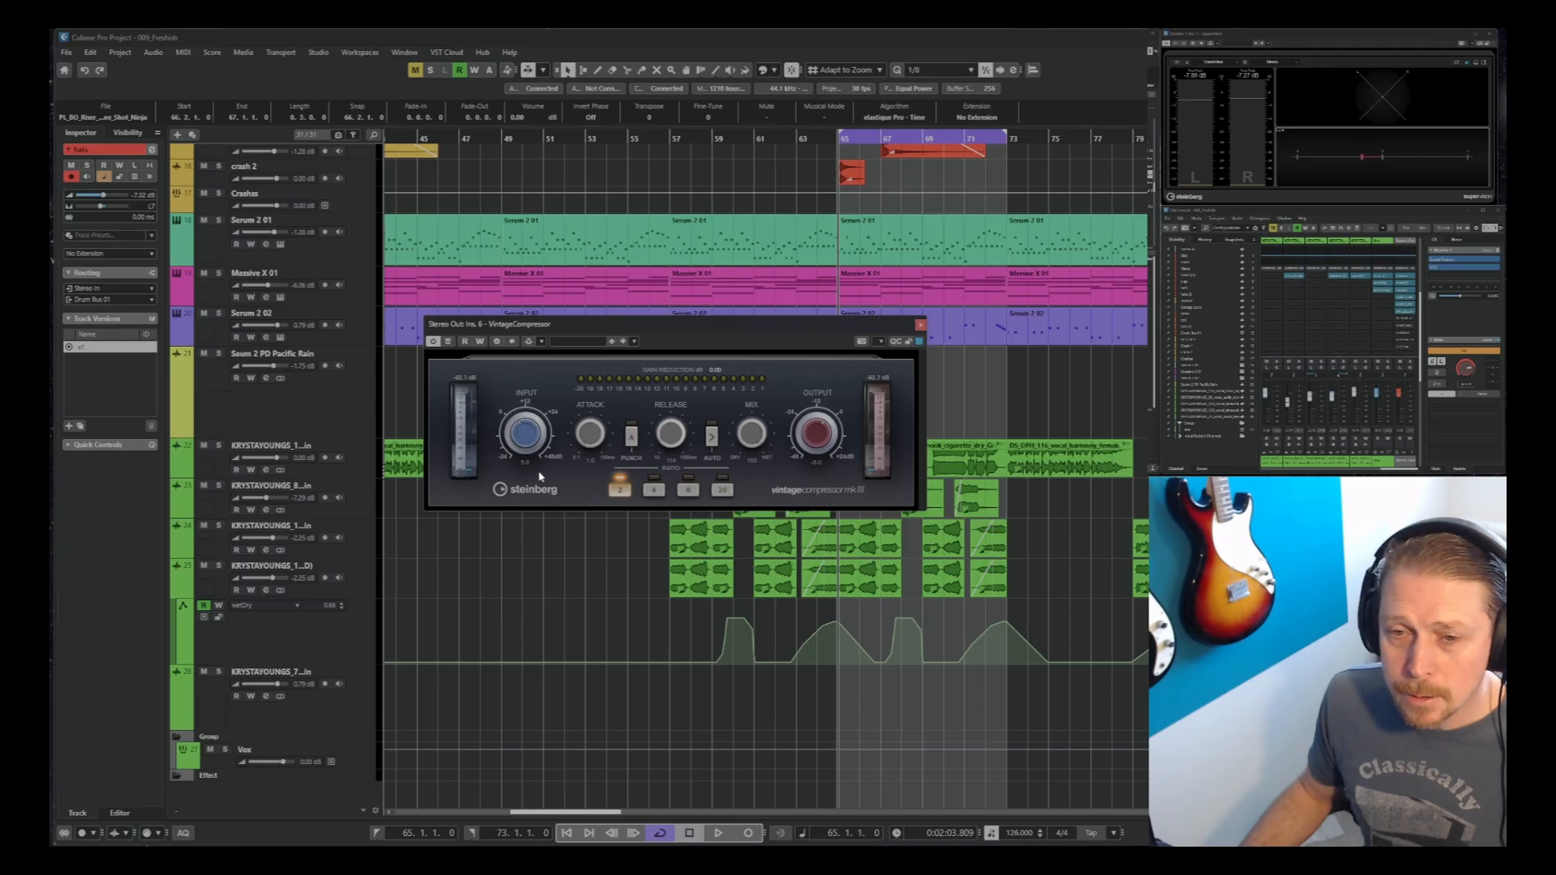
key(space)
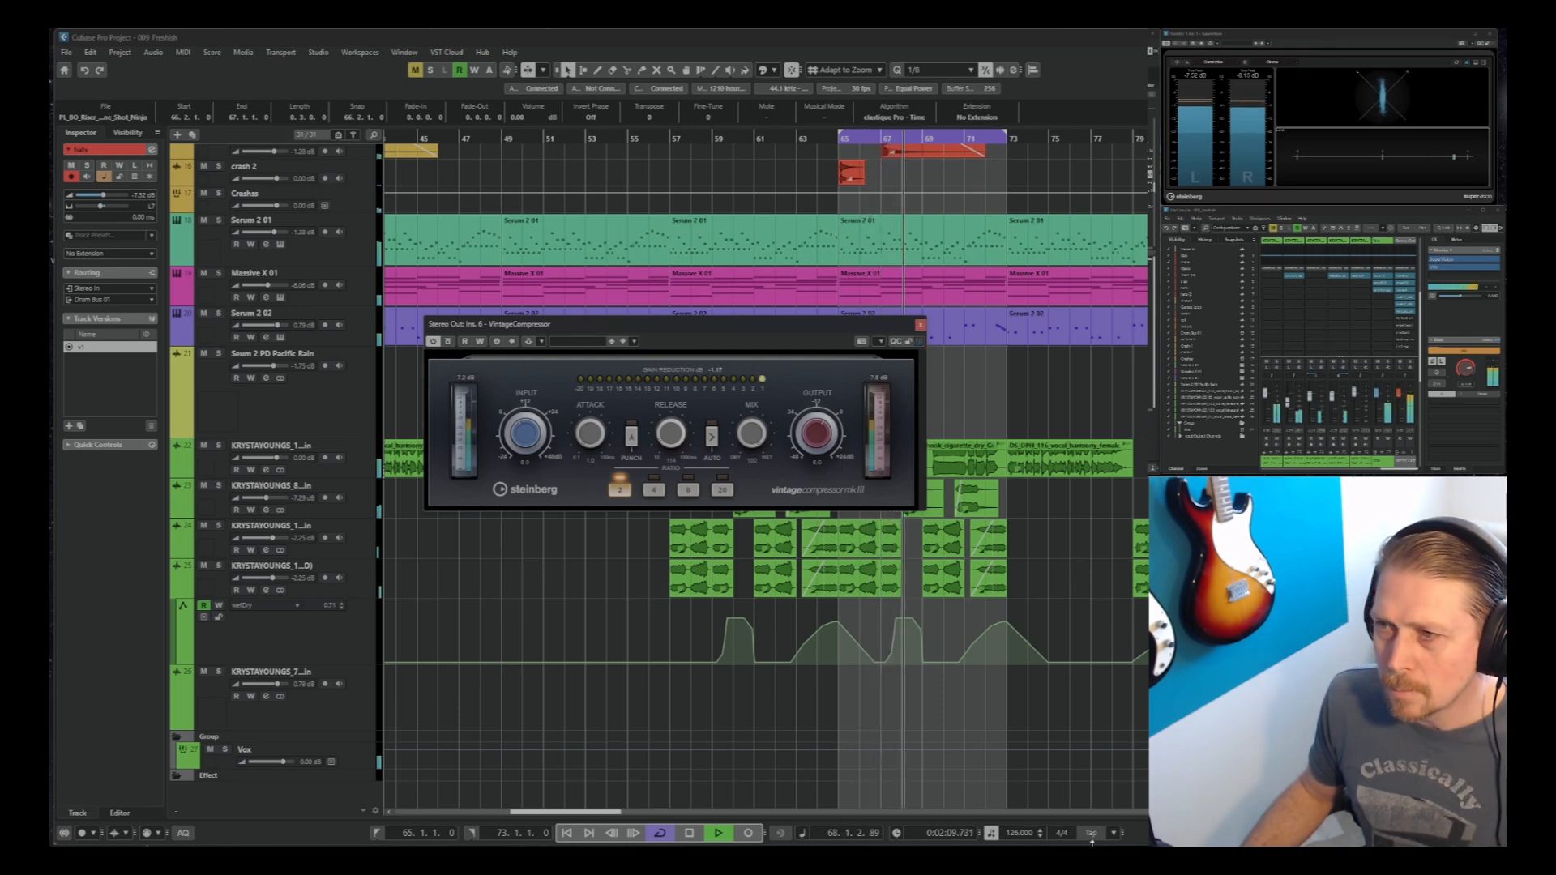
key(space)
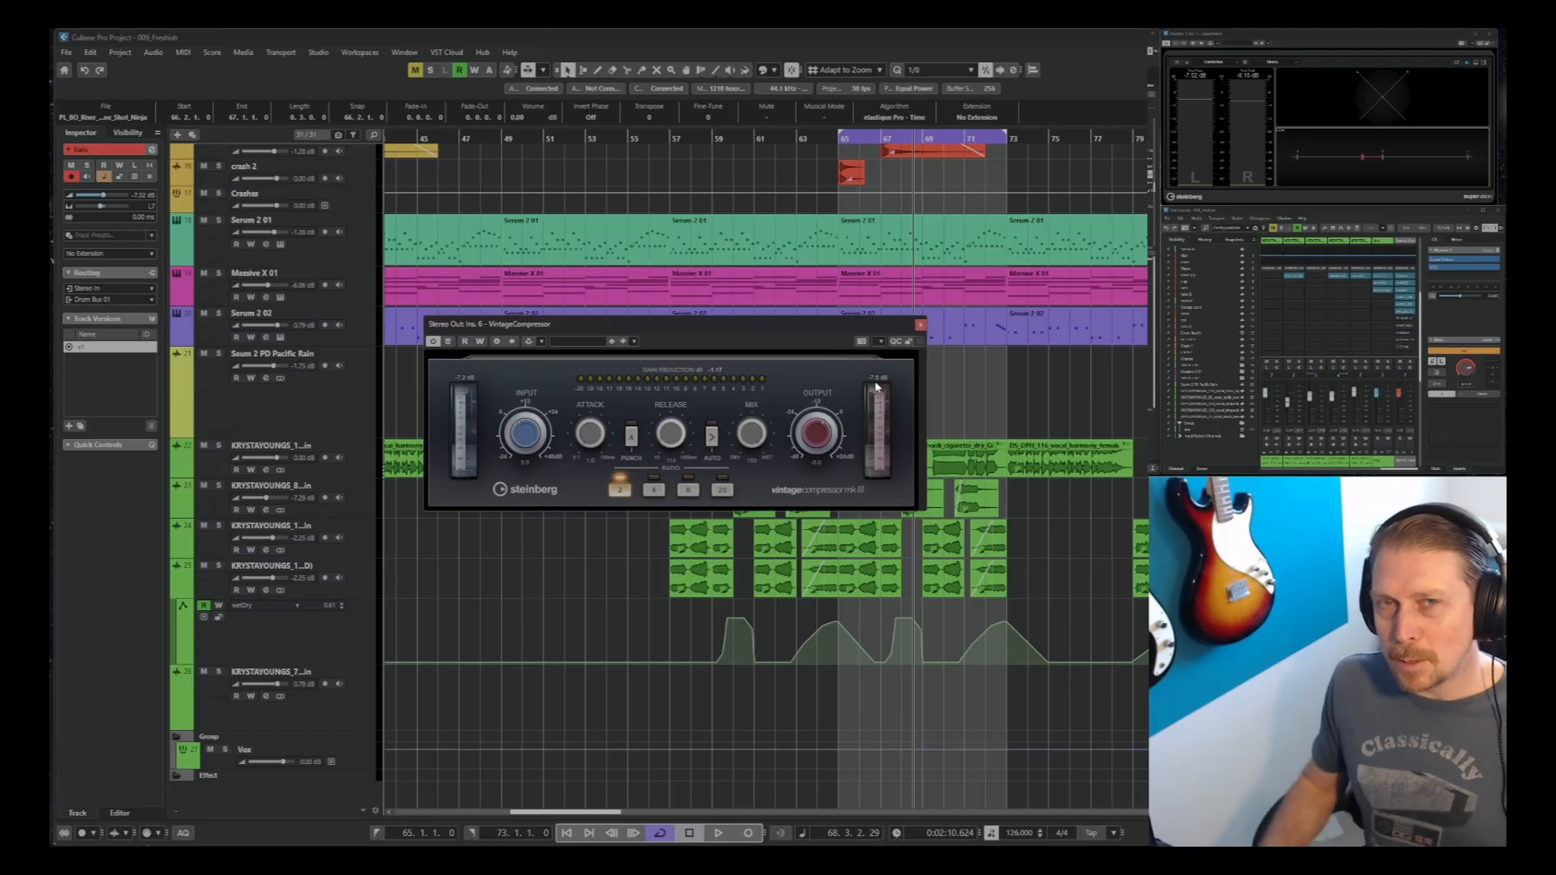
key(space)
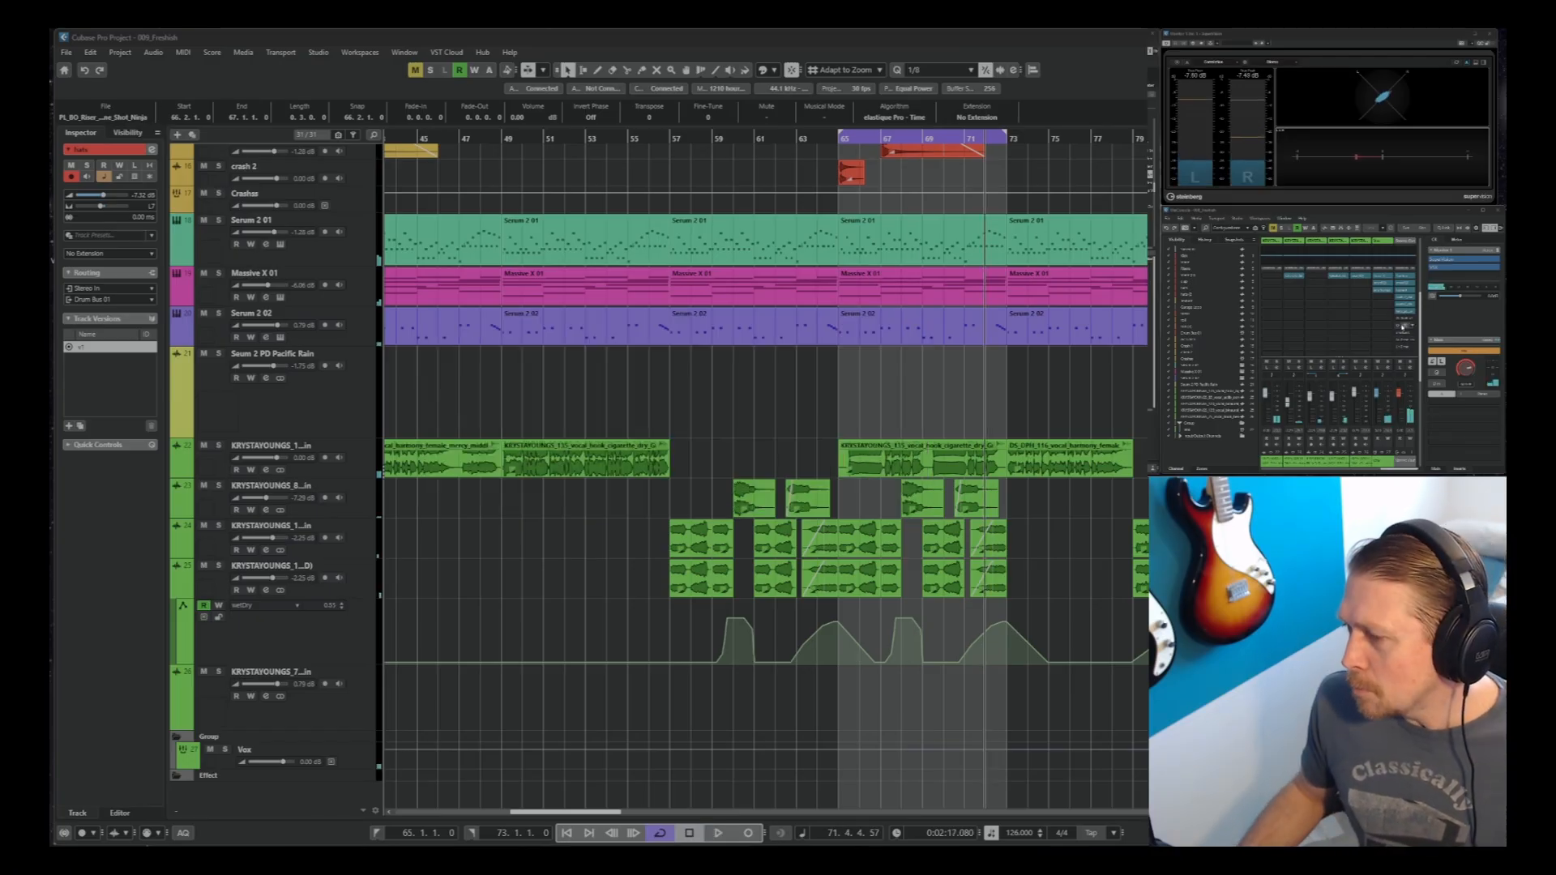
Activate the Stereo Out's LTL SILVER BULLET mk2 and compare the loop with the plug-in bypassed and engaged
click(1402, 319)
click(1408, 320)
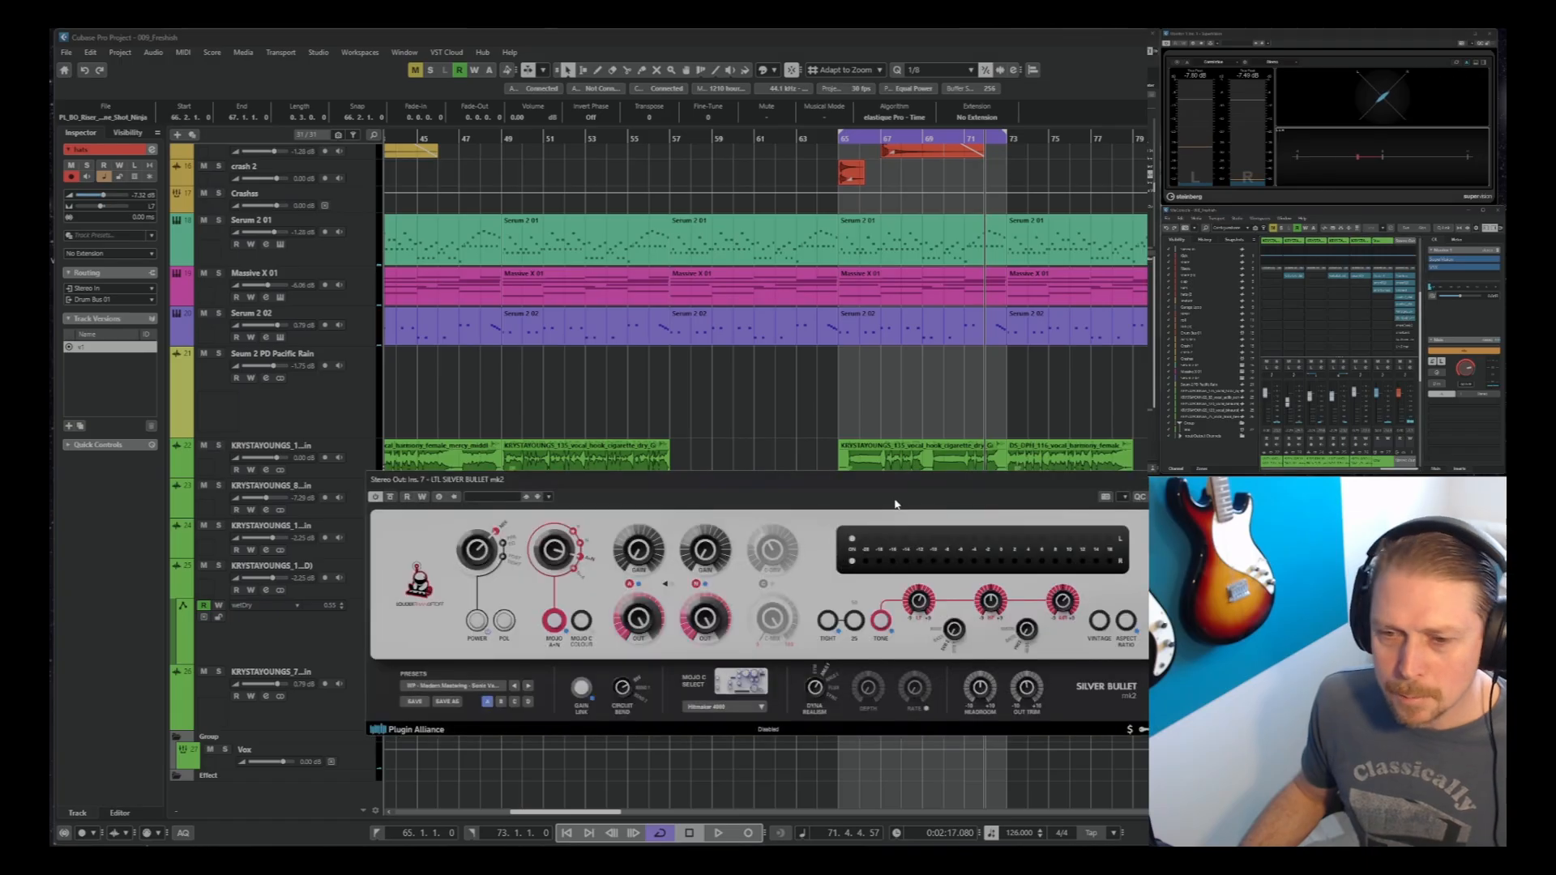
drag(806, 481, 774, 277)
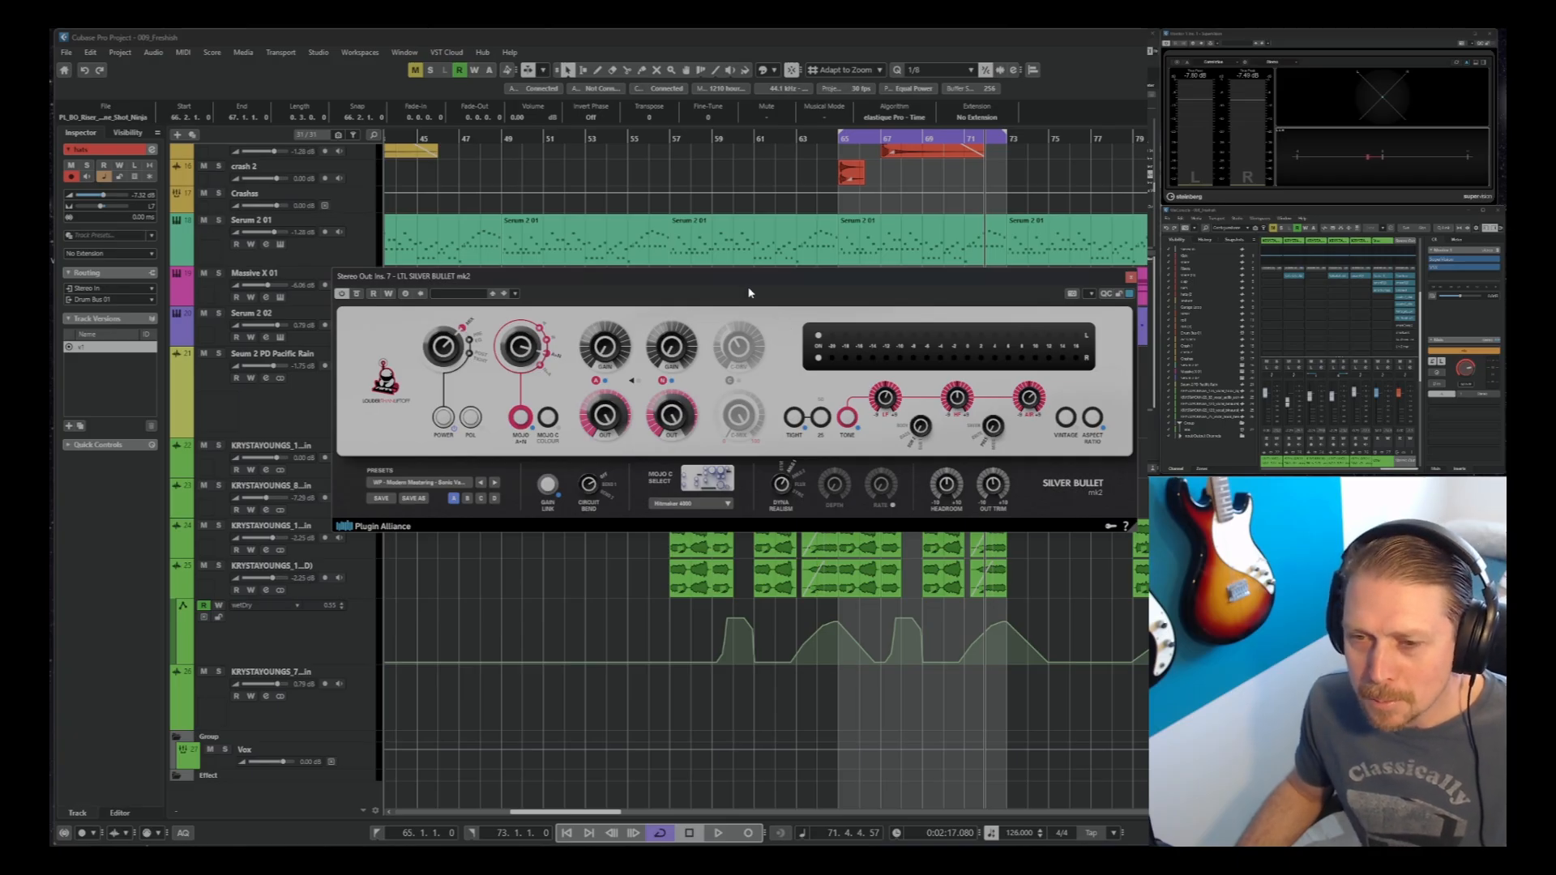
key(space)
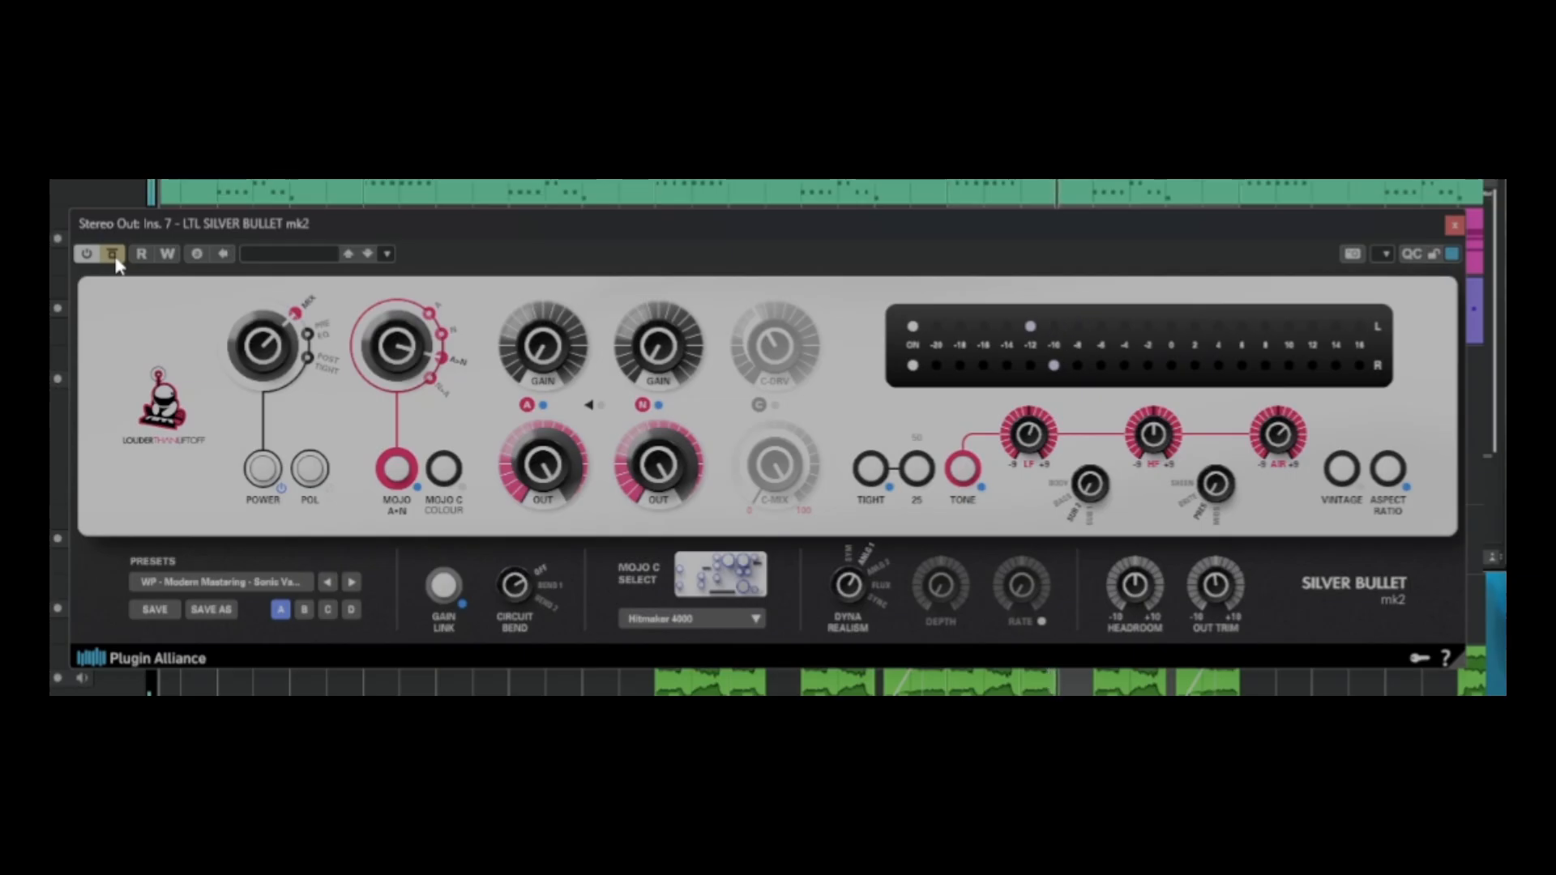
click(116, 261)
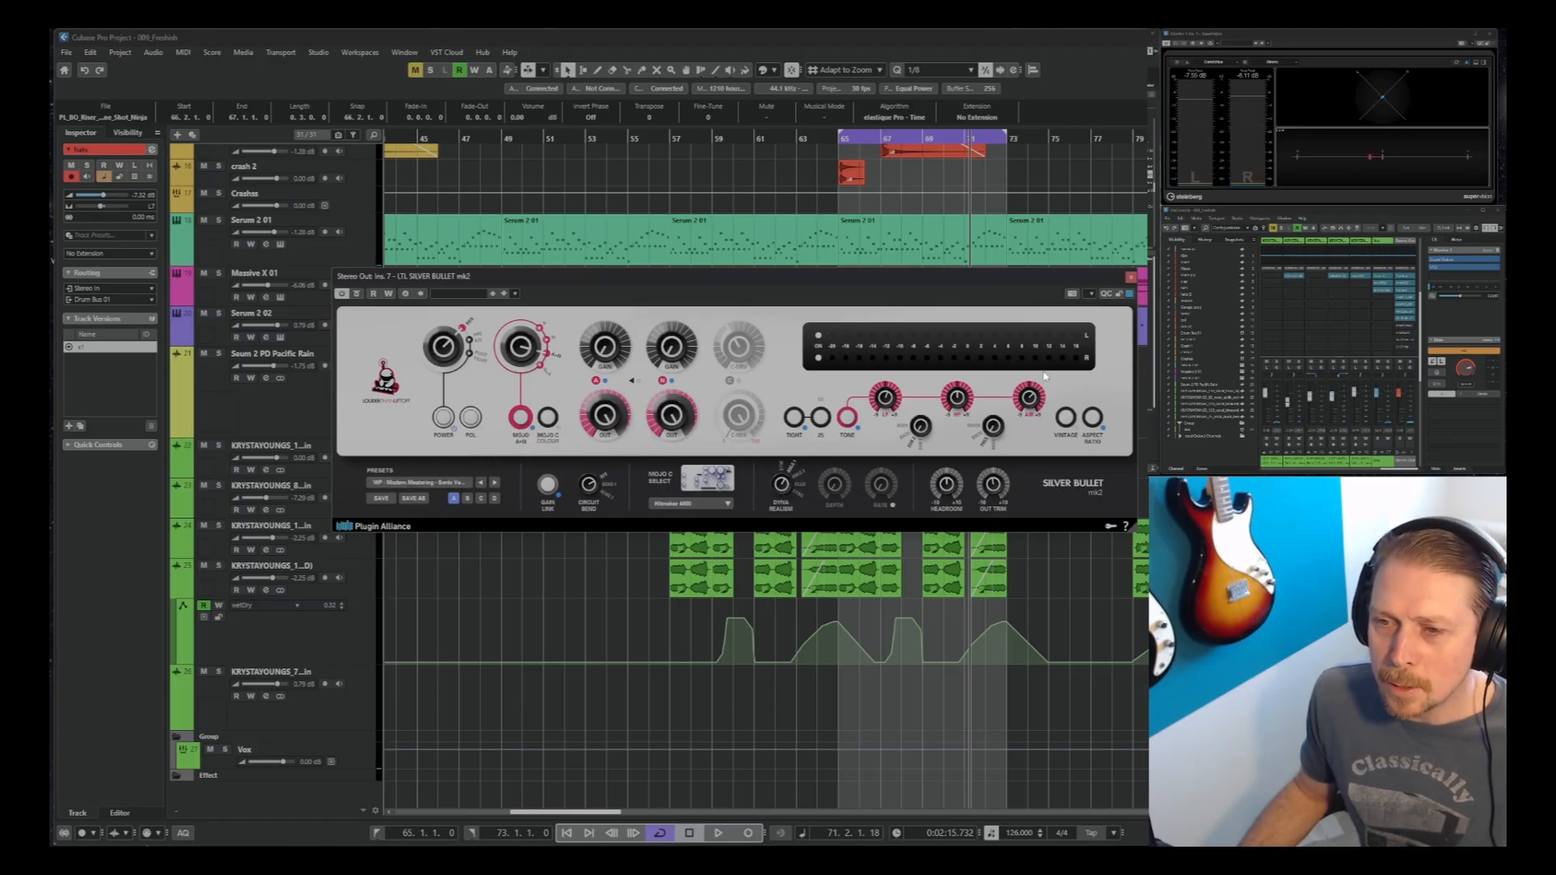
key(space)
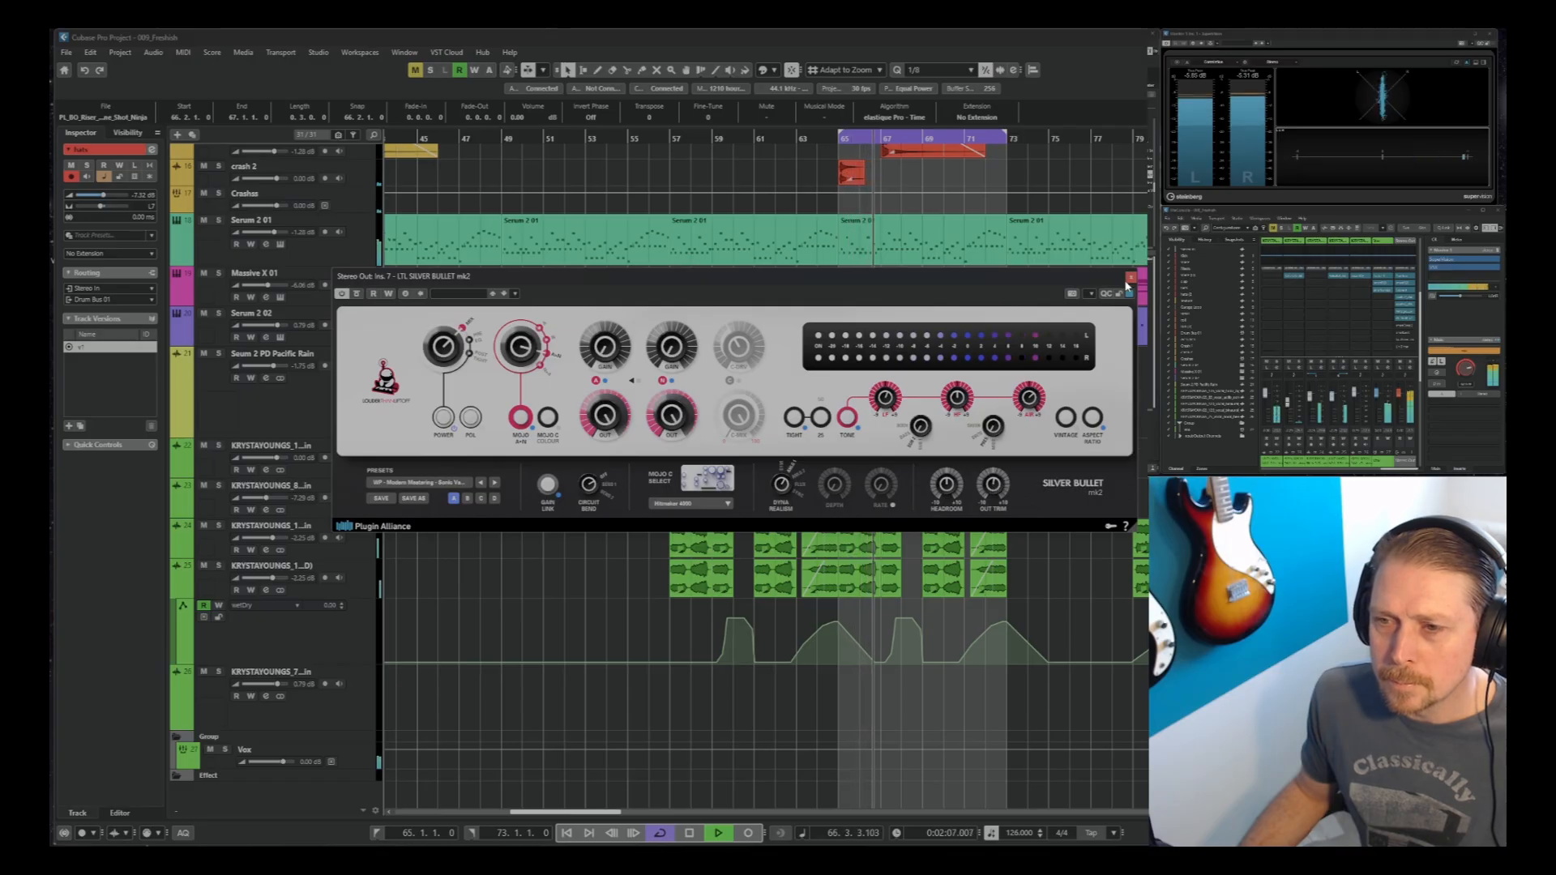
key(space)
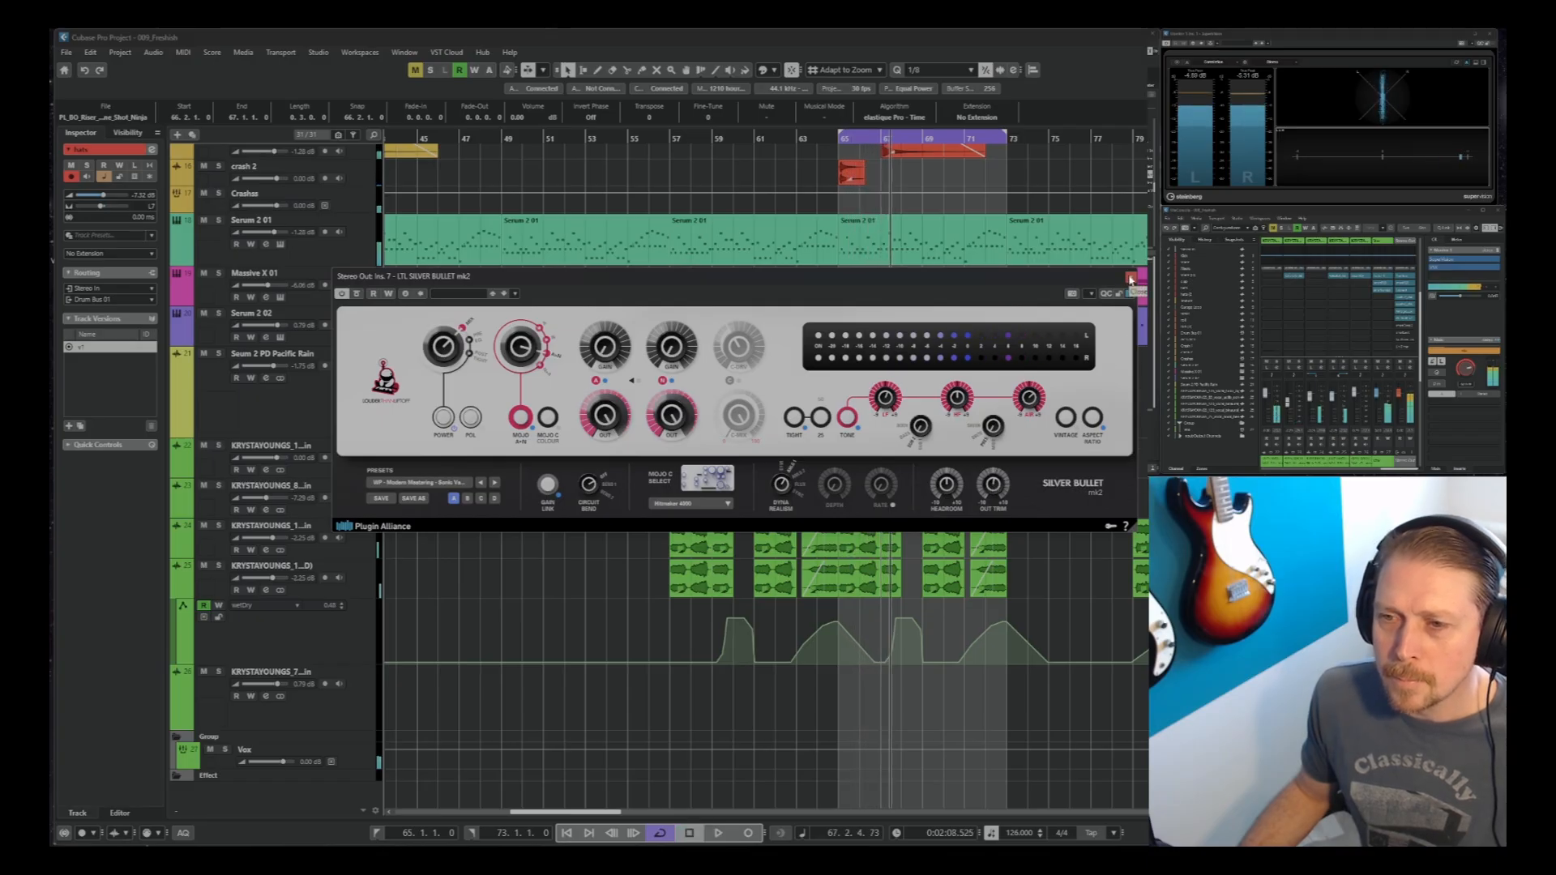
click(1131, 277)
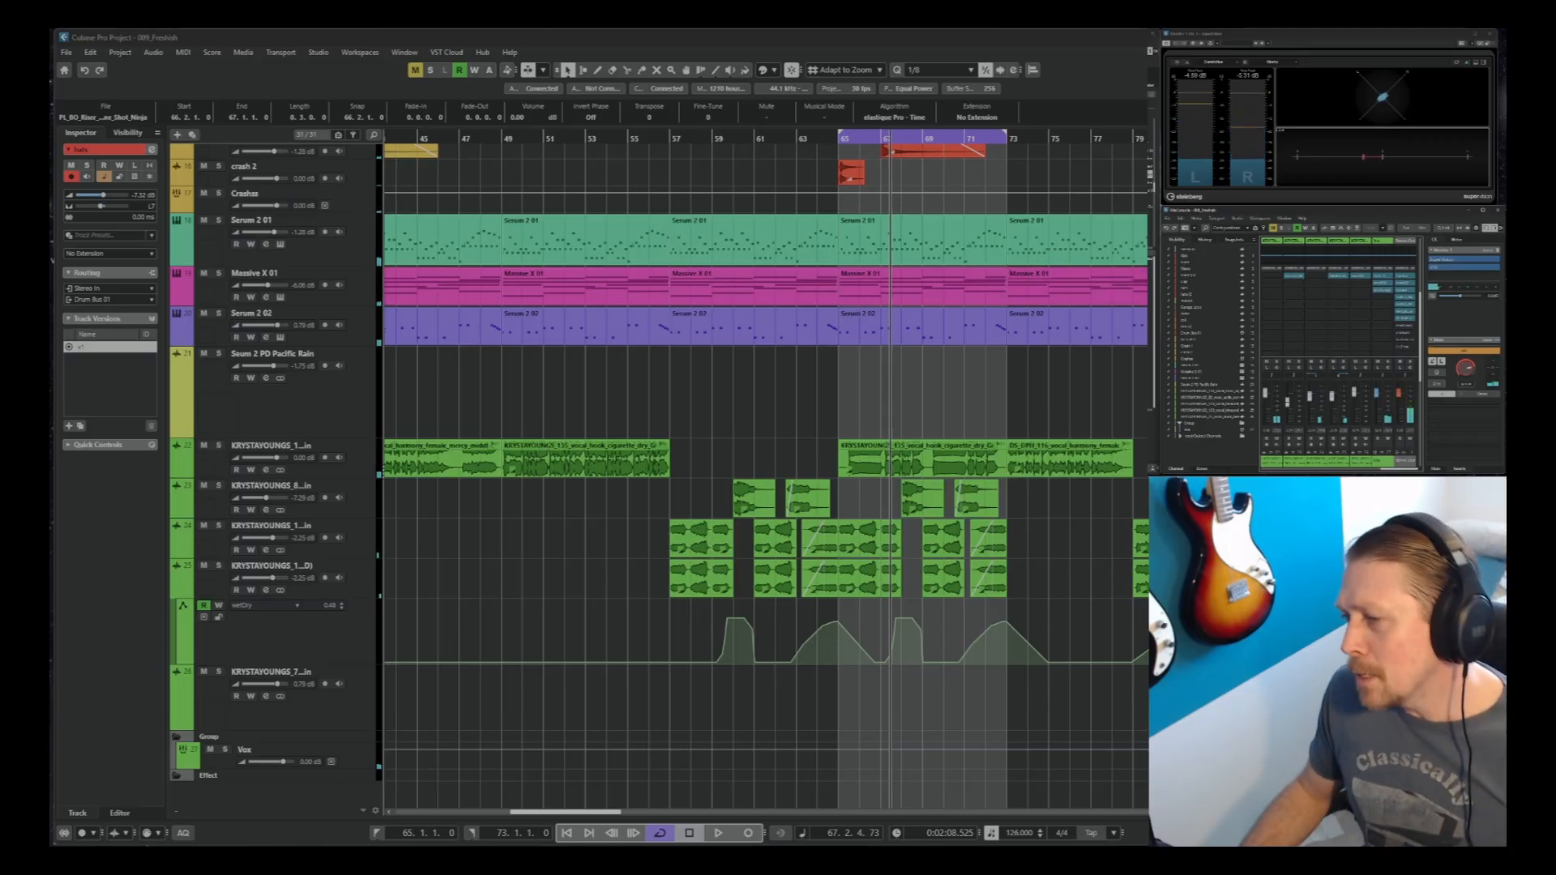
Audition the Stereo Out's smartComp2 with its threshold lowered to -49.8 dB, and return the threshold to about -19 dB
click(1406, 327)
drag(616, 217, 693, 180)
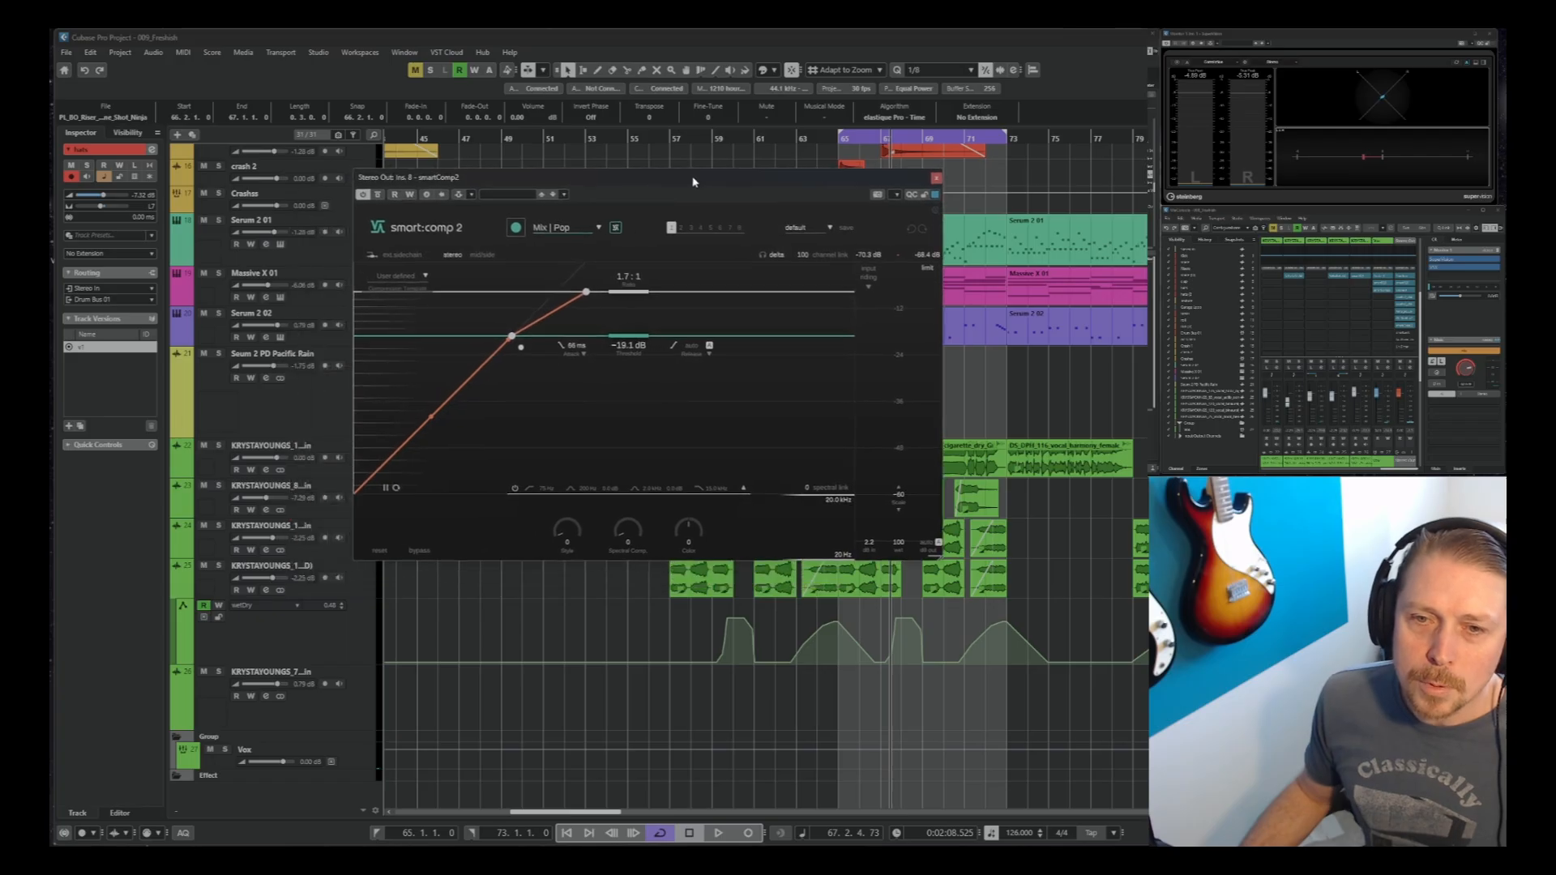
key(space)
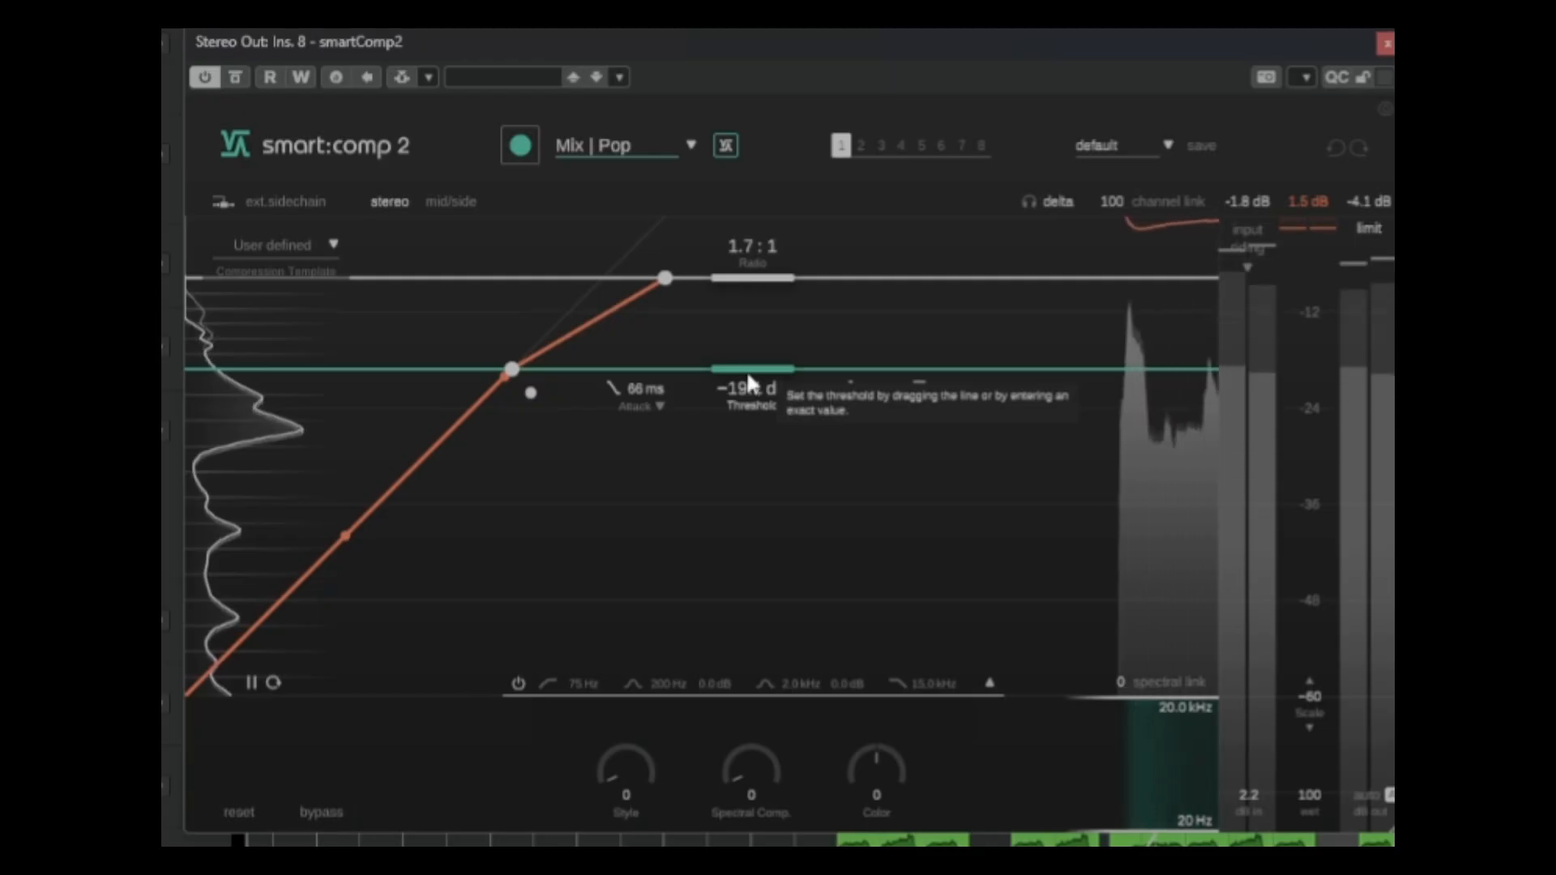
drag(626, 340, 618, 381)
drag(730, 464, 708, 618)
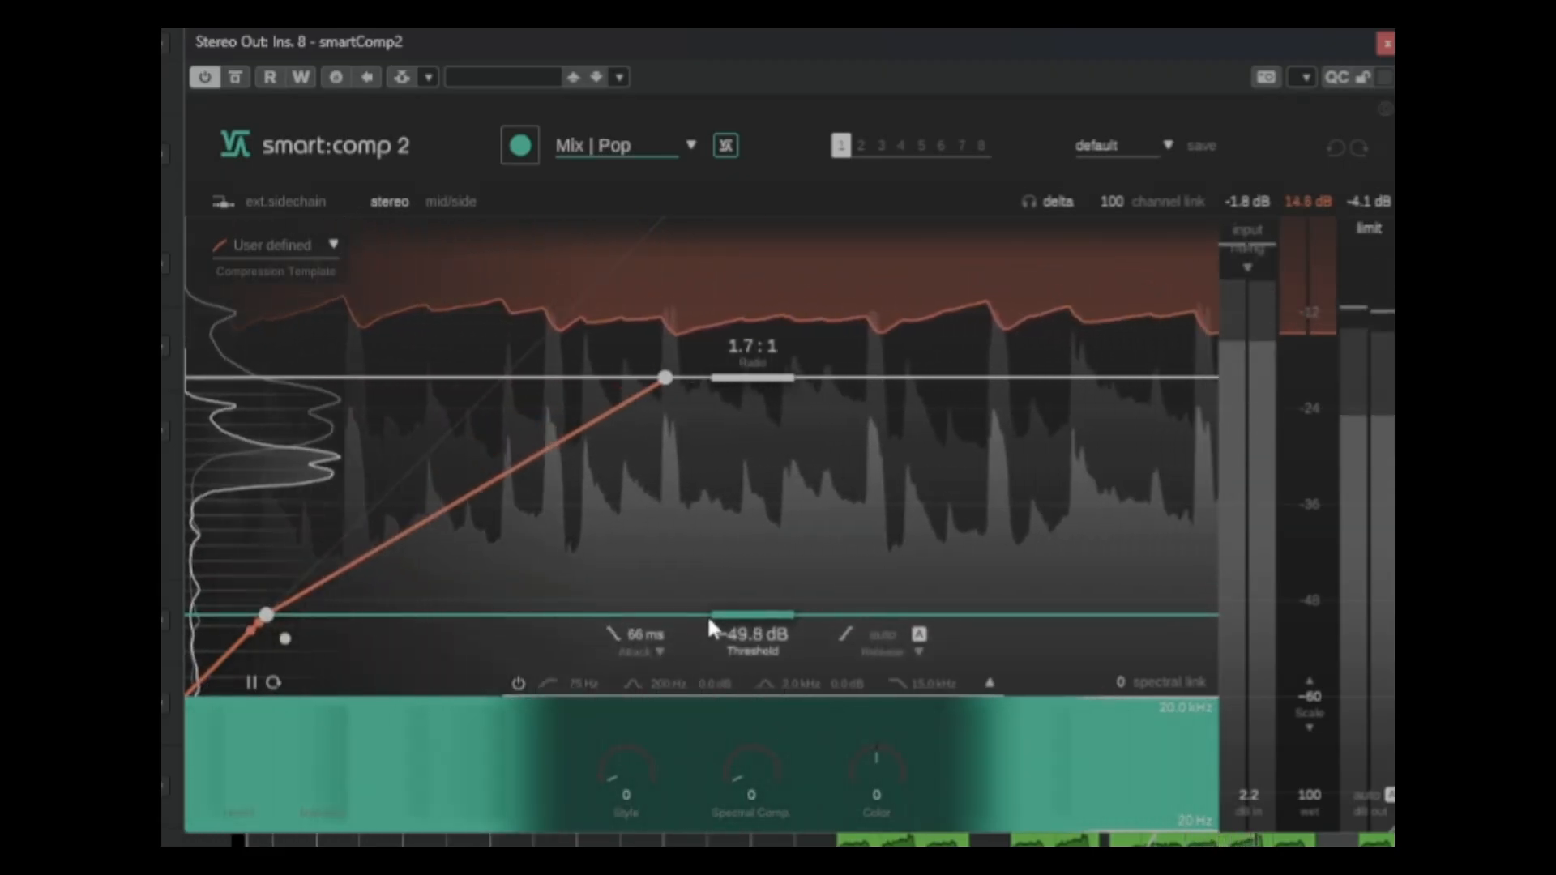
drag(709, 620, 645, 388)
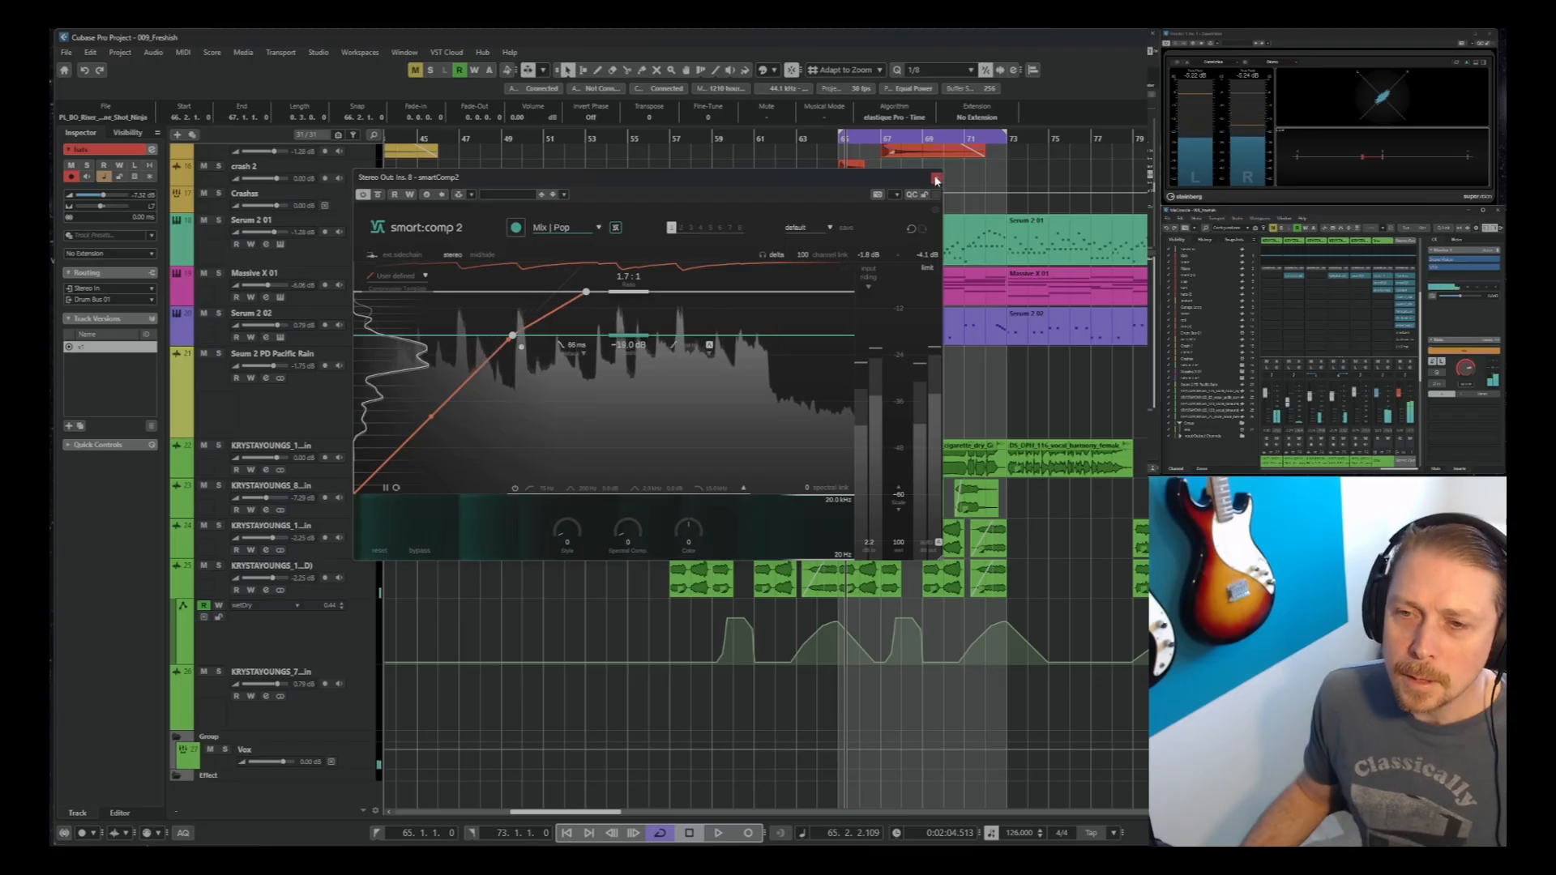
click(937, 178)
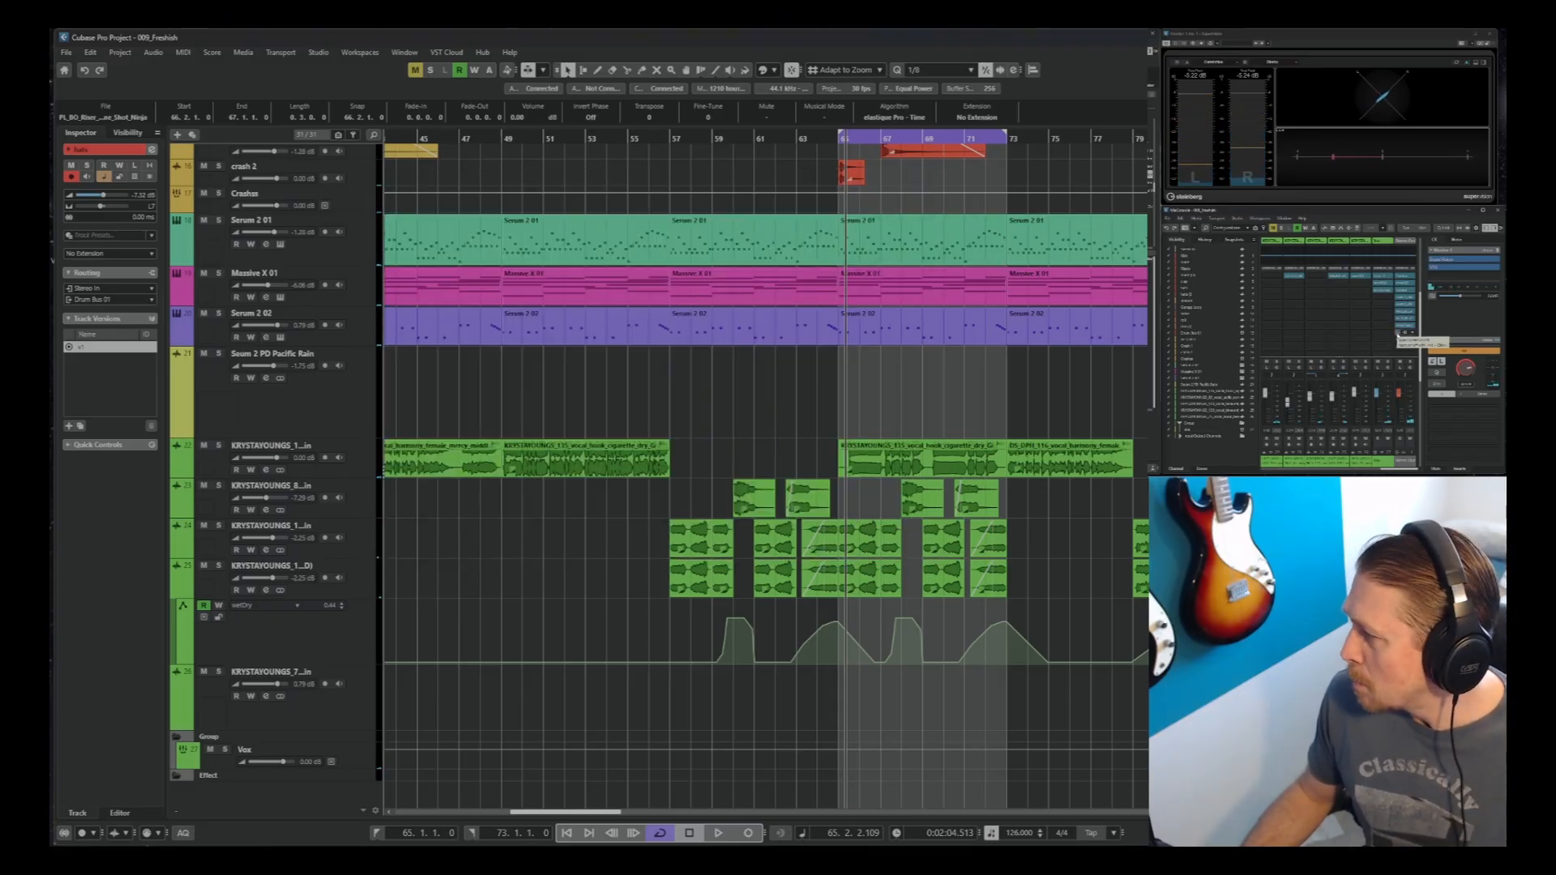
Open the Stereo Out's smartLimit and run its Quality Check against the Electronic House profile and Spotify target
click(1400, 332)
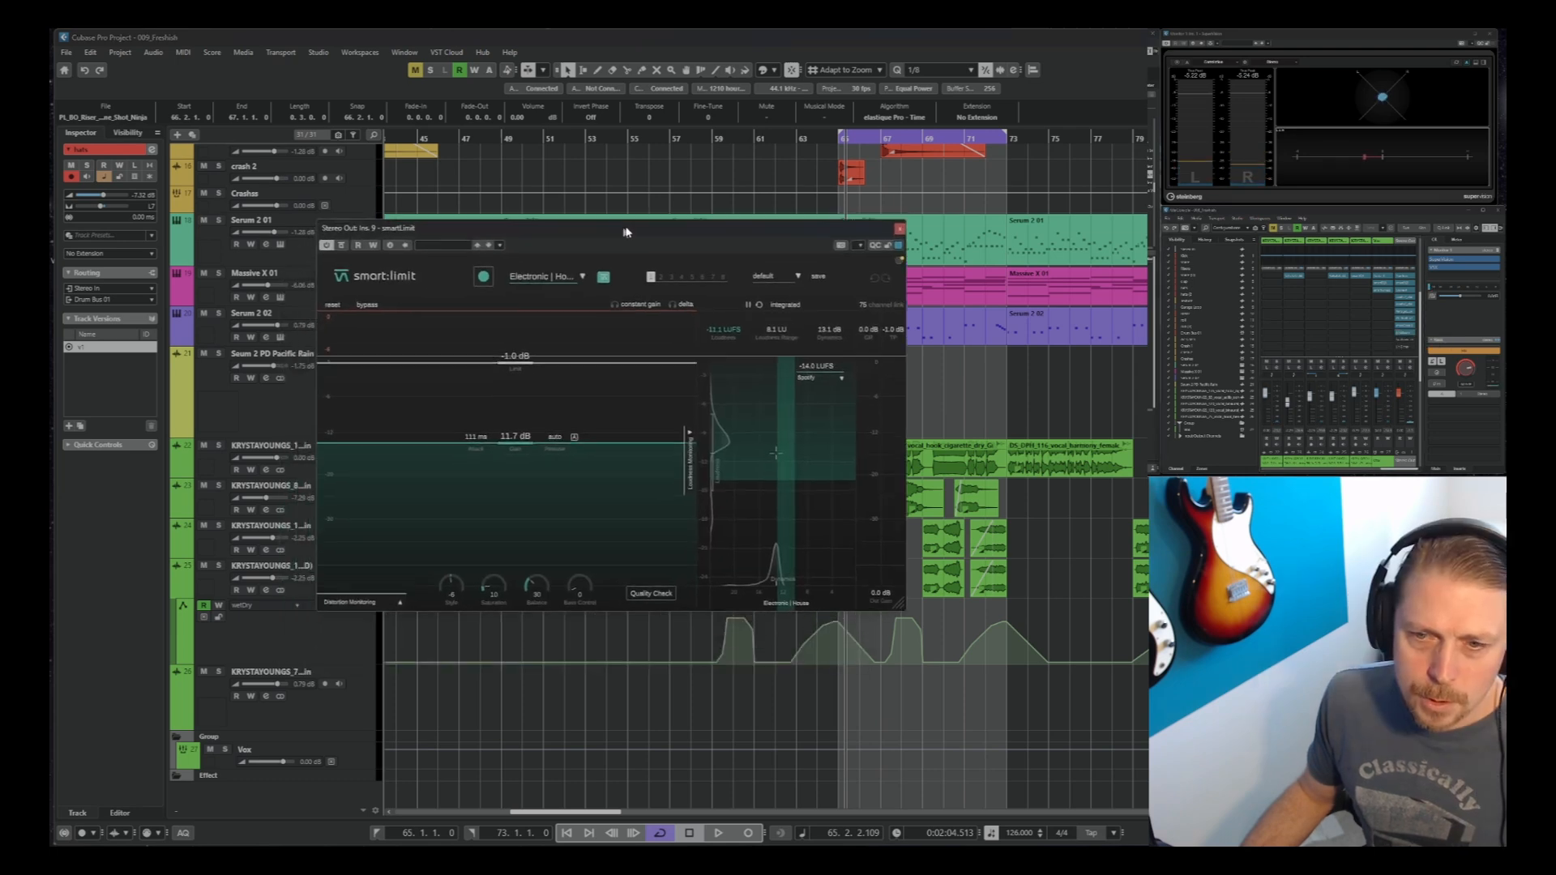
drag(625, 230, 701, 198)
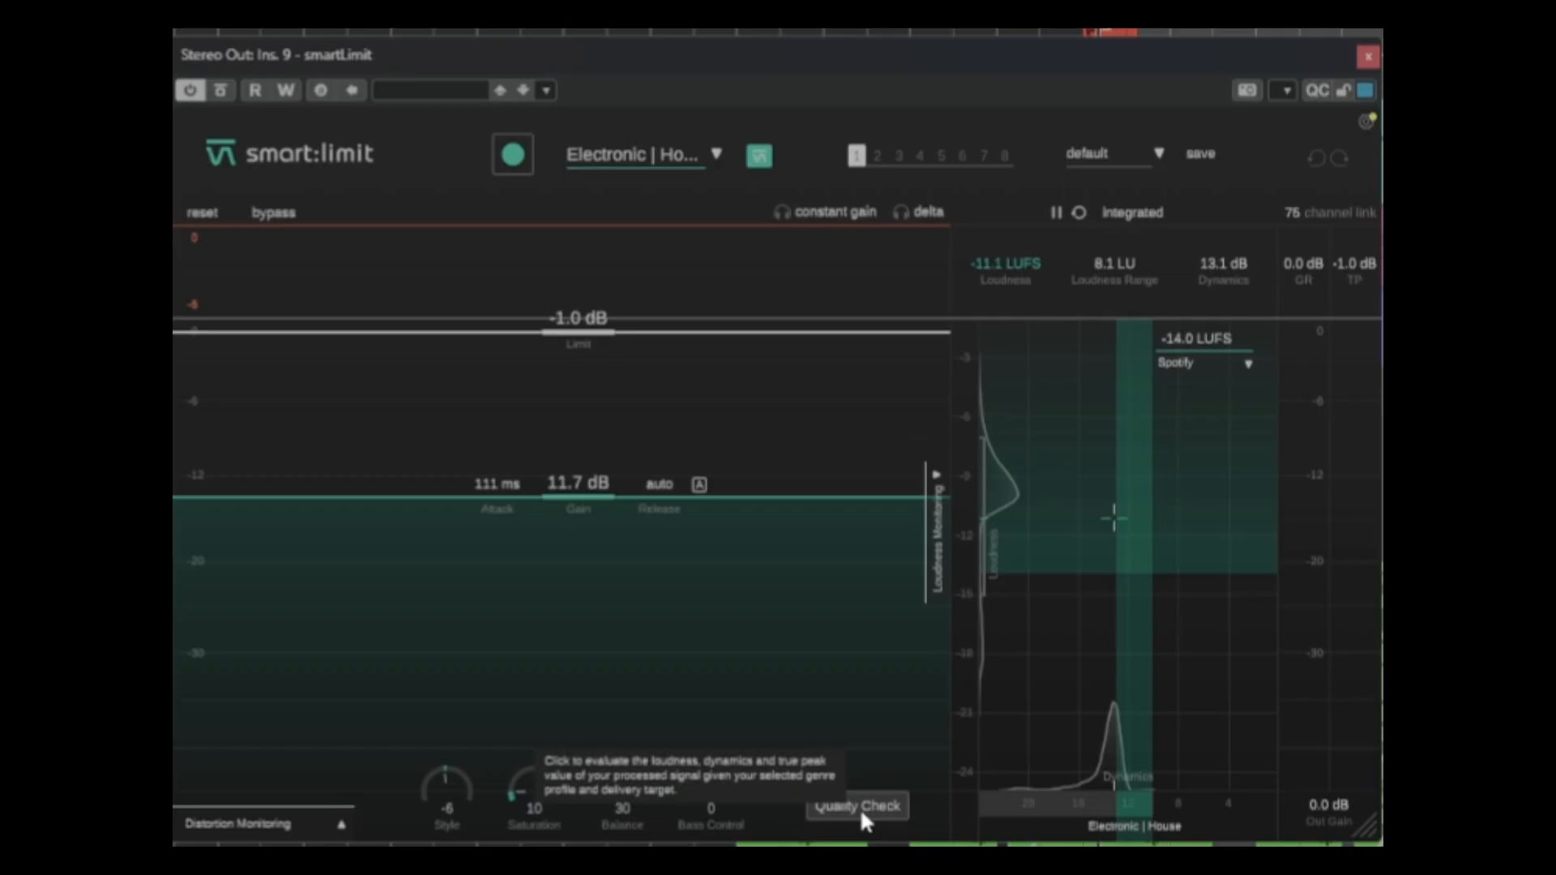
click(729, 560)
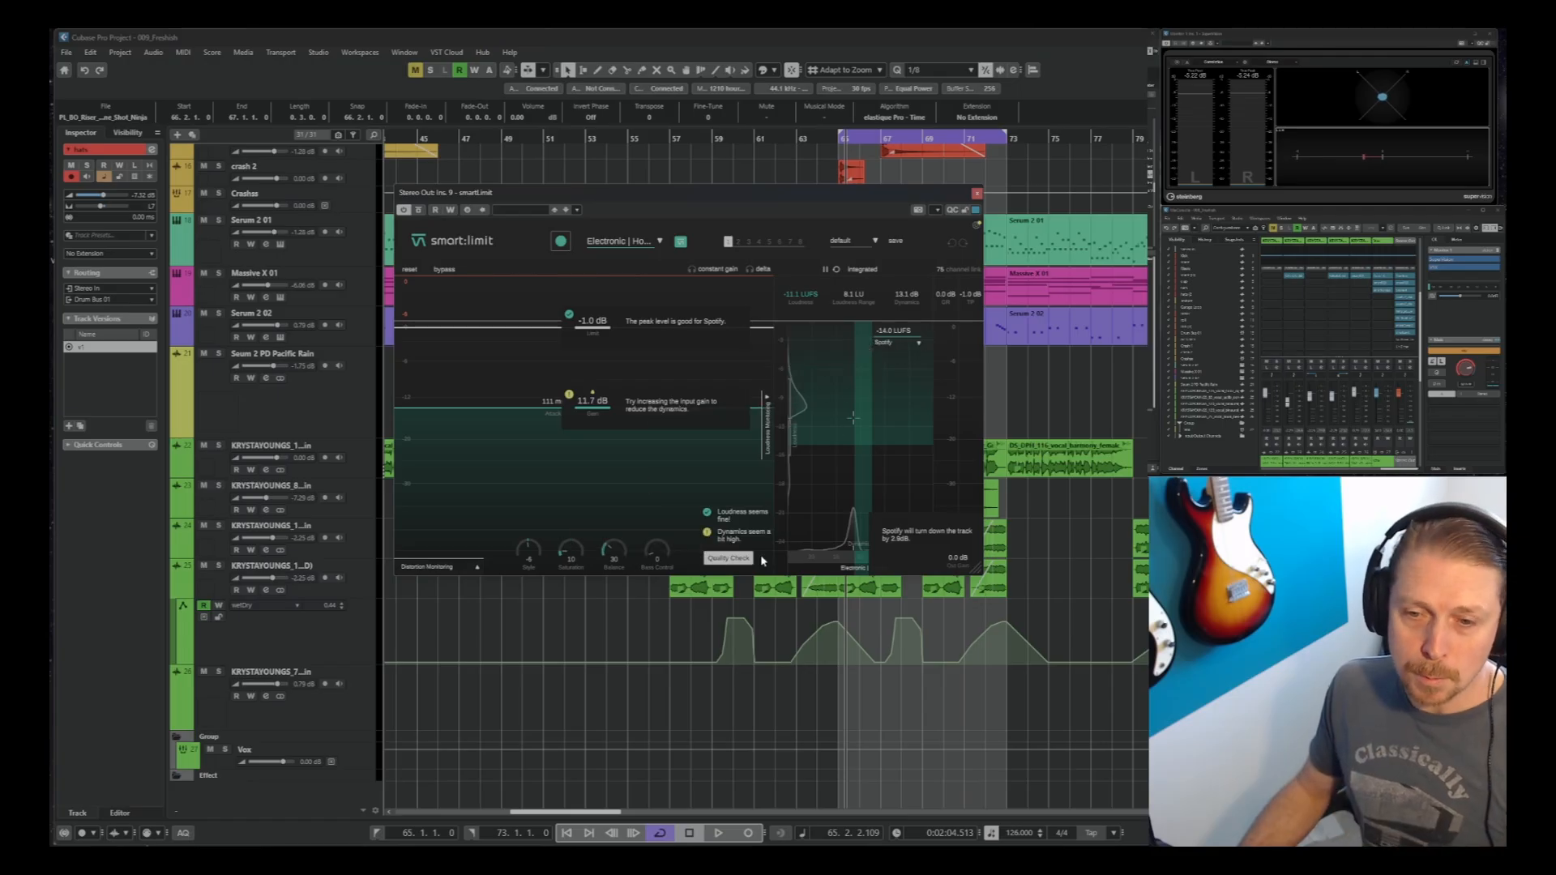
click(728, 558)
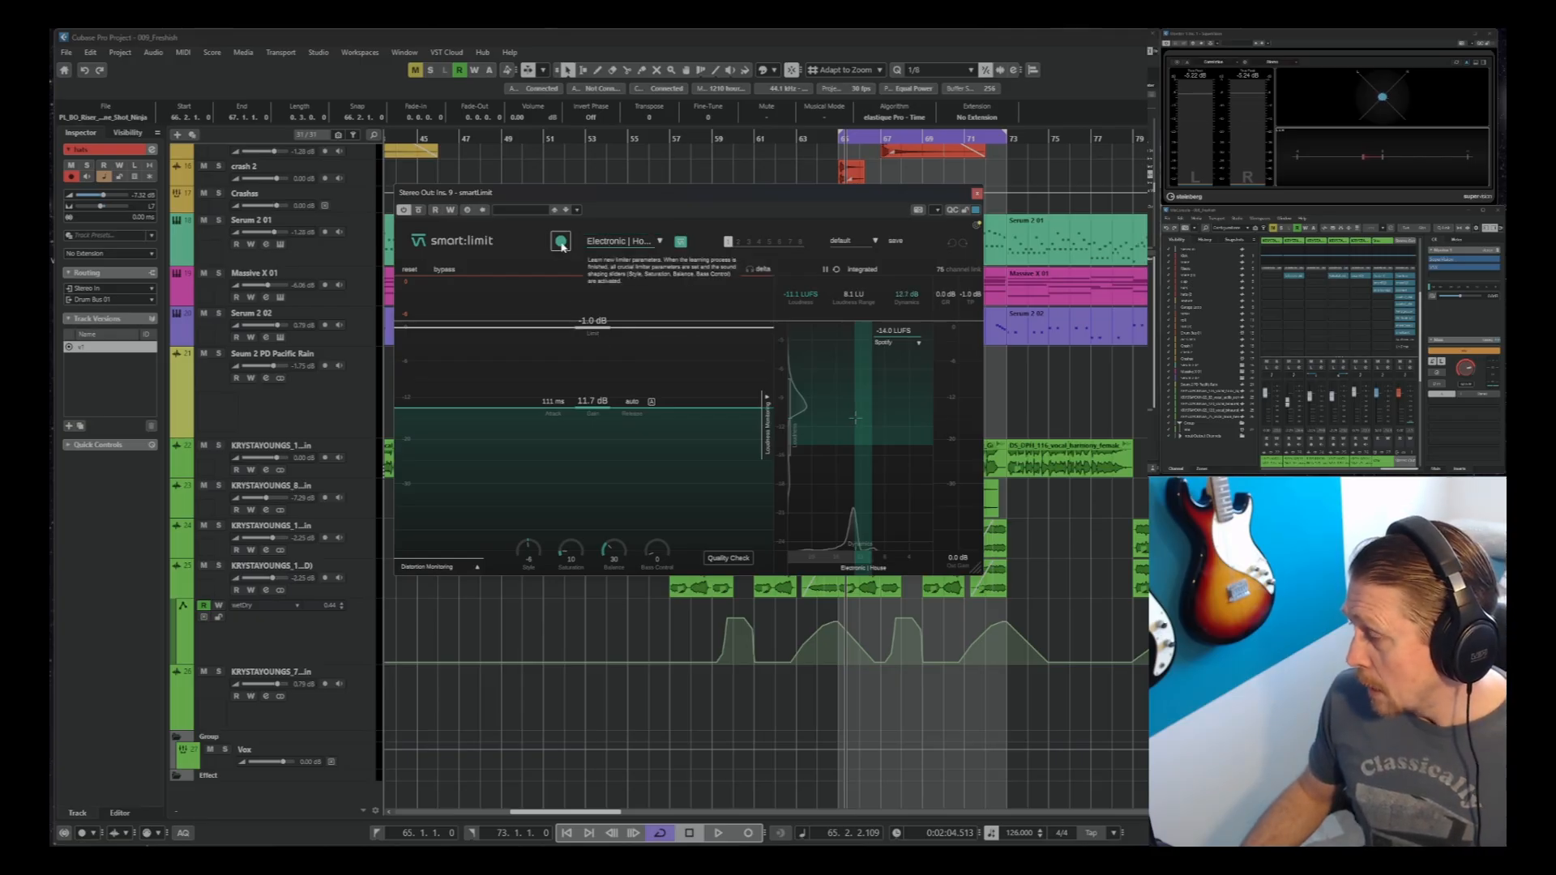
Learn new smartLimit parameters with the Electronic House profile while playing the loop, and rerun the Quality Check
key(space)
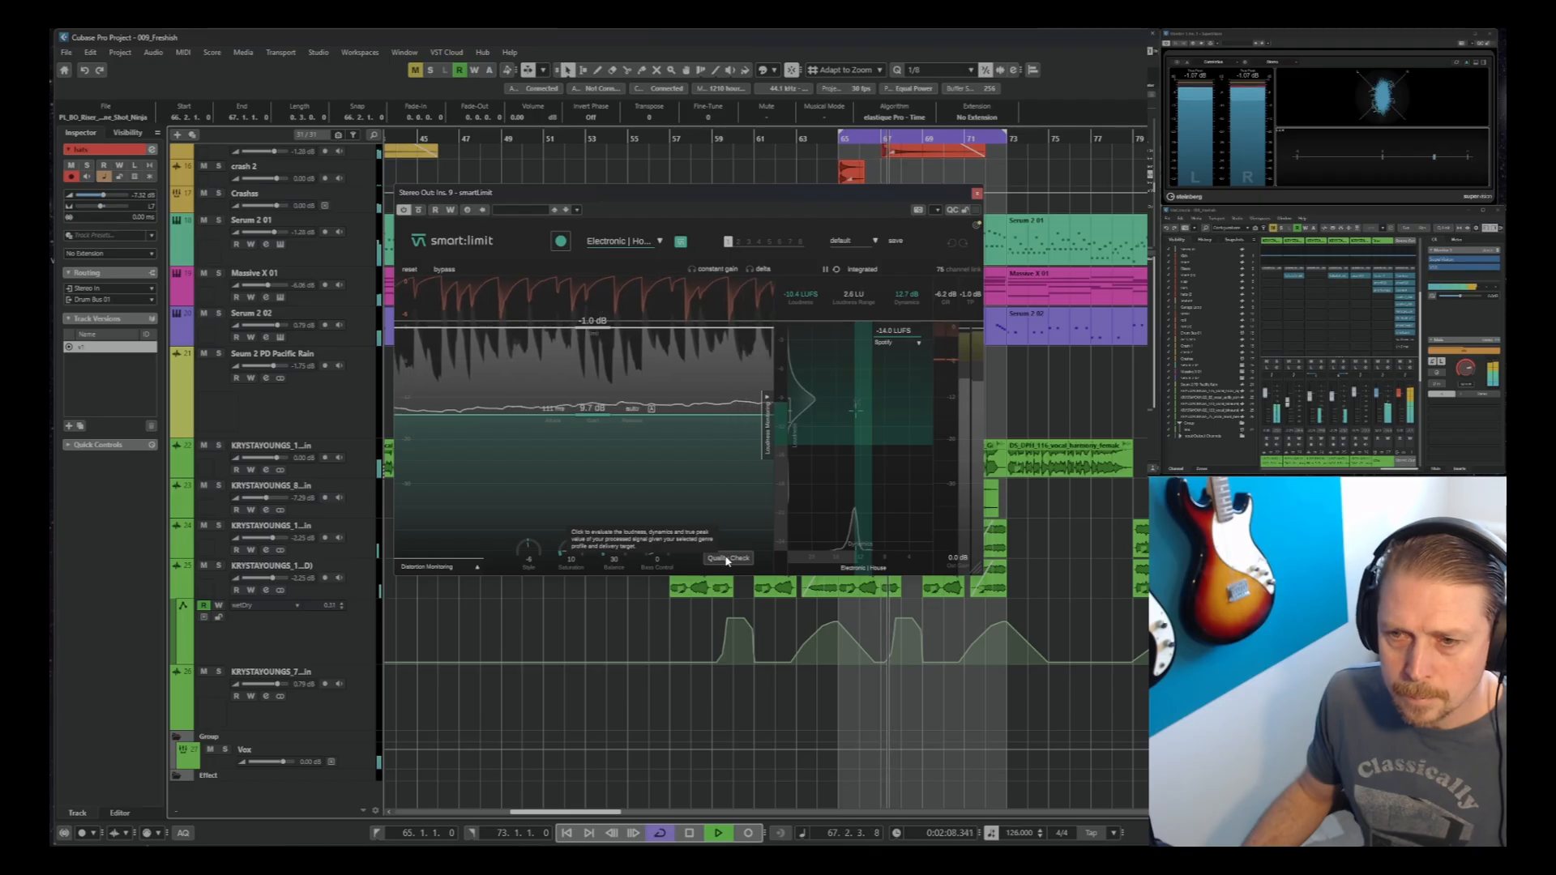
key(space)
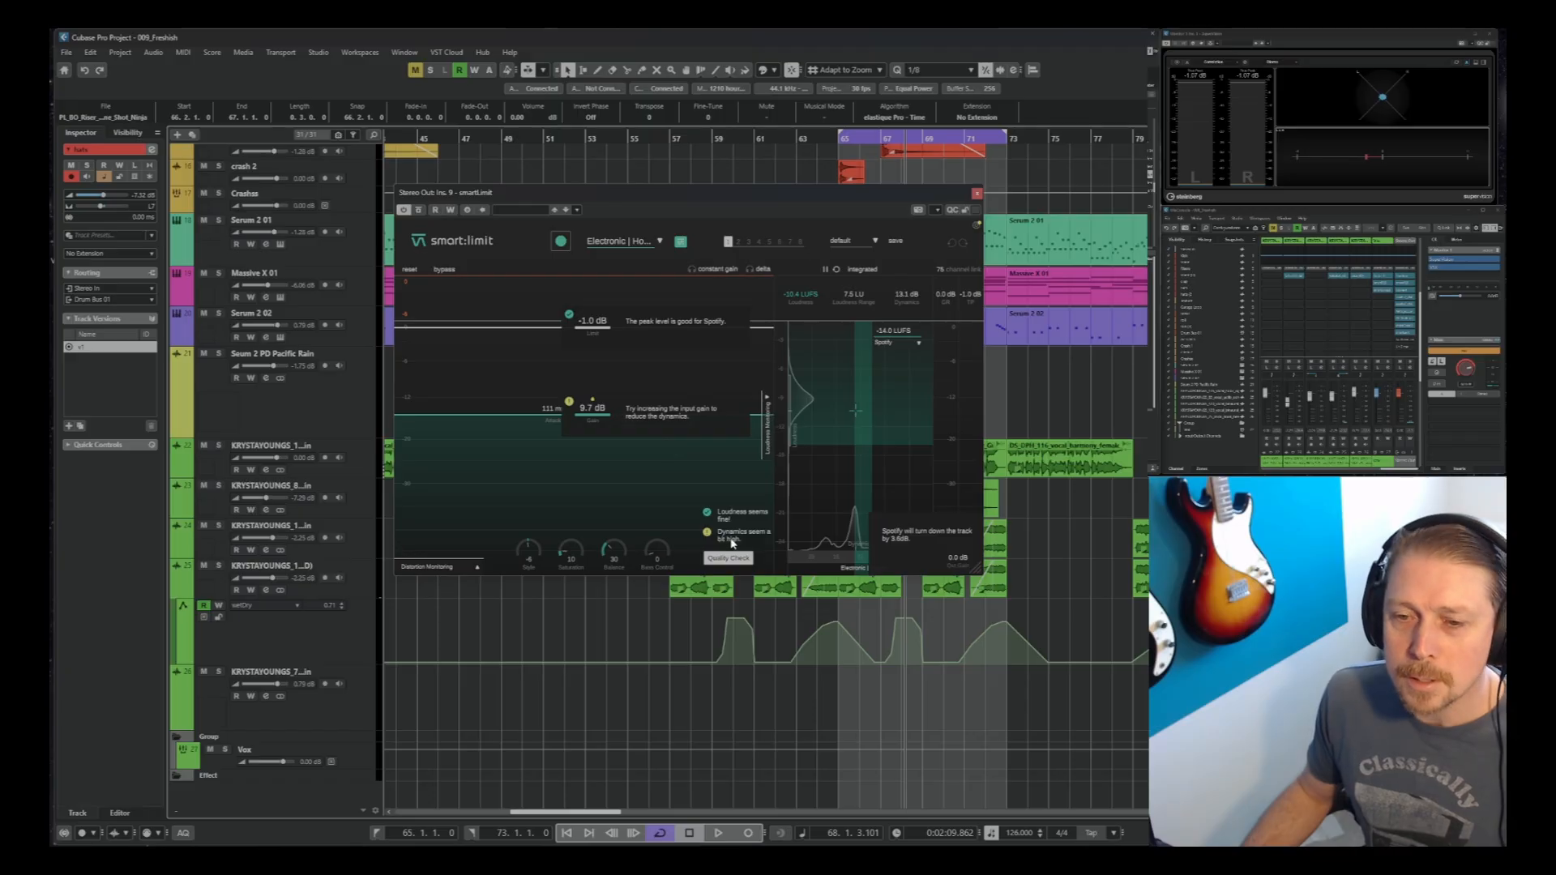
click(976, 191)
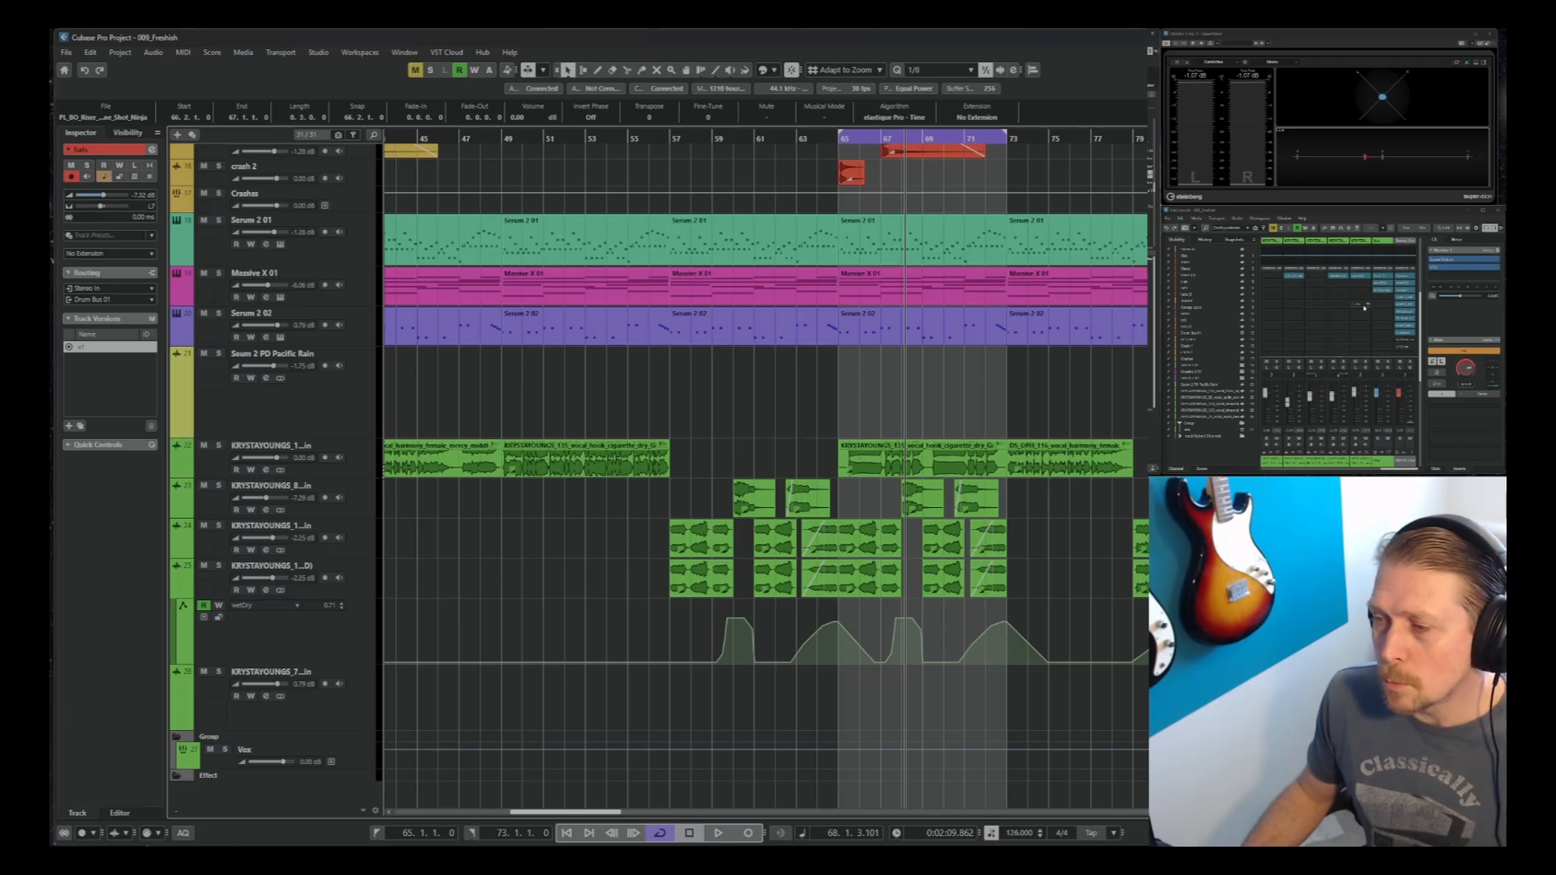
Activate the Stereo Out's L4 Ultramaximizer, open it, and briefly play the loop through it before closing its window
click(1398, 341)
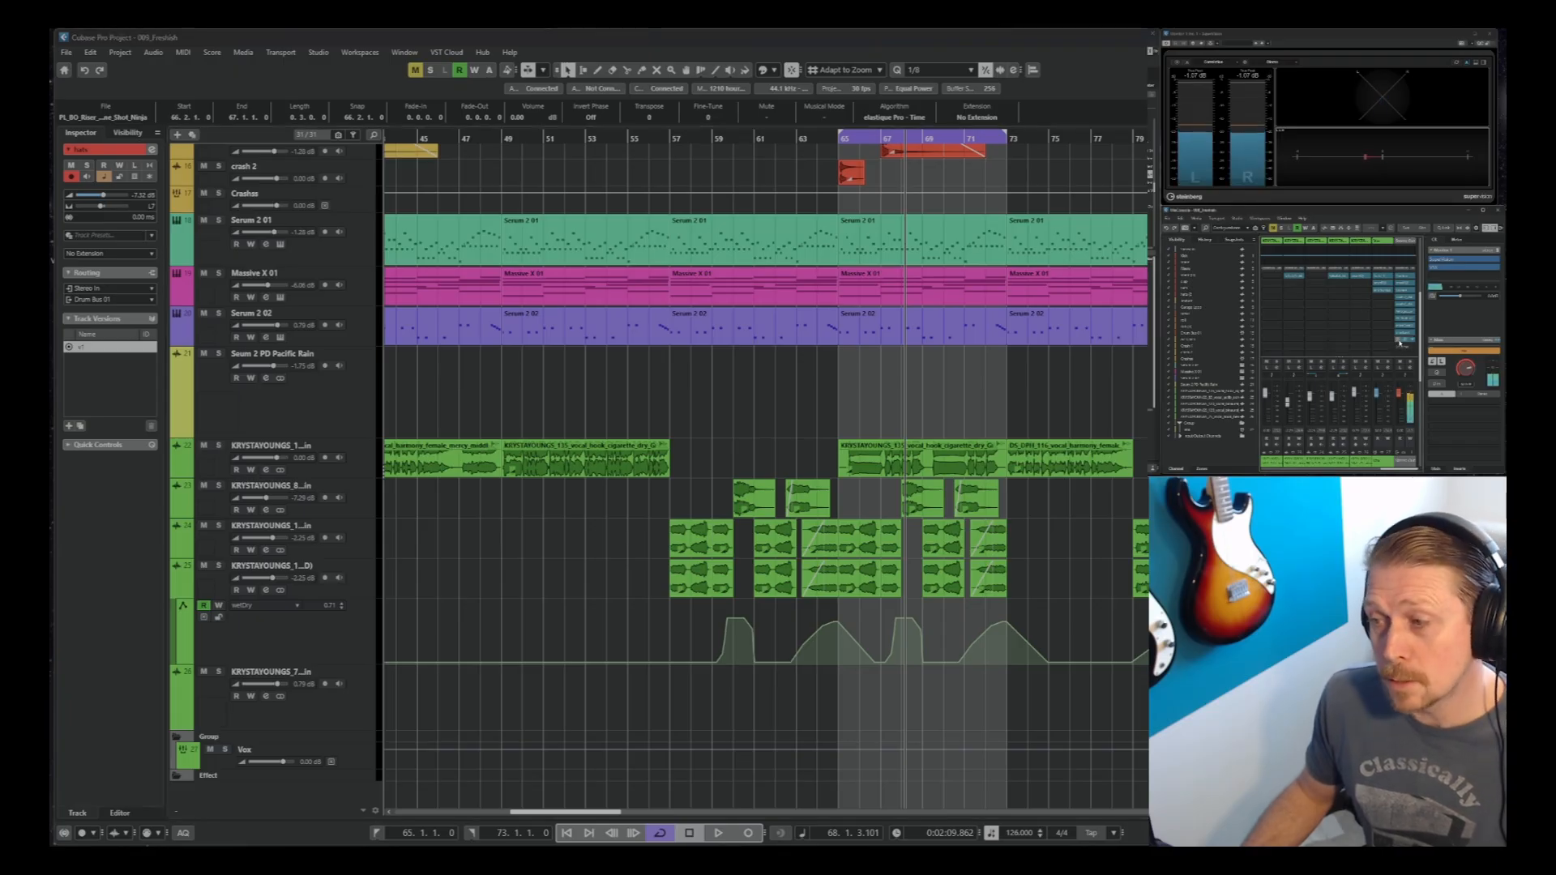
click(1404, 344)
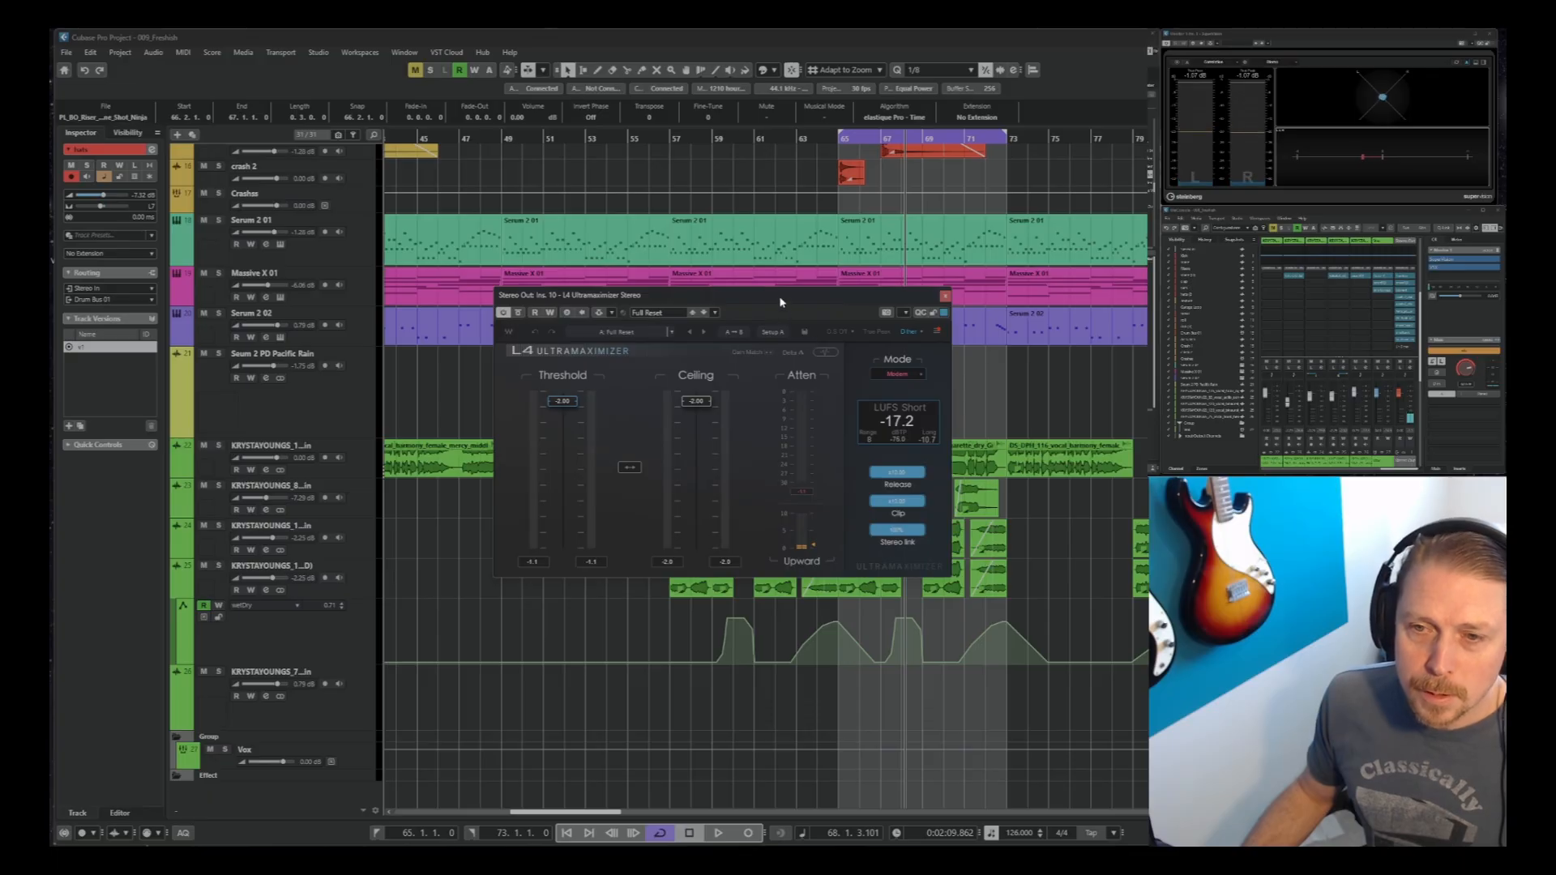
drag(781, 301, 679, 209)
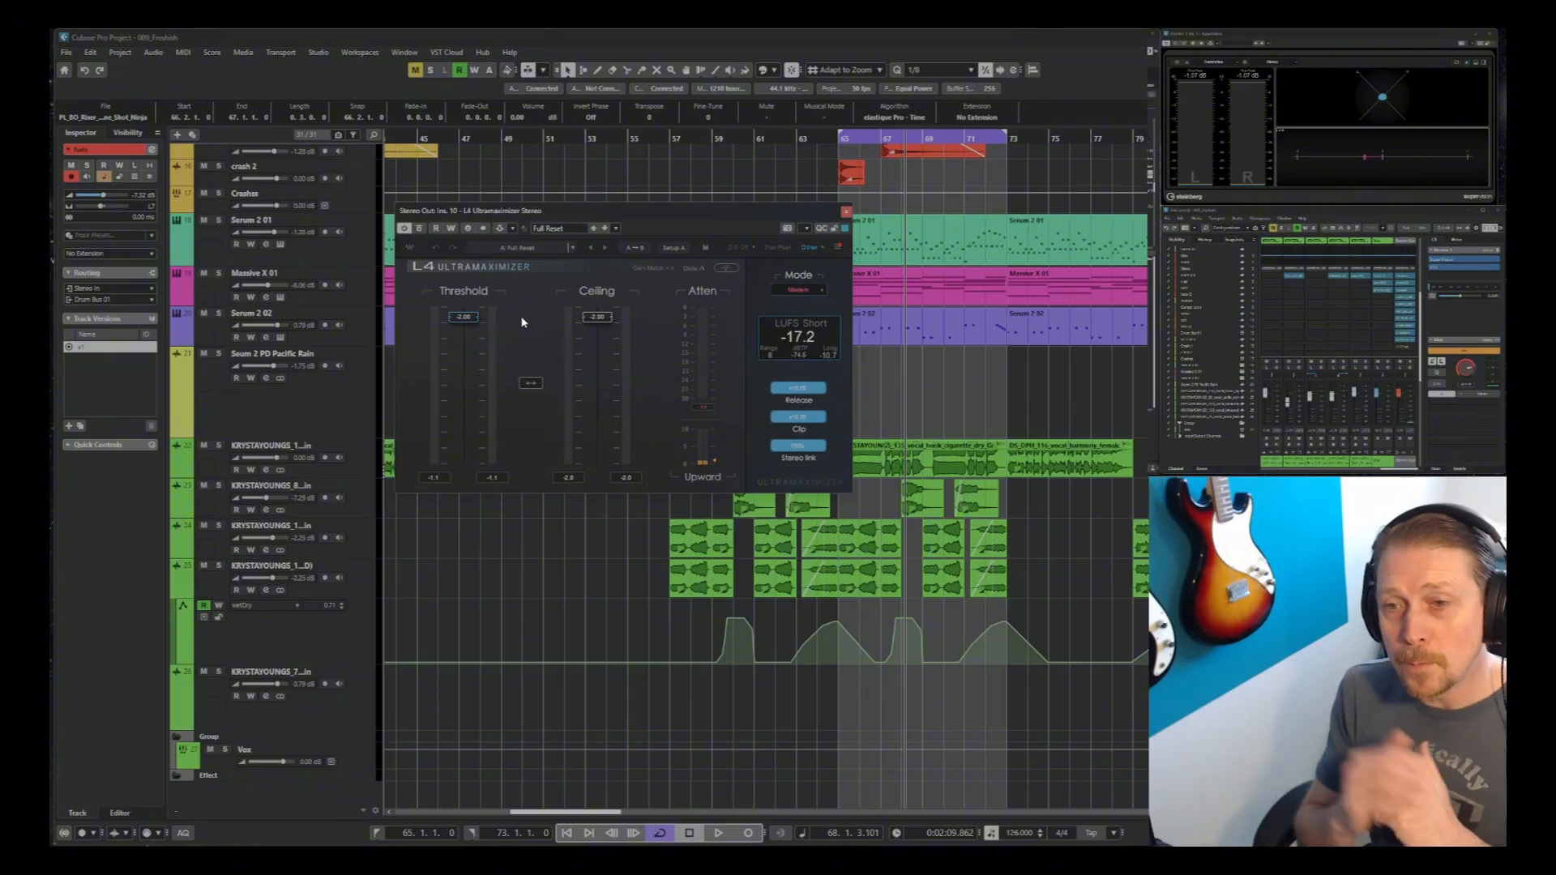
key(space)
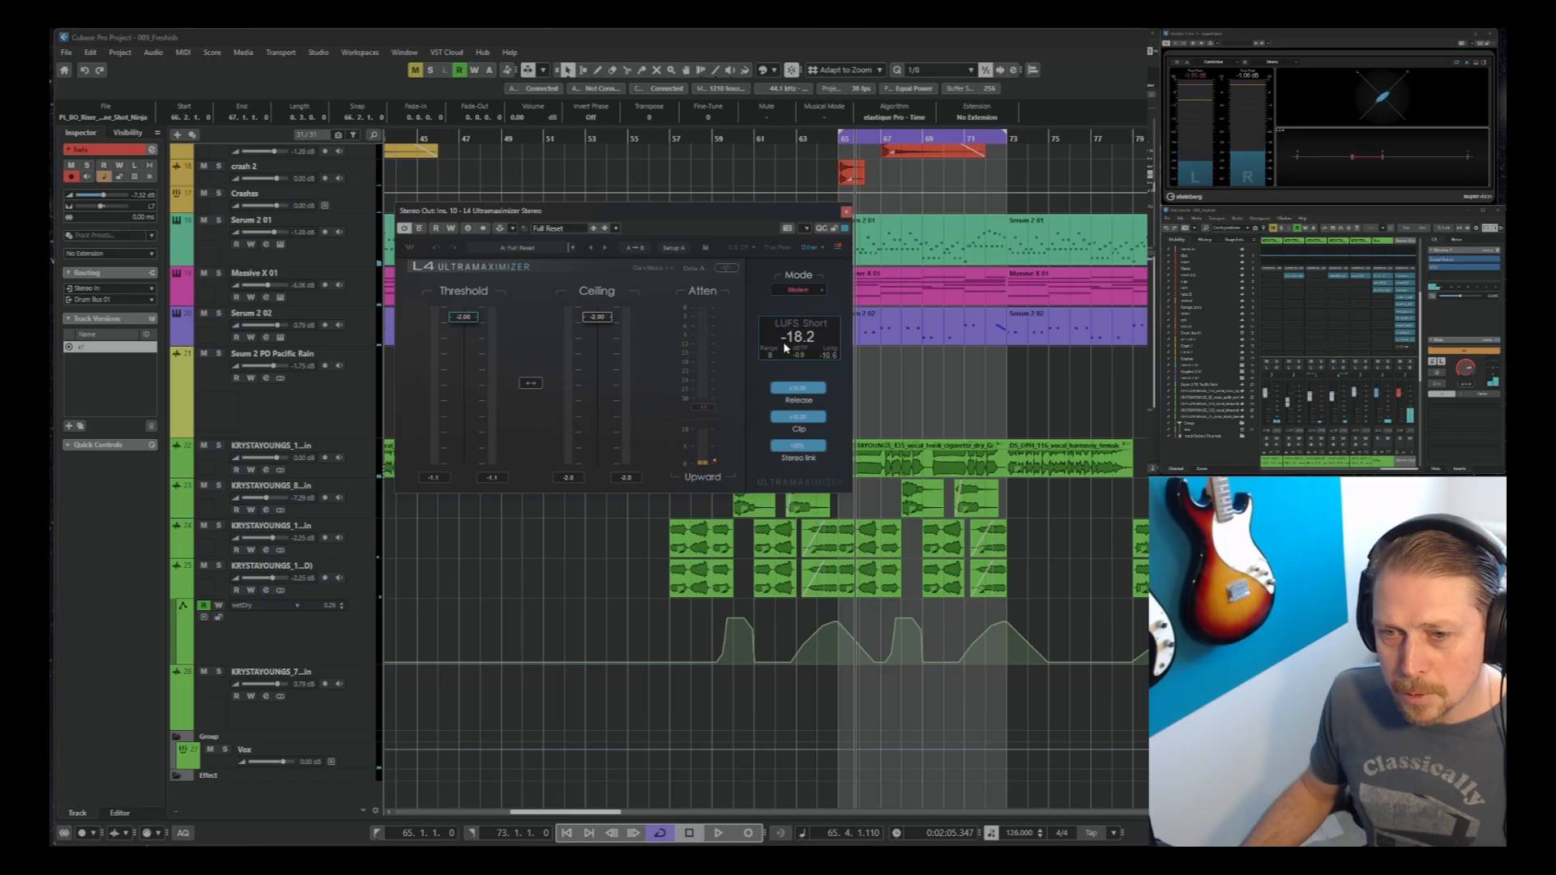
click(846, 213)
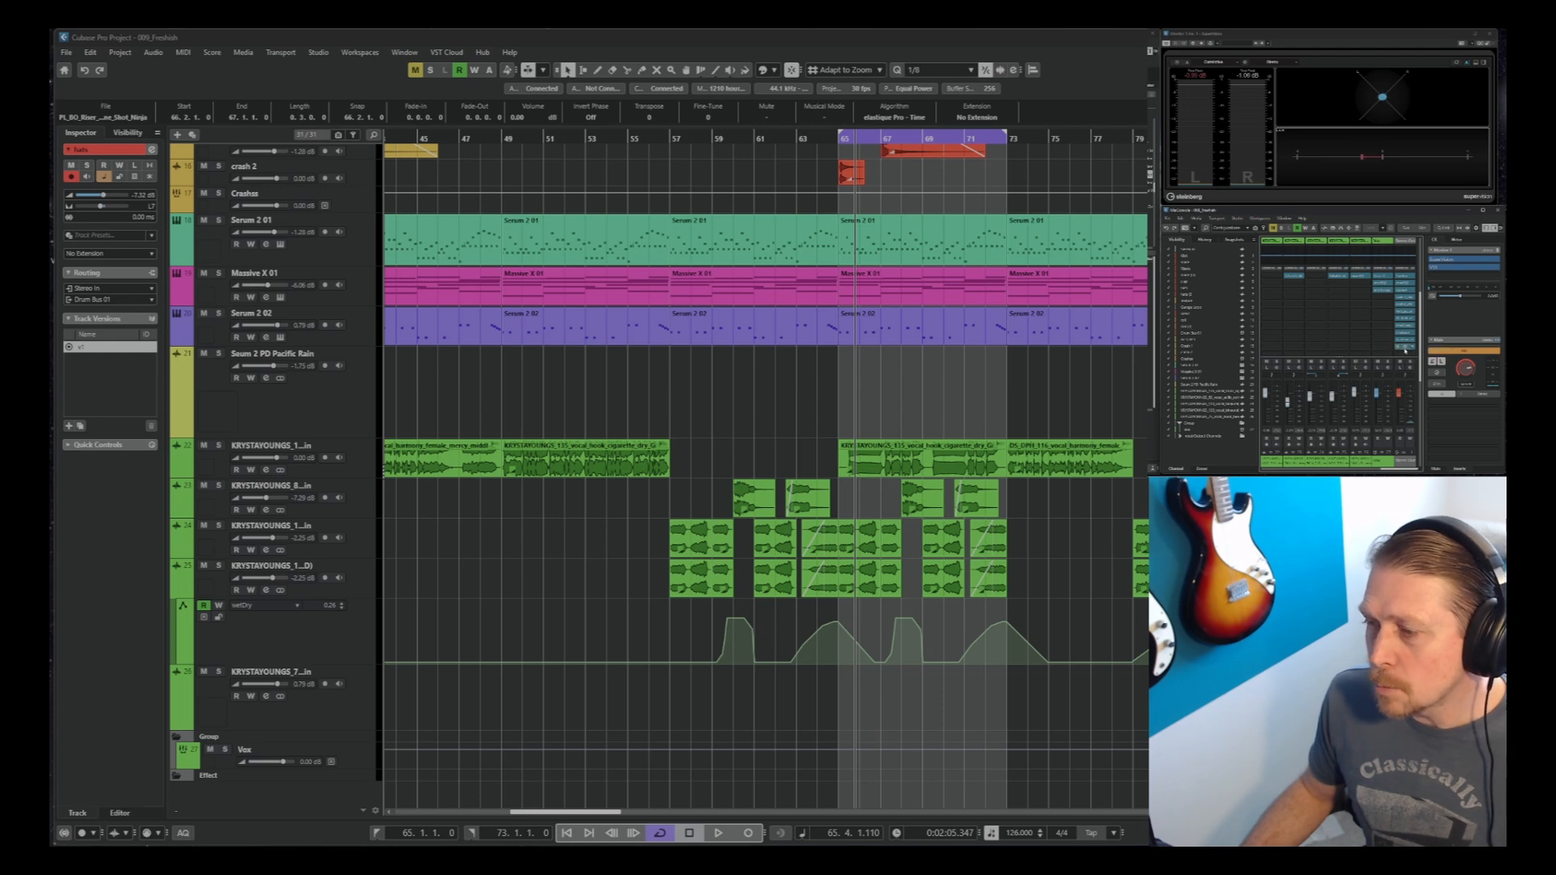
Open the Stereo Out's Lin One Dither to review its bit depth and noise shaping settings, and close it
click(1405, 349)
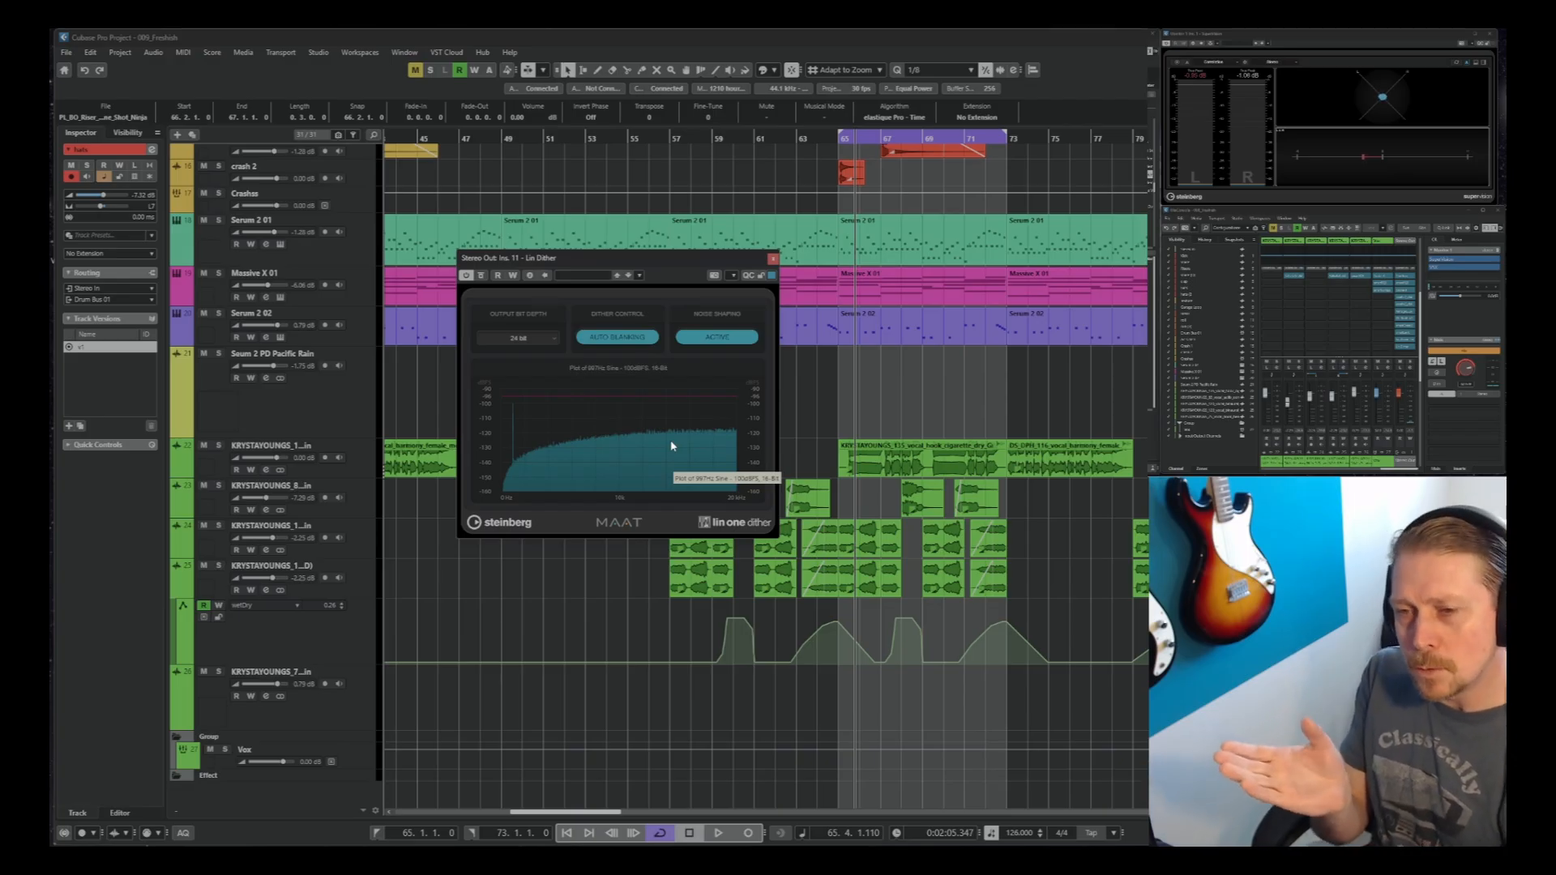
click(772, 260)
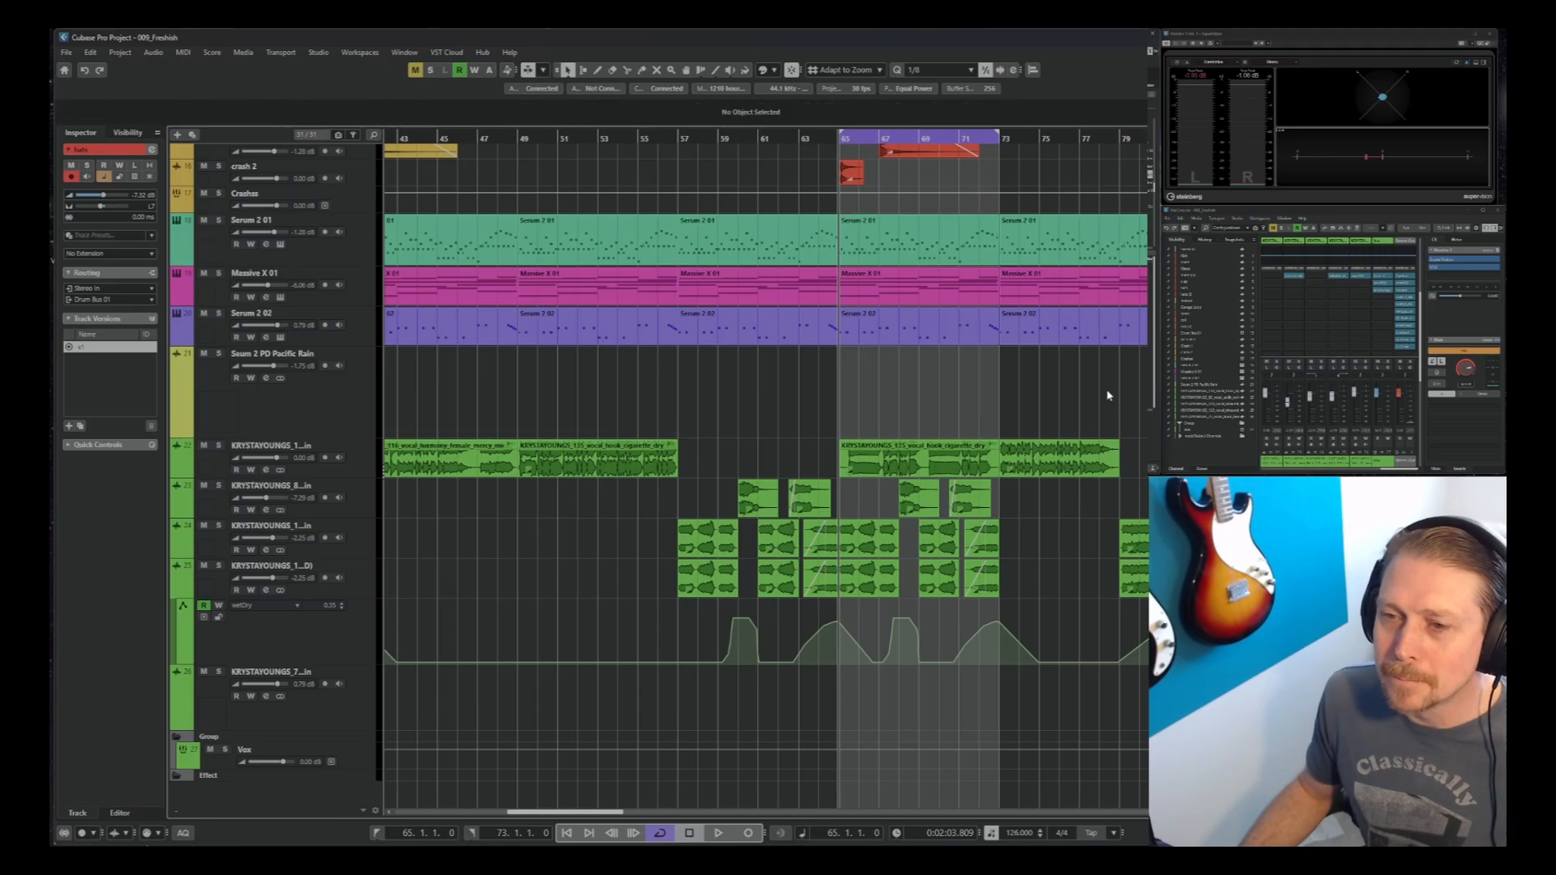
Extend the locator range over the whole arrangement, with the left locator at bar 1 and the right one at bar 133
key(g)
key(g)
key(g)
key(g)
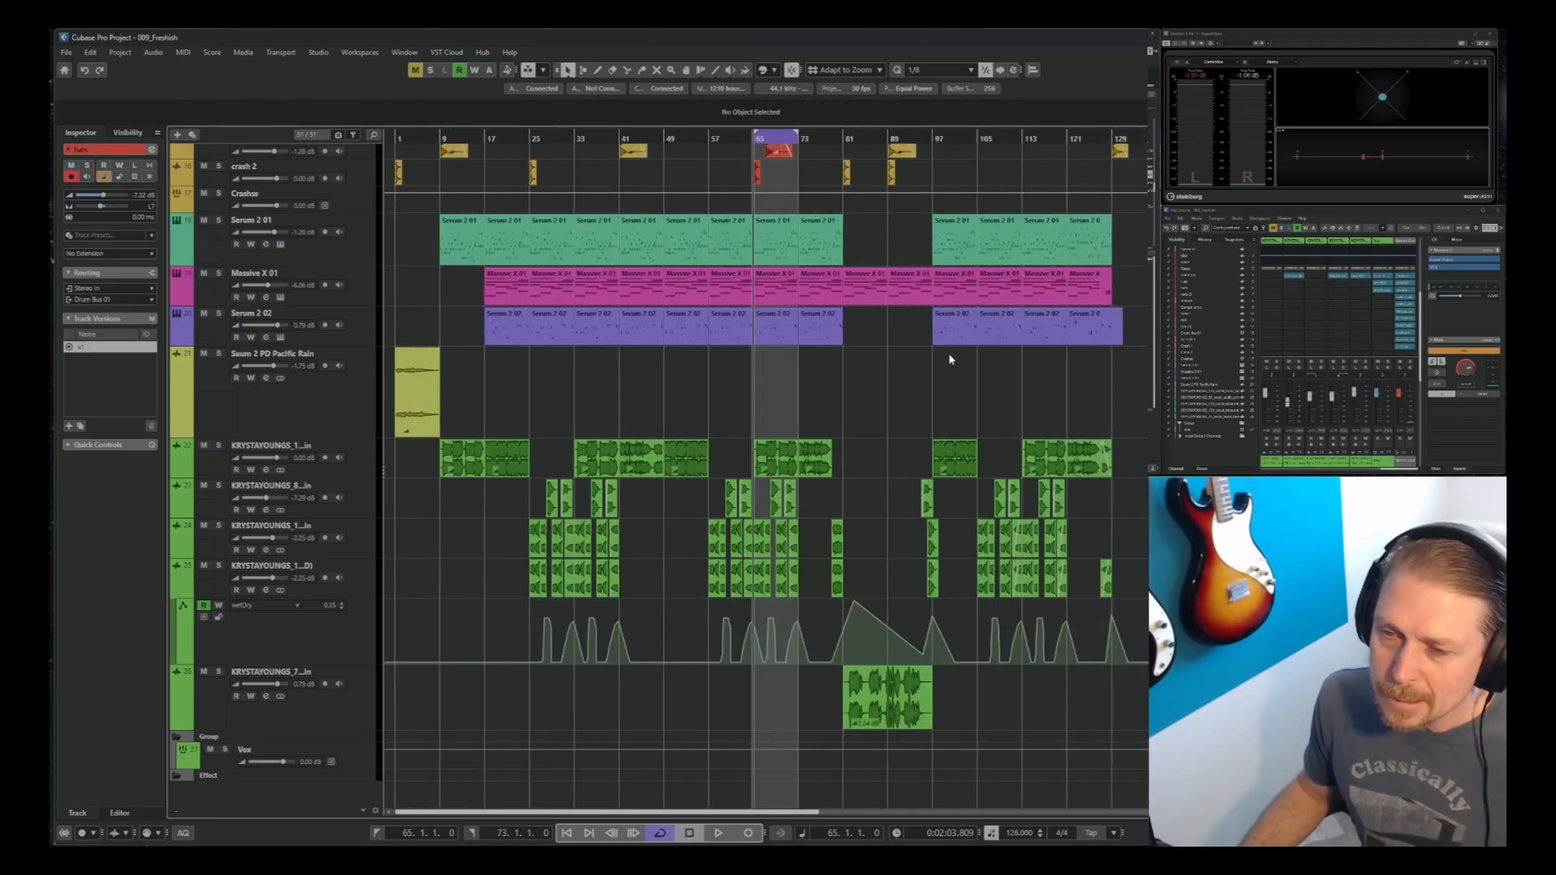
alt+click(1136, 139)
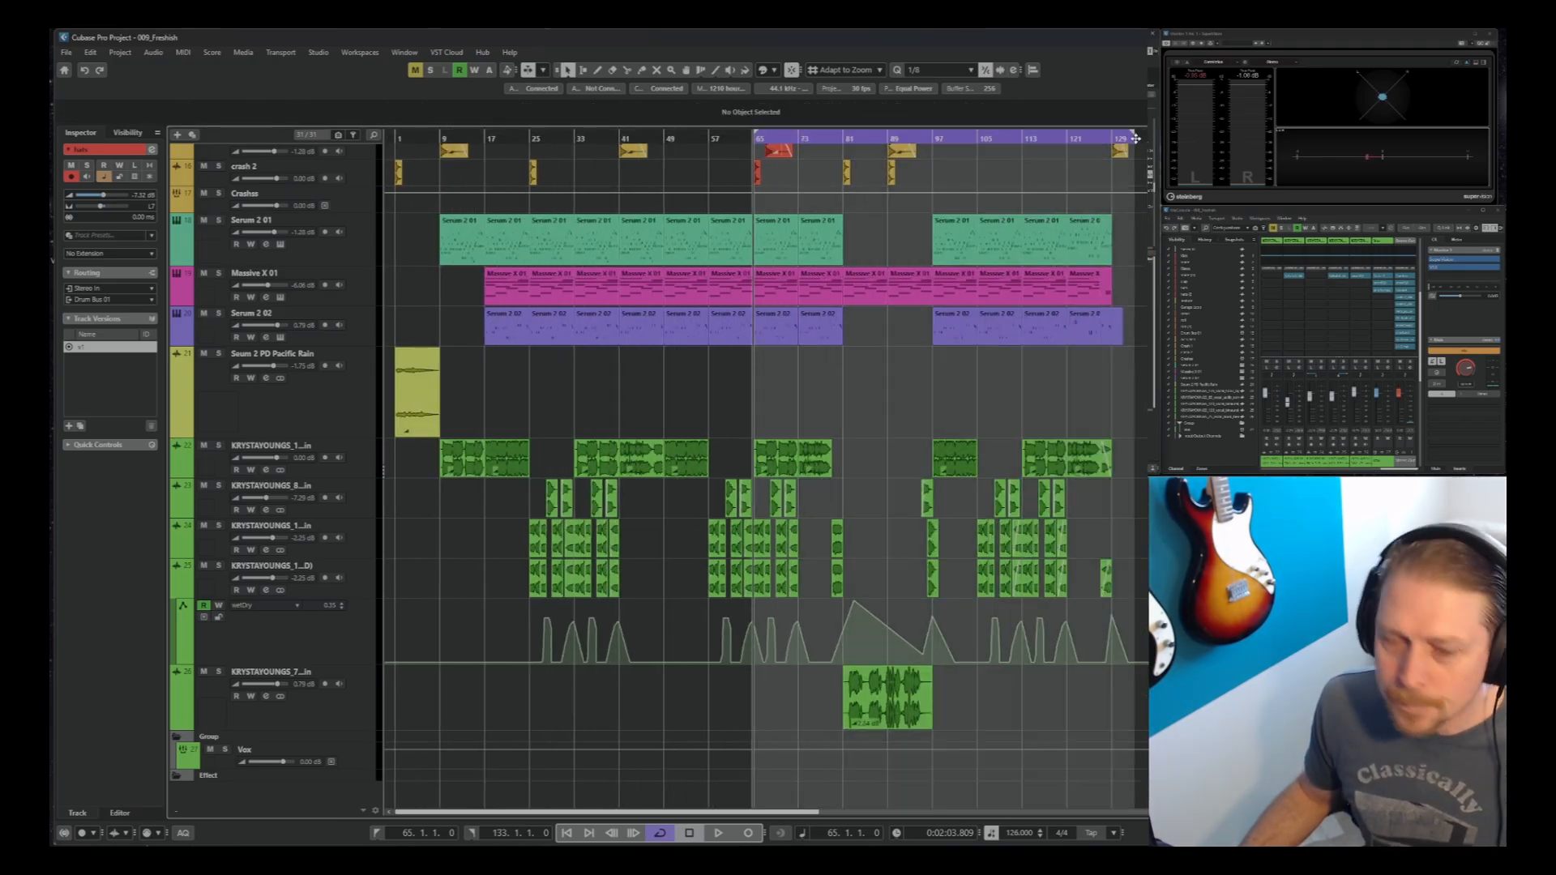
key(g)
key(g)
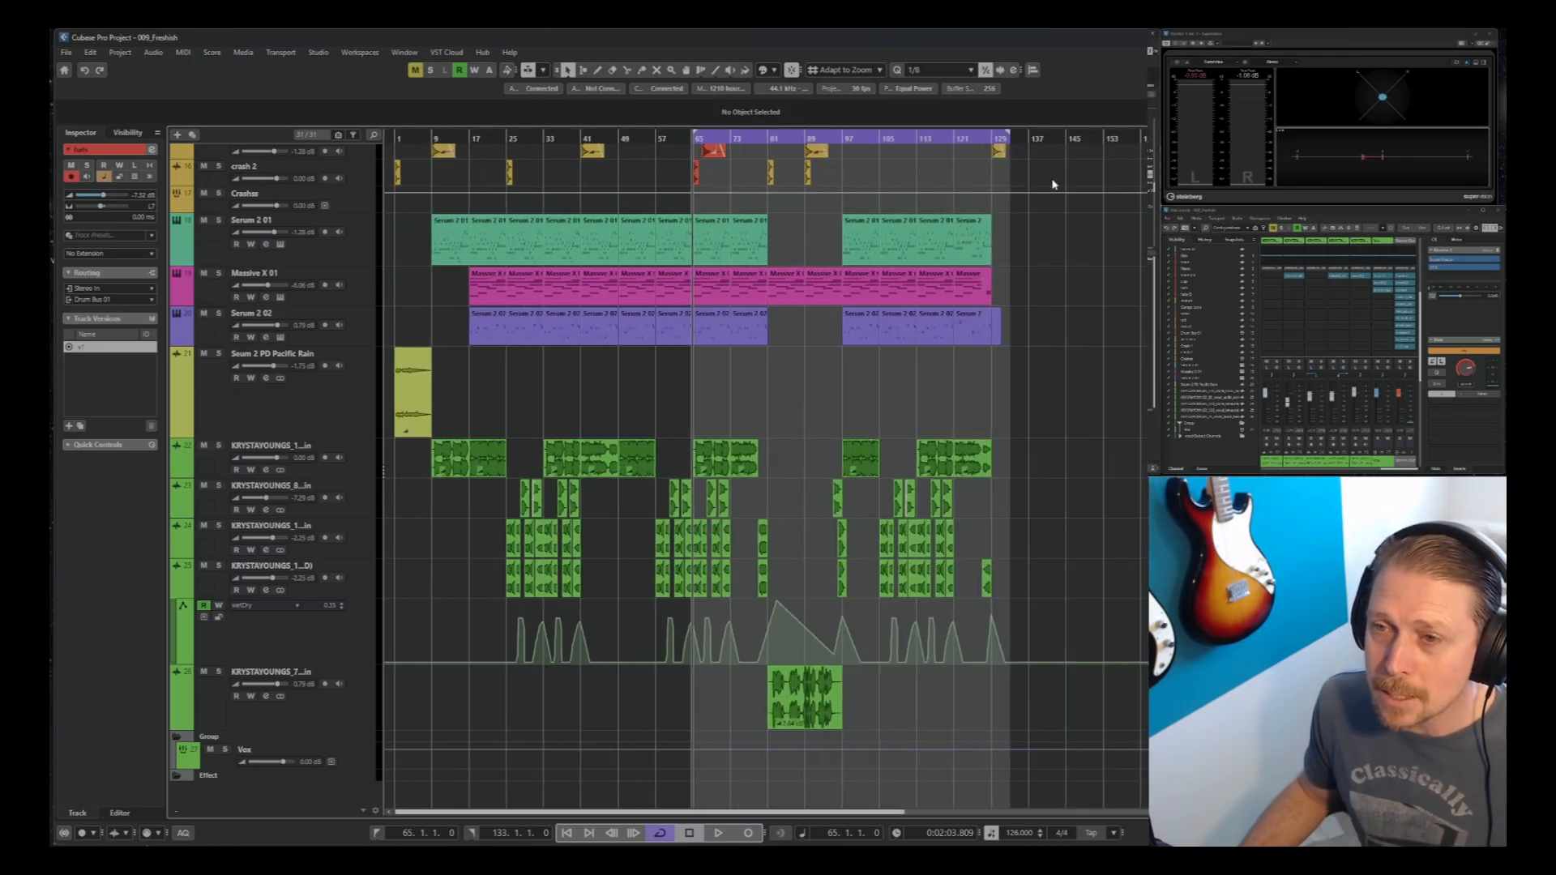
key(h)
ctrl+click(394, 139)
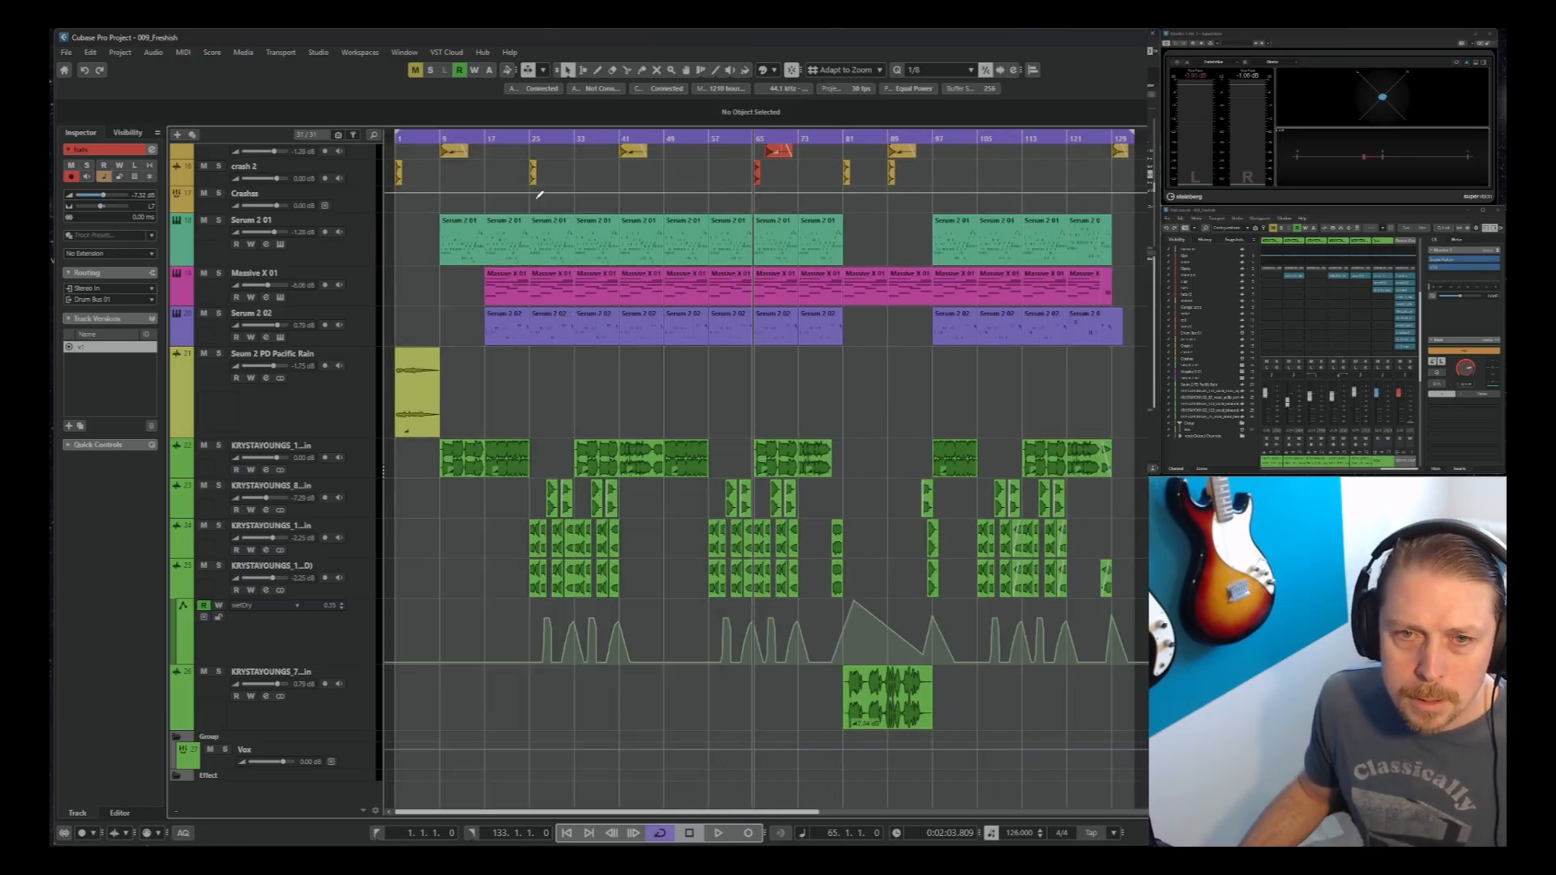
Shorten the locator range to bar 132, where the hats' reverb automation tail ends
click(1110, 138)
key(h)
key(h)
key(h)
key(h)
key(h)
key(h)
key(h)
key(h)
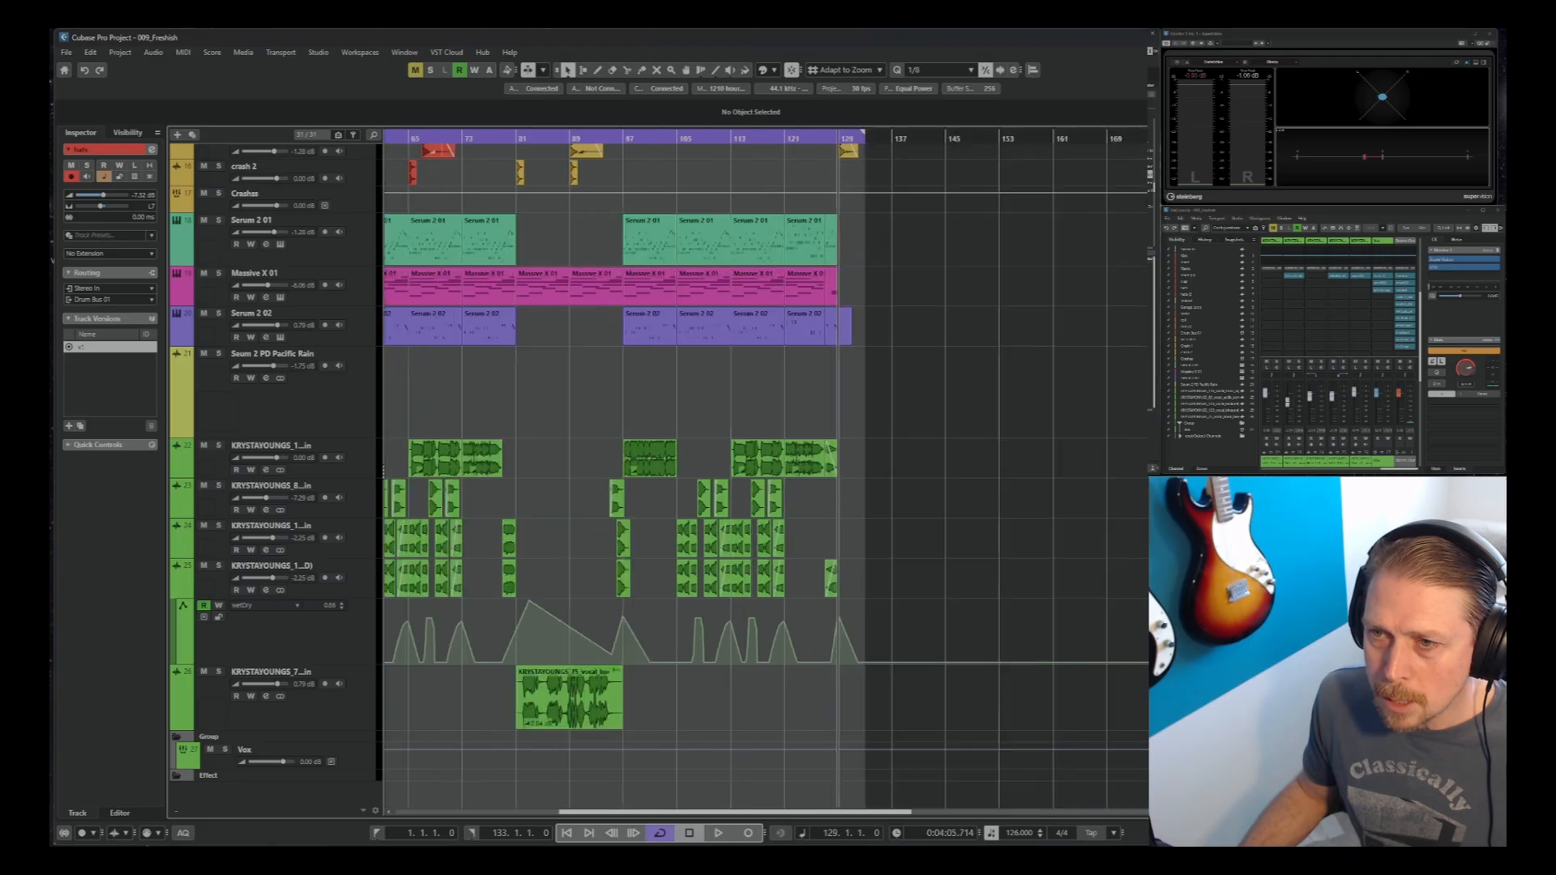
scroll(965, 268, up, 10)
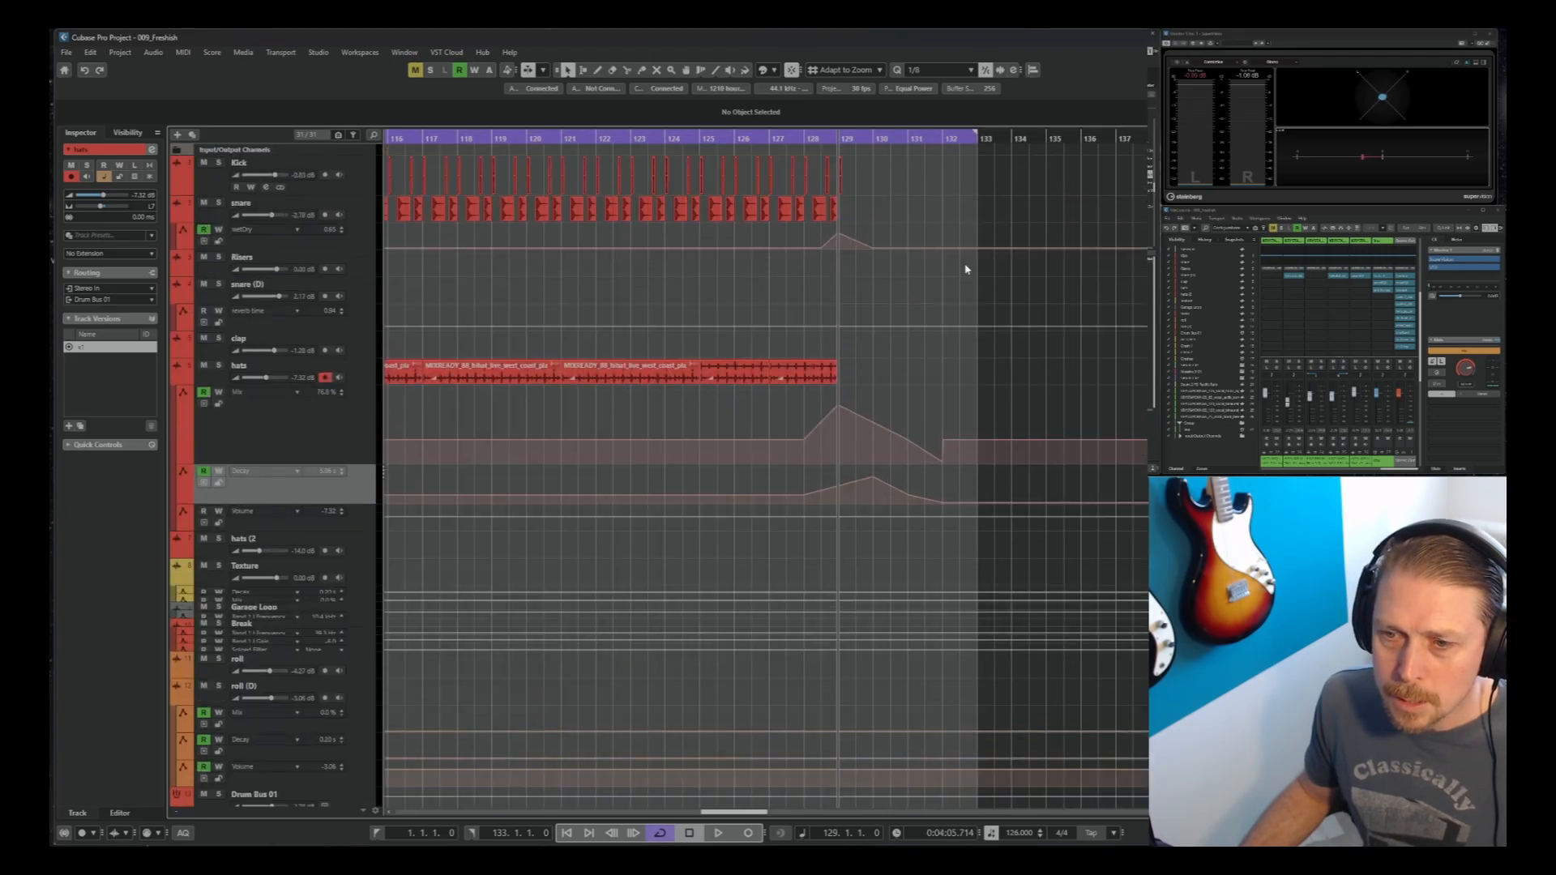
alt+click(947, 143)
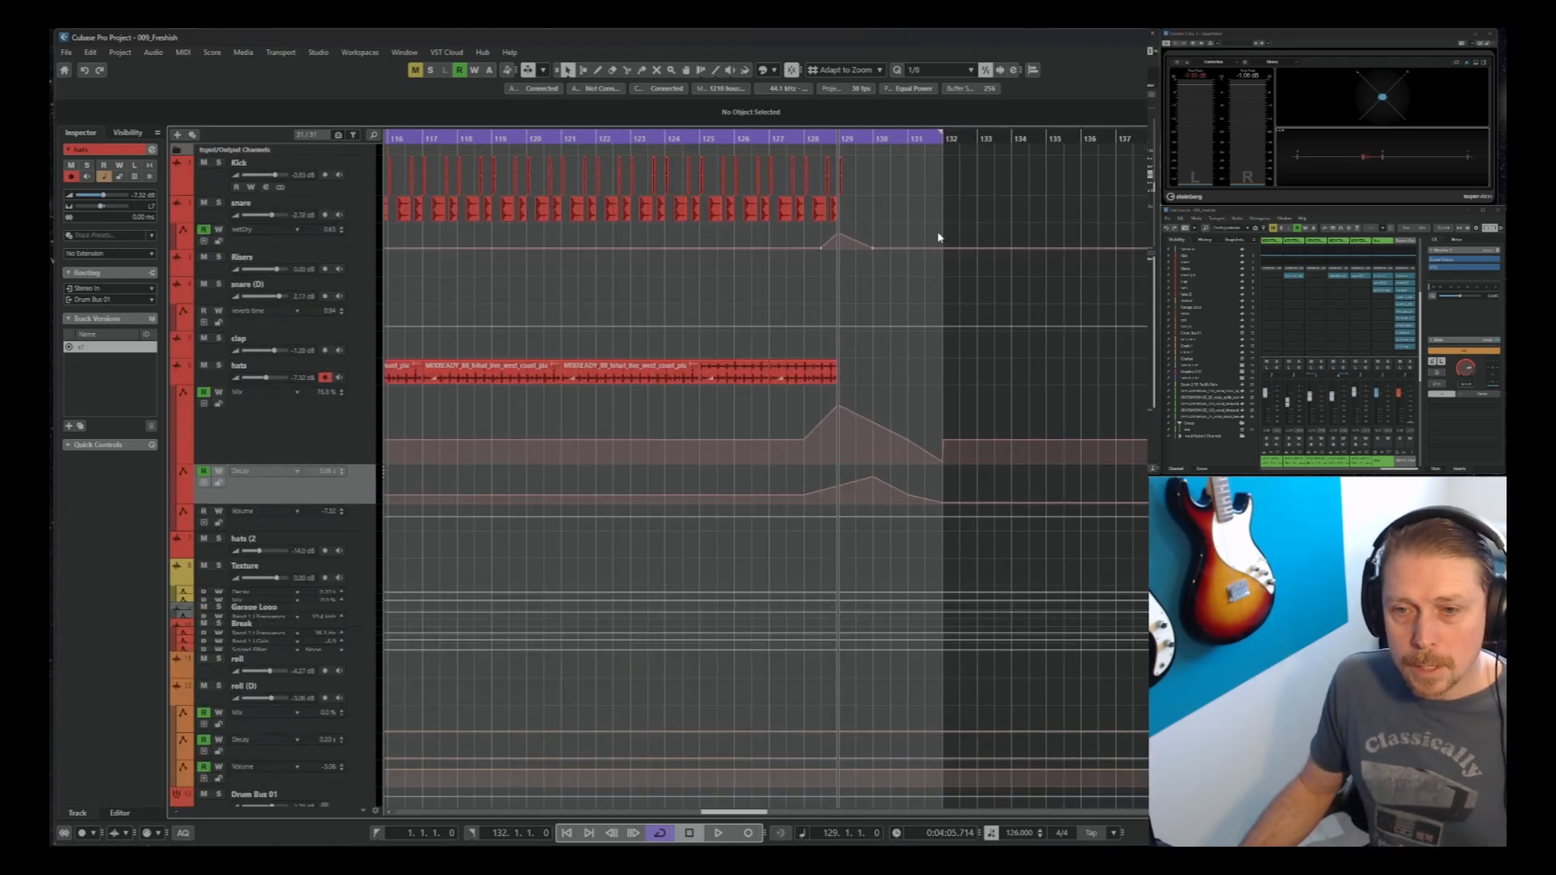
Check the locator range against the full arrangement, from its end back to bar 1
key(g)
key(g)
key(g)
key(g)
key(g)
key(g)
key(g)
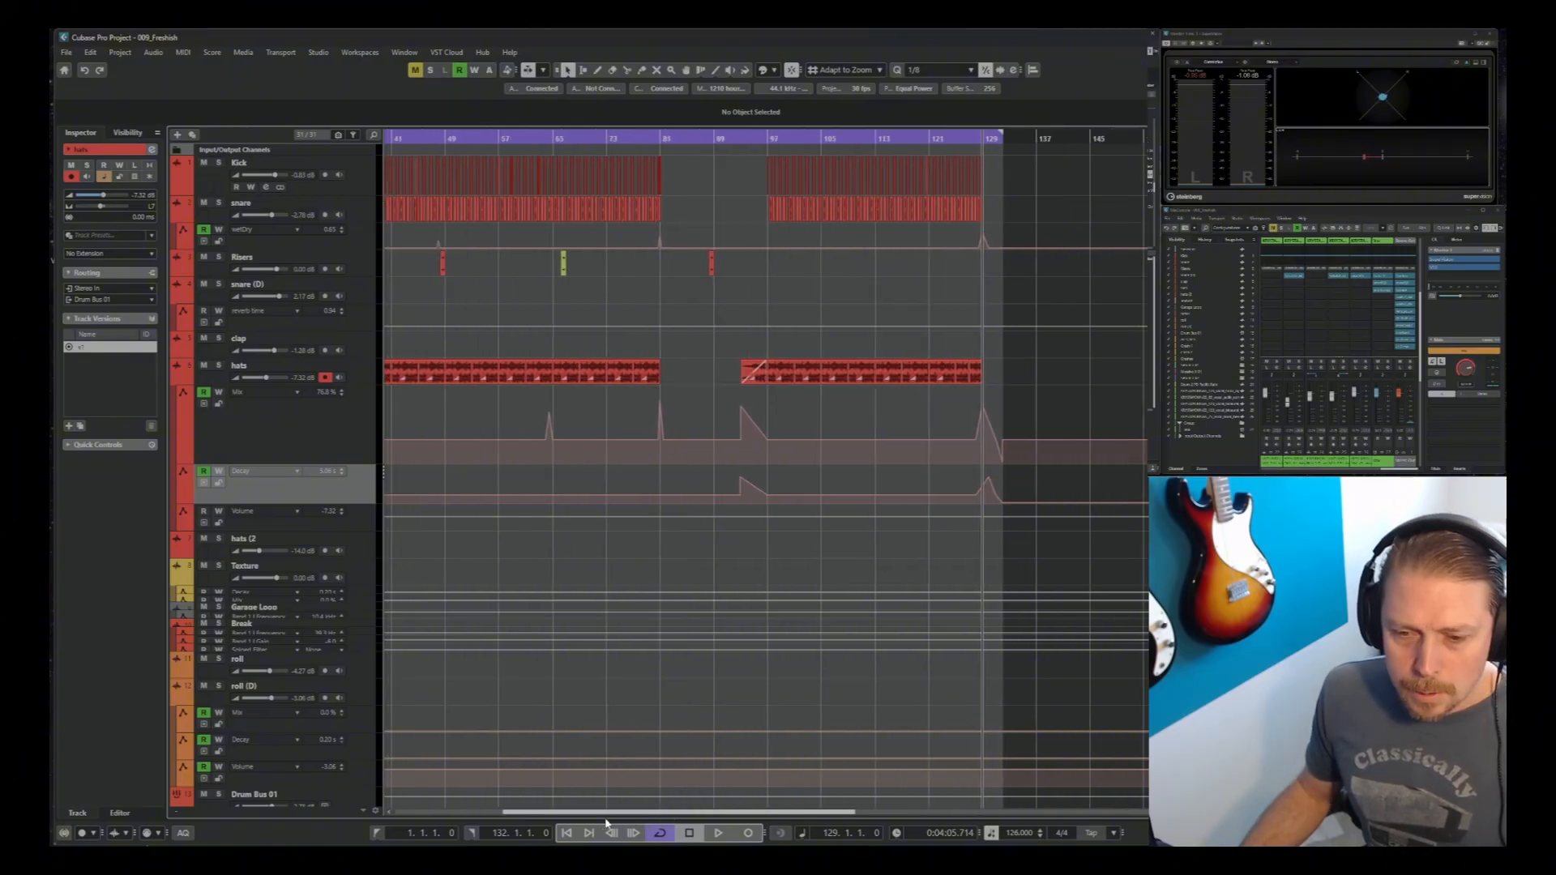
scroll(682, 654, down, 10)
scroll(677, 661, up, 10)
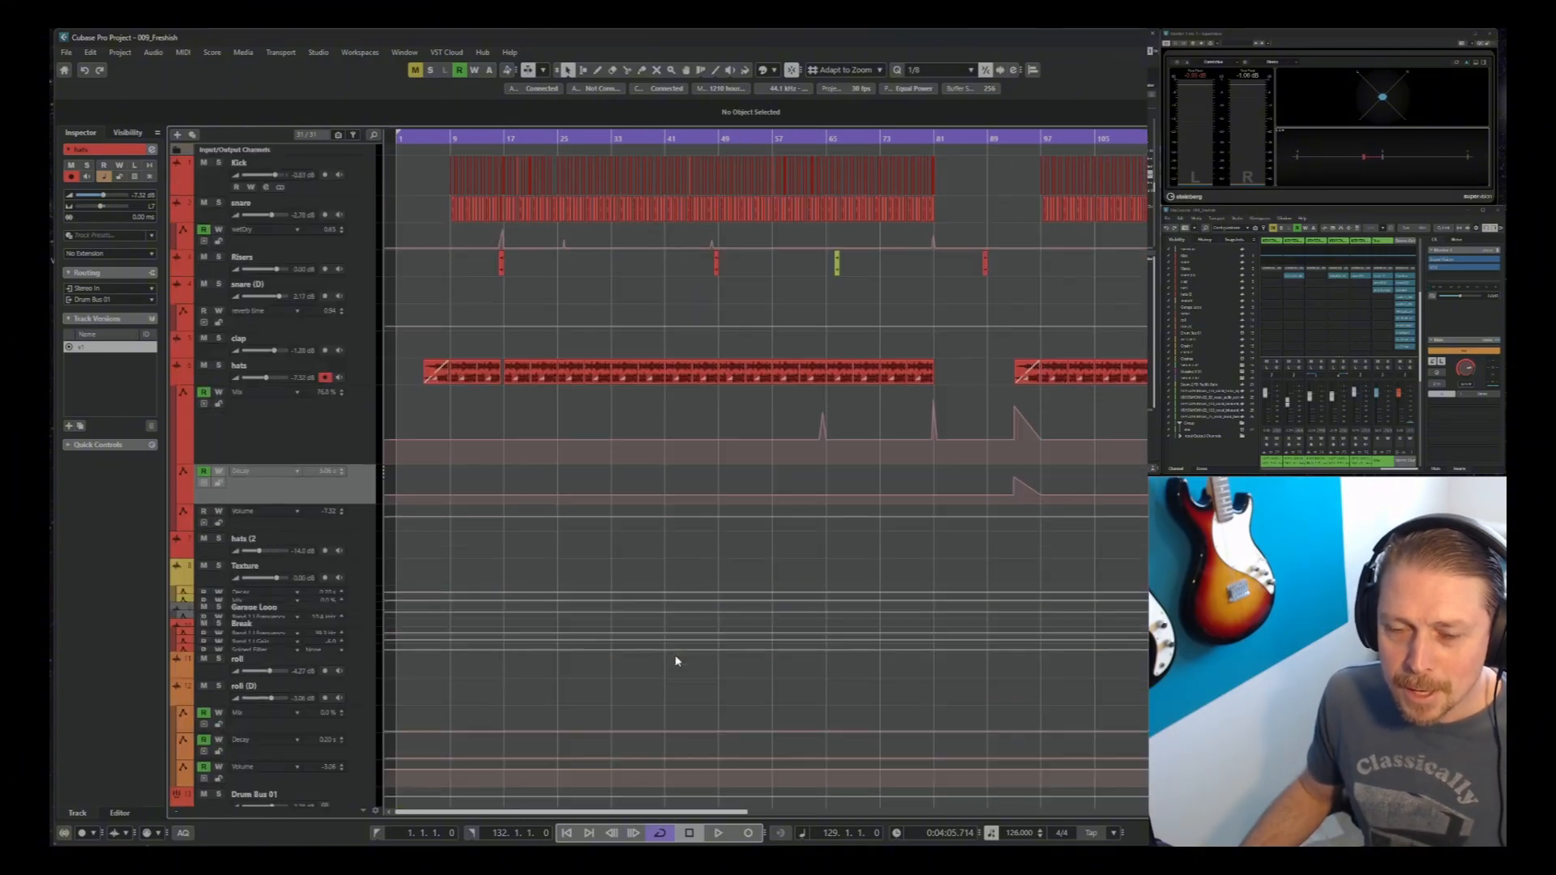